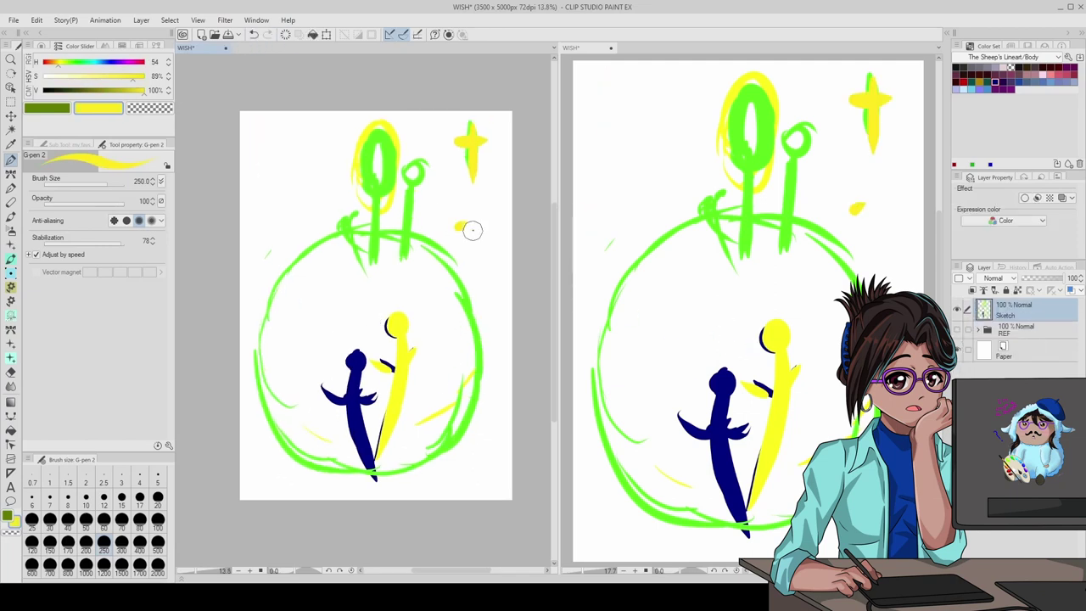
- Block in yellow and green foliage masses along both sides of the composition, with magenta accent strokes near the canvas's left edge
{"action": "mouse_move", "coordinate": [468, 228]}
{"action": "left_mouse_down"}
{"action": "mouse_move", "coordinate": [484, 242]}
{"action": "mouse_move", "coordinate": [497, 475]}
{"action": "left_mouse_up"}
{"action": "mouse_move", "coordinate": [254, 153]}
{"action": "left_mouse_down"}
{"action": "mouse_move", "coordinate": [265, 222]}
{"action": "mouse_move", "coordinate": [477, 250]}
{"action": "mouse_move", "coordinate": [503, 361]}
{"action": "left_mouse_up"}
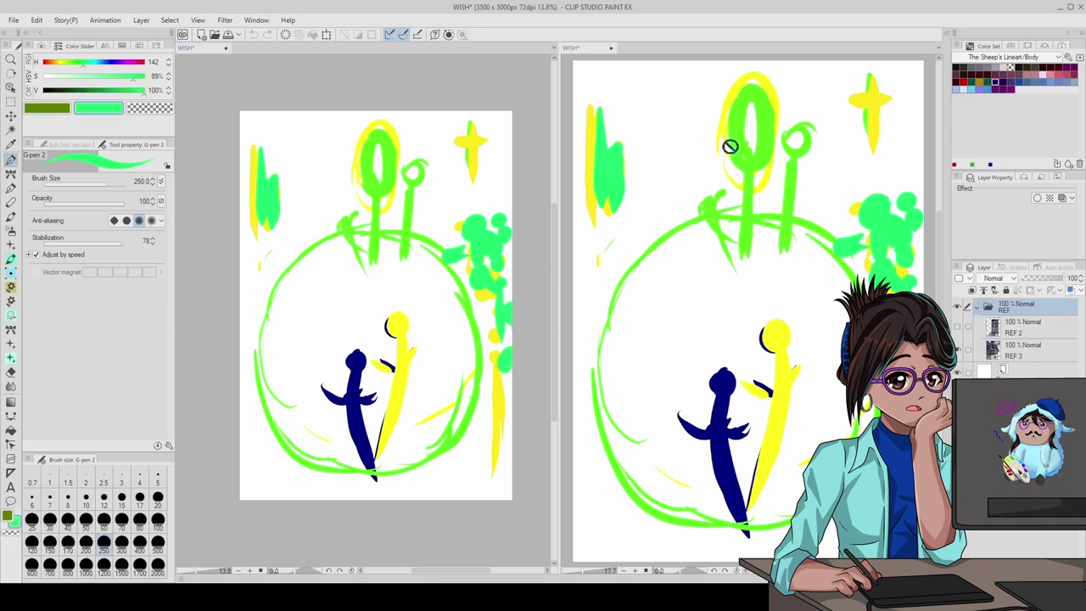
{"action": "scroll", "coordinate": [259, 262], "scroll_direction": "down", "scroll_amount": 1}
{"action": "mouse_move", "coordinate": [314, 245]}
{"action": "left_mouse_down"}
{"action": "mouse_move", "coordinate": [265, 289]}
{"action": "mouse_move", "coordinate": [267, 335]}
{"action": "left_mouse_up"}
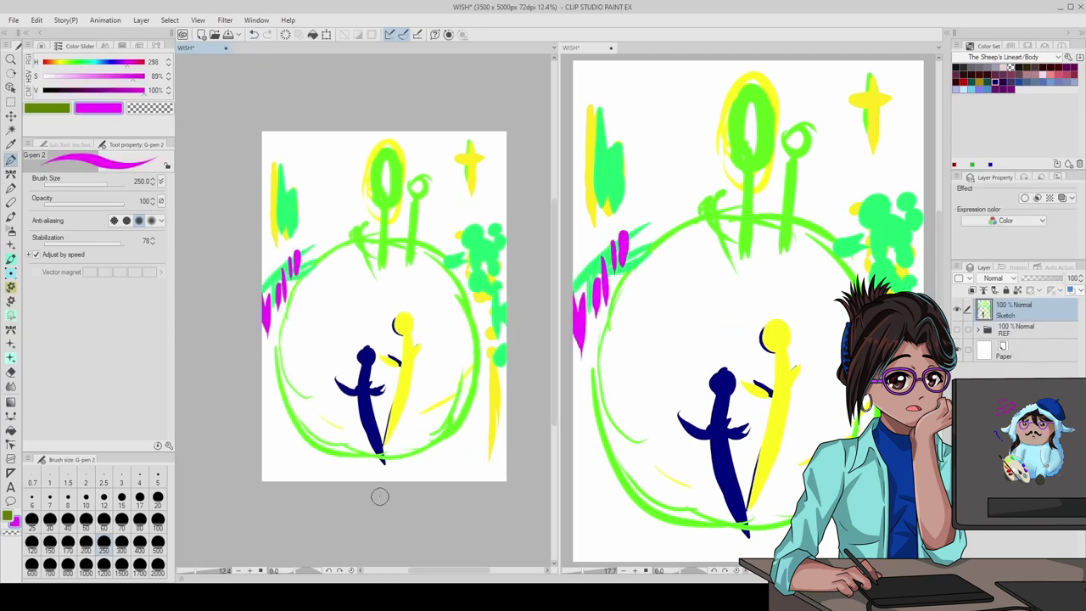
{"action": "left_click_drag", "start_coordinate": [290, 421], "coordinate": [281, 462]}
{"action": "left_click_drag", "start_coordinate": [280, 424], "coordinate": [271, 478]}
- Transform the rough sketch to enlarge it slightly within the canvas
{"action": "key", "text": "ctrl+t"}
{"action": "left_click_drag", "start_coordinate": [386, 306], "coordinate": [393, 315]}
{"action": "key", "text": "Return"}
- Paint a magenta shape at the base of the circle, where the two figure silhouettes meet
{"action": "scroll", "coordinate": [406, 296], "scroll_direction": "down", "scroll_amount": 5}
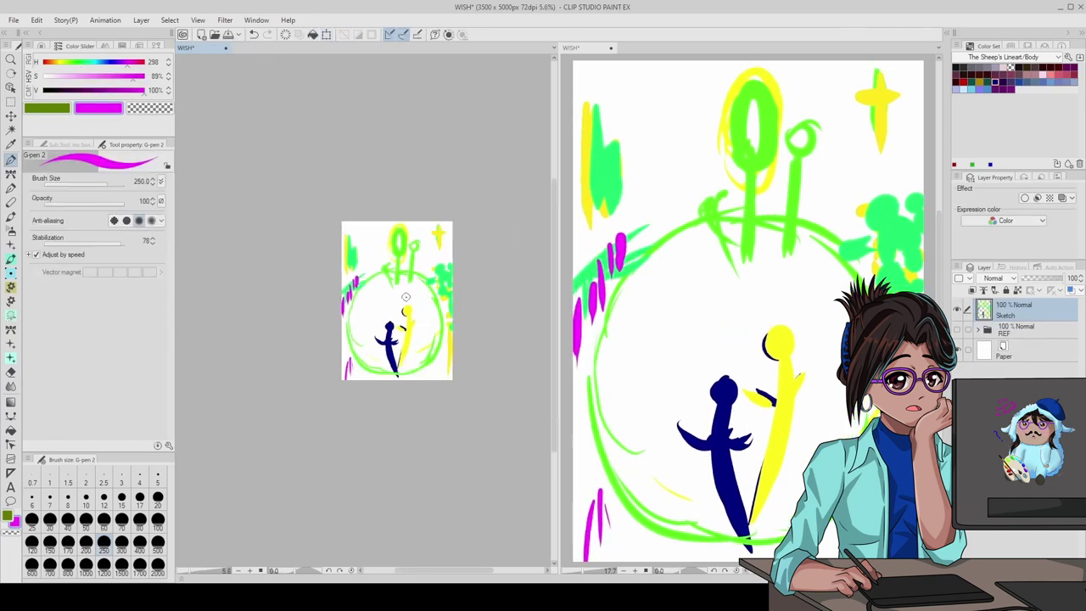
{"action": "scroll", "coordinate": [405, 296], "scroll_direction": "up", "scroll_amount": 1}
{"action": "scroll", "coordinate": [405, 296], "scroll_direction": "down", "scroll_amount": 2}
{"action": "scroll", "coordinate": [405, 296], "scroll_direction": "up", "scroll_amount": 4}
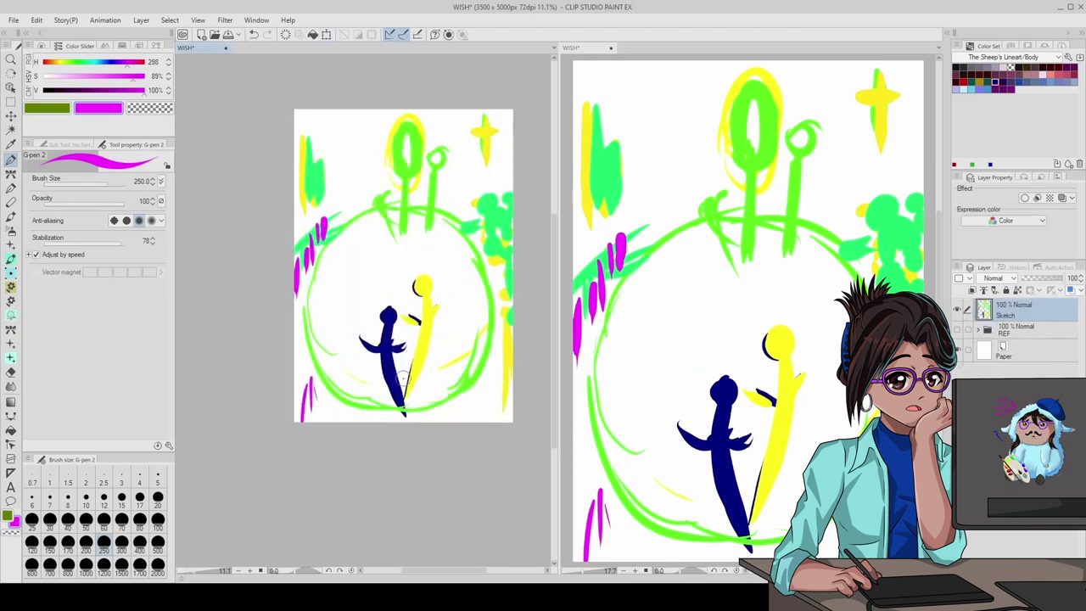
{"action": "scroll", "coordinate": [402, 378], "scroll_direction": "up", "scroll_amount": 4}
{"action": "left_click_drag", "start_coordinate": [397, 428], "coordinate": [405, 509]}
- Put the First Sketch layer into a folder named Sketch and save the file
{"action": "scroll", "coordinate": [406, 509], "scroll_direction": "down", "scroll_amount": 6}
{"action": "scroll", "coordinate": [406, 398], "scroll_direction": "up", "scroll_amount": 2}
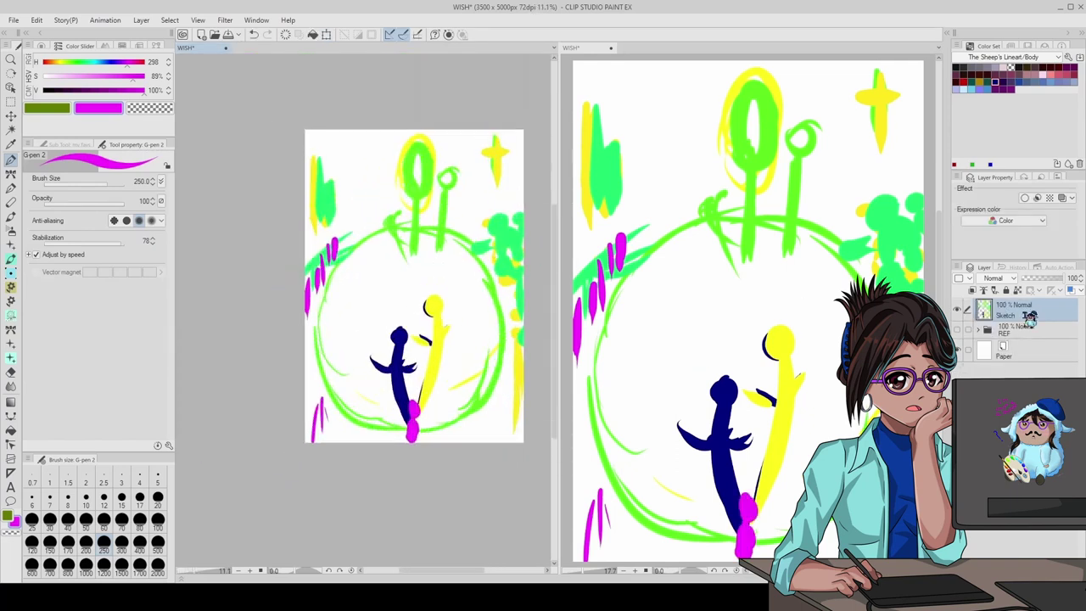
{"action": "key", "text": "ctrl+g"}
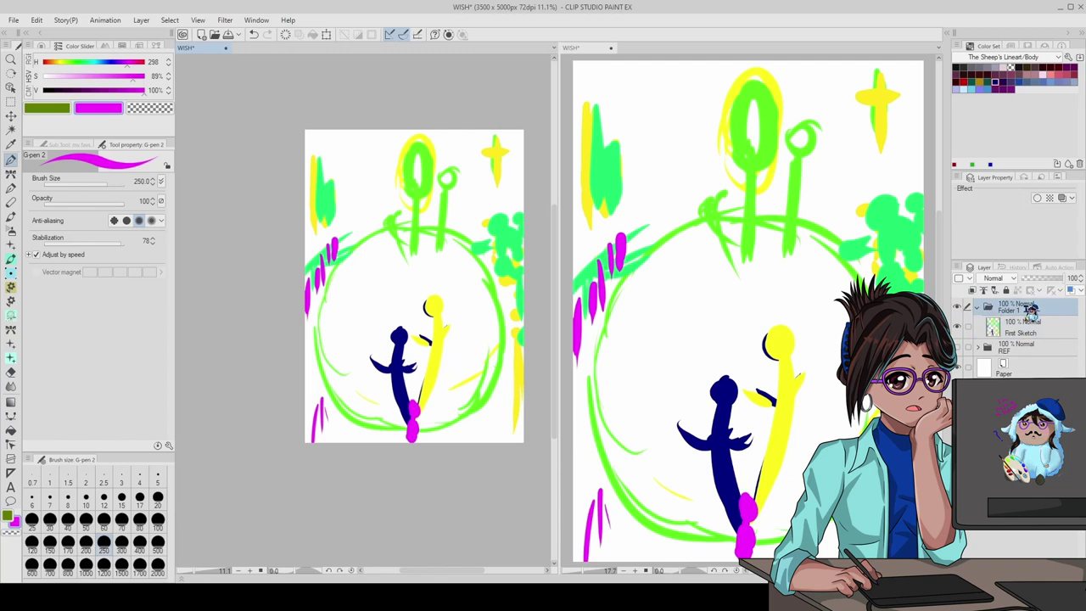
{"action": "key", "text": "ctrl+s"}
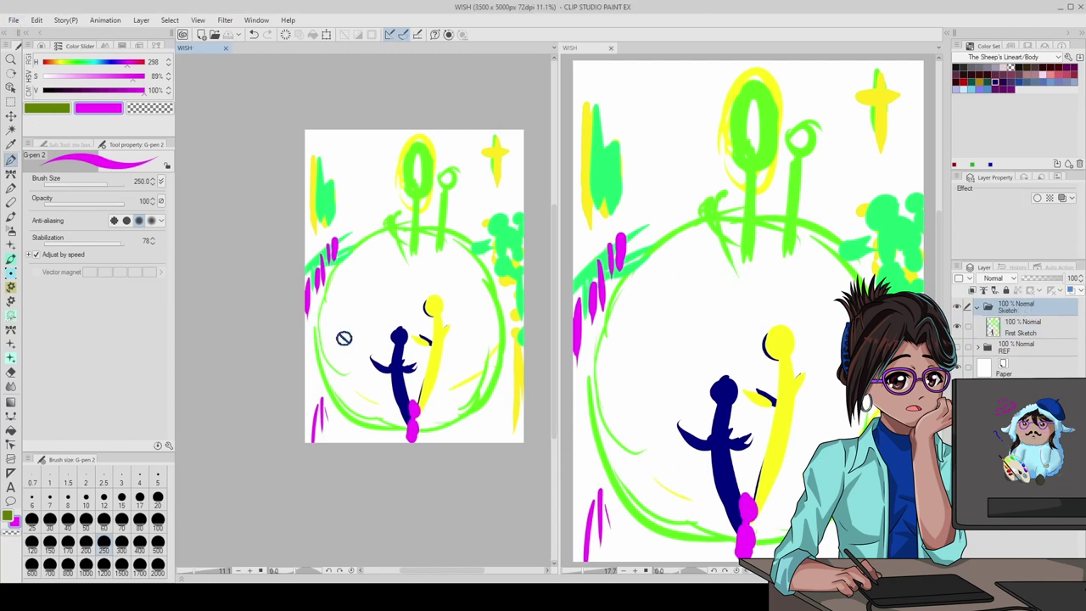
{"action": "scroll", "coordinate": [342, 340], "scroll_direction": "down", "scroll_amount": 1}
{"action": "scroll", "coordinate": [342, 339], "scroll_direction": "up", "scroll_amount": 1}
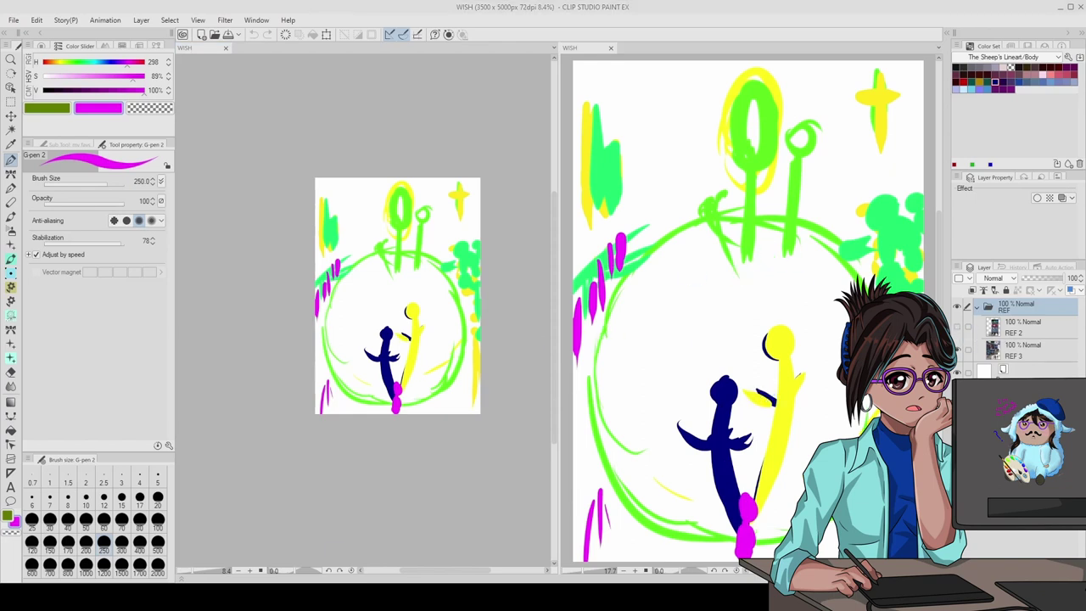
{"action": "key", "text": "ctrl+shift+n"}
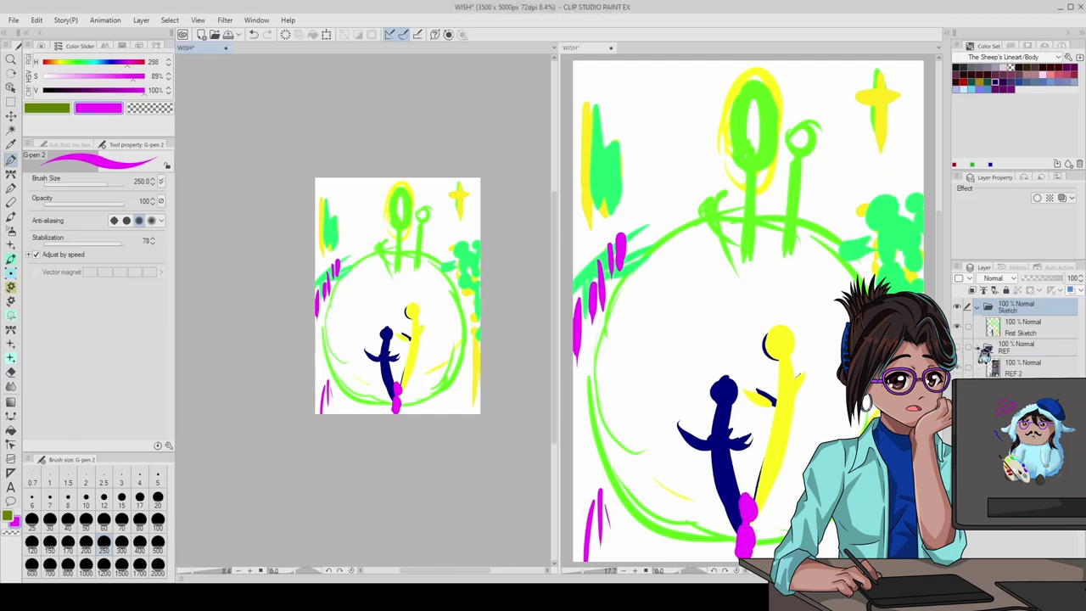
{"action": "left_click", "coordinate": [618, 334]}
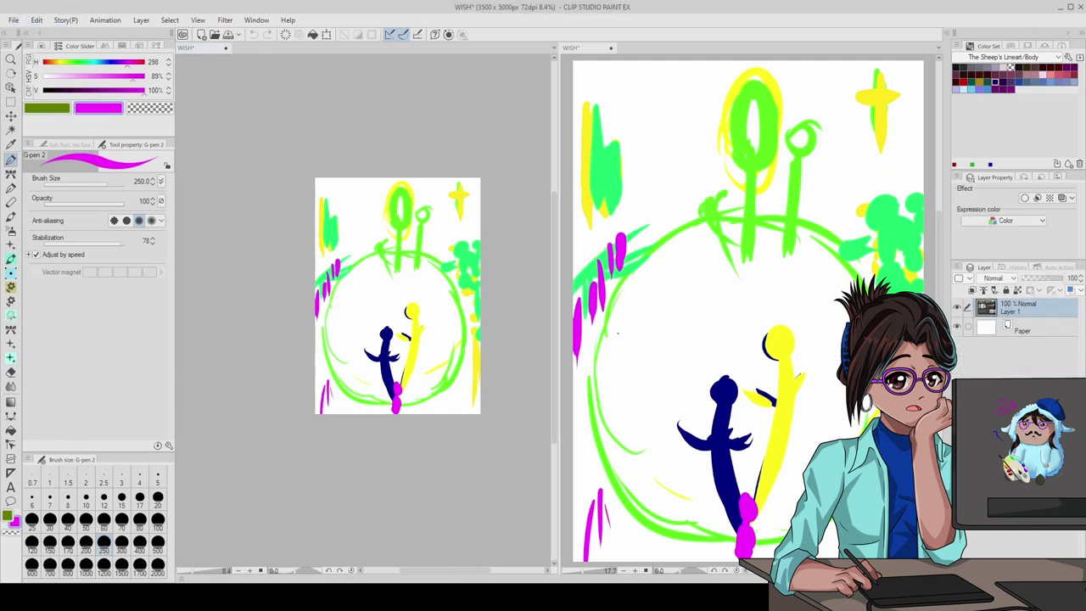
{"action": "left_click", "coordinate": [495, 354]}
{"action": "scroll", "coordinate": [469, 350], "scroll_direction": "down", "scroll_amount": 2}
{"action": "scroll", "coordinate": [469, 349], "scroll_direction": "up", "scroll_amount": 4}
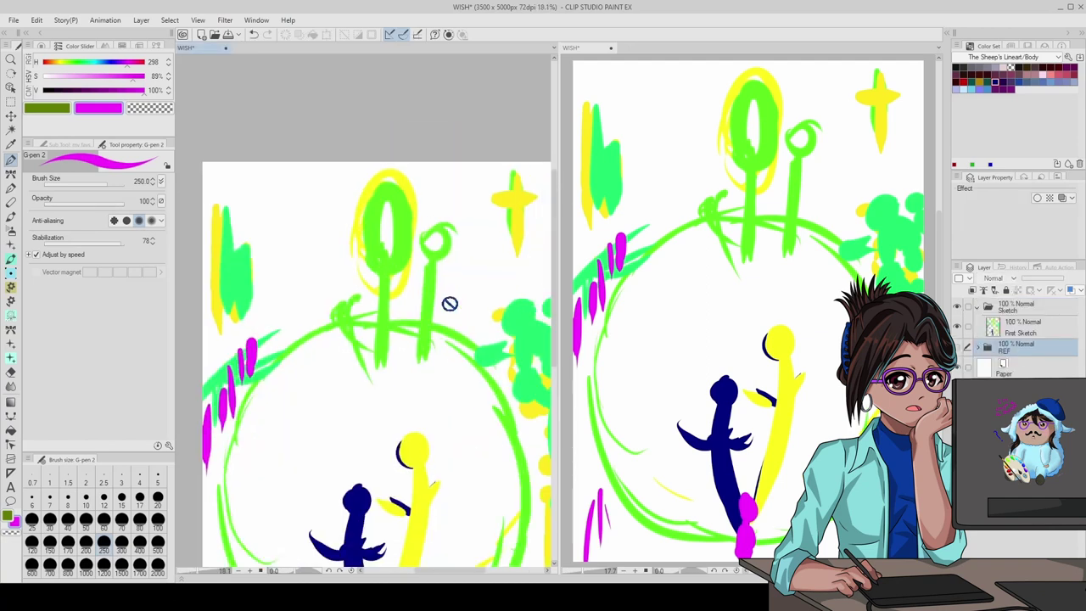
{"action": "scroll", "coordinate": [449, 303], "scroll_direction": "down", "scroll_amount": 1}
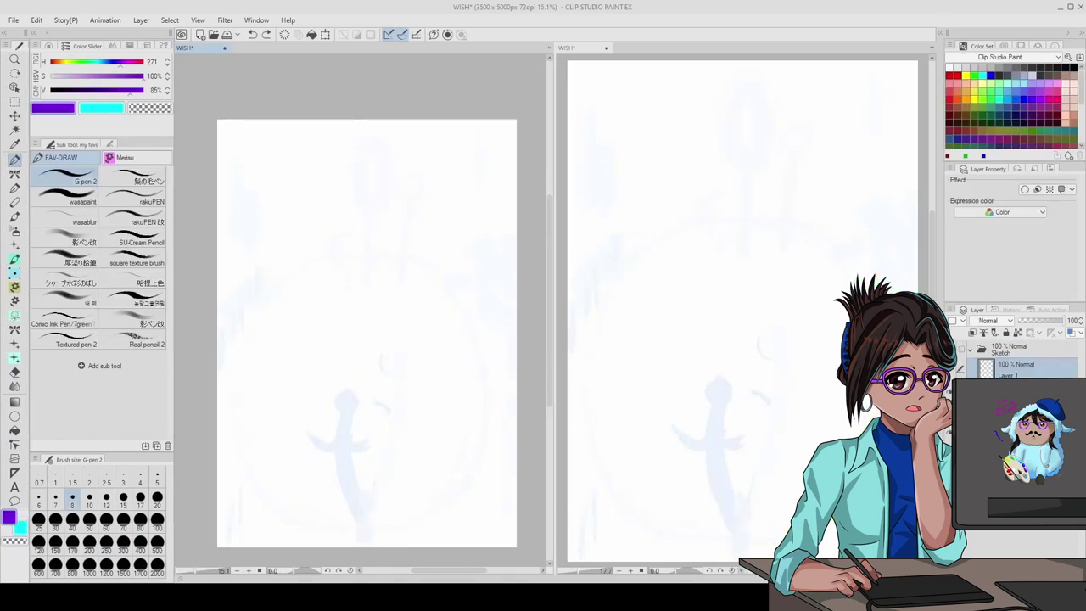
- Redo the undone purple gesture-figure lines and sketch the ribcage over its torso line
{"action": "left_click", "coordinate": [266, 34]}
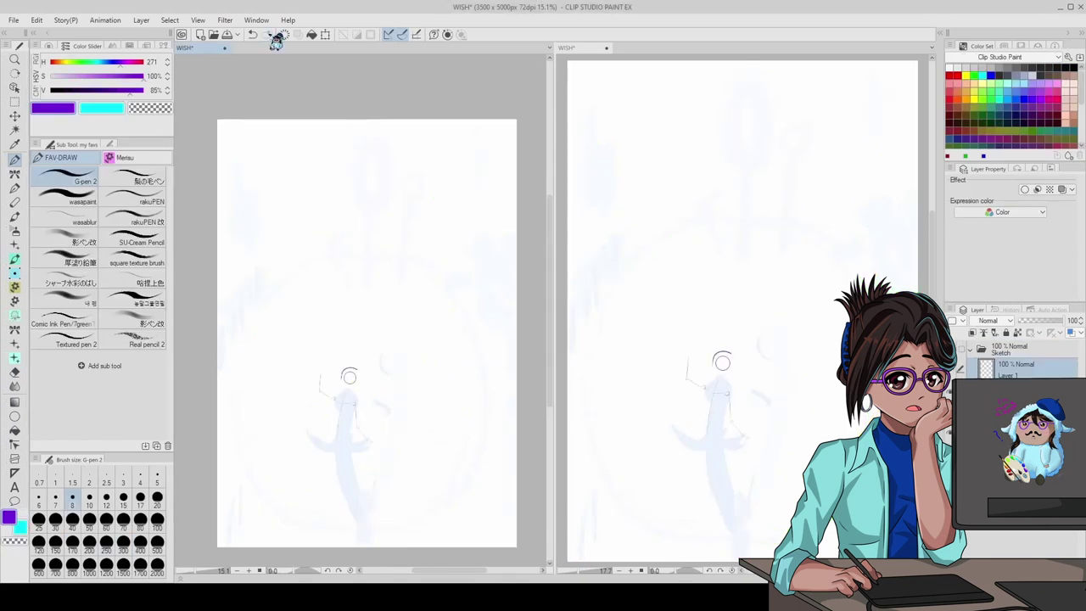
{"action": "scroll", "coordinate": [328, 383], "scroll_direction": "up", "scroll_amount": 5}
{"action": "scroll", "coordinate": [329, 383], "scroll_direction": "down", "scroll_amount": 1}
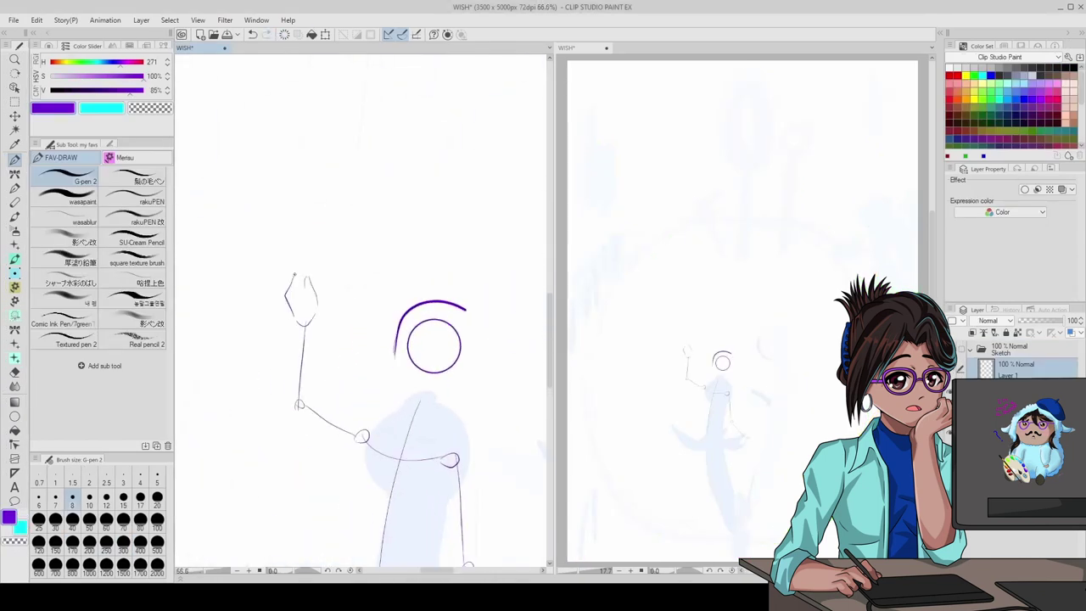
{"action": "scroll", "coordinate": [436, 297], "scroll_direction": "down", "scroll_amount": 2}
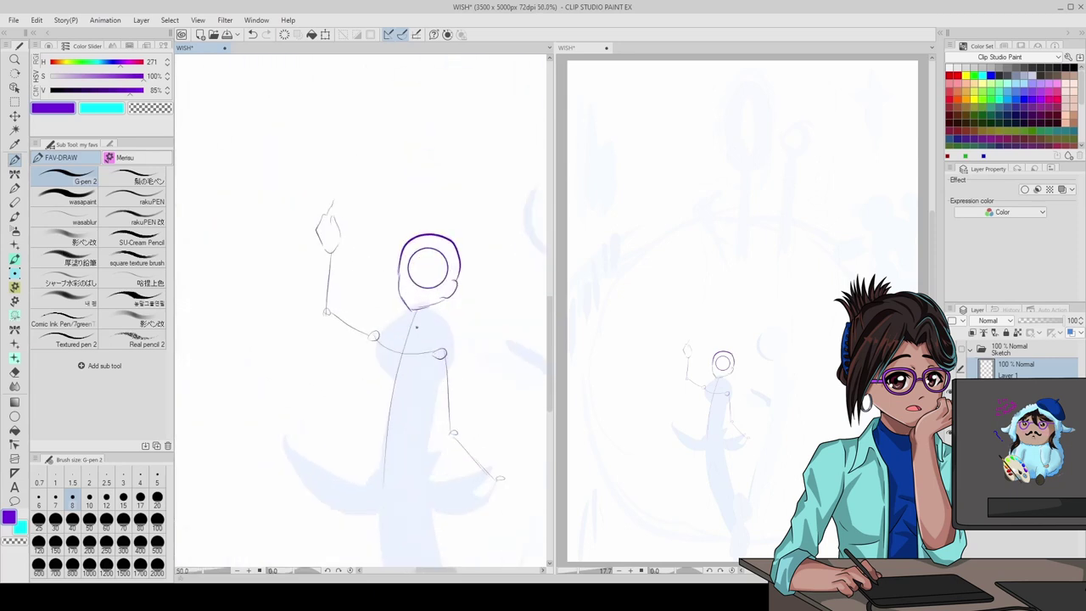
{"action": "scroll", "coordinate": [393, 325], "scroll_direction": "up", "scroll_amount": 3}
{"action": "left_click_drag", "start_coordinate": [356, 352], "coordinate": [458, 475]}
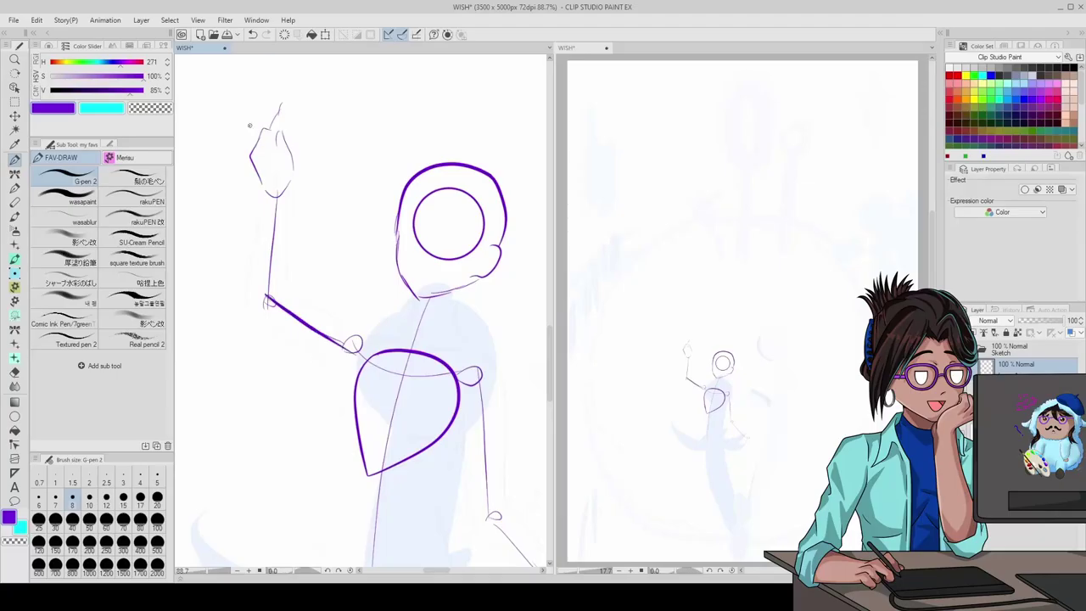
- Outline the purple figure's raised arm, then its neck, opposite shoulder and lowered upper arm
{"action": "mouse_move", "coordinate": [265, 189]}
{"action": "left_mouse_down"}
{"action": "mouse_move", "coordinate": [244, 307]}
{"action": "mouse_move", "coordinate": [350, 378]}
{"action": "left_mouse_up"}
{"action": "mouse_move", "coordinate": [285, 291]}
{"action": "left_mouse_down"}
{"action": "mouse_move", "coordinate": [380, 338]}
{"action": "mouse_move", "coordinate": [413, 297]}
{"action": "left_mouse_up"}
{"action": "left_click_drag", "start_coordinate": [284, 194], "coordinate": [288, 269]}
{"action": "mouse_move", "coordinate": [454, 290]}
{"action": "left_mouse_down"}
{"action": "mouse_move", "coordinate": [499, 371]}
{"action": "mouse_move", "coordinate": [506, 501]}
{"action": "left_mouse_up"}
- Sketch the purple figure's pelvis and connect it to the ribcage with waist and hip contours
{"action": "scroll", "coordinate": [406, 342], "scroll_direction": "down", "scroll_amount": 2}
{"action": "mouse_move", "coordinate": [344, 333]}
{"action": "left_mouse_down"}
{"action": "mouse_move", "coordinate": [380, 411]}
{"action": "mouse_move", "coordinate": [446, 338]}
{"action": "left_mouse_up"}
{"action": "mouse_move", "coordinate": [350, 328]}
{"action": "left_mouse_down"}
{"action": "mouse_move", "coordinate": [387, 373]}
{"action": "mouse_move", "coordinate": [441, 312]}
{"action": "left_mouse_up"}
{"action": "left_click_drag", "start_coordinate": [441, 312], "coordinate": [447, 341]}
{"action": "left_click_drag", "start_coordinate": [439, 238], "coordinate": [462, 370]}
{"action": "left_click_drag", "start_coordinate": [343, 268], "coordinate": [360, 338]}
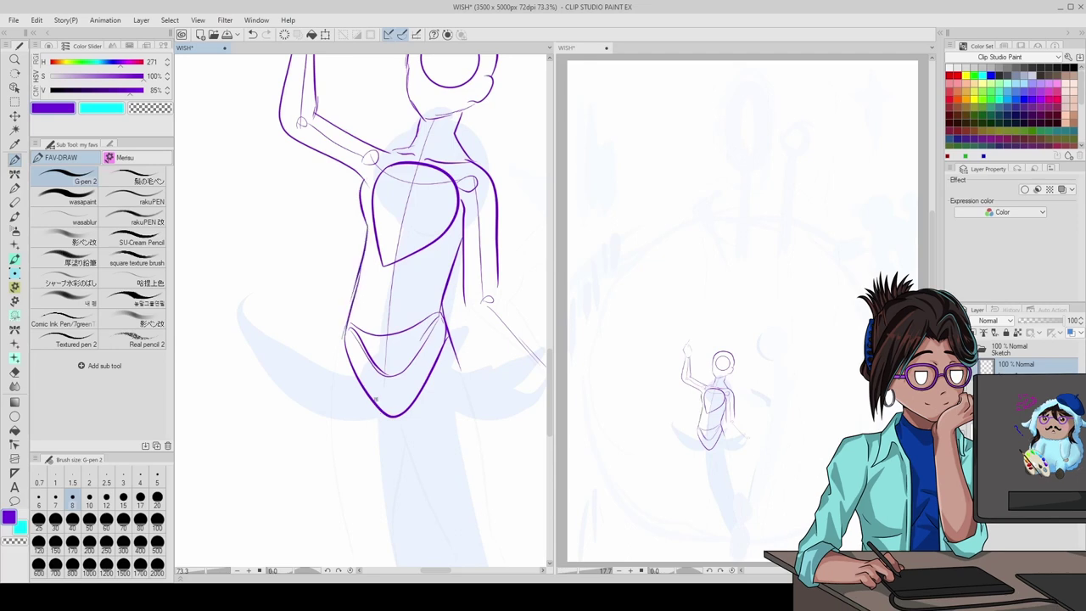
- Draw guide lines for both of the purple figure's legs, from the pelvis down to the feet
{"action": "left_click_drag", "start_coordinate": [370, 402], "coordinate": [409, 460]}
{"action": "scroll", "coordinate": [403, 313], "scroll_direction": "down", "scroll_amount": 4}
{"action": "left_click_drag", "start_coordinate": [410, 343], "coordinate": [419, 381]}
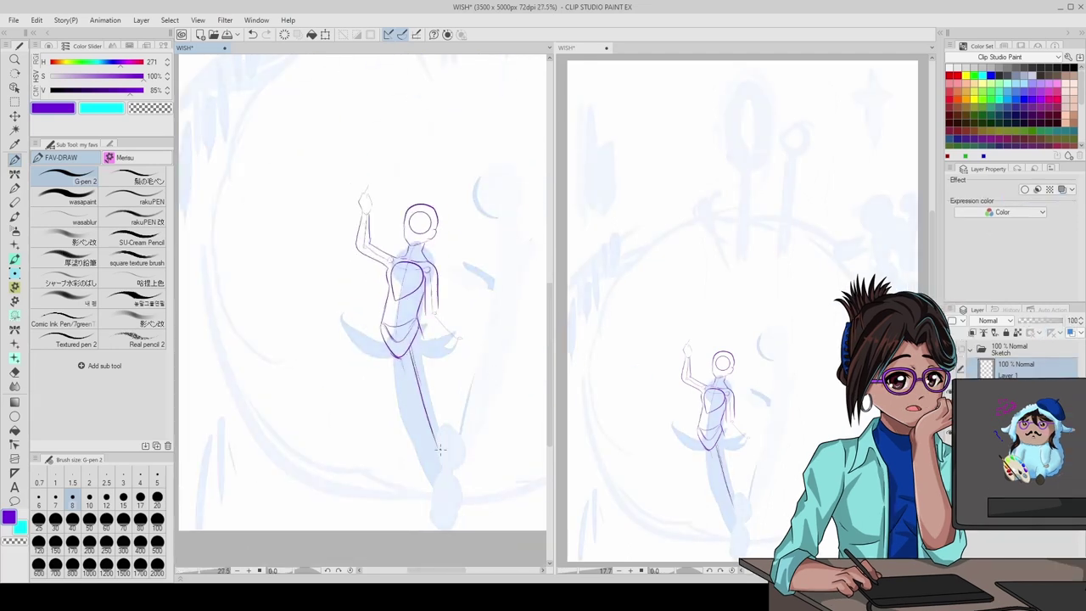
{"action": "left_click_drag", "start_coordinate": [388, 340], "coordinate": [391, 465]}
{"action": "left_click_drag", "start_coordinate": [424, 386], "coordinate": [431, 428]}
{"action": "left_click_drag", "start_coordinate": [445, 442], "coordinate": [451, 472]}
- Outline the forearm of the purple figure's lowered arm and sketch its outstretched hand
{"action": "scroll", "coordinate": [400, 371], "scroll_direction": "down", "scroll_amount": 2}
{"action": "scroll", "coordinate": [399, 373], "scroll_direction": "up", "scroll_amount": 7}
{"action": "left_click_drag", "start_coordinate": [315, 329], "coordinate": [387, 421]}
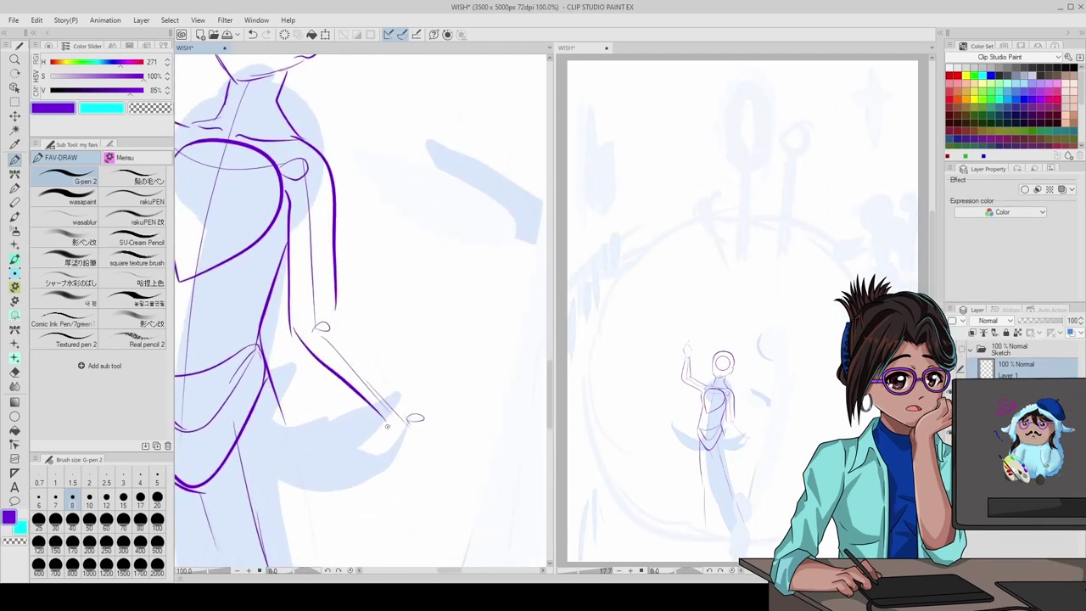
{"action": "left_click_drag", "start_coordinate": [334, 304], "coordinate": [414, 416]}
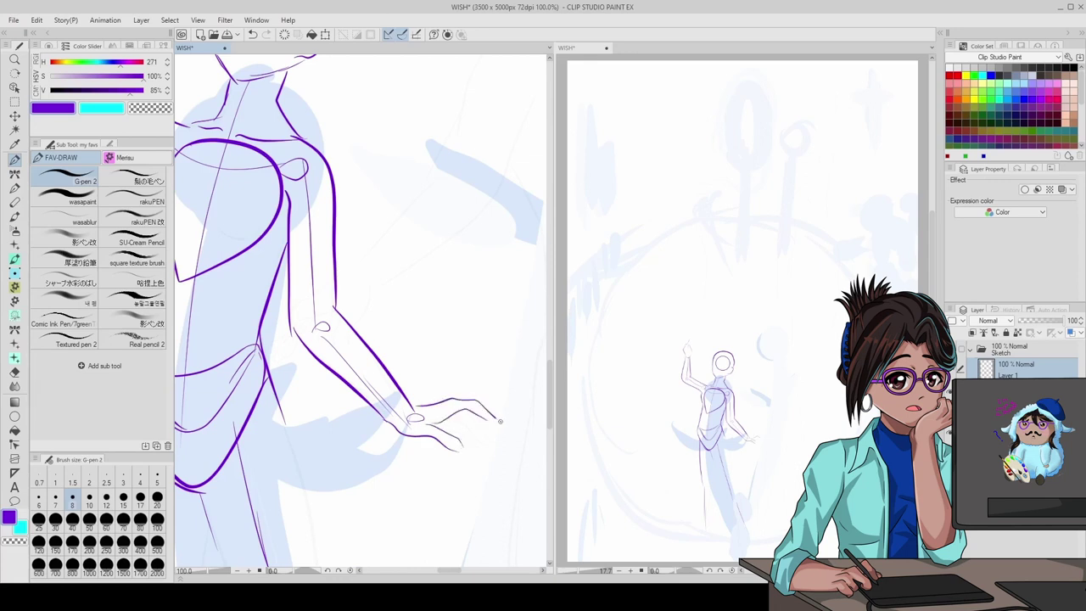
- Outline the purple figure's left-side thigh, calf and pointed foot around the leg guide line
{"action": "scroll", "coordinate": [365, 340], "scroll_direction": "down", "scroll_amount": 1}
{"action": "left_click_drag", "start_coordinate": [407, 270], "coordinate": [392, 378]}
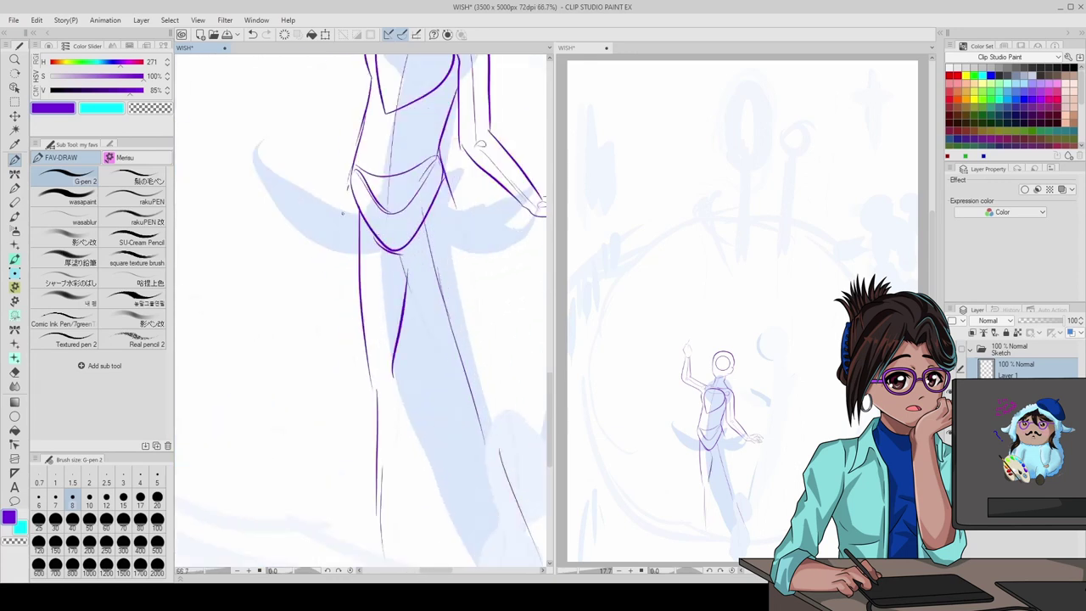
{"action": "left_click_drag", "start_coordinate": [353, 192], "coordinate": [365, 392]}
{"action": "mouse_move", "coordinate": [366, 234]}
{"action": "left_mouse_down"}
{"action": "mouse_move", "coordinate": [370, 344]}
{"action": "mouse_move", "coordinate": [332, 465]}
{"action": "left_mouse_up"}
{"action": "left_click_drag", "start_coordinate": [346, 487], "coordinate": [389, 445]}
{"action": "left_click_drag", "start_coordinate": [412, 405], "coordinate": [378, 460]}
{"action": "left_click_drag", "start_coordinate": [415, 273], "coordinate": [399, 415]}
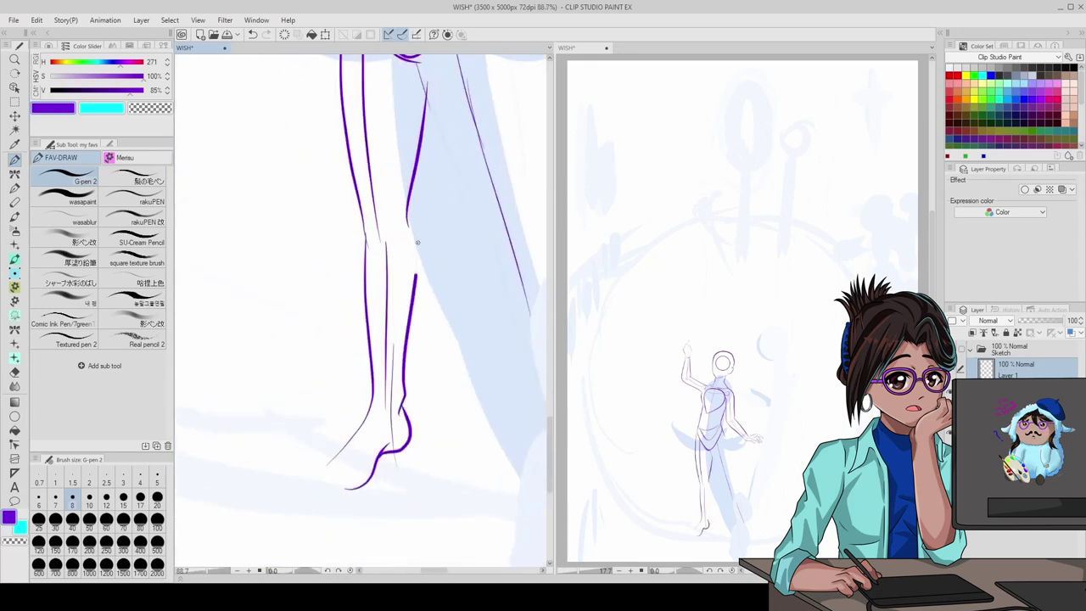
- Outline the purple figure's right-side leg, from the outer and inner thigh down to the foot
{"action": "scroll", "coordinate": [364, 381], "scroll_direction": "down", "scroll_amount": 4}
{"action": "scroll", "coordinate": [325, 450], "scroll_direction": "up", "scroll_amount": 3}
{"action": "scroll", "coordinate": [325, 450], "scroll_direction": "up", "scroll_amount": 1}
{"action": "left_click_drag", "start_coordinate": [395, 197], "coordinate": [421, 335]}
{"action": "left_click_drag", "start_coordinate": [363, 268], "coordinate": [395, 346]}
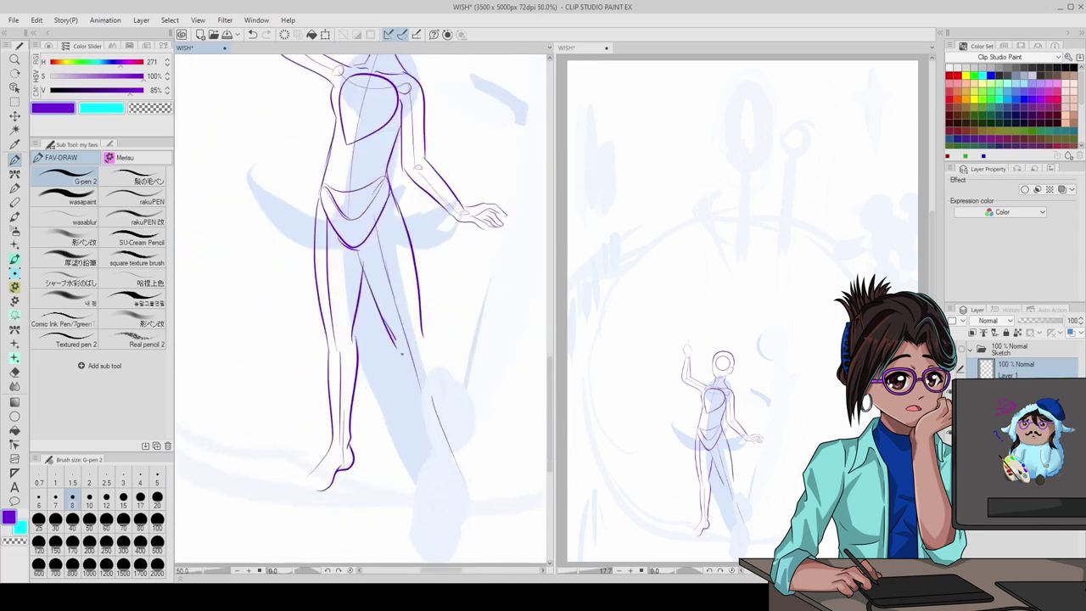
{"action": "left_click_drag", "start_coordinate": [419, 422], "coordinate": [451, 526]}
{"action": "left_click_drag", "start_coordinate": [450, 456], "coordinate": [467, 518]}
{"action": "left_click_drag", "start_coordinate": [431, 355], "coordinate": [451, 454]}
- Refine the hand and forearm contours of the purple figure's raised arm
{"action": "scroll", "coordinate": [255, 255], "scroll_direction": "up", "scroll_amount": 6}
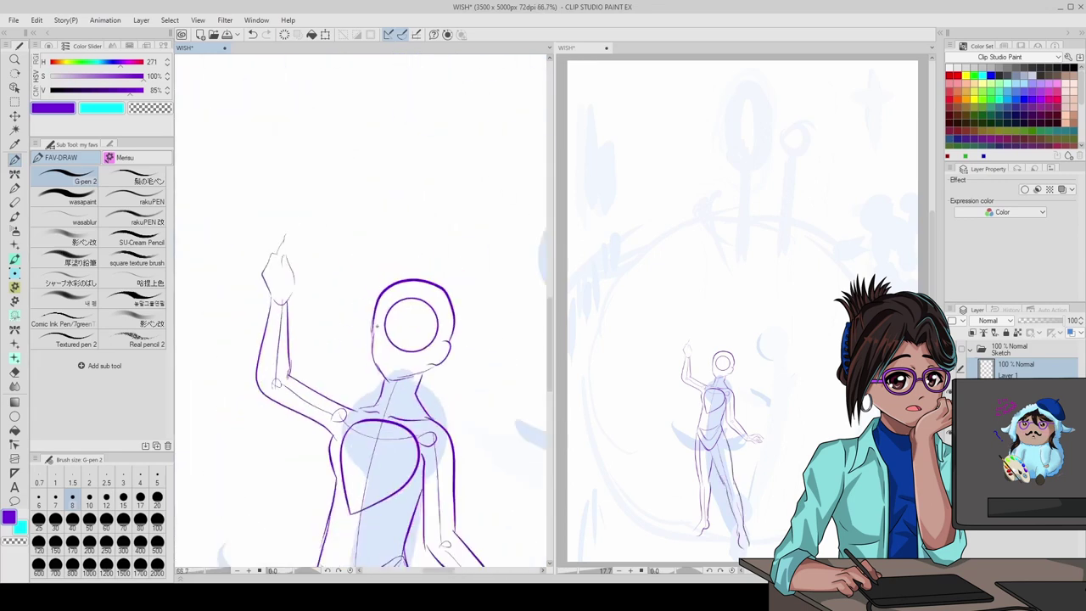
{"action": "left_click_drag", "start_coordinate": [299, 248], "coordinate": [318, 361]}
{"action": "left_click_drag", "start_coordinate": [280, 305], "coordinate": [290, 365]}
{"action": "scroll", "coordinate": [388, 395], "scroll_direction": "up", "scroll_amount": 1}
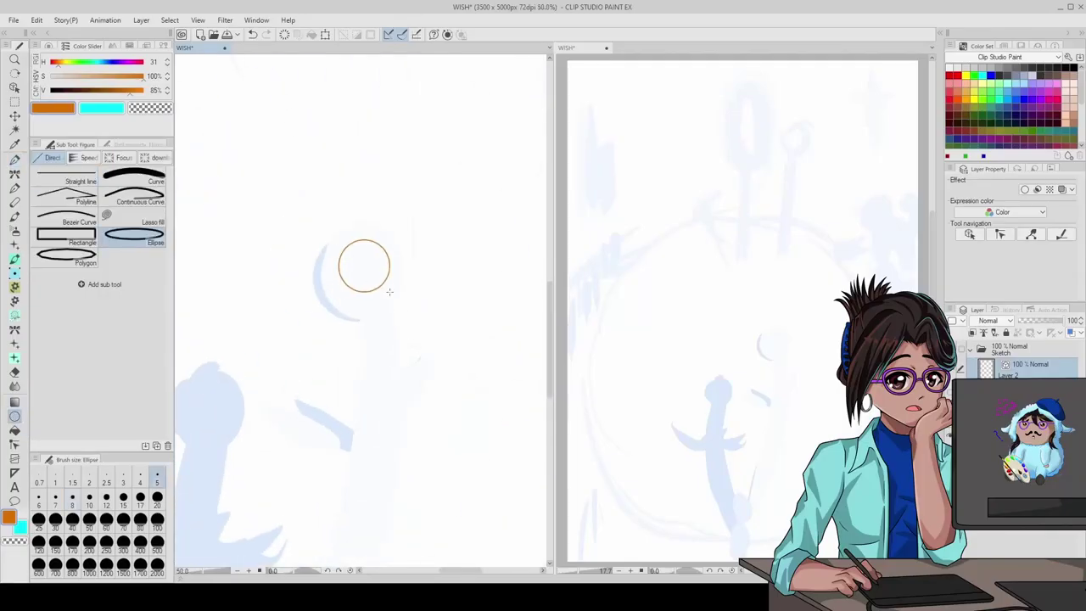
- Using G-pen 2 in orange, sketch the second figure's head outline around the circle, plus its shoulder line and pelvis
{"action": "key", "text": "k"}
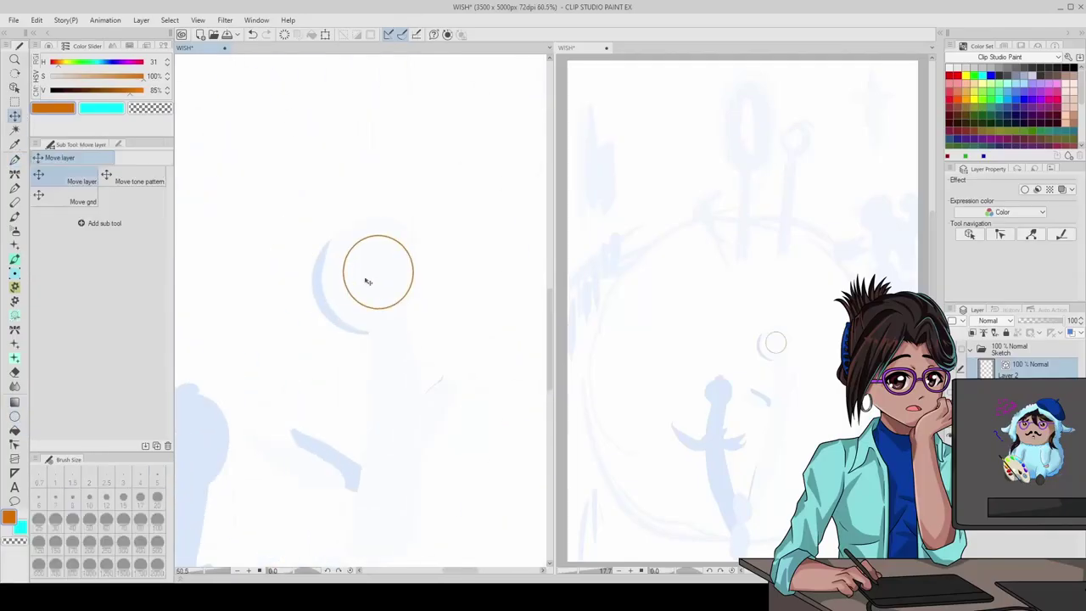
{"action": "left_click", "coordinate": [16, 159]}
{"action": "mouse_move", "coordinate": [347, 293]}
{"action": "left_mouse_down"}
{"action": "mouse_move", "coordinate": [401, 340]}
{"action": "mouse_move", "coordinate": [422, 334]}
{"action": "mouse_move", "coordinate": [431, 284]}
{"action": "mouse_move", "coordinate": [384, 216]}
{"action": "mouse_move", "coordinate": [338, 297]}
{"action": "left_mouse_up"}
{"action": "mouse_move", "coordinate": [456, 398]}
{"action": "left_mouse_down"}
{"action": "mouse_move", "coordinate": [331, 402]}
{"action": "mouse_move", "coordinate": [367, 381]}
{"action": "mouse_move", "coordinate": [471, 382]}
{"action": "left_mouse_up"}
{"action": "scroll", "coordinate": [444, 388], "scroll_direction": "down", "scroll_amount": 5}
{"action": "left_click_drag", "start_coordinate": [354, 383], "coordinate": [428, 445]}
{"action": "left_click_drag", "start_coordinate": [462, 390], "coordinate": [432, 450]}
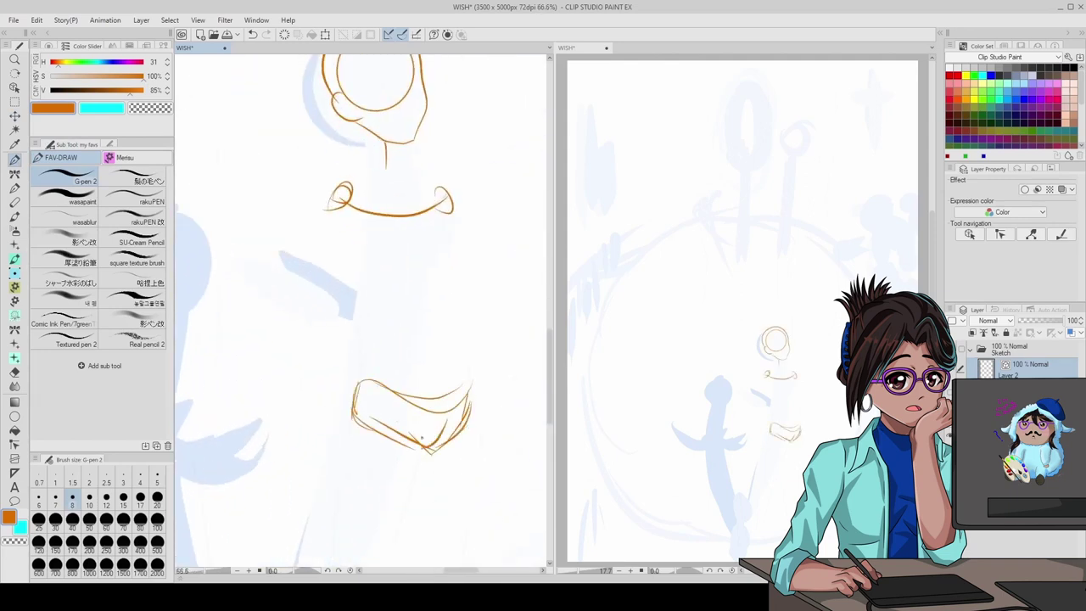
- Sketch both legs of the orange figure, with guide lines, thigh and calf contours, and feet
{"action": "scroll", "coordinate": [407, 376], "scroll_direction": "down", "scroll_amount": 2}
{"action": "left_click_drag", "start_coordinate": [390, 247], "coordinate": [343, 522]}
{"action": "left_click_drag", "start_coordinate": [438, 264], "coordinate": [424, 513]}
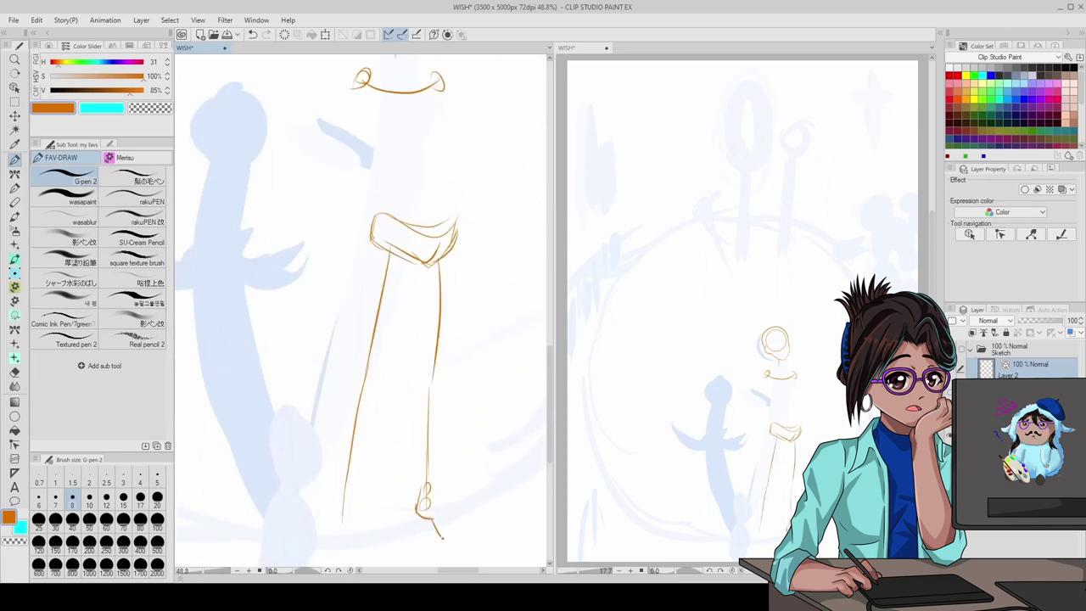
{"action": "left_click_drag", "start_coordinate": [415, 267], "coordinate": [371, 406]}
{"action": "left_click_drag", "start_coordinate": [369, 239], "coordinate": [335, 461]}
{"action": "left_click_drag", "start_coordinate": [379, 394], "coordinate": [353, 507]}
{"action": "scroll", "coordinate": [384, 252], "scroll_direction": "down", "scroll_amount": 3}
{"action": "scroll", "coordinate": [383, 252], "scroll_direction": "up", "scroll_amount": 3}
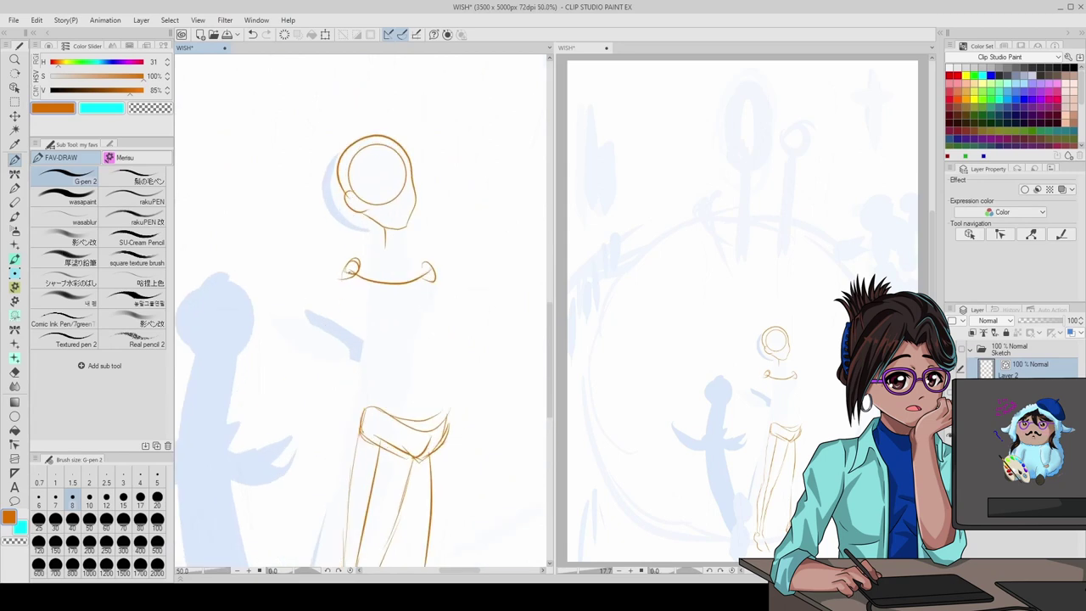
- Add guide lines for the orange figure's arms and draw the torso sides and outer leg contour
{"action": "left_click_drag", "start_coordinate": [350, 272], "coordinate": [263, 387]}
{"action": "scroll", "coordinate": [481, 278], "scroll_direction": "down", "scroll_amount": 3}
{"action": "scroll", "coordinate": [481, 278], "scroll_direction": "up", "scroll_amount": 2}
{"action": "mouse_move", "coordinate": [494, 270]}
{"action": "left_mouse_down"}
{"action": "mouse_move", "coordinate": [495, 213]}
{"action": "mouse_move", "coordinate": [502, 339]}
{"action": "left_mouse_up"}
{"action": "left_click_drag", "start_coordinate": [406, 251], "coordinate": [419, 344]}
{"action": "scroll", "coordinate": [416, 339], "scroll_direction": "down", "scroll_amount": 2}
{"action": "scroll", "coordinate": [396, 296], "scroll_direction": "up", "scroll_amount": 1}
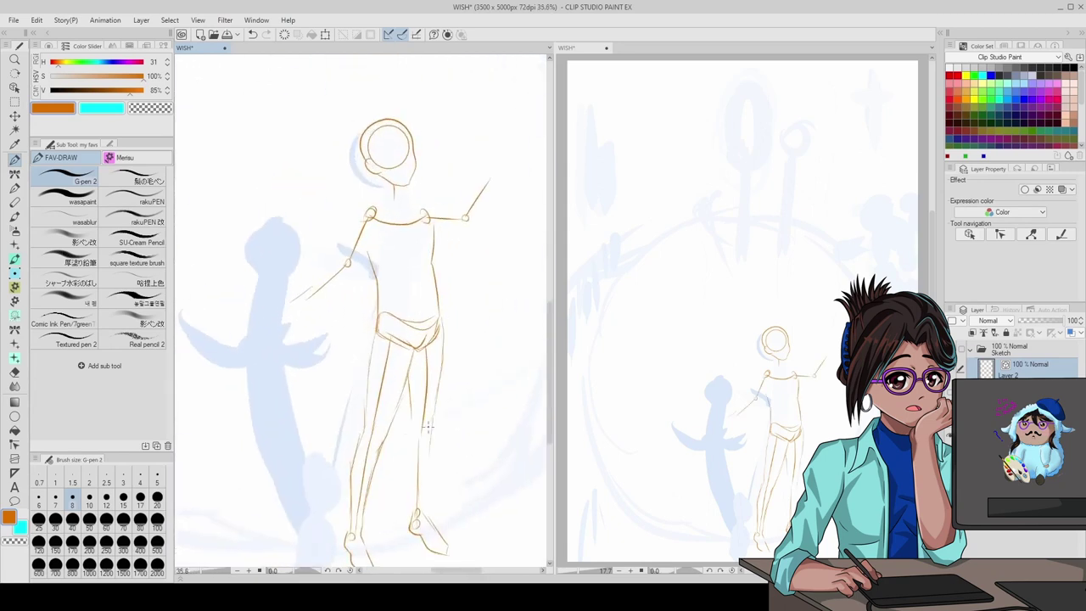
{"action": "left_click_drag", "start_coordinate": [428, 425], "coordinate": [426, 509]}
- Outline the orange figure's lowered arm and its hand reaching toward the purple figure
{"action": "scroll", "coordinate": [416, 424], "scroll_direction": "up", "scroll_amount": 3}
{"action": "mouse_move", "coordinate": [356, 353]}
{"action": "left_mouse_down"}
{"action": "mouse_move", "coordinate": [281, 380]}
{"action": "mouse_move", "coordinate": [356, 391]}
{"action": "left_mouse_up"}
{"action": "left_click_drag", "start_coordinate": [373, 310], "coordinate": [429, 243]}
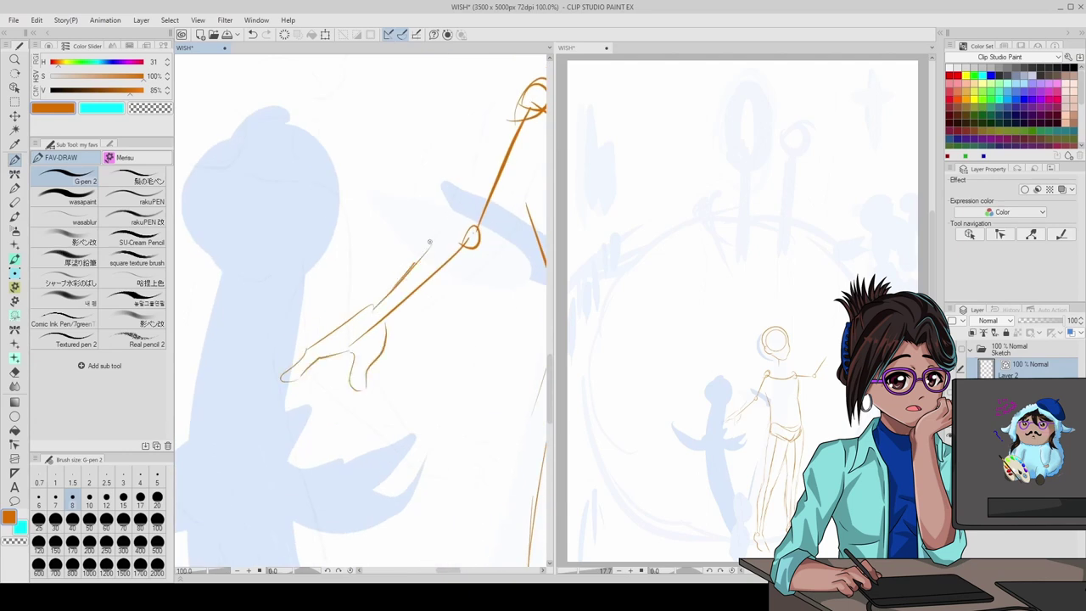
{"action": "scroll", "coordinate": [430, 243], "scroll_direction": "up", "scroll_amount": 2}
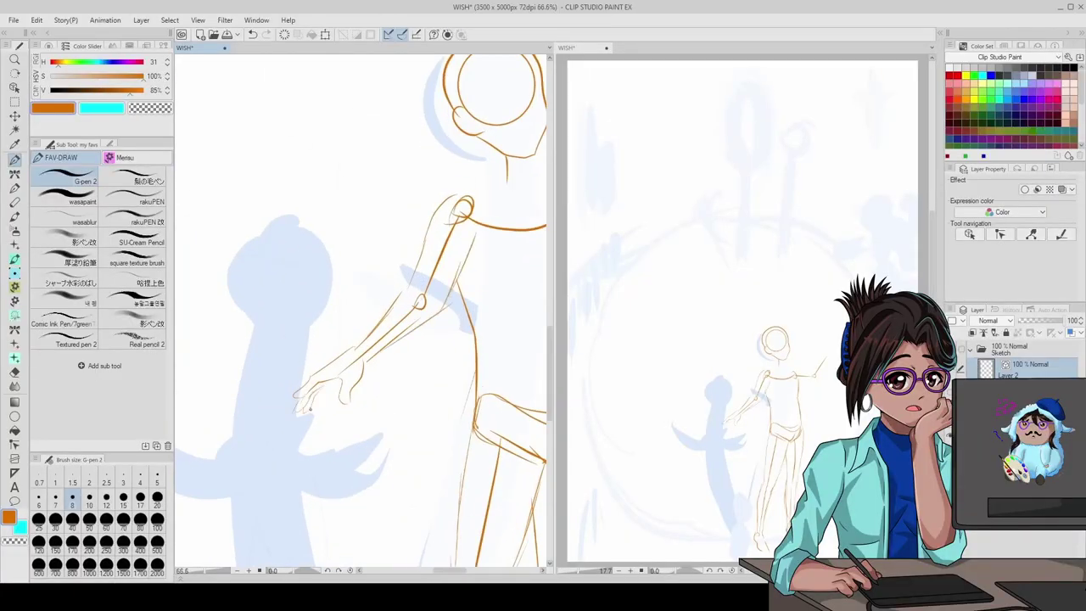
- Outline the orange figure's raised arm and open hand, and join the arm to the shoulder and neck
{"action": "scroll", "coordinate": [310, 409], "scroll_direction": "down", "scroll_amount": 3}
{"action": "scroll", "coordinate": [479, 326], "scroll_direction": "up", "scroll_amount": 4}
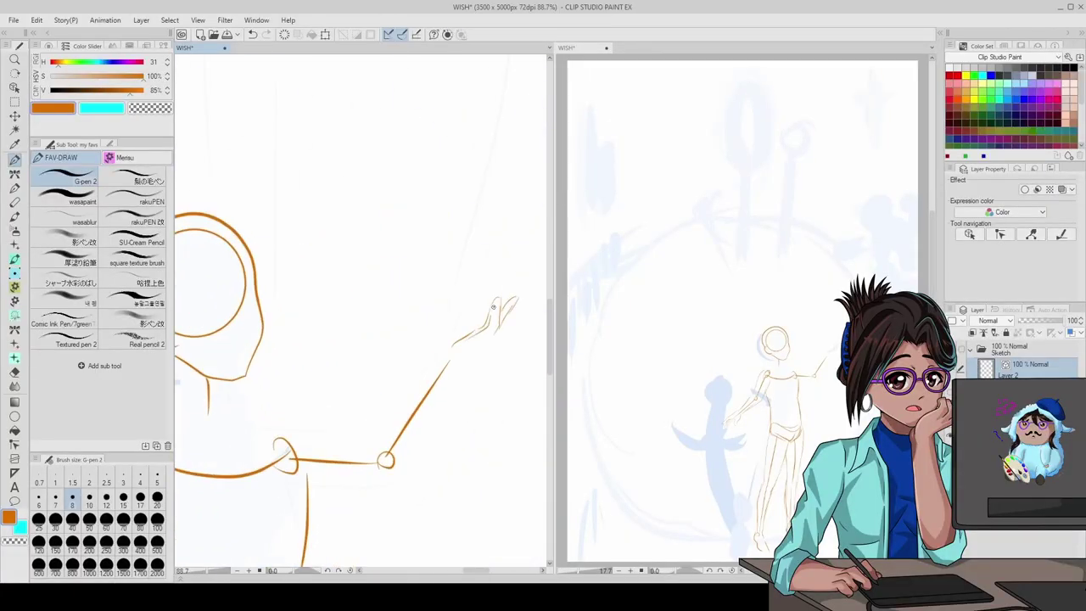
{"action": "mouse_move", "coordinate": [435, 358]}
{"action": "left_mouse_down"}
{"action": "mouse_move", "coordinate": [392, 448]}
{"action": "mouse_move", "coordinate": [399, 484]}
{"action": "left_mouse_up"}
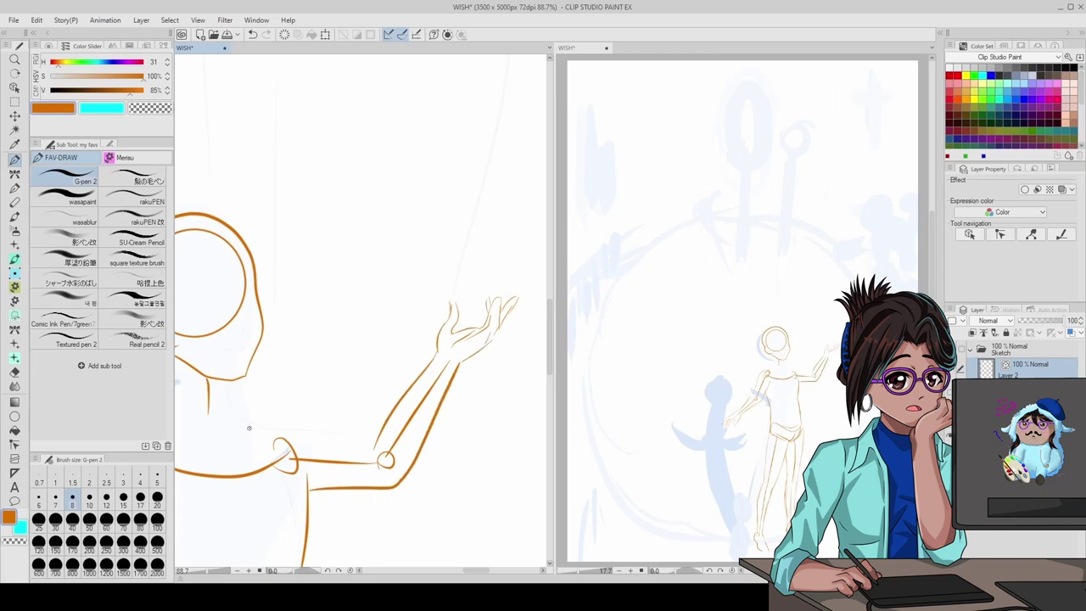
{"action": "left_click_drag", "start_coordinate": [382, 429], "coordinate": [247, 446]}
{"action": "scroll", "coordinate": [393, 402], "scroll_direction": "up", "scroll_amount": 1}
{"action": "left_click_drag", "start_coordinate": [426, 346], "coordinate": [426, 374]}
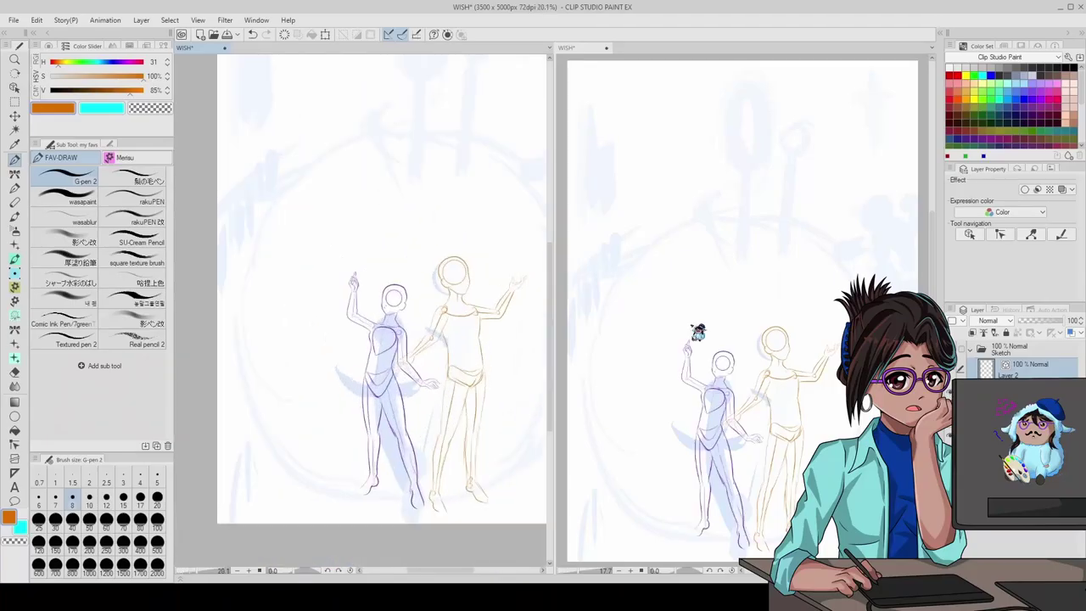
- Outline a large head in bright green at the top of the canvas, with ears and a pointed chin
{"action": "scroll", "coordinate": [375, 310], "scroll_direction": "up", "scroll_amount": 5}
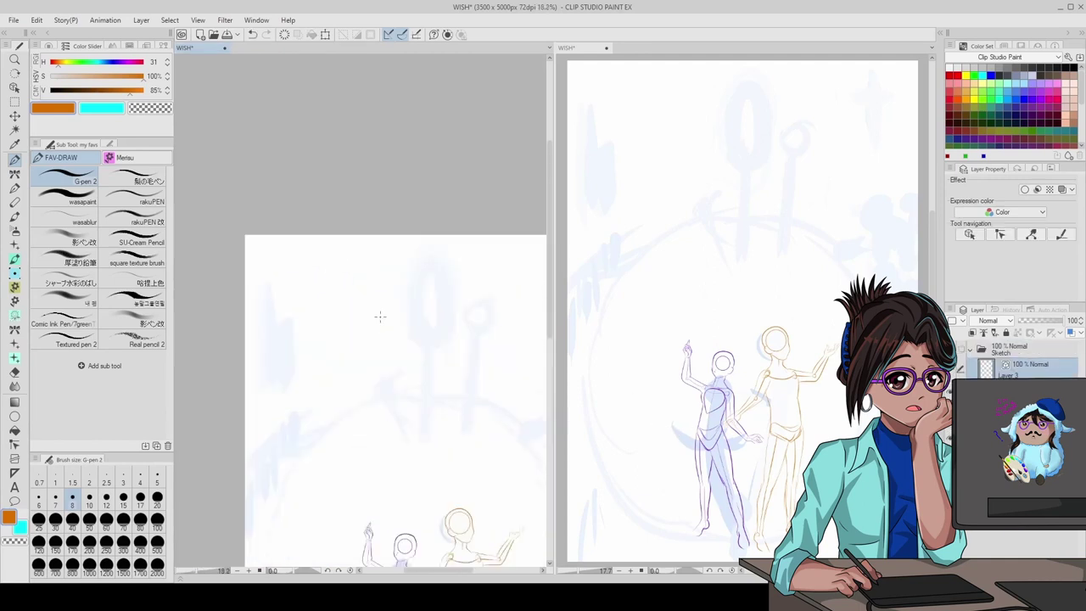
{"action": "mouse_move", "coordinate": [312, 273]}
{"action": "left_mouse_down"}
{"action": "mouse_move", "coordinate": [473, 307]}
{"action": "mouse_move", "coordinate": [315, 349]}
{"action": "mouse_move", "coordinate": [314, 338]}
{"action": "left_mouse_up"}
{"action": "left_click", "coordinate": [253, 34]}
{"action": "left_click_drag", "start_coordinate": [476, 293], "coordinate": [480, 329]}
{"action": "left_click_drag", "start_coordinate": [318, 334], "coordinate": [384, 422]}
{"action": "left_click_drag", "start_coordinate": [466, 329], "coordinate": [399, 421]}
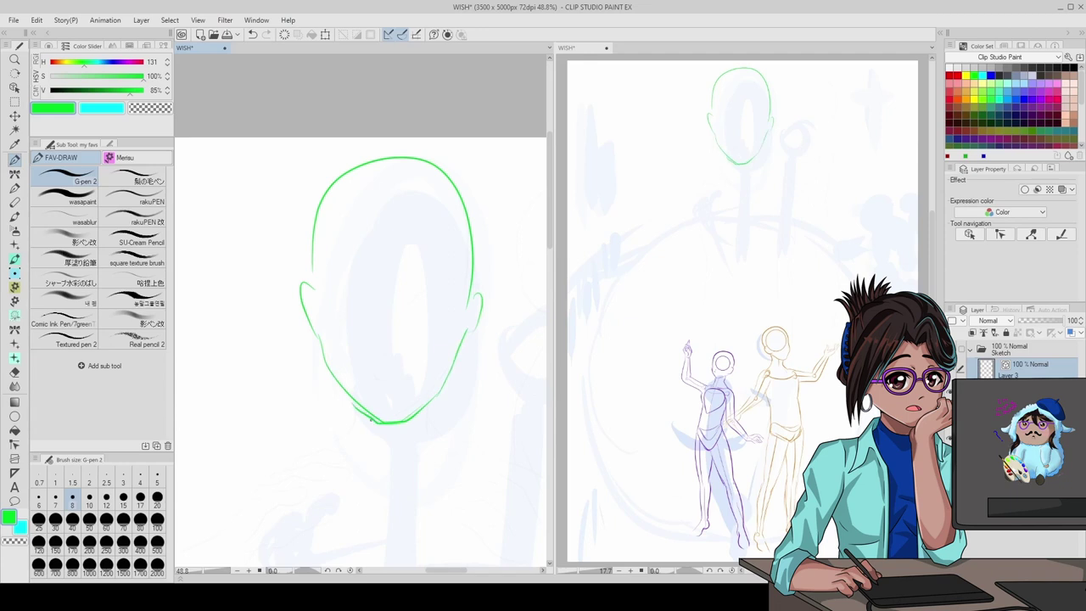
{"action": "left_click_drag", "start_coordinate": [316, 321], "coordinate": [365, 413]}
- Sketch the large green figure's torso sides and the outer lines of both arms sloping down from the shoulders
{"action": "scroll", "coordinate": [388, 155], "scroll_direction": "down", "scroll_amount": 3}
{"action": "scroll", "coordinate": [323, 357], "scroll_direction": "up", "scroll_amount": 2}
{"action": "left_click_drag", "start_coordinate": [314, 350], "coordinate": [331, 509]}
{"action": "left_click_drag", "start_coordinate": [480, 372], "coordinate": [471, 513]}
{"action": "left_click_drag", "start_coordinate": [288, 348], "coordinate": [207, 416]}
{"action": "scroll", "coordinate": [330, 361], "scroll_direction": "down", "scroll_amount": 1}
{"action": "left_click_drag", "start_coordinate": [446, 309], "coordinate": [499, 367]}
{"action": "left_click_drag", "start_coordinate": [441, 343], "coordinate": [516, 397]}
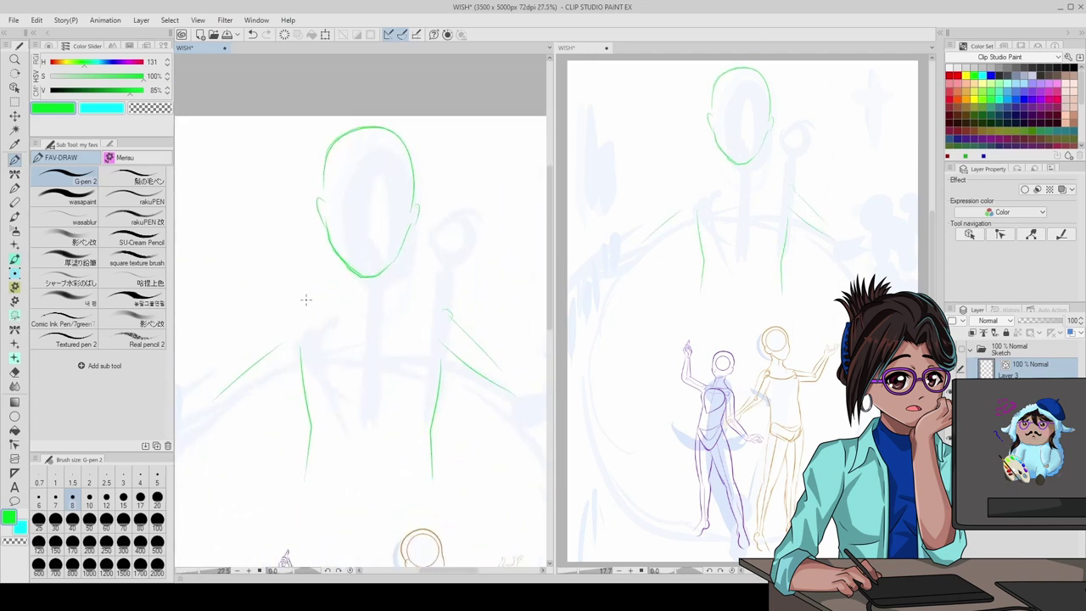
- Draw the green figure's shoulder contours and join them to the head with neck lines
{"action": "scroll", "coordinate": [305, 301], "scroll_direction": "down", "scroll_amount": 3}
{"action": "scroll", "coordinate": [246, 316], "scroll_direction": "up", "scroll_amount": 4}
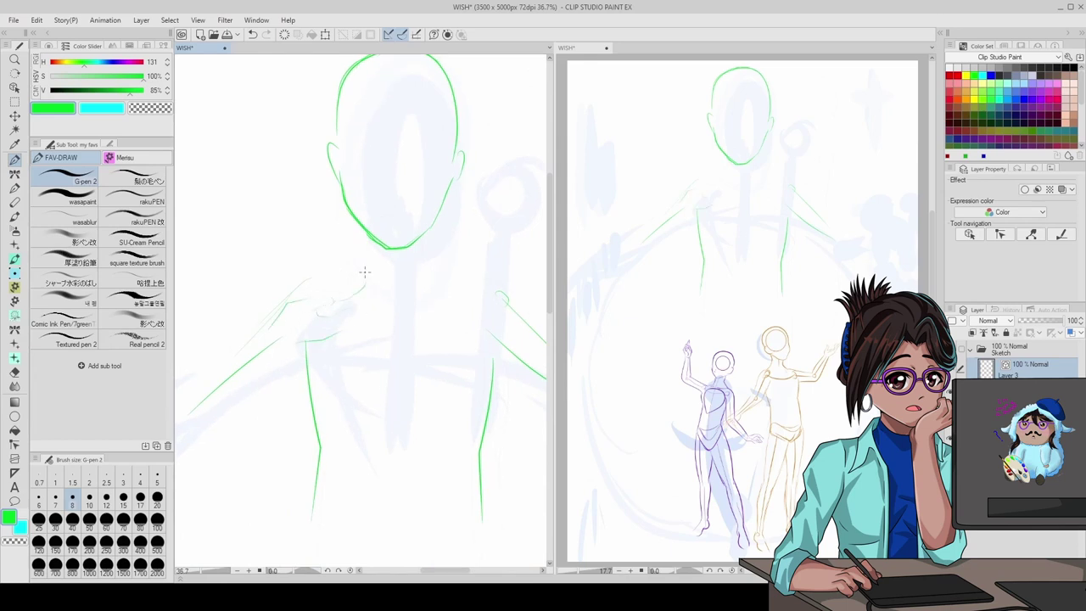
{"action": "scroll", "coordinate": [476, 200], "scroll_direction": "down", "scroll_amount": 2}
{"action": "scroll", "coordinate": [376, 177], "scroll_direction": "up", "scroll_amount": 2}
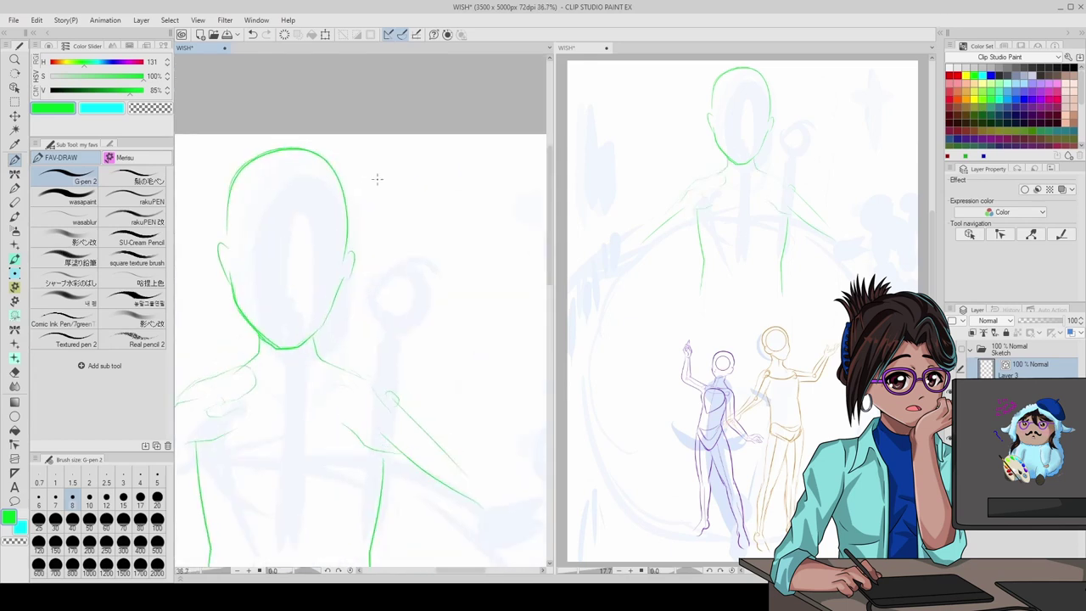
- Sketch a second large figure in magenta beside the green one, with head, torso sides and a bent arm
{"action": "left_click", "coordinate": [127, 62]}
{"action": "mouse_move", "coordinate": [389, 255]}
{"action": "left_mouse_down"}
{"action": "mouse_move", "coordinate": [456, 177]}
{"action": "mouse_move", "coordinate": [486, 248]}
{"action": "left_mouse_up"}
{"action": "mouse_move", "coordinate": [395, 263]}
{"action": "left_mouse_down"}
{"action": "mouse_move", "coordinate": [428, 301]}
{"action": "mouse_move", "coordinate": [390, 395]}
{"action": "left_mouse_up"}
{"action": "mouse_move", "coordinate": [430, 307]}
{"action": "left_mouse_down"}
{"action": "mouse_move", "coordinate": [441, 340]}
{"action": "mouse_move", "coordinate": [429, 378]}
{"action": "left_mouse_up"}
{"action": "left_click_drag", "start_coordinate": [453, 375], "coordinate": [467, 433]}
- Inspect the vector linework of the large and small figures by selecting their layers with the Object tool
{"action": "scroll", "coordinate": [380, 280], "scroll_direction": "down", "scroll_amount": 3}
{"action": "key", "text": "o"}
{"action": "left_click", "coordinate": [380, 280]}
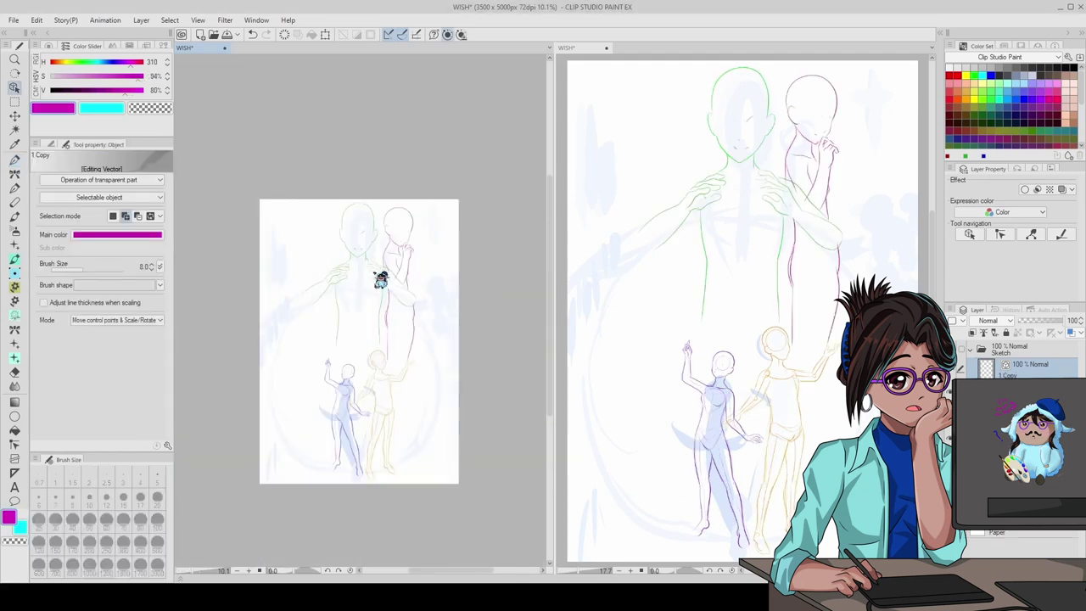
{"action": "scroll", "coordinate": [380, 280], "scroll_direction": "up", "scroll_amount": 1}
{"action": "left_click", "coordinate": [961, 373]}
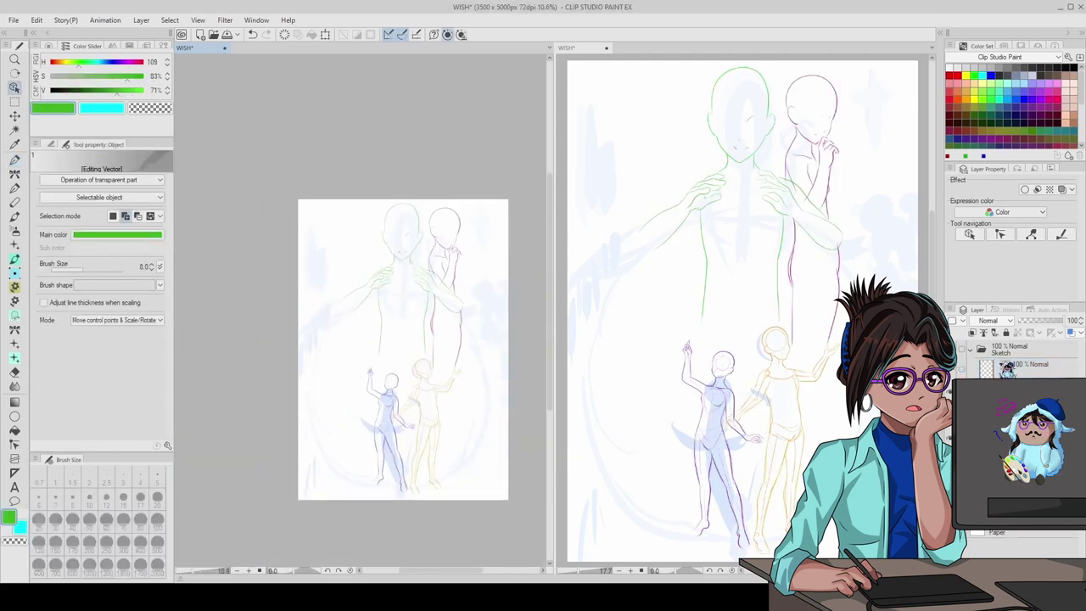
{"action": "scroll", "coordinate": [388, 383], "scroll_direction": "up", "scroll_amount": 3}
{"action": "scroll", "coordinate": [365, 399], "scroll_direction": "down", "scroll_amount": 1}
{"action": "left_click", "coordinate": [364, 407]}
{"action": "scroll", "coordinate": [310, 317], "scroll_direction": "down", "scroll_amount": 5}
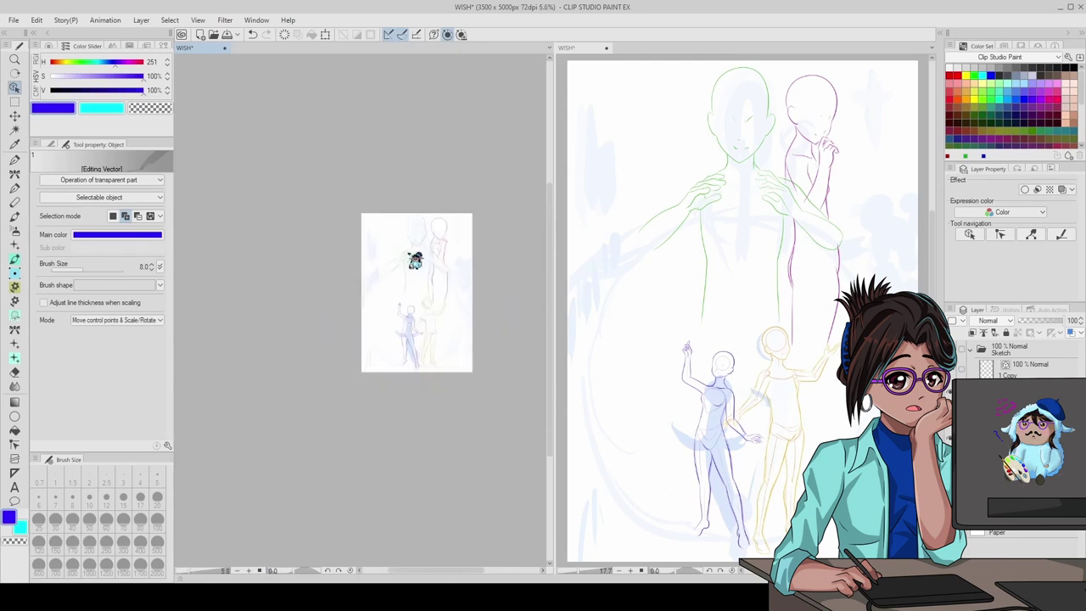
{"action": "scroll", "coordinate": [415, 260], "scroll_direction": "up", "scroll_amount": 2}
- Isolate the small purple figure's sketch over the faded rough by hiding the other figures' sketches
{"action": "left_click", "coordinate": [745, 434]}
{"action": "key", "text": "ctrl+plus"}
{"action": "key", "text": "ctrl+plus"}
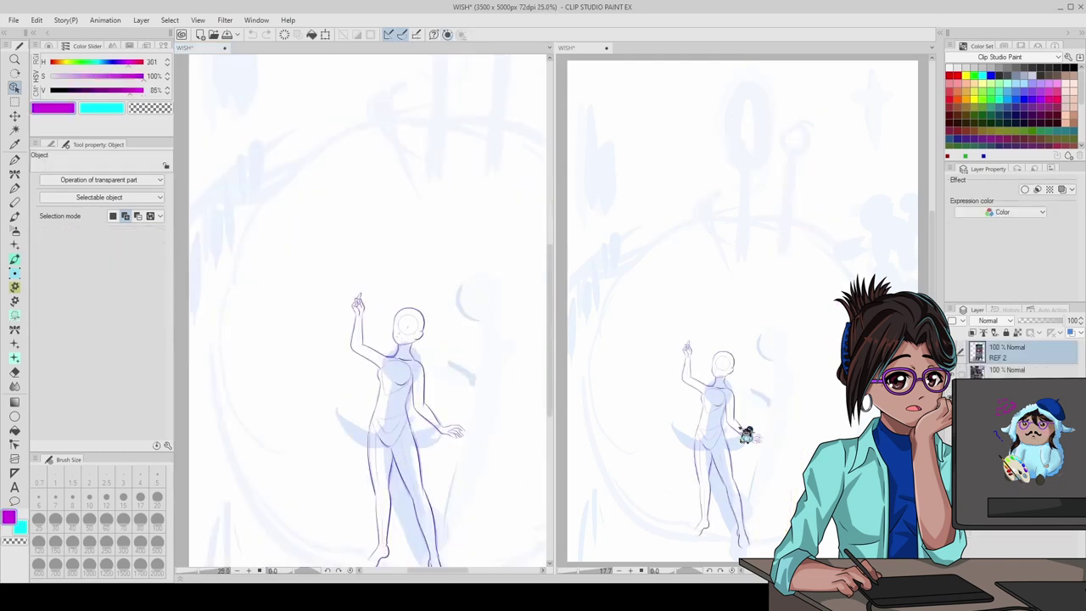
{"action": "left_click", "coordinate": [699, 451]}
{"action": "scroll", "coordinate": [371, 311], "scroll_direction": "up", "scroll_amount": 3}
{"action": "scroll", "coordinate": [371, 311], "scroll_direction": "down", "scroll_amount": 2}
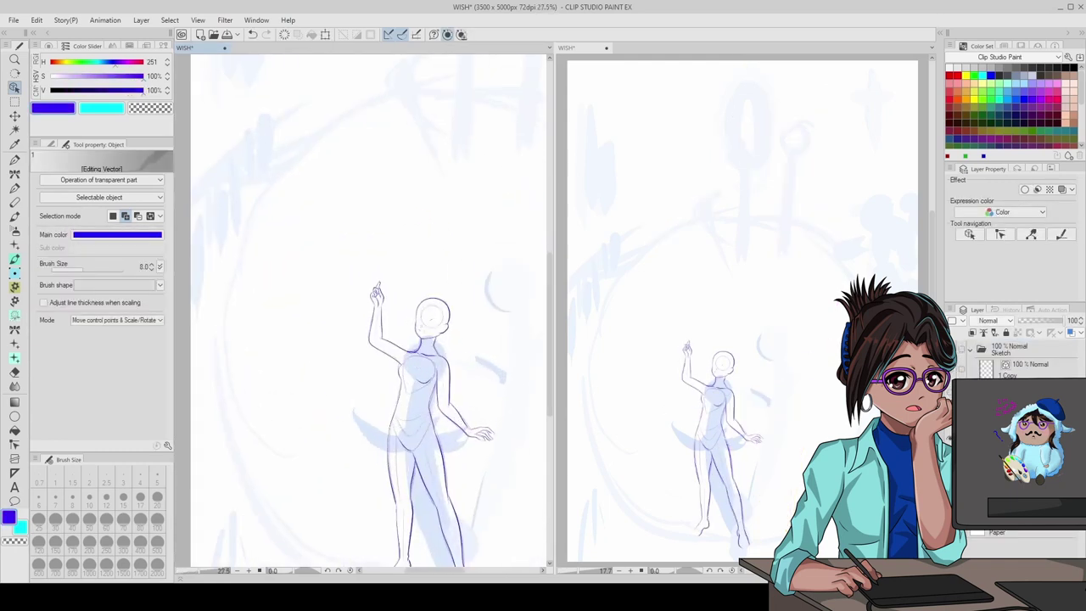
{"action": "key", "text": "Escape"}
{"action": "scroll", "coordinate": [354, 308], "scroll_direction": "up", "scroll_amount": 4}
- Draw a magenta bow with hanging ribbon ends and fabric folds at the small figure's neckline using the G-pen
{"action": "key", "text": "p"}
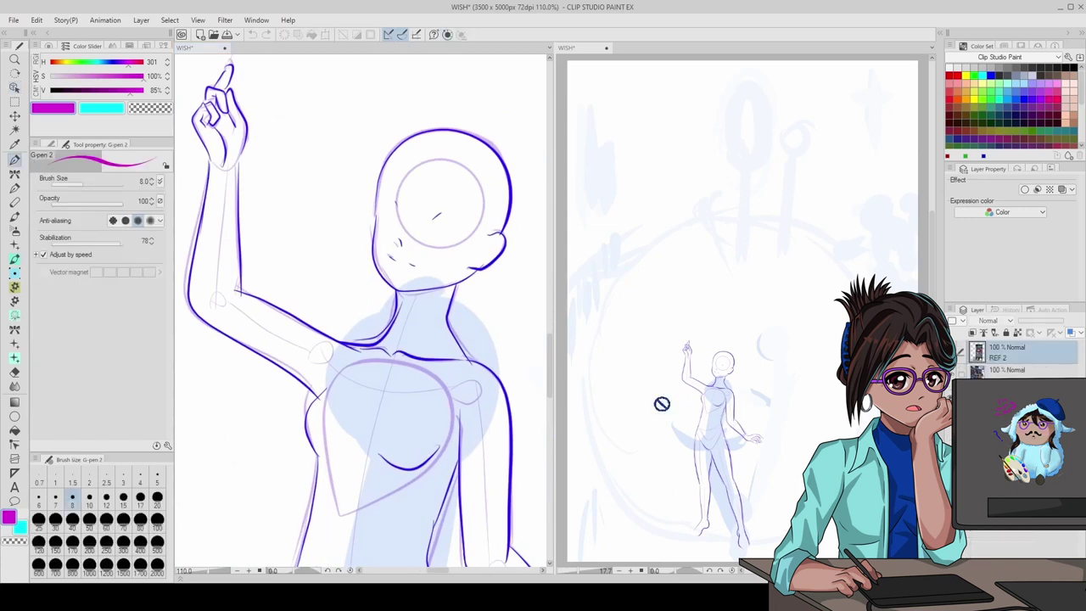
{"action": "scroll", "coordinate": [443, 208], "scroll_direction": "down", "scroll_amount": 2}
{"action": "left_click_drag", "start_coordinate": [401, 329], "coordinate": [422, 416]}
{"action": "left_click_drag", "start_coordinate": [375, 332], "coordinate": [341, 399]}
{"action": "left_click_drag", "start_coordinate": [399, 326], "coordinate": [356, 405]}
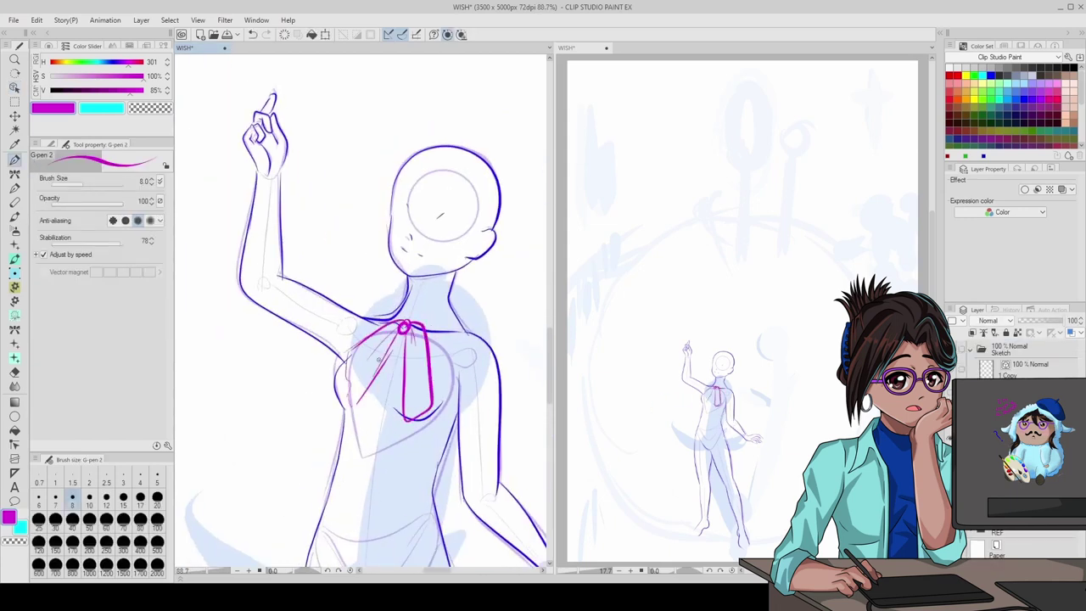
- Sketch a long flowing cape in purple behind the small figure, from the shoulders to a wavy hem on both sides
{"action": "left_click_drag", "start_coordinate": [127, 62], "coordinate": [121, 62]}
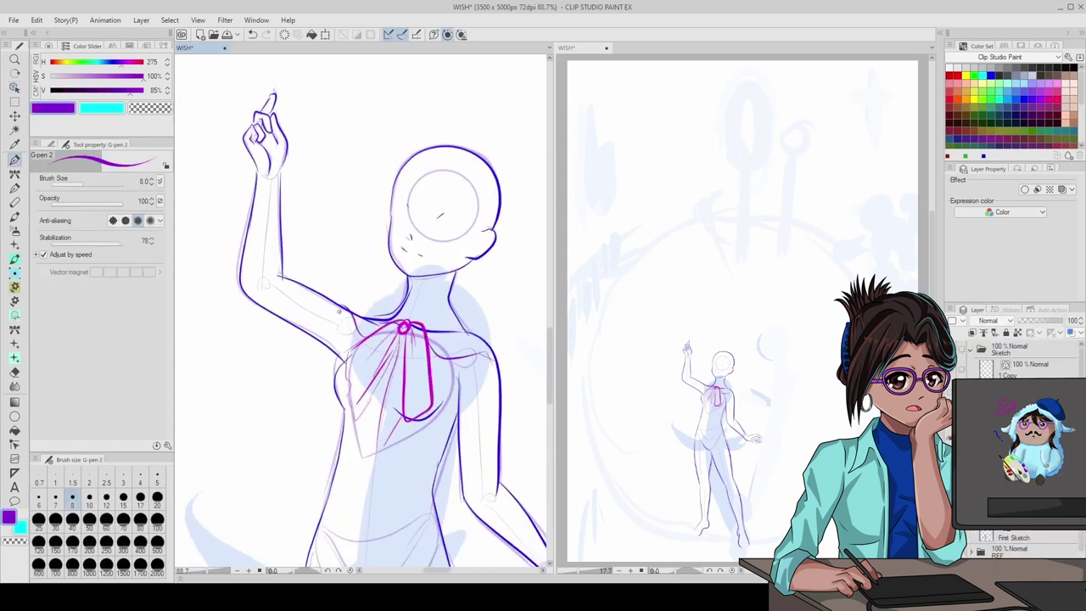
{"action": "key", "text": "ctrl+minus"}
{"action": "key", "text": "ctrl+minus"}
{"action": "key", "text": "ctrl+minus"}
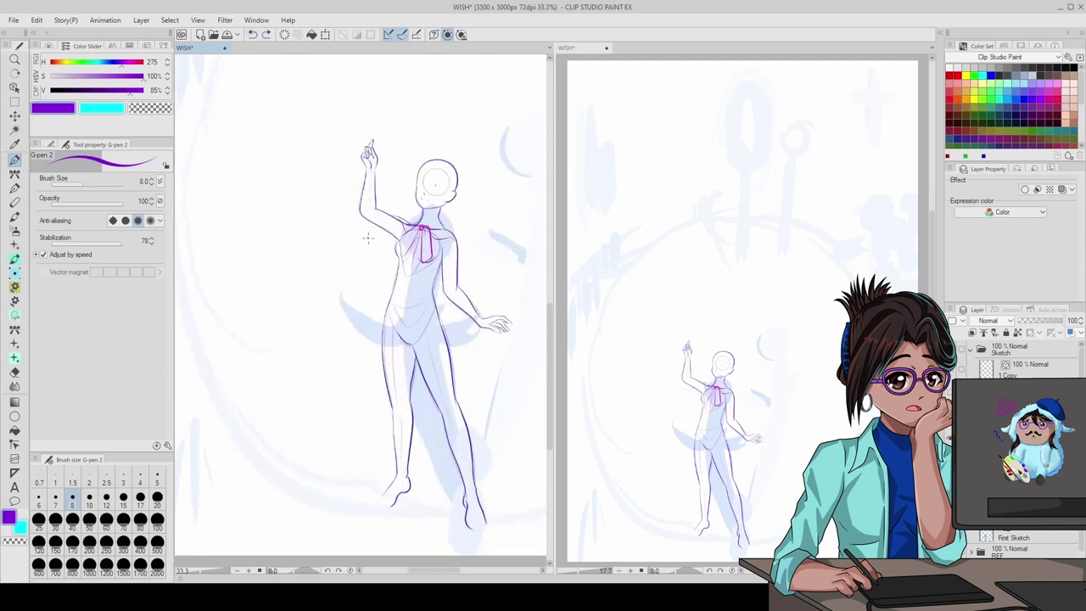
{"action": "key", "text": "ctrl+z"}
{"action": "left_click_drag", "start_coordinate": [338, 338], "coordinate": [373, 246]}
{"action": "left_click_drag", "start_coordinate": [335, 443], "coordinate": [351, 297]}
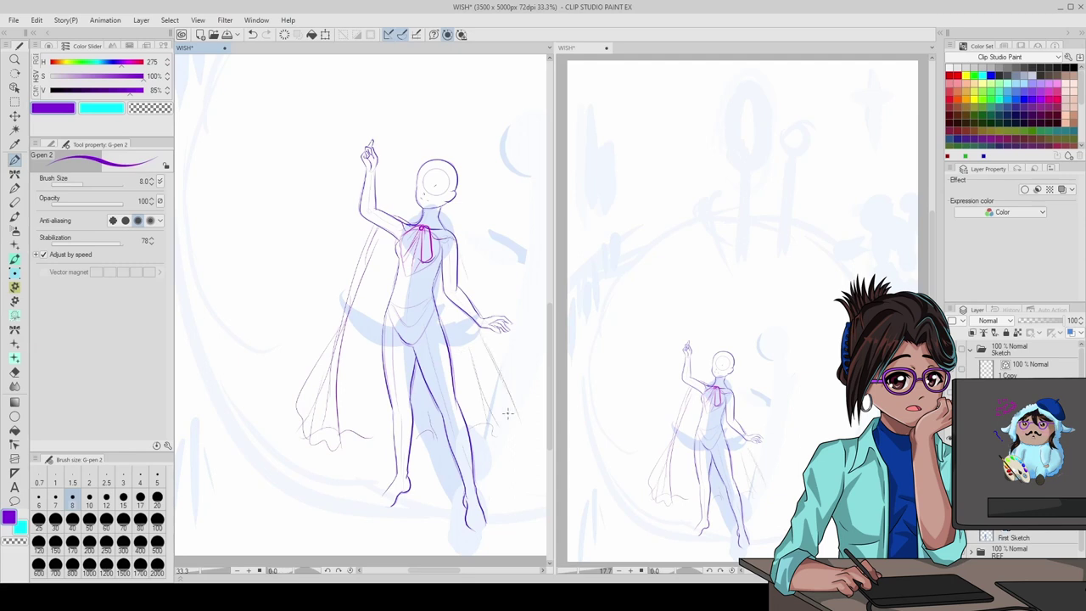
- Draw a V-shaped magenta belt around the small figure's hips and fold lines along the side of the chest
{"action": "scroll", "coordinate": [311, 223], "scroll_direction": "down", "scroll_amount": 5}
{"action": "scroll", "coordinate": [329, 294], "scroll_direction": "up", "scroll_amount": 10}
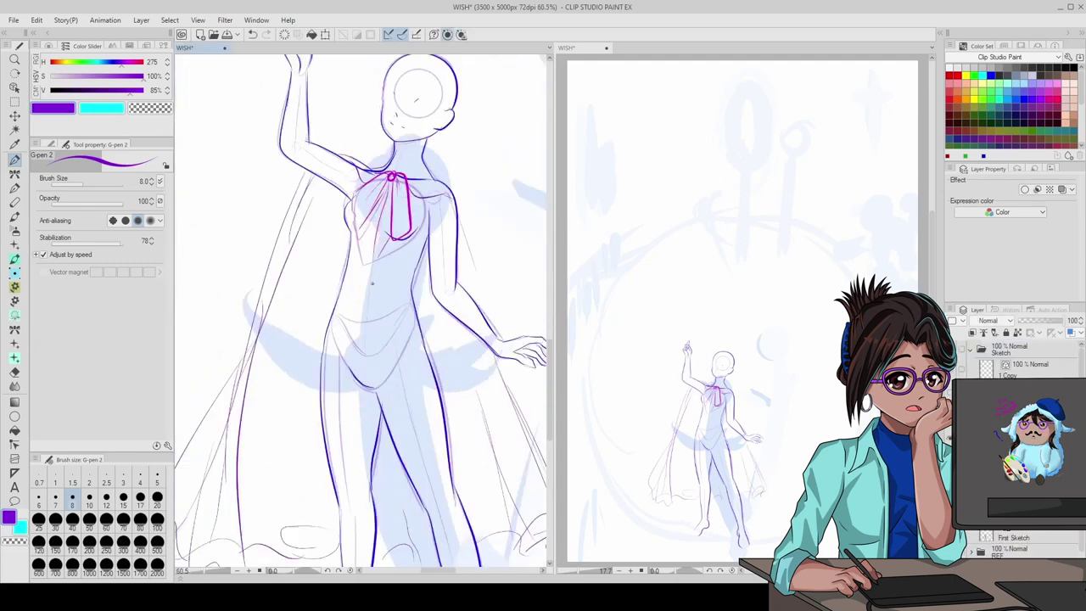
{"action": "key", "text": "ctrl+z"}
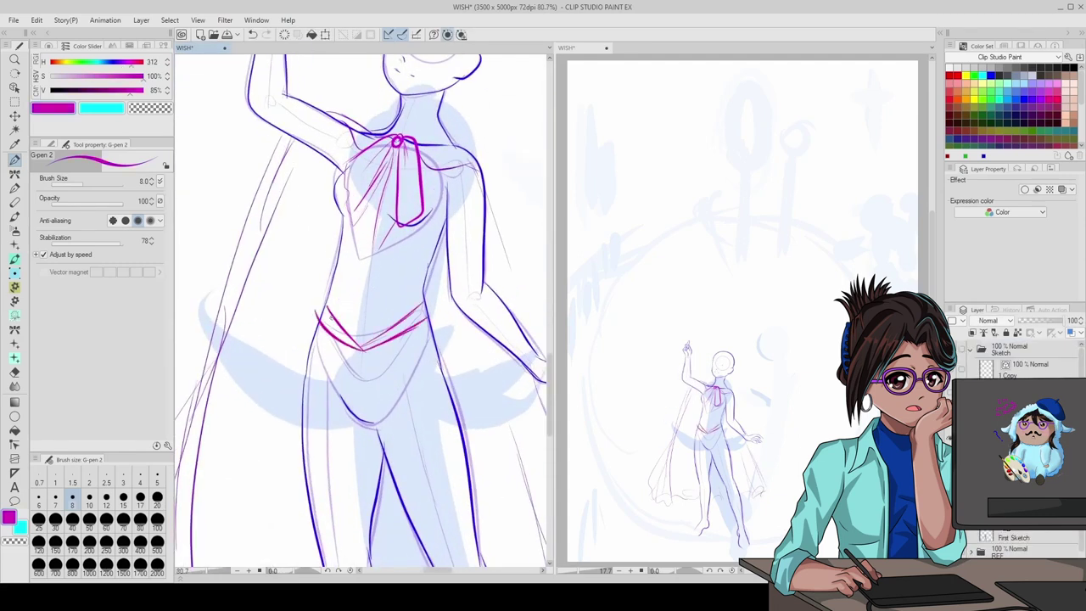
{"action": "left_click_drag", "start_coordinate": [325, 293], "coordinate": [364, 348]}
{"action": "scroll", "coordinate": [363, 314], "scroll_direction": "down", "scroll_amount": 5}
{"action": "scroll", "coordinate": [363, 314], "scroll_direction": "up", "scroll_amount": 7}
{"action": "left_click_drag", "start_coordinate": [451, 269], "coordinate": [448, 348]}
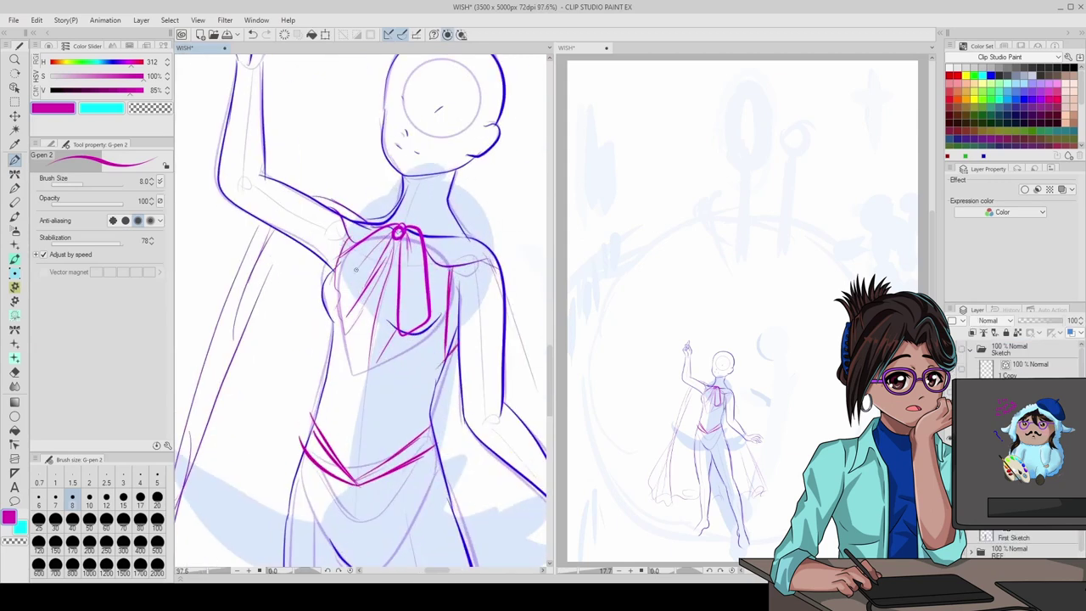
- Draw magenta slippers on both of the small figure's feet
{"action": "scroll", "coordinate": [356, 270], "scroll_direction": "down", "scroll_amount": 6}
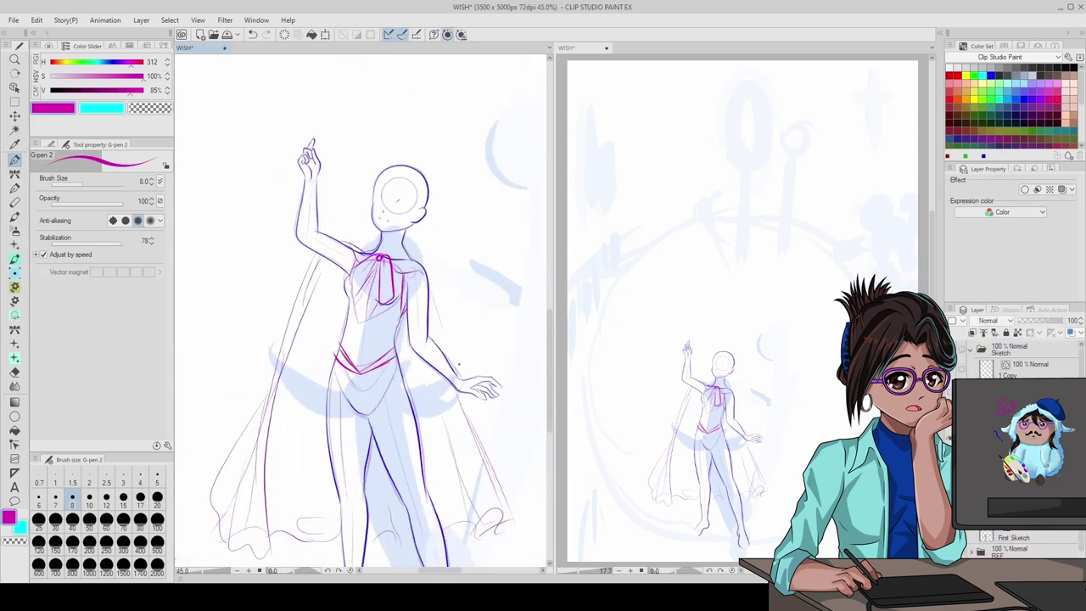
{"action": "scroll", "coordinate": [531, 453], "scroll_direction": "up", "scroll_amount": 1}
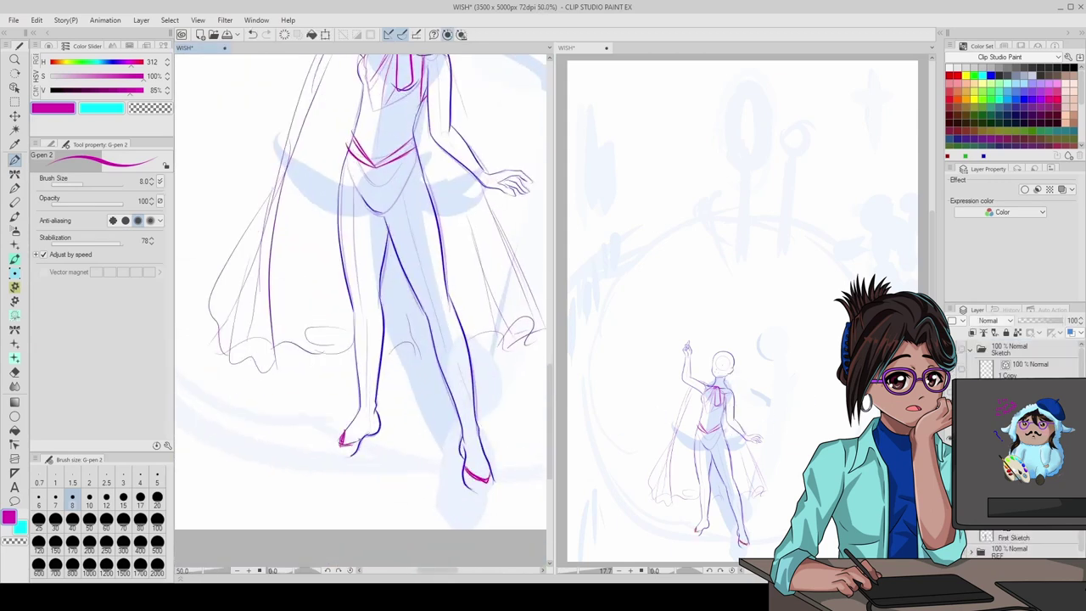
{"action": "scroll", "coordinate": [465, 449], "scroll_direction": "down", "scroll_amount": 3}
{"action": "scroll", "coordinate": [464, 450], "scroll_direction": "up", "scroll_amount": 3}
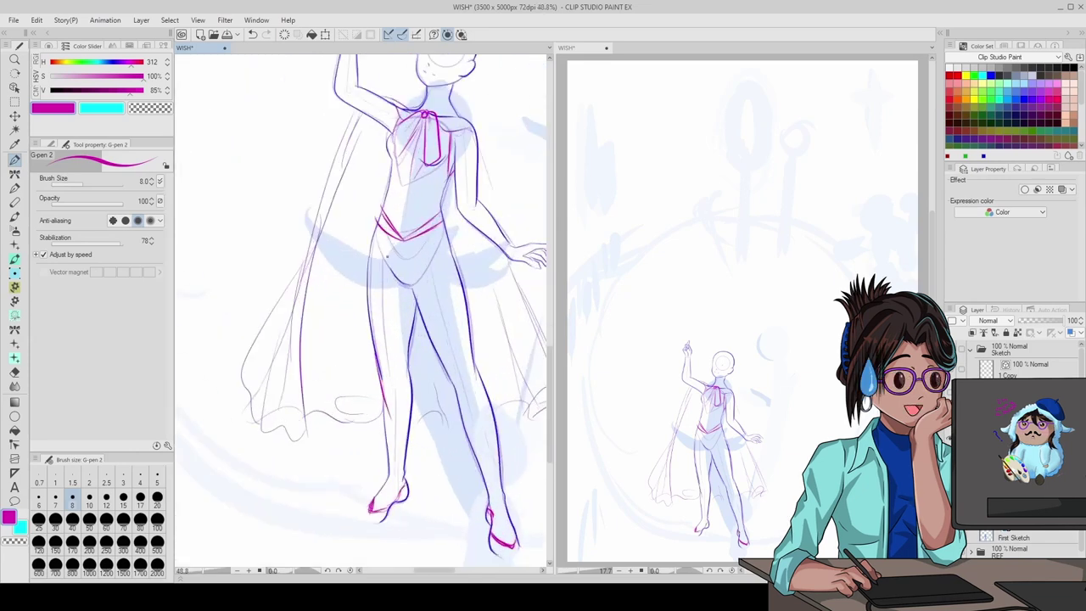
- Add a looping ruffled hem across the small figure's lower legs and a skirt edge along the outer thigh
{"action": "scroll", "coordinate": [398, 365], "scroll_direction": "up", "scroll_amount": 1}
{"action": "mouse_move", "coordinate": [403, 361]}
{"action": "left_mouse_down"}
{"action": "mouse_move", "coordinate": [409, 408]}
{"action": "mouse_move", "coordinate": [520, 389]}
{"action": "mouse_move", "coordinate": [544, 433]}
{"action": "left_mouse_up"}
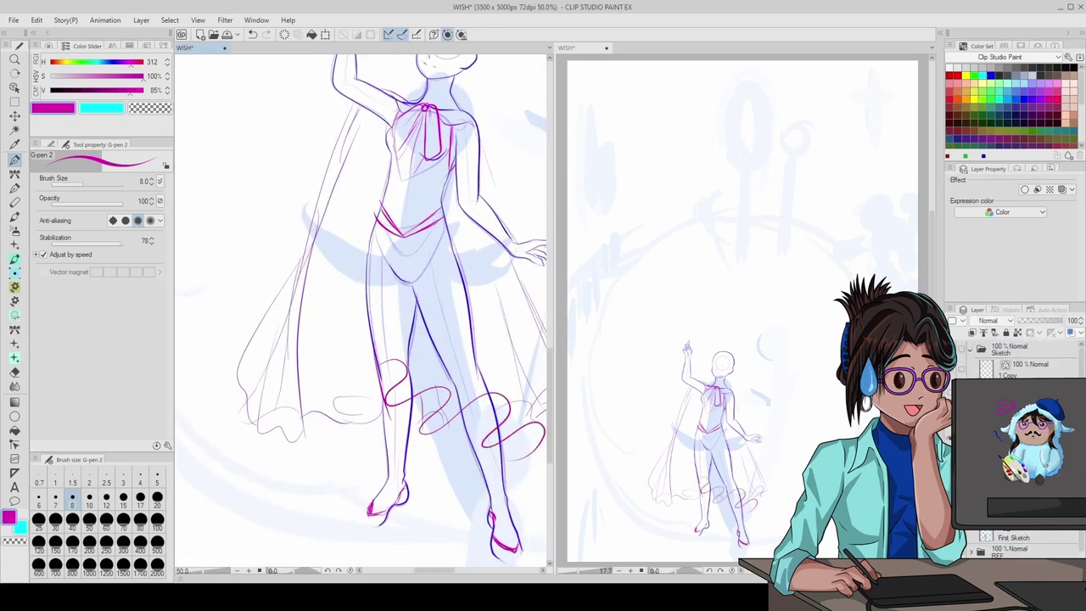
{"action": "mouse_move", "coordinate": [370, 343]}
{"action": "left_mouse_down"}
{"action": "mouse_move", "coordinate": [360, 405]}
{"action": "mouse_move", "coordinate": [339, 442]}
{"action": "mouse_move", "coordinate": [368, 206]}
{"action": "left_mouse_up"}
{"action": "left_click", "coordinate": [252, 34]}
{"action": "left_click", "coordinate": [252, 34]}
{"action": "left_click", "coordinate": [252, 34]}
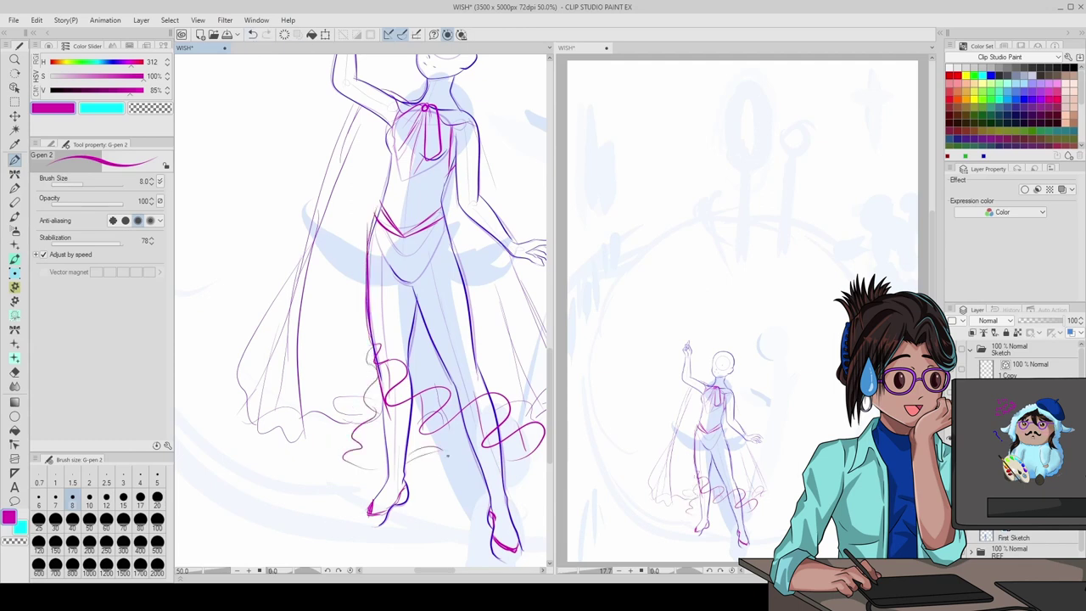
- Add a magenta flower ornament on the skirt edge at the small figure's outer thigh
{"action": "scroll", "coordinate": [448, 455], "scroll_direction": "down", "scroll_amount": 3}
{"action": "scroll", "coordinate": [344, 352], "scroll_direction": "up", "scroll_amount": 2}
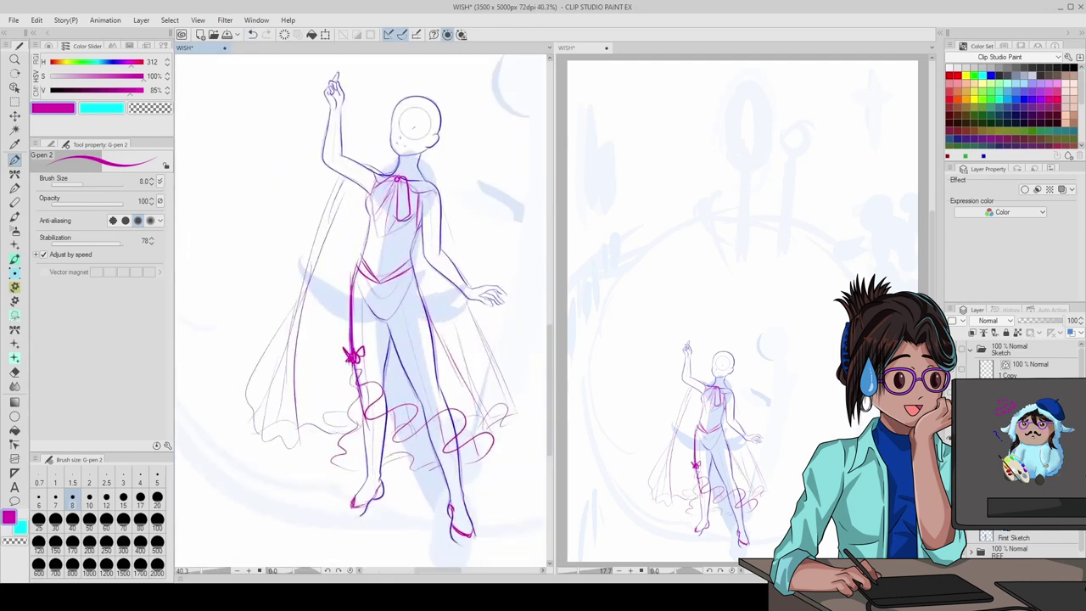
{"action": "scroll", "coordinate": [358, 252], "scroll_direction": "down", "scroll_amount": 2}
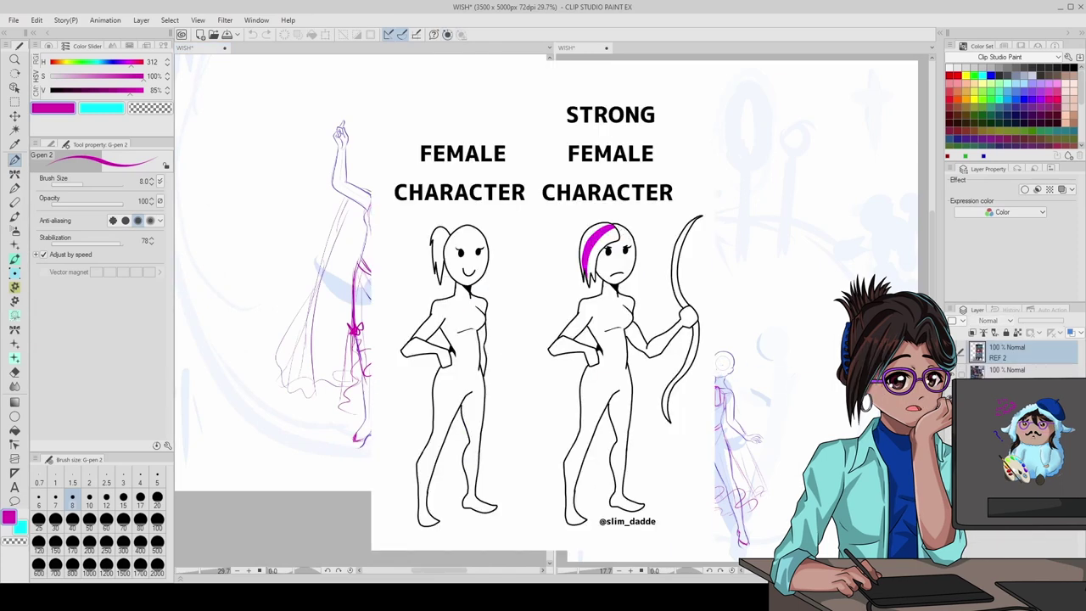
{"action": "scroll", "coordinate": [377, 174], "scroll_direction": "up", "scroll_amount": 4}
{"action": "scroll", "coordinate": [377, 174], "scroll_direction": "up", "scroll_amount": 1}
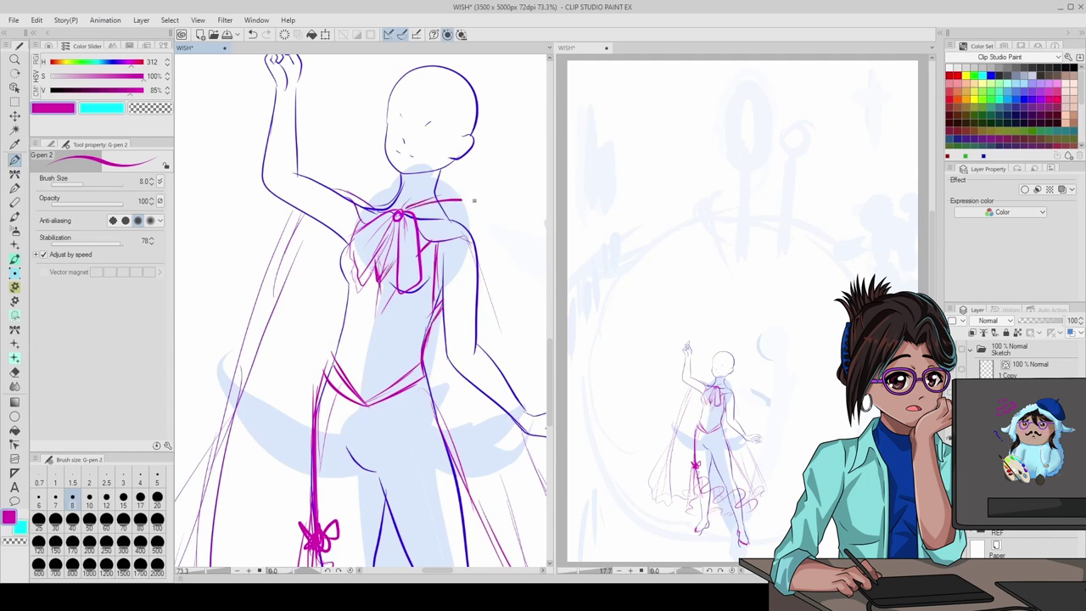
- Draw a draped collar over the small figure's shoulders, reinforce the cape's edge lines and erase stray cape strokes
{"action": "left_click_drag", "start_coordinate": [473, 201], "coordinate": [485, 256]}
{"action": "mouse_move", "coordinate": [402, 188]}
{"action": "left_mouse_down"}
{"action": "mouse_move", "coordinate": [371, 210]}
{"action": "mouse_move", "coordinate": [342, 207]}
{"action": "left_mouse_up"}
{"action": "scroll", "coordinate": [365, 297], "scroll_direction": "down", "scroll_amount": 3}
{"action": "scroll", "coordinate": [364, 297], "scroll_direction": "up", "scroll_amount": 2}
{"action": "left_click_drag", "start_coordinate": [334, 248], "coordinate": [288, 386]}
{"action": "key", "text": "e"}
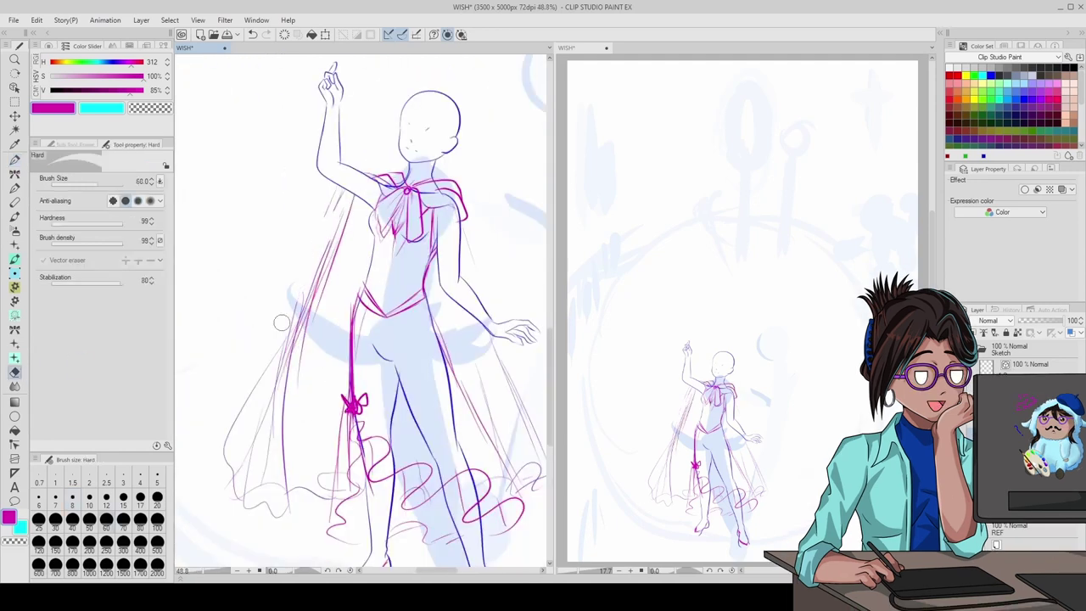
{"action": "left_click_drag", "start_coordinate": [281, 322], "coordinate": [312, 215]}
- Hide the small figure's outfit sketch and draw the magenta hairline and front hair framing the face
{"action": "scroll", "coordinate": [311, 216], "scroll_direction": "down", "scroll_amount": 5}
{"action": "scroll", "coordinate": [311, 216], "scroll_direction": "up", "scroll_amount": 3}
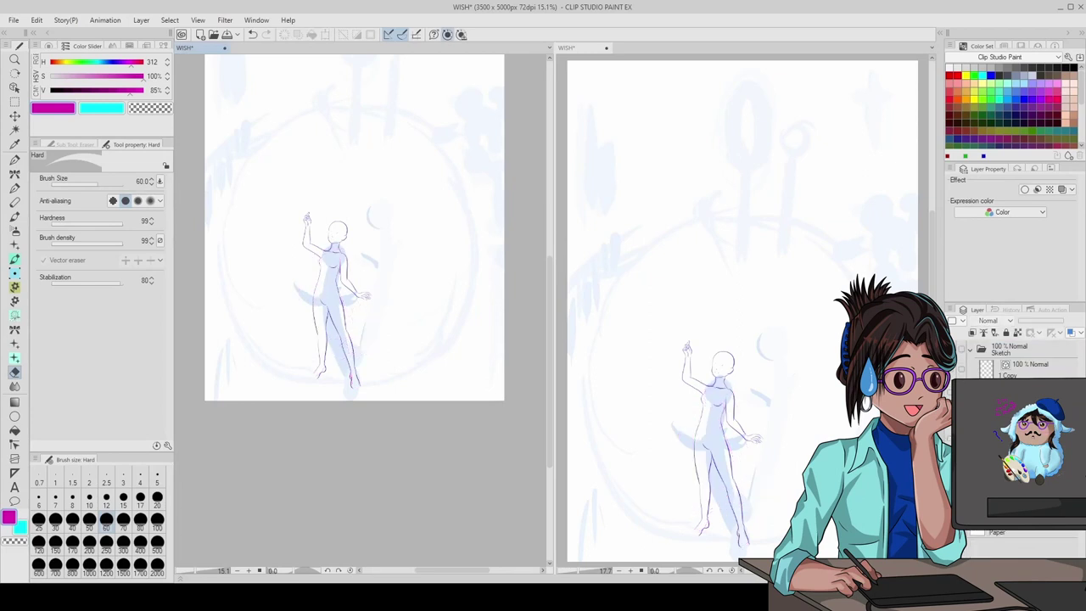
{"action": "scroll", "coordinate": [333, 222], "scroll_direction": "up", "scroll_amount": 5}
{"action": "scroll", "coordinate": [246, 183], "scroll_direction": "up", "scroll_amount": 3}
{"action": "key", "text": "p"}
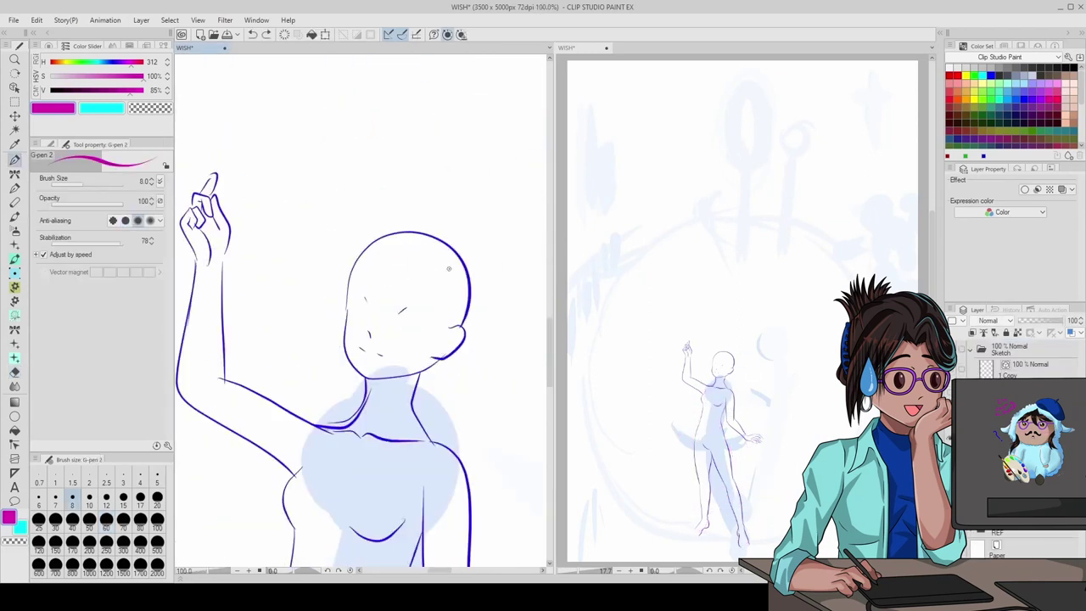
{"action": "left_click_drag", "start_coordinate": [407, 229], "coordinate": [322, 377]}
- Add long loose hair strands down the small figure's back and both sides, then show the outfit sketch again
{"action": "scroll", "coordinate": [383, 255], "scroll_direction": "down", "scroll_amount": 3}
{"action": "left_click_drag", "start_coordinate": [298, 296], "coordinate": [285, 400]}
{"action": "left_click_drag", "start_coordinate": [395, 267], "coordinate": [471, 382]}
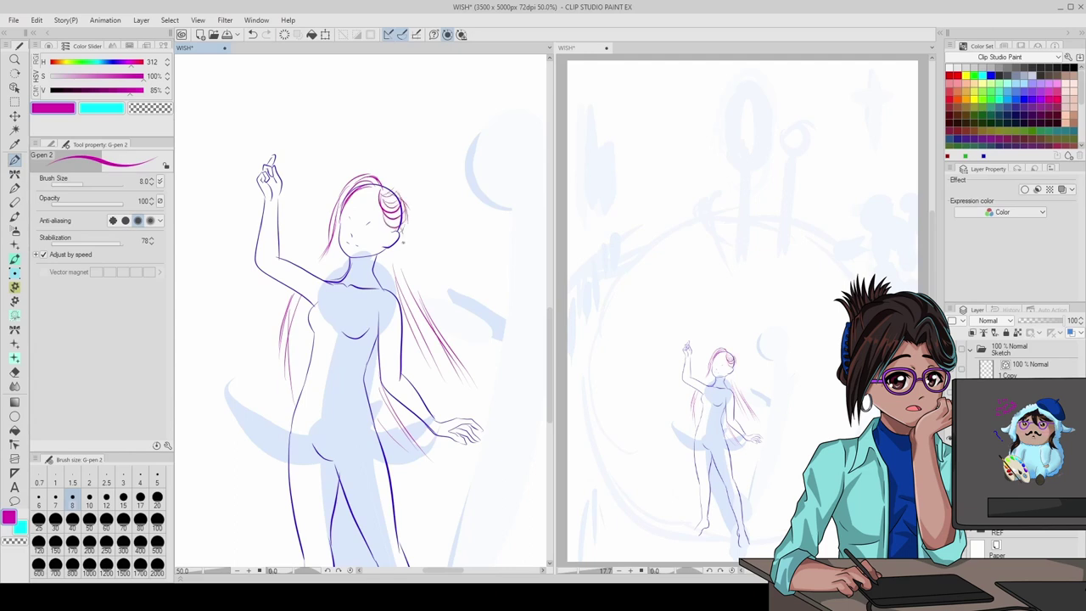
{"action": "left_click_drag", "start_coordinate": [404, 195], "coordinate": [423, 324]}
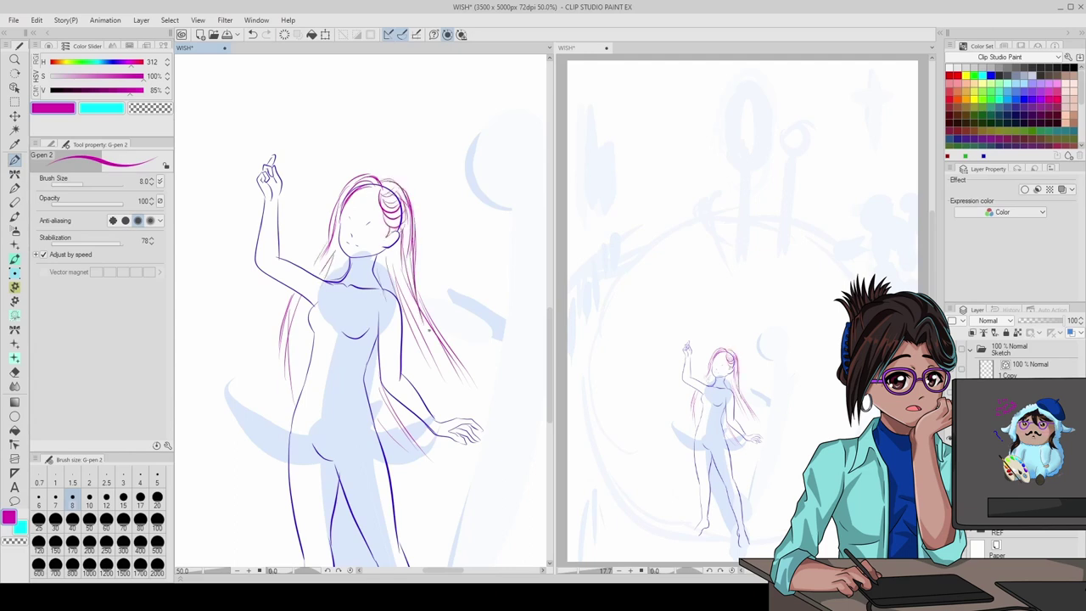
{"action": "scroll", "coordinate": [408, 399], "scroll_direction": "down", "scroll_amount": 3}
{"action": "scroll", "coordinate": [389, 328], "scroll_direction": "up", "scroll_amount": 5}
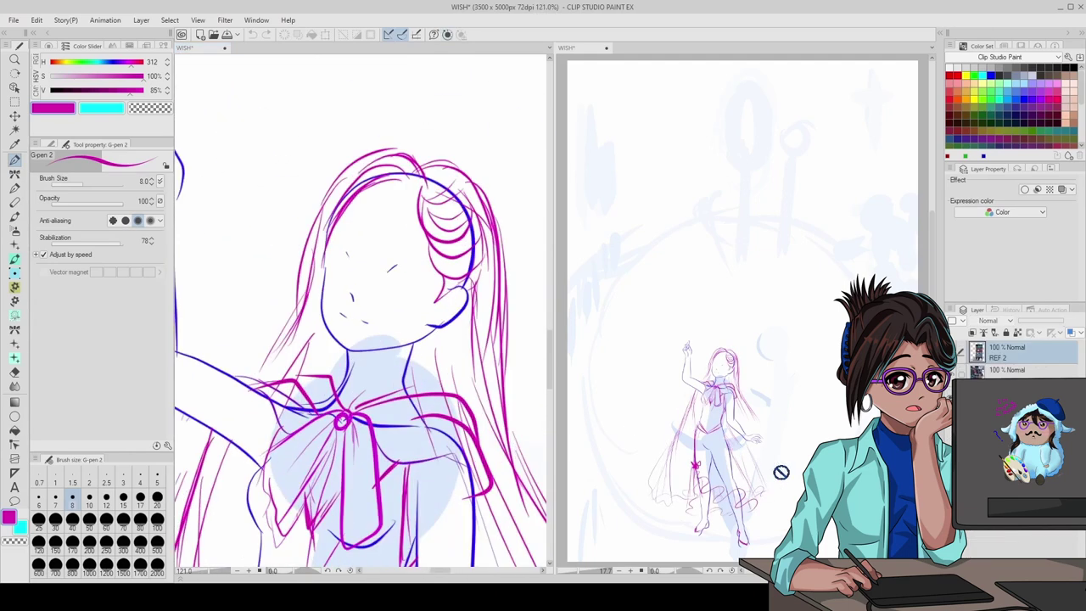
- Draw dangling magenta earrings on both sides of the small figure's face
{"action": "scroll", "coordinate": [455, 262], "scroll_direction": "down", "scroll_amount": 3}
{"action": "scroll", "coordinate": [466, 331], "scroll_direction": "up", "scroll_amount": 3}
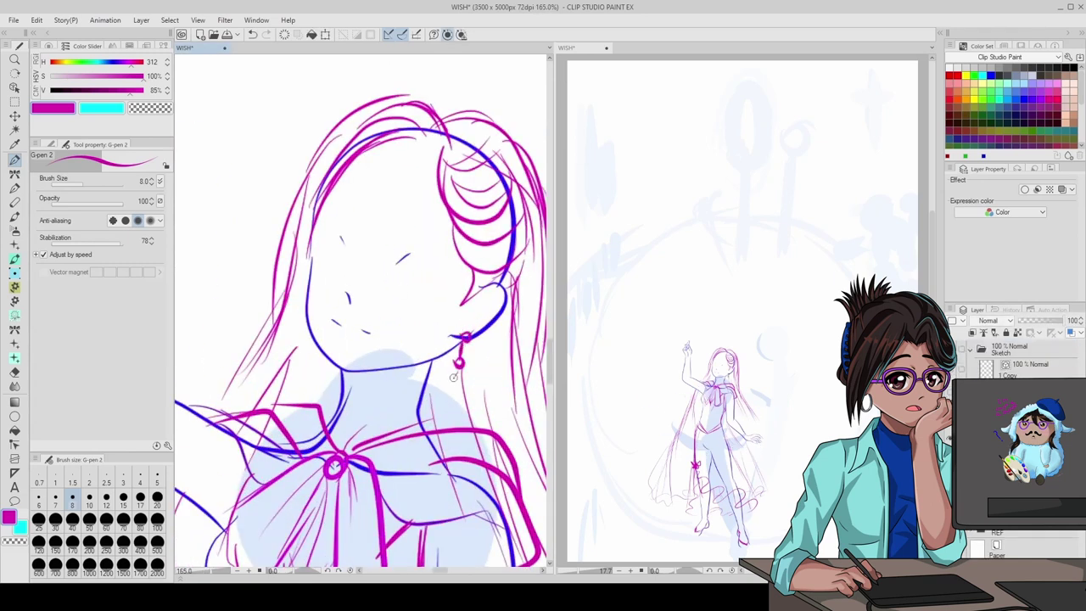
{"action": "left_click_drag", "start_coordinate": [454, 377], "coordinate": [459, 372]}
{"action": "left_click_drag", "start_coordinate": [302, 363], "coordinate": [307, 354]}
{"action": "scroll", "coordinate": [305, 361], "scroll_direction": "down", "scroll_amount": 4}
{"action": "scroll", "coordinate": [356, 297], "scroll_direction": "up", "scroll_amount": 4}
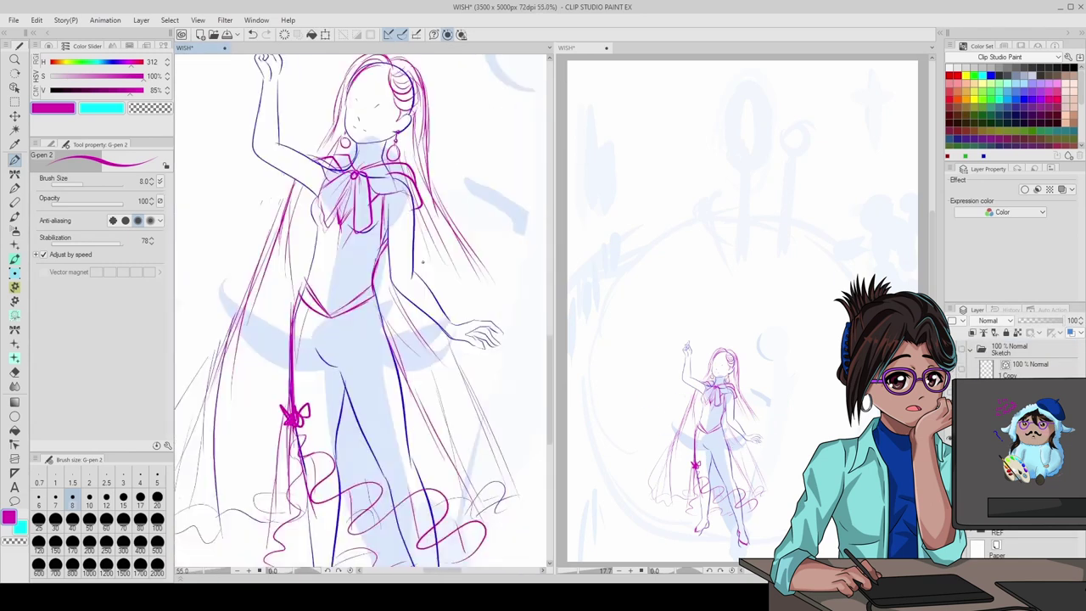
{"action": "scroll", "coordinate": [373, 276], "scroll_direction": "down", "scroll_amount": 4}
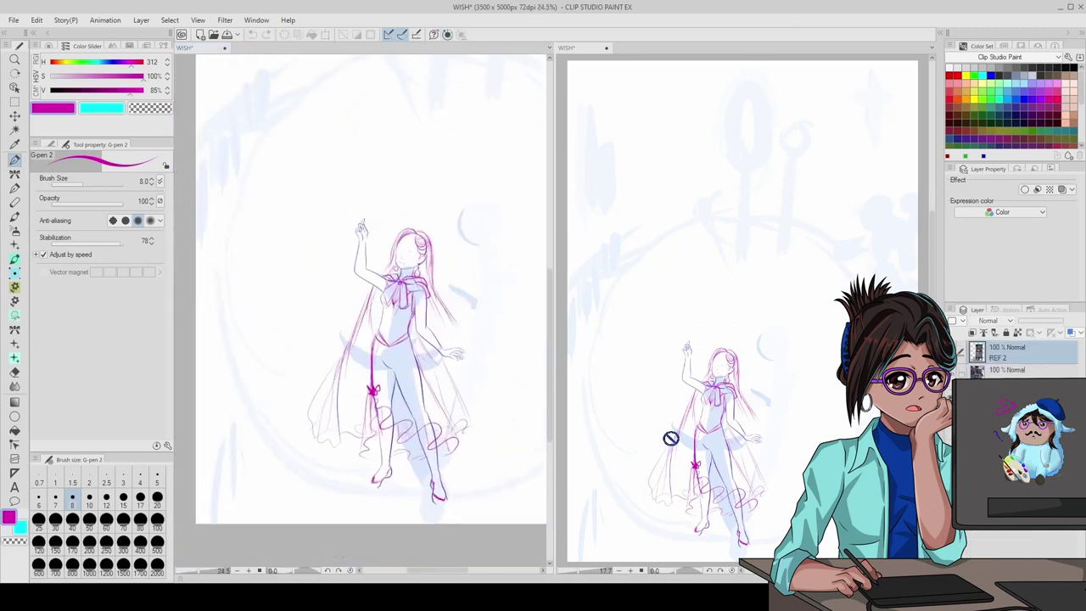
- Draw the small magenta figure's larger, nearer eye with a curved upper lid, a filled round iris and a short lower lid
{"action": "scroll", "coordinate": [409, 250], "scroll_direction": "up", "scroll_amount": 5}
{"action": "left_click_drag", "start_coordinate": [398, 258], "coordinate": [500, 309]}
{"action": "key", "text": "ctrl+z"}
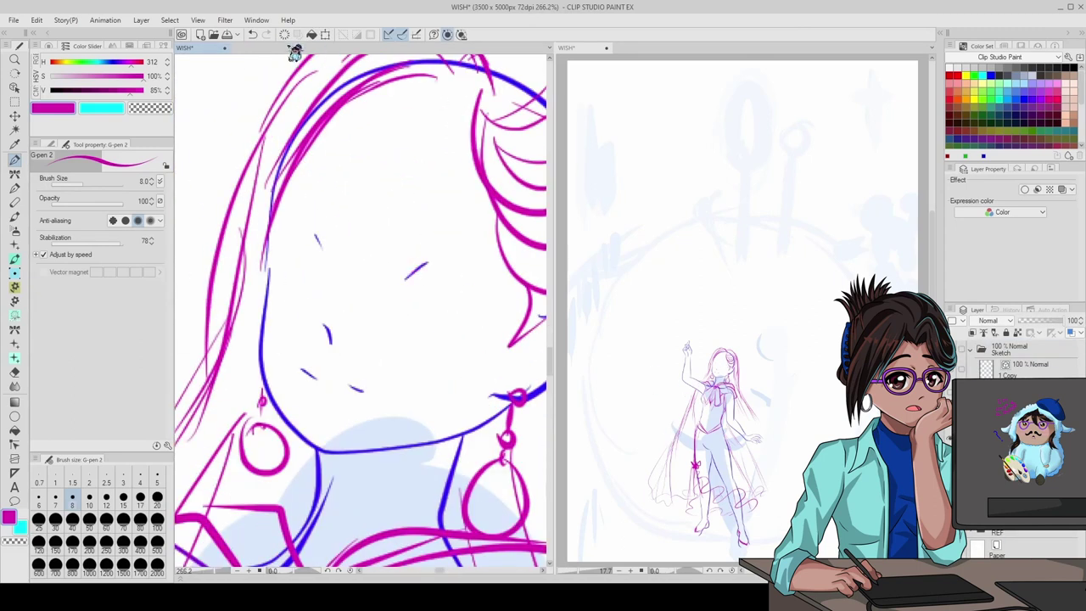
{"action": "key", "text": "ctrl+z"}
{"action": "mouse_move", "coordinate": [400, 259]}
{"action": "left_mouse_down"}
{"action": "mouse_move", "coordinate": [483, 313]}
{"action": "mouse_move", "coordinate": [501, 310]}
{"action": "left_mouse_up"}
{"action": "left_click_drag", "start_coordinate": [414, 313], "coordinate": [443, 323]}
{"action": "key", "text": "ctrl+z"}
{"action": "left_click_drag", "start_coordinate": [392, 282], "coordinate": [499, 297]}
{"action": "left_click_drag", "start_coordinate": [429, 267], "coordinate": [424, 313]}
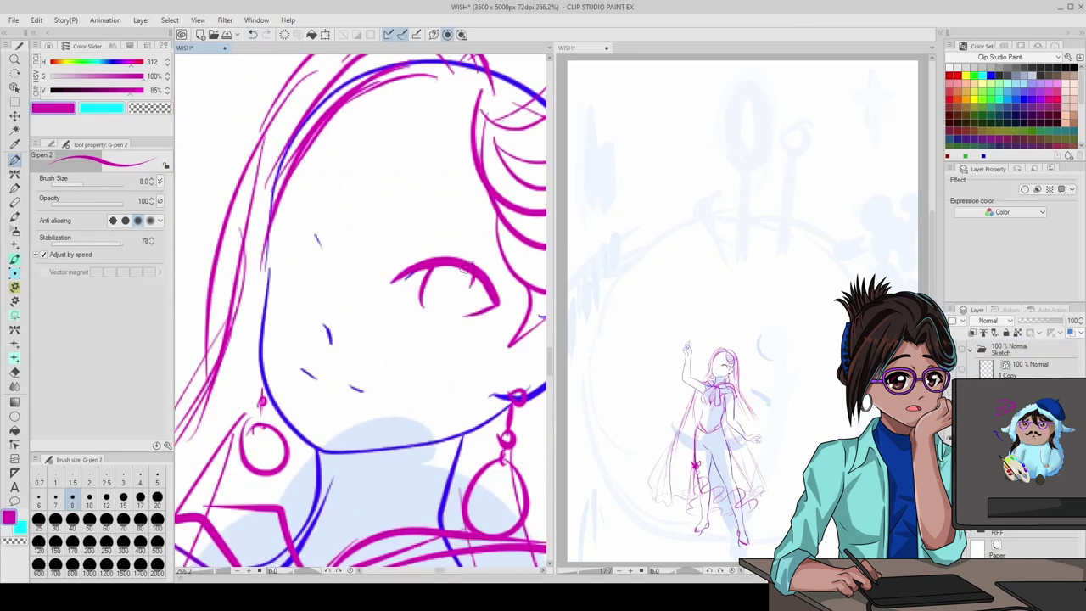
{"action": "left_click_drag", "start_coordinate": [471, 276], "coordinate": [433, 315]}
{"action": "left_click_drag", "start_coordinate": [424, 272], "coordinate": [459, 327]}
- Draw the magenta figure's second eye with a filled iris and lower lid, and add both eyebrows
{"action": "left_click_drag", "start_coordinate": [316, 297], "coordinate": [276, 293]}
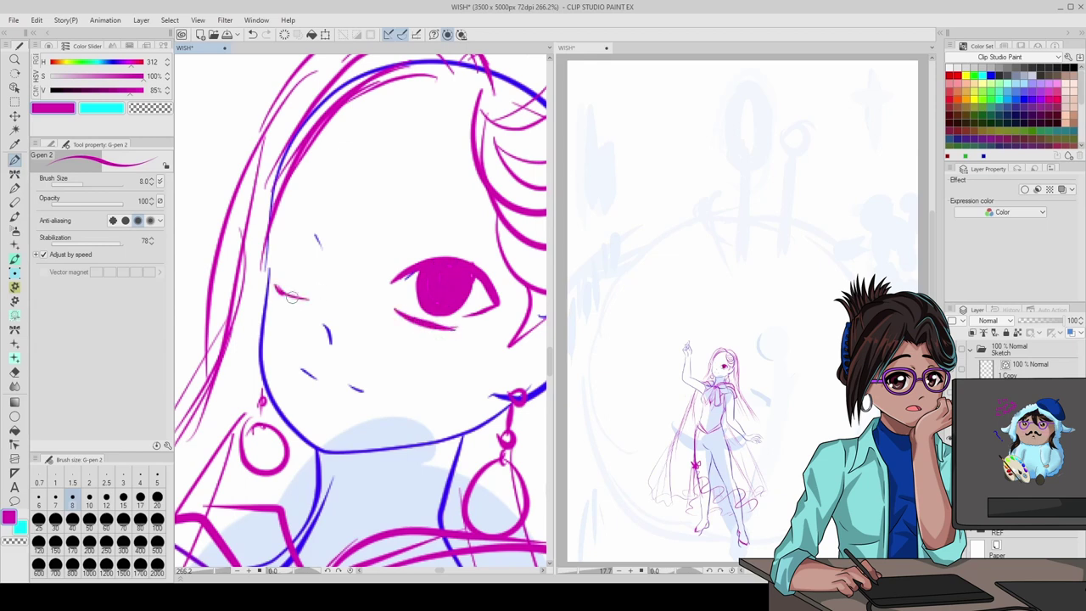
{"action": "mouse_move", "coordinate": [271, 254]}
{"action": "left_mouse_down"}
{"action": "mouse_move", "coordinate": [321, 230]}
{"action": "mouse_move", "coordinate": [293, 284]}
{"action": "left_mouse_up"}
{"action": "left_click_drag", "start_coordinate": [310, 247], "coordinate": [307, 280]}
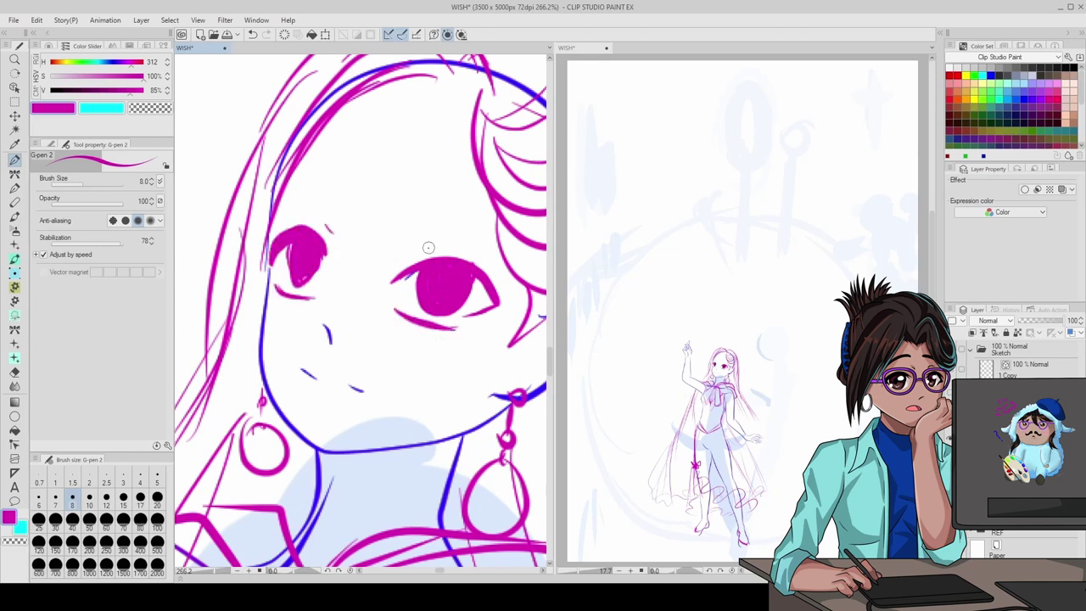
{"action": "left_click_drag", "start_coordinate": [284, 197], "coordinate": [367, 168]}
{"action": "left_click_drag", "start_coordinate": [435, 176], "coordinate": [471, 216]}
- Draw the magenta figure's open smiling mouth and erase stray guide strokes inside it with transparent colour
{"action": "left_click_drag", "start_coordinate": [301, 364], "coordinate": [372, 392]}
{"action": "left_click_drag", "start_coordinate": [298, 379], "coordinate": [370, 396]}
{"action": "scroll", "coordinate": [356, 392], "scroll_direction": "down", "scroll_amount": 5}
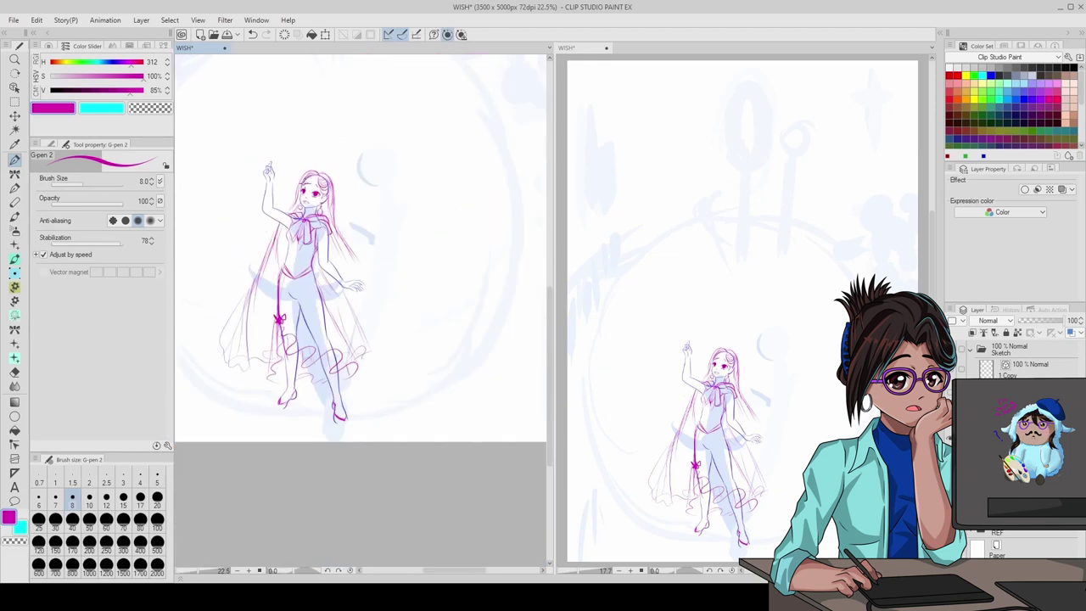
{"action": "scroll", "coordinate": [355, 393], "scroll_direction": "up", "scroll_amount": 7}
{"action": "key", "text": "y"}
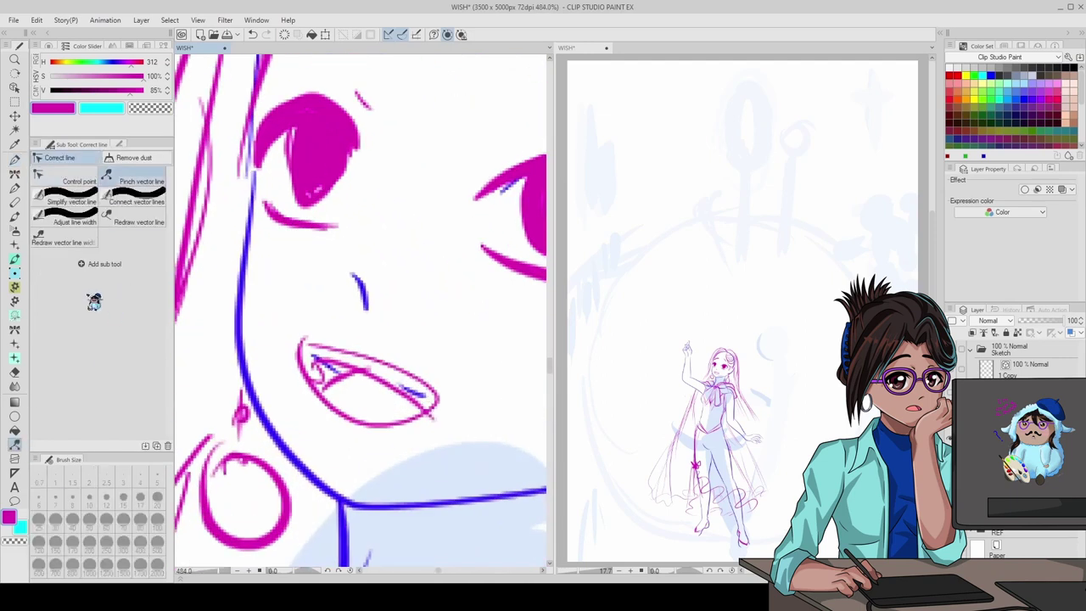
{"action": "key", "text": "p"}
{"action": "key", "text": "c"}
{"action": "mouse_move", "coordinate": [309, 361]}
{"action": "left_mouse_down"}
{"action": "mouse_move", "coordinate": [437, 405]}
{"action": "mouse_move", "coordinate": [380, 378]}
{"action": "left_mouse_up"}
{"action": "scroll", "coordinate": [450, 391], "scroll_direction": "down", "scroll_amount": 10}
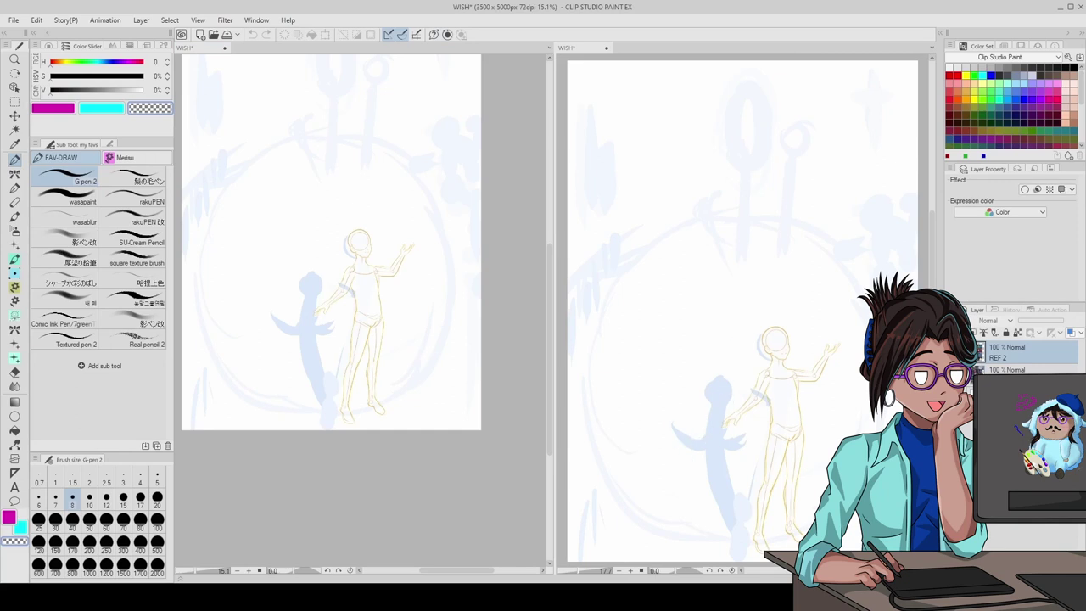
- Erase the head circle, shoulder and elbow joints and inner guide lines from the small yellow figure's body sketch
{"action": "scroll", "coordinate": [352, 269], "scroll_direction": "up", "scroll_amount": 5}
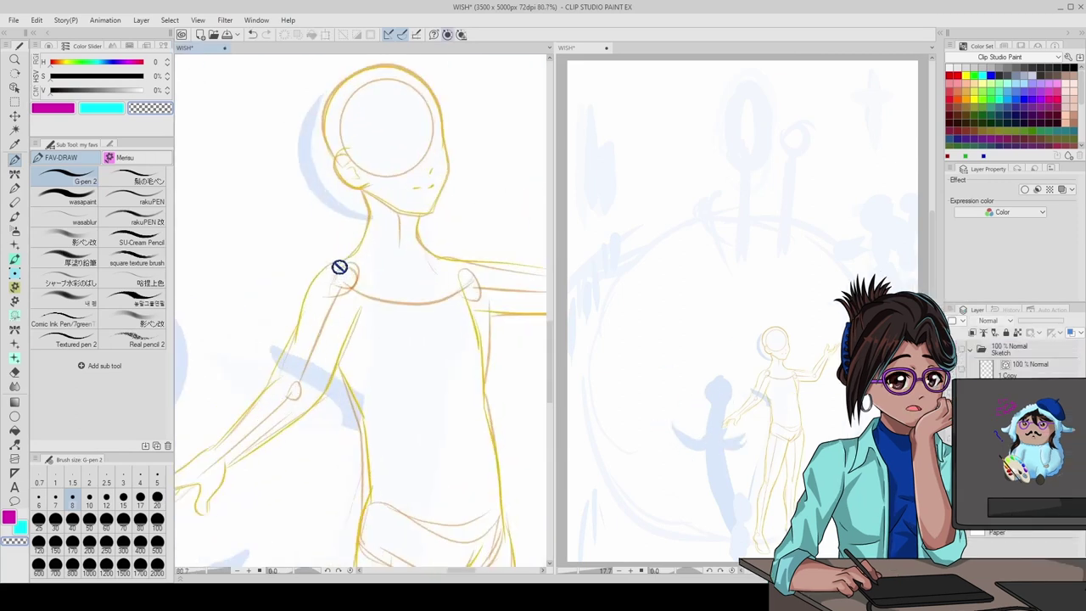
{"action": "key", "text": "e"}
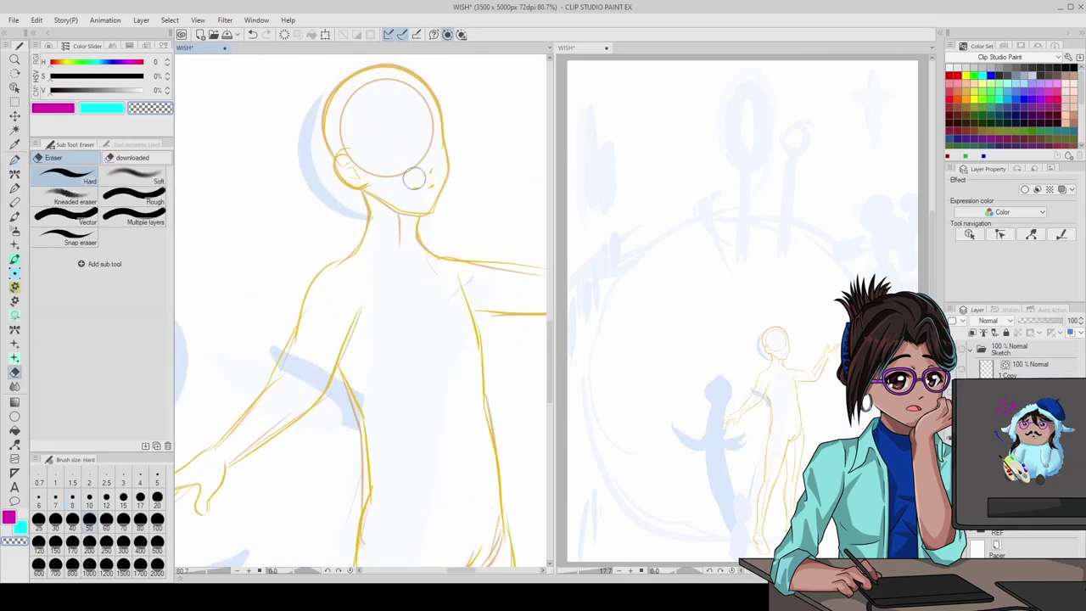
{"action": "scroll", "coordinate": [400, 402], "scroll_direction": "down", "scroll_amount": 4}
{"action": "scroll", "coordinate": [432, 506], "scroll_direction": "up", "scroll_amount": 3}
{"action": "scroll", "coordinate": [432, 506], "scroll_direction": "down", "scroll_amount": 2}
{"action": "scroll", "coordinate": [441, 393], "scroll_direction": "up", "scroll_amount": 1}
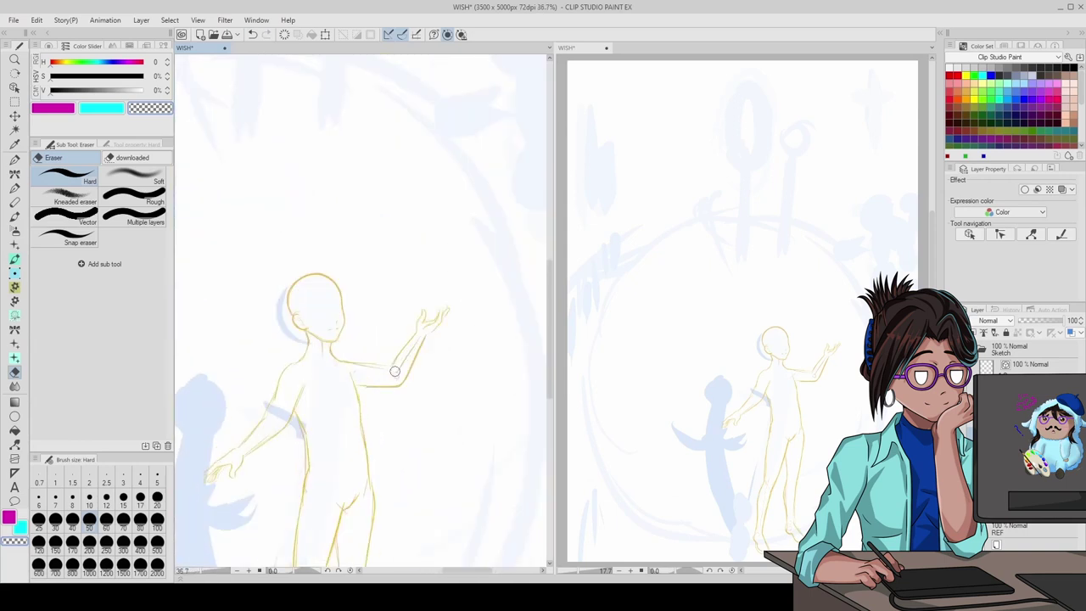
{"action": "scroll", "coordinate": [328, 345], "scroll_direction": "up", "scroll_amount": 3}
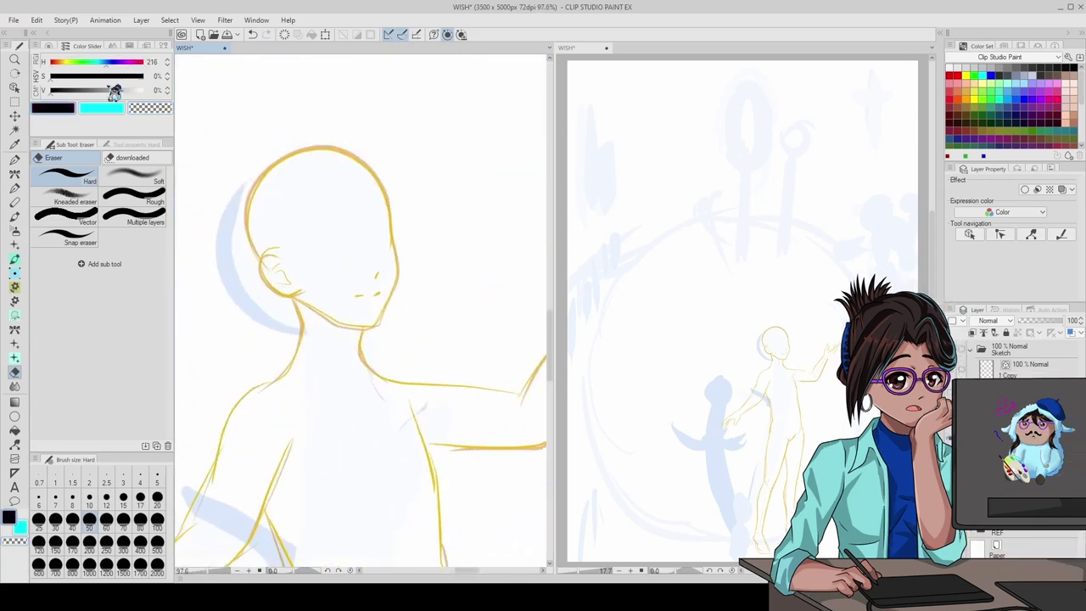
- In blue with G-pen 2, draw the yellow figure's high collar, short shoulder drape and long cape edges
{"action": "key", "text": "p"}
{"action": "left_click_drag", "start_coordinate": [291, 331], "coordinate": [323, 329]}
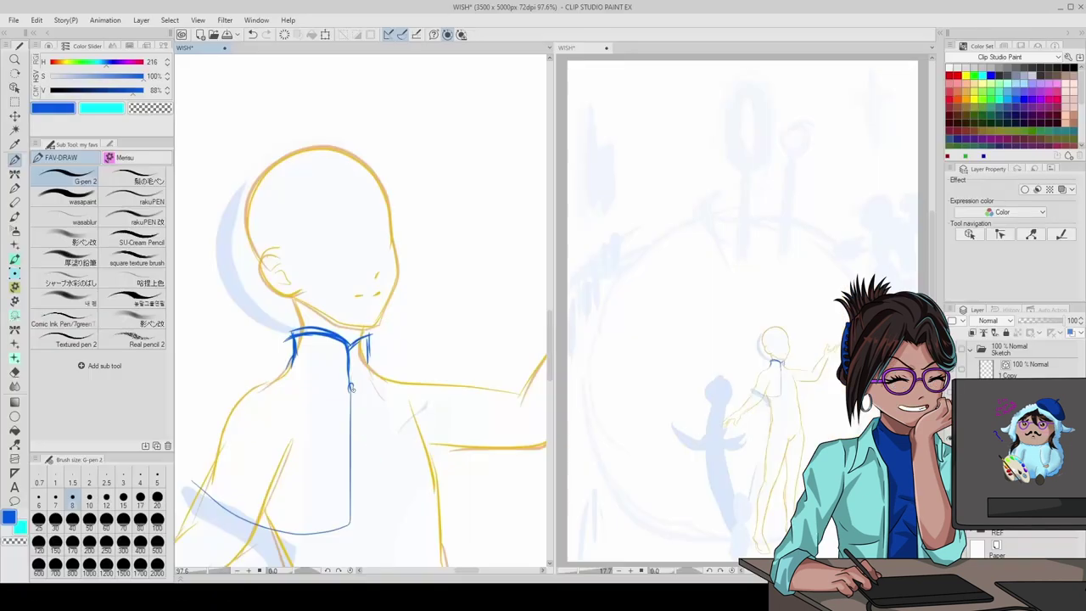
{"action": "scroll", "coordinate": [306, 445], "scroll_direction": "down", "scroll_amount": 5}
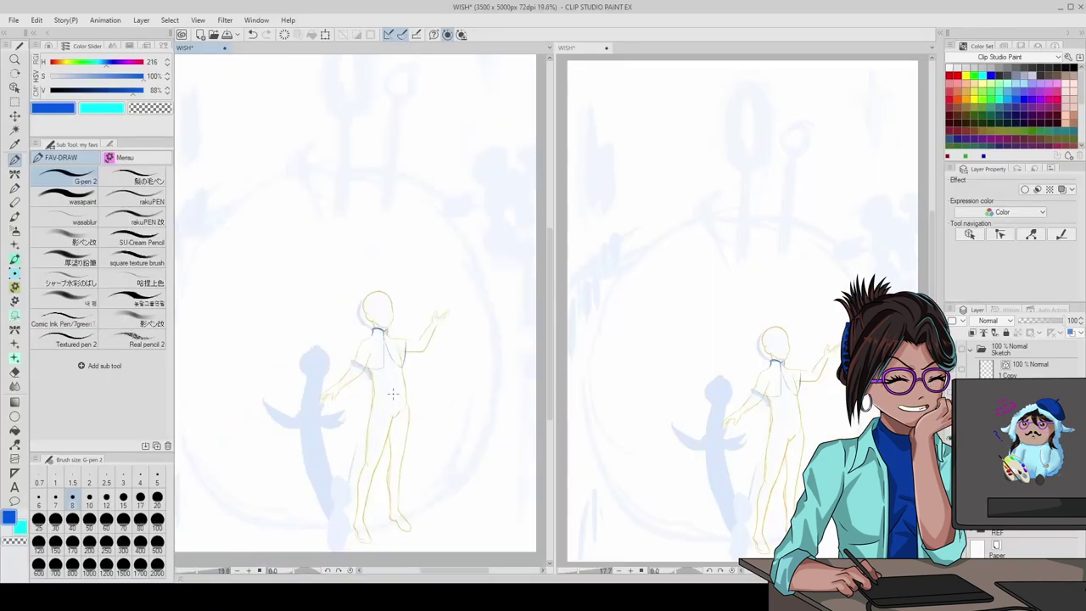
{"action": "scroll", "coordinate": [306, 446], "scroll_direction": "up", "scroll_amount": 3}
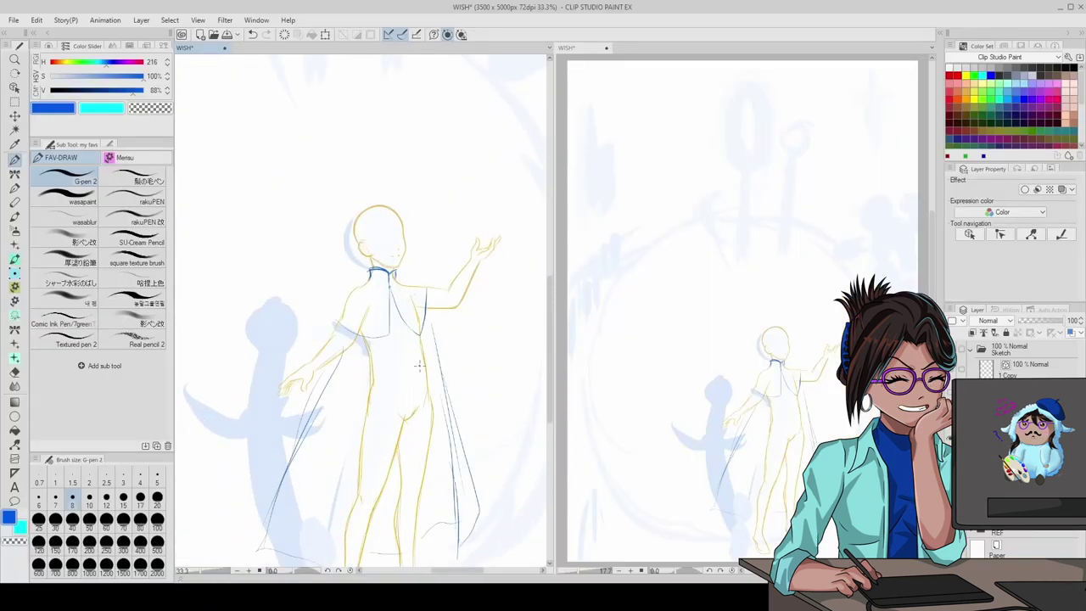
- Draw the yellow figure's wrist cuffs, waistband and flared shorts, and add a collar brooch and fabric folds on the top
{"action": "scroll", "coordinate": [376, 302], "scroll_direction": "up", "scroll_amount": 4}
{"action": "scroll", "coordinate": [274, 335], "scroll_direction": "down", "scroll_amount": 2}
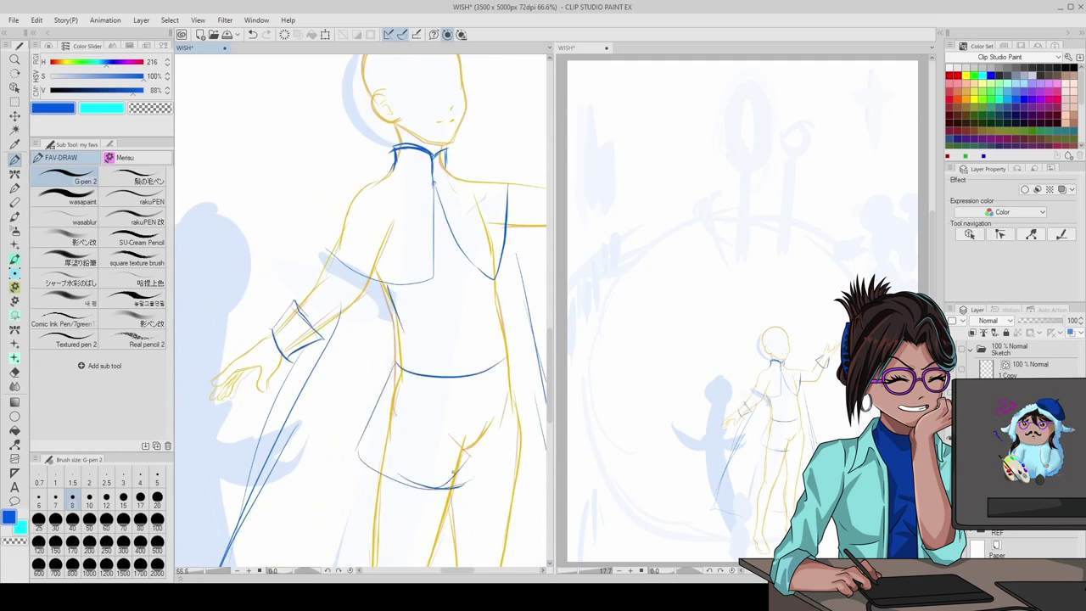
{"action": "left_click_drag", "start_coordinate": [480, 375], "coordinate": [533, 494]}
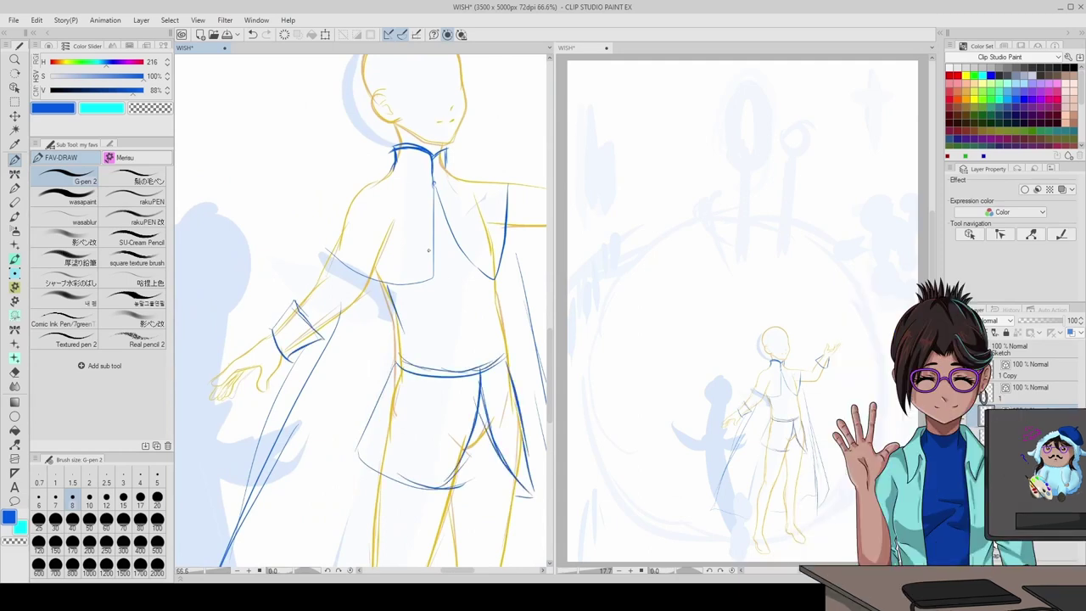
{"action": "scroll", "coordinate": [441, 184], "scroll_direction": "down", "scroll_amount": 6}
{"action": "scroll", "coordinate": [365, 280], "scroll_direction": "up", "scroll_amount": 2}
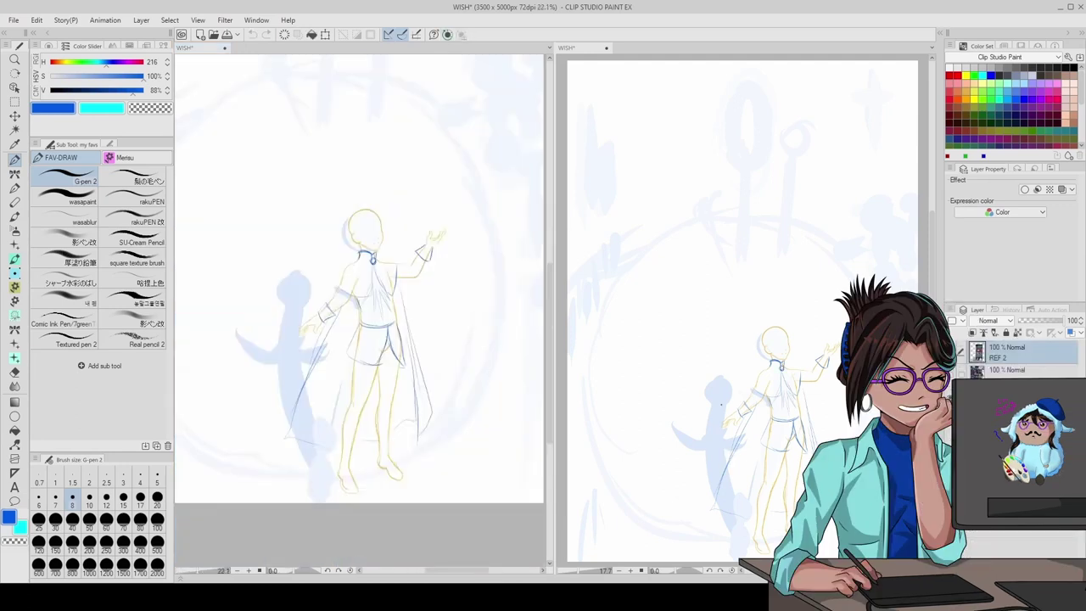
- Draw the yellow figure's short wavy blue hair with fringe, and add the eyebrows, eyes, nose and smiling mouth
{"action": "scroll", "coordinate": [336, 337], "scroll_direction": "up", "scroll_amount": 7}
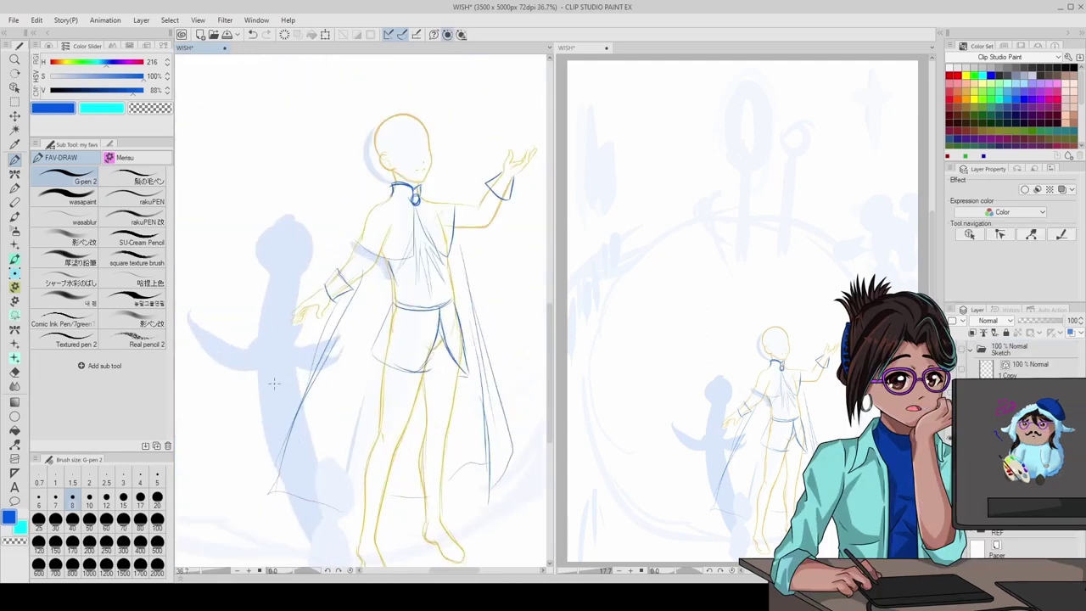
{"action": "mouse_move", "coordinate": [336, 338]}
{"action": "left_mouse_down"}
{"action": "mouse_move", "coordinate": [322, 309]}
{"action": "mouse_move", "coordinate": [376, 188]}
{"action": "left_mouse_up"}
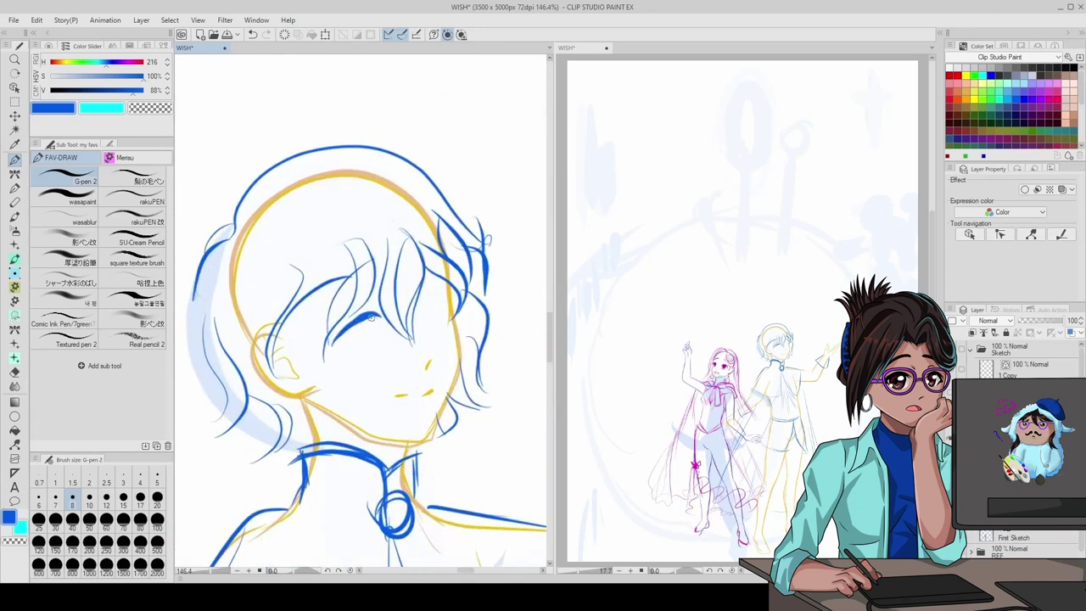
{"action": "key", "text": "ctrl+z"}
{"action": "mouse_move", "coordinate": [325, 347]}
{"action": "left_mouse_down"}
{"action": "mouse_move", "coordinate": [431, 305]}
{"action": "mouse_move", "coordinate": [392, 285]}
{"action": "left_mouse_up"}
{"action": "left_click_drag", "start_coordinate": [421, 290], "coordinate": [437, 273]}
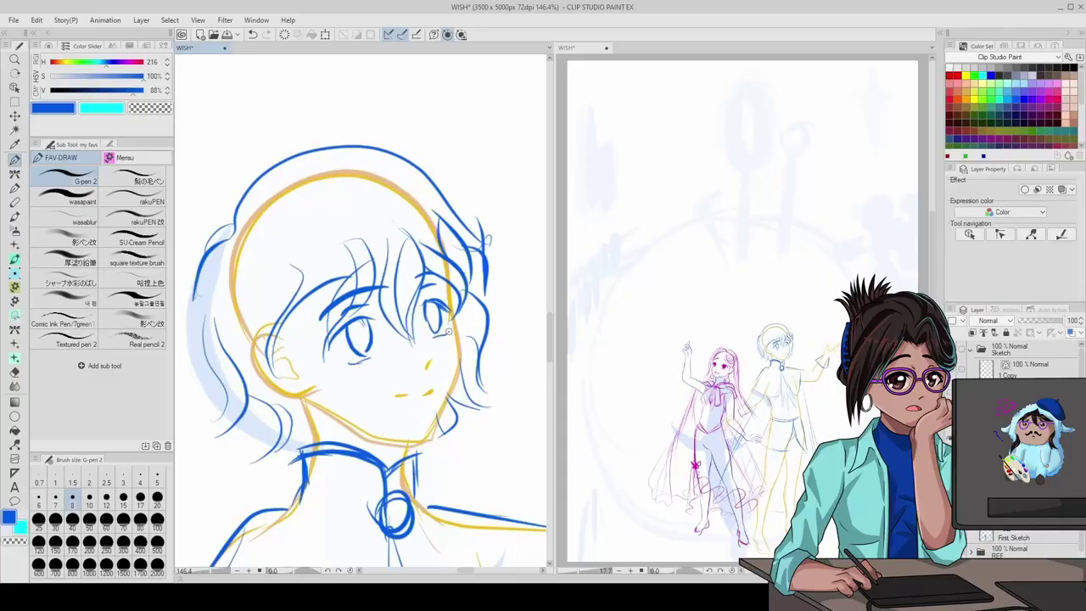
{"action": "scroll", "coordinate": [393, 402], "scroll_direction": "down", "scroll_amount": 5}
{"action": "scroll", "coordinate": [380, 316], "scroll_direction": "up", "scroll_amount": 4}
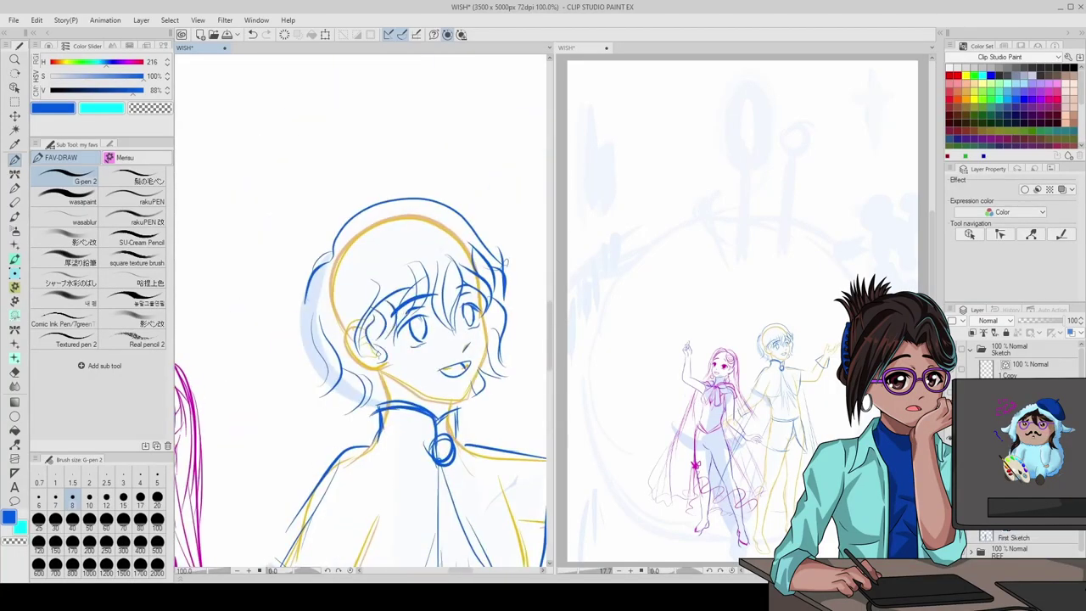
- Select the tall green figure's head with a rectangular selection, shift it slightly upward and deselect
{"action": "scroll", "coordinate": [331, 262], "scroll_direction": "down", "scroll_amount": 6}
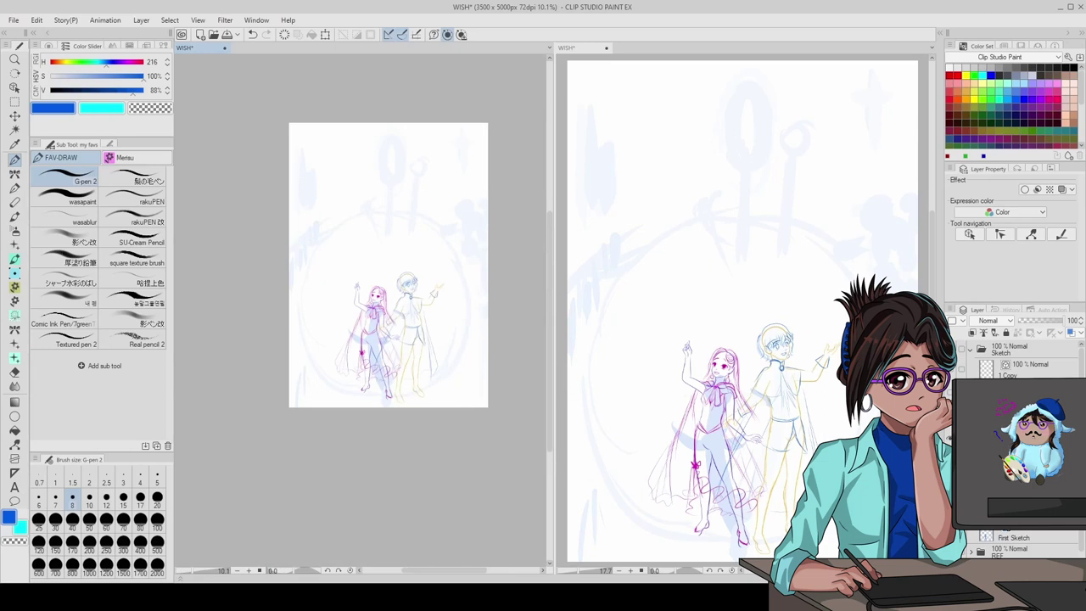
{"action": "scroll", "coordinate": [364, 254], "scroll_direction": "up", "scroll_amount": 5}
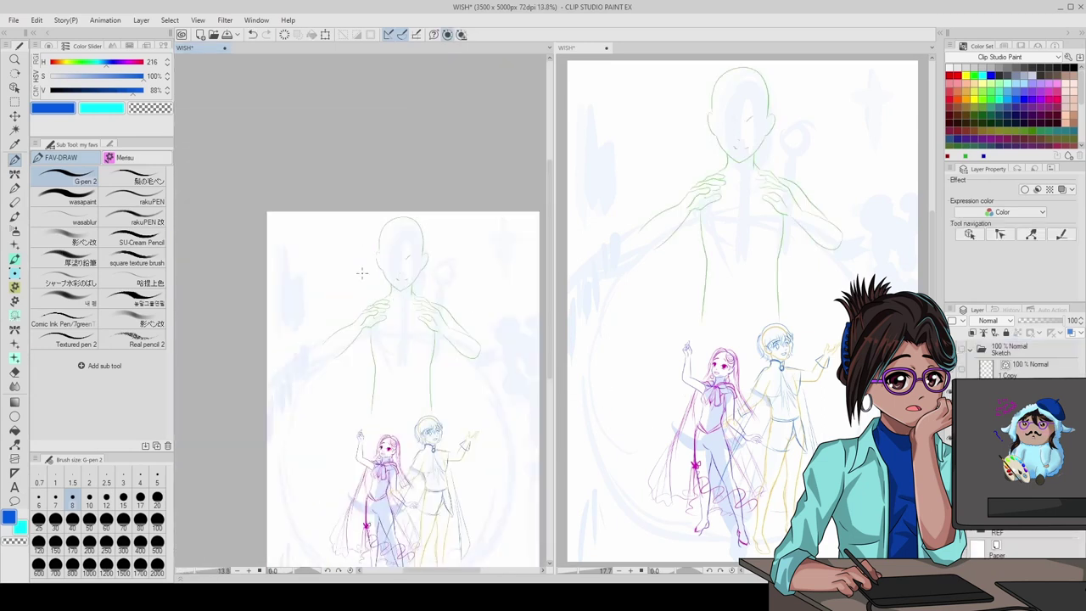
{"action": "left_click", "coordinate": [252, 34]}
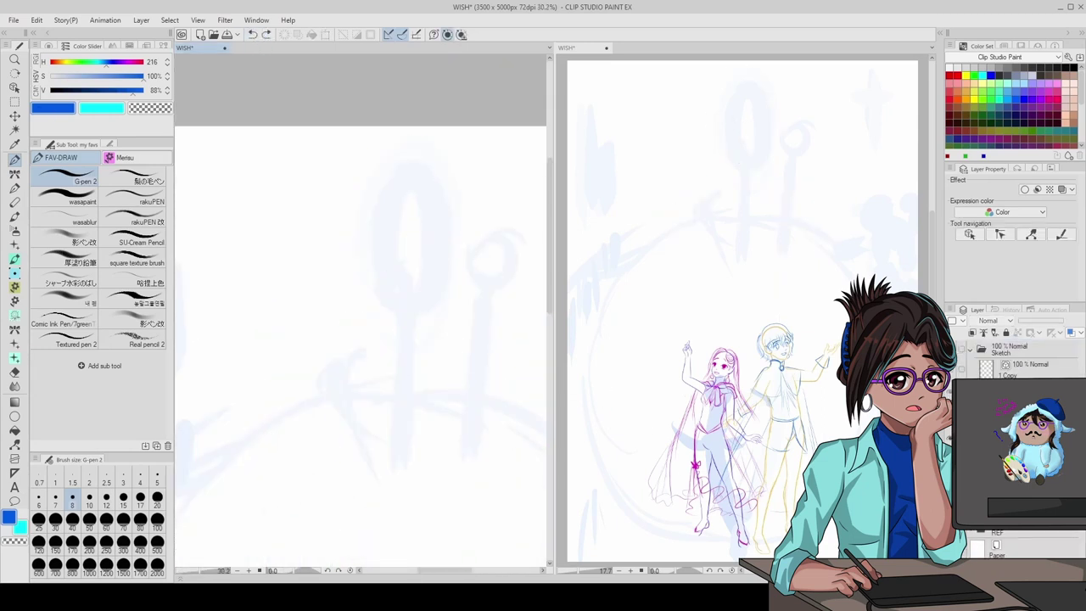
{"action": "key", "text": "m"}
{"action": "left_click_drag", "start_coordinate": [315, 127], "coordinate": [495, 296]}
{"action": "key", "text": "ctrl+d"}
{"action": "scroll", "coordinate": [392, 306], "scroll_direction": "up", "scroll_amount": 1}
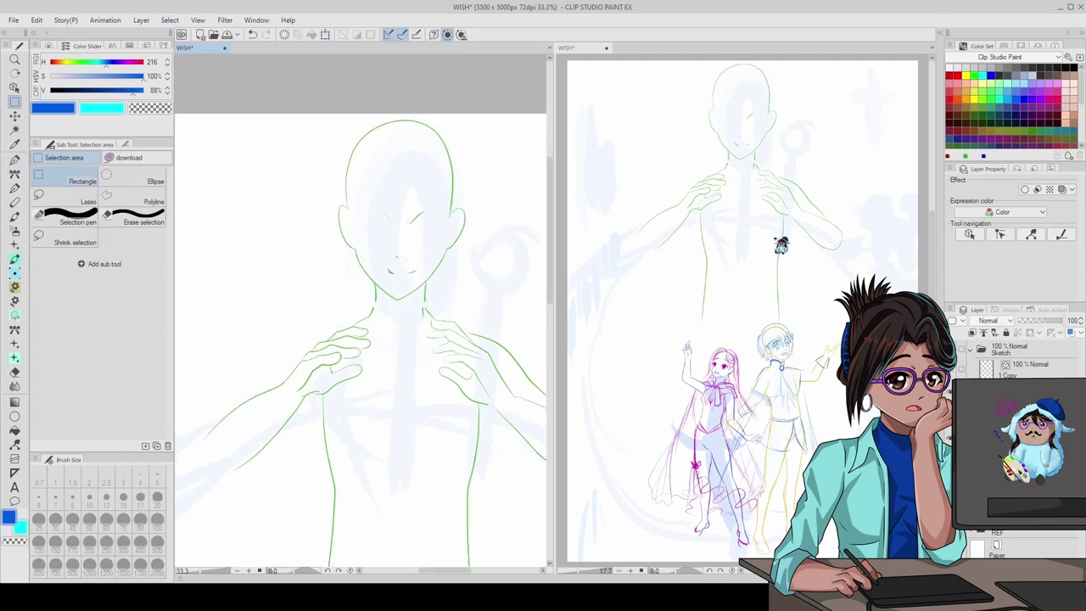
- Draw a blue V-shaped neckline at the tall green figure's neck and hide both small figures
{"action": "key", "text": "p"}
{"action": "scroll", "coordinate": [364, 339], "scroll_direction": "down", "scroll_amount": 5}
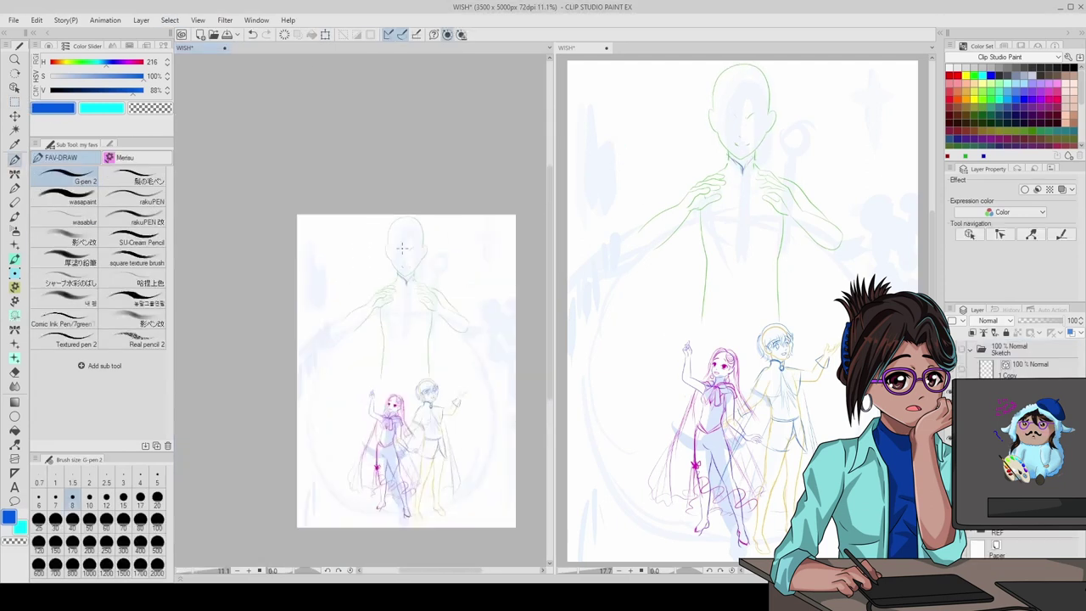
{"action": "key", "text": "k"}
{"action": "key", "text": "Delete"}
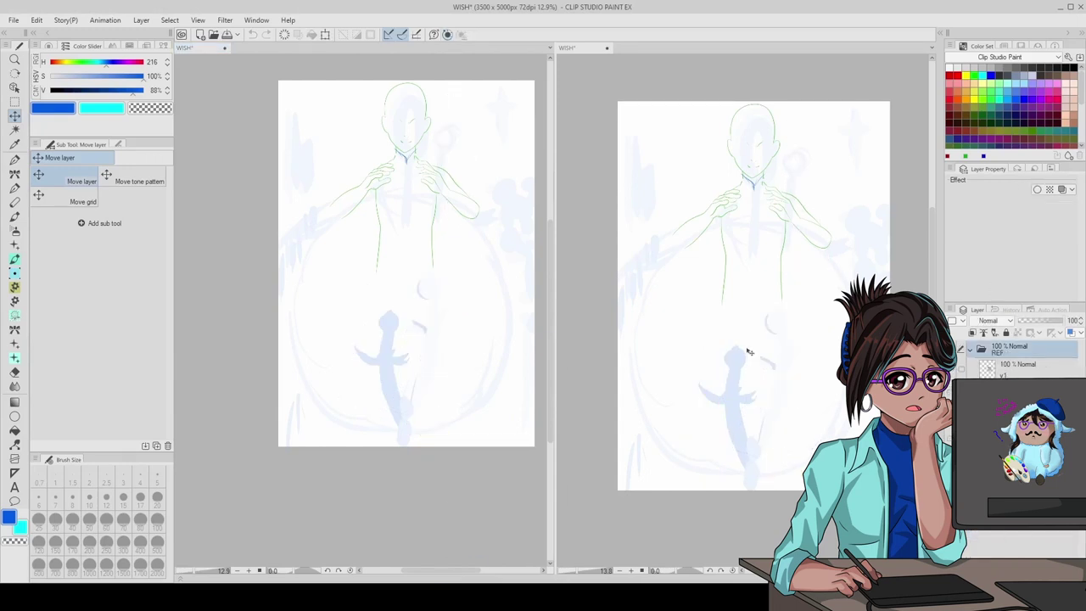
{"action": "scroll", "coordinate": [402, 277], "scroll_direction": "down", "scroll_amount": 2}
{"action": "scroll", "coordinate": [395, 257], "scroll_direction": "up", "scroll_amount": 5}
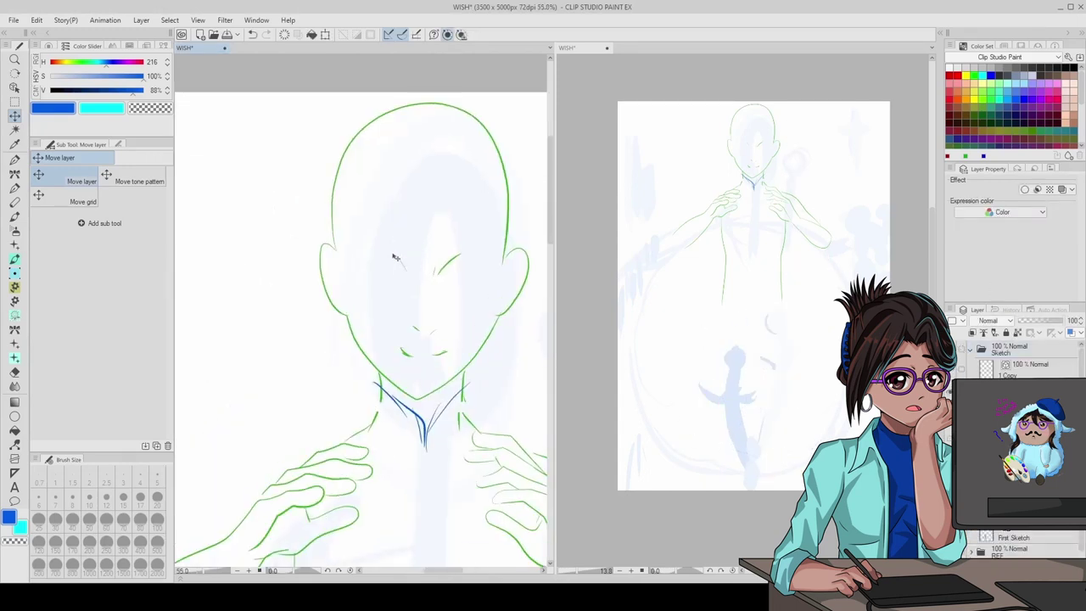
- In crimson at brush size 7, draw the tall figure's narrow jaw, chin and neck lines, nose, curved smile and arched eyebrows
{"action": "key", "text": "p"}
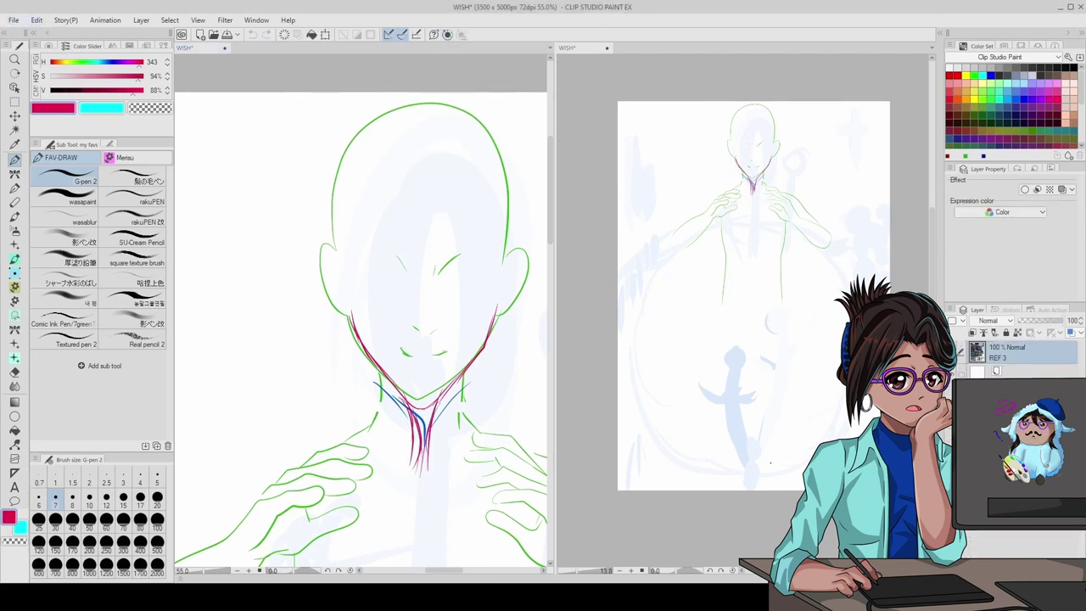
{"action": "scroll", "coordinate": [420, 339], "scroll_direction": "up", "scroll_amount": 1}
{"action": "left_click_drag", "start_coordinate": [342, 312], "coordinate": [378, 389]}
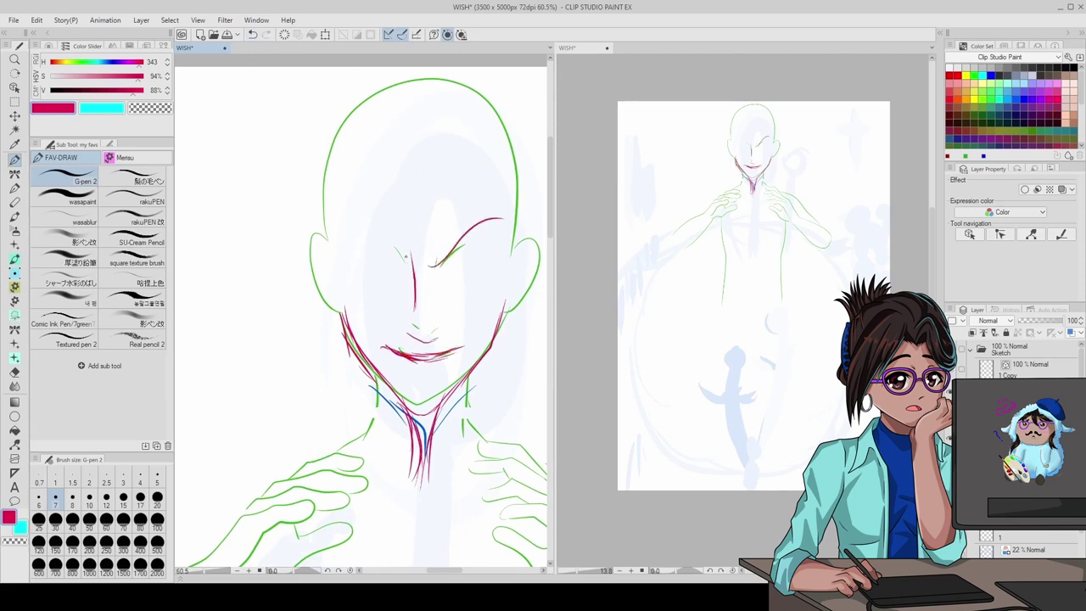
{"action": "scroll", "coordinate": [431, 259], "scroll_direction": "down", "scroll_amount": 10}
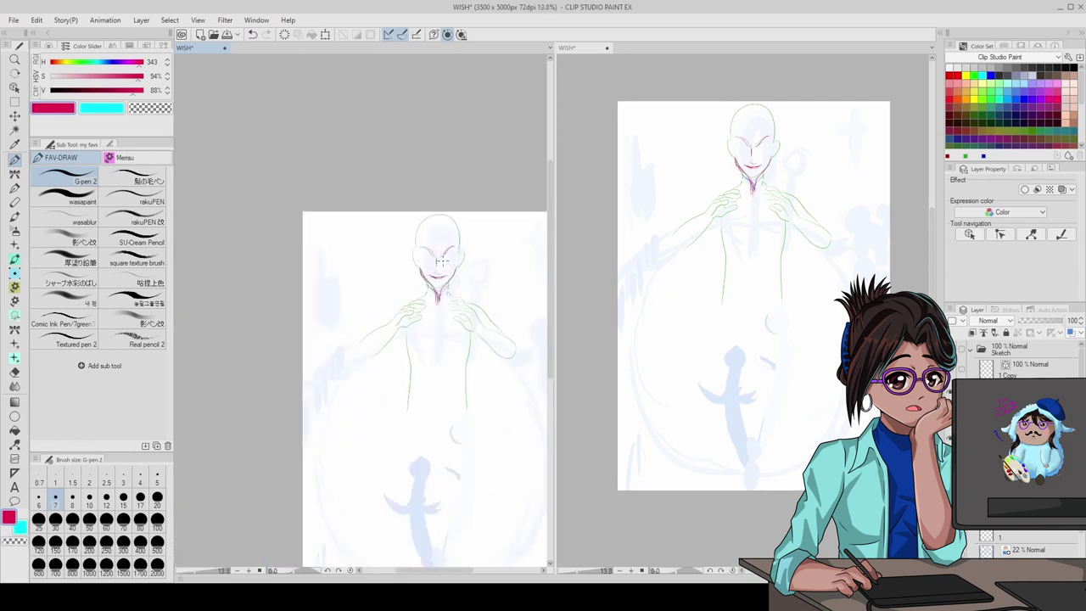
- Draw the tall figure's slanted crimson eye beneath one arched eyebrow, with pointed corners and a round iris
{"action": "scroll", "coordinate": [446, 303], "scroll_direction": "up", "scroll_amount": 10}
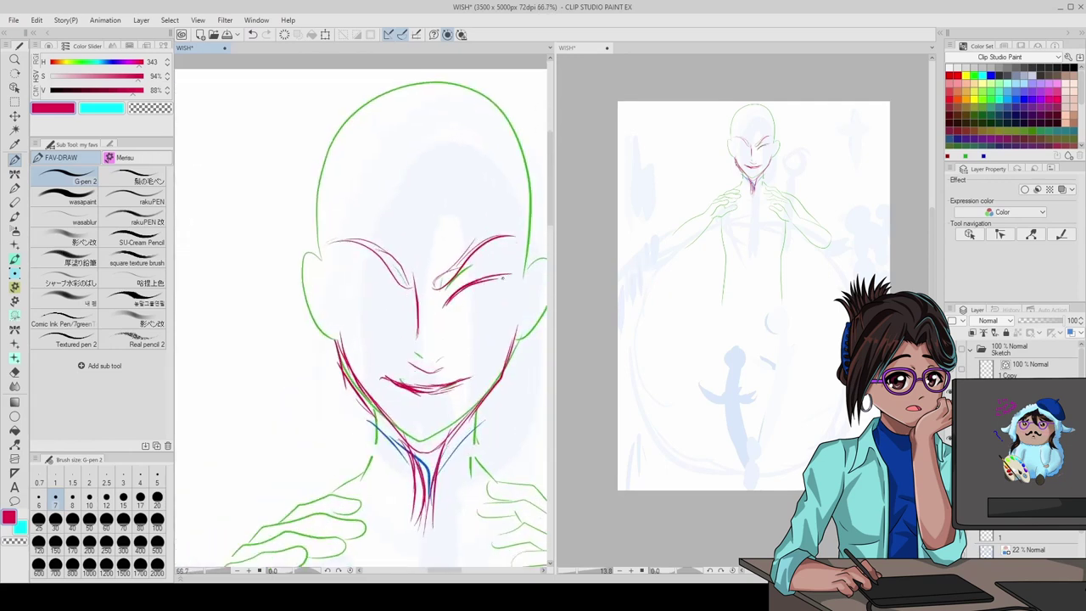
{"action": "left_click", "coordinate": [659, 402], "text": "ctrl"}
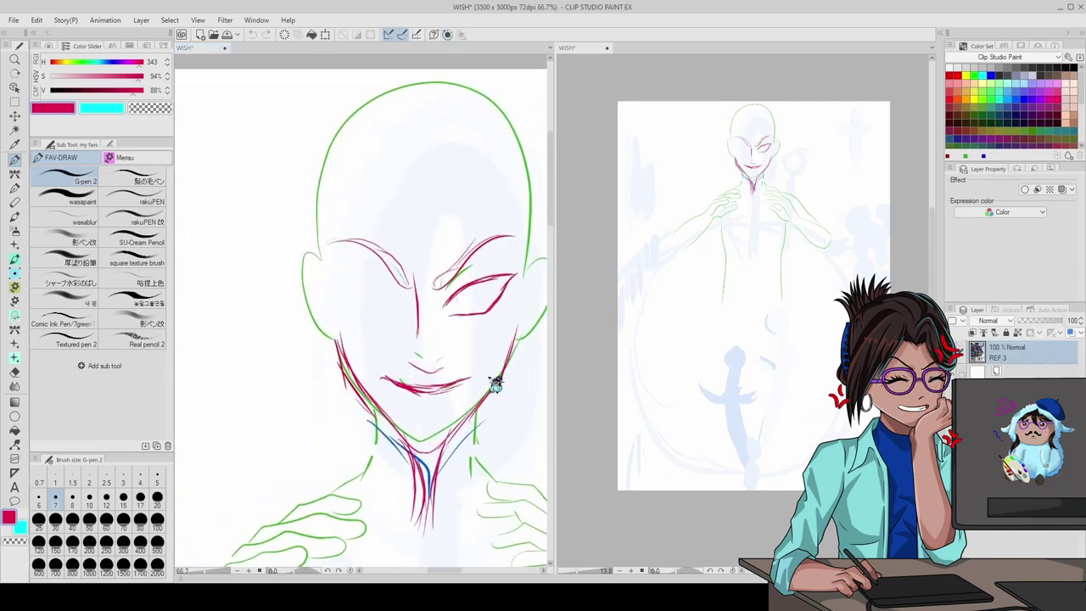
{"action": "scroll", "coordinate": [475, 314], "scroll_direction": "up", "scroll_amount": 1}
{"action": "left_click", "coordinate": [480, 292], "text": "ctrl"}
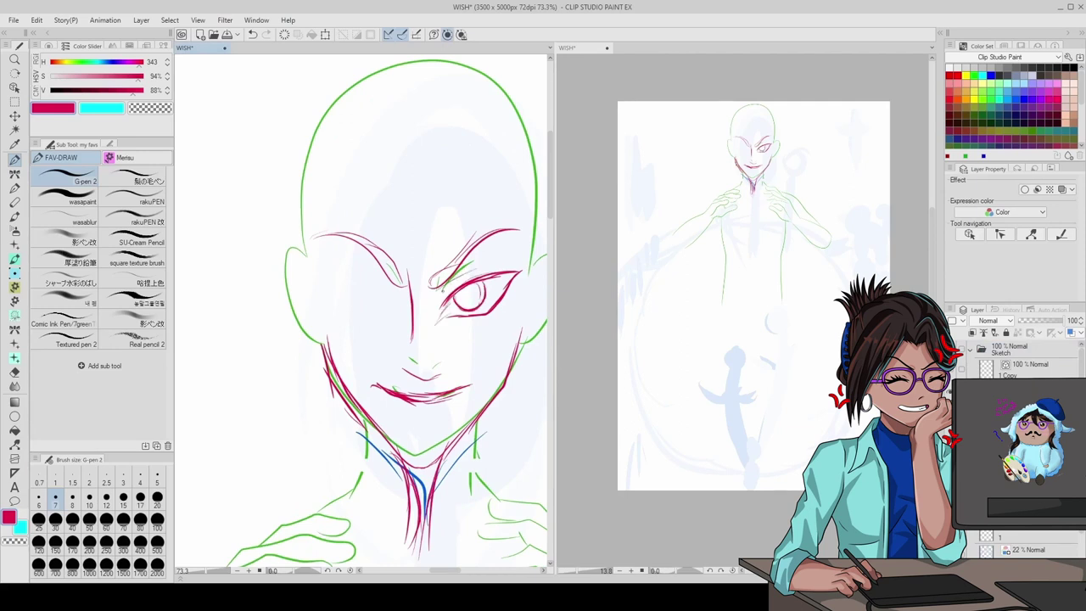
- Select the tall figure's crimson eye with a polyline selection, move it slightly downward and deselect
{"action": "scroll", "coordinate": [442, 287], "scroll_direction": "down", "scroll_amount": 10}
{"action": "scroll", "coordinate": [400, 296], "scroll_direction": "up", "scroll_amount": 11}
{"action": "key", "text": "m"}
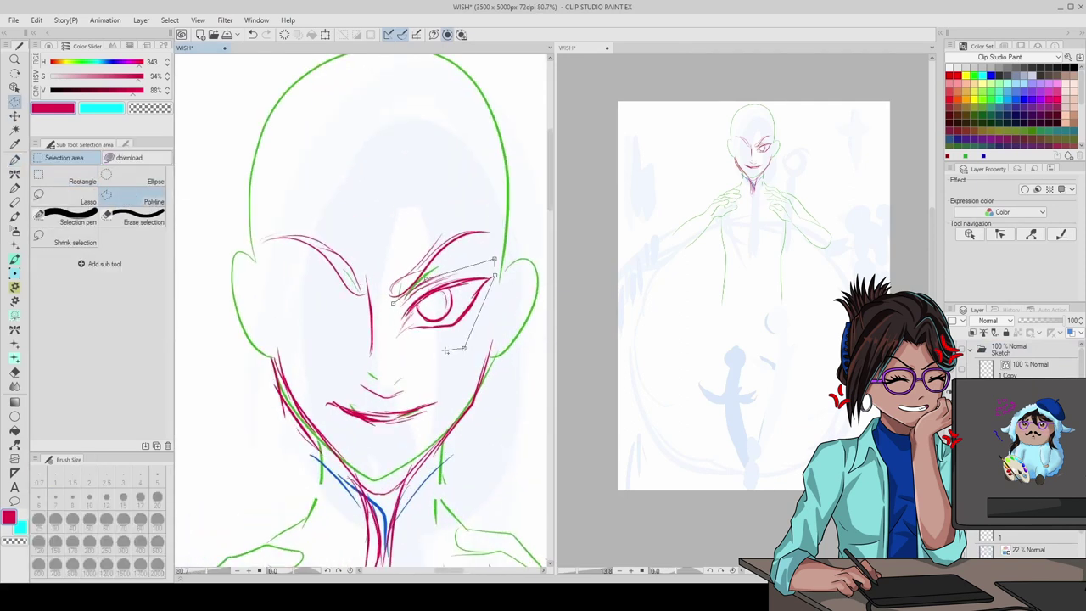
{"action": "double_click", "coordinate": [445, 350]}
{"action": "left_click_drag", "start_coordinate": [437, 312], "coordinate": [441, 324]}
{"action": "key", "text": "ctrl+d"}
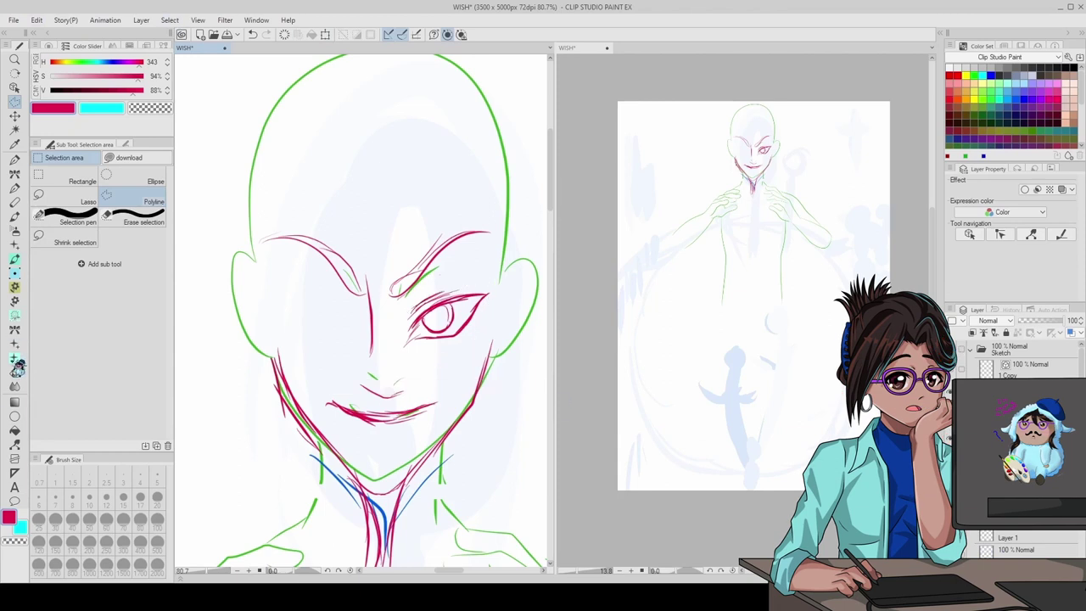
- Duplicate the tall figure's eye and transform the copy into a mirrored second eye on the other side of the nose
{"action": "key", "text": "e"}
{"action": "key", "text": "ctrl+t"}
{"action": "scroll", "coordinate": [432, 254], "scroll_direction": "down", "scroll_amount": 5}
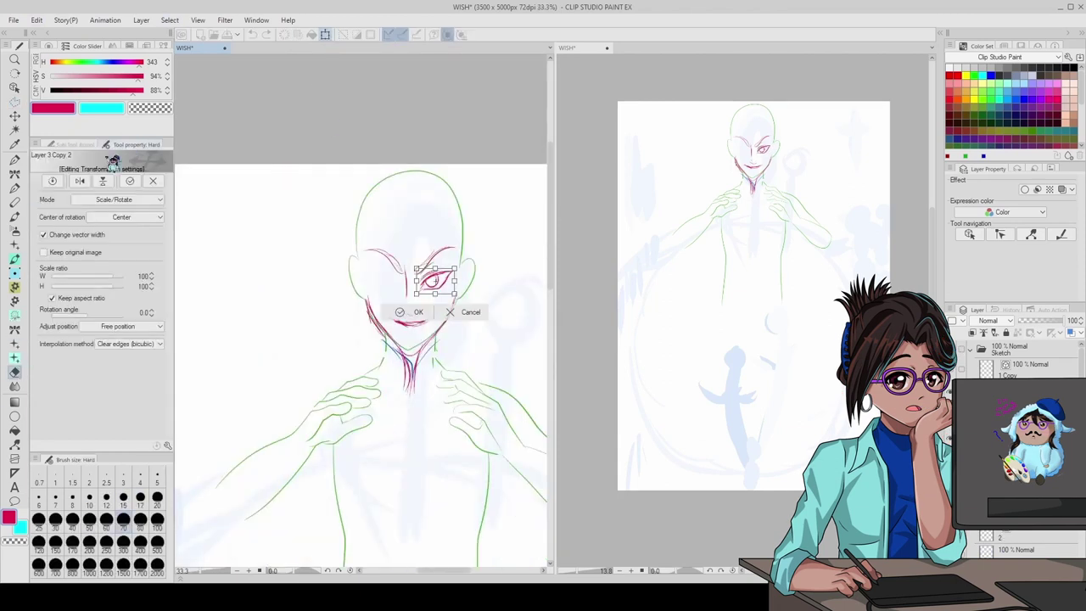
{"action": "scroll", "coordinate": [361, 309], "scroll_direction": "up", "scroll_amount": 5}
{"action": "left_click_drag", "start_coordinate": [293, 327], "coordinate": [288, 318]}
{"action": "key", "text": "Return"}
{"action": "scroll", "coordinate": [360, 310], "scroll_direction": "down", "scroll_amount": 3}
{"action": "scroll", "coordinate": [361, 310], "scroll_direction": "up", "scroll_amount": 4}
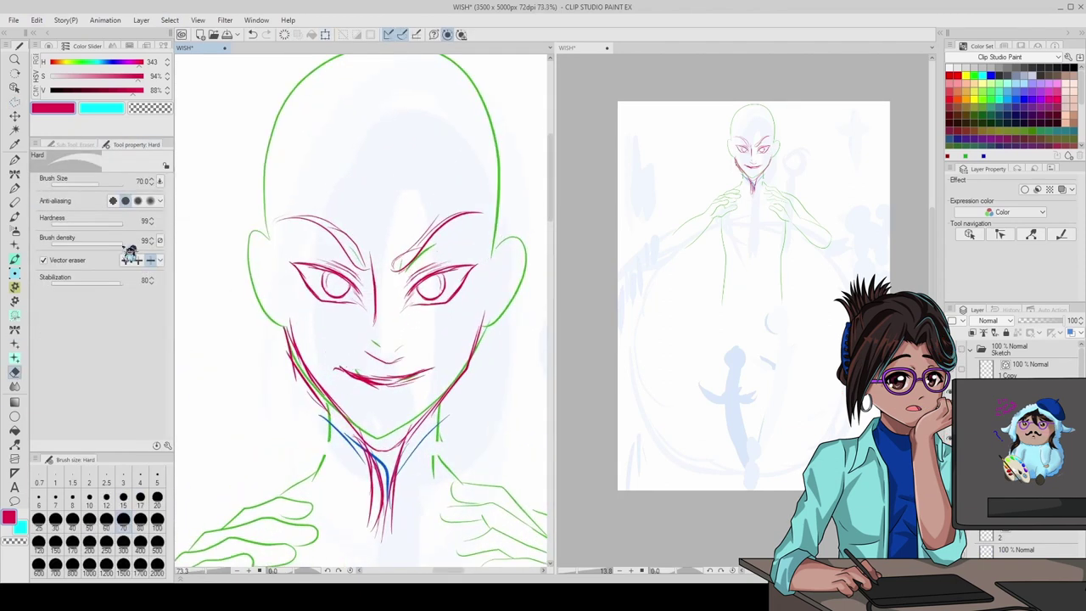
- Erase the tall figure's mouth and redraw it in crimson as a narrower closed smile slightly lower on the face
{"action": "mouse_move", "coordinate": [340, 373]}
{"action": "left_mouse_down"}
{"action": "mouse_move", "coordinate": [432, 380]}
{"action": "mouse_move", "coordinate": [416, 378]}
{"action": "left_mouse_up"}
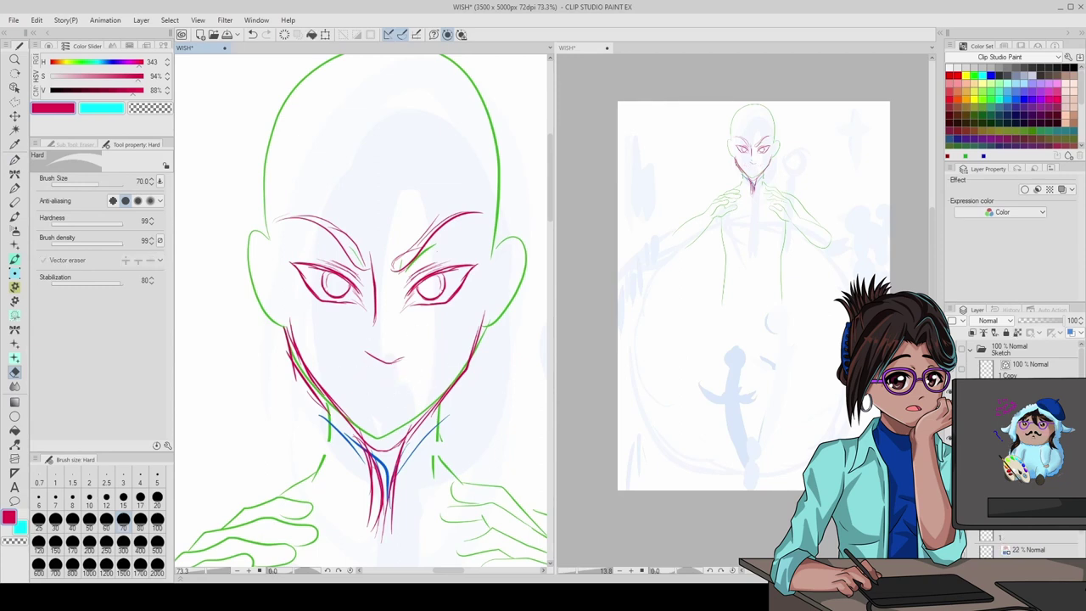
{"action": "key", "text": "p"}
{"action": "left_click_drag", "start_coordinate": [348, 378], "coordinate": [366, 383]}
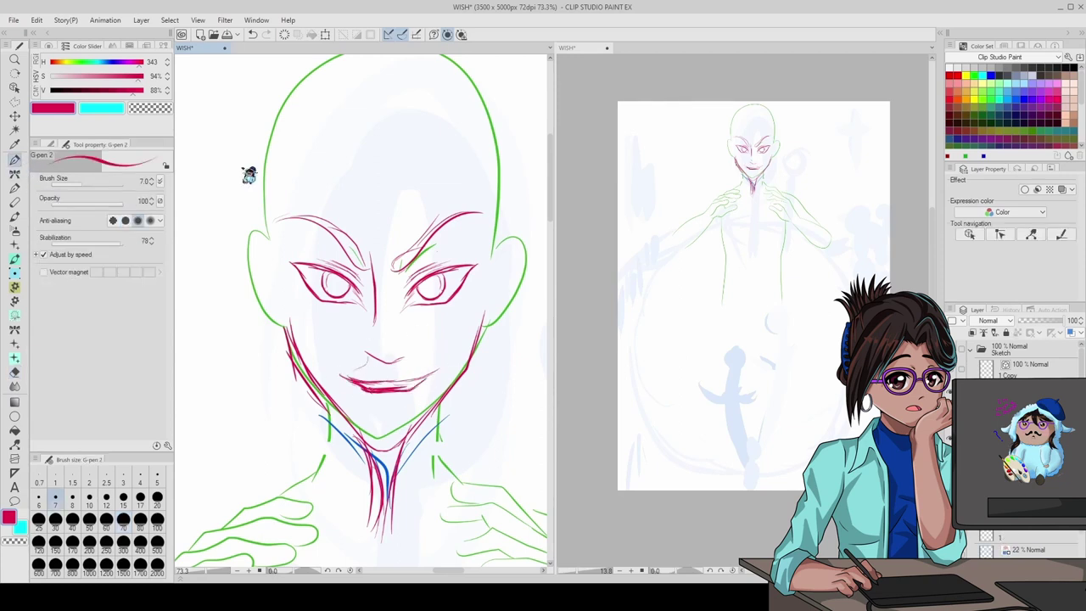
- Select each of the tall figure's eyes with its eyebrow using rectangular selections and transform them slightly farther apart
{"action": "scroll", "coordinate": [361, 310], "scroll_direction": "down", "scroll_amount": 2}
{"action": "key", "text": "m"}
{"action": "scroll", "coordinate": [360, 309], "scroll_direction": "up", "scroll_amount": 2}
{"action": "left_click_drag", "start_coordinate": [317, 269], "coordinate": [381, 342]}
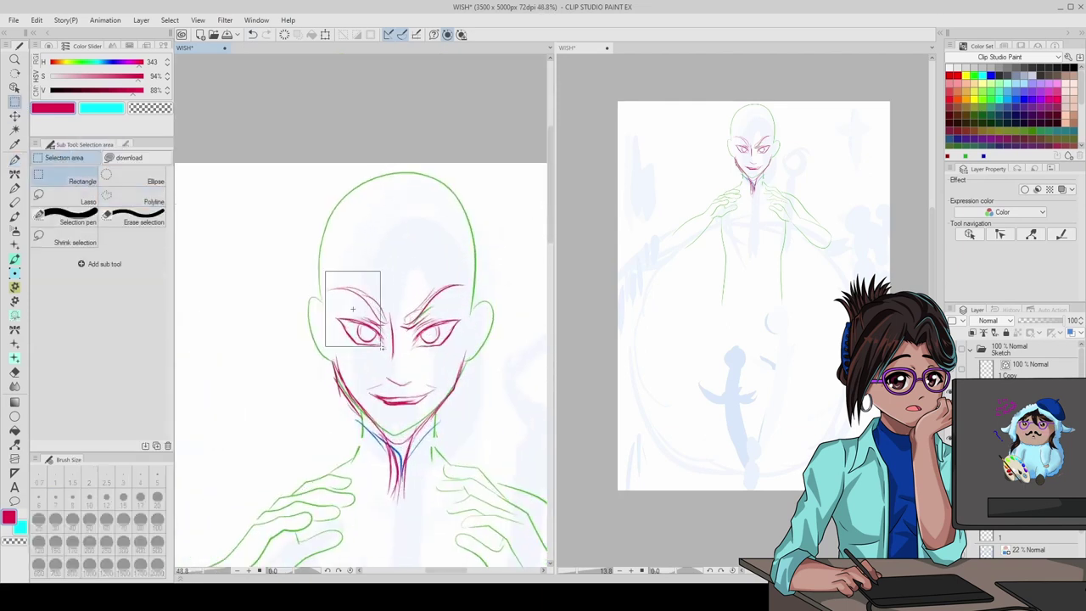
{"action": "key", "text": "ctrl+t"}
{"action": "scroll", "coordinate": [370, 348], "scroll_direction": "up", "scroll_amount": 1}
{"action": "scroll", "coordinate": [370, 349], "scroll_direction": "down", "scroll_amount": 1}
{"action": "key", "text": "Return"}
{"action": "left_click_drag", "start_coordinate": [422, 252], "coordinate": [527, 380]}
{"action": "scroll", "coordinate": [370, 348], "scroll_direction": "up", "scroll_amount": 1}
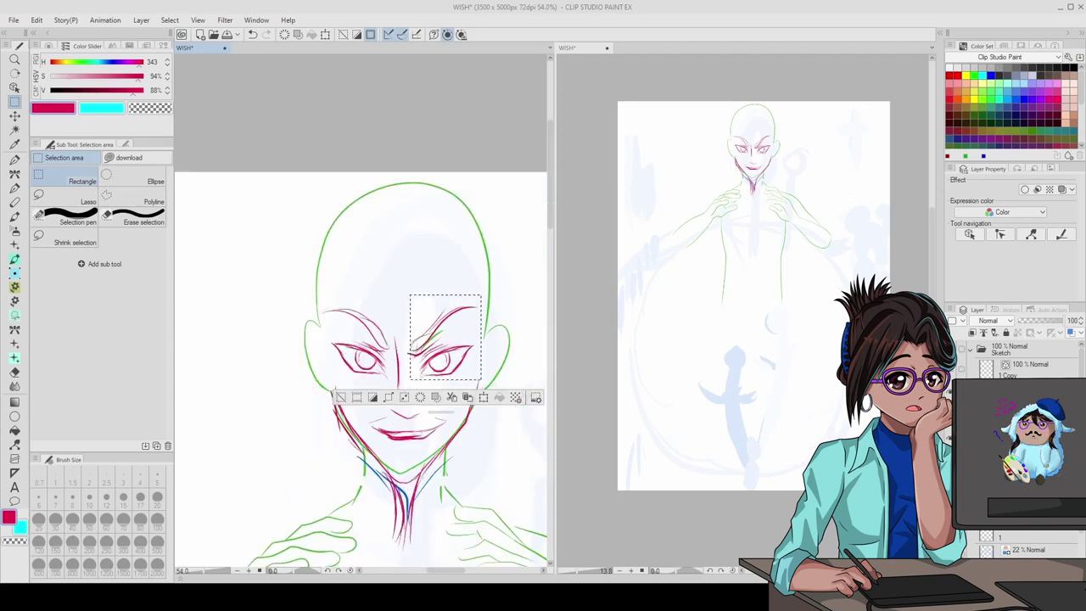
{"action": "key", "text": "ctrl+t"}
{"action": "key", "text": "Return"}
- Draw a thin crimson moustache curving outward from beneath the tall figure's nose with the size 7 G-pen
{"action": "key", "text": "p"}
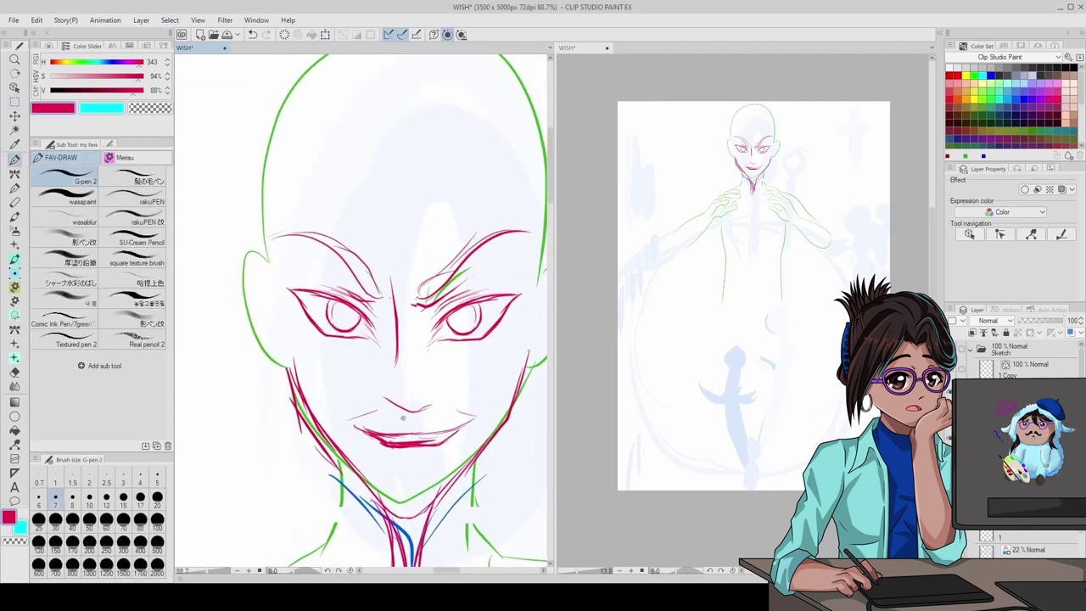
{"action": "left_click", "coordinate": [728, 256]}
{"action": "scroll", "coordinate": [418, 381], "scroll_direction": "down", "scroll_amount": 1}
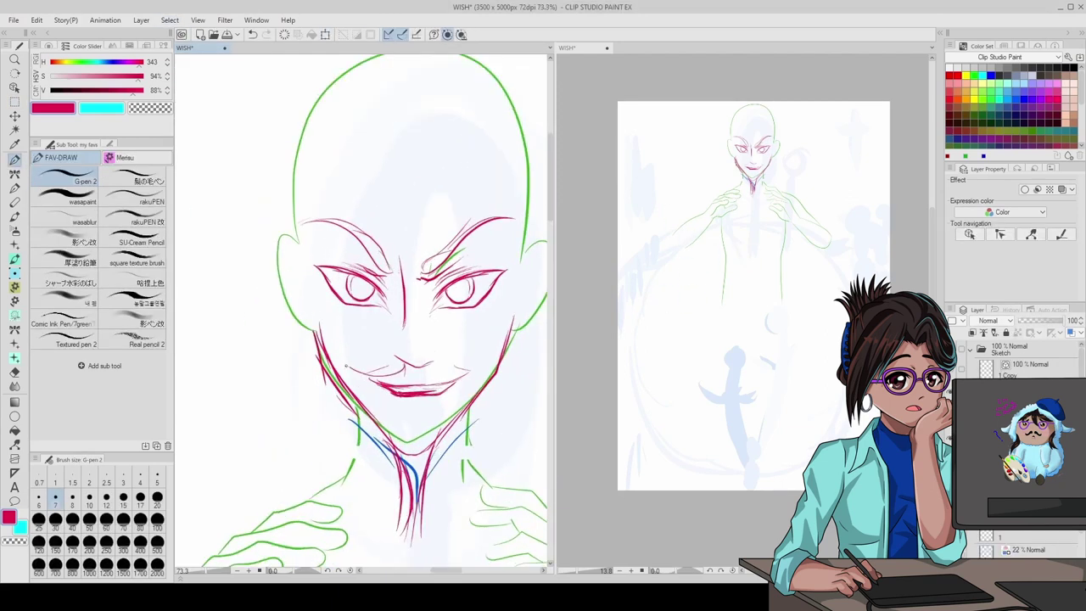
{"action": "scroll", "coordinate": [404, 497], "scroll_direction": "down", "scroll_amount": 2}
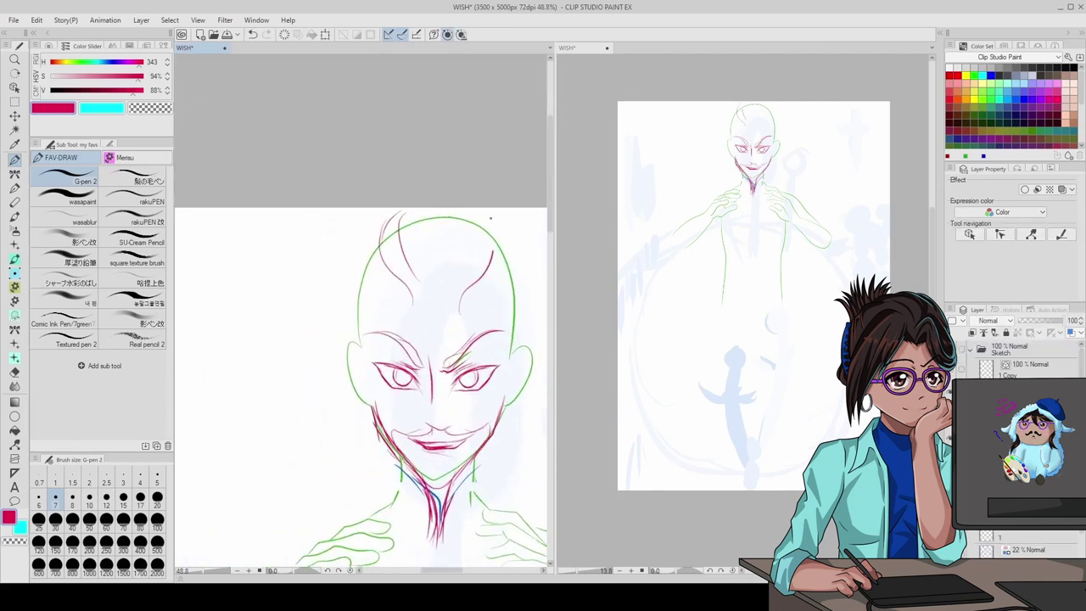
- Draw crimson swept-back hair strands over the tall figure's crown, with curled locks flaring at both temples
{"action": "left_click_drag", "start_coordinate": [471, 222], "coordinate": [469, 290]}
{"action": "left_click_drag", "start_coordinate": [451, 221], "coordinate": [459, 287]}
{"action": "mouse_move", "coordinate": [433, 212]}
{"action": "left_mouse_down"}
{"action": "mouse_move", "coordinate": [440, 285]}
{"action": "mouse_move", "coordinate": [328, 315]}
{"action": "left_mouse_up"}
{"action": "left_click_drag", "start_coordinate": [431, 319], "coordinate": [350, 285]}
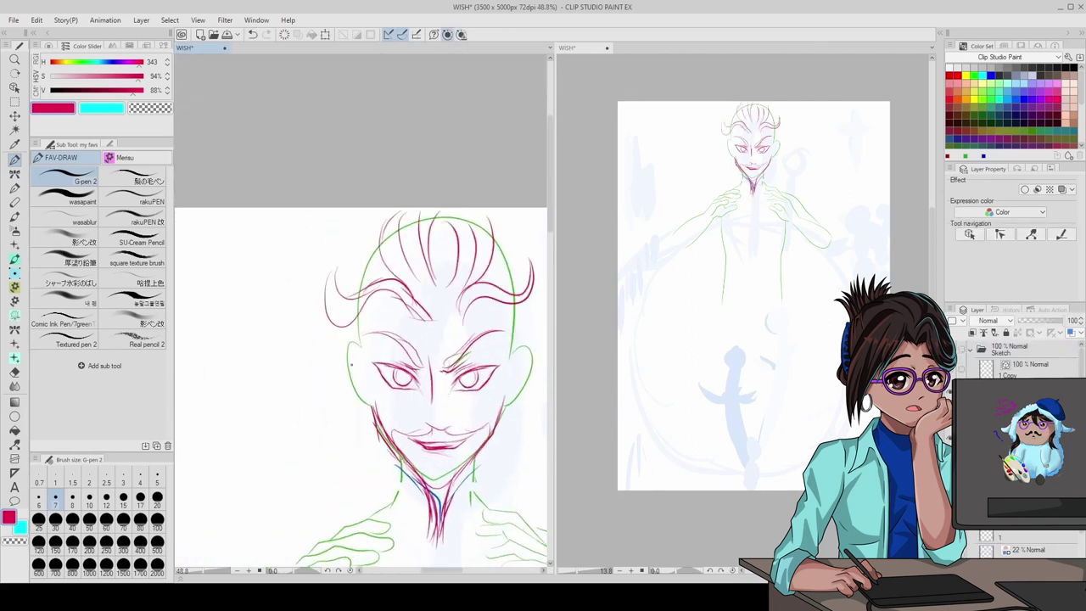
- Fill in crimson hair along the sides of the tall figure's head and transform the figure slightly downward
{"action": "scroll", "coordinate": [363, 390], "scroll_direction": "down", "scroll_amount": 5}
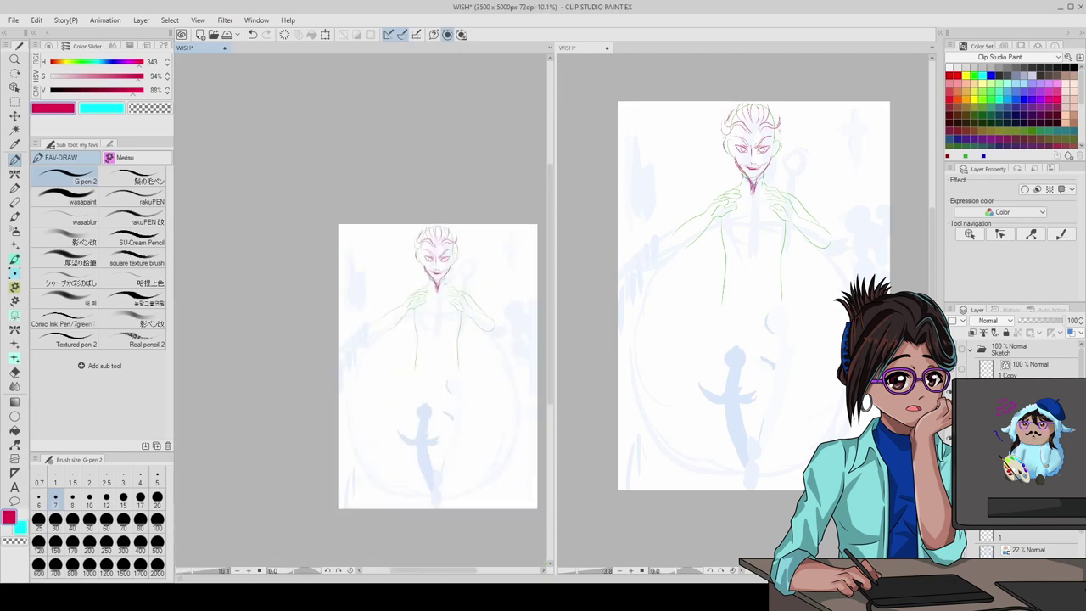
{"action": "key", "text": "ctrl+t"}
{"action": "key", "text": "Return"}
{"action": "scroll", "coordinate": [424, 288], "scroll_direction": "up", "scroll_amount": 4}
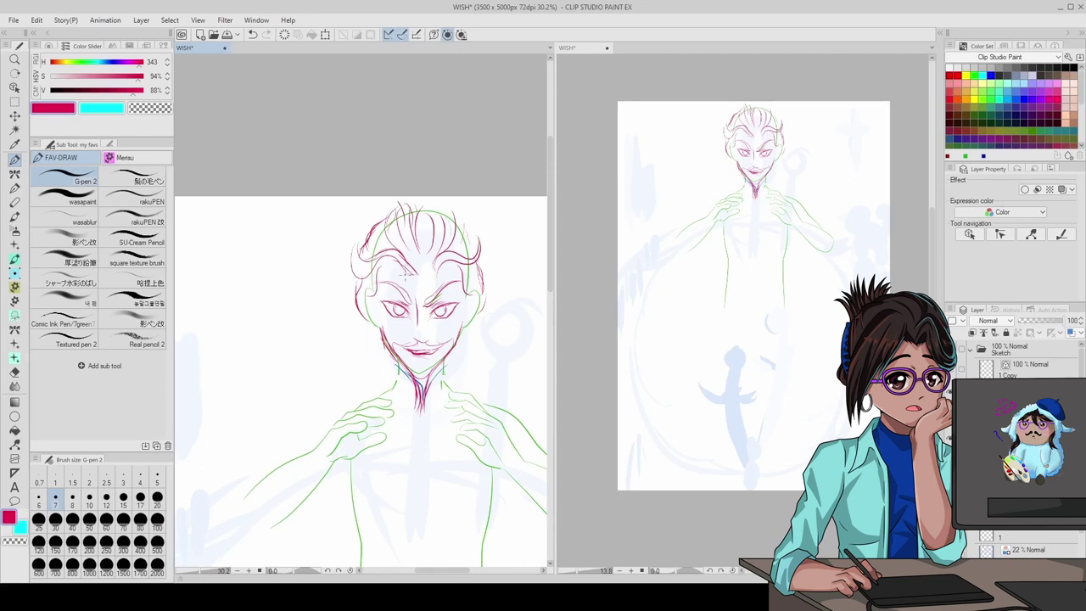
- Draw a pointed crimson shoulder piece on the tall figure, then copy and mirror it onto the other shoulder
{"action": "scroll", "coordinate": [484, 280], "scroll_direction": "down", "scroll_amount": 4}
{"action": "scroll", "coordinate": [431, 284], "scroll_direction": "up", "scroll_amount": 4}
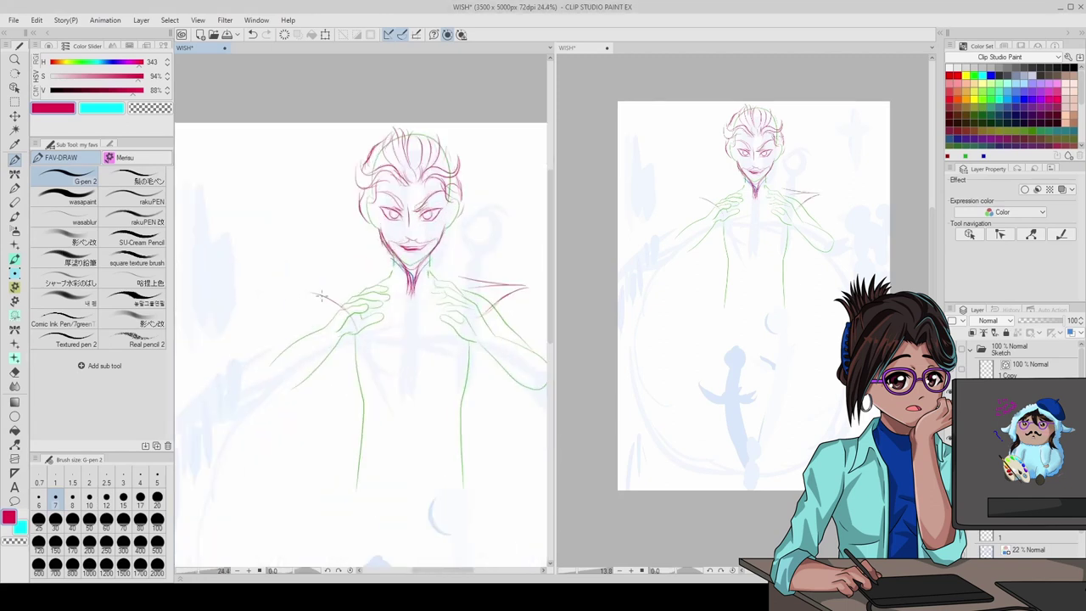
{"action": "key", "text": "m"}
{"action": "mouse_move", "coordinate": [456, 275]}
{"action": "left_mouse_down"}
{"action": "mouse_move", "coordinate": [532, 320]}
{"action": "mouse_move", "coordinate": [356, 293]}
{"action": "left_mouse_up"}
{"action": "key", "text": "ctrl+t"}
{"action": "key", "text": "Return"}
{"action": "key", "text": "p"}
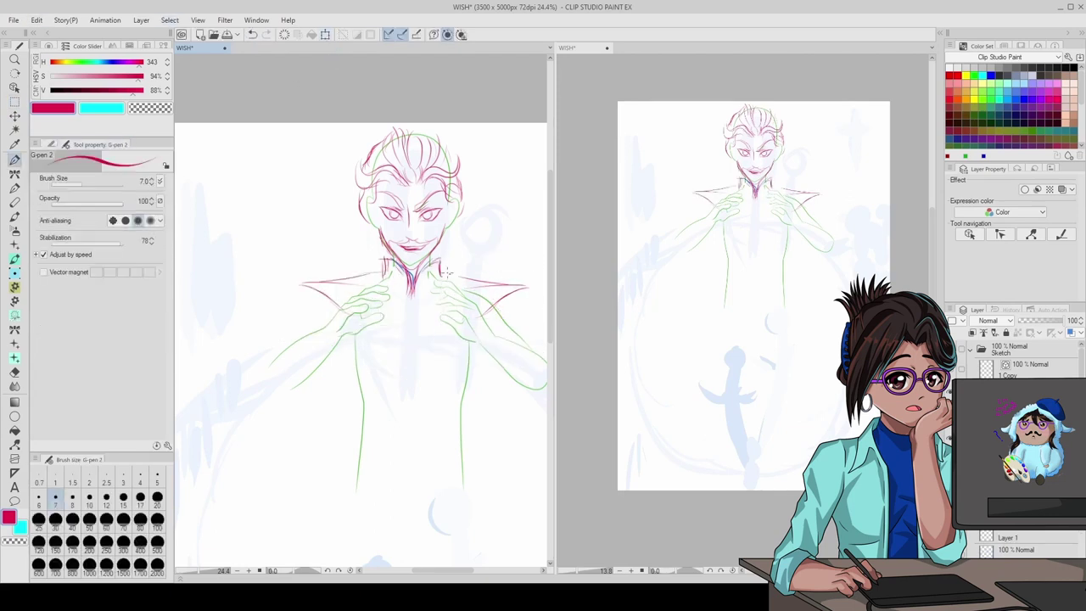
- Draw the tall figure's wide cape edges sweeping down from both shoulders and a double-lined round orb between the hands
{"action": "scroll", "coordinate": [445, 274], "scroll_direction": "down", "scroll_amount": 4}
{"action": "scroll", "coordinate": [454, 358], "scroll_direction": "up", "scroll_amount": 3}
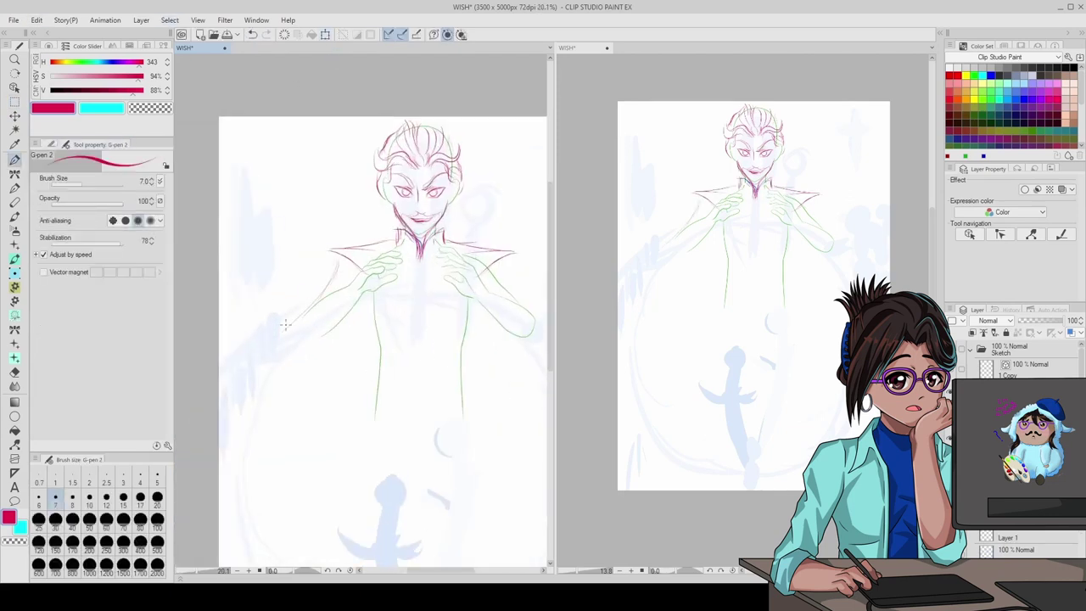
{"action": "left_click_drag", "start_coordinate": [285, 324], "coordinate": [226, 397]}
{"action": "scroll", "coordinate": [381, 356], "scroll_direction": "down", "scroll_amount": 3}
{"action": "left_click_drag", "start_coordinate": [455, 255], "coordinate": [507, 372]}
{"action": "scroll", "coordinate": [414, 287], "scroll_direction": "down", "scroll_amount": 2}
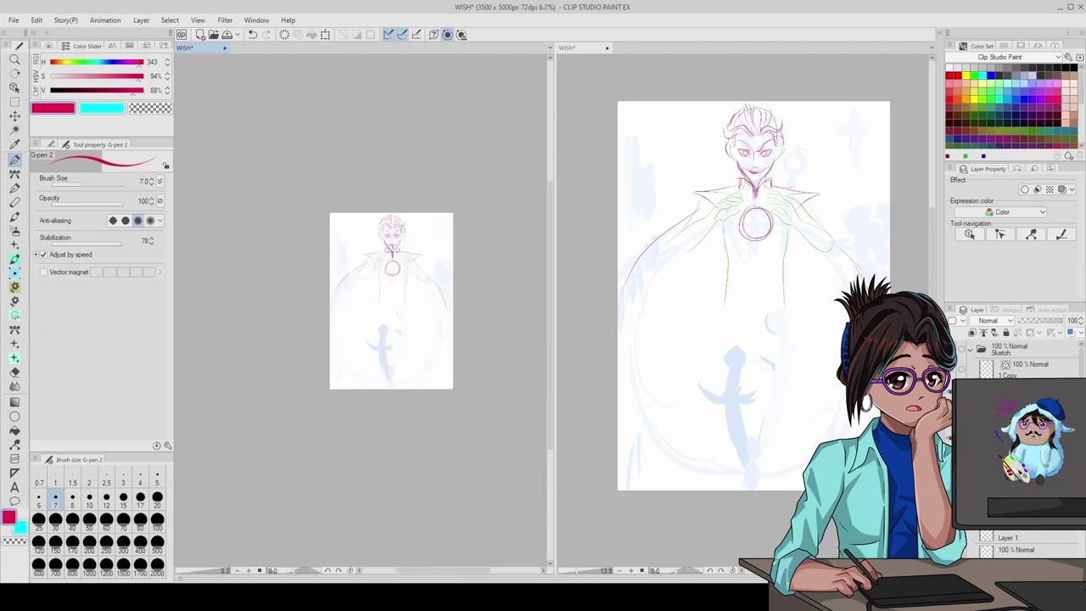
{"action": "scroll", "coordinate": [414, 287], "scroll_direction": "up", "scroll_amount": 8}
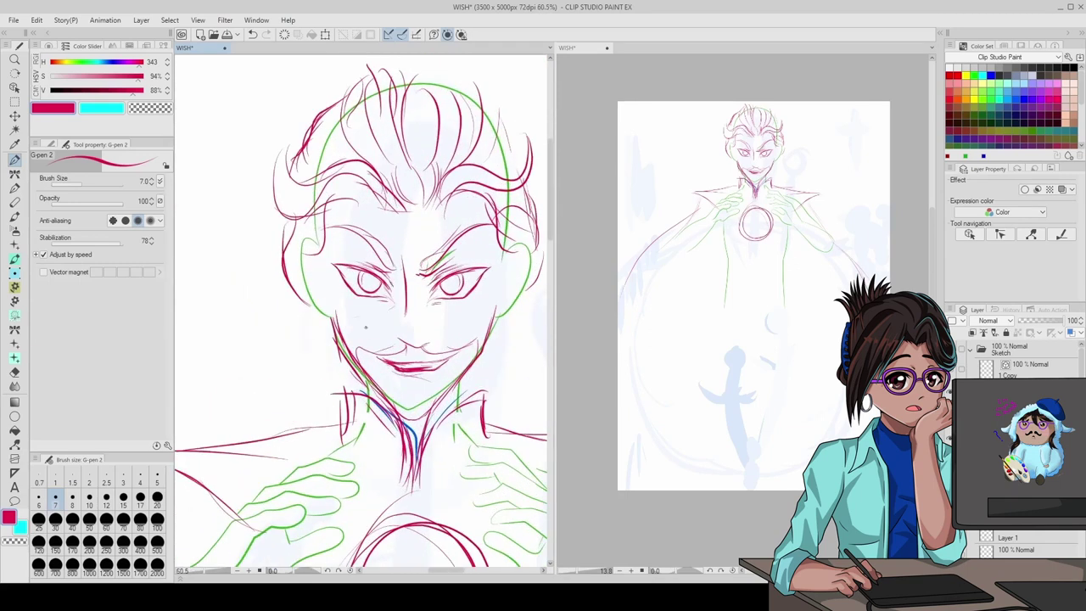
- Sketch faint crimson lines running down the arm from beneath the tall figure's pointed shoulder piece
{"action": "scroll", "coordinate": [365, 326], "scroll_direction": "down", "scroll_amount": 10}
{"action": "scroll", "coordinate": [407, 356], "scroll_direction": "up", "scroll_amount": 3}
{"action": "key", "text": "ctrl+z"}
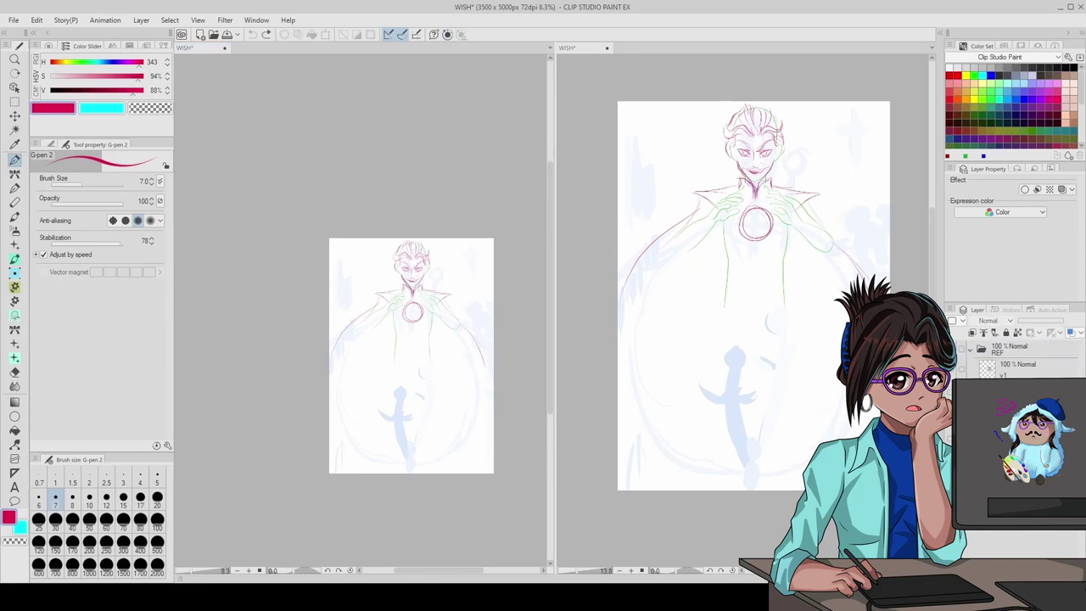
{"action": "scroll", "coordinate": [418, 307], "scroll_direction": "up", "scroll_amount": 5}
{"action": "key", "text": "ctrl+y"}
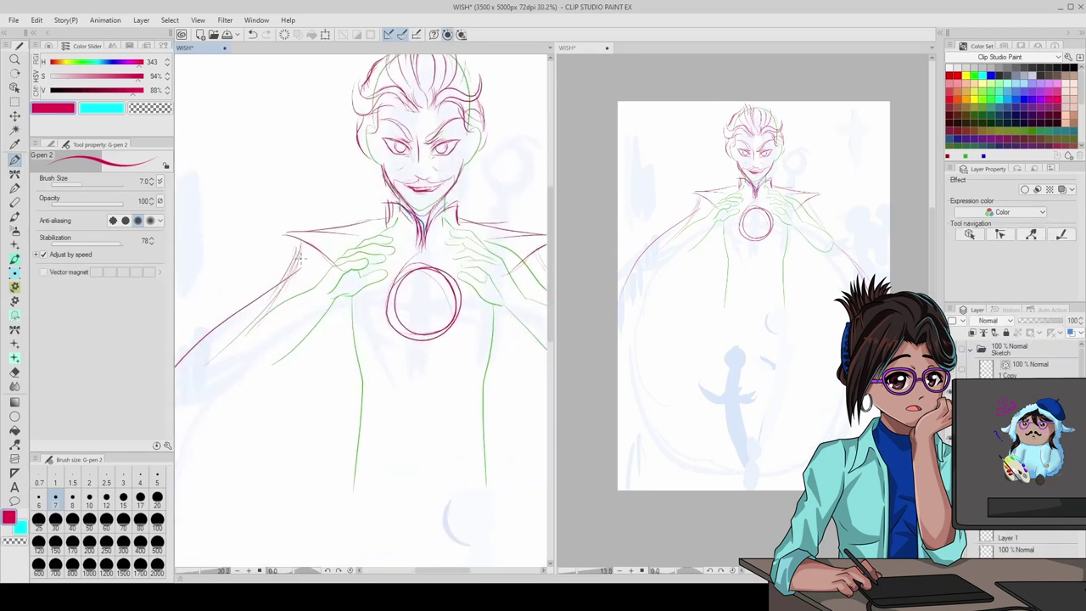
{"action": "scroll", "coordinate": [356, 292], "scroll_direction": "down", "scroll_amount": 2}
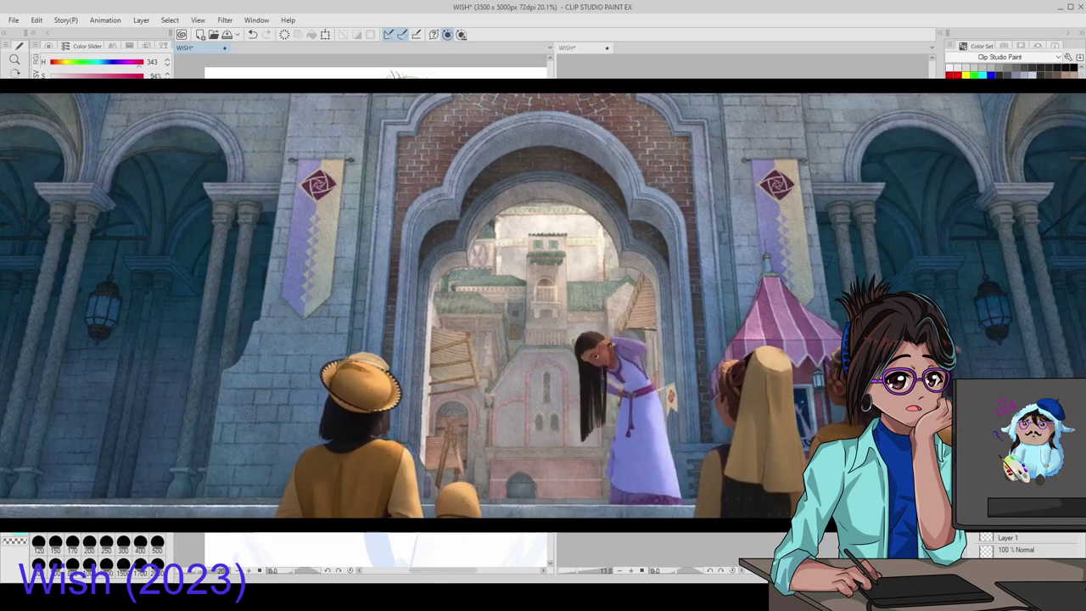
{"action": "scroll", "coordinate": [356, 292], "scroll_direction": "up", "scroll_amount": 2}
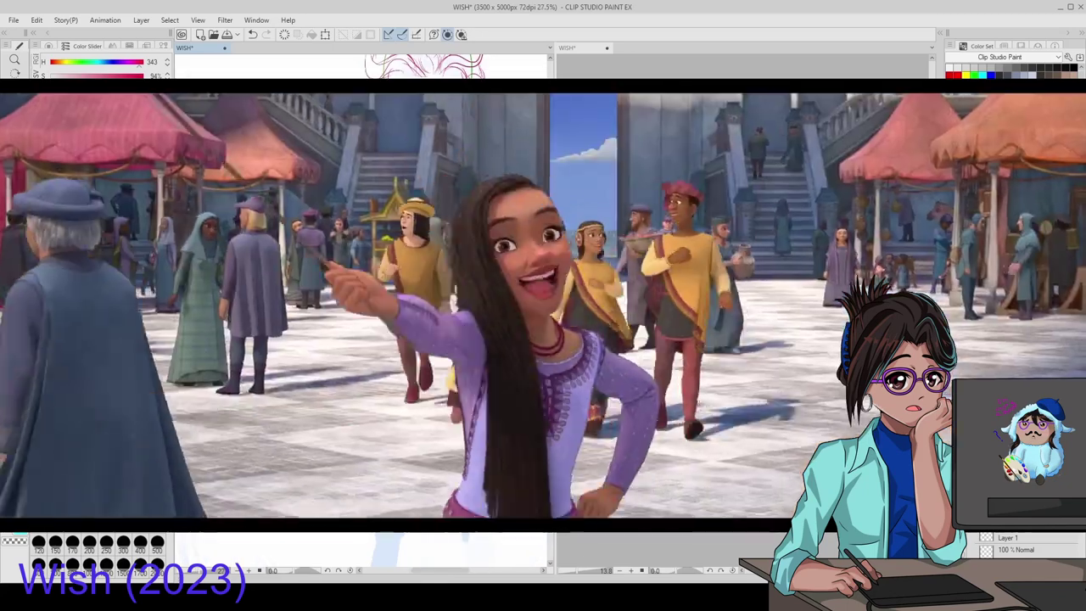
{"action": "scroll", "coordinate": [356, 292], "scroll_direction": "up", "scroll_amount": 1}
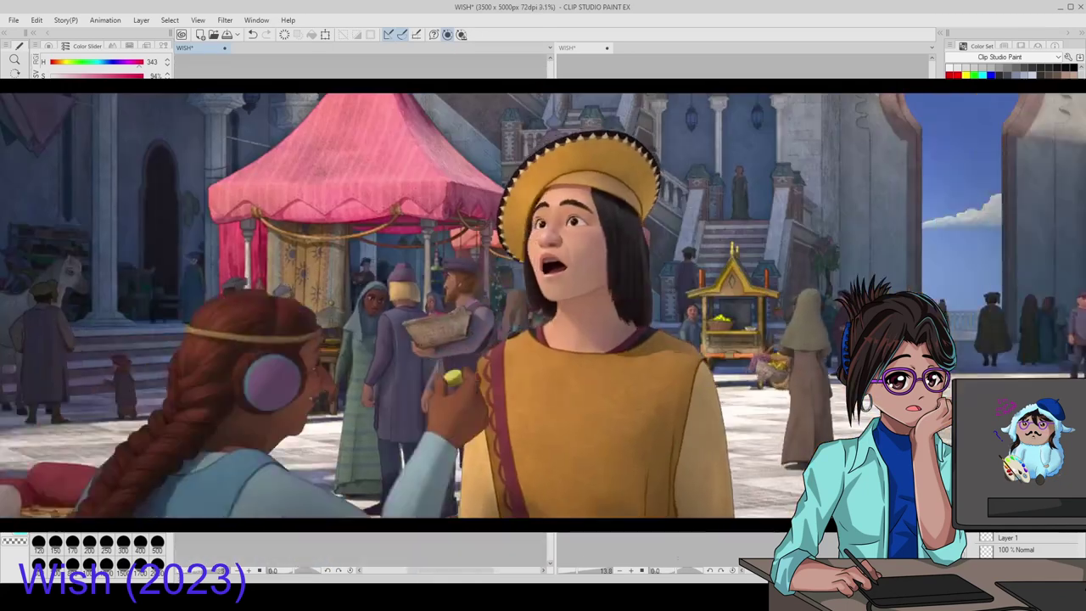
{"action": "scroll", "coordinate": [355, 291], "scroll_direction": "up", "scroll_amount": 1}
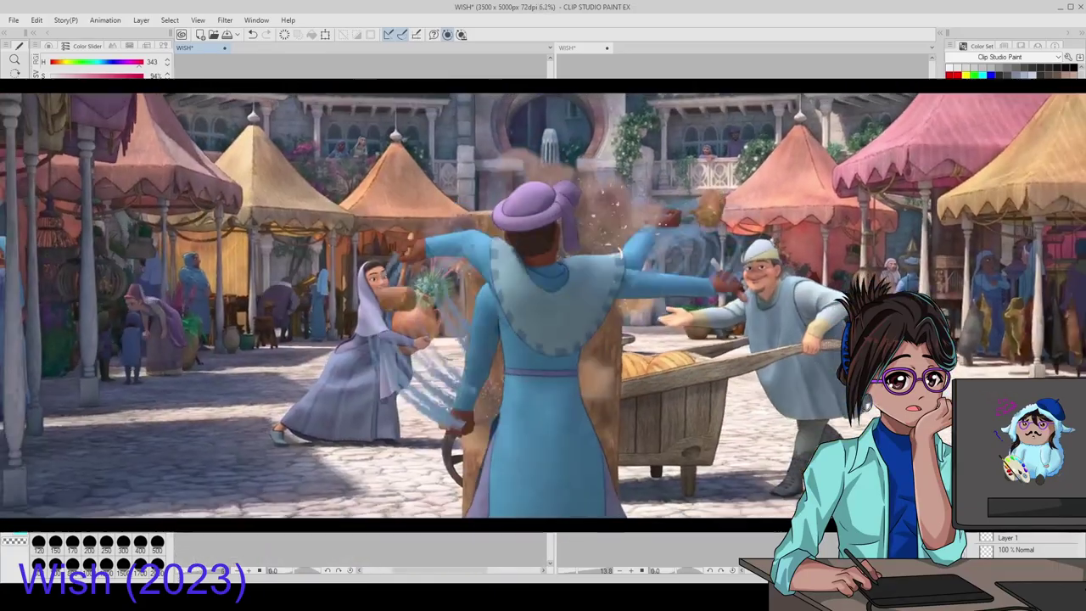
{"action": "scroll", "coordinate": [356, 292], "scroll_direction": "up", "scroll_amount": 3}
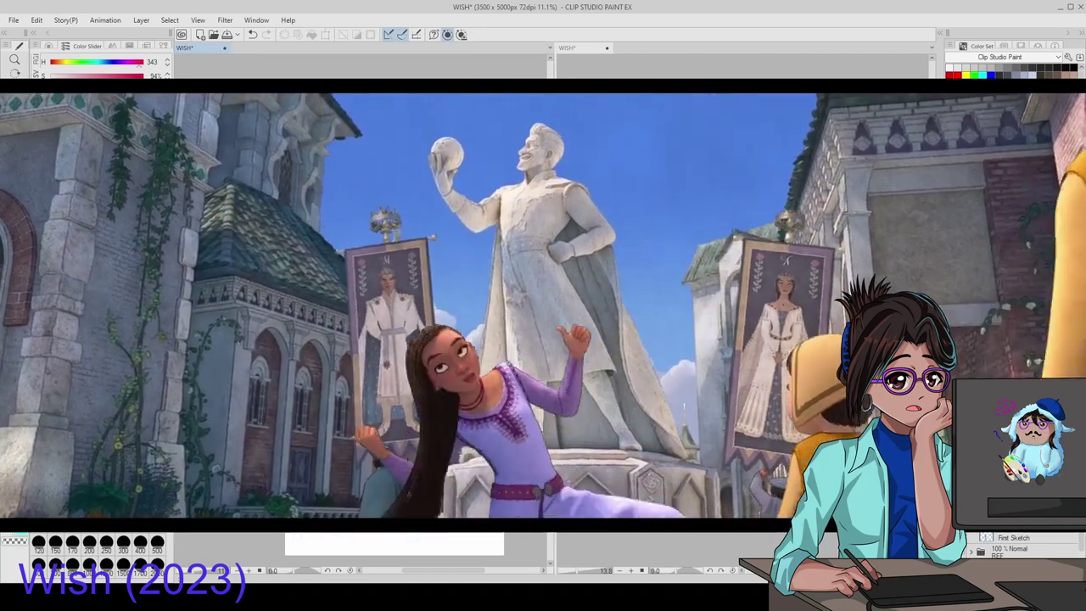
{"action": "scroll", "coordinate": [355, 291], "scroll_direction": "up", "scroll_amount": 3}
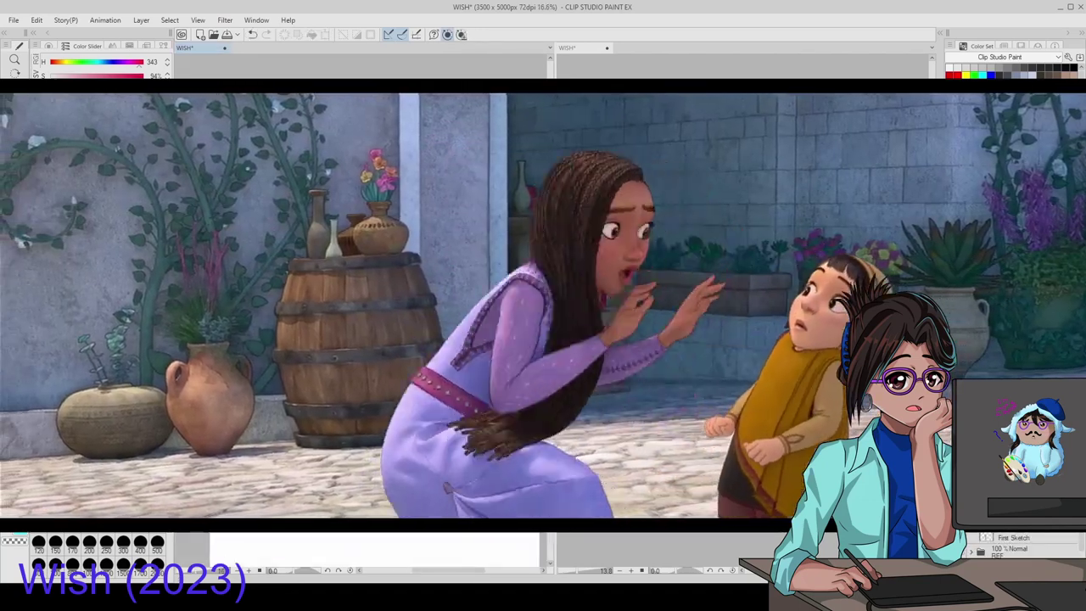
{"action": "scroll", "coordinate": [355, 291], "scroll_direction": "up", "scroll_amount": 2}
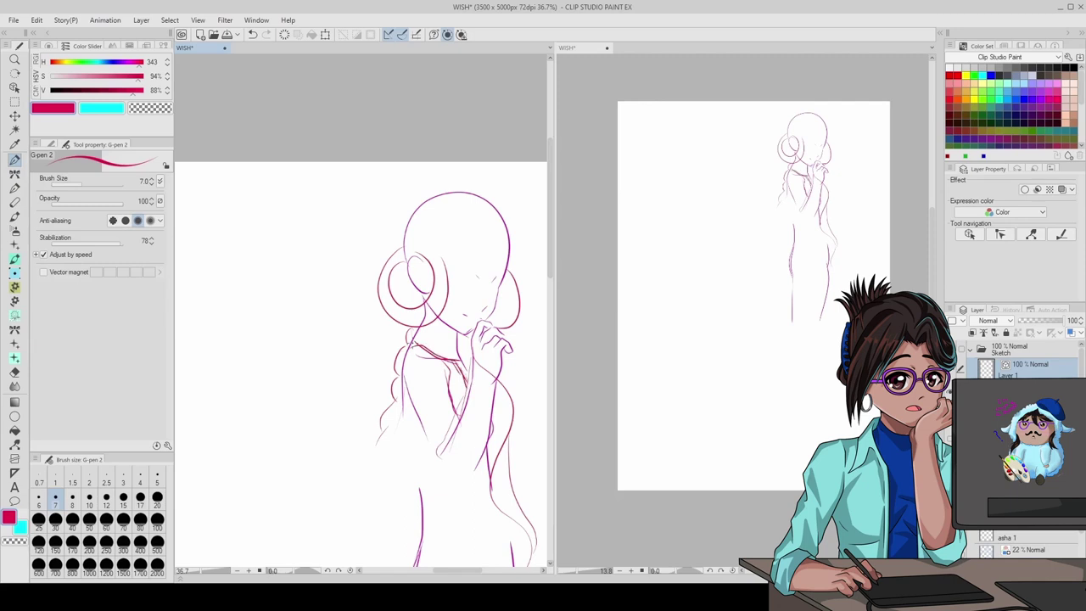
- Draw a crimson peaked hat on the purple standing figure, with a curved brim across the forehead and a rounded crown
{"action": "scroll", "coordinate": [519, 246], "scroll_direction": "up", "scroll_amount": 2}
{"action": "mouse_move", "coordinate": [327, 251]}
{"action": "left_mouse_down"}
{"action": "mouse_move", "coordinate": [401, 231]}
{"action": "mouse_move", "coordinate": [504, 253]}
{"action": "left_mouse_up"}
{"action": "left_click_drag", "start_coordinate": [499, 271], "coordinate": [506, 280]}
{"action": "left_click_drag", "start_coordinate": [329, 246], "coordinate": [462, 151]}
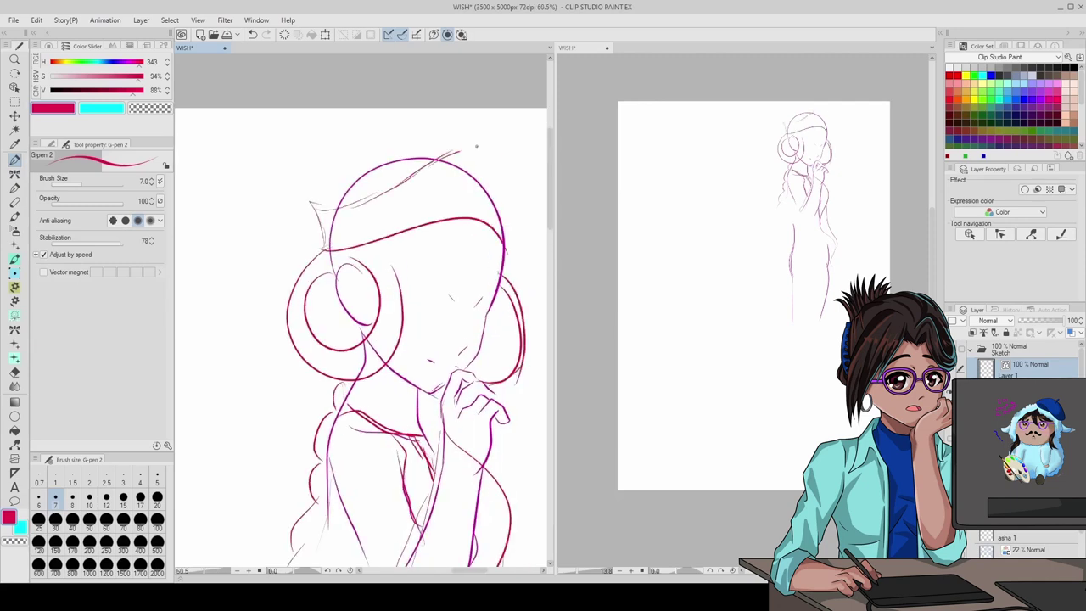
{"action": "left_click_drag", "start_coordinate": [354, 171], "coordinate": [453, 148]}
{"action": "scroll", "coordinate": [365, 180], "scroll_direction": "down", "scroll_amount": 3}
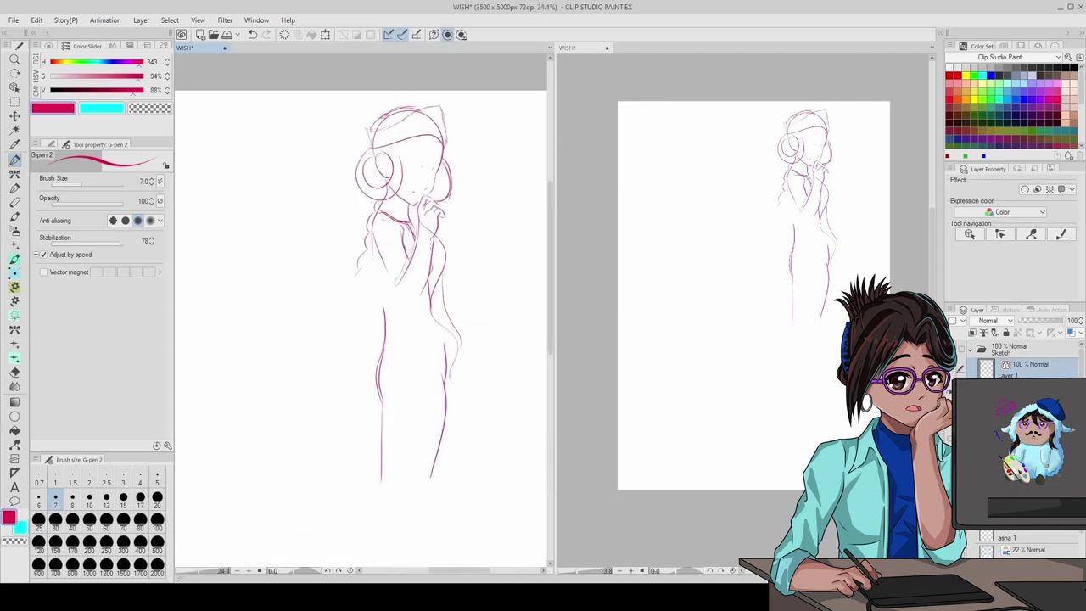
- Draw the standing figure's torso sides, crossing drape lines over the hips and flared skirt lines falling from the waist
{"action": "mouse_move", "coordinate": [375, 246]}
{"action": "left_mouse_down"}
{"action": "mouse_move", "coordinate": [382, 352]}
{"action": "mouse_move", "coordinate": [433, 472]}
{"action": "left_mouse_up"}
{"action": "left_click_drag", "start_coordinate": [450, 327], "coordinate": [433, 502]}
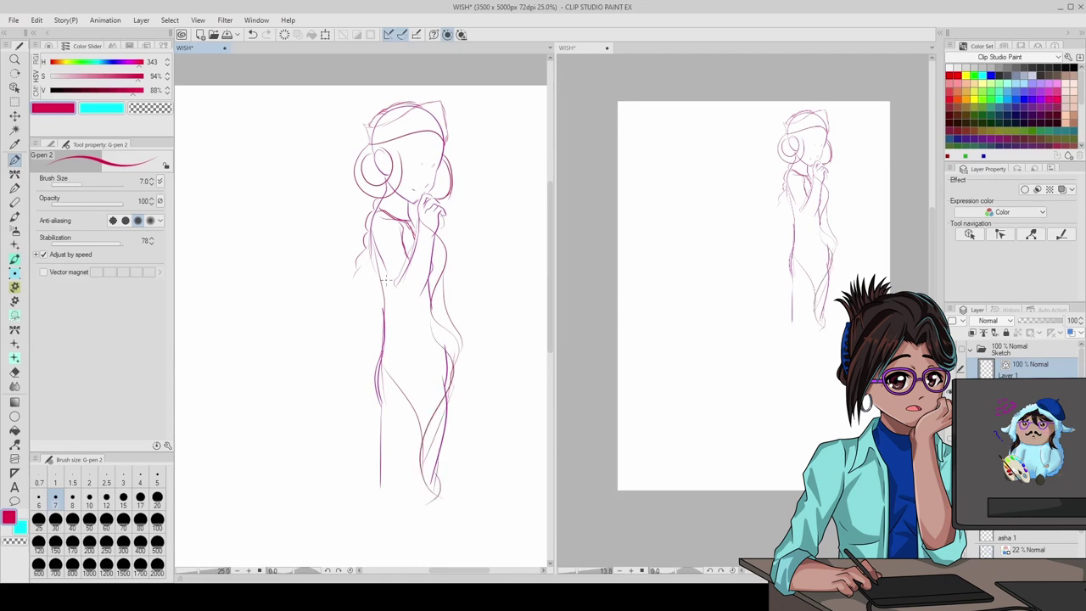
{"action": "left_click_drag", "start_coordinate": [386, 287], "coordinate": [357, 462]}
{"action": "left_click_drag", "start_coordinate": [472, 381], "coordinate": [458, 500]}
- Draw the standing figure's crimson smiling lips above the raised hand, cleaning them with the vector eraser at size 17, and add nose strokes
{"action": "scroll", "coordinate": [431, 418], "scroll_direction": "up", "scroll_amount": 4}
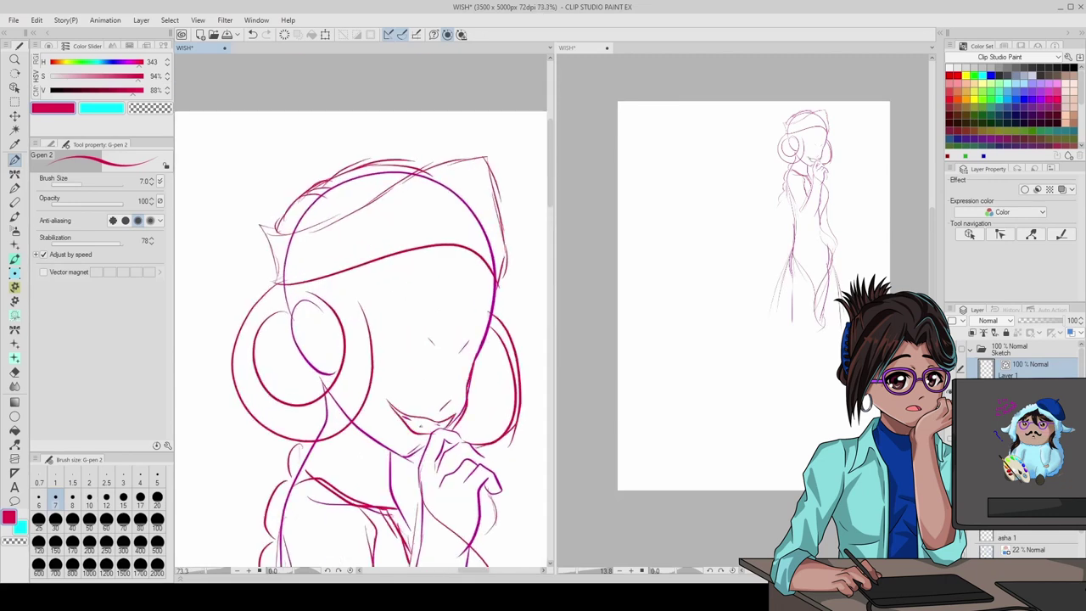
{"action": "key", "text": "ctrl+z"}
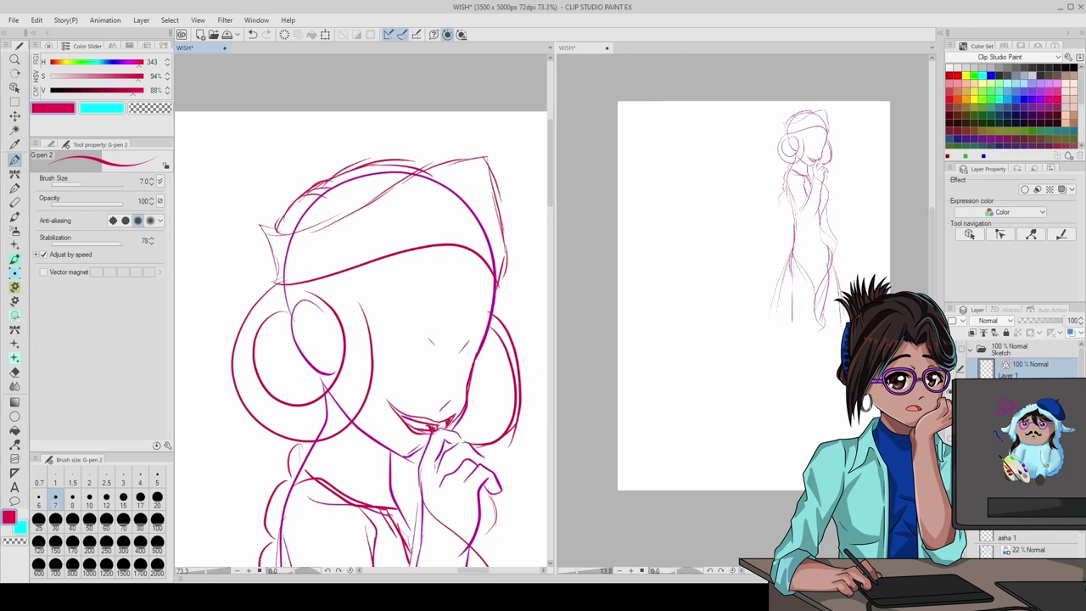
{"action": "scroll", "coordinate": [458, 484], "scroll_direction": "up", "scroll_amount": 3}
{"action": "key", "text": "e"}
{"action": "key", "text": "ctrl+z"}
{"action": "key", "text": "ctrl+y"}
{"action": "scroll", "coordinate": [495, 353], "scroll_direction": "up", "scroll_amount": 1}
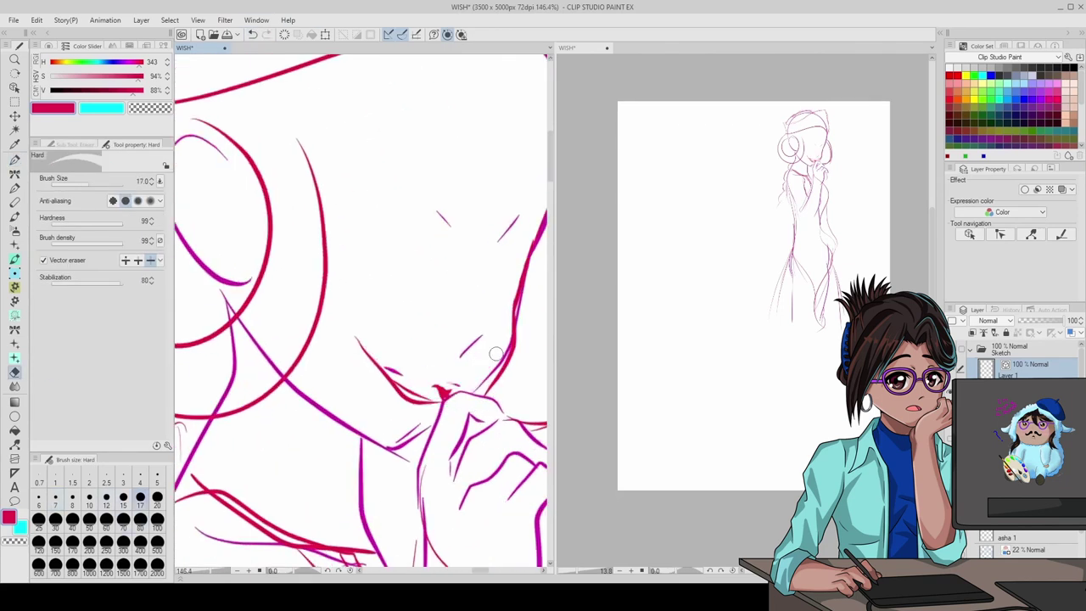
{"action": "key", "text": "ctrl+y"}
{"action": "key", "text": "p"}
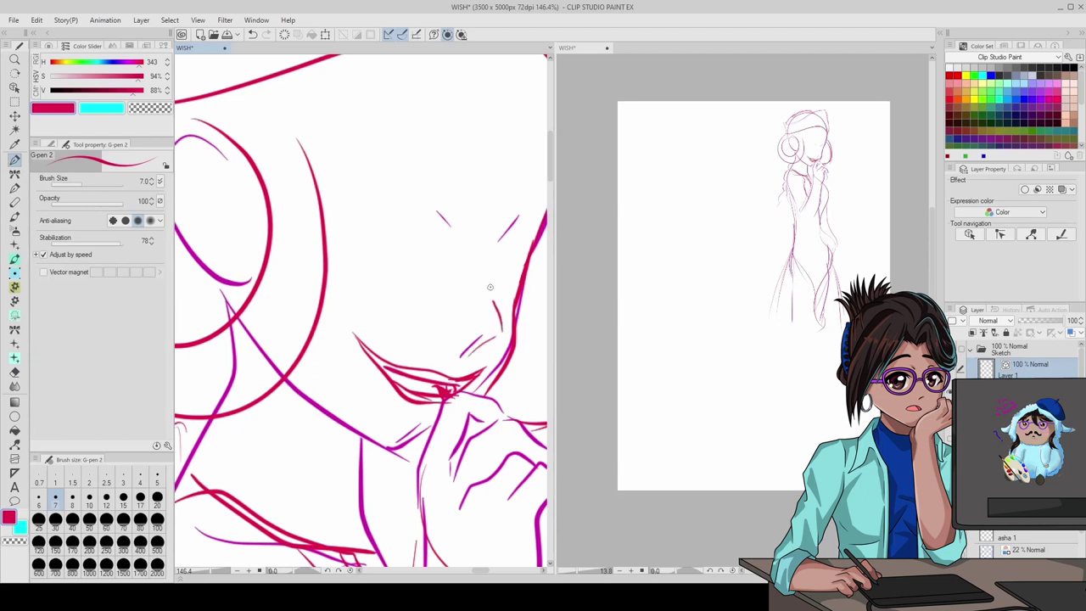
- Draw the standing figure's crimson almond-shaped eye outlines, with a rectangular selection around the nearer eye
{"action": "scroll", "coordinate": [490, 287], "scroll_direction": "down", "scroll_amount": 5}
{"action": "scroll", "coordinate": [424, 254], "scroll_direction": "up", "scroll_amount": 5}
{"action": "left_click_drag", "start_coordinate": [467, 302], "coordinate": [467, 336]}
{"action": "mouse_move", "coordinate": [419, 305]}
{"action": "left_mouse_down"}
{"action": "mouse_move", "coordinate": [323, 229]}
{"action": "mouse_move", "coordinate": [407, 323]}
{"action": "left_mouse_up"}
{"action": "left_click_drag", "start_coordinate": [431, 280], "coordinate": [411, 265]}
{"action": "key", "text": "m"}
{"action": "mouse_move", "coordinate": [286, 196]}
{"action": "left_mouse_down"}
{"action": "mouse_move", "coordinate": [423, 308]}
{"action": "mouse_move", "coordinate": [422, 338]}
{"action": "left_mouse_up"}
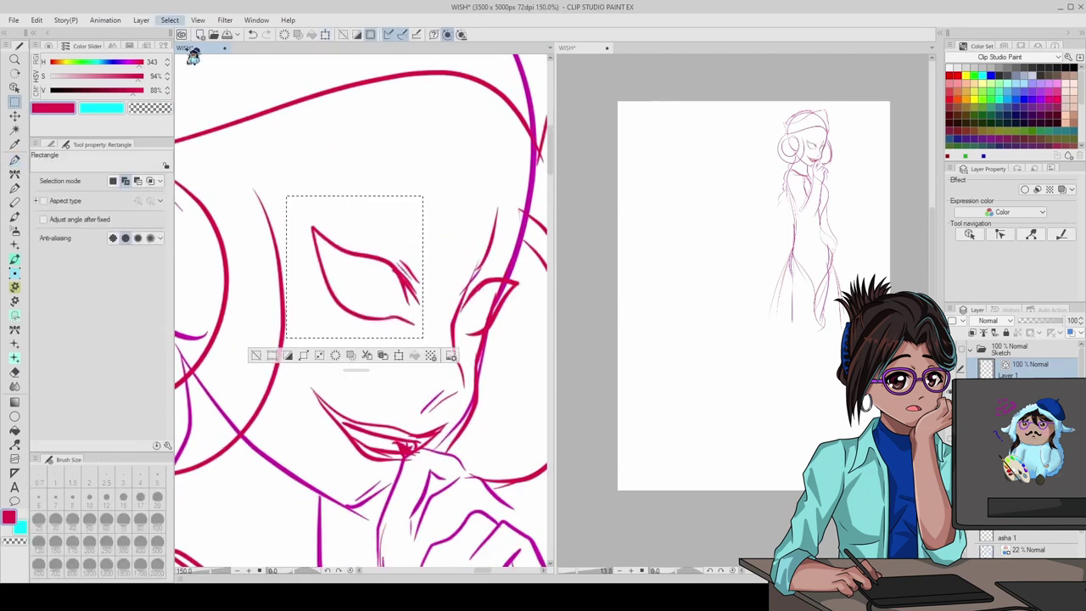
{"action": "key", "text": "ctrl+d"}
- Add the standing figure's irises and sharply angled eyebrows in crimson with the G-pen at size 7
{"action": "key", "text": "p"}
{"action": "mouse_move", "coordinate": [365, 304]}
{"action": "left_mouse_down"}
{"action": "mouse_move", "coordinate": [366, 314]}
{"action": "mouse_move", "coordinate": [357, 280]}
{"action": "left_mouse_up"}
{"action": "left_click_drag", "start_coordinate": [480, 298], "coordinate": [465, 333]}
{"action": "key", "text": "ctrl+z"}
{"action": "left_click_drag", "start_coordinate": [279, 180], "coordinate": [409, 230]}
{"action": "left_click_drag", "start_coordinate": [441, 280], "coordinate": [407, 234]}
{"action": "mouse_move", "coordinate": [315, 228]}
{"action": "left_mouse_down"}
{"action": "mouse_move", "coordinate": [429, 174]}
{"action": "mouse_move", "coordinate": [378, 201]}
{"action": "left_mouse_up"}
{"action": "mouse_move", "coordinate": [472, 294]}
{"action": "left_mouse_down"}
{"action": "mouse_move", "coordinate": [504, 249]}
{"action": "mouse_move", "coordinate": [492, 263]}
{"action": "left_mouse_up"}
{"action": "left_click_drag", "start_coordinate": [517, 212], "coordinate": [489, 266]}
{"action": "scroll", "coordinate": [316, 218], "scroll_direction": "down", "scroll_amount": 10}
{"action": "scroll", "coordinate": [316, 218], "scroll_direction": "up", "scroll_amount": 9}
{"action": "scroll", "coordinate": [317, 218], "scroll_direction": "down", "scroll_amount": 6}
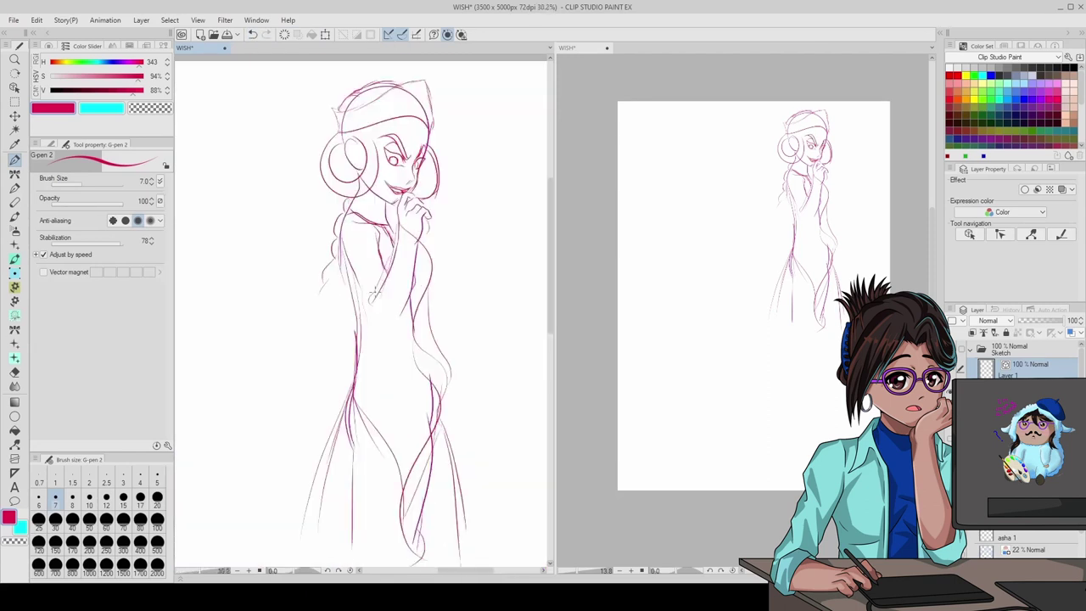
{"action": "scroll", "coordinate": [365, 207], "scroll_direction": "up", "scroll_amount": 3}
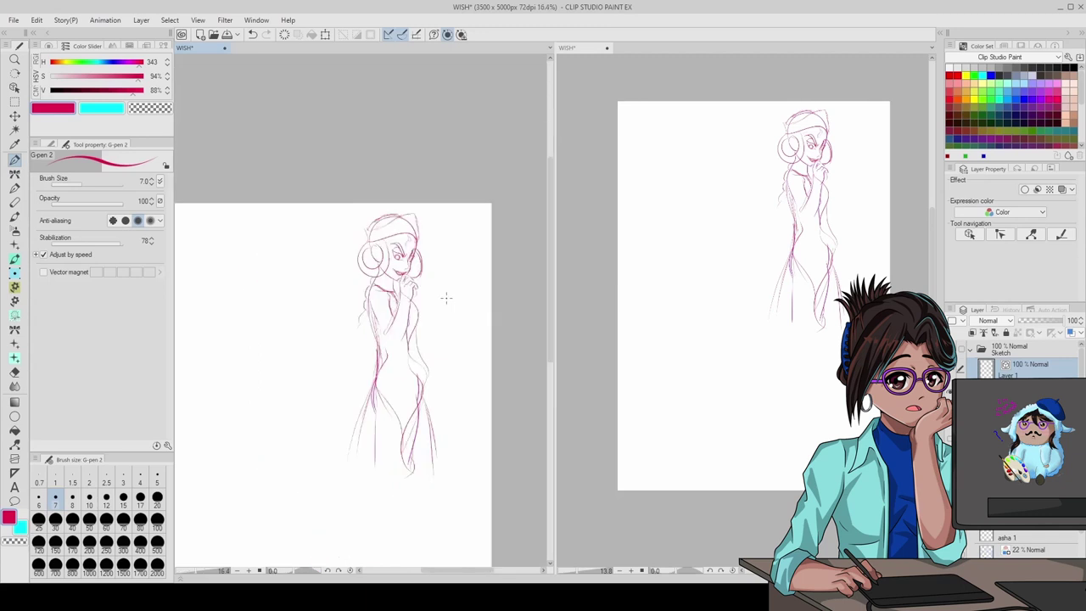
- Hide the hatted figure's sketch and show the caped girl's sketch beneath a new vector layer
{"action": "scroll", "coordinate": [400, 354], "scroll_direction": "down", "scroll_amount": 4}
{"action": "scroll", "coordinate": [1018, 424], "scroll_direction": "up", "scroll_amount": 3}
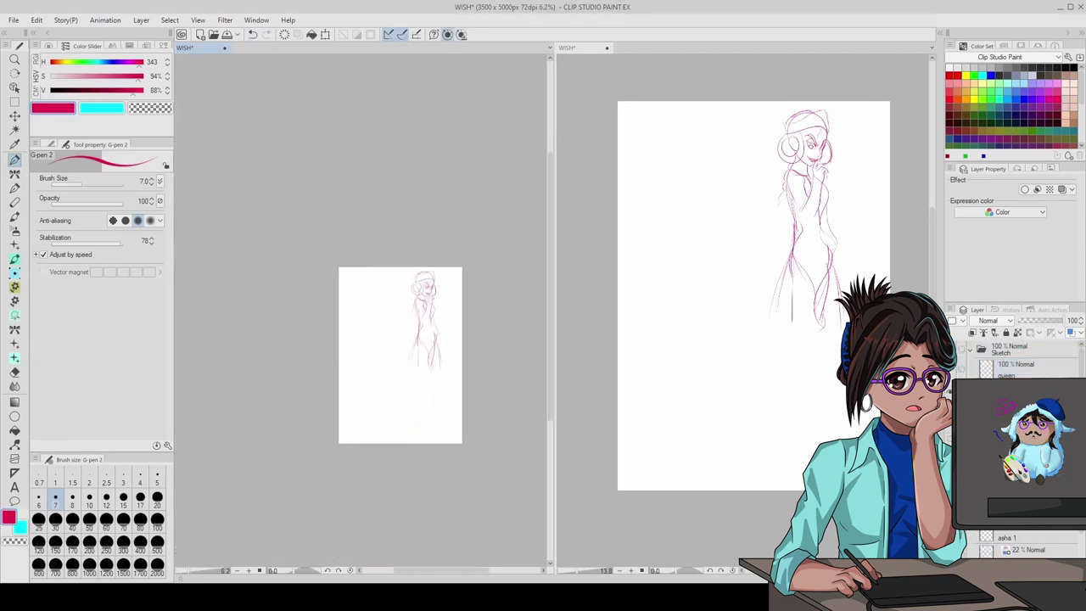
{"action": "scroll", "coordinate": [1018, 424], "scroll_direction": "down", "scroll_amount": 2}
{"action": "left_click", "coordinate": [962, 349]}
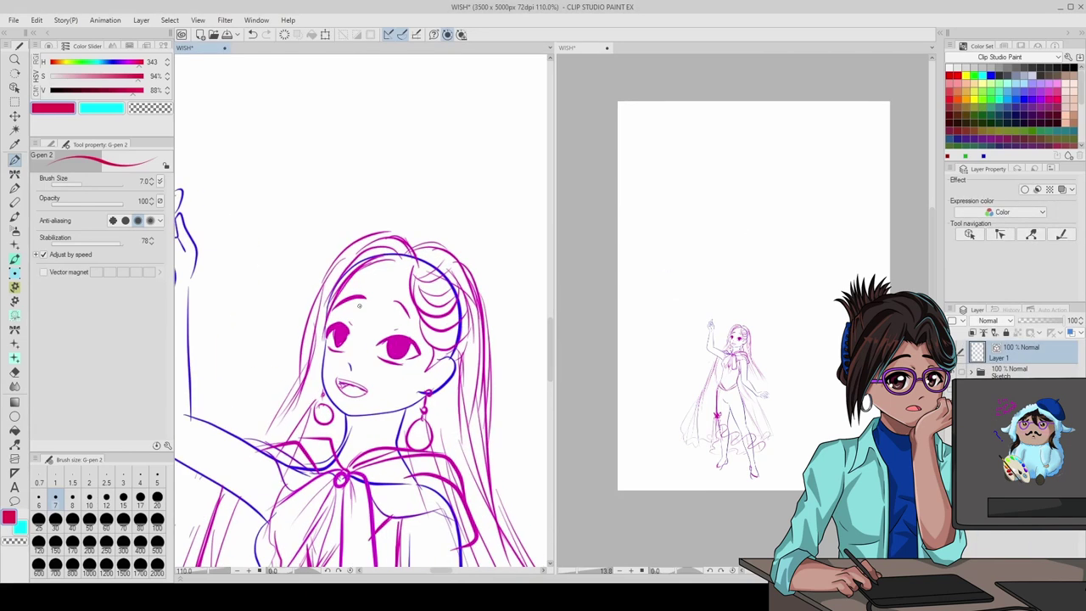
{"action": "scroll", "coordinate": [359, 306], "scroll_direction": "up", "scroll_amount": 5}
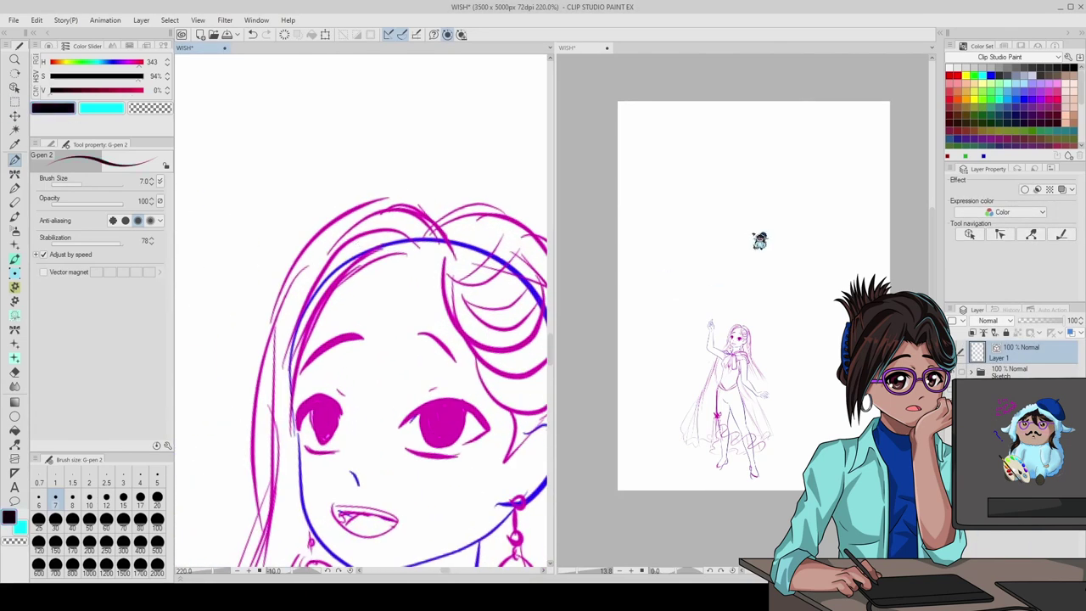
- Try inking the caped girl's ear in black with the G-pen at size 5
{"action": "key", "text": "bracketleft"}
{"action": "key", "text": "bracketleft"}
{"action": "key", "text": "ctrl+z"}
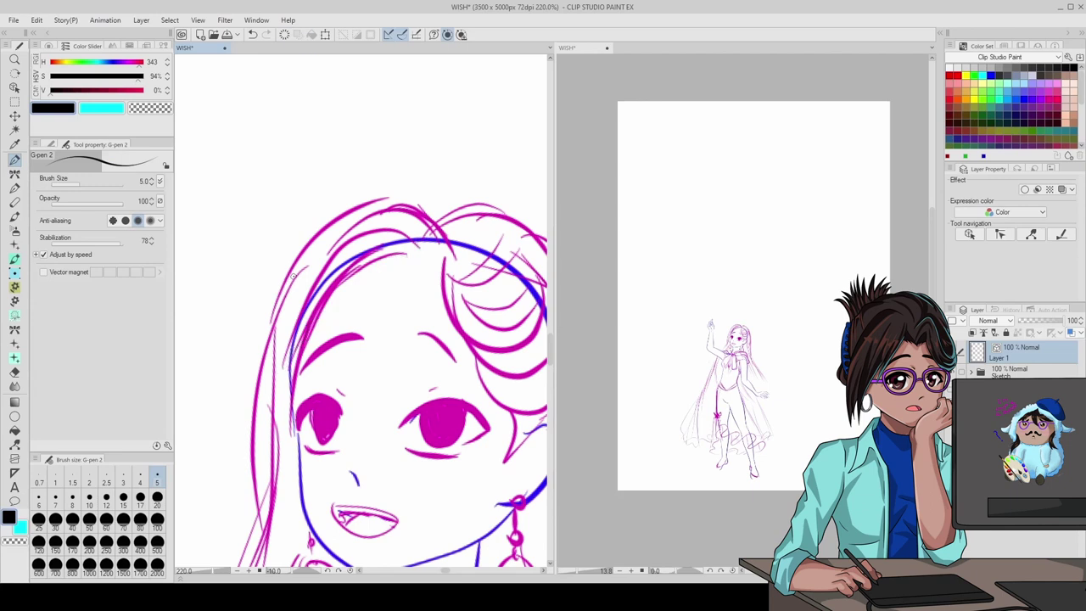
{"action": "scroll", "coordinate": [280, 371], "scroll_direction": "down", "scroll_amount": 2}
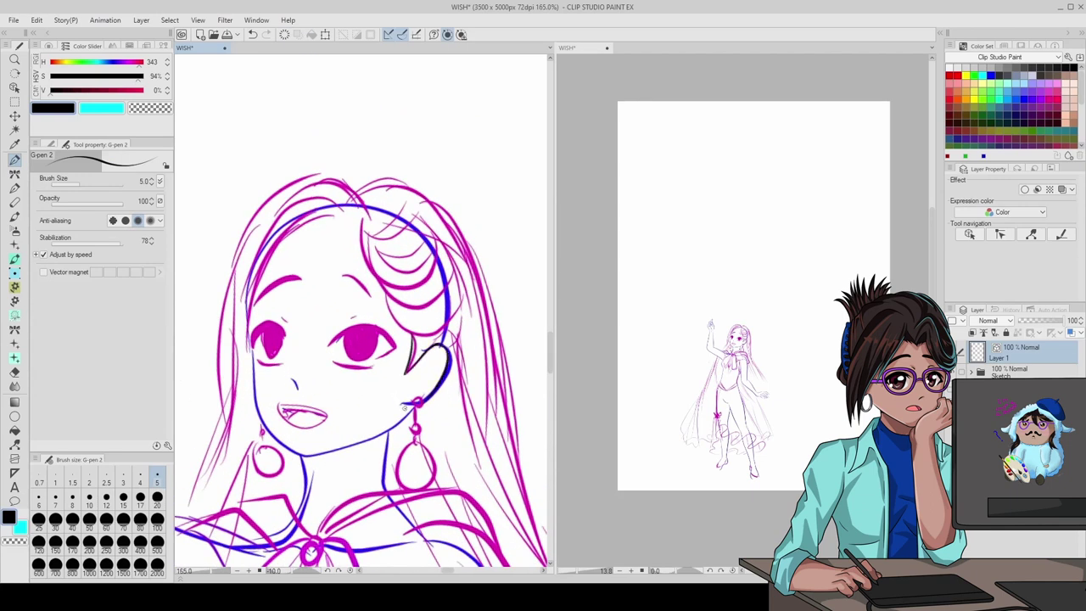
{"action": "key", "text": "ctrl+z"}
- Try black Charcoal strokes at size 4 across the girl's face, and undo them
{"action": "left_click", "coordinate": [51, 144]}
{"action": "left_click", "coordinate": [14, 201]}
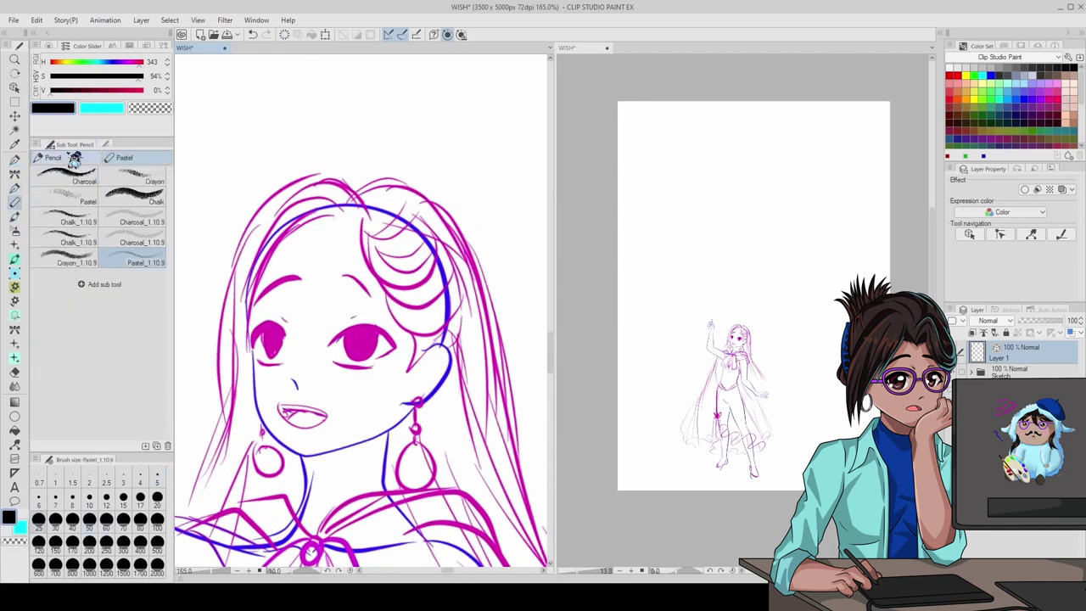
{"action": "left_click", "coordinate": [75, 170]}
{"action": "scroll", "coordinate": [327, 360], "scroll_direction": "up", "scroll_amount": 1}
{"action": "left_click", "coordinate": [136, 144]}
{"action": "left_click_drag", "start_coordinate": [333, 364], "coordinate": [389, 463]}
{"action": "left_click_drag", "start_coordinate": [366, 375], "coordinate": [383, 497]}
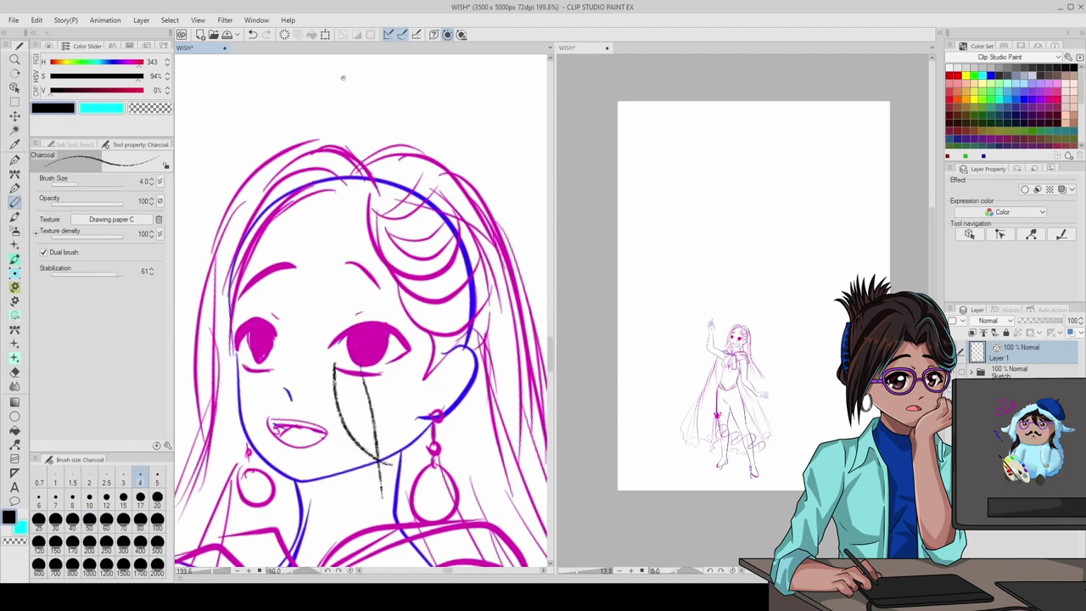
{"action": "left_click_drag", "start_coordinate": [445, 208], "coordinate": [238, 446]}
{"action": "key", "text": "ctrl+z"}
{"action": "key", "text": "ctrl+z"}
{"action": "key", "text": "ctrl+z"}
- Try the Mechanical pencil with short strokes over the girl's face, and undo them
{"action": "left_click", "coordinate": [75, 144]}
{"action": "left_click", "coordinate": [75, 201]}
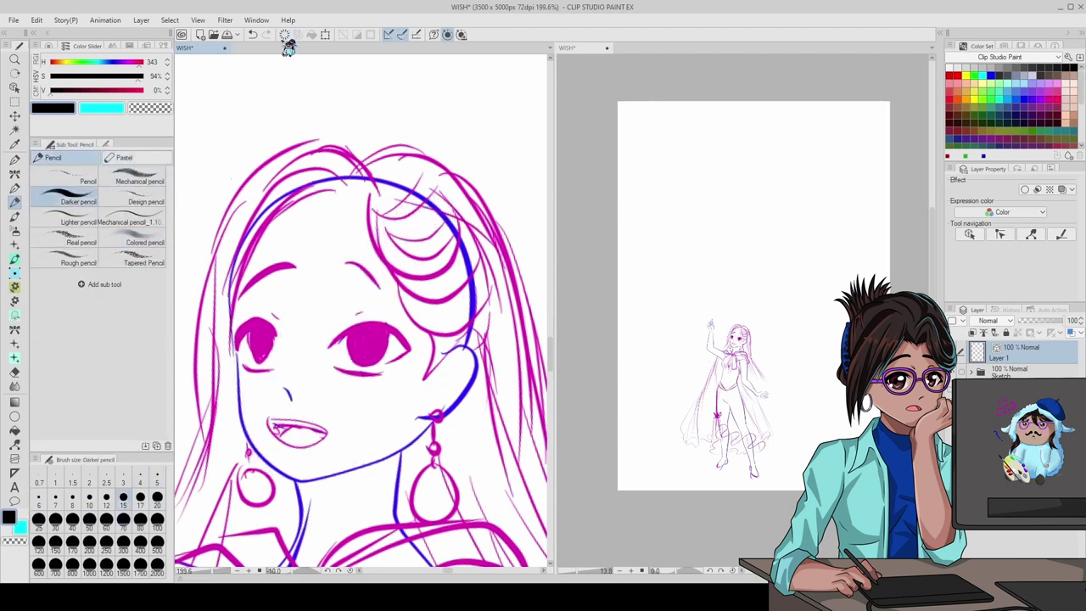
{"action": "left_click", "coordinate": [136, 180]}
{"action": "left_click_drag", "start_coordinate": [312, 290], "coordinate": [280, 449]}
{"action": "key", "text": "ctrl+z"}
{"action": "left_click_drag", "start_coordinate": [254, 339], "coordinate": [242, 441]}
{"action": "key", "text": "ctrl+z"}
- Doodle a sheep with a cloud-shaped body, head, four legs and wavy tail using the Mechanical pencil at size 17
{"action": "mouse_move", "coordinate": [288, 239]}
{"action": "left_mouse_down"}
{"action": "mouse_move", "coordinate": [339, 234]}
{"action": "mouse_move", "coordinate": [441, 339]}
{"action": "left_mouse_up"}
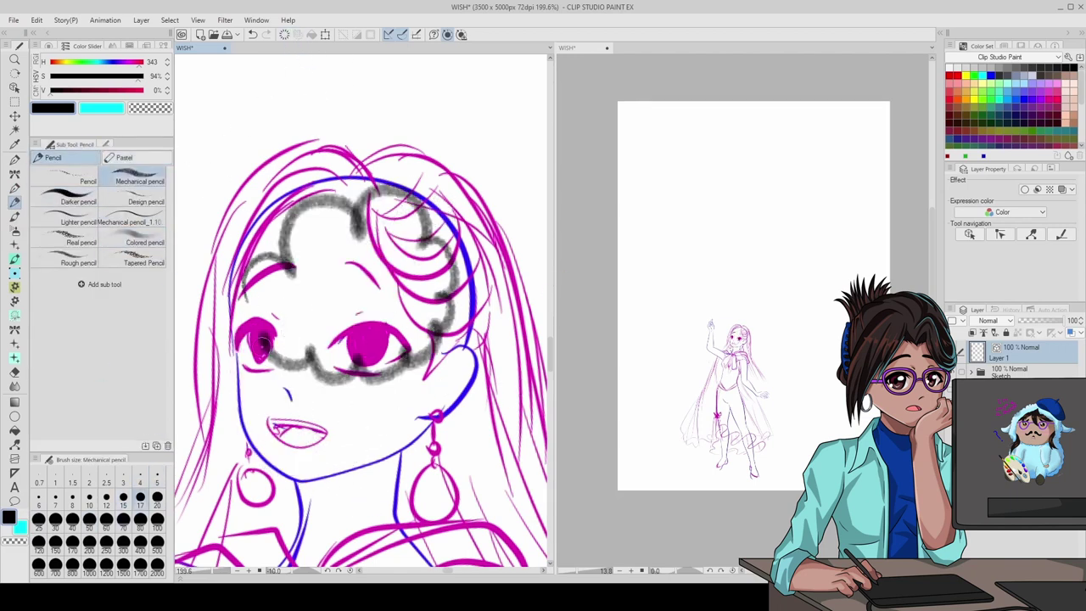
{"action": "left_click_drag", "start_coordinate": [361, 223], "coordinate": [459, 254]}
{"action": "left_click_drag", "start_coordinate": [458, 213], "coordinate": [501, 280]}
{"action": "left_click_drag", "start_coordinate": [267, 348], "coordinate": [253, 434]}
{"action": "left_click_drag", "start_coordinate": [335, 365], "coordinate": [342, 450]}
{"action": "left_click_drag", "start_coordinate": [437, 335], "coordinate": [494, 386]}
{"action": "left_click_drag", "start_coordinate": [445, 309], "coordinate": [544, 366]}
{"action": "left_click_drag", "start_coordinate": [241, 284], "coordinate": [178, 254]}
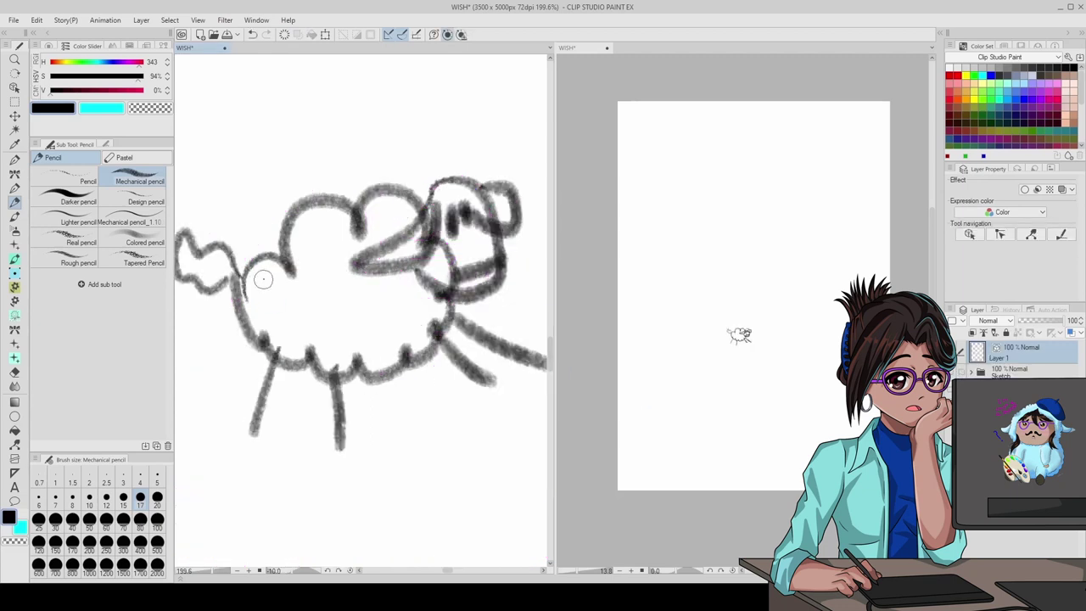
- Add wavy lines streaming from the doodled sheep's mouth
{"action": "scroll", "coordinate": [323, 289], "scroll_direction": "down", "scroll_amount": 5}
{"action": "scroll", "coordinate": [327, 288], "scroll_direction": "up", "scroll_amount": 3}
{"action": "left_click_drag", "start_coordinate": [407, 267], "coordinate": [487, 174]}
{"action": "left_click_drag", "start_coordinate": [408, 280], "coordinate": [528, 208]}
{"action": "left_click_drag", "start_coordinate": [433, 250], "coordinate": [522, 195]}
{"action": "left_click_drag", "start_coordinate": [470, 204], "coordinate": [502, 172]}
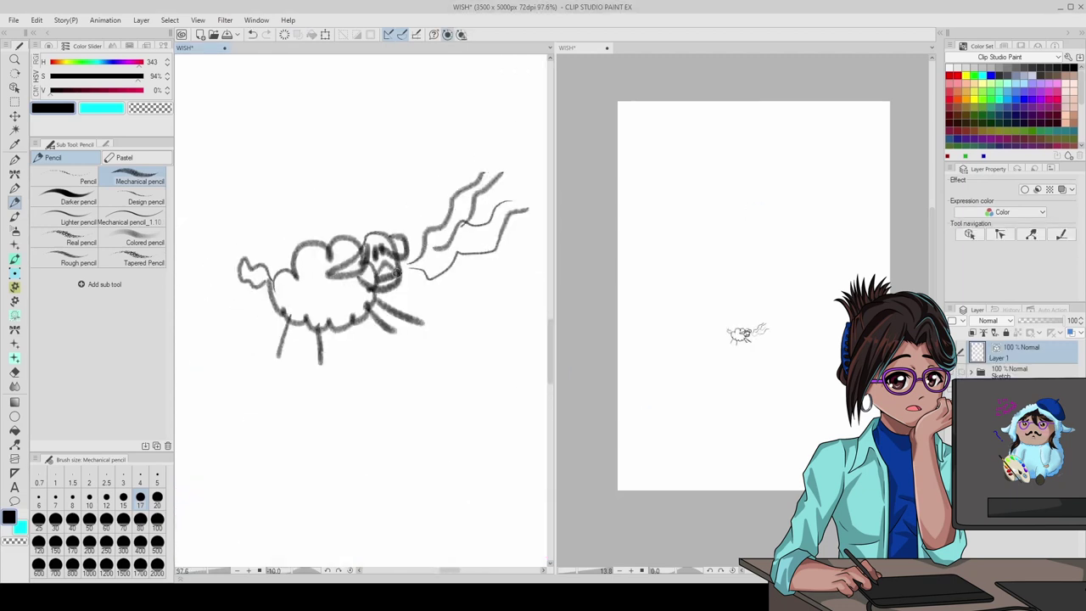
- Delete the sheep doodle, make a test stroke with the Colored pencil, and clear it as well
{"action": "mouse_move", "coordinate": [396, 271]}
{"action": "left_mouse_down"}
{"action": "mouse_move", "coordinate": [501, 225]}
{"action": "mouse_move", "coordinate": [521, 192]}
{"action": "left_mouse_up"}
{"action": "key", "text": "Delete"}
{"action": "left_click", "coordinate": [136, 242]}
{"action": "mouse_move", "coordinate": [313, 398]}
{"action": "left_mouse_down"}
{"action": "mouse_move", "coordinate": [381, 167]}
{"action": "mouse_move", "coordinate": [407, 255]}
{"action": "left_mouse_up"}
{"action": "key", "text": "Delete"}
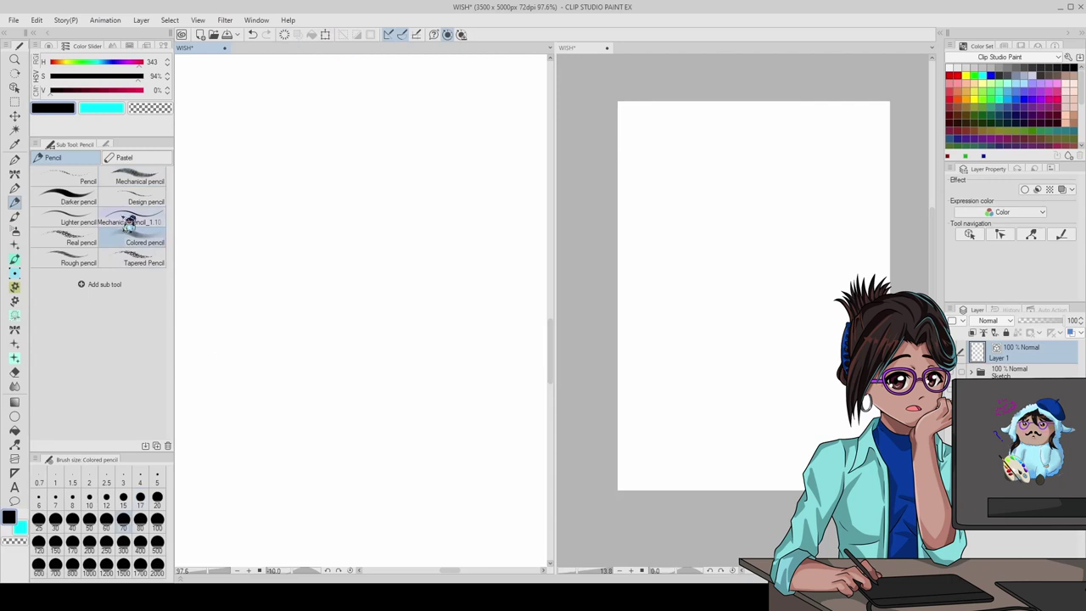
- Fade the girl's sketch folder to 21% opacity and choose the India ink Brush pen
{"action": "left_click", "coordinate": [136, 177]}
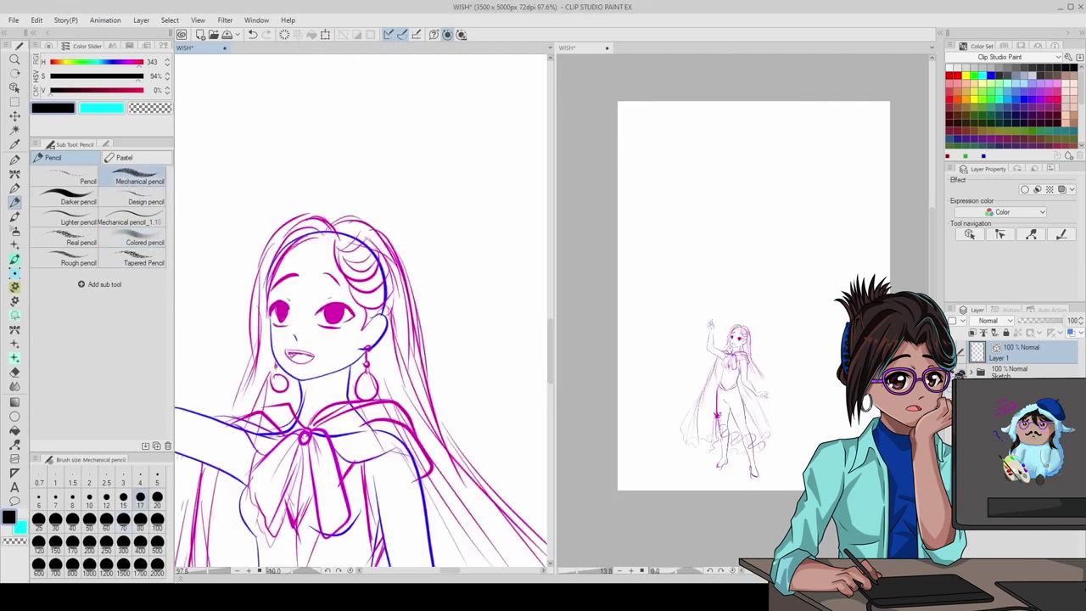
{"action": "left_click", "coordinate": [134, 219]}
{"action": "left_click", "coordinate": [76, 176]}
{"action": "scroll", "coordinate": [356, 323], "scroll_direction": "up", "scroll_amount": 3}
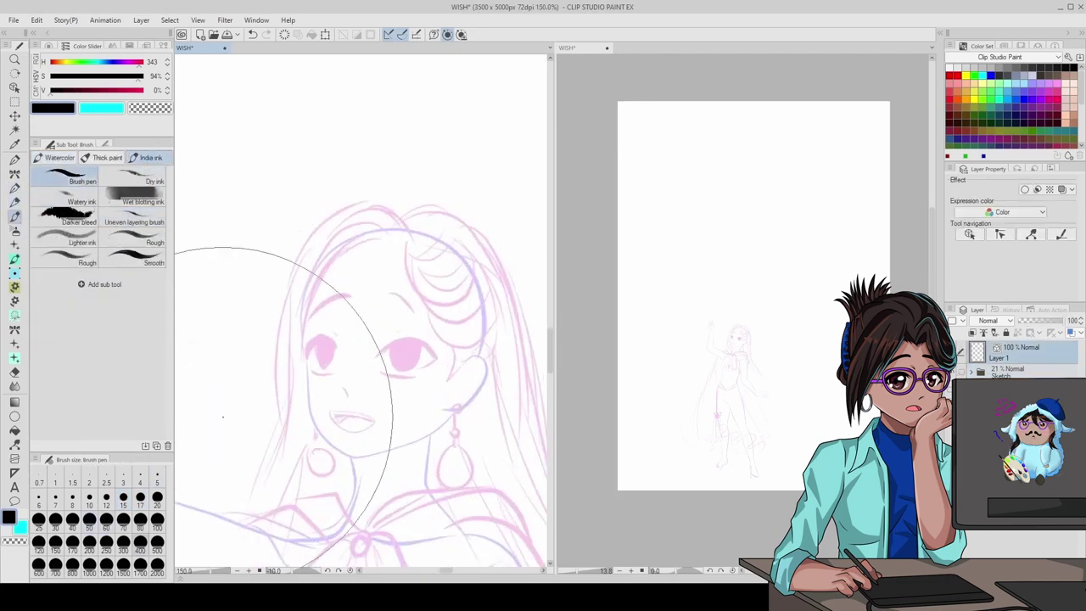
- Try a Brush pen stroke along the girl's face, undo it, and switch to the Uneven layering brush
{"action": "left_click_drag", "start_coordinate": [304, 304], "coordinate": [356, 466]}
{"action": "key", "text": "ctrl+z"}
{"action": "left_click", "coordinate": [134, 219]}
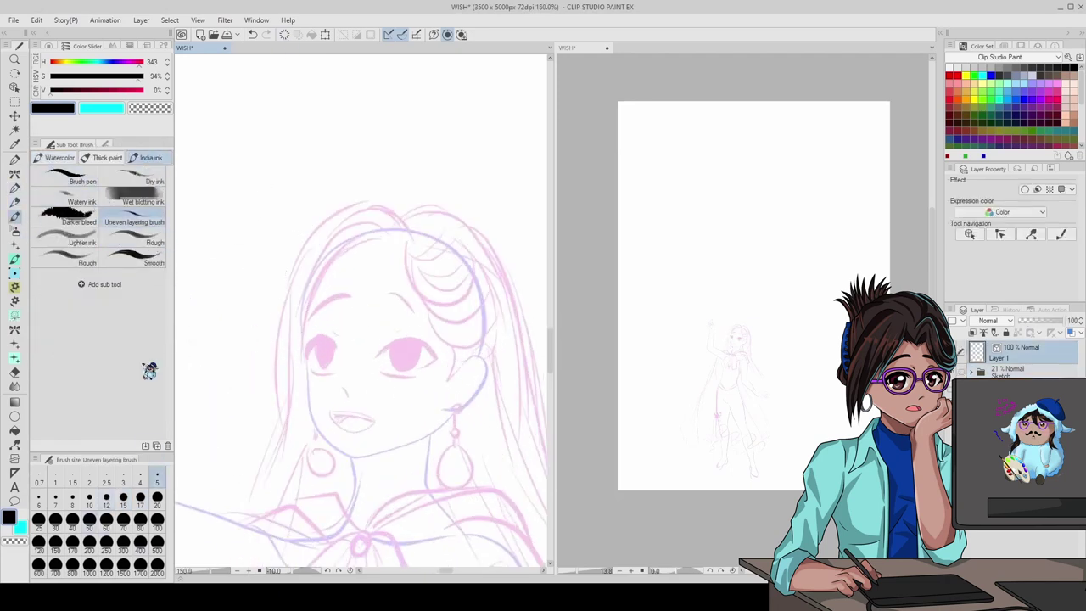
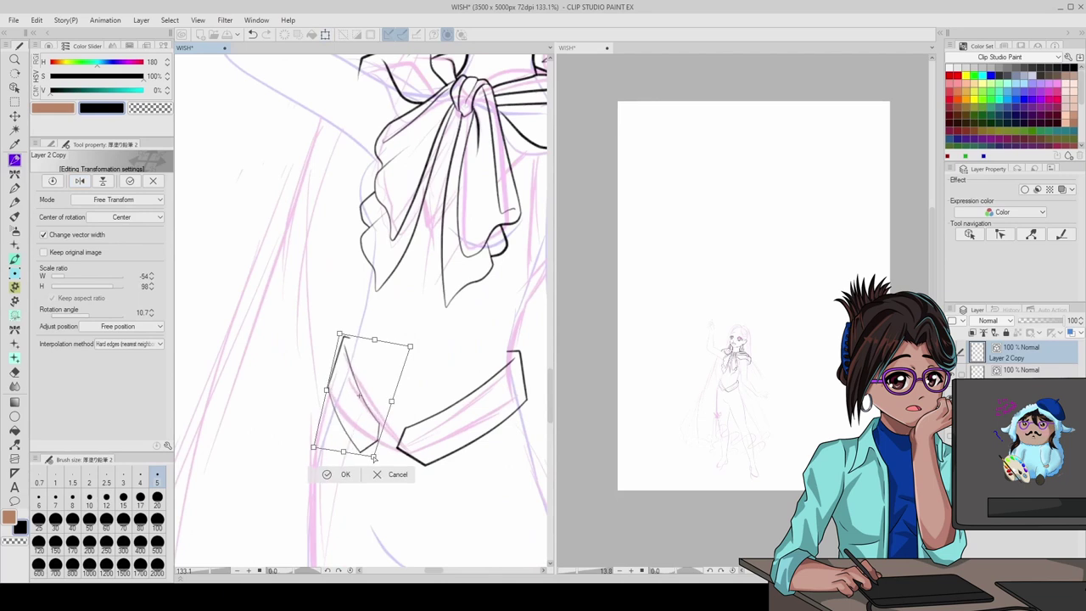
- Apply the mirrored belt copy at width -54, height 98 and 10.7° rotation, and nudge it along the girl's hip
{"action": "key", "text": "Return"}
{"action": "scroll", "coordinate": [364, 305], "scroll_direction": "up", "scroll_amount": 6}
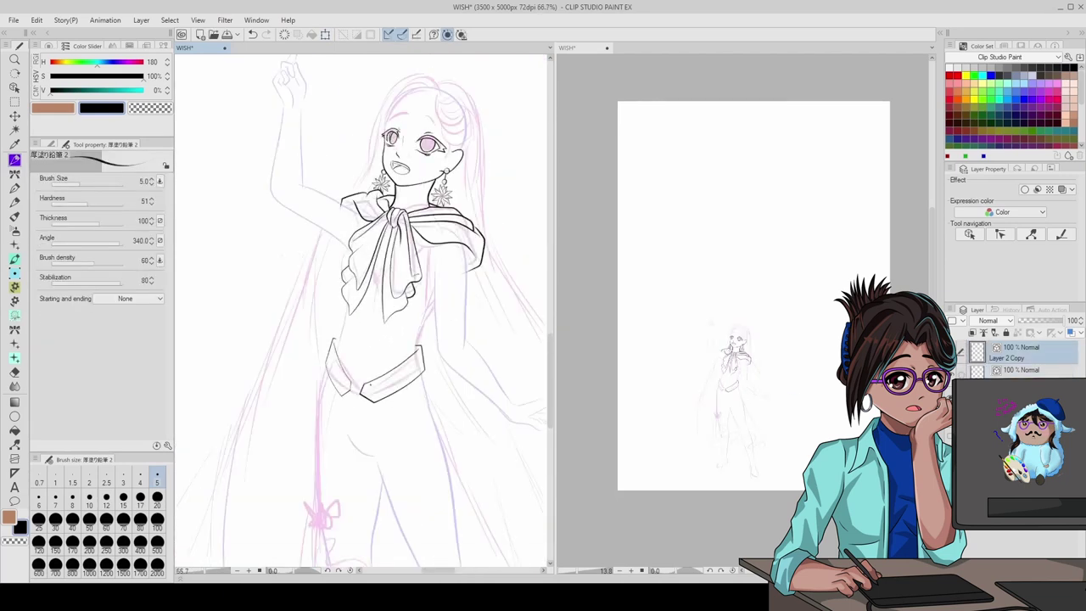
{"action": "key", "text": "ctrl+t"}
{"action": "left_click_drag", "start_coordinate": [359, 395], "coordinate": [364, 412]}
{"action": "key", "text": "Return"}
{"action": "scroll", "coordinate": [365, 306], "scroll_direction": "down", "scroll_amount": 4}
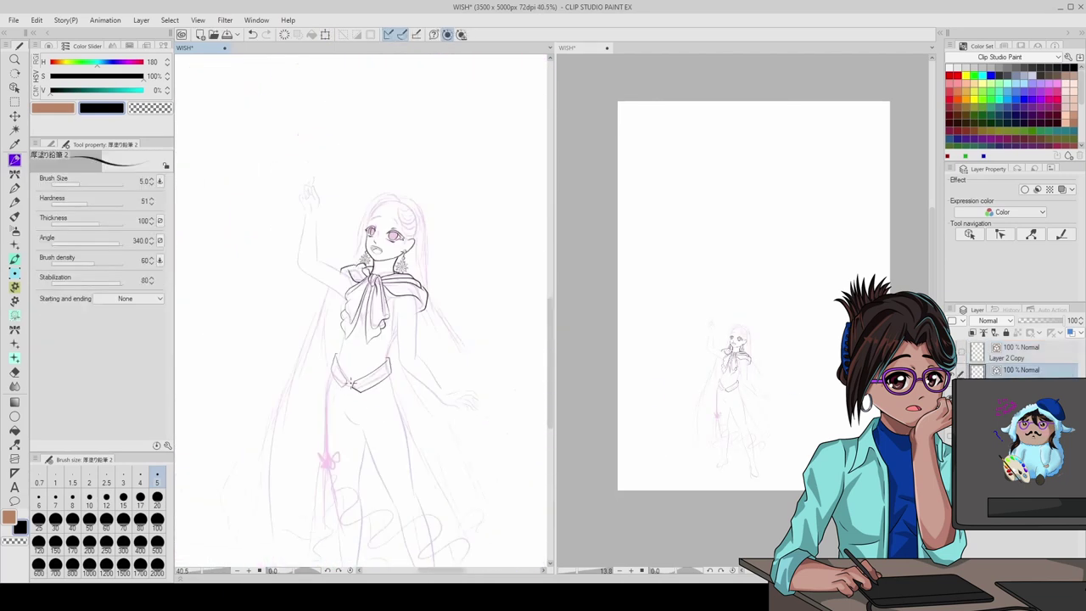
- Try shifting the inked belt with a transform, and remove the belt line art from the waist
{"action": "scroll", "coordinate": [365, 305], "scroll_direction": "up", "scroll_amount": 4}
{"action": "key", "text": "ctrl+t"}
{"action": "left_click_drag", "start_coordinate": [269, 280], "coordinate": [260, 281]}
{"action": "key", "text": "Return"}
{"action": "scroll", "coordinate": [365, 306], "scroll_direction": "down", "scroll_amount": 2}
{"action": "key", "text": "ctrl+z"}
{"action": "scroll", "coordinate": [365, 305], "scroll_direction": "down", "scroll_amount": 1}
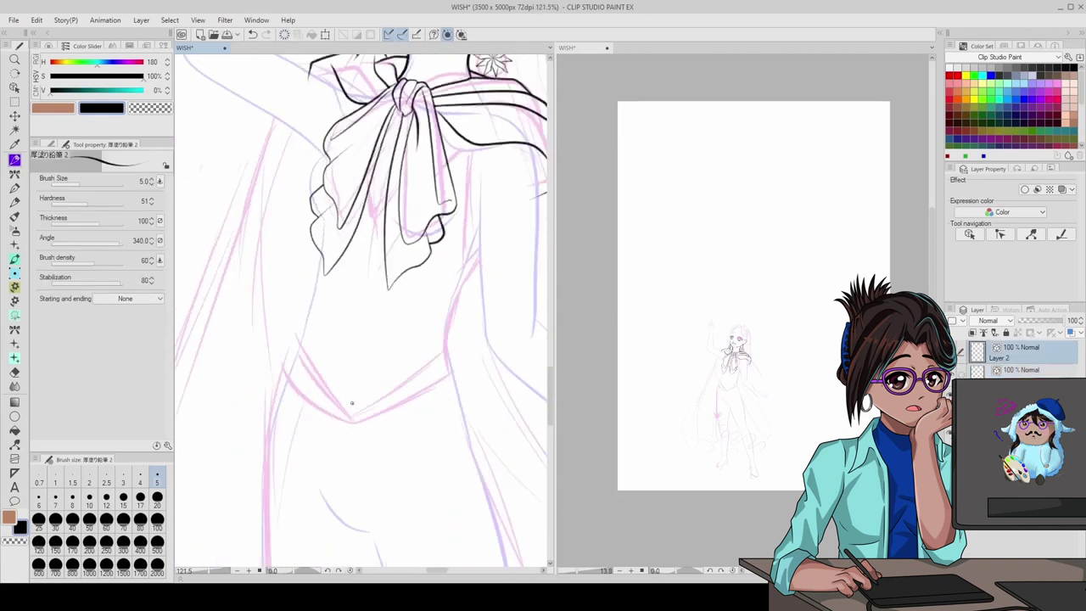
- Rough out a pointed two-part belt around the girl's waist in cyan on a new layer, using the G-pen at size 15
{"action": "key", "text": "p"}
{"action": "scroll", "coordinate": [365, 305], "scroll_direction": "up", "scroll_amount": 2}
{"action": "left_click", "coordinate": [1018, 370]}
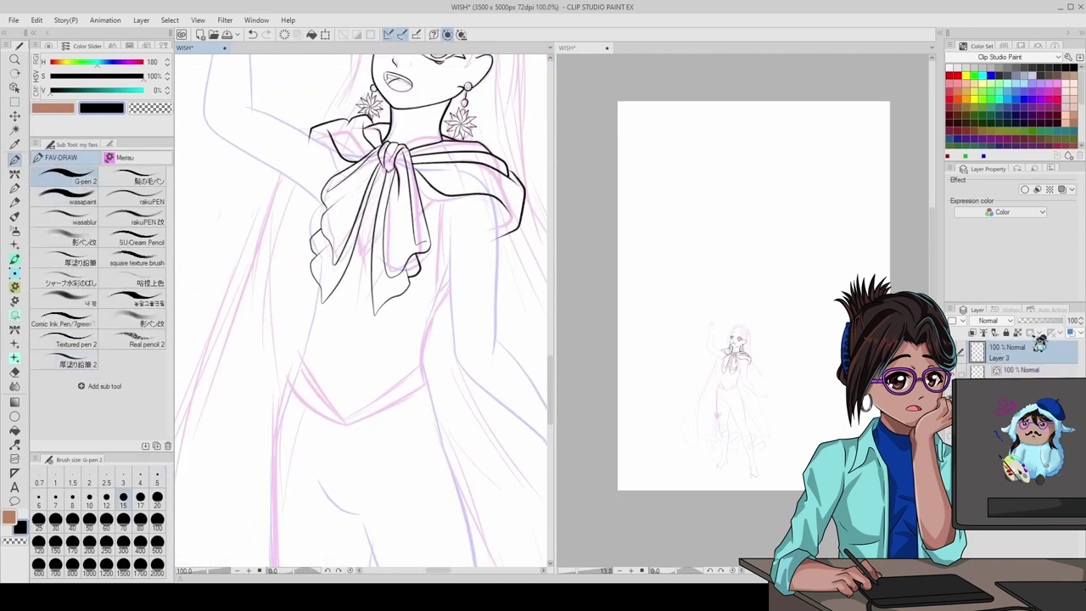
{"action": "left_click", "coordinate": [142, 90]}
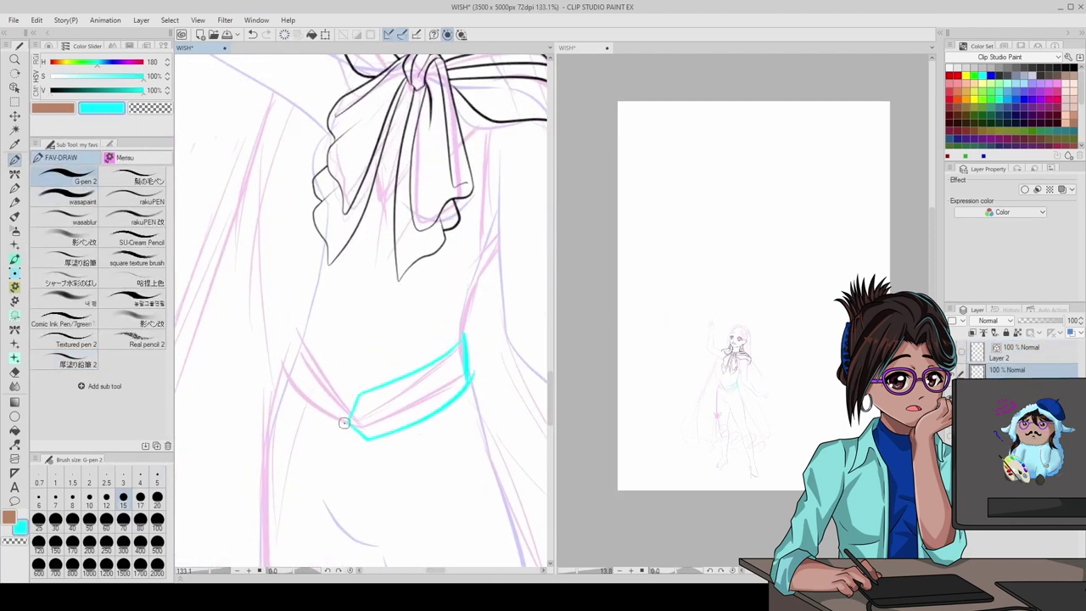
{"action": "key", "text": "ctrl+z"}
{"action": "key", "text": "ctrl+z"}
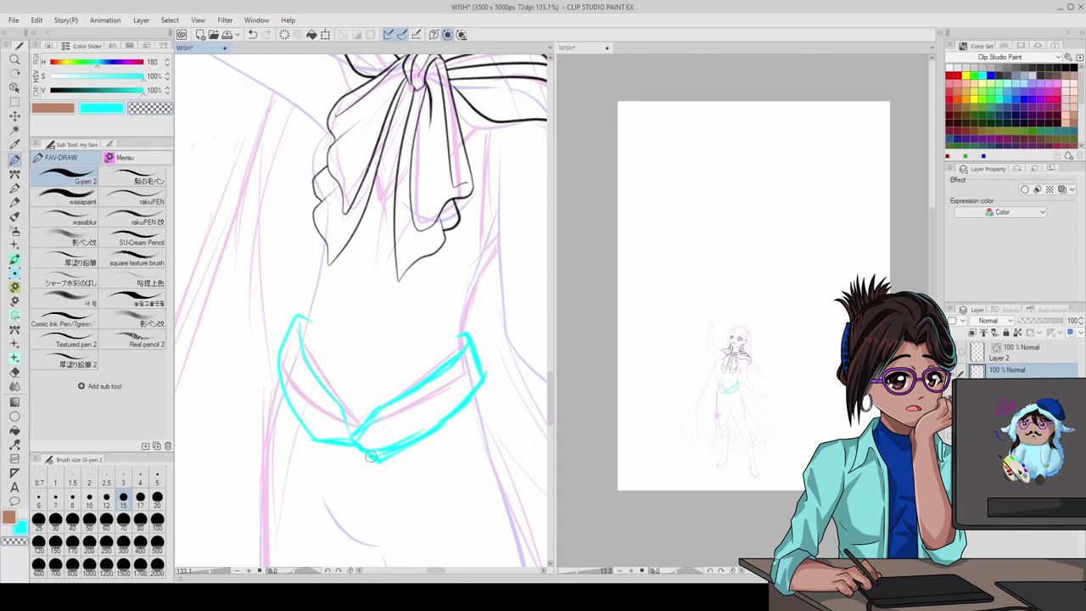
- Remove the longer half of the cyan belt and transform the shorter half to fit the hip
{"action": "scroll", "coordinate": [354, 134], "scroll_direction": "down", "scroll_amount": 4}
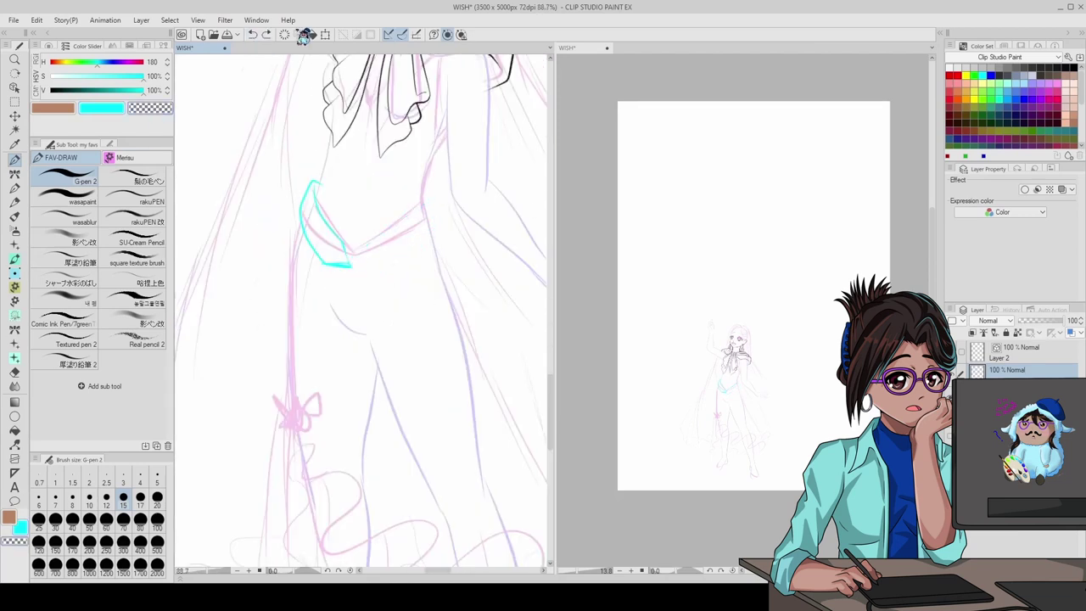
{"action": "left_click", "coordinate": [304, 38]}
{"action": "scroll", "coordinate": [365, 254], "scroll_direction": "up", "scroll_amount": 3}
{"action": "left_click_drag", "start_coordinate": [339, 169], "coordinate": [348, 183]}
{"action": "key", "text": "Return"}
{"action": "scroll", "coordinate": [228, 398], "scroll_direction": "up", "scroll_amount": 2}
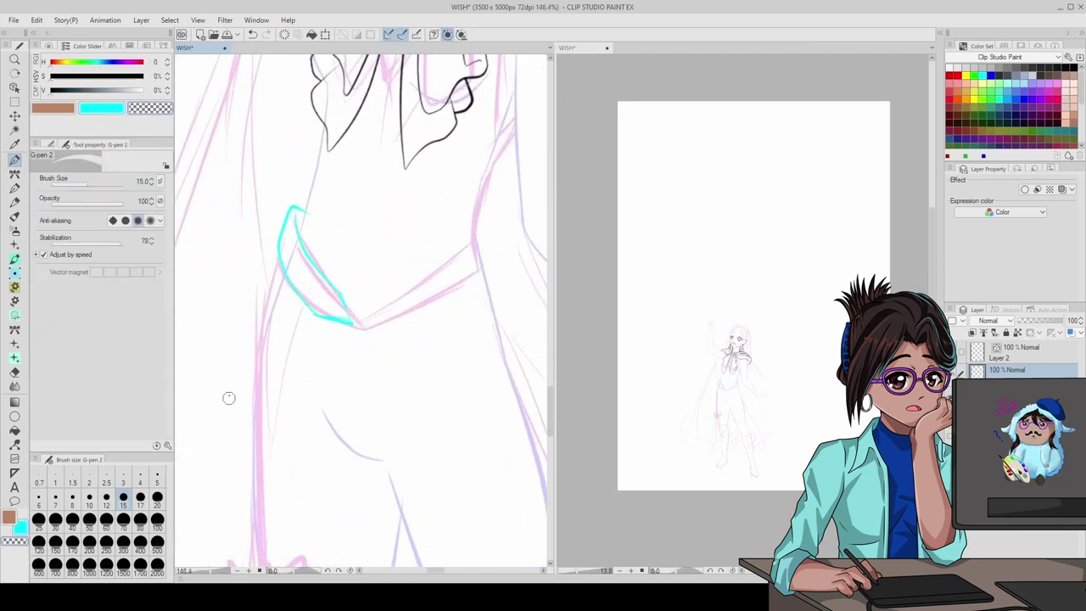
- Redraw the longer half of the cyan belt with the G-pen at size 15 and trim its lower tip with the Hard eraser
{"action": "left_click_drag", "start_coordinate": [355, 323], "coordinate": [386, 298]}
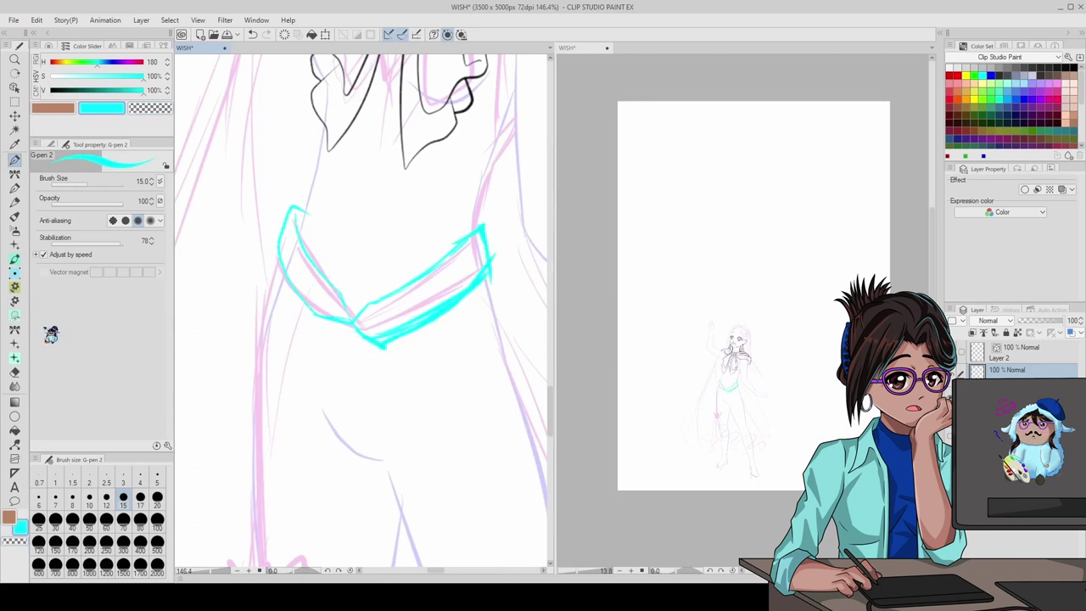
{"action": "key", "text": "b"}
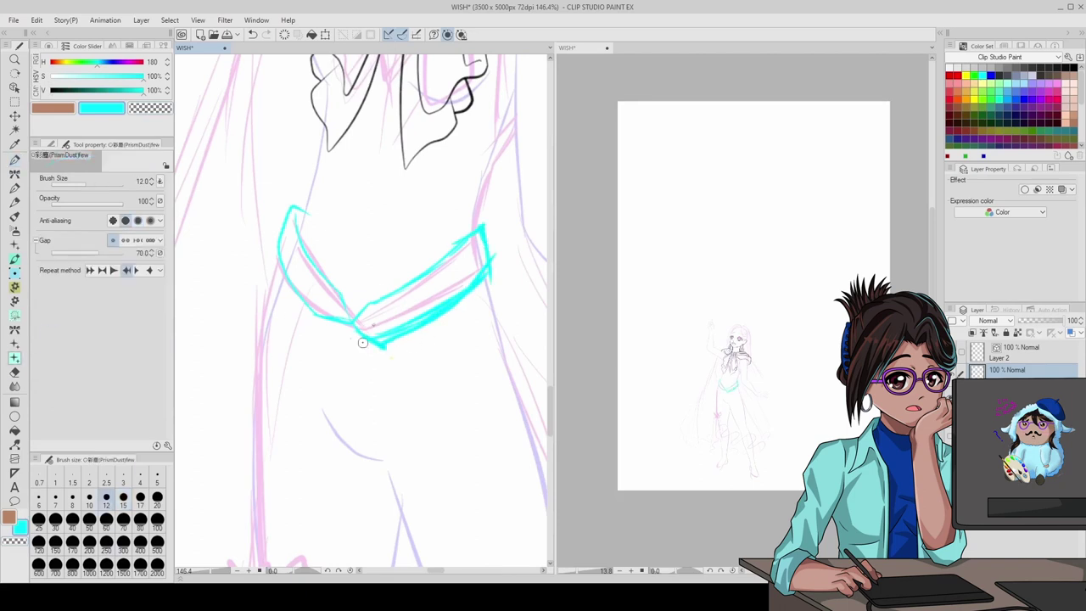
{"action": "left_click", "coordinate": [16, 371]}
{"action": "key", "text": "b"}
{"action": "mouse_move", "coordinate": [356, 327]}
{"action": "left_mouse_down"}
{"action": "mouse_move", "coordinate": [382, 327]}
{"action": "mouse_move", "coordinate": [480, 278]}
{"action": "left_mouse_up"}
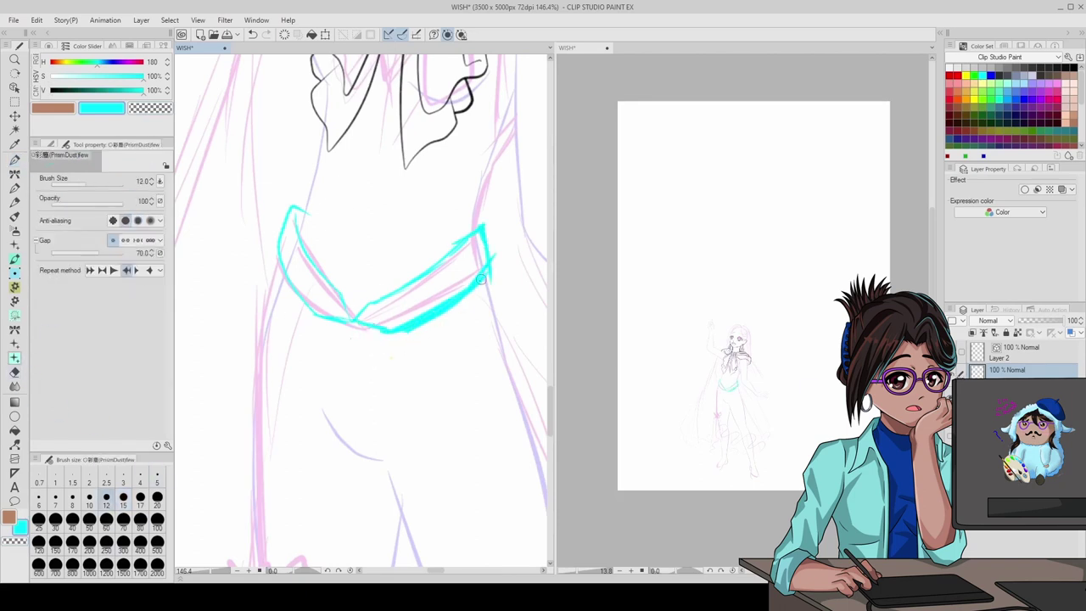
{"action": "left_click", "coordinate": [17, 372]}
{"action": "scroll", "coordinate": [345, 342], "scroll_direction": "down", "scroll_amount": 3}
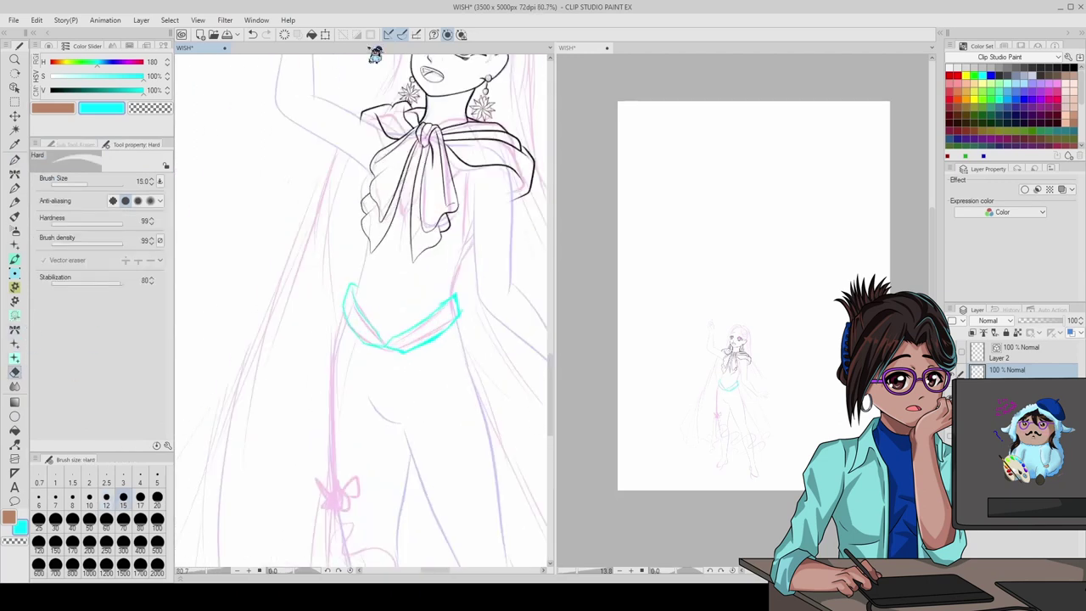
{"action": "scroll", "coordinate": [402, 302], "scroll_direction": "up", "scroll_amount": 3}
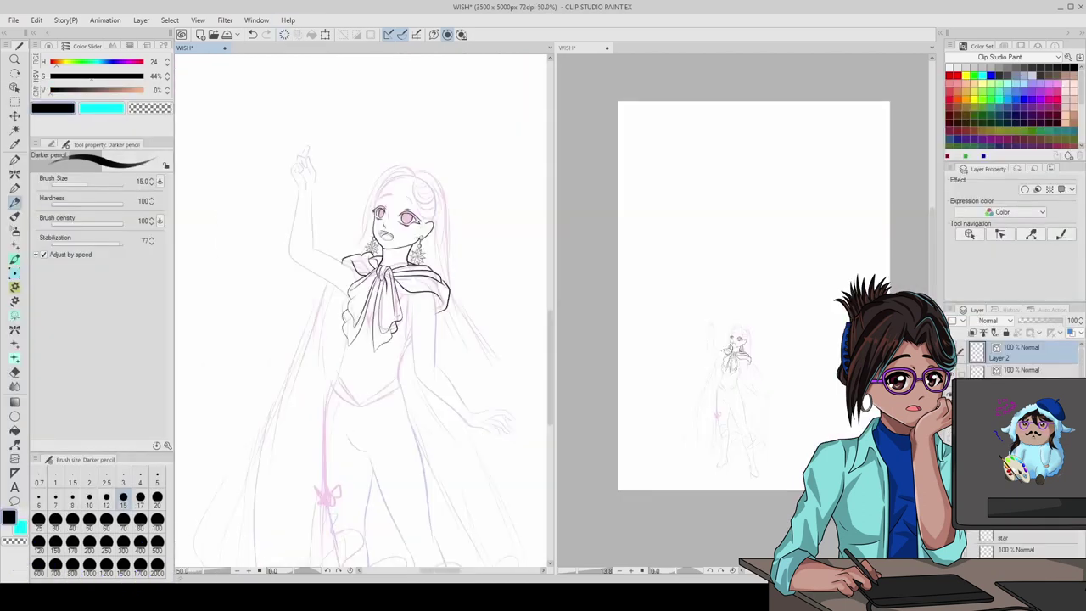
- Sketch a banded belt across the girl's waist with sash lines hanging down the thigh in dark teal, using the G-pen at size 12
{"action": "key", "text": "e"}
{"action": "key", "text": "ctrl+minus"}
{"action": "key", "text": "ctrl+alt+0"}
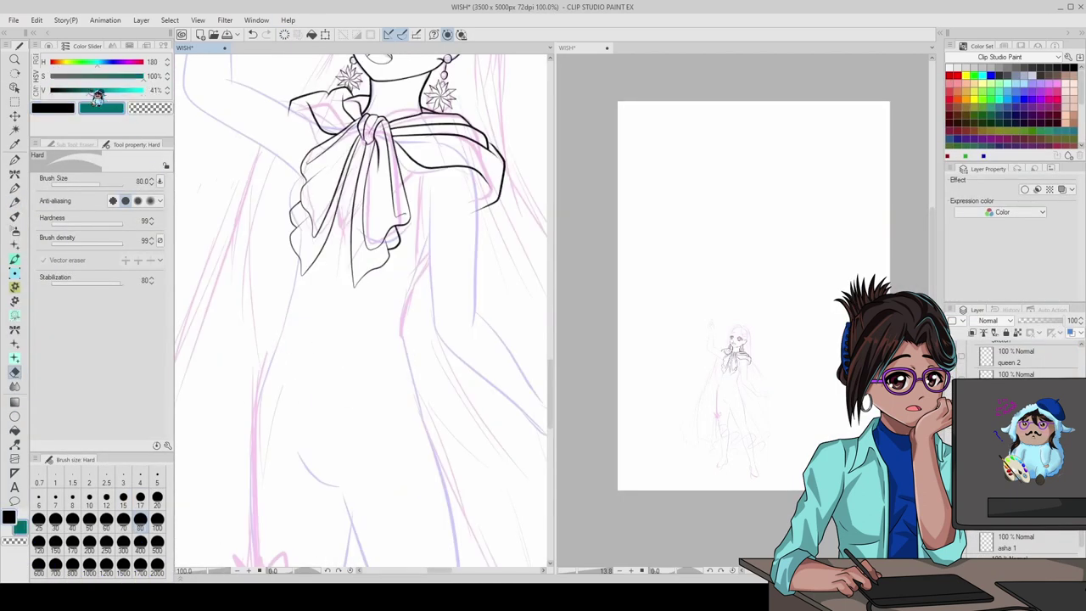
{"action": "key", "text": "p"}
{"action": "left_click", "coordinate": [106, 498]}
{"action": "left_click_drag", "start_coordinate": [303, 354], "coordinate": [399, 333]}
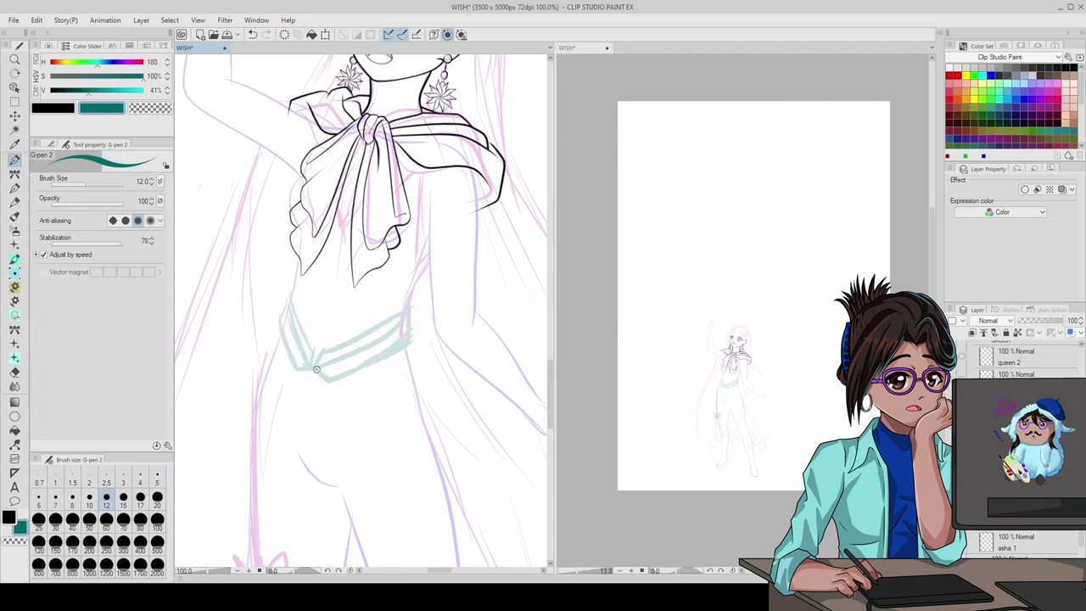
{"action": "left_click_drag", "start_coordinate": [319, 516], "coordinate": [366, 380]}
{"action": "key", "text": "ctrl+minus"}
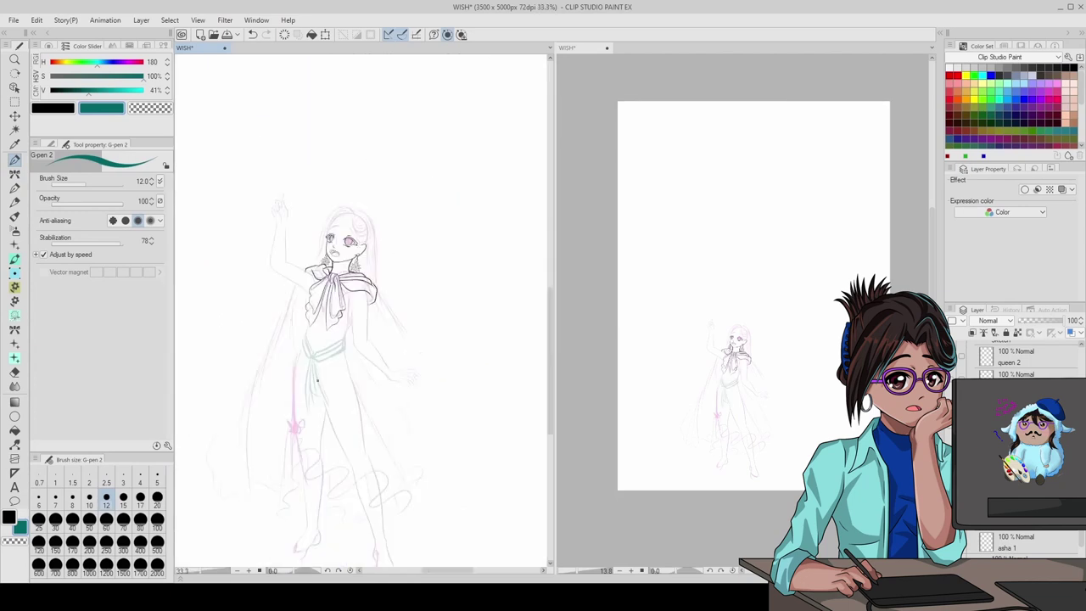
- Ink the outline of the belt's longer half in black over the teal sketch, using the Darker pencil at size 5
{"action": "scroll", "coordinate": [318, 334], "scroll_direction": "up", "scroll_amount": 5}
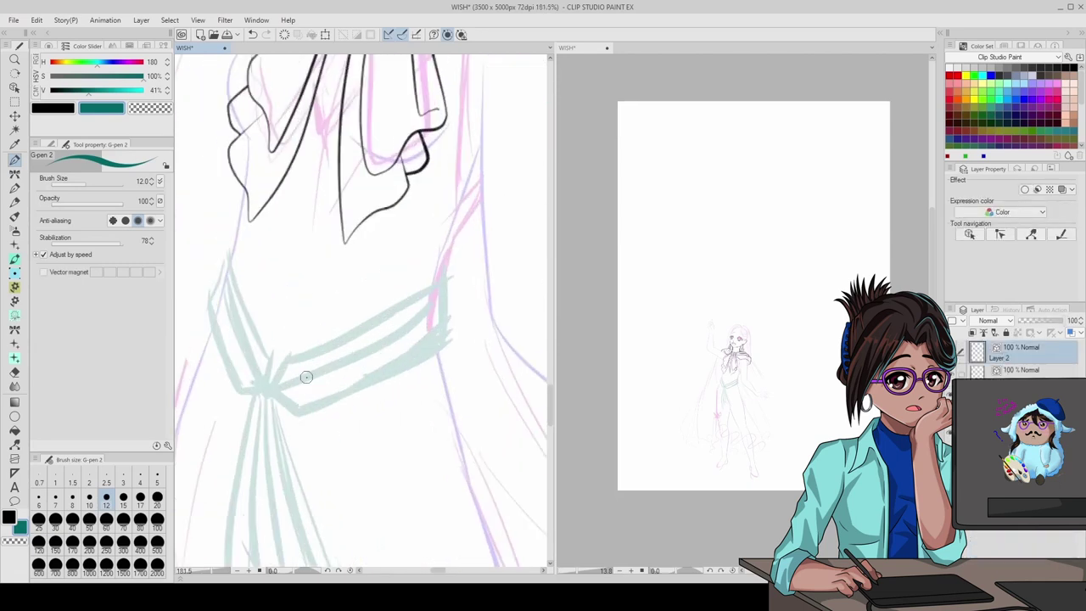
{"action": "left_click", "coordinate": [77, 343]}
{"action": "left_click", "coordinate": [15, 201]}
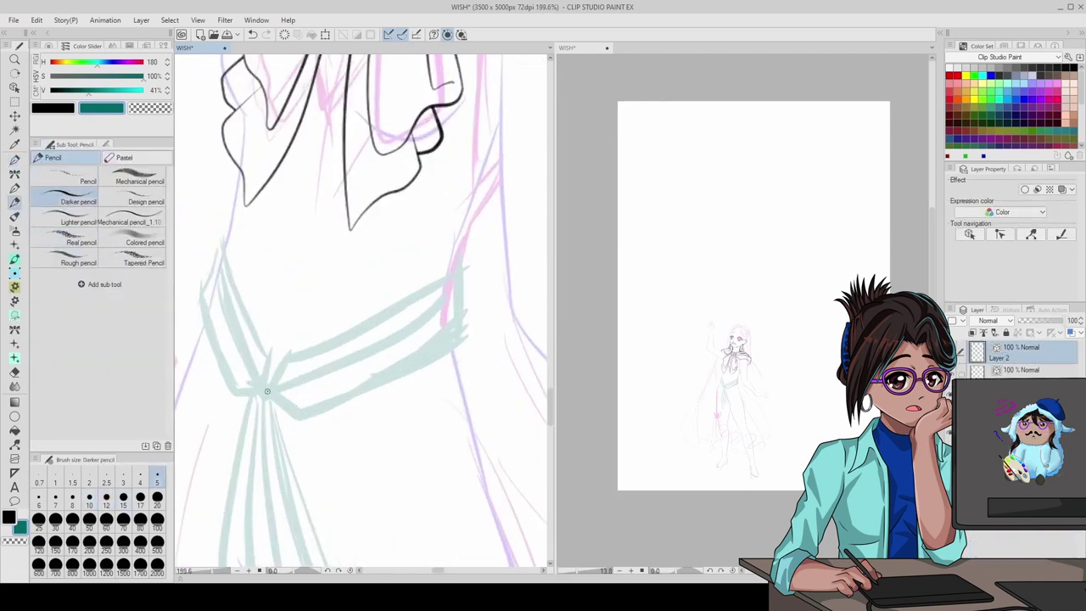
{"action": "left_click_drag", "start_coordinate": [267, 391], "coordinate": [284, 357]}
{"action": "key", "text": "x"}
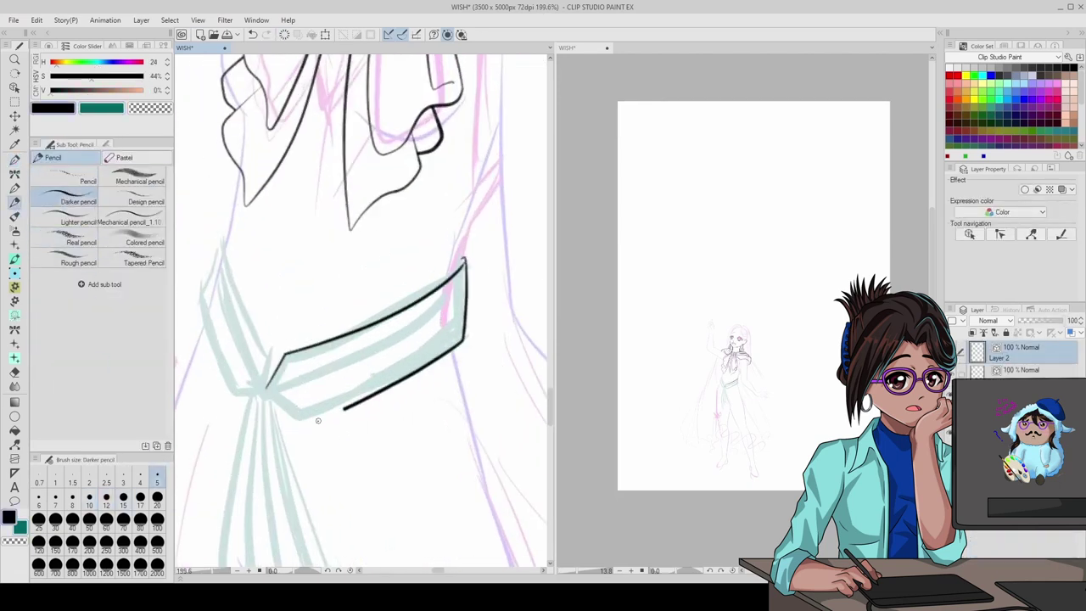
{"action": "left_click", "coordinate": [253, 35]}
{"action": "scroll", "coordinate": [205, 272], "scroll_direction": "down", "scroll_amount": 5}
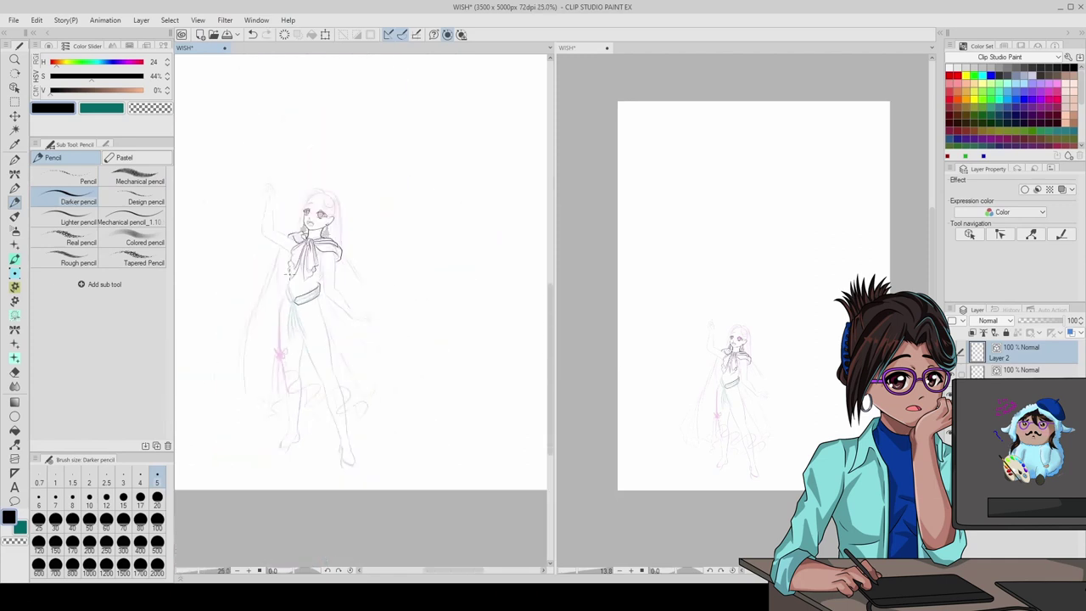
- Ink the belt's shorter half in black and clean up where both halves meet with the Hard eraser at size 3
{"action": "scroll", "coordinate": [254, 304], "scroll_direction": "up", "scroll_amount": 4}
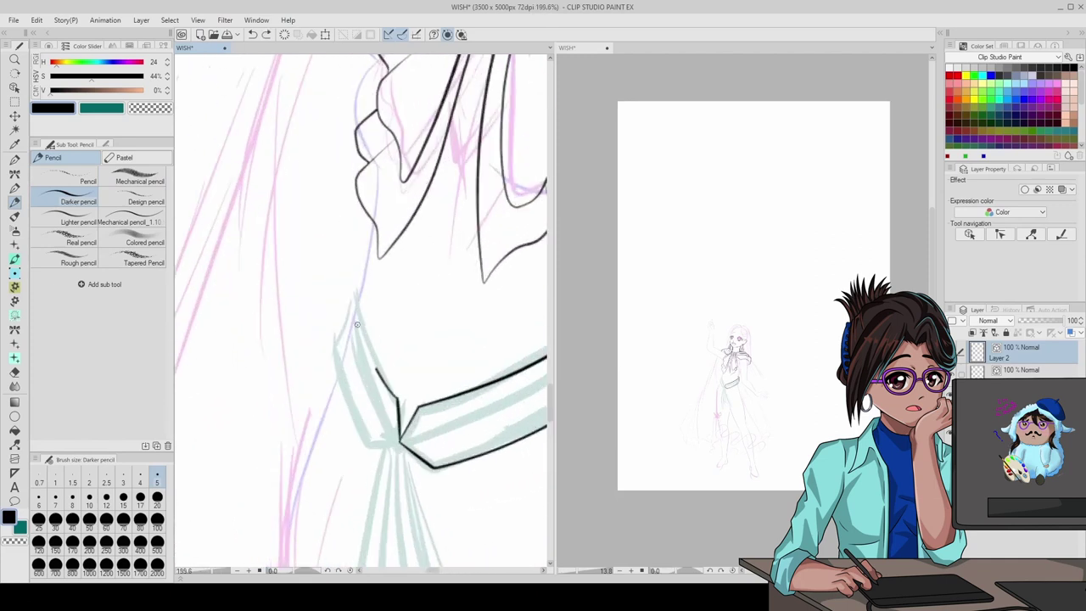
{"action": "scroll", "coordinate": [373, 382], "scroll_direction": "up", "scroll_amount": 3}
{"action": "key", "text": "y"}
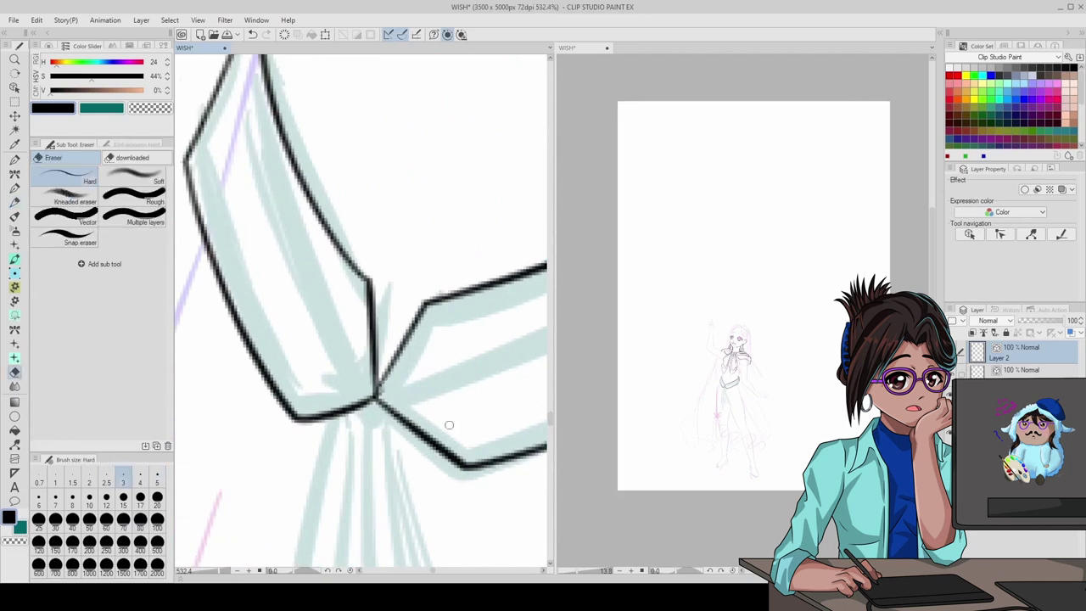
{"action": "scroll", "coordinate": [334, 334], "scroll_direction": "down", "scroll_amount": 3}
{"action": "scroll", "coordinate": [335, 334], "scroll_direction": "down", "scroll_amount": 5}
{"action": "scroll", "coordinate": [356, 267], "scroll_direction": "up", "scroll_amount": 4}
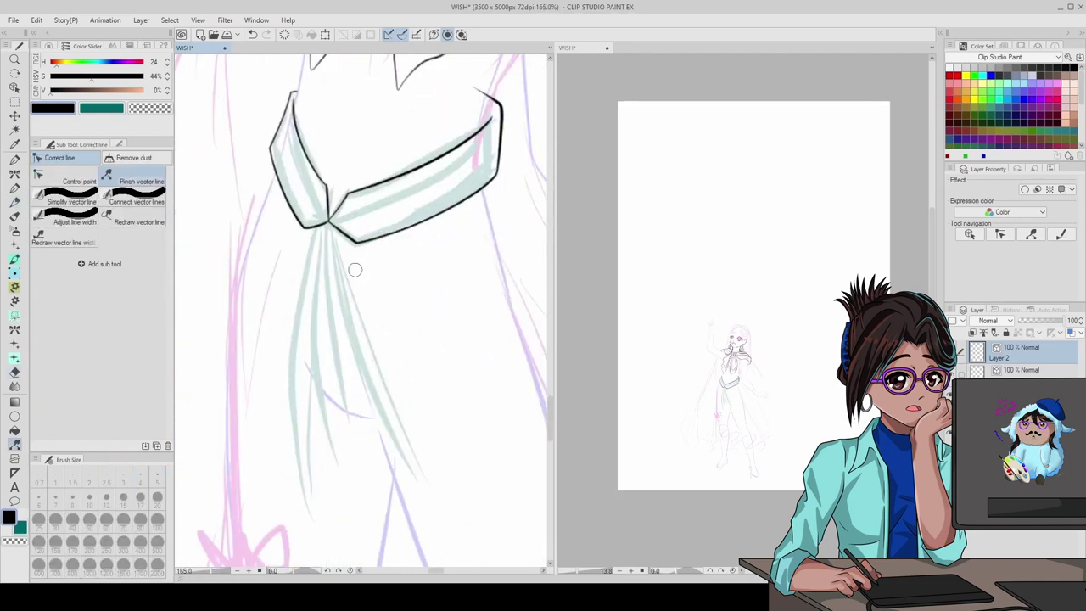
- Ink the hanging sash below the belt with flowing side lines and a wavy hem, using the Darker pencil at size 5
{"action": "key", "text": "p"}
{"action": "key", "text": "p"}
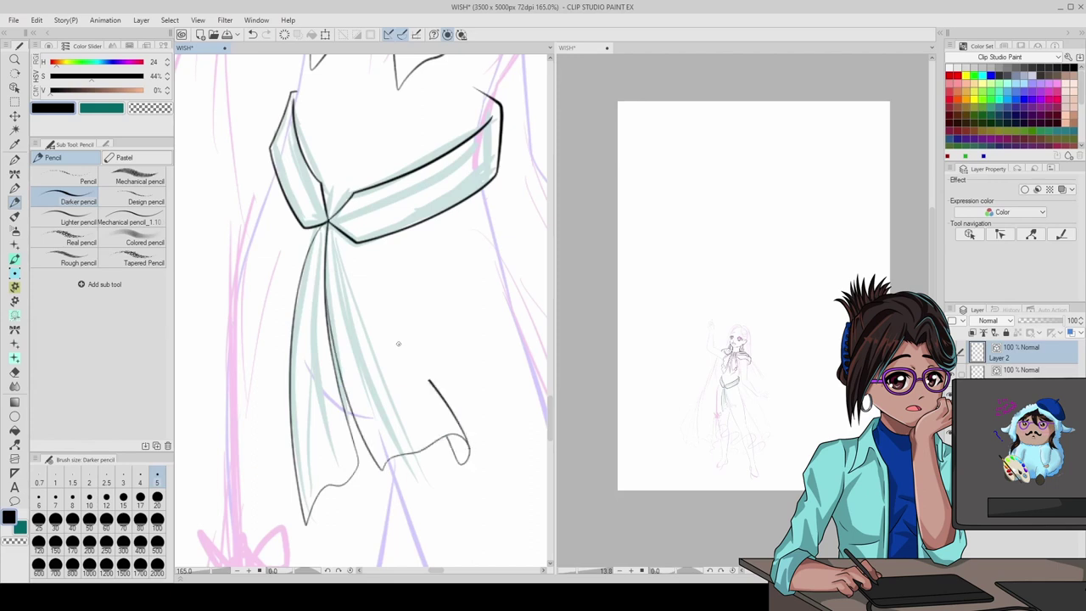
{"action": "scroll", "coordinate": [406, 449], "scroll_direction": "down", "scroll_amount": 4}
{"action": "scroll", "coordinate": [317, 472], "scroll_direction": "up", "scroll_amount": 5}
{"action": "mouse_move", "coordinate": [335, 475]}
{"action": "left_mouse_down"}
{"action": "mouse_move", "coordinate": [418, 434]}
{"action": "mouse_move", "coordinate": [522, 361]}
{"action": "left_mouse_up"}
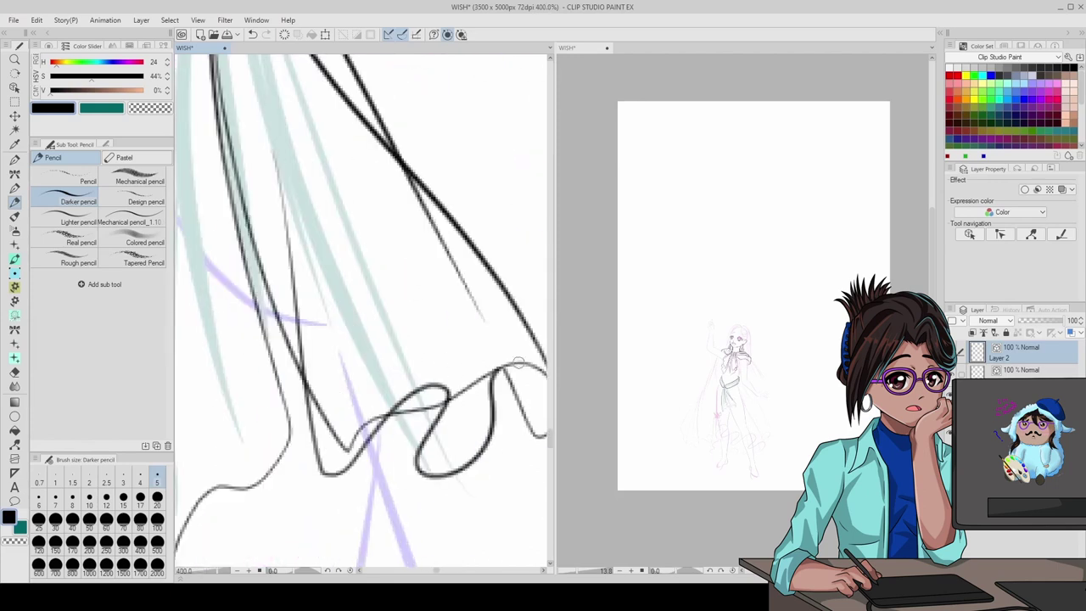
- Erase the overlapping lines at the sash's wavy hem and redraw its inner fold line with the Darker pencil
{"action": "key", "text": "e"}
{"action": "left_click", "coordinate": [441, 399]}
{"action": "left_click", "coordinate": [300, 280]}
{"action": "key", "text": "p"}
{"action": "left_click_drag", "start_coordinate": [301, 141], "coordinate": [393, 415]}
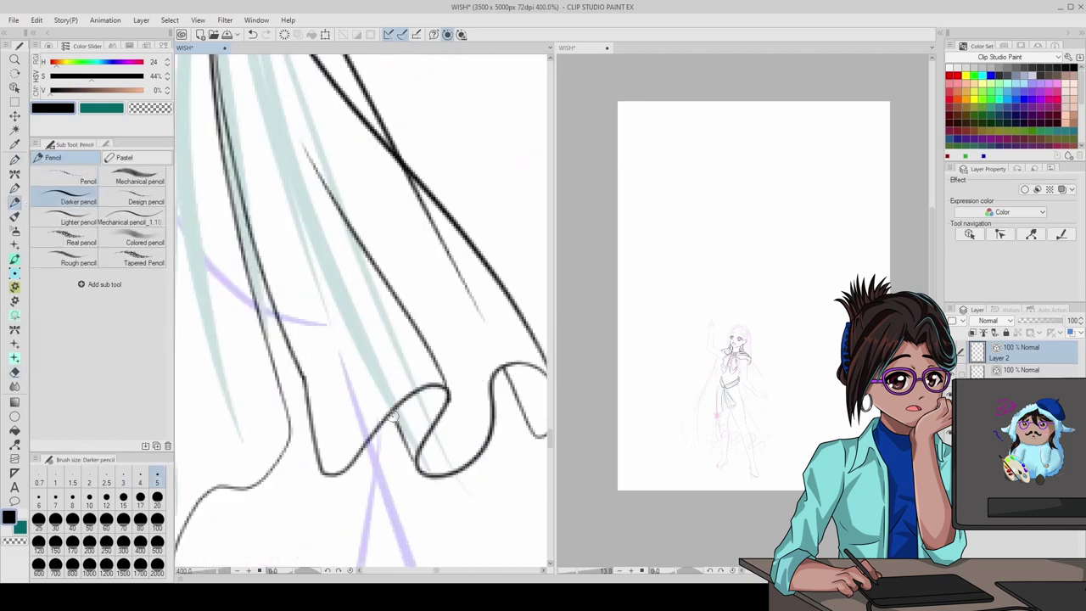
{"action": "key", "text": "e"}
{"action": "left_click", "coordinate": [411, 223]}
{"action": "scroll", "coordinate": [411, 223], "scroll_direction": "down", "scroll_amount": 4}
{"action": "scroll", "coordinate": [323, 340], "scroll_direction": "up", "scroll_amount": 3}
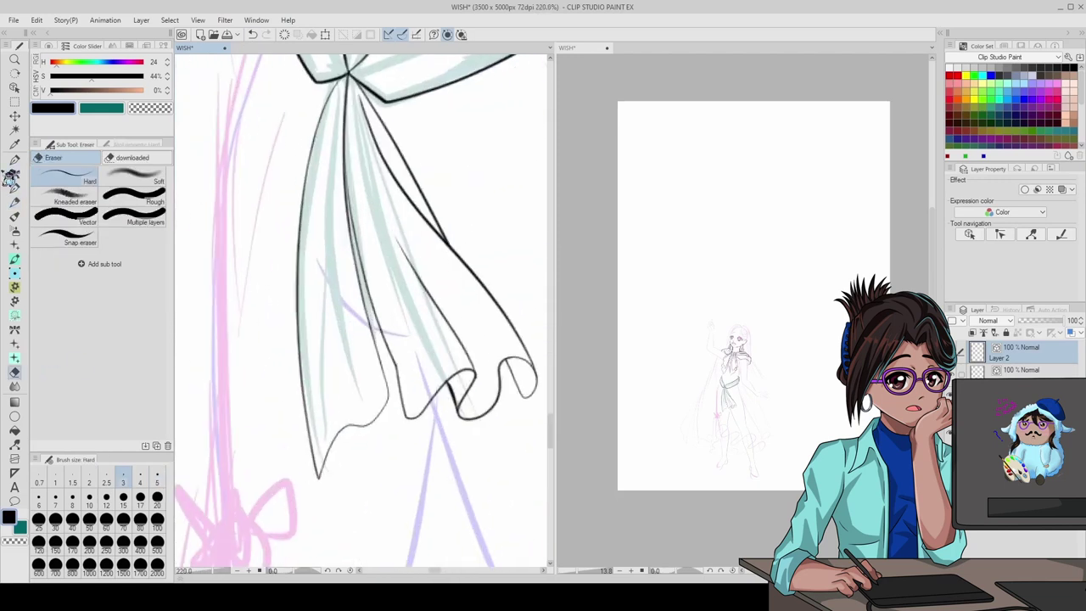
- Add further fold lines to the hanging sash with the Darker pencil
{"action": "key", "text": "p"}
{"action": "left_click_drag", "start_coordinate": [320, 244], "coordinate": [345, 435]}
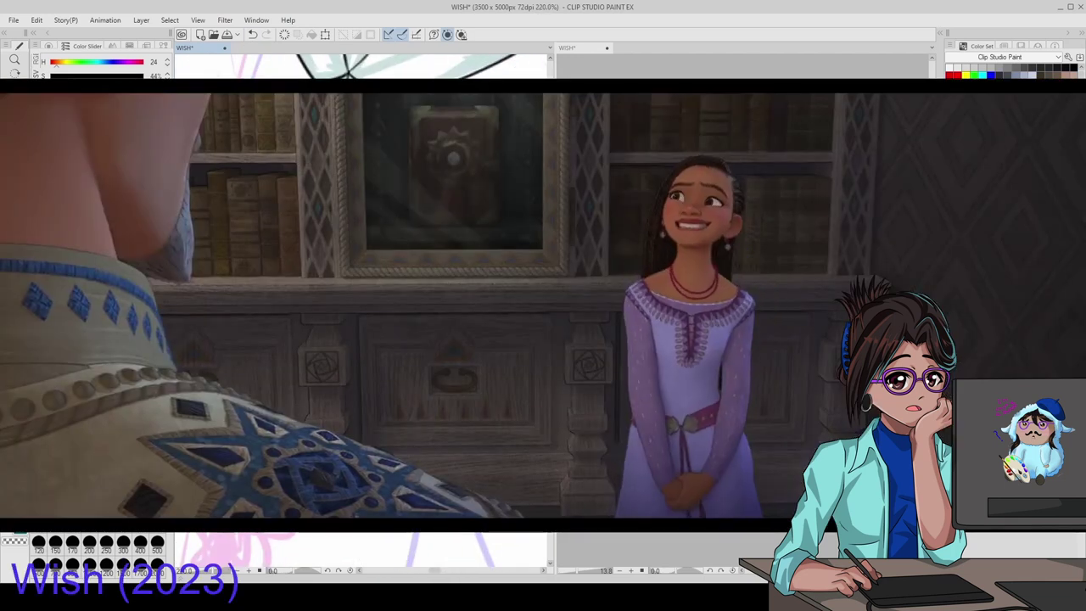
{"action": "scroll", "coordinate": [362, 305], "scroll_direction": "down", "scroll_amount": 2}
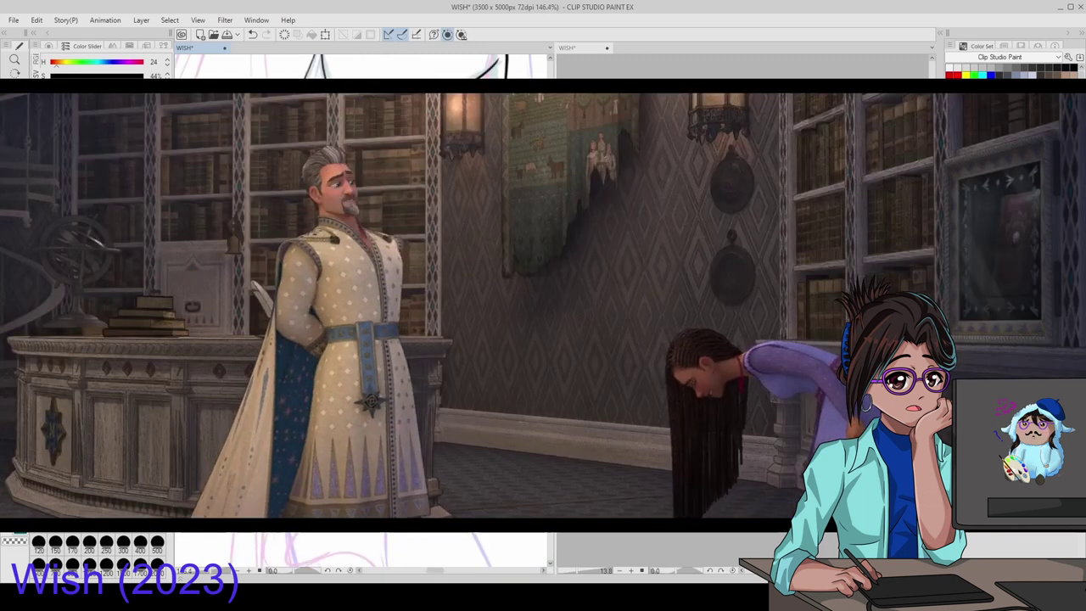
{"action": "scroll", "coordinate": [362, 306], "scroll_direction": "down", "scroll_amount": 2}
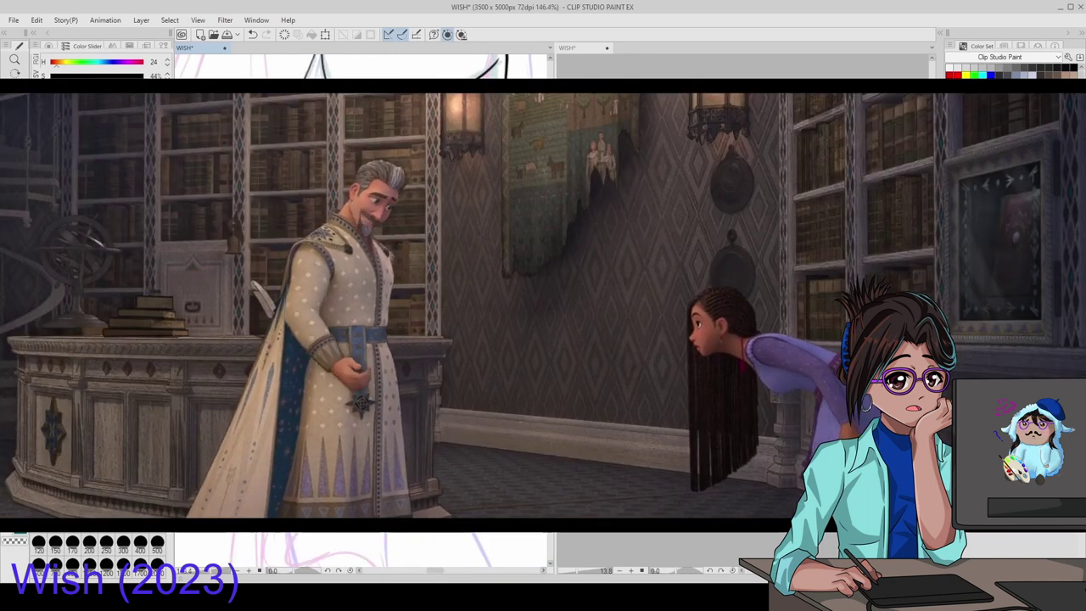
{"action": "scroll", "coordinate": [362, 305], "scroll_direction": "up", "scroll_amount": 2}
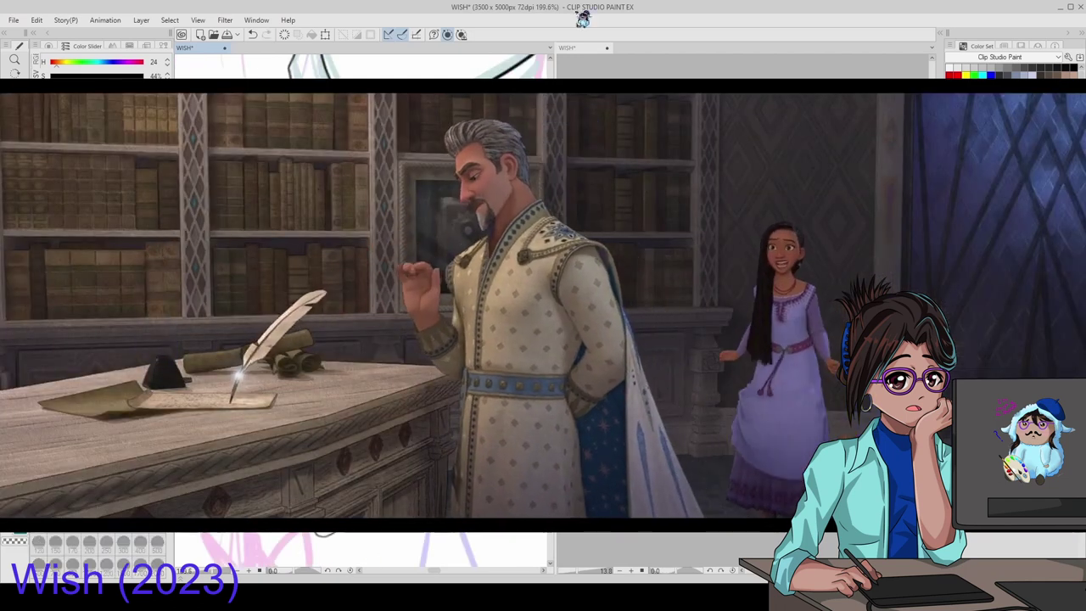
{"action": "scroll", "coordinate": [382, 438], "scroll_direction": "up", "scroll_amount": 2}
{"action": "scroll", "coordinate": [382, 438], "scroll_direction": "down", "scroll_amount": 5}
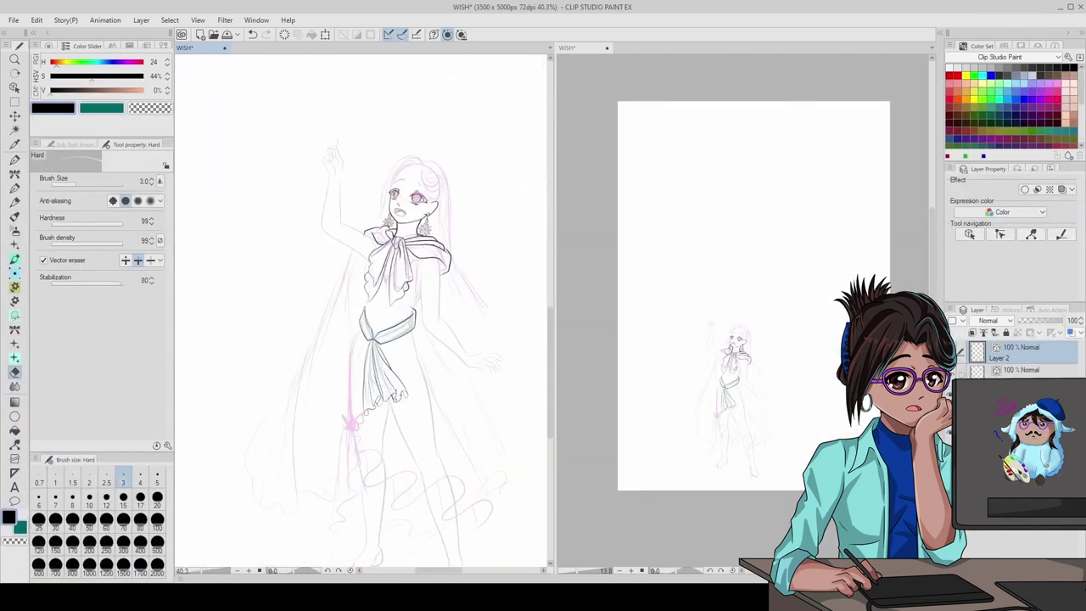
- Select the hanging sash's vector lines with the Object tool and scale them down below the belt
{"action": "key", "text": "o"}
{"action": "left_click", "coordinate": [383, 356]}
{"action": "scroll", "coordinate": [384, 356], "scroll_direction": "up", "scroll_amount": 3}
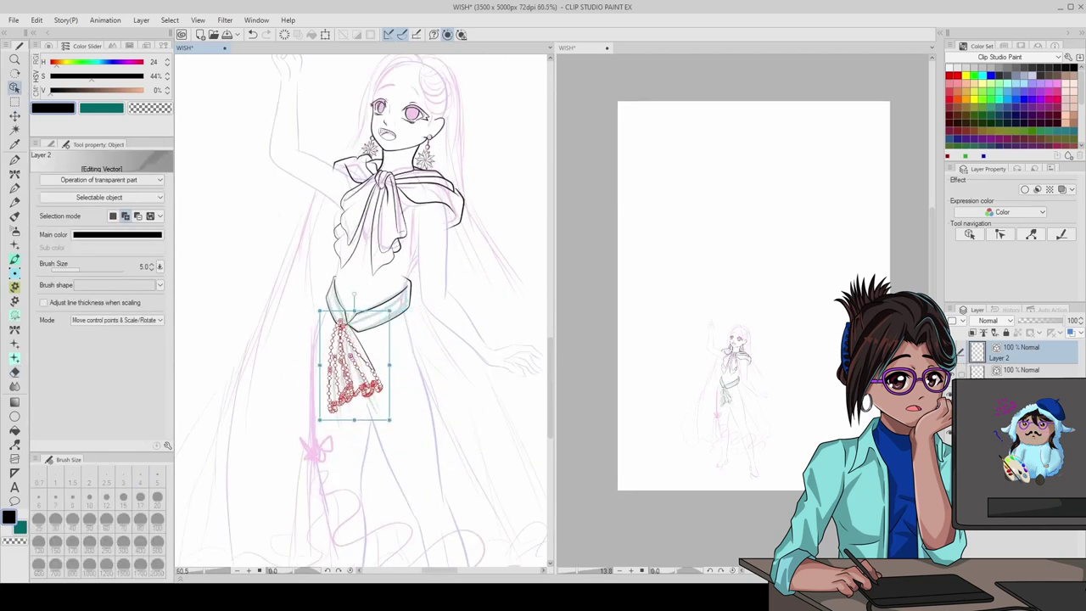
{"action": "scroll", "coordinate": [342, 303], "scroll_direction": "up", "scroll_amount": 2}
- Ink the torso contours down both sides to the belt with the Darker pencil at size 5 and trim stray ends
{"action": "scroll", "coordinate": [342, 304], "scroll_direction": "down", "scroll_amount": 4}
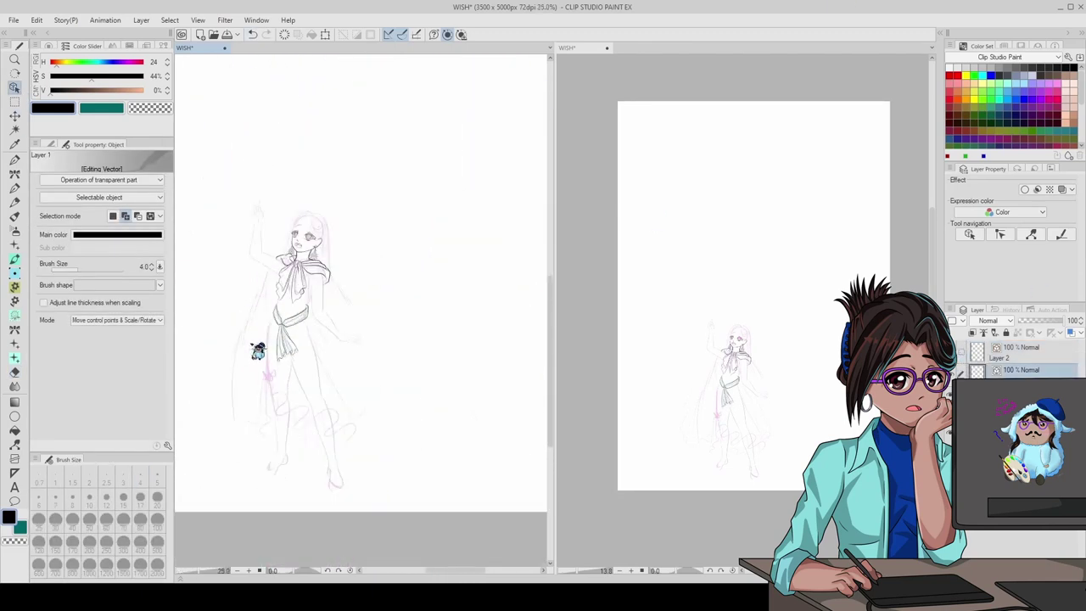
{"action": "scroll", "coordinate": [342, 303], "scroll_direction": "up", "scroll_amount": 3}
{"action": "key", "text": "p"}
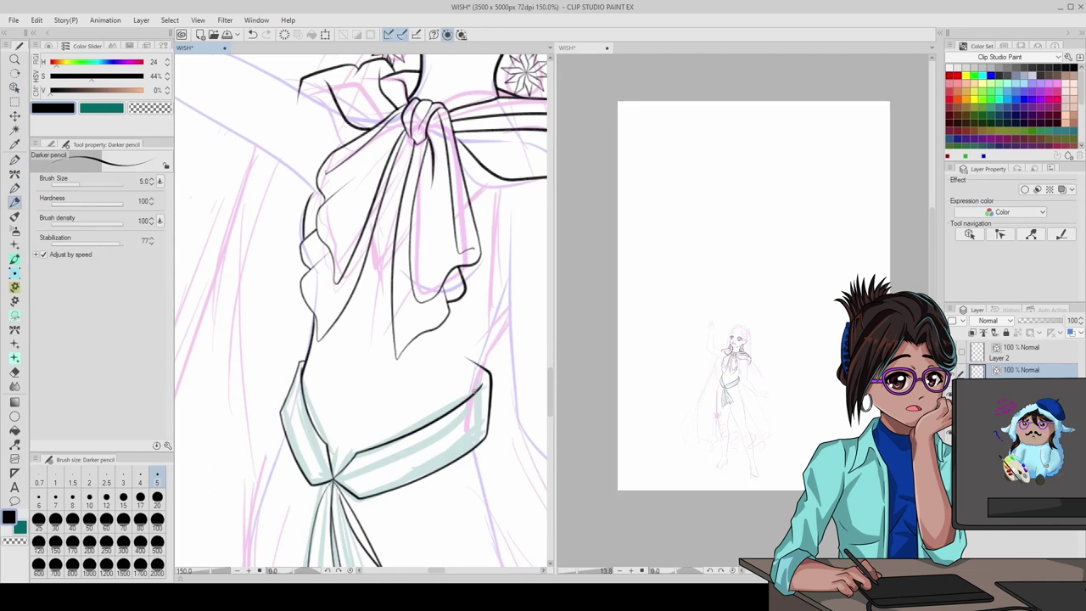
{"action": "key", "text": "e"}
{"action": "key", "text": "alt+bracketright"}
{"action": "scroll", "coordinate": [468, 356], "scroll_direction": "down", "scroll_amount": 2}
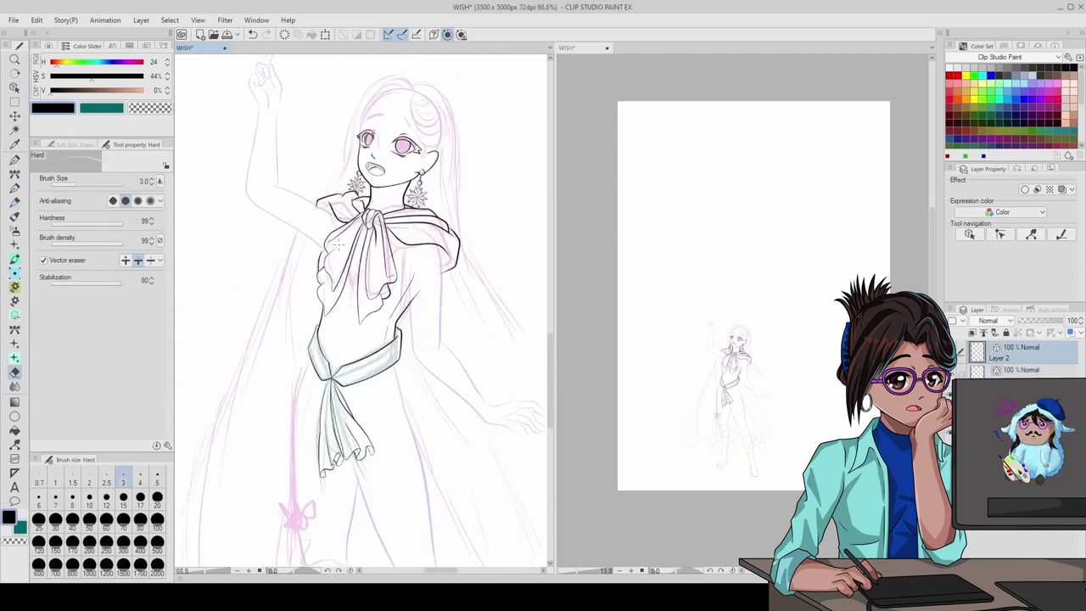
- Ink the zigzag trim on the bodice between the bow's tails with the Darker pencil at size 5
{"action": "scroll", "coordinate": [471, 361], "scroll_direction": "up", "scroll_amount": 2}
{"action": "key", "text": "p"}
{"action": "left_click_drag", "start_coordinate": [354, 292], "coordinate": [344, 348]}
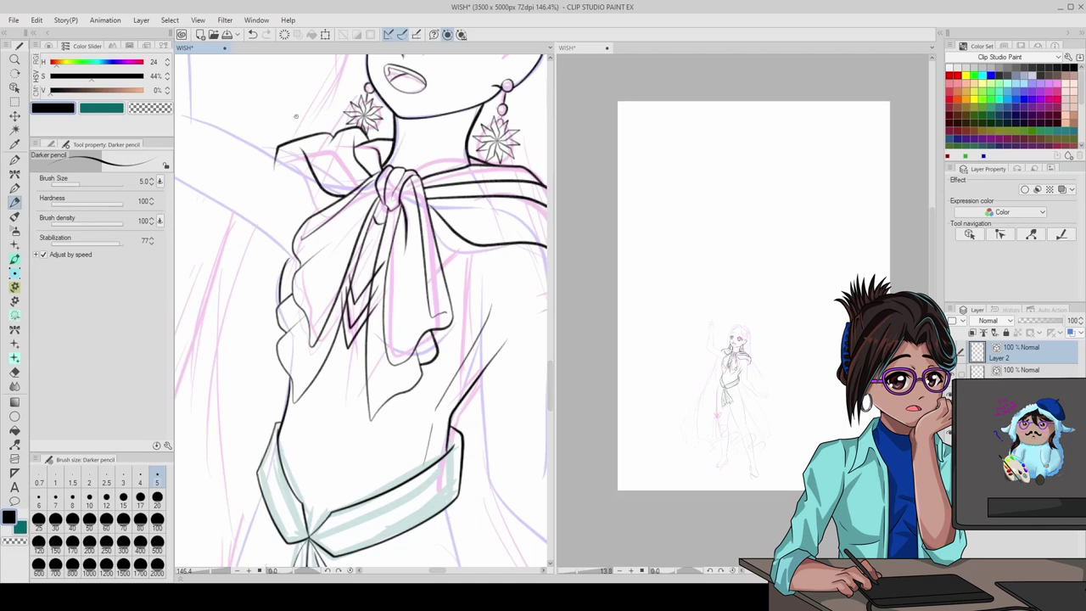
{"action": "key", "text": "e"}
- Ink small curved bands just below the bow's knot and trim them with the Hard eraser at size 3
{"action": "scroll", "coordinate": [344, 277], "scroll_direction": "up", "scroll_amount": 2}
{"action": "key", "text": "p"}
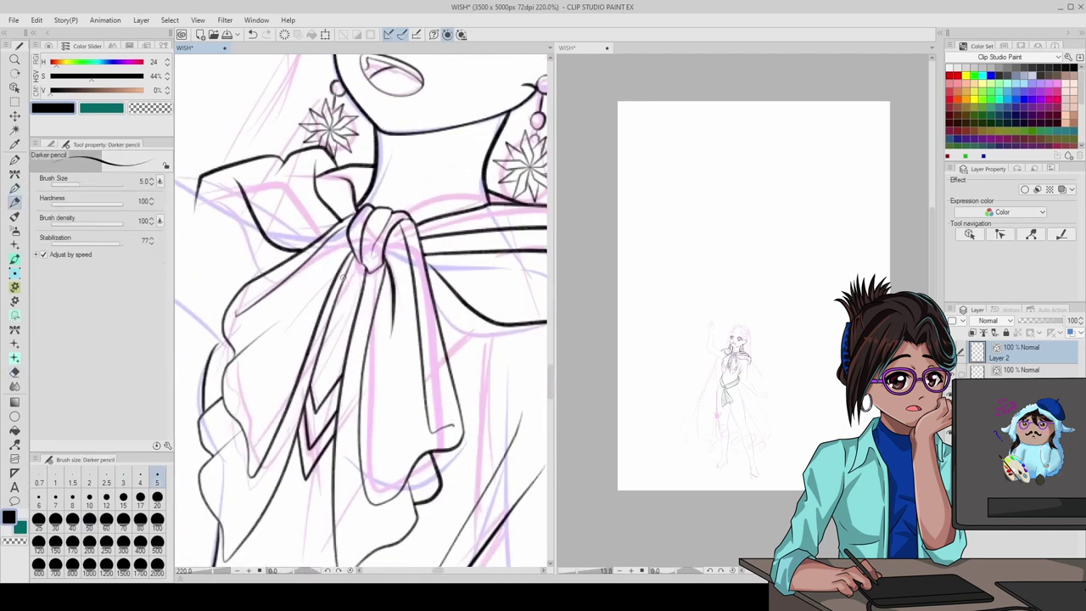
{"action": "left_click_drag", "start_coordinate": [342, 285], "coordinate": [366, 282]}
{"action": "key", "text": "e"}
{"action": "key", "text": "p"}
{"action": "key", "text": "p"}
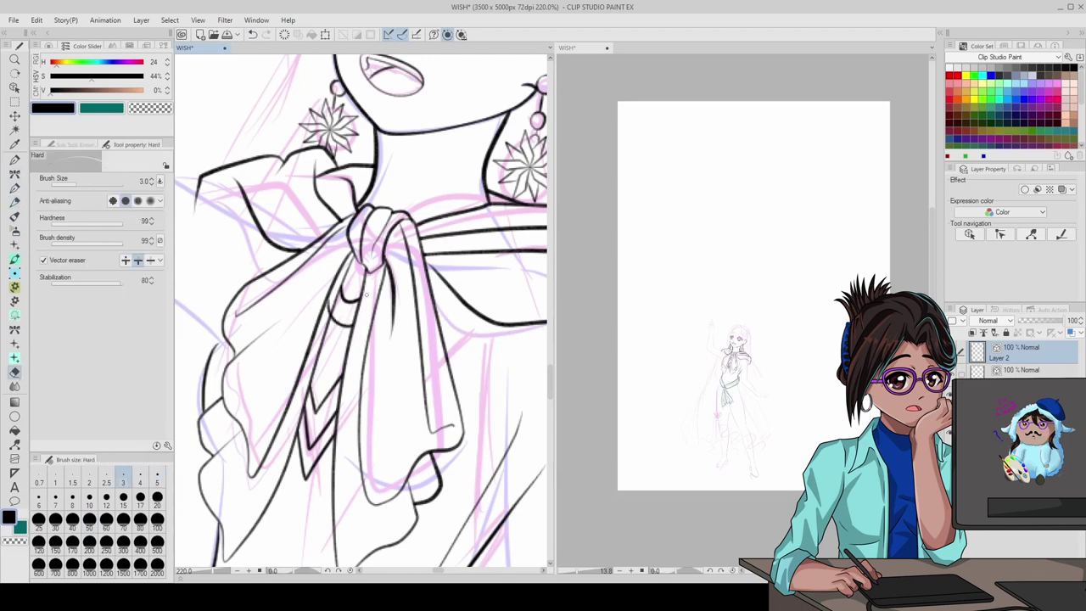
- Ink the bodice's side line from under the cape collar down to the belt on Layer 1, using the Darker pencil at size 5
{"action": "scroll", "coordinate": [356, 280], "scroll_direction": "down", "scroll_amount": 4}
{"action": "scroll", "coordinate": [378, 244], "scroll_direction": "up", "scroll_amount": 3}
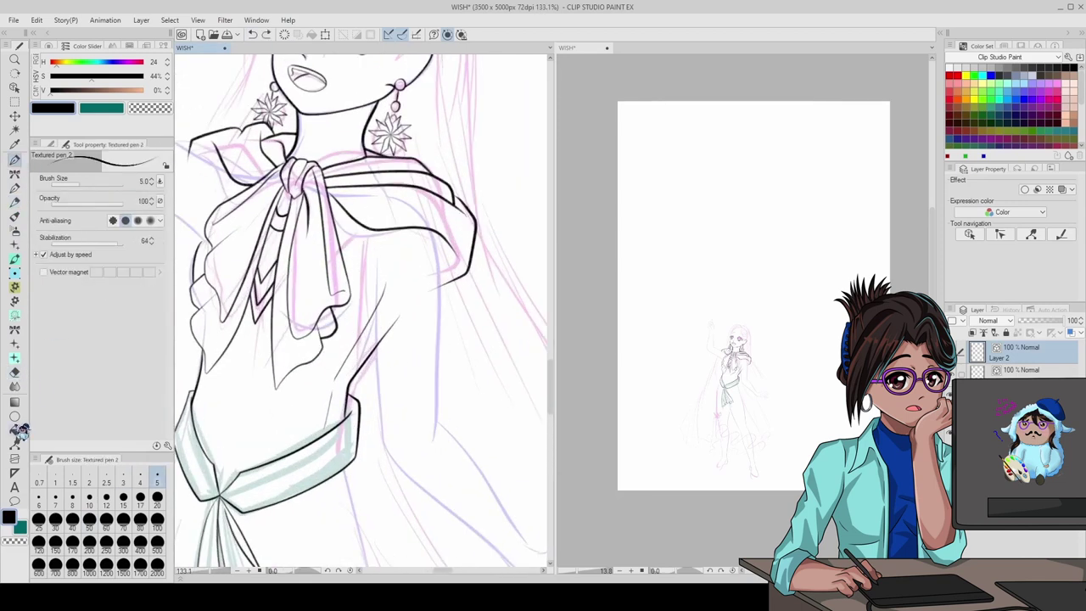
{"action": "key", "text": "p"}
{"action": "key", "text": "p"}
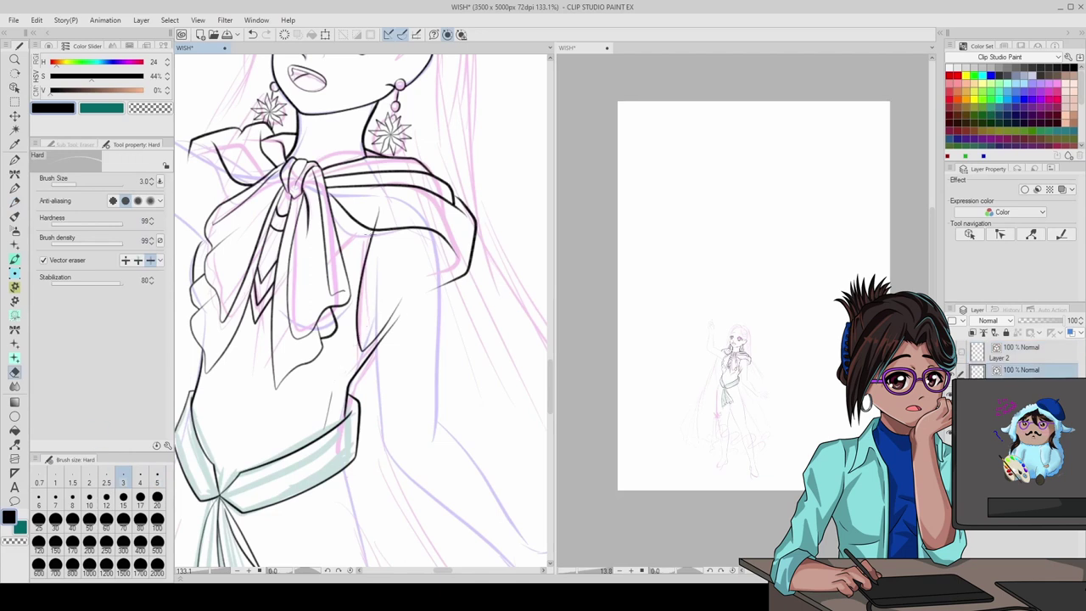
{"action": "key", "text": "e"}
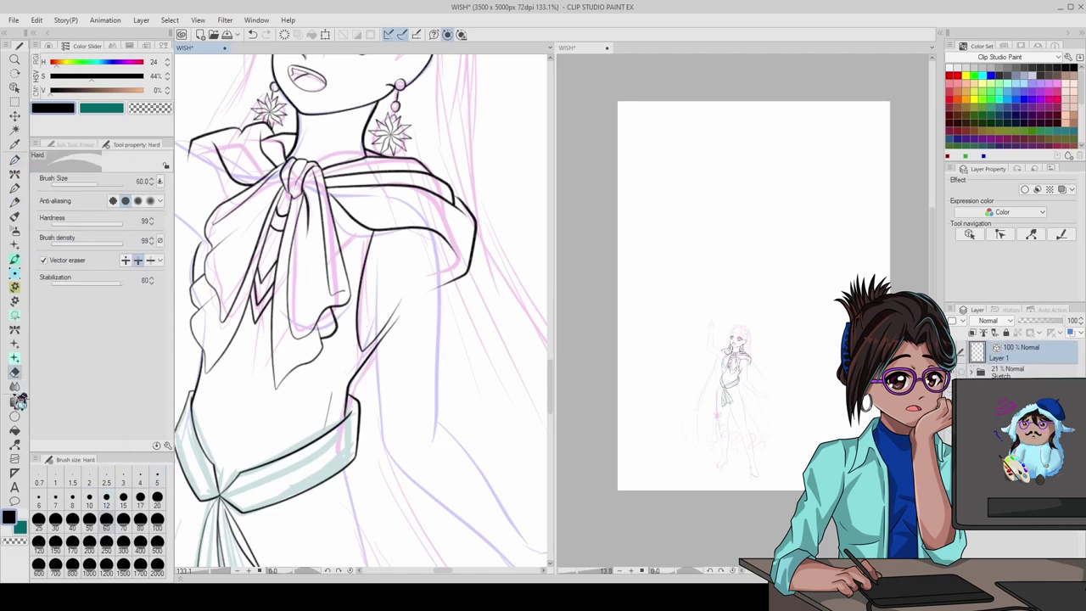
{"action": "left_click", "coordinate": [17, 203]}
{"action": "key", "text": "e"}
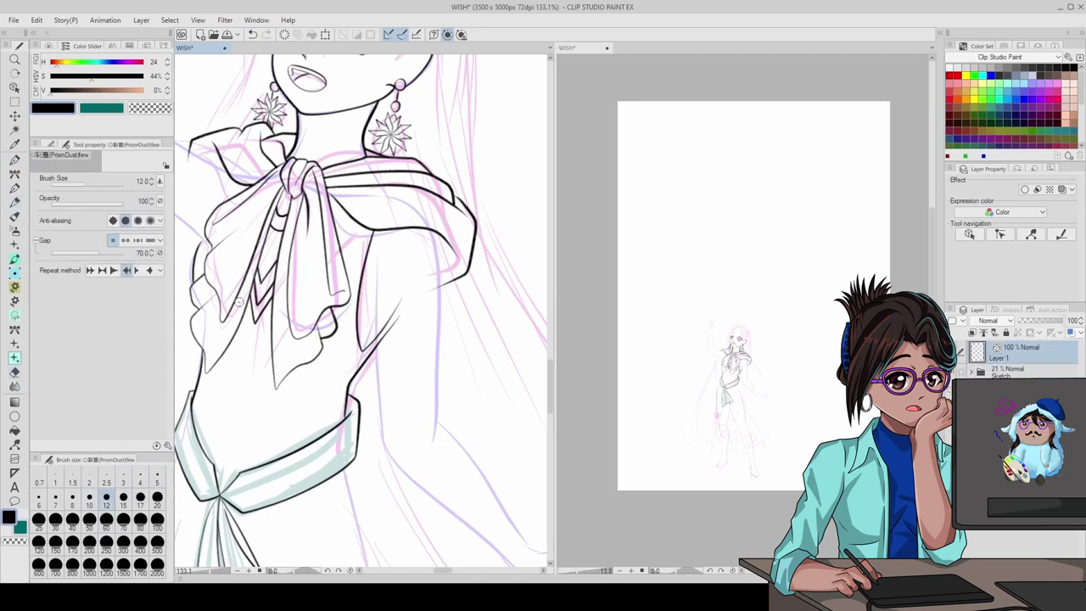
{"action": "key", "text": "p"}
{"action": "left_click_drag", "start_coordinate": [374, 235], "coordinate": [359, 289]}
{"action": "left_click_drag", "start_coordinate": [343, 375], "coordinate": [339, 399]}
{"action": "key", "text": "e"}
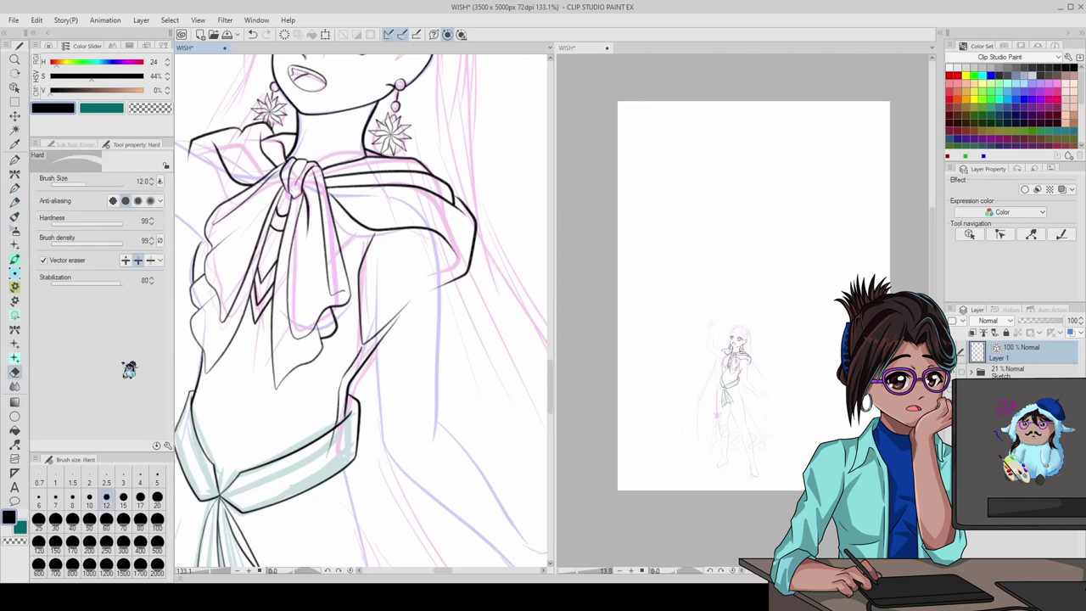
- Ink the lowered arm's contours from the cape collar to the wrist, redoing faulty strokes and trimming the overshoot at the collar
{"action": "key", "text": "p"}
{"action": "left_click_drag", "start_coordinate": [372, 259], "coordinate": [370, 373]}
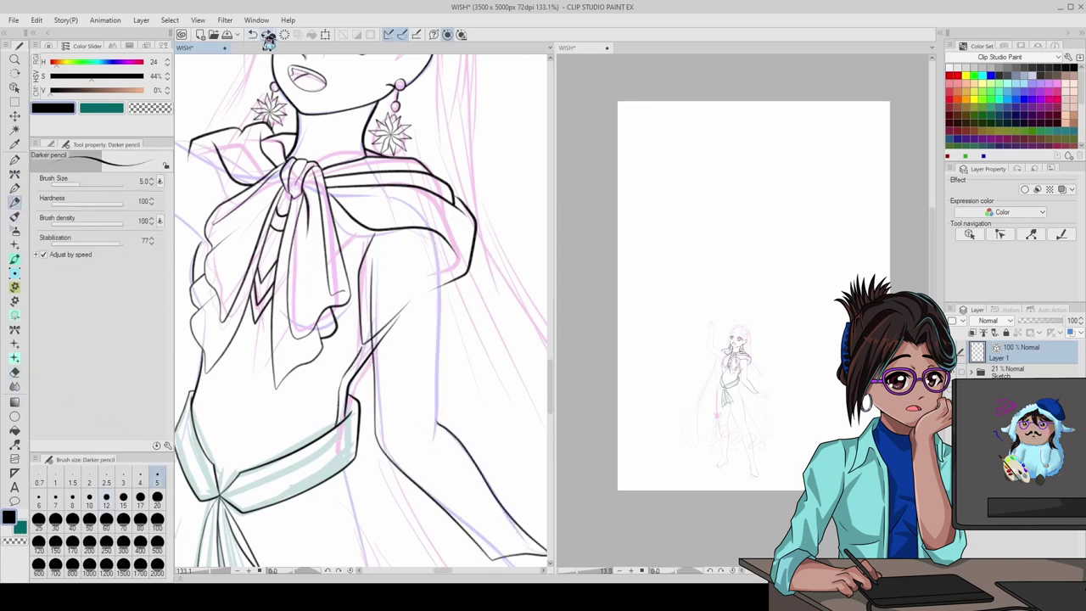
{"action": "key", "text": "ctrl+z"}
{"action": "left_click_drag", "start_coordinate": [303, 165], "coordinate": [303, 360]}
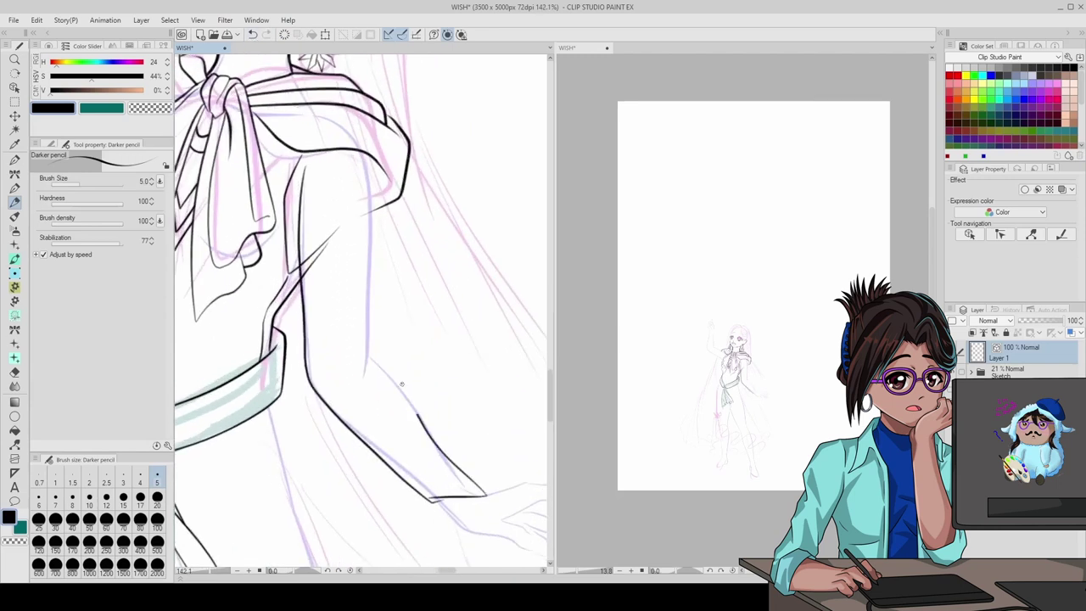
{"action": "key", "text": "ctrl+z"}
{"action": "key", "text": "ctrl+z"}
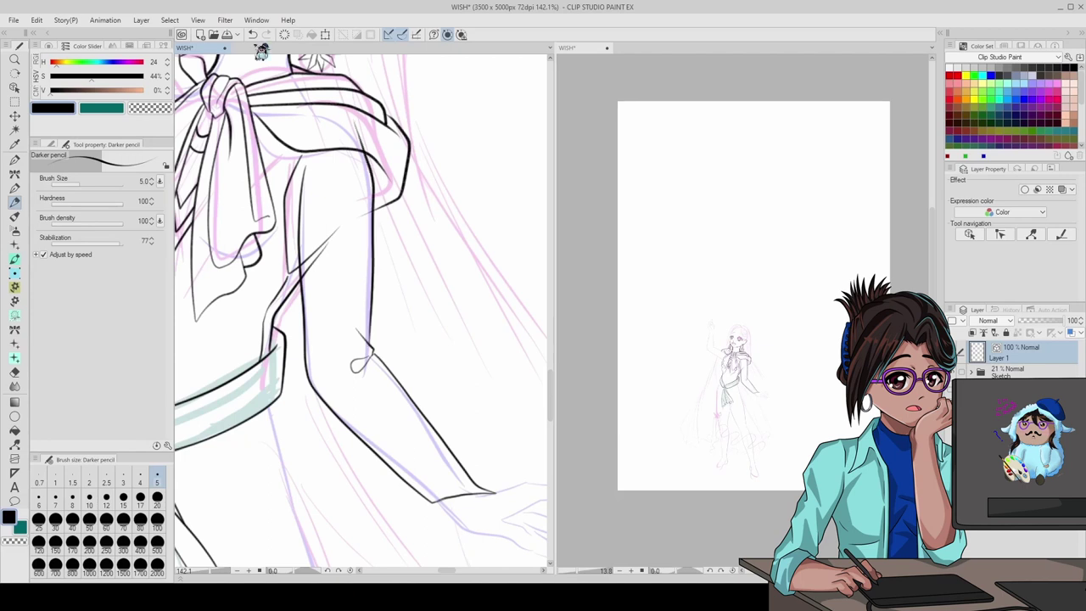
{"action": "key", "text": "e"}
{"action": "scroll", "coordinate": [372, 228], "scroll_direction": "down", "scroll_amount": 6}
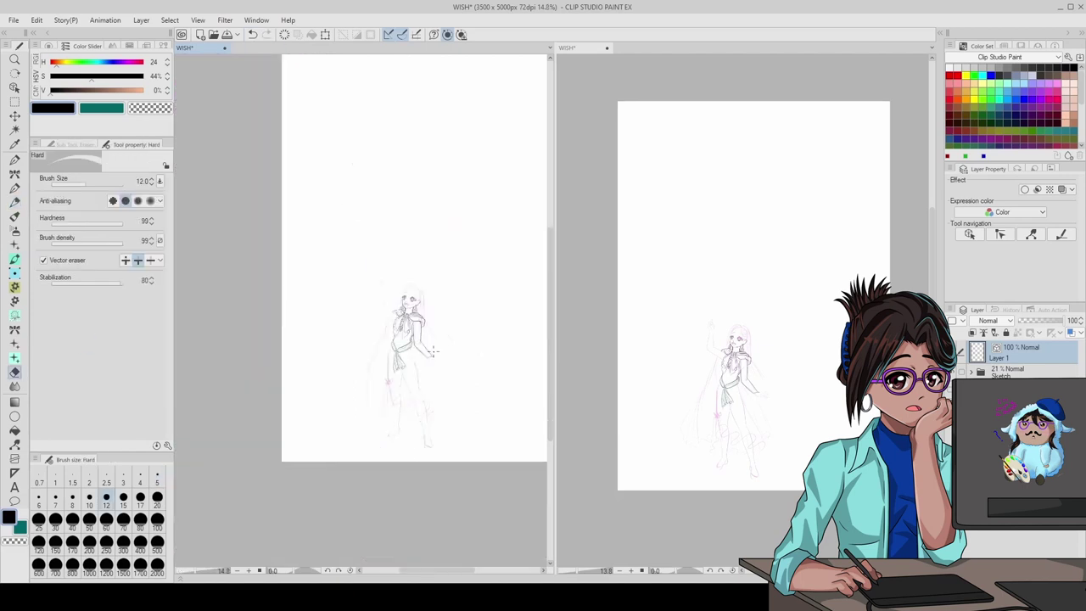
- Ink short bands on the chest between the bow and the cape collar, trimming their overshoot with the Hard eraser at size 12
{"action": "scroll", "coordinate": [419, 332], "scroll_direction": "up", "scroll_amount": 2}
{"action": "scroll", "coordinate": [419, 332], "scroll_direction": "up", "scroll_amount": 5}
{"action": "key", "text": "y"}
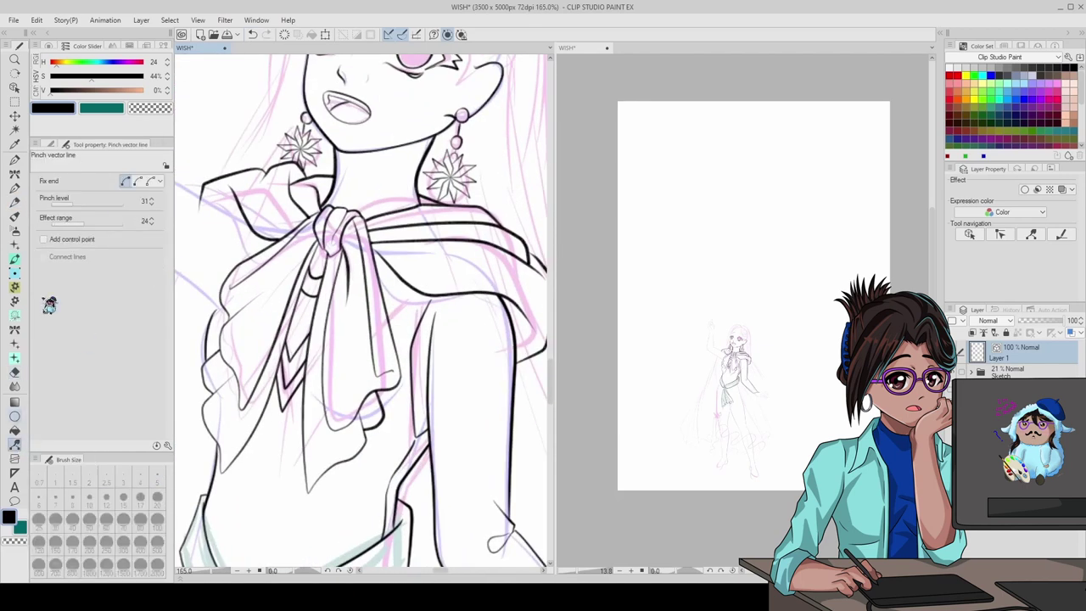
{"action": "key", "text": "p"}
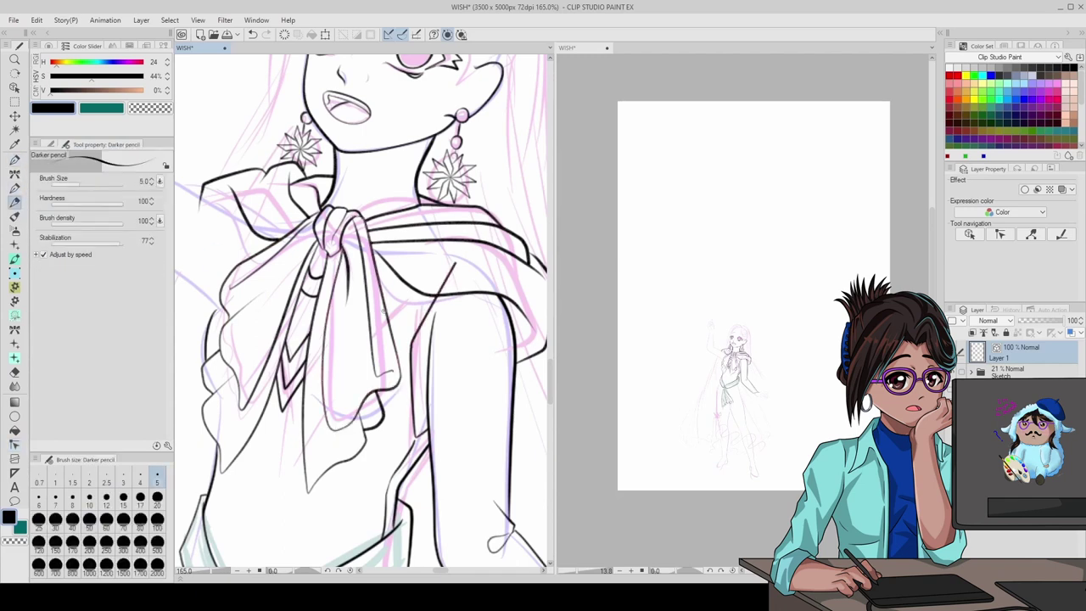
{"action": "key", "text": "e"}
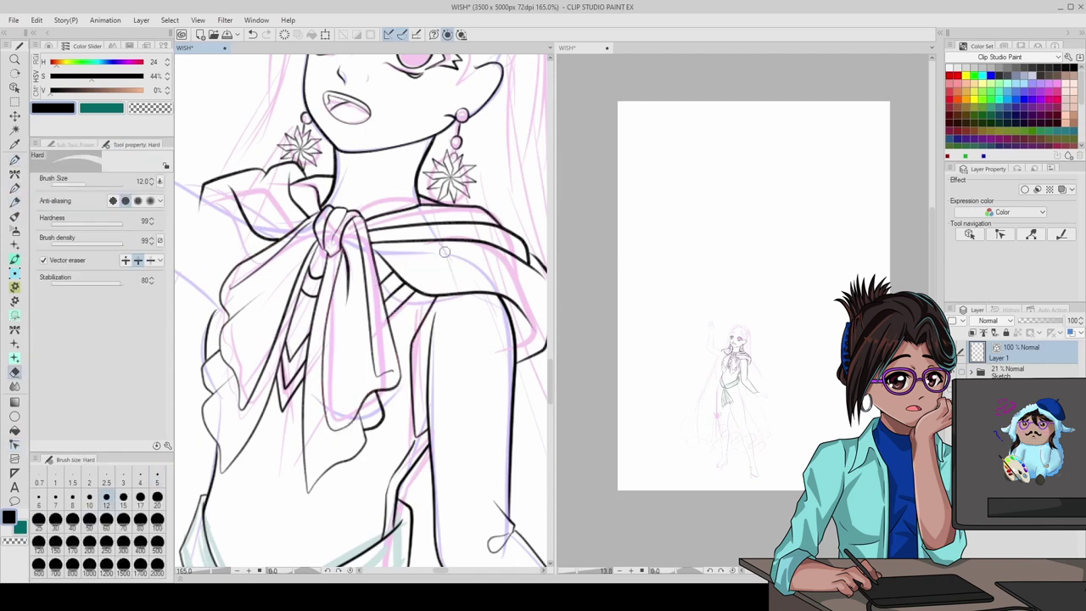
- Ink short bands below the collar ruffle by the raised arm and the adjacent bodice edge, trimming overshoot with the Hard eraser
{"action": "scroll", "coordinate": [444, 251], "scroll_direction": "down", "scroll_amount": 3}
{"action": "scroll", "coordinate": [373, 271], "scroll_direction": "up", "scroll_amount": 4}
{"action": "key", "text": "p"}
{"action": "left_click_drag", "start_coordinate": [383, 222], "coordinate": [356, 316]}
{"action": "key", "text": "e"}
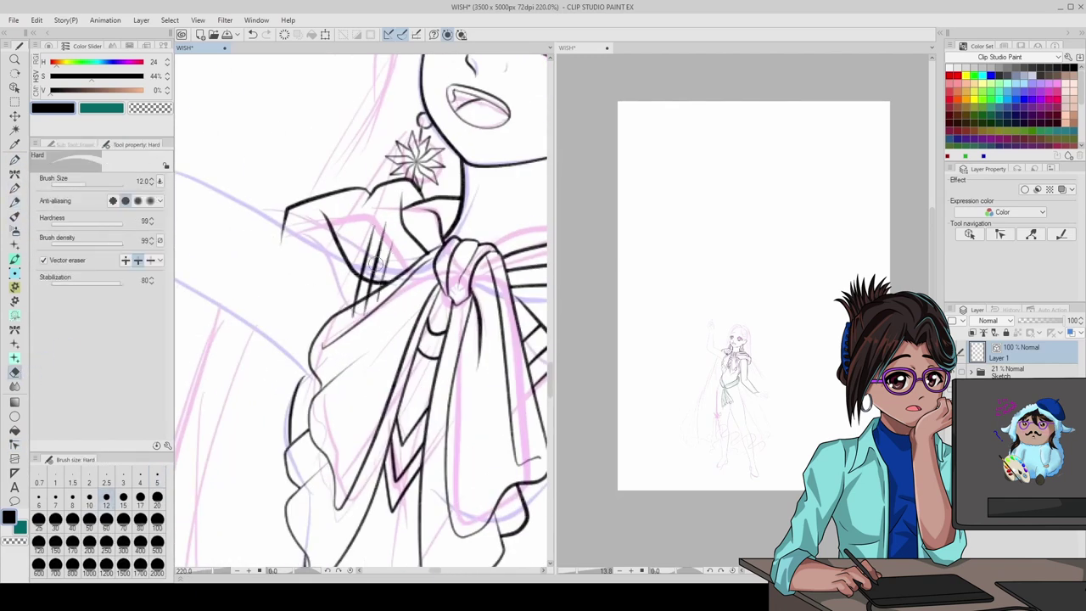
{"action": "key", "text": "p"}
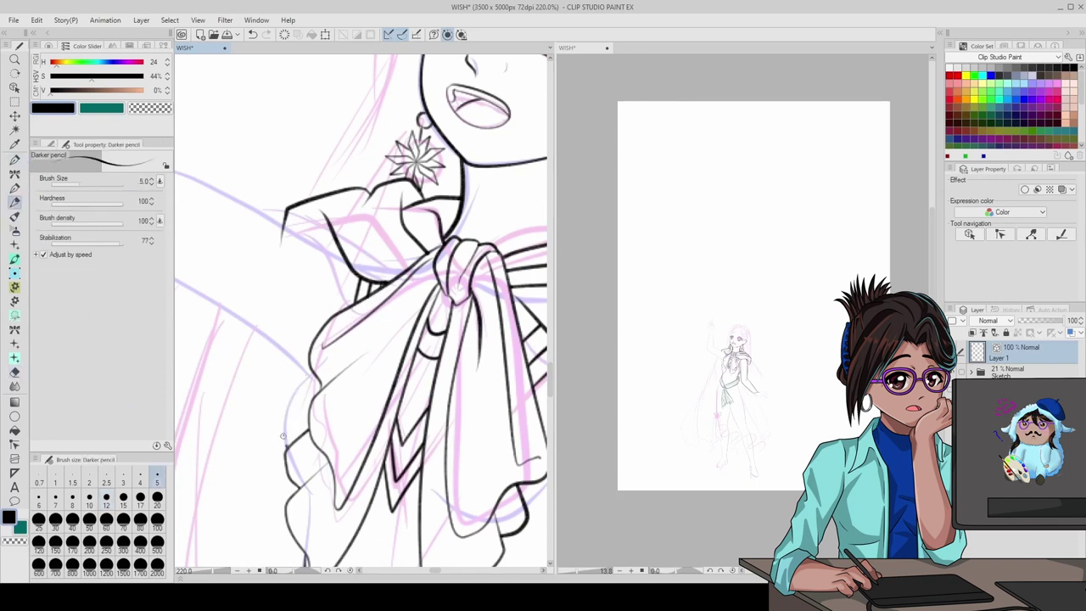
{"action": "key", "text": "e"}
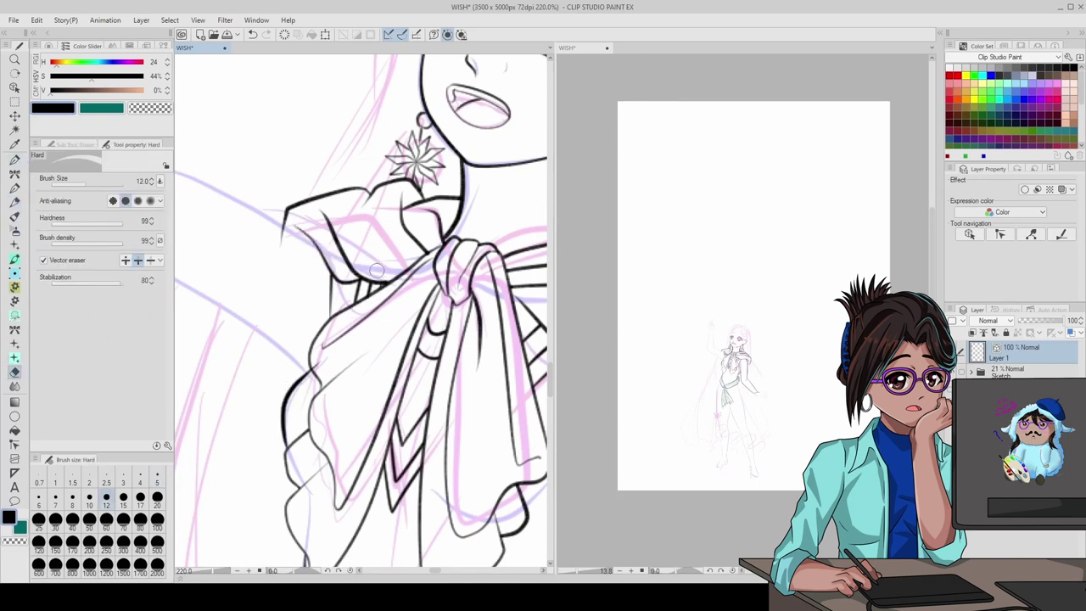
- Ink the raised arm's contours from the cape collar to a V-shaped wrist line using the Darker pencil at size 5, redoing faulty strokes
{"action": "scroll", "coordinate": [339, 272], "scroll_direction": "down", "scroll_amount": 4}
{"action": "scroll", "coordinate": [350, 267], "scroll_direction": "up", "scroll_amount": 3}
{"action": "scroll", "coordinate": [350, 266], "scroll_direction": "up", "scroll_amount": 2}
{"action": "key", "text": "p"}
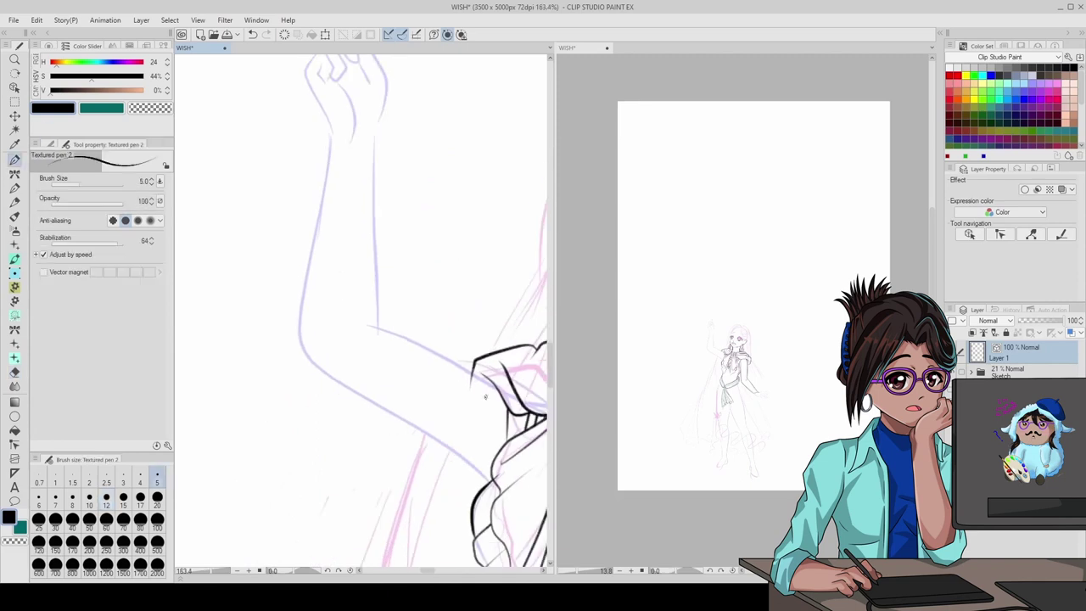
{"action": "key", "text": "p"}
{"action": "left_click_drag", "start_coordinate": [473, 365], "coordinate": [390, 328]}
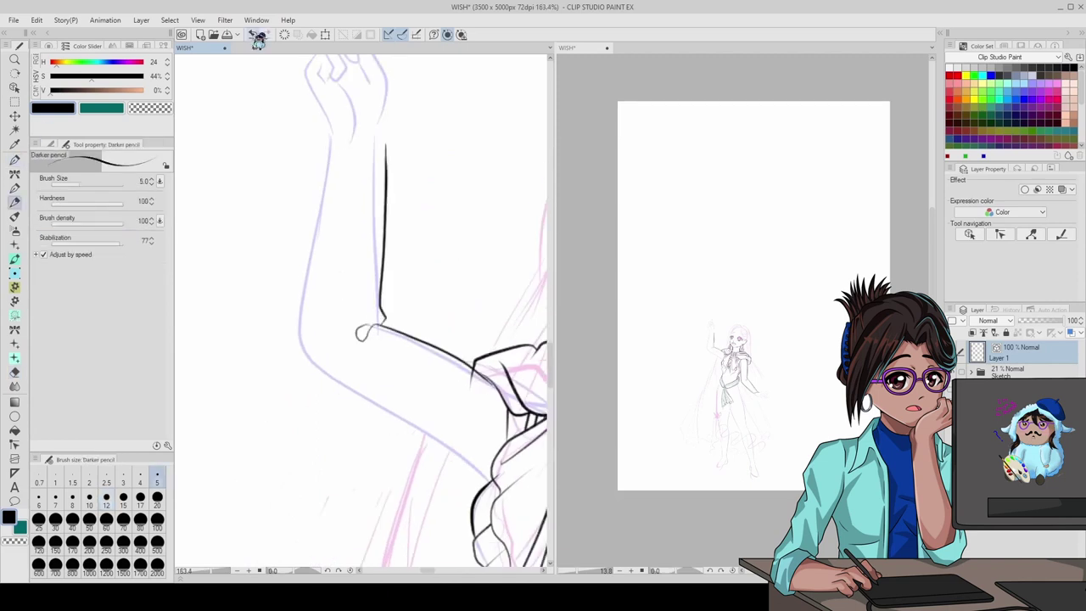
{"action": "left_click", "coordinate": [252, 35]}
{"action": "left_click_drag", "start_coordinate": [331, 131], "coordinate": [374, 251]}
{"action": "key", "text": "ctrl+z"}
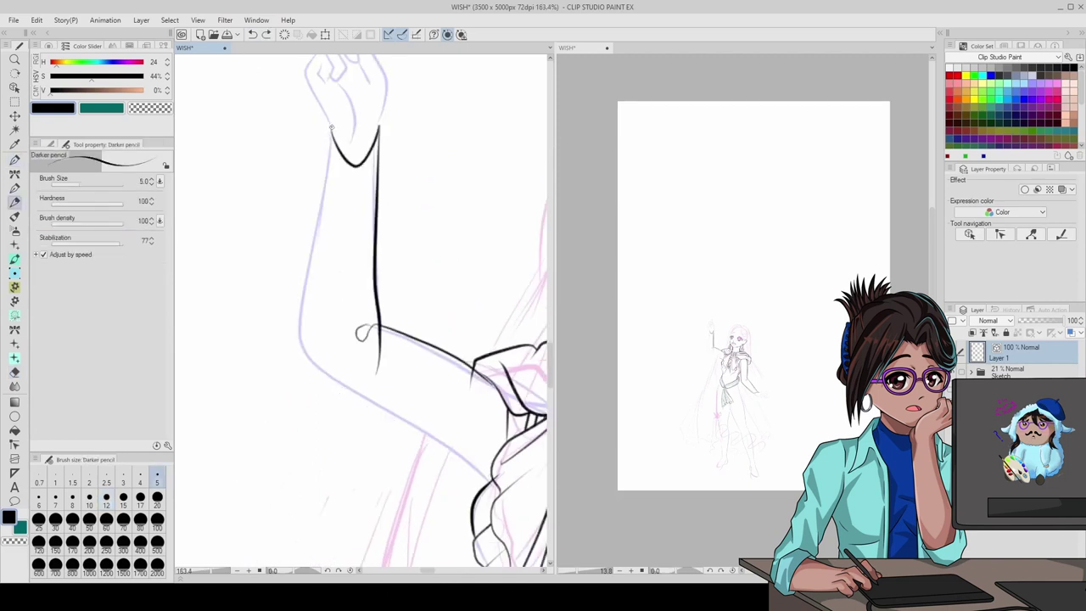
{"action": "left_click_drag", "start_coordinate": [310, 372], "coordinate": [490, 483]}
- Refine the raised arm's outer contour around the elbow by deleting and moving its vector control points
{"action": "key", "text": "y"}
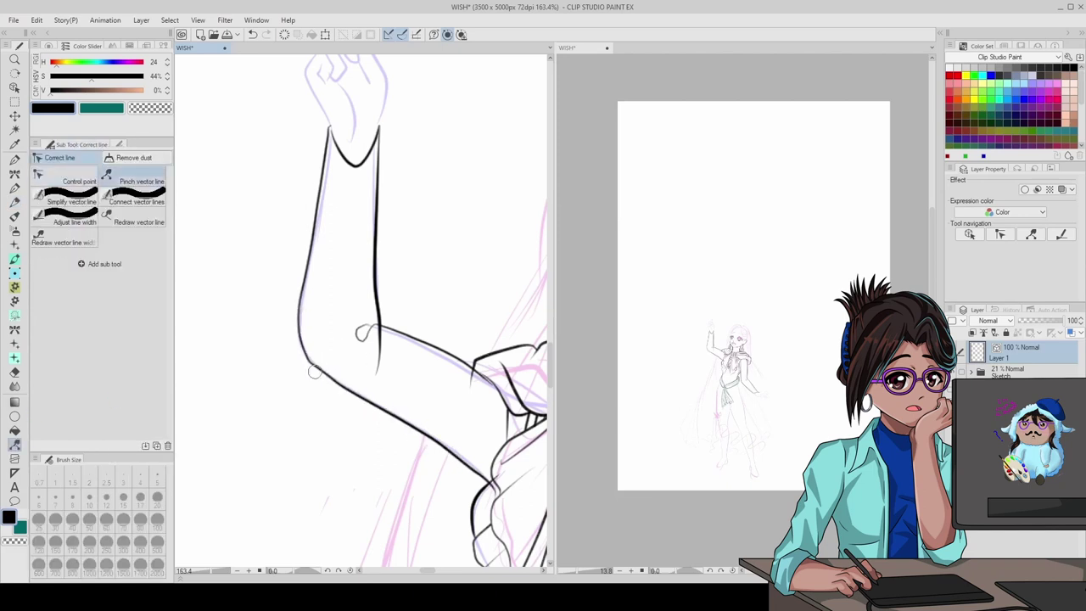
{"action": "scroll", "coordinate": [395, 75], "scroll_direction": "down", "scroll_amount": 1}
{"action": "scroll", "coordinate": [395, 75], "scroll_direction": "down", "scroll_amount": 1}
{"action": "left_click", "coordinate": [79, 180]}
{"action": "scroll", "coordinate": [328, 255], "scroll_direction": "up", "scroll_amount": 2}
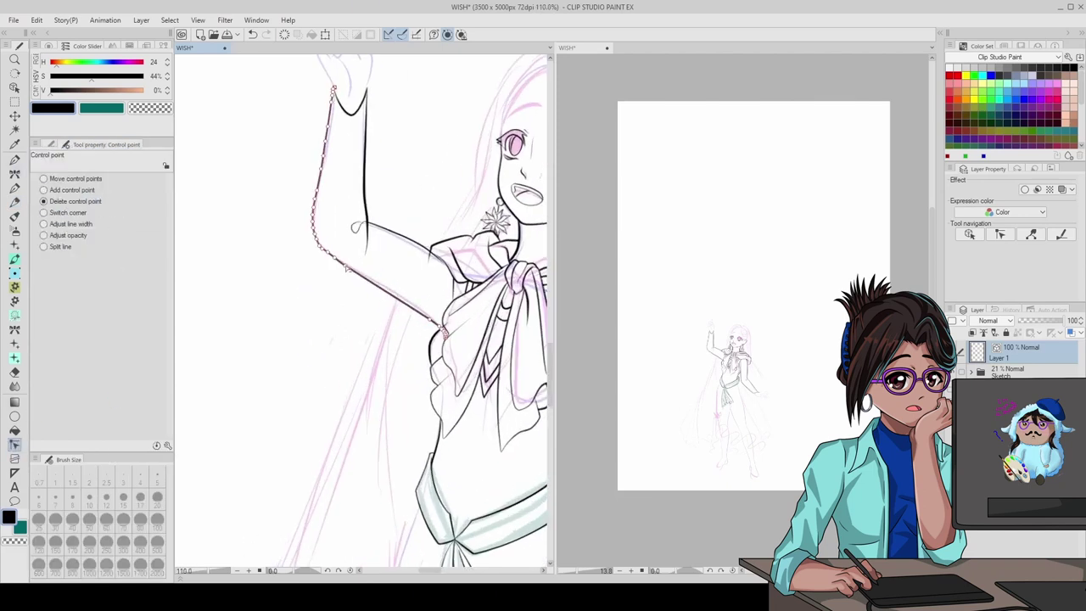
{"action": "scroll", "coordinate": [465, 346], "scroll_direction": "down", "scroll_amount": 2}
{"action": "scroll", "coordinate": [395, 318], "scroll_direction": "up", "scroll_amount": 2}
{"action": "left_click", "coordinate": [81, 201]}
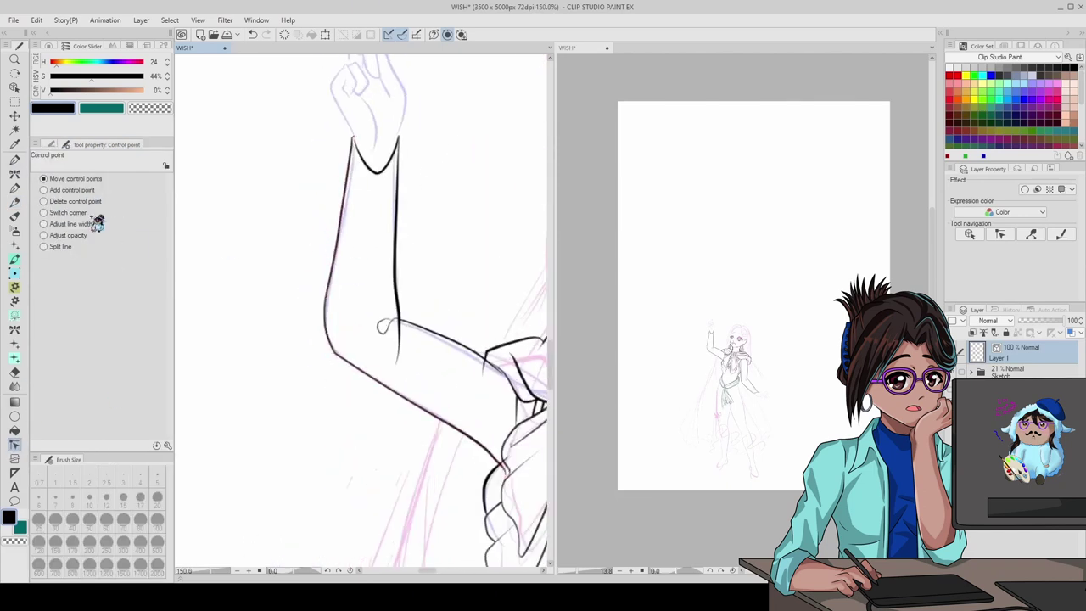
- Trim the raised arm's overshooting lines at the inner elbow and cape collar with the Hard eraser at size 12
{"action": "key", "text": "e"}
{"action": "scroll", "coordinate": [343, 222], "scroll_direction": "down", "scroll_amount": 4}
{"action": "scroll", "coordinate": [397, 303], "scroll_direction": "up", "scroll_amount": 4}
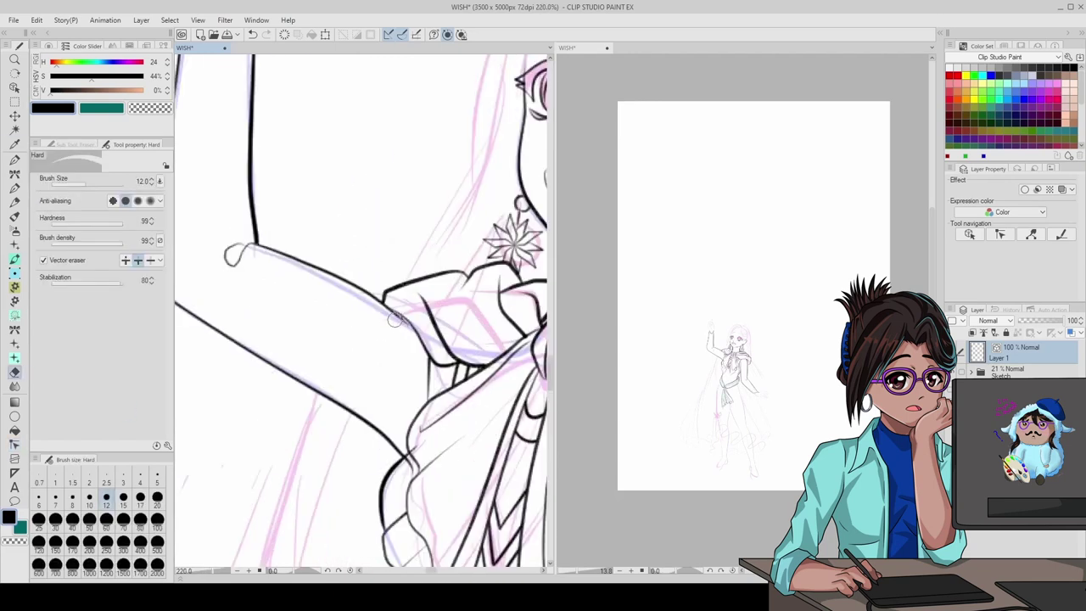
{"action": "scroll", "coordinate": [397, 303], "scroll_direction": "down", "scroll_amount": 4}
{"action": "scroll", "coordinate": [407, 407], "scroll_direction": "up", "scroll_amount": 3}
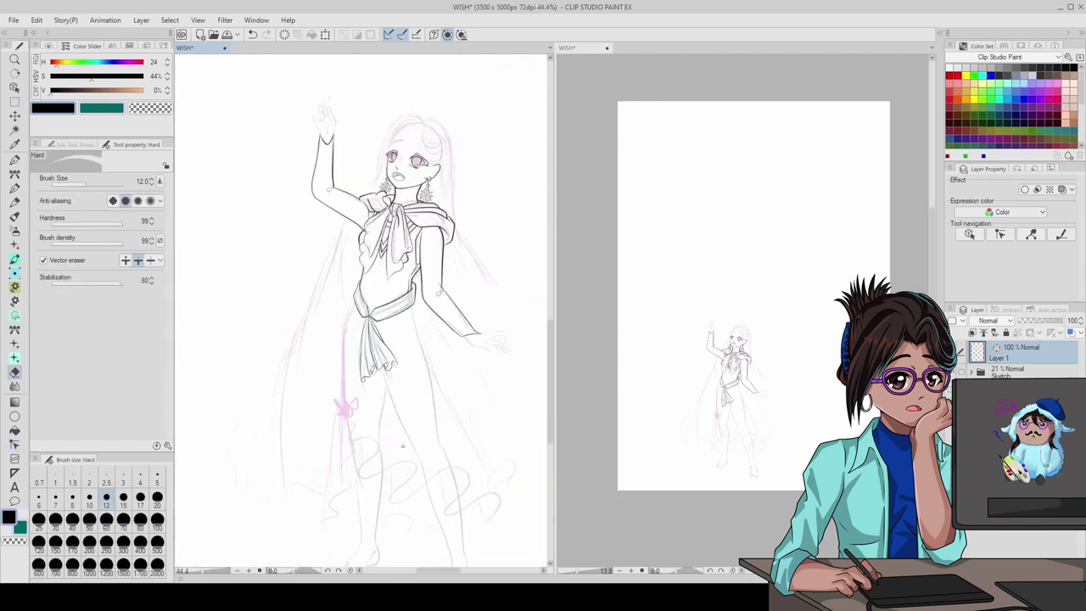
- Add Layer 2 with a five-line symmetrical ruler centred on the pink ornament sketch below the sash
{"action": "left_click", "coordinate": [19, 188]}
{"action": "scroll", "coordinate": [327, 394], "scroll_direction": "up", "scroll_amount": 4}
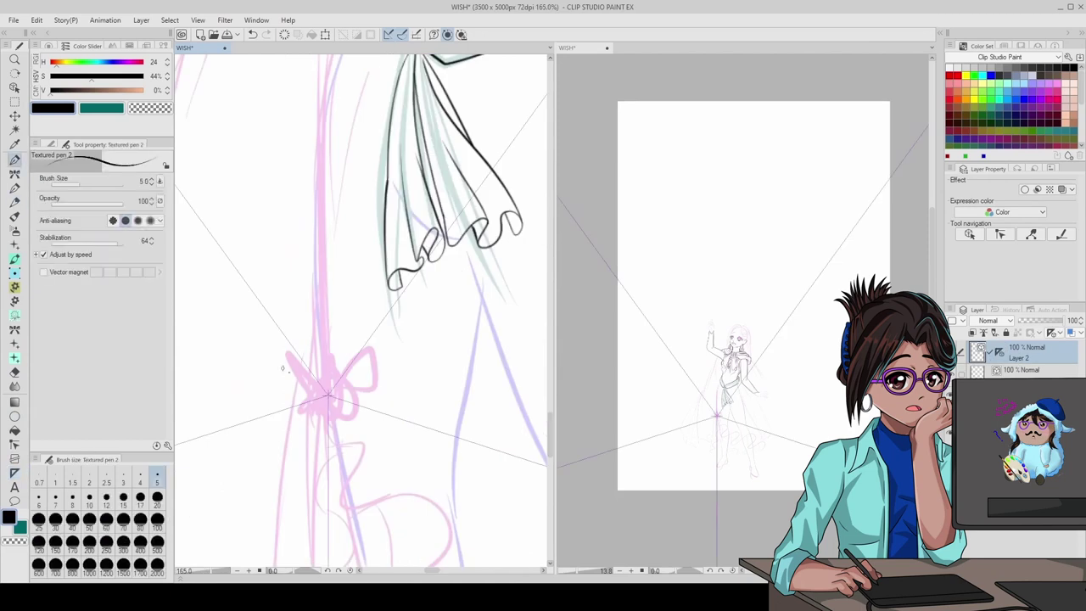
{"action": "left_click", "coordinate": [19, 206]}
- Try to draw a layered pointed-petal flower over the ornament sketch with the Darker pencil at size 5, then undo it and the ruler
{"action": "left_click_drag", "start_coordinate": [327, 392], "coordinate": [319, 363]}
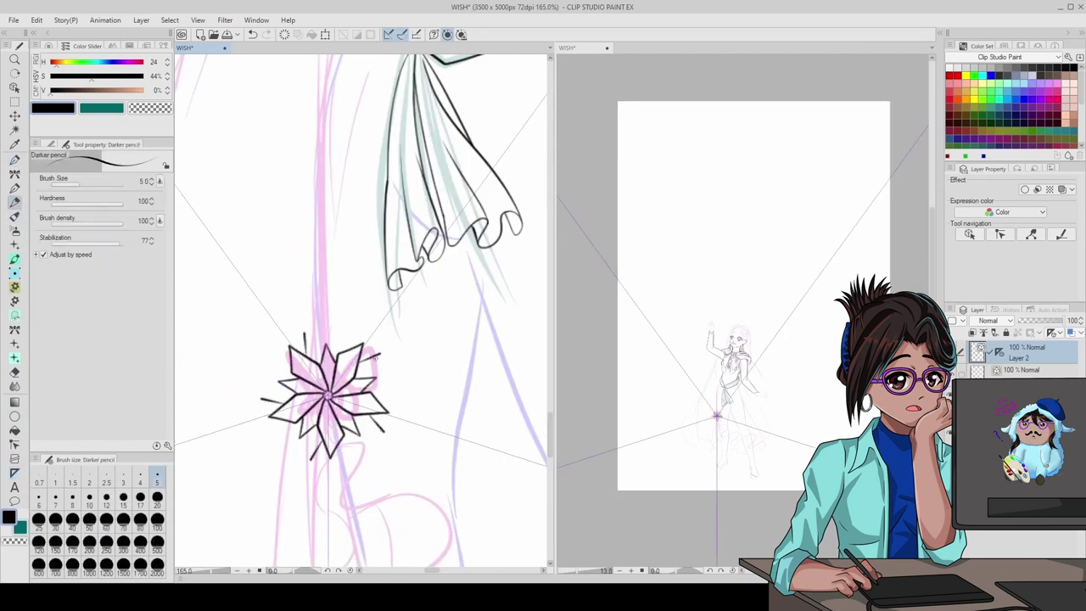
{"action": "scroll", "coordinate": [366, 375], "scroll_direction": "down", "scroll_amount": 5}
{"action": "mouse_move", "coordinate": [375, 358]}
{"action": "left_mouse_down"}
{"action": "mouse_move", "coordinate": [367, 375]}
{"action": "mouse_move", "coordinate": [382, 449]}
{"action": "left_mouse_up"}
{"action": "scroll", "coordinate": [356, 390], "scroll_direction": "up", "scroll_amount": 6}
{"action": "key", "text": "ctrl+z"}
{"action": "left_click_drag", "start_coordinate": [361, 414], "coordinate": [386, 456]}
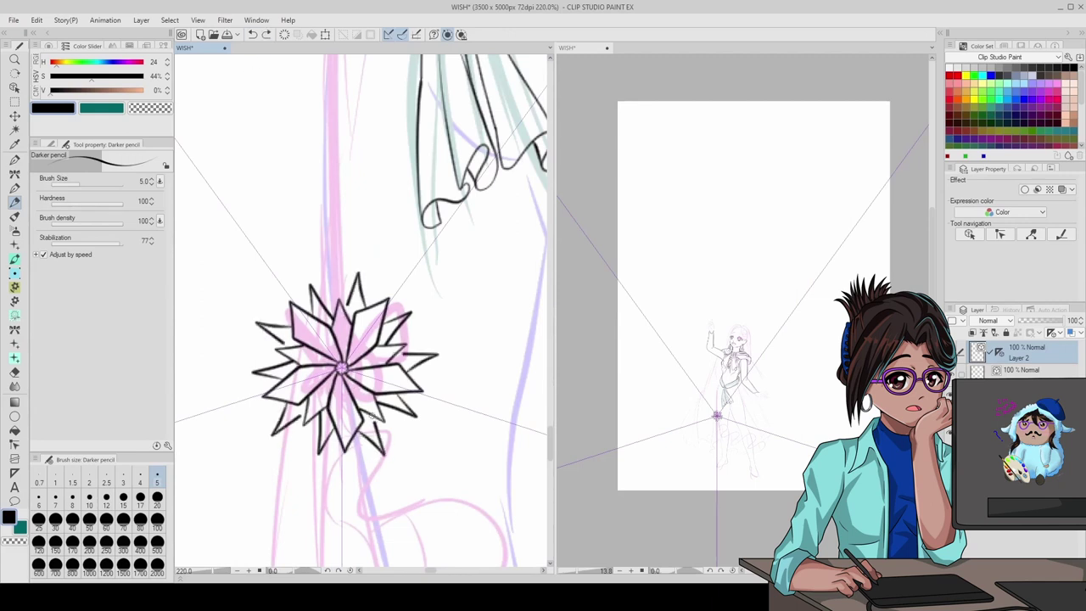
{"action": "scroll", "coordinate": [344, 297], "scroll_direction": "down", "scroll_amount": 1}
{"action": "key", "text": "ctrl+z"}
{"action": "key", "text": "ctrl+z"}
{"action": "key", "text": "ctrl+z"}
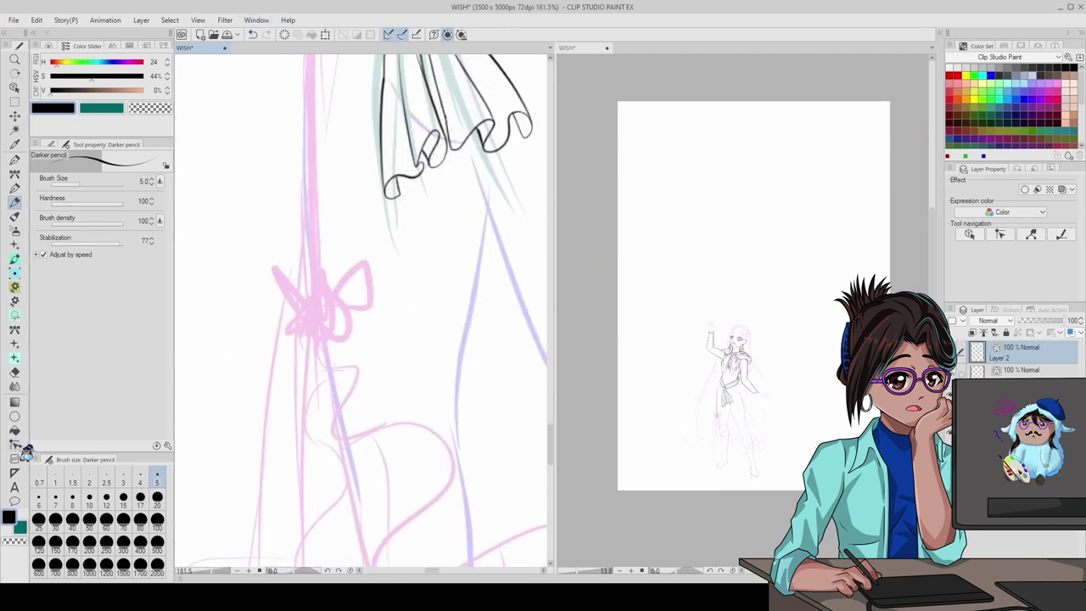
- Place a seven-line symmetrical ruler on the ornament sketch and try bent radial petal strokes, clearing the attempt
{"action": "left_click", "coordinate": [14, 472]}
{"action": "key", "text": "p"}
{"action": "mouse_move", "coordinate": [320, 293]}
{"action": "left_mouse_down"}
{"action": "mouse_move", "coordinate": [293, 254]}
{"action": "mouse_move", "coordinate": [308, 266]}
{"action": "mouse_move", "coordinate": [280, 254]}
{"action": "mouse_move", "coordinate": [272, 280]}
{"action": "mouse_move", "coordinate": [274, 238]}
{"action": "left_mouse_up"}
{"action": "key", "text": "ctrl+z"}
{"action": "key", "text": "ctrl+z"}
{"action": "key", "text": "ctrl+z"}
{"action": "key", "text": "ctrl+z"}
{"action": "key", "text": "p"}
{"action": "key", "text": "p"}
{"action": "key", "text": "p"}
{"action": "left_click", "coordinate": [284, 34]}
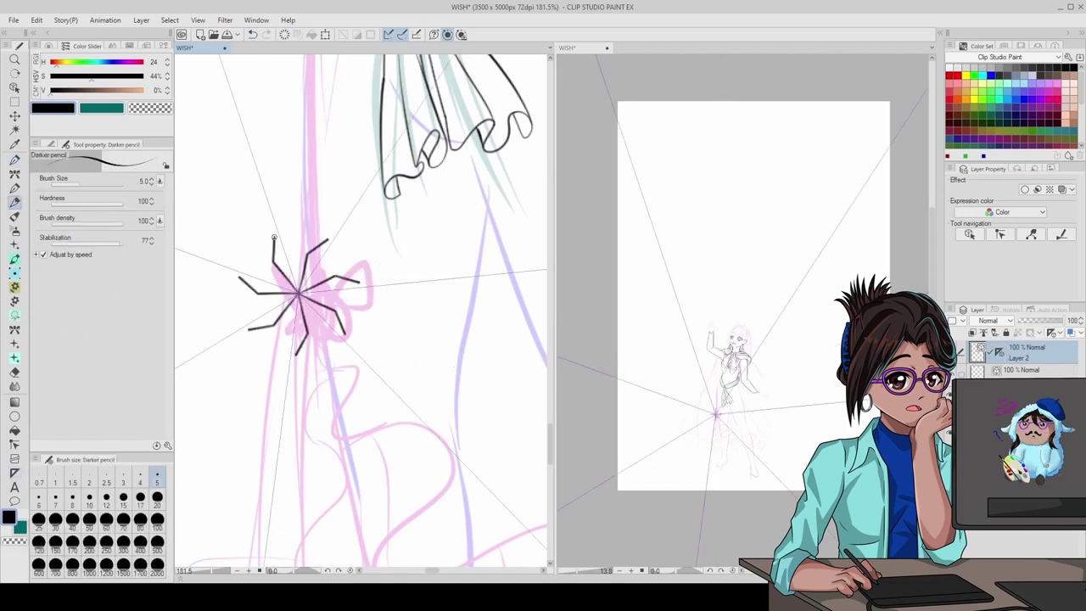
- Try a flower with pointed petals through the symmetrical ruler, then clear it from Layer 2
{"action": "left_click", "coordinate": [284, 33]}
{"action": "mouse_move", "coordinate": [297, 292]}
{"action": "left_mouse_down"}
{"action": "mouse_move", "coordinate": [280, 246]}
{"action": "mouse_move", "coordinate": [294, 286]}
{"action": "left_mouse_up"}
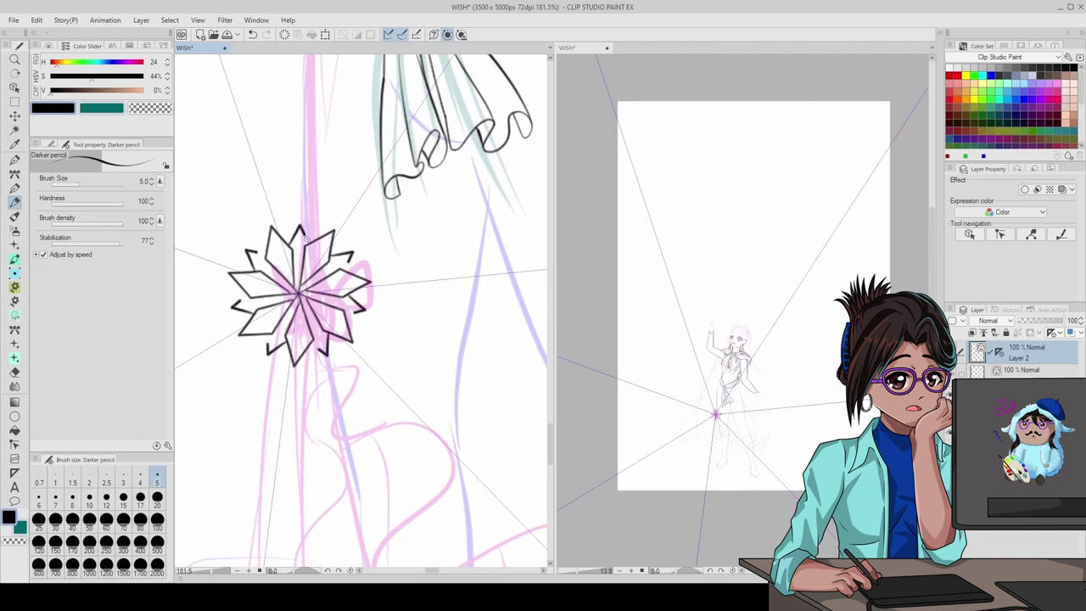
{"action": "scroll", "coordinate": [297, 292], "scroll_direction": "down", "scroll_amount": 5}
{"action": "scroll", "coordinate": [297, 292], "scroll_direction": "up", "scroll_amount": 5}
{"action": "left_click", "coordinate": [284, 34]}
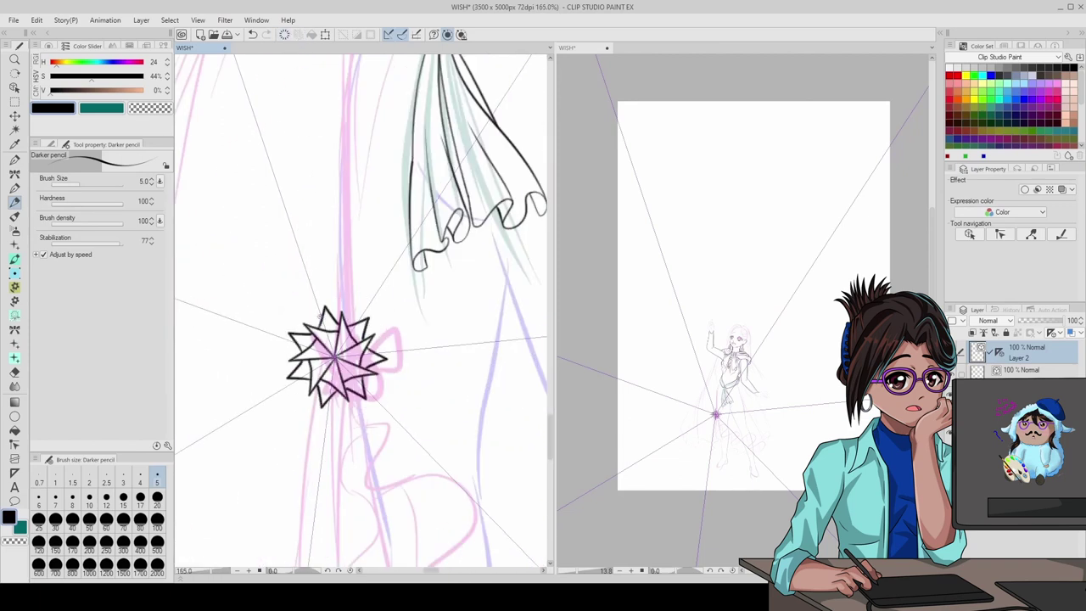
- Try spiral rings and a curved-petal pinwheel on the ornament sketch, clearing each attempt from Layer 2
{"action": "left_click", "coordinate": [284, 34]}
{"action": "mouse_move", "coordinate": [337, 356]}
{"action": "left_mouse_down"}
{"action": "mouse_move", "coordinate": [373, 399]}
{"action": "mouse_move", "coordinate": [356, 399]}
{"action": "mouse_move", "coordinate": [407, 348]}
{"action": "mouse_move", "coordinate": [339, 282]}
{"action": "mouse_move", "coordinate": [262, 298]}
{"action": "left_mouse_up"}
{"action": "key", "text": "ctrl+z"}
{"action": "key", "text": "Delete"}
{"action": "key", "text": "Delete"}
{"action": "left_click_drag", "start_coordinate": [339, 273], "coordinate": [281, 240]}
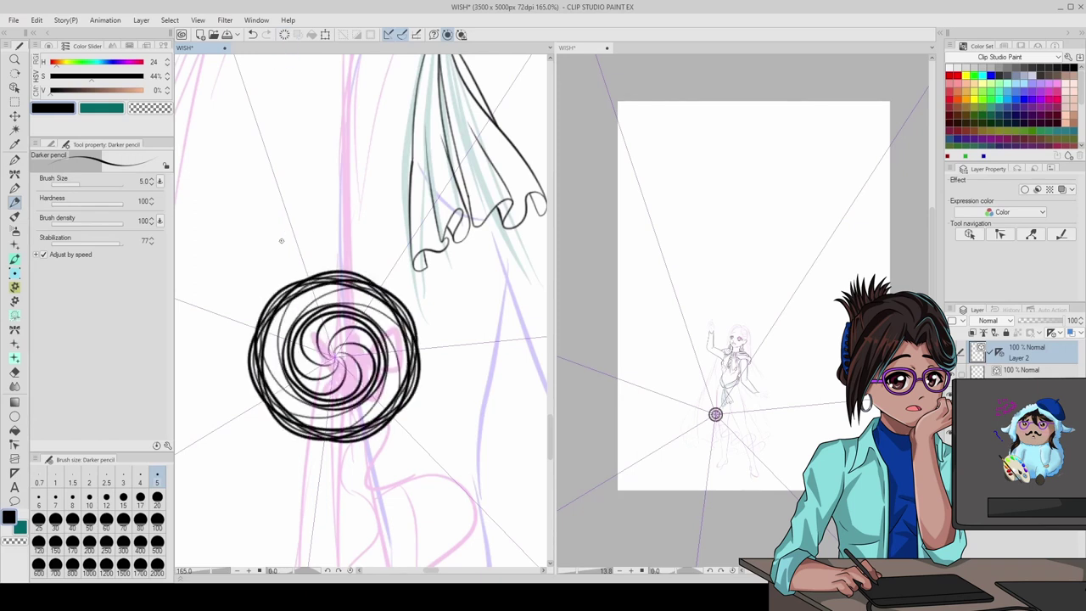
{"action": "left_click", "coordinate": [284, 34]}
{"action": "left_click_drag", "start_coordinate": [337, 356], "coordinate": [337, 319]}
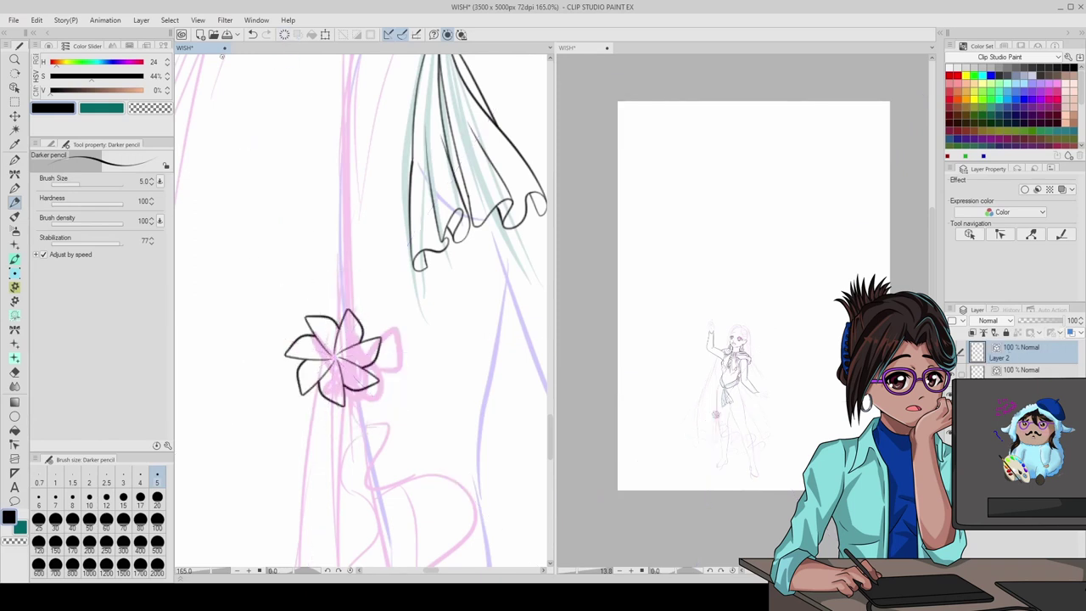
{"action": "key", "text": "Delete"}
{"action": "key", "text": "g"}
{"action": "key", "text": "ctrl+minus"}
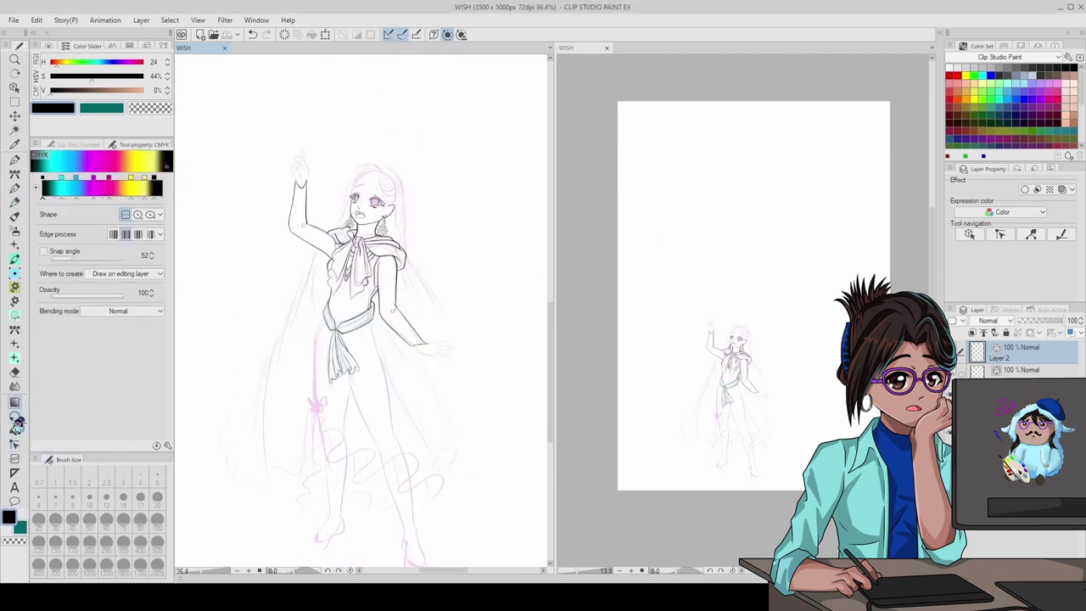
{"action": "key", "text": "u"}
{"action": "key", "text": "ctrl+plus"}
{"action": "left_click_drag", "start_coordinate": [251, 393], "coordinate": [337, 474]}
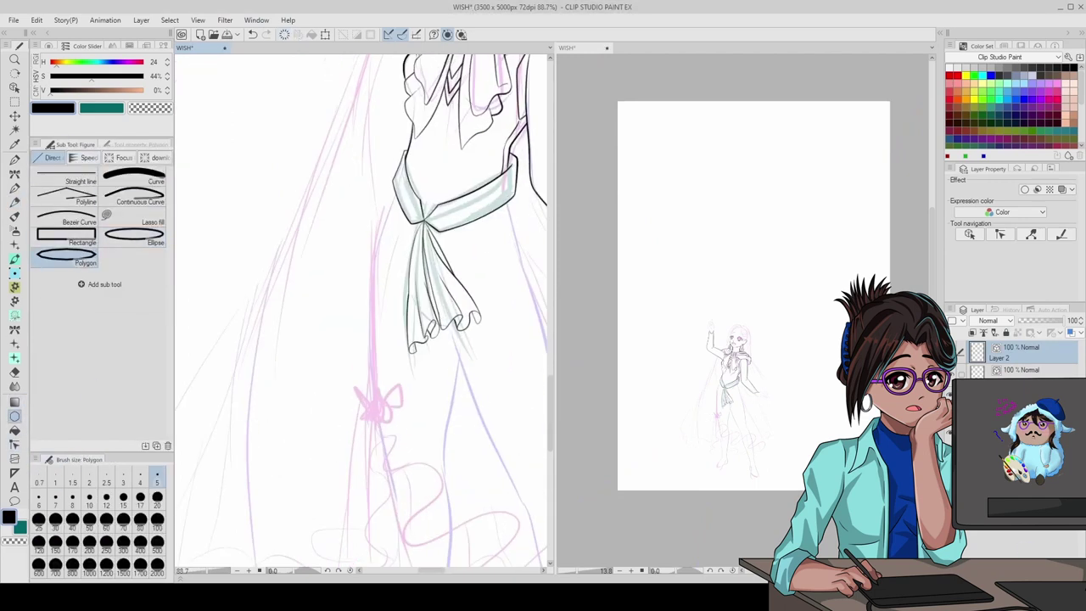
{"action": "scroll", "coordinate": [395, 403], "scroll_direction": "up", "scroll_amount": 3}
{"action": "key", "text": "p"}
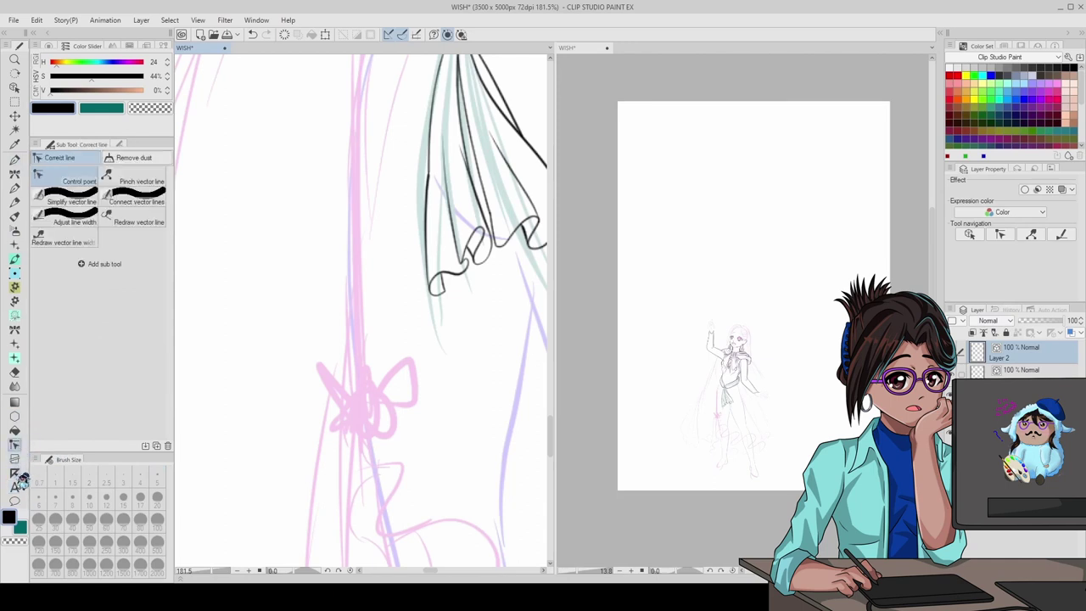
- Draw a seven-pointed star through a new symmetrical ruler beside the ornament sketch and erase its overlapping inner lines with the Hard eraser
{"action": "key", "text": "ctrl+z"}
{"action": "key", "text": "ctrl+z"}
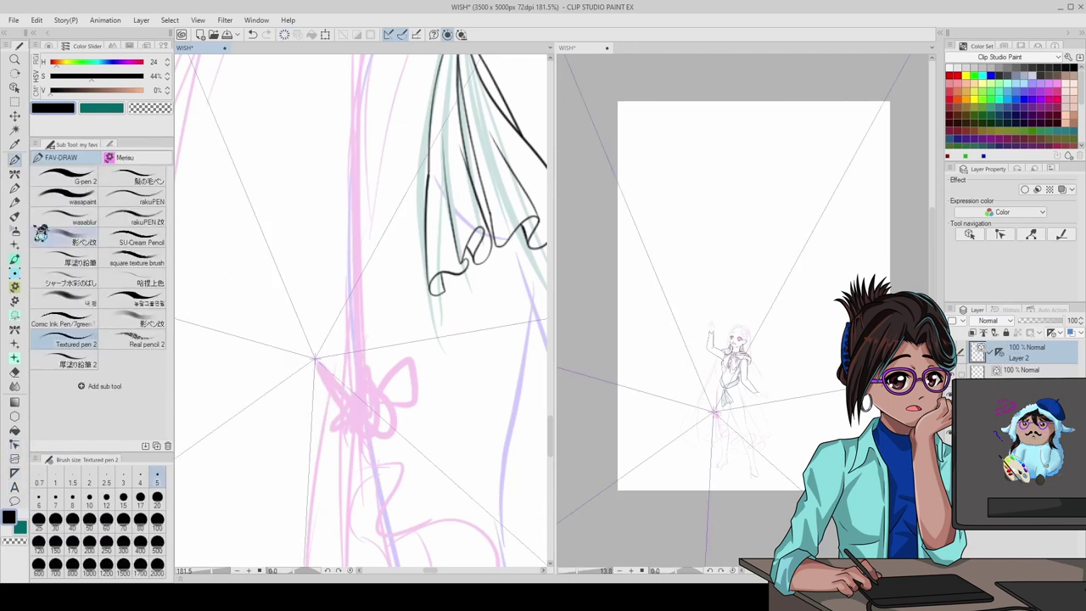
{"action": "key", "text": "p"}
{"action": "left_click_drag", "start_coordinate": [285, 289], "coordinate": [314, 354]}
{"action": "key", "text": "ctrl+z"}
{"action": "left_click_drag", "start_coordinate": [289, 289], "coordinate": [300, 356]}
{"action": "key", "text": "ctrl+z"}
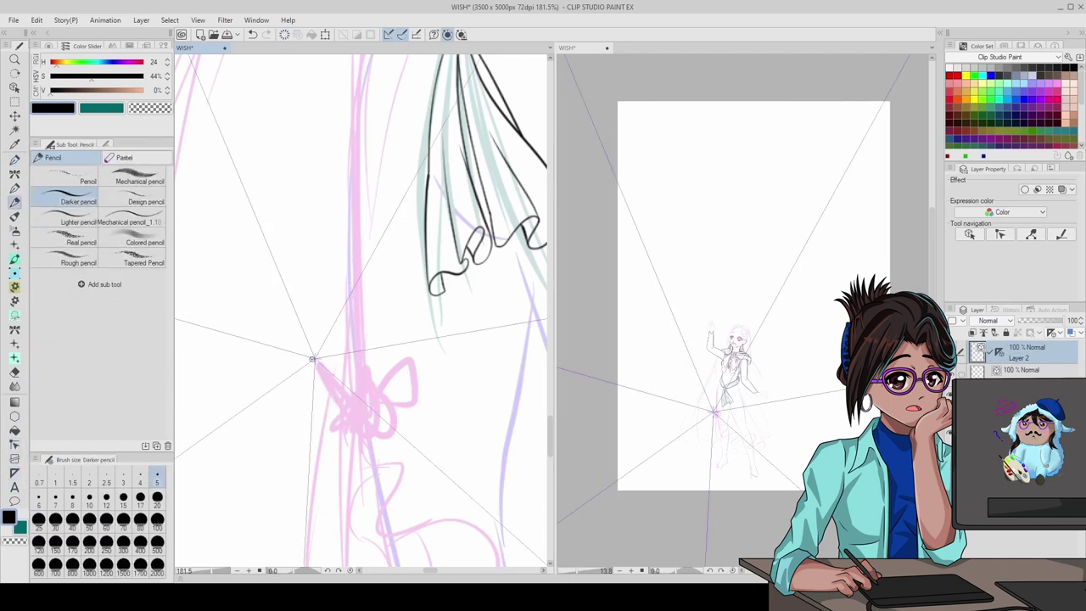
{"action": "left_click_drag", "start_coordinate": [360, 285], "coordinate": [339, 330]}
{"action": "scroll", "coordinate": [322, 348], "scroll_direction": "up", "scroll_amount": 2}
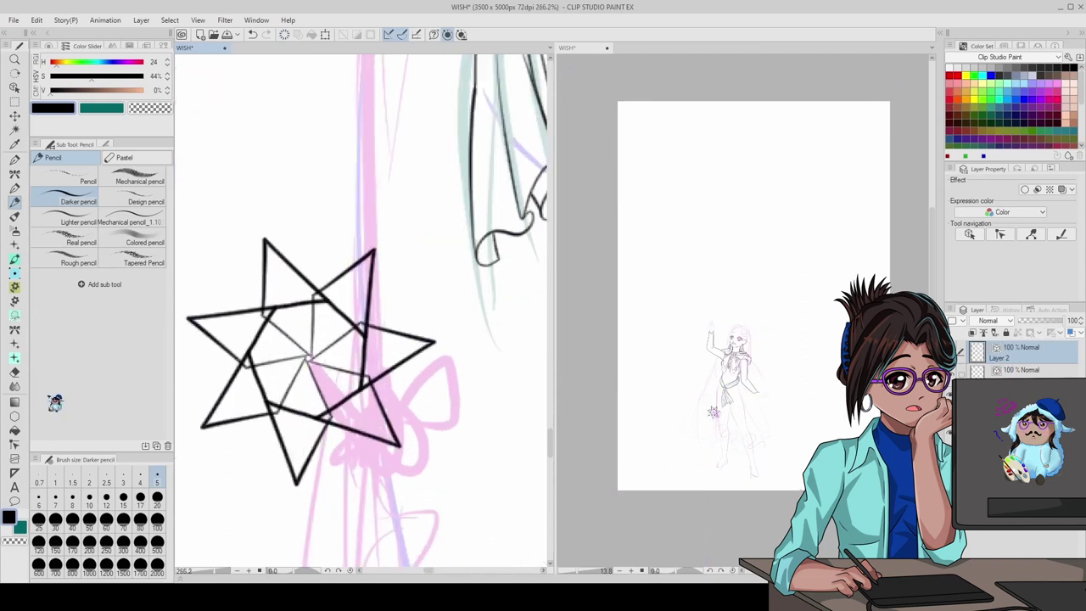
{"action": "key", "text": "e"}
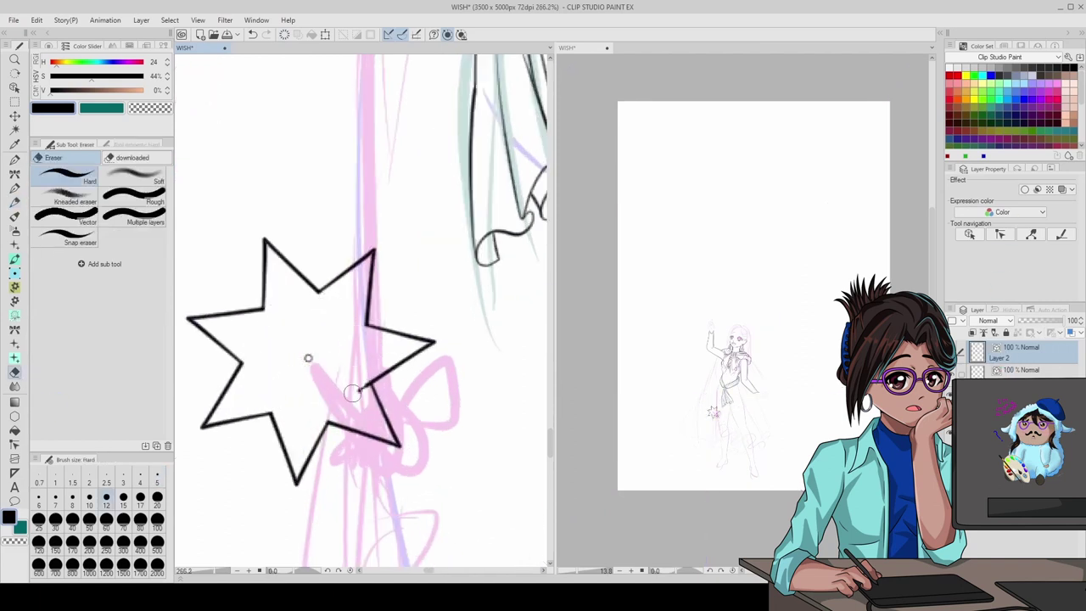
- Place a seven-line symmetrical ruler at the star's centre and draw fold lines from its points to the centre at brush size 12
{"action": "key", "text": "ctrl+minus"}
{"action": "key", "text": "ctrl+plus"}
{"action": "key", "text": "p"}
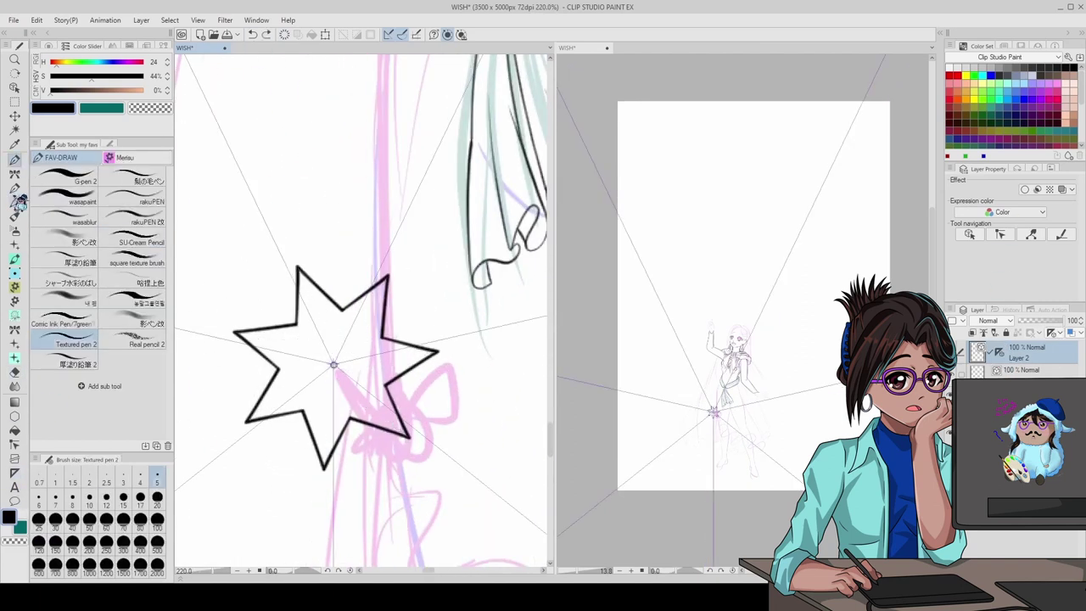
{"action": "left_click", "coordinate": [83, 283]}
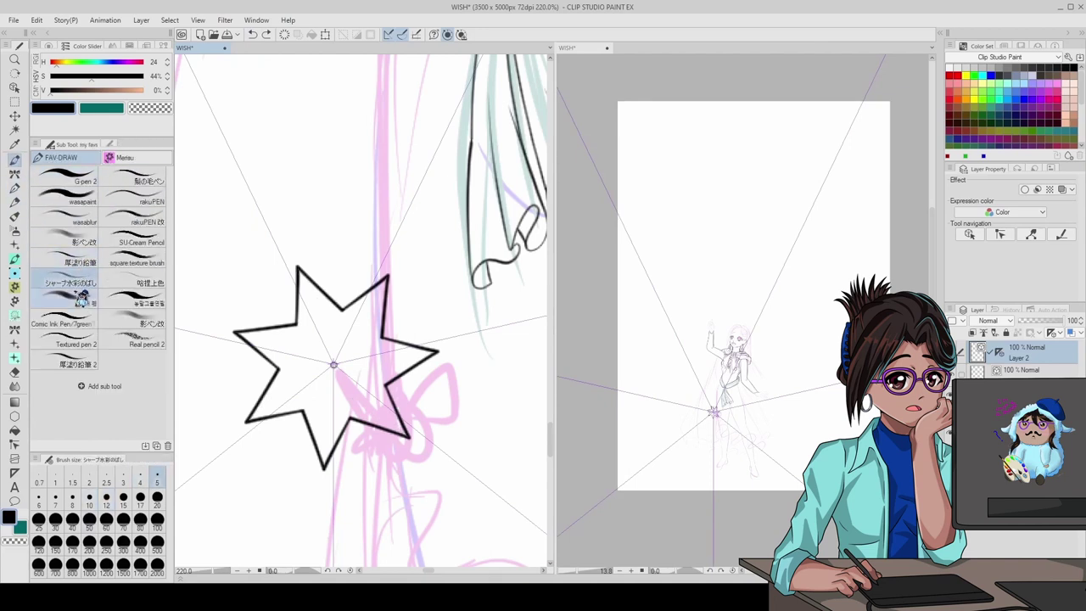
{"action": "left_click", "coordinate": [136, 302]}
{"action": "left_click_drag", "start_coordinate": [298, 271], "coordinate": [333, 363]}
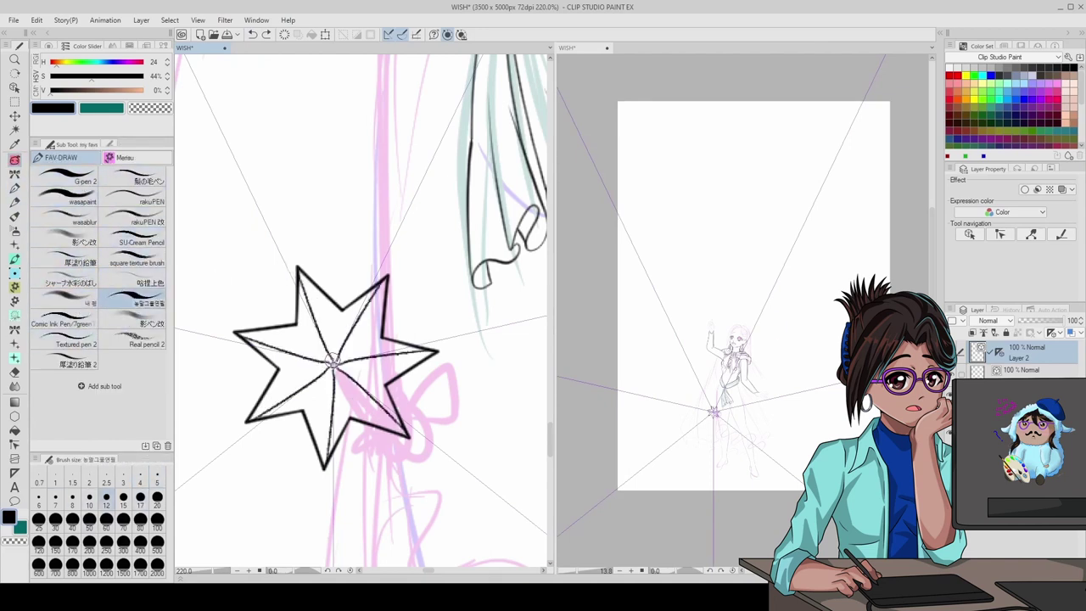
{"action": "left_click_drag", "start_coordinate": [298, 272], "coordinate": [332, 363]}
{"action": "scroll", "coordinate": [332, 361], "scroll_direction": "down", "scroll_amount": 6}
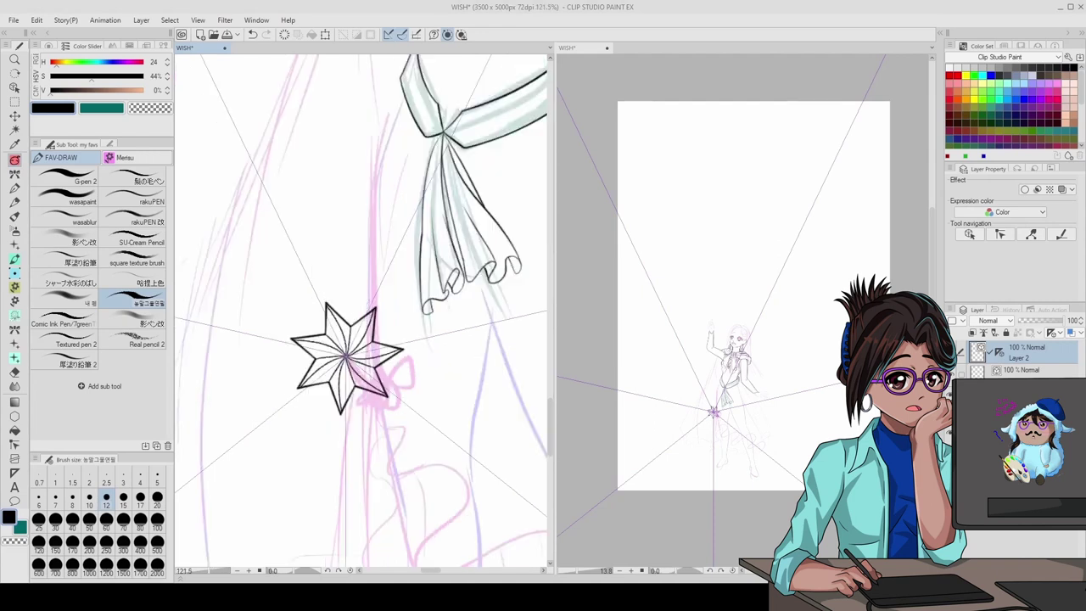
- Scale down the star ornament and move it onto the pink ornament sketch below the sash
{"action": "scroll", "coordinate": [332, 361], "scroll_direction": "up", "scroll_amount": 5}
{"action": "key", "text": "ctrl+t"}
{"action": "left_click_drag", "start_coordinate": [448, 412], "coordinate": [376, 351]}
{"action": "left_click_drag", "start_coordinate": [314, 312], "coordinate": [390, 386]}
{"action": "key", "text": "Return"}
{"action": "scroll", "coordinate": [391, 399], "scroll_direction": "down", "scroll_amount": 4}
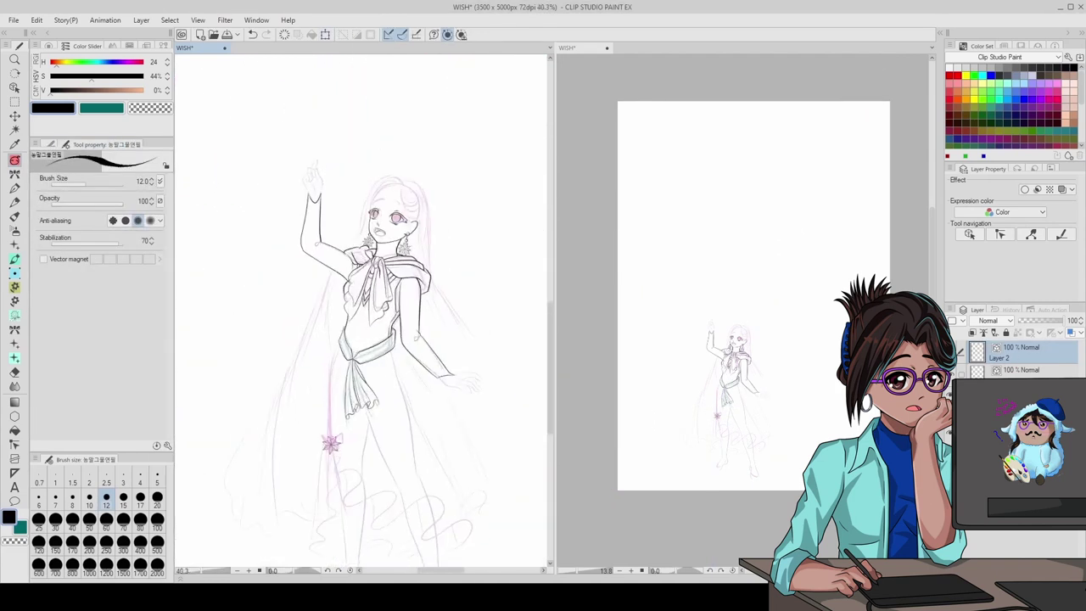
{"action": "scroll", "coordinate": [332, 444], "scroll_direction": "up", "scroll_amount": 2}
- Set the brush size of the selected Layer 1 vector line art, including the star ornament, to 5
{"action": "key", "text": "o"}
{"action": "scroll", "coordinate": [324, 356], "scroll_direction": "down", "scroll_amount": 1}
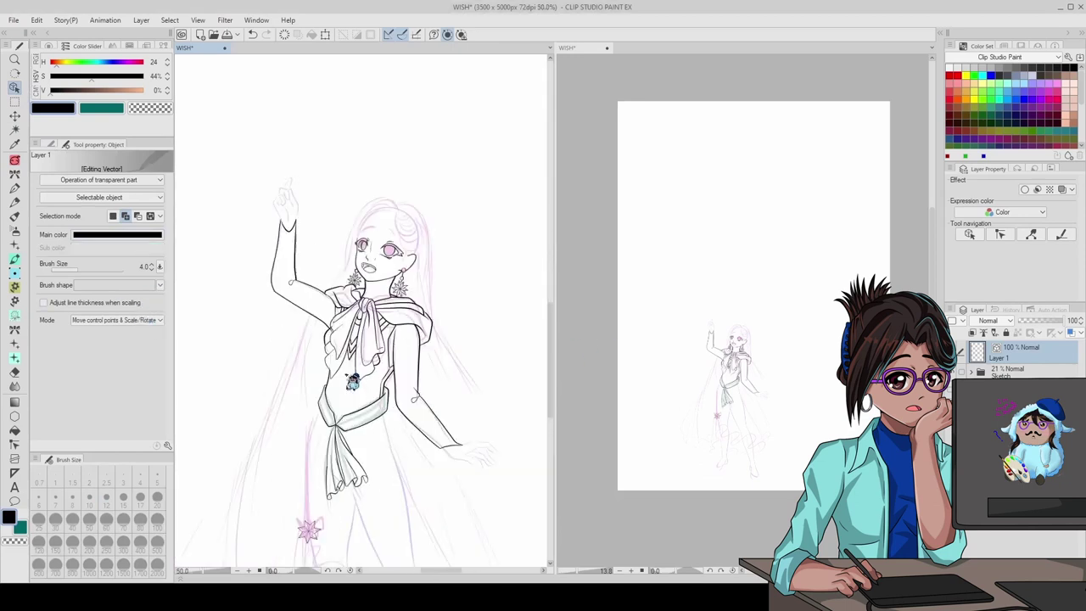
{"action": "scroll", "coordinate": [325, 356], "scroll_direction": "up", "scroll_amount": 2}
{"action": "key", "text": "ctrl+minus"}
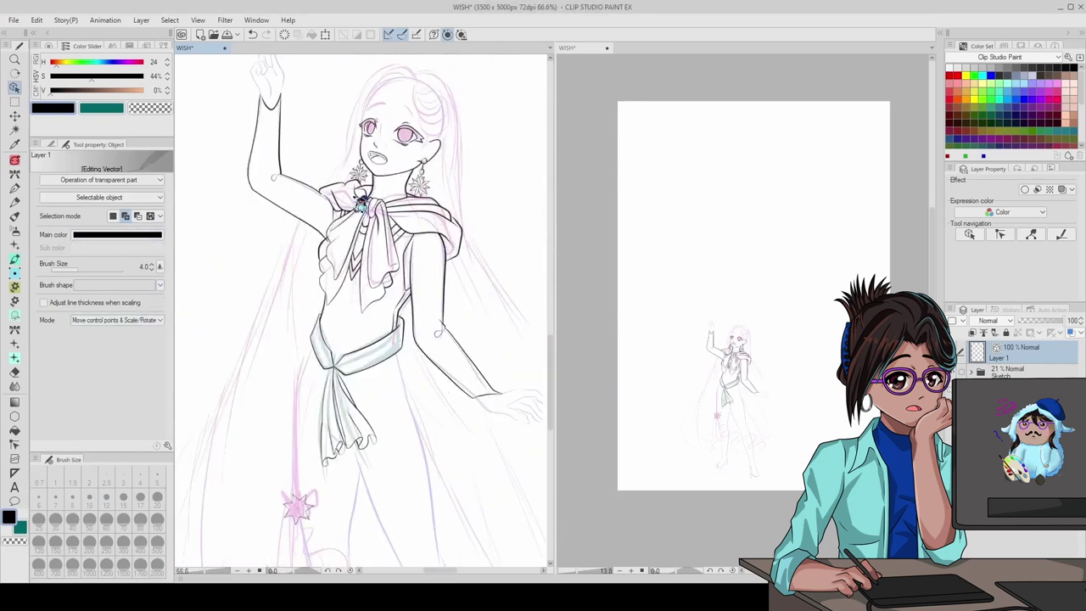
{"action": "key", "text": "p"}
{"action": "scroll", "coordinate": [284, 516], "scroll_direction": "up", "scroll_amount": 4}
{"action": "key", "text": "o"}
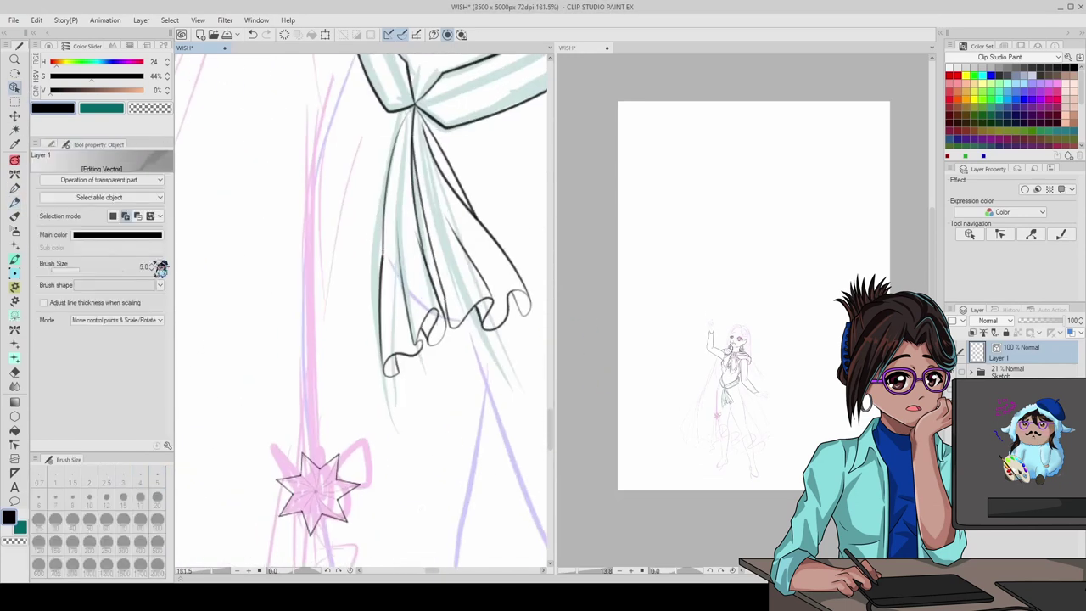
- Add a new vector Layer 2 above the line art and tint the old line-art layer blue
{"action": "scroll", "coordinate": [509, 521], "scroll_direction": "down", "scroll_amount": 5}
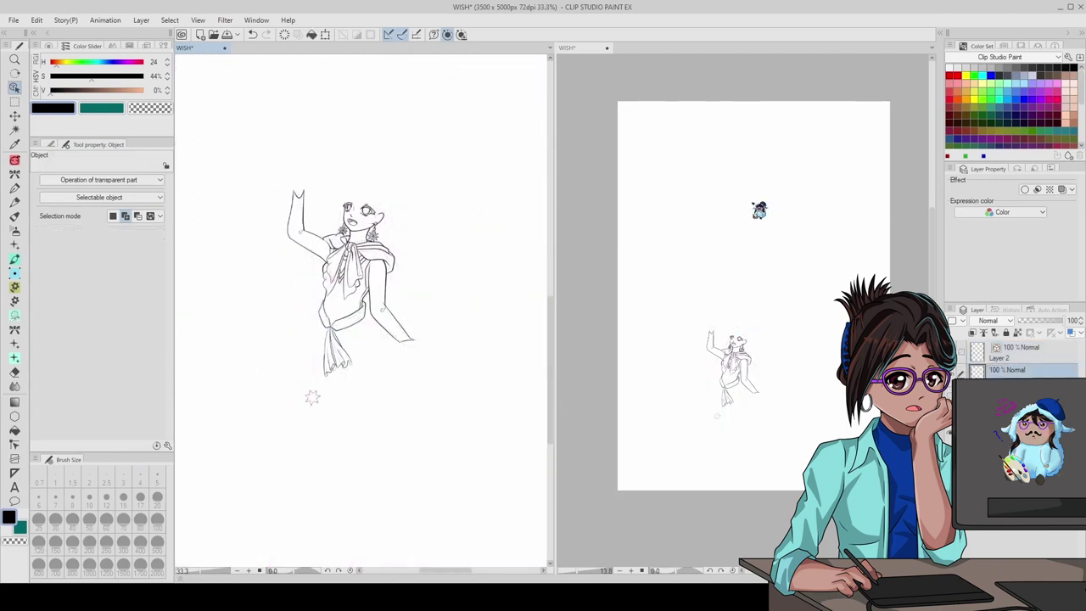
{"action": "scroll", "coordinate": [314, 422], "scroll_direction": "up", "scroll_amount": 3}
{"action": "key", "text": "p"}
{"action": "key", "text": "ctrl+plus"}
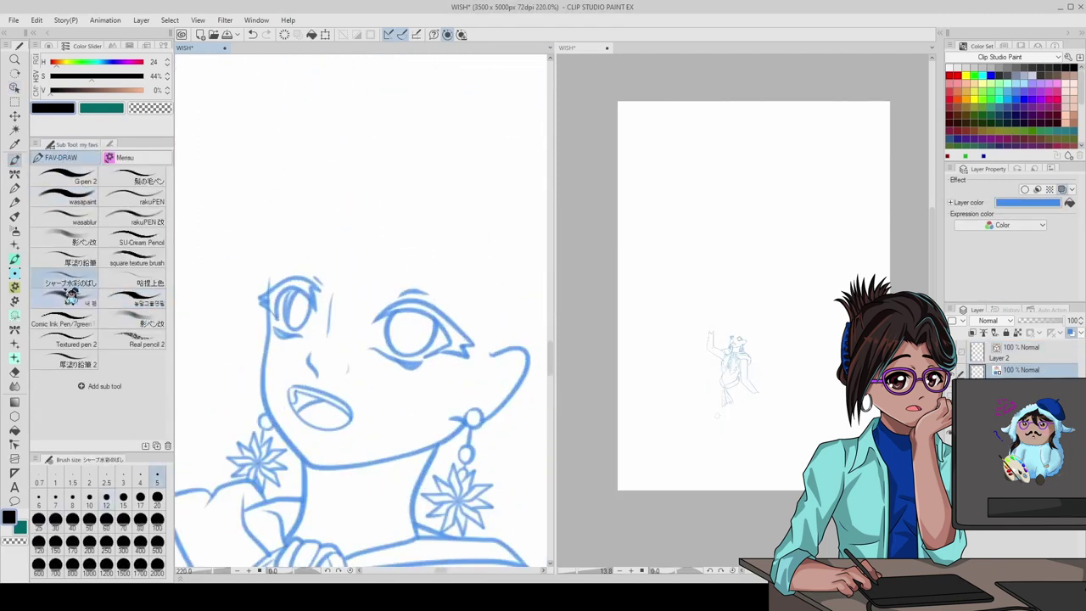
- Try the 髪の毛ペン brush on the face beside the mouth and undo the stroke
{"action": "left_click", "coordinate": [79, 223]}
{"action": "scroll", "coordinate": [360, 340], "scroll_direction": "up", "scroll_amount": 2}
{"action": "key", "text": "minus"}
{"action": "key", "text": "minus"}
{"action": "key", "text": "minus"}
{"action": "left_click", "coordinate": [148, 180]}
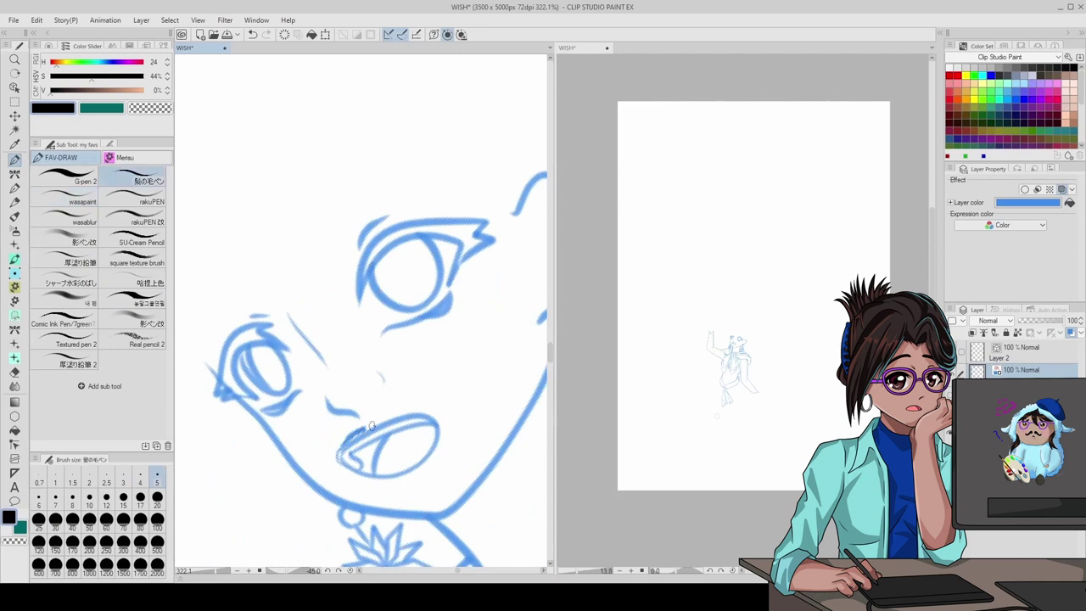
{"action": "left_click", "coordinate": [114, 146]}
{"action": "scroll", "coordinate": [381, 480], "scroll_direction": "up", "scroll_amount": 2}
{"action": "mouse_move", "coordinate": [292, 403]}
{"action": "left_mouse_down"}
{"action": "mouse_move", "coordinate": [415, 476]}
{"action": "mouse_move", "coordinate": [315, 462]}
{"action": "mouse_move", "coordinate": [298, 406]}
{"action": "mouse_move", "coordinate": [490, 342]}
{"action": "mouse_move", "coordinate": [331, 465]}
{"action": "left_mouse_up"}
{"action": "key", "text": "ctrl+z"}
- Ink the open mouth on Layer 2 with the rakuPEN 改 brush at size 5
{"action": "left_click", "coordinate": [51, 144]}
{"action": "left_click", "coordinate": [136, 222]}
{"action": "left_click", "coordinate": [109, 145]}
{"action": "left_click", "coordinate": [51, 144]}
{"action": "left_click", "coordinate": [284, 34]}
{"action": "scroll", "coordinate": [342, 351], "scroll_direction": "down", "scroll_amount": 2}
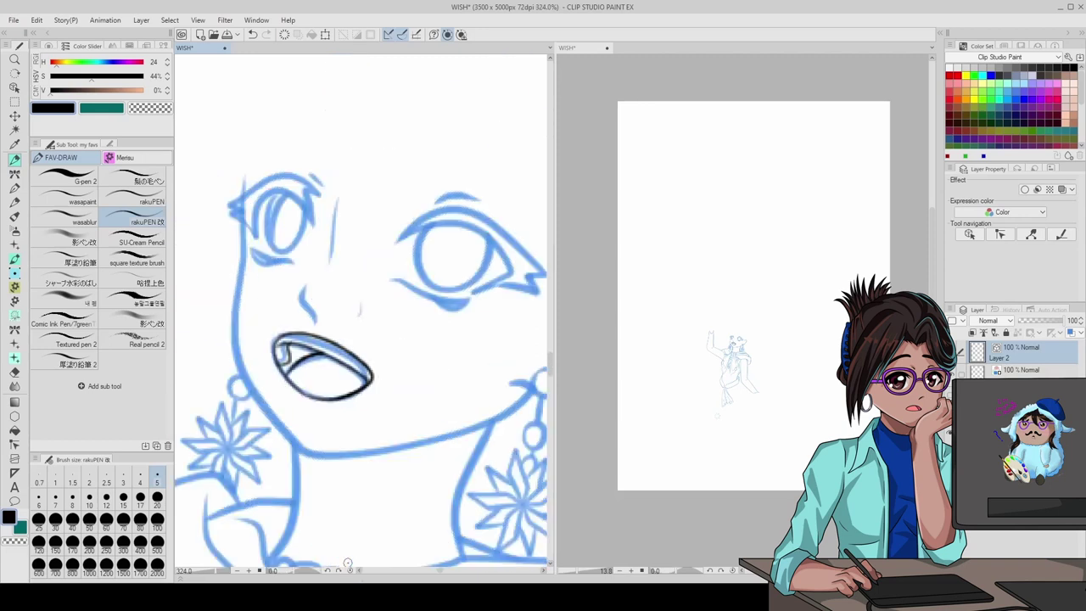
- Refine the inked mouth with the Pinch vector line tool and a free transform
{"action": "scroll", "coordinate": [339, 348], "scroll_direction": "up", "scroll_amount": 3}
{"action": "key", "text": "y"}
{"action": "scroll", "coordinate": [303, 333], "scroll_direction": "up", "scroll_amount": 1}
{"action": "scroll", "coordinate": [303, 333], "scroll_direction": "down", "scroll_amount": 5}
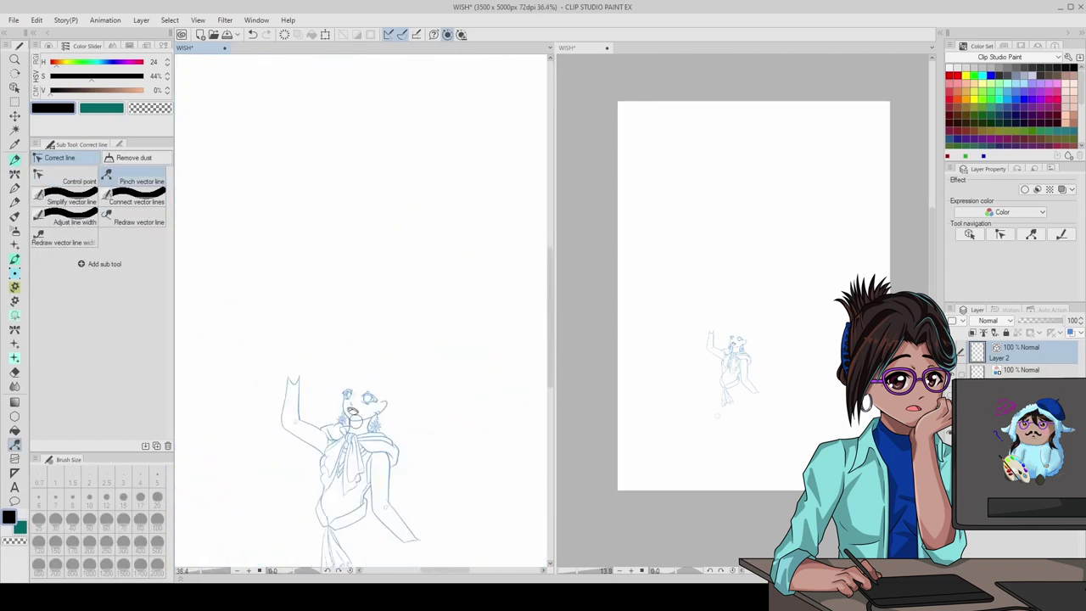
{"action": "scroll", "coordinate": [339, 356], "scroll_direction": "up", "scroll_amount": 3}
{"action": "key", "text": "ctrl+t"}
{"action": "key", "text": "Return"}
{"action": "scroll", "coordinate": [370, 359], "scroll_direction": "up", "scroll_amount": 1}
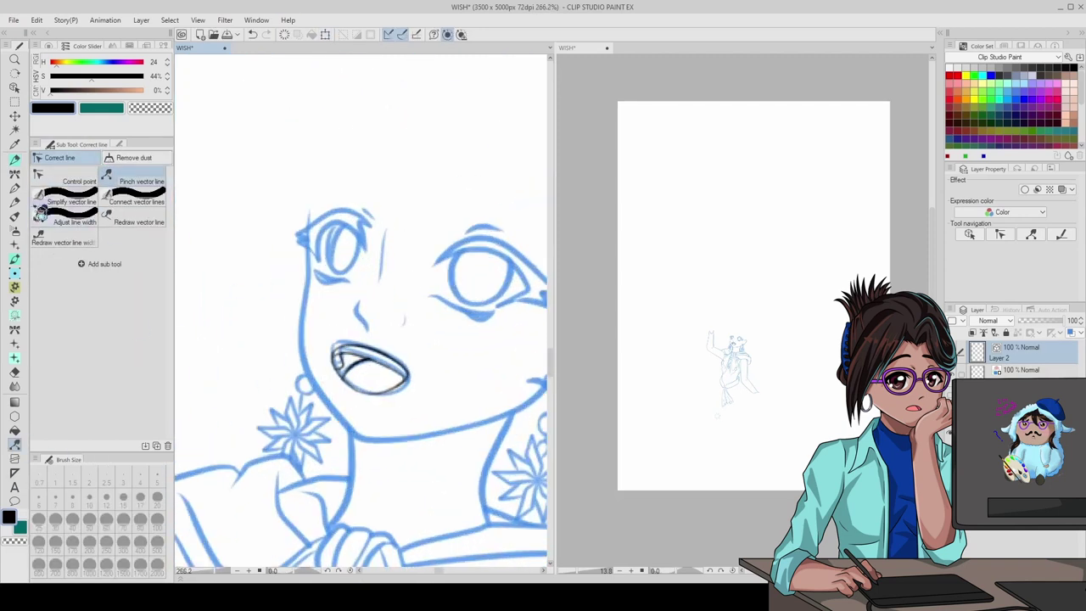
- Ink the nose, eyes, ear, jawline and neck with rakuPEN 改 over the blue guide lines, adjusting them with Pinch vector line
{"action": "left_click", "coordinate": [22, 172]}
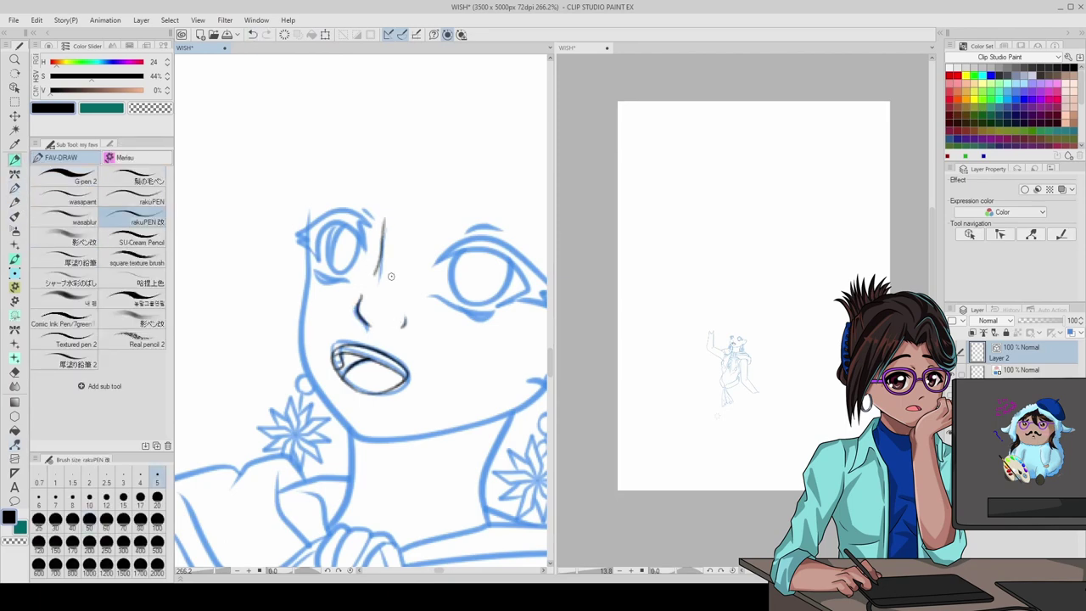
{"action": "scroll", "coordinate": [391, 276], "scroll_direction": "up", "scroll_amount": 1}
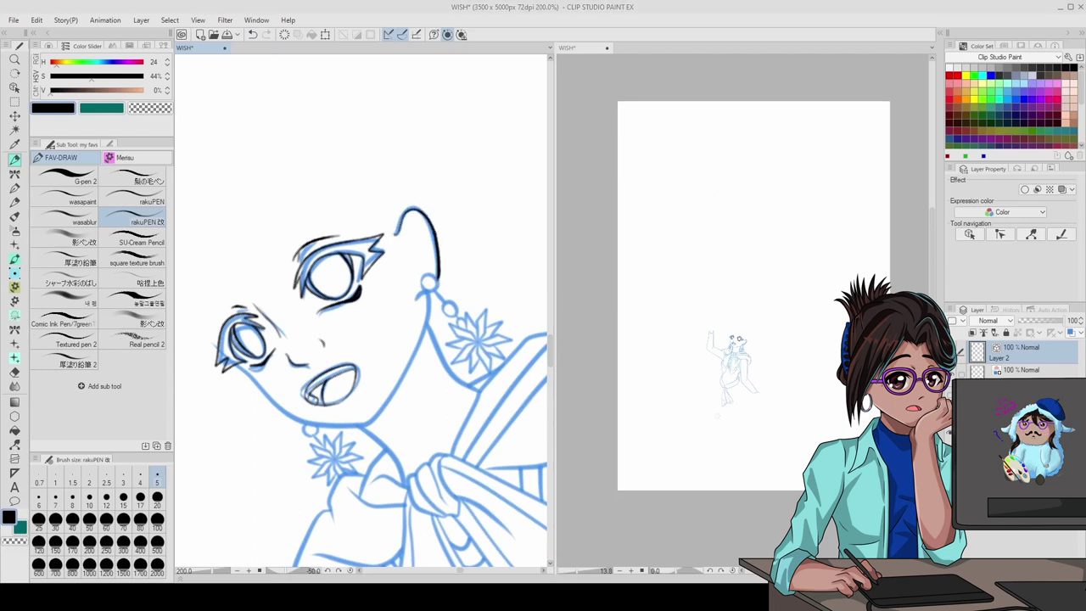
{"action": "left_click_drag", "start_coordinate": [418, 297], "coordinate": [428, 290]}
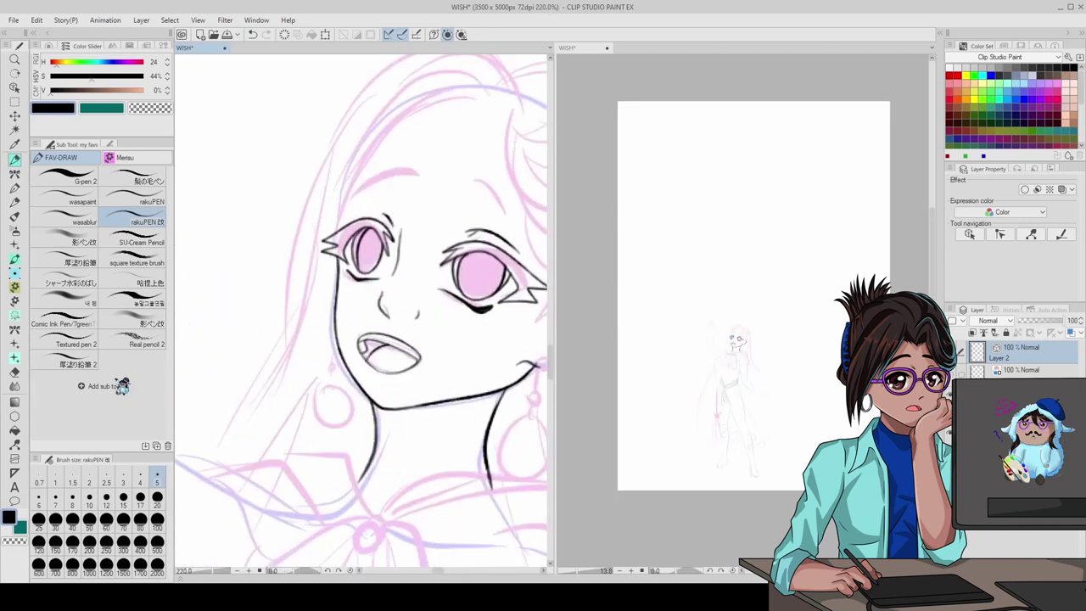
{"action": "key", "text": "y"}
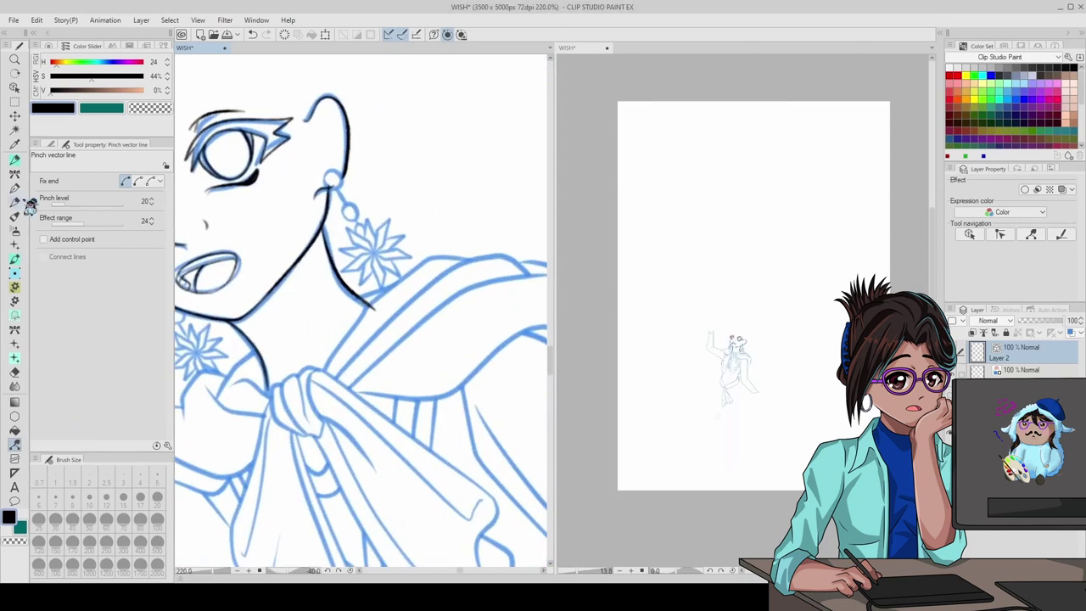
- Ink the draped collar folds and the vest stripes below them with rakuPEN 改 at size 5
{"action": "key", "text": "p"}
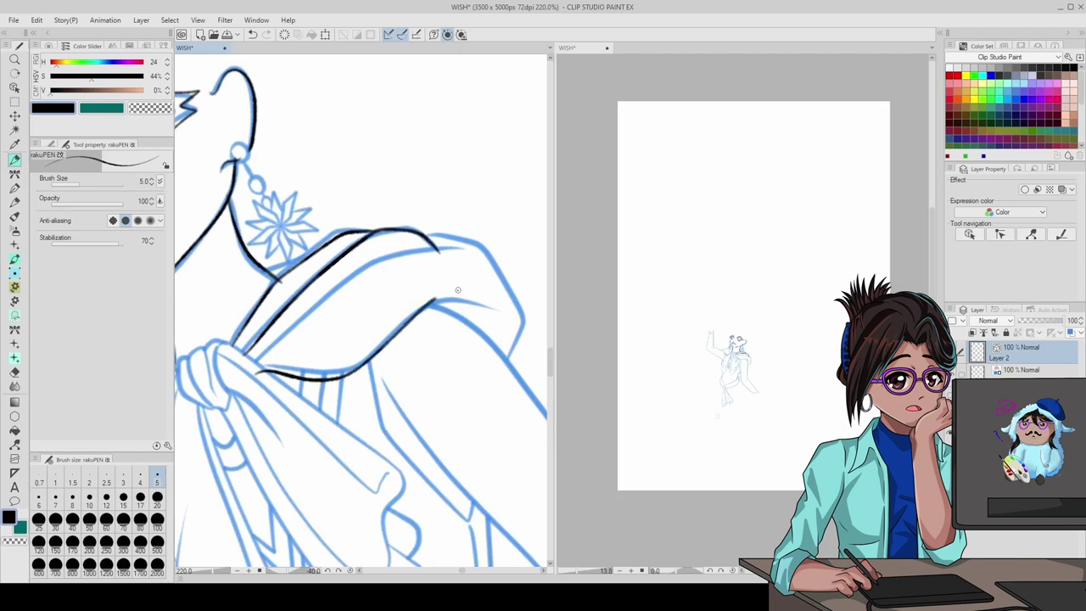
{"action": "key", "text": "ctrl+z"}
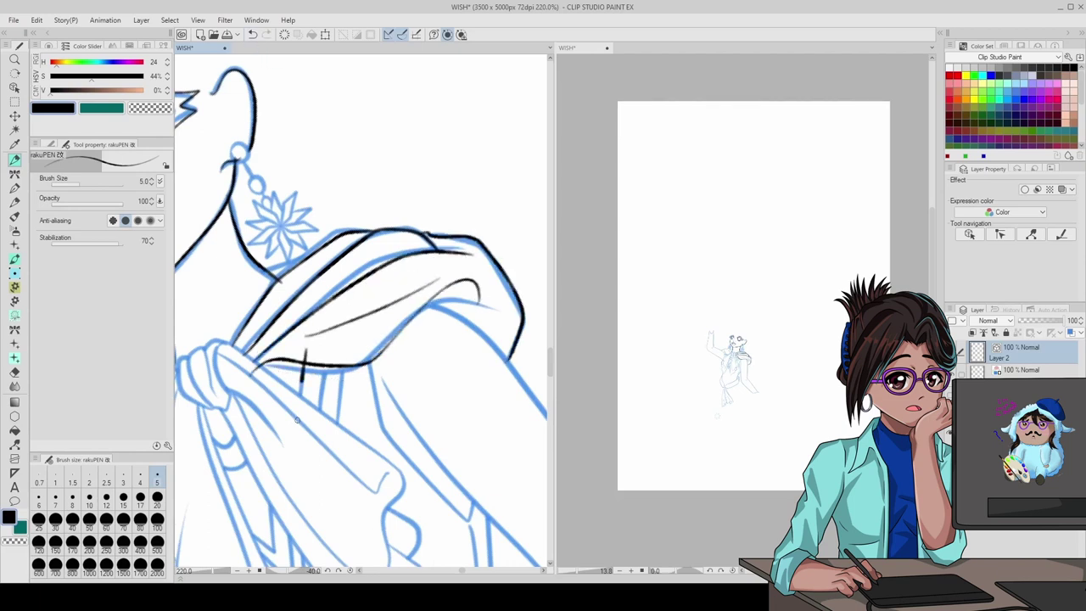
{"action": "scroll", "coordinate": [297, 420], "scroll_direction": "down", "scroll_amount": 3}
{"action": "scroll", "coordinate": [284, 355], "scroll_direction": "up", "scroll_amount": 3}
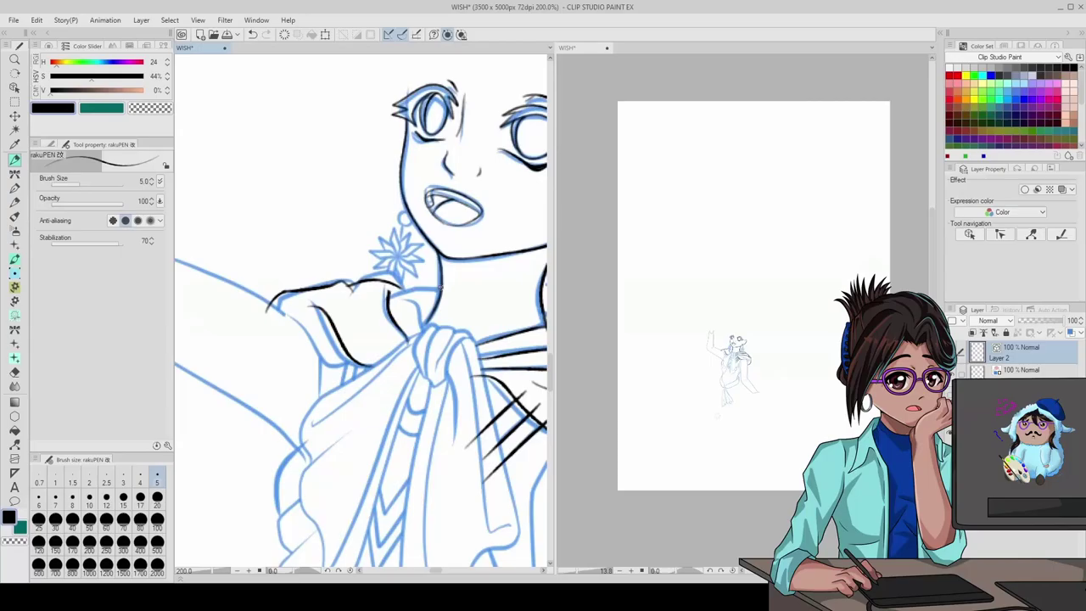
- Ink the shoulder ruffle and the vest's pointed chevrons, and erase overlapping line ends with the Hard vector eraser at size 12
{"action": "key", "text": "ctrl+0"}
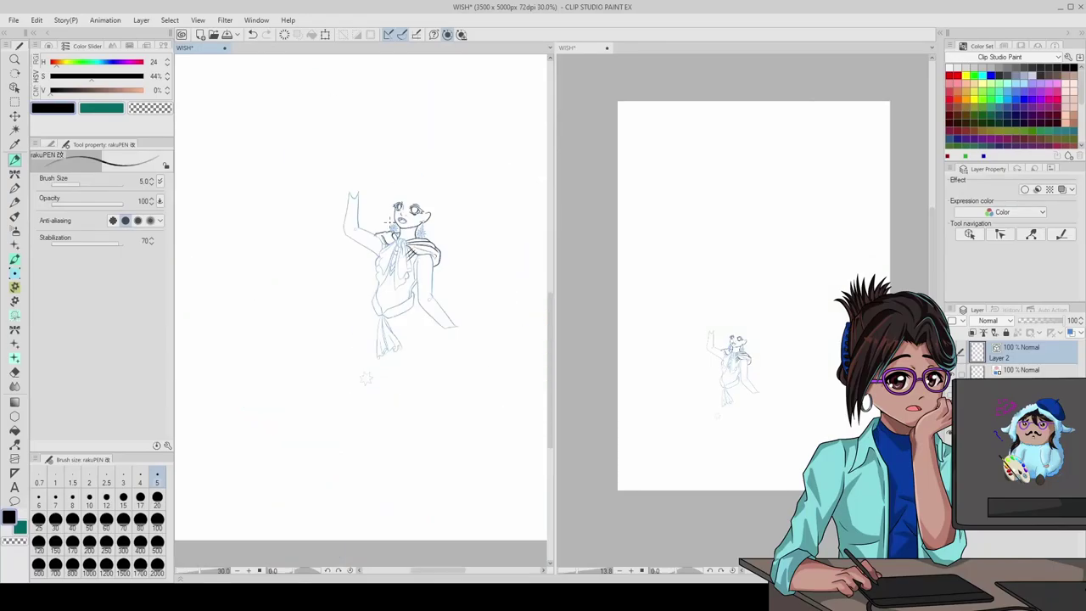
{"action": "scroll", "coordinate": [339, 473], "scroll_direction": "up", "scroll_amount": 4}
{"action": "scroll", "coordinate": [323, 325], "scroll_direction": "up", "scroll_amount": 2}
{"action": "left_click_drag", "start_coordinate": [248, 244], "coordinate": [287, 294]}
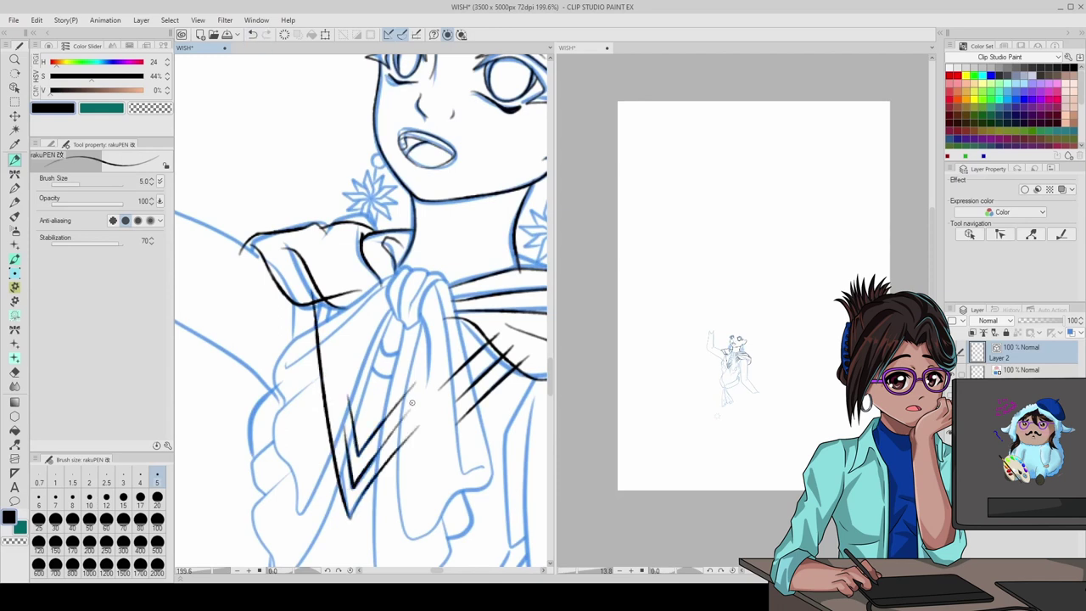
{"action": "key", "text": "e"}
{"action": "scroll", "coordinate": [356, 340], "scroll_direction": "down", "scroll_amount": 5}
{"action": "scroll", "coordinate": [300, 263], "scroll_direction": "up", "scroll_amount": 6}
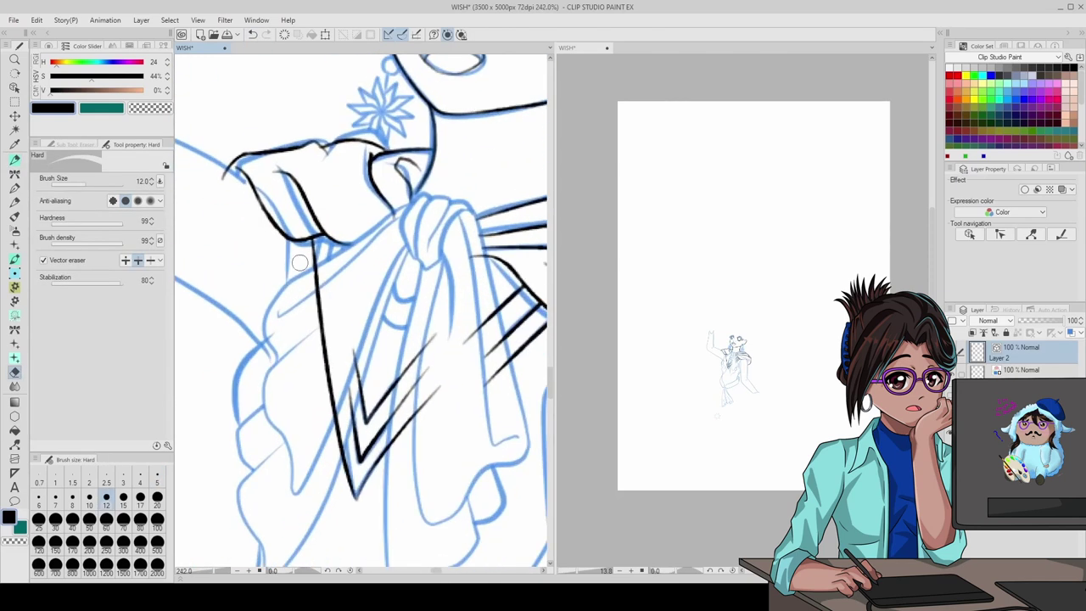
{"action": "left_click_drag", "start_coordinate": [300, 263], "coordinate": [327, 269]}
- Redraw the vest's edge and ink the bow's long hanging tails with rakuPEN 改
{"action": "key", "text": "p"}
{"action": "scroll", "coordinate": [458, 397], "scroll_direction": "down", "scroll_amount": 3}
{"action": "scroll", "coordinate": [314, 291], "scroll_direction": "up", "scroll_amount": 2}
{"action": "key", "text": "ctrl+z"}
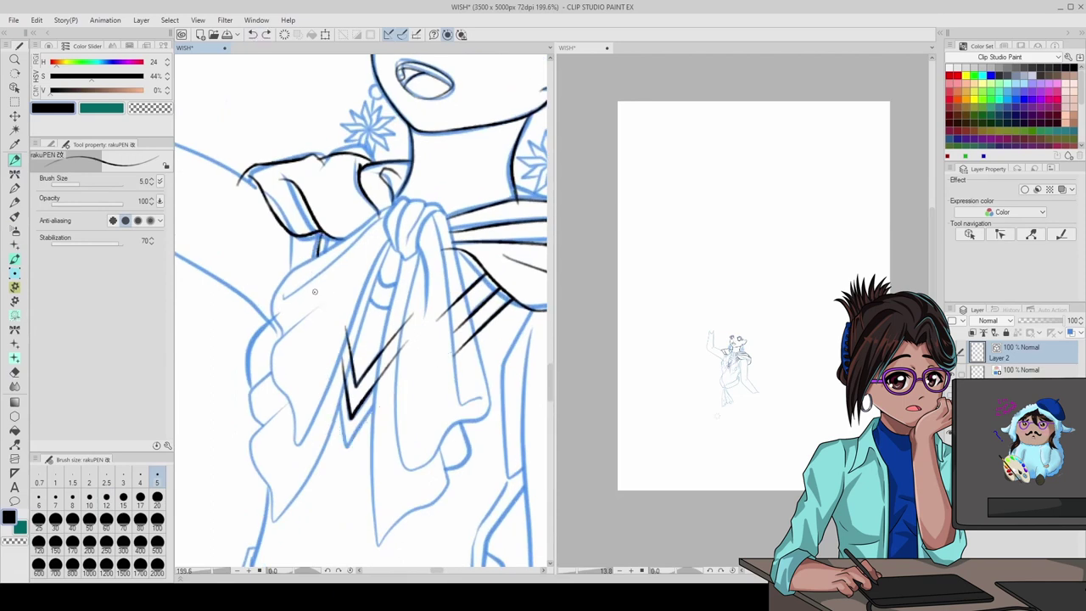
{"action": "left_click_drag", "start_coordinate": [451, 397], "coordinate": [428, 509]}
{"action": "scroll", "coordinate": [427, 509], "scroll_direction": "down", "scroll_amount": 2}
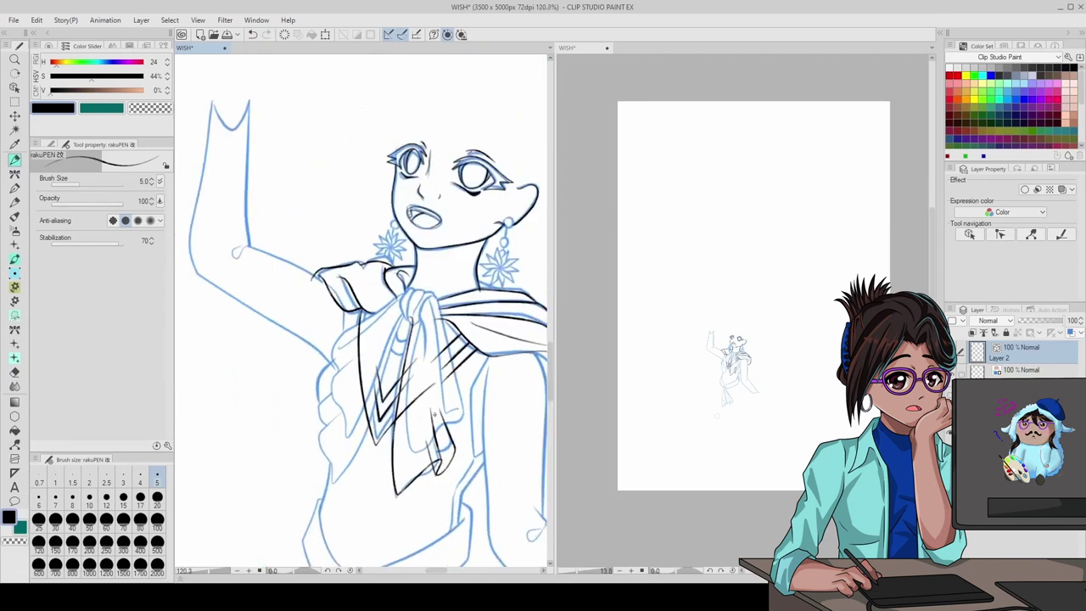
{"action": "scroll", "coordinate": [438, 308], "scroll_direction": "up", "scroll_amount": 2}
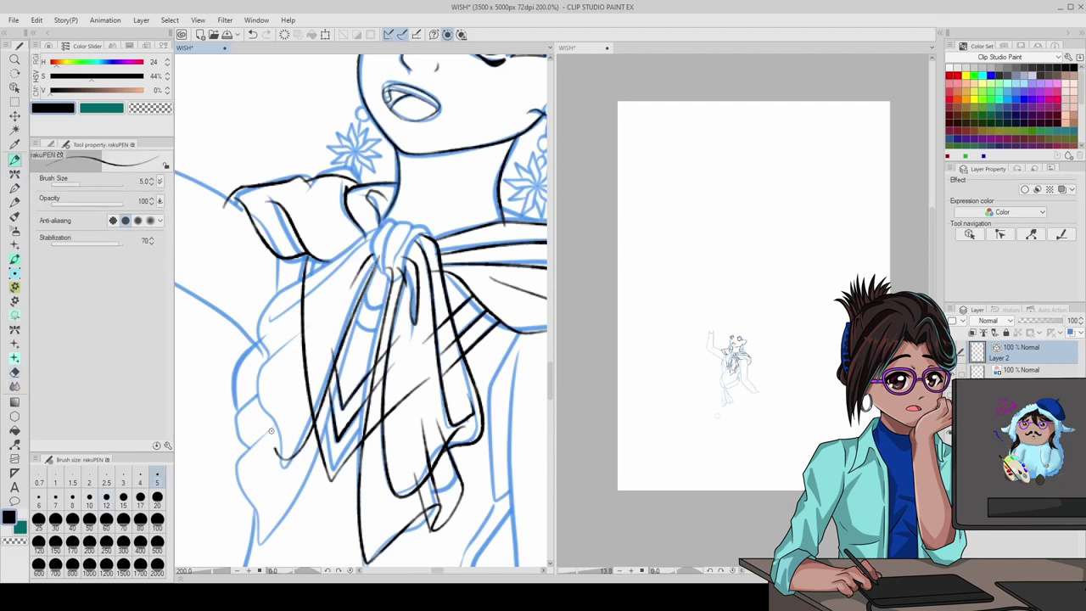
- Clean up the bow's overlapping lines with the Hard eraser and ink the scalloped ruffles along the bow's side
{"action": "key", "text": "e"}
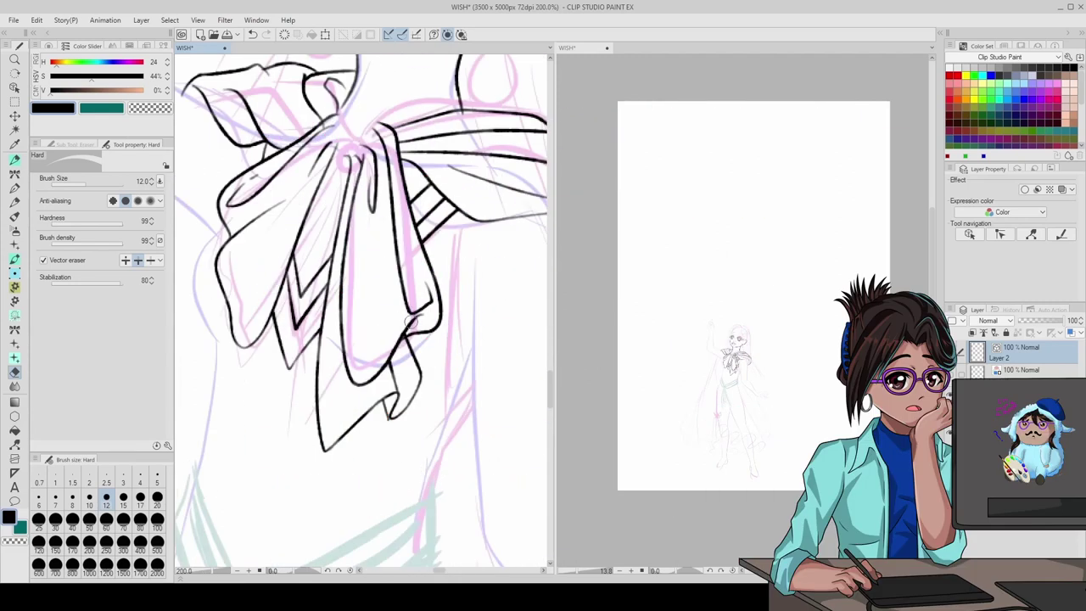
{"action": "scroll", "coordinate": [360, 310], "scroll_direction": "down", "scroll_amount": 5}
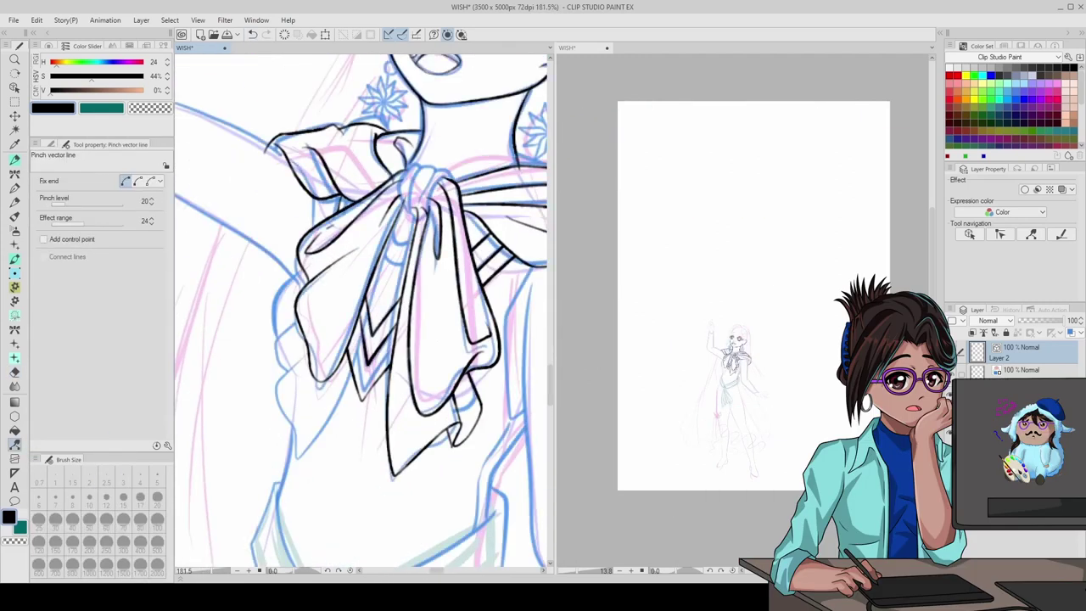
{"action": "key", "text": "p"}
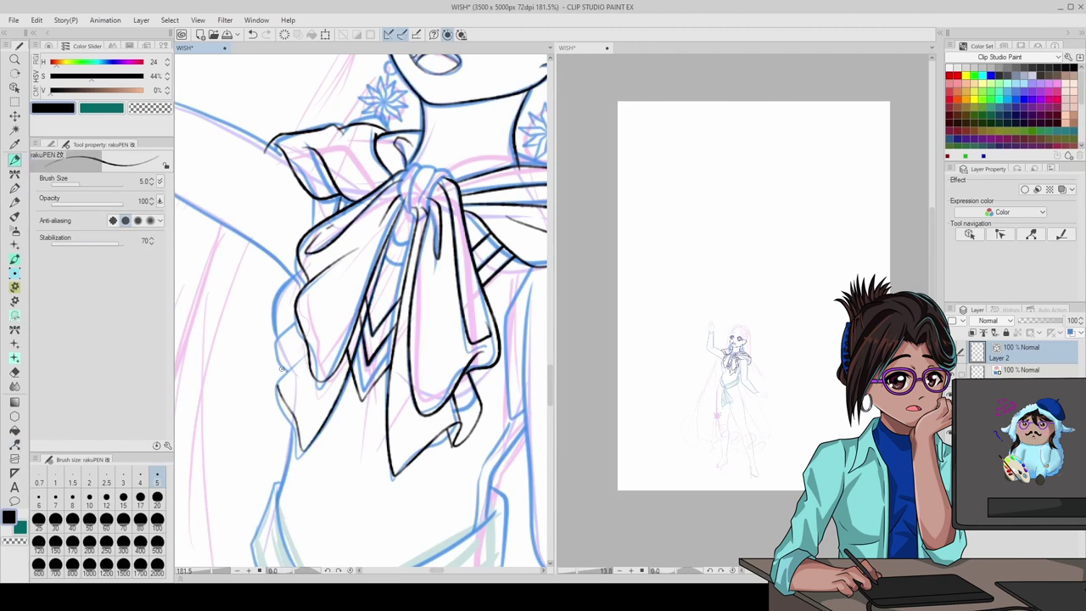
{"action": "key", "text": "e"}
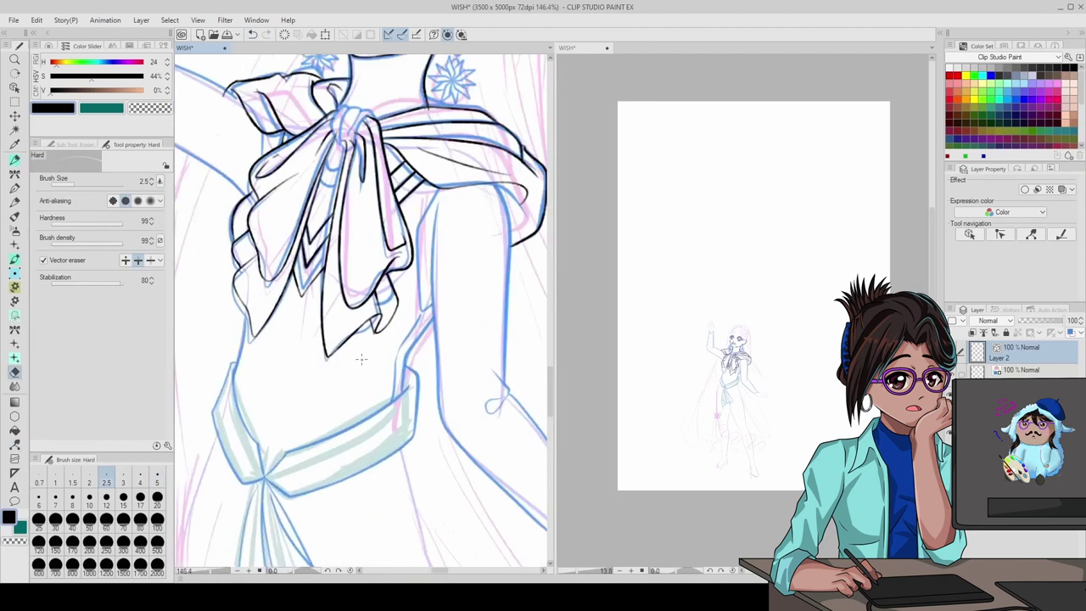
- Ink both arms and the bodice's side contours down to the waist with rakuPEN 改 at size 5
{"action": "key", "text": "p"}
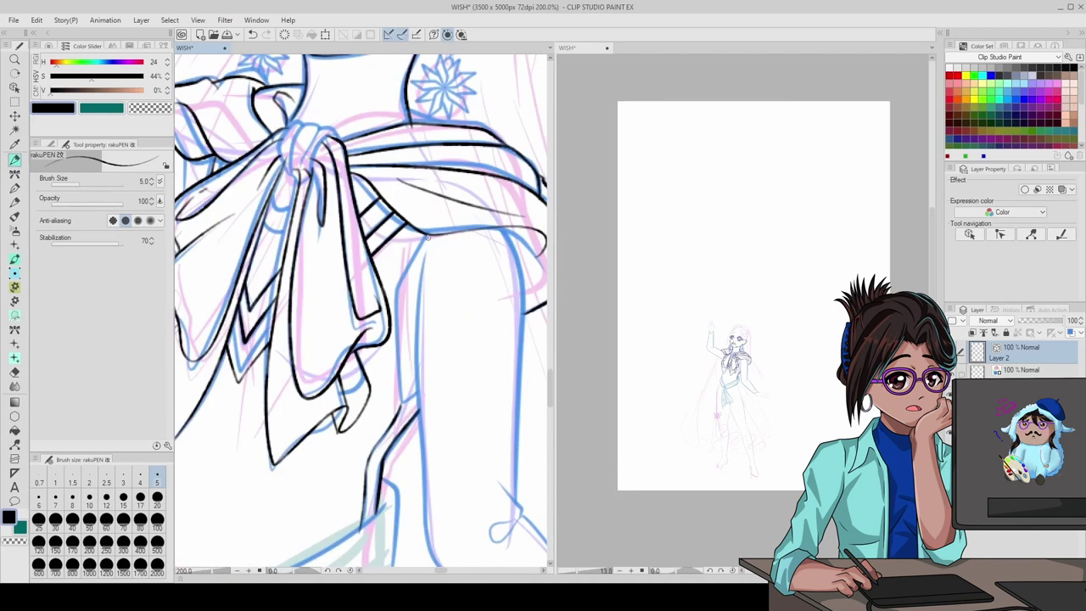
{"action": "scroll", "coordinate": [415, 397], "scroll_direction": "up", "scroll_amount": 1}
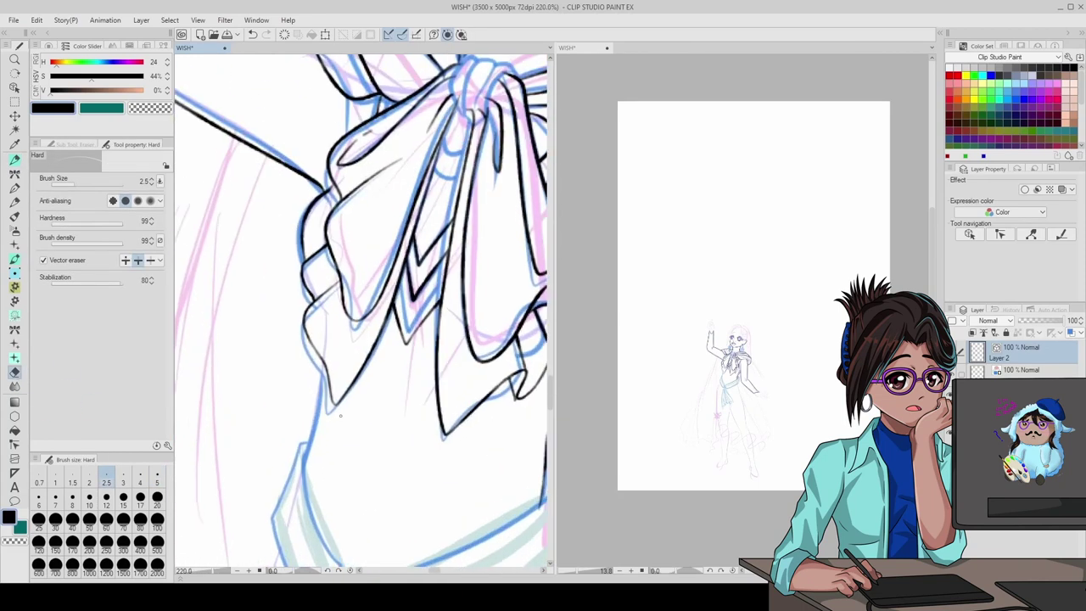
{"action": "key", "text": "p"}
{"action": "left_click_drag", "start_coordinate": [323, 352], "coordinate": [313, 425]}
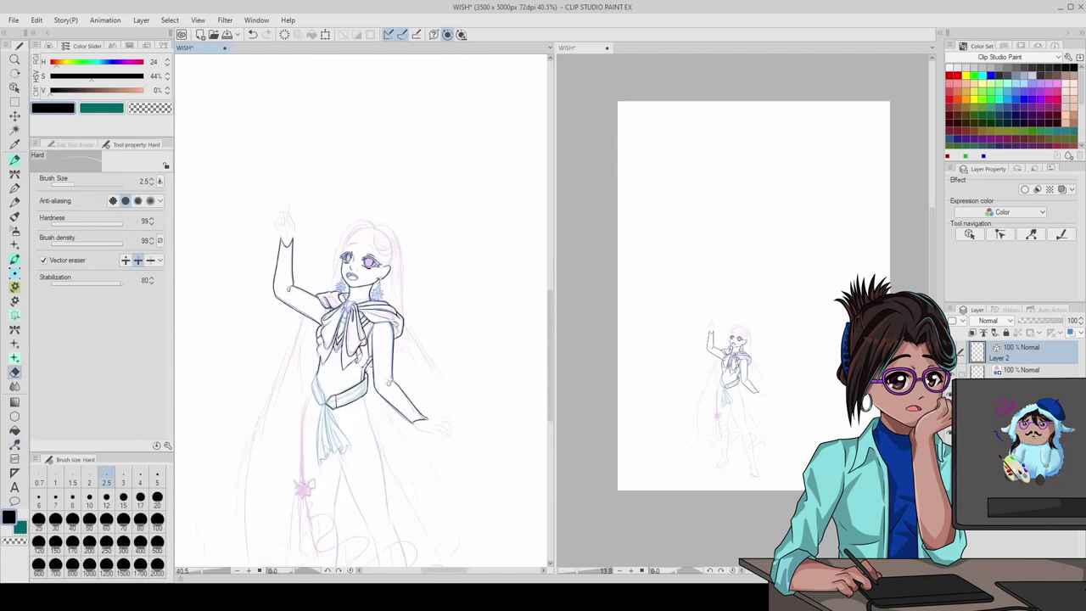
- Ink the waist sash with its knot and ruffled tail, erasing stray line ends with the Hard eraser at size 2.5
{"action": "key", "text": "ctrl+minus"}
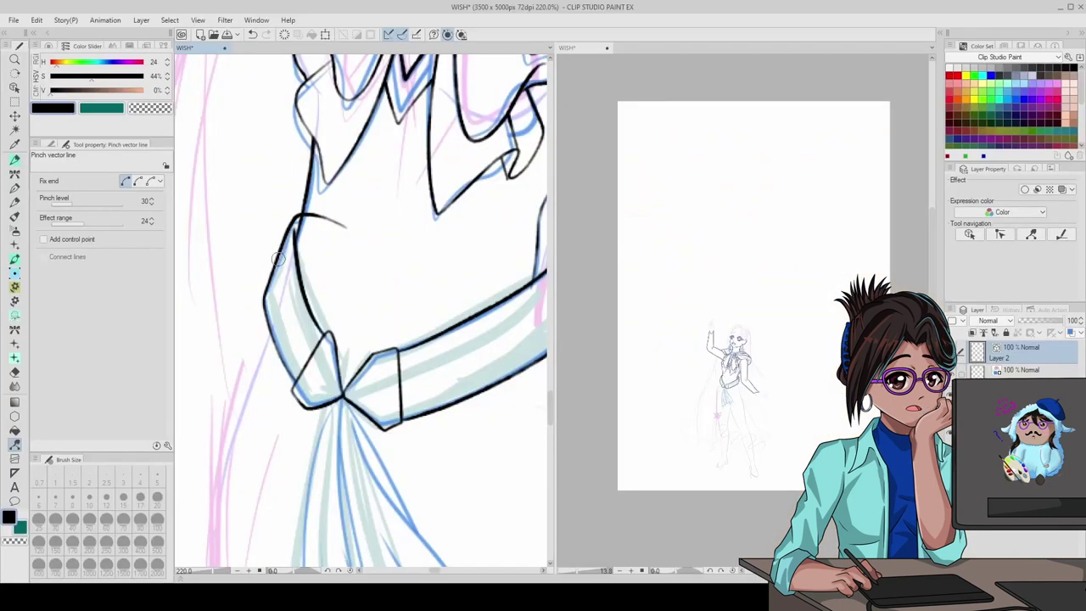
{"action": "key", "text": "p"}
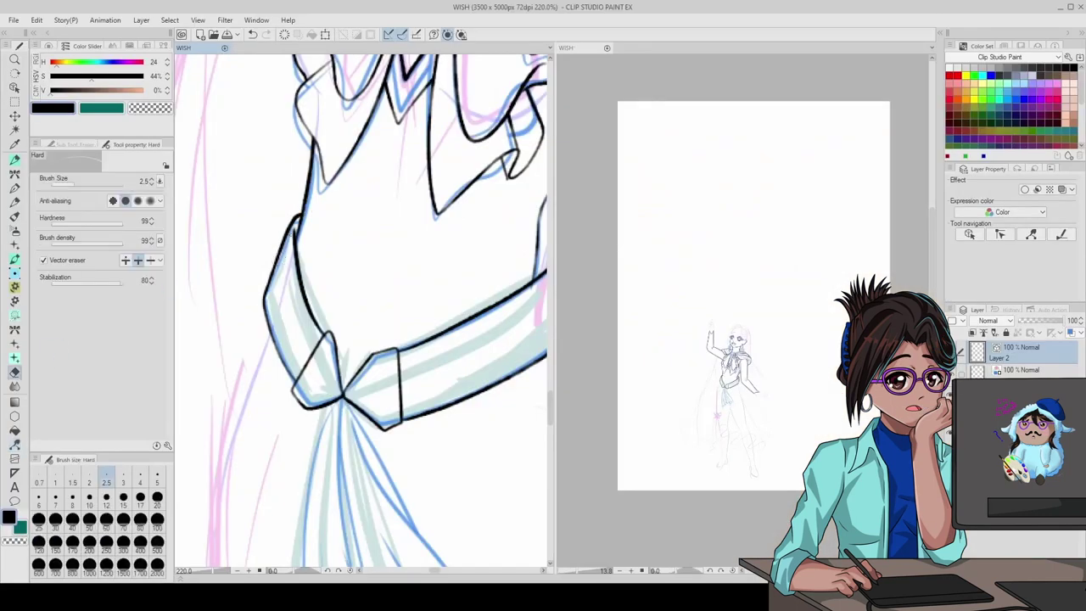
{"action": "left_click_drag", "start_coordinate": [288, 280], "coordinate": [293, 266]}
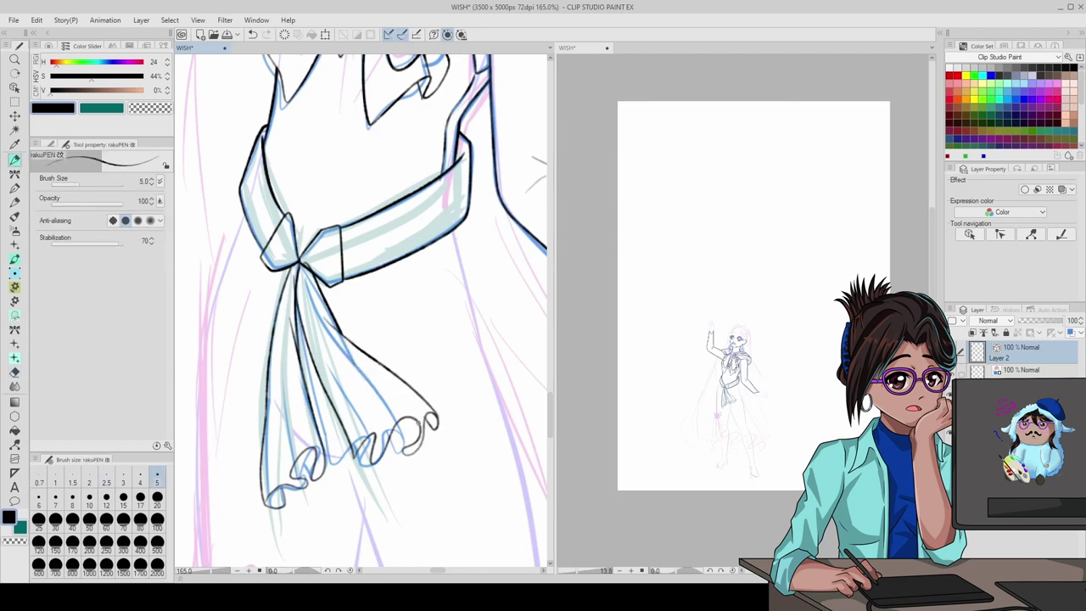
{"action": "left_click", "coordinate": [15, 371]}
{"action": "key", "text": "ctrl+0"}
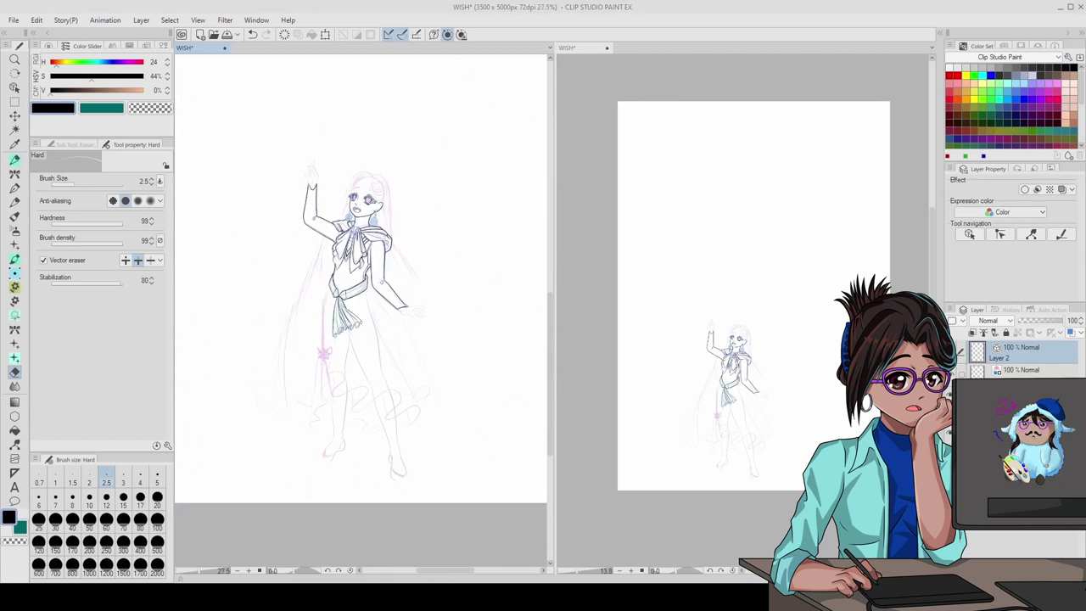
- Ink the seven-pointed star ornament's outline below the sash with rakuPEN 改
{"action": "scroll", "coordinate": [315, 363], "scroll_direction": "up", "scroll_amount": 5}
{"action": "left_click", "coordinate": [14, 159]}
{"action": "left_click_drag", "start_coordinate": [298, 334], "coordinate": [382, 286]}
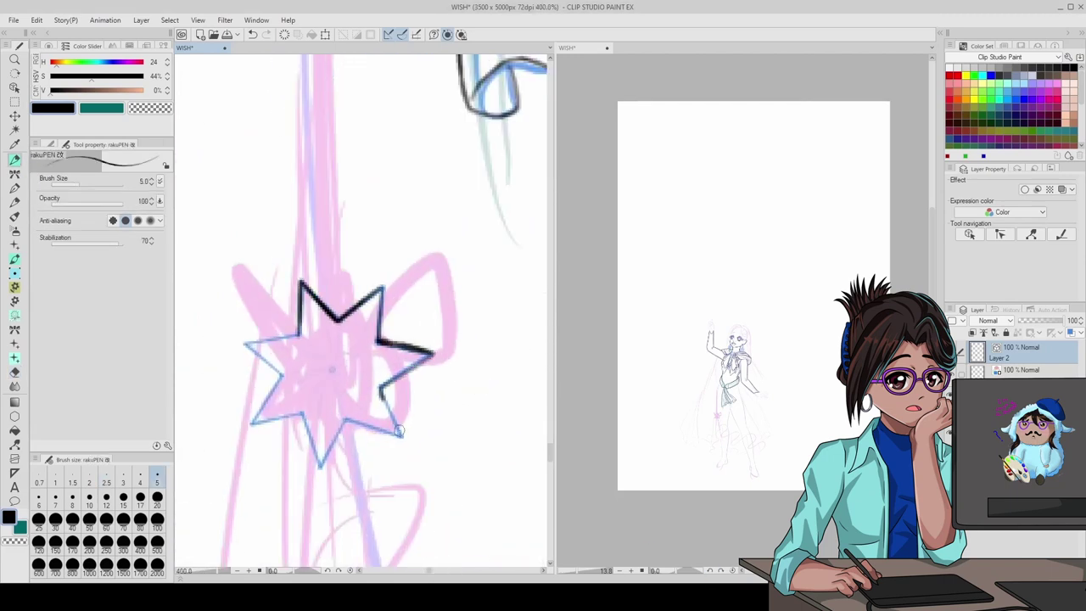
{"action": "scroll", "coordinate": [309, 330], "scroll_direction": "down", "scroll_amount": 8}
{"action": "scroll", "coordinate": [309, 330], "scroll_direction": "up", "scroll_amount": 2}
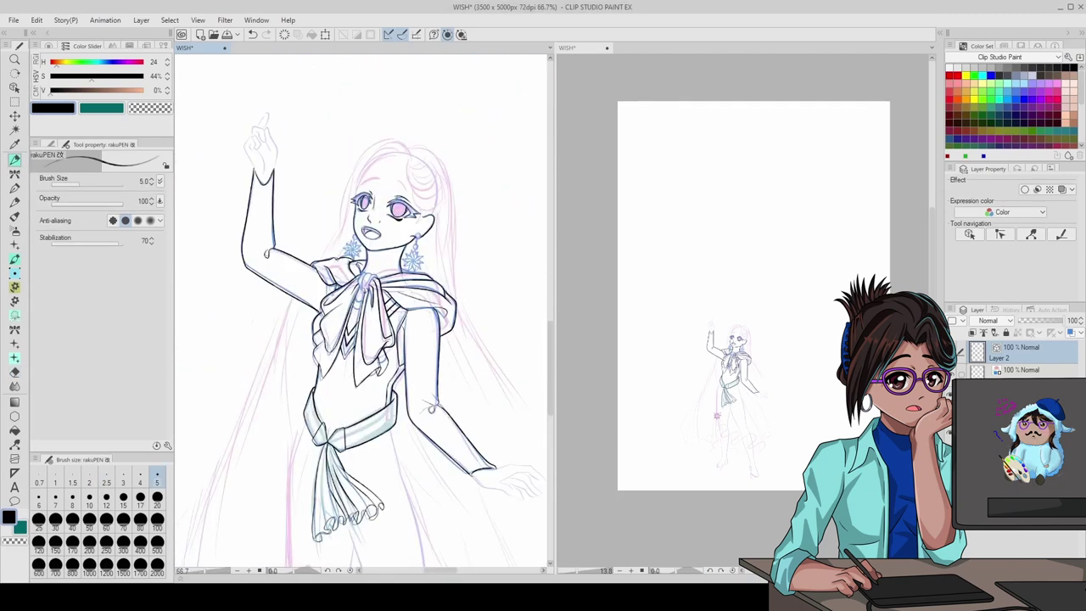
- Ink the skirt's wavy ruffle edge from the star ornament across to the far side with rakuPEN 改 at size 5
{"action": "scroll", "coordinate": [310, 330], "scroll_direction": "down", "scroll_amount": 2}
{"action": "scroll", "coordinate": [361, 310], "scroll_direction": "up", "scroll_amount": 1}
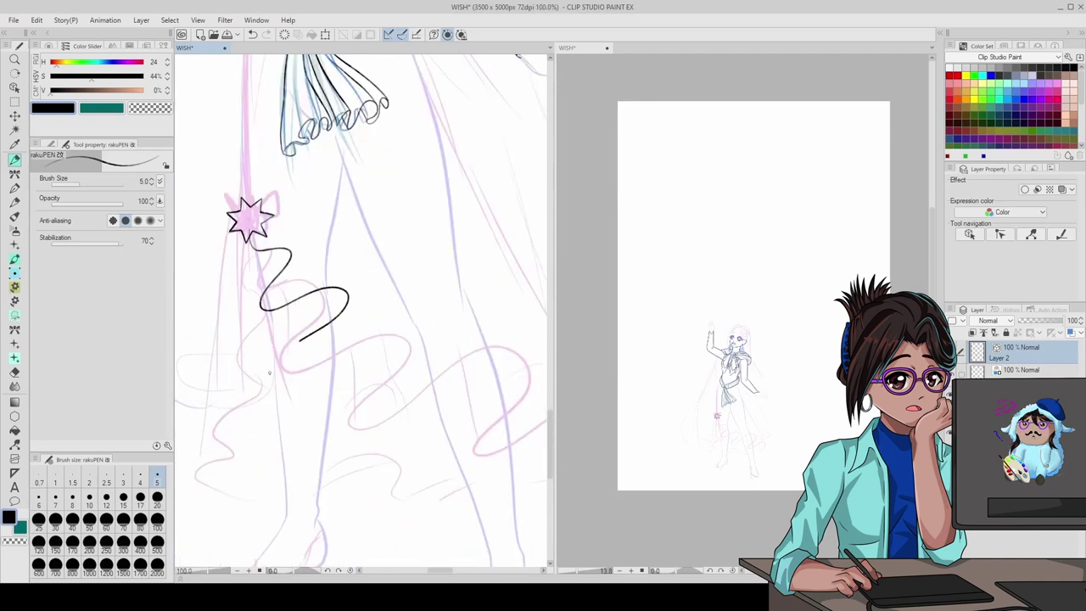
{"action": "scroll", "coordinate": [459, 450], "scroll_direction": "down", "scroll_amount": 3}
{"action": "scroll", "coordinate": [459, 449], "scroll_direction": "up", "scroll_amount": 3}
{"action": "key", "text": "e"}
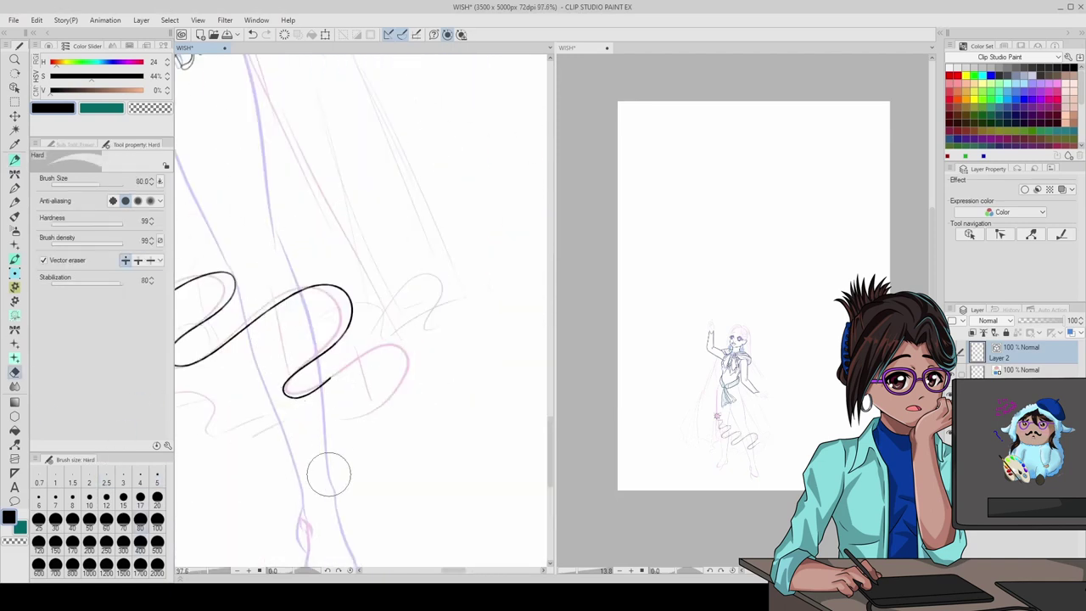
{"action": "key", "text": "p"}
{"action": "left_click_drag", "start_coordinate": [331, 378], "coordinate": [348, 363]}
- Ink the skirt's long side contour from the sash to the hem and erase its excess line ends with the Hard eraser
{"action": "scroll", "coordinate": [431, 308], "scroll_direction": "down", "scroll_amount": 3}
{"action": "scroll", "coordinate": [377, 195], "scroll_direction": "up", "scroll_amount": 2}
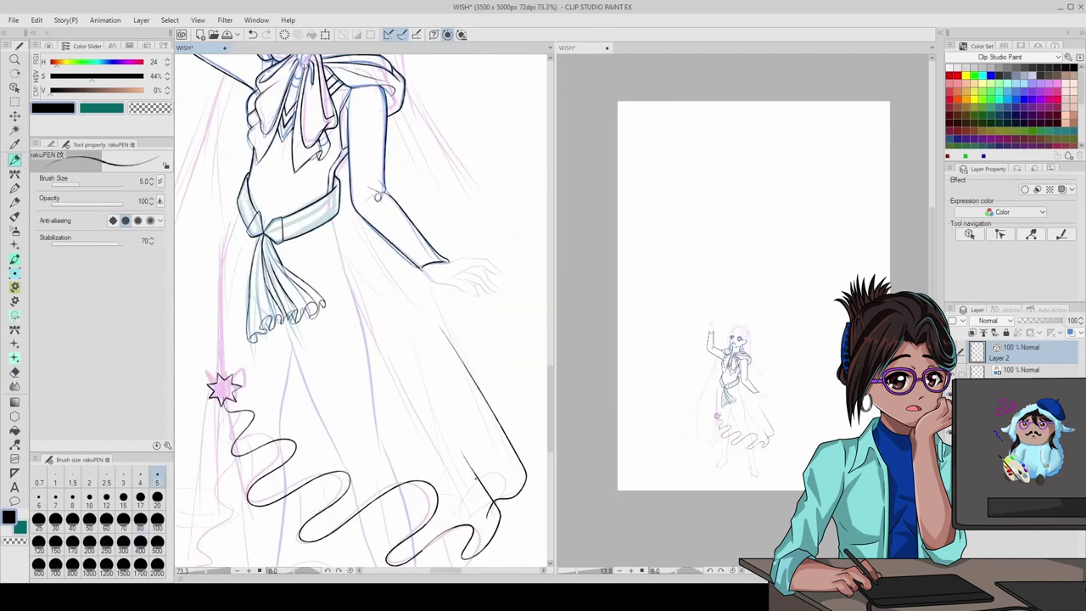
{"action": "key", "text": "e"}
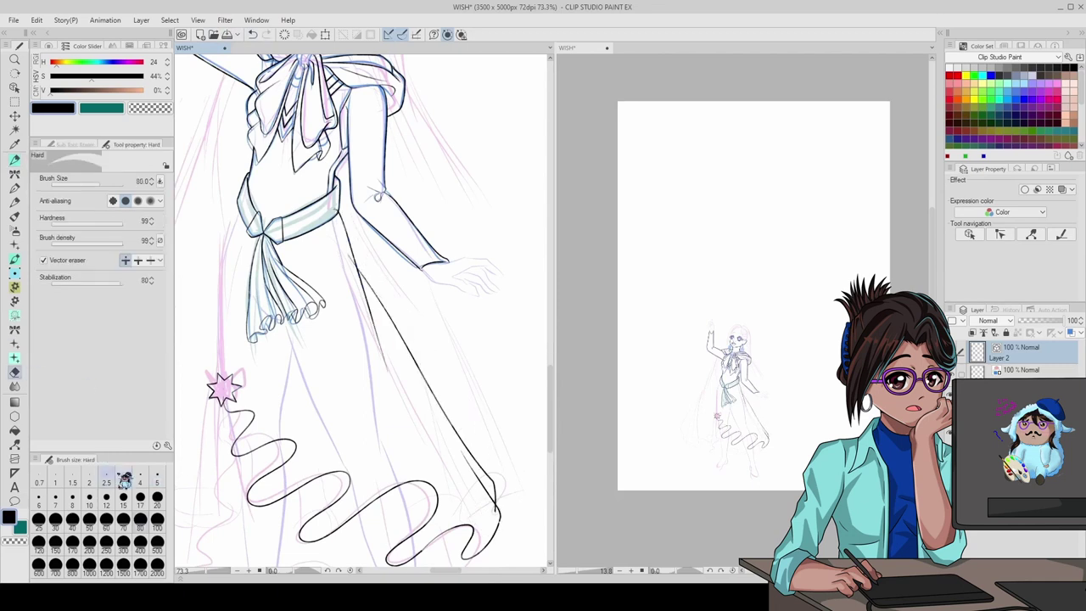
{"action": "scroll", "coordinate": [488, 507], "scroll_direction": "down", "scroll_amount": 3}
{"action": "scroll", "coordinate": [393, 366], "scroll_direction": "up", "scroll_amount": 4}
- Ink the second wavy ruffle edge cascading down from the star and around the skirt's lower hem, redoing unsatisfactory strokes
{"action": "key", "text": "p"}
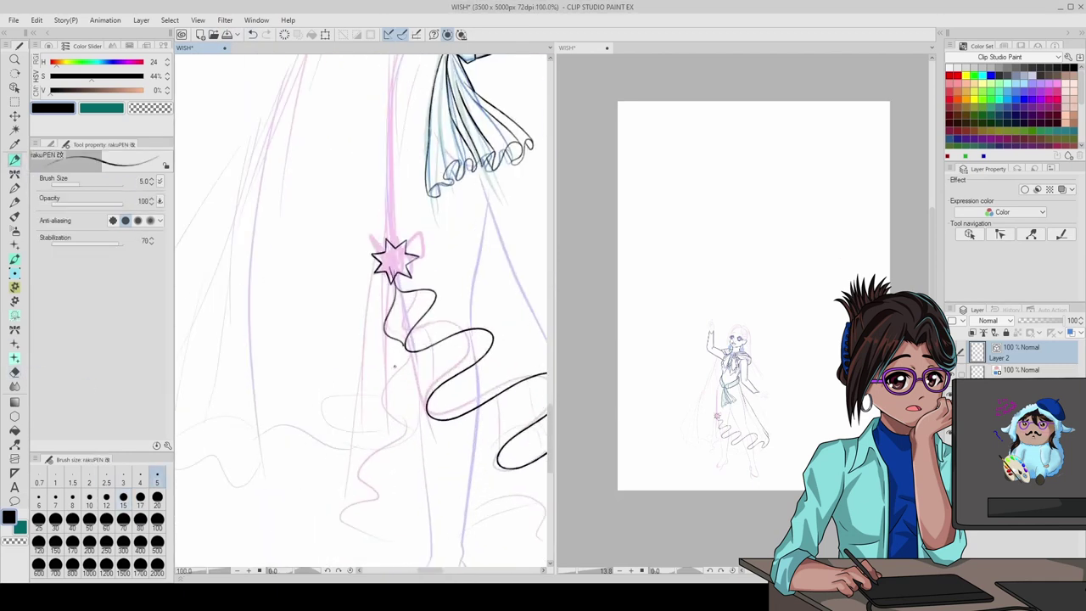
{"action": "key", "text": "ctrl+z"}
{"action": "left_click_drag", "start_coordinate": [362, 492], "coordinate": [437, 507]}
{"action": "scroll", "coordinate": [437, 507], "scroll_direction": "up", "scroll_amount": 3}
{"action": "key", "text": "ctrl+z"}
{"action": "mouse_move", "coordinate": [377, 183]}
{"action": "left_mouse_down"}
{"action": "mouse_move", "coordinate": [373, 441]}
{"action": "mouse_move", "coordinate": [504, 465]}
{"action": "left_mouse_up"}
{"action": "scroll", "coordinate": [440, 355], "scroll_direction": "down", "scroll_amount": 3}
{"action": "scroll", "coordinate": [454, 395], "scroll_direction": "up", "scroll_amount": 5}
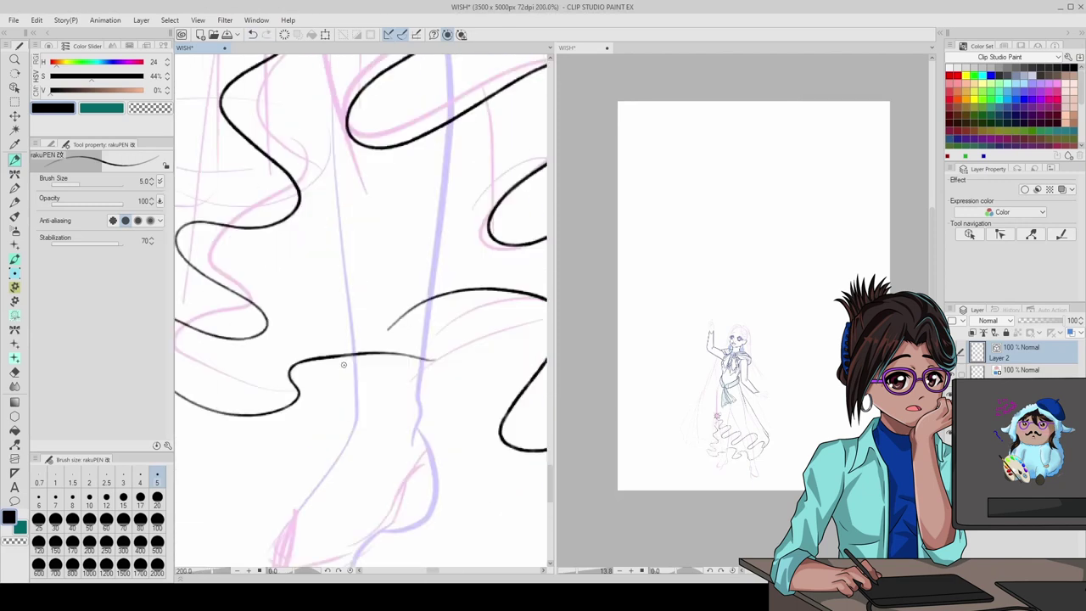
- Join the lower hem's open ends with rounded ruffle curves and trim the overlaps with the Hard eraser at size 15
{"action": "mouse_move", "coordinate": [387, 338]}
{"action": "left_mouse_down"}
{"action": "mouse_move", "coordinate": [519, 314]}
{"action": "mouse_move", "coordinate": [335, 264]}
{"action": "left_mouse_up"}
{"action": "mouse_move", "coordinate": [407, 361]}
{"action": "left_mouse_down"}
{"action": "mouse_move", "coordinate": [338, 358]}
{"action": "mouse_move", "coordinate": [342, 409]}
{"action": "left_mouse_up"}
{"action": "key", "text": "e"}
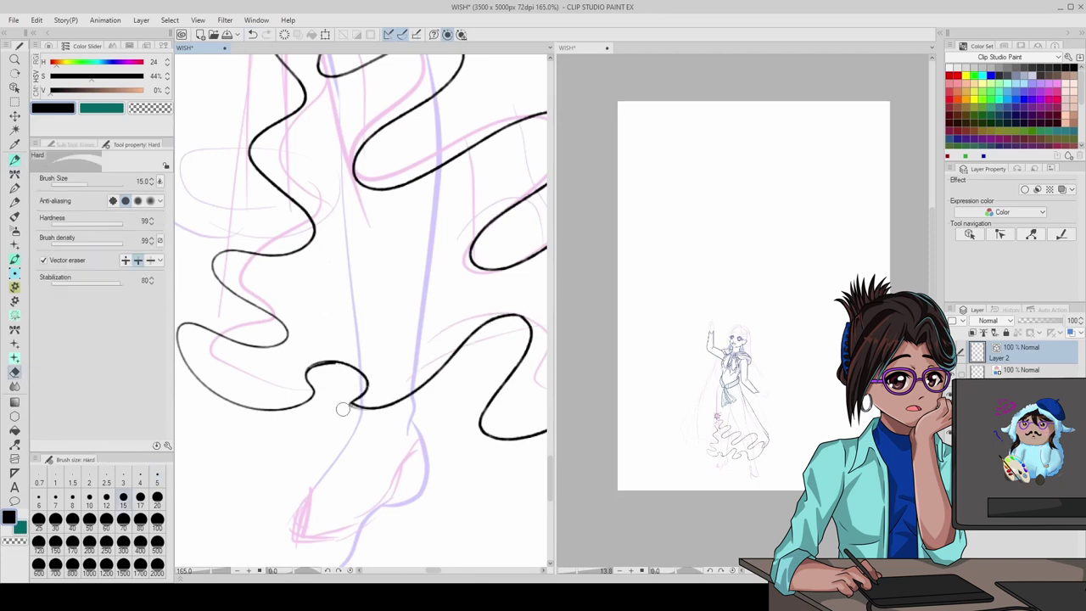
- Erase the ruffle line ends that run into the star ornament with the Hard eraser at size 4
{"action": "scroll", "coordinate": [321, 370], "scroll_direction": "down", "scroll_amount": 5}
{"action": "scroll", "coordinate": [314, 467], "scroll_direction": "up", "scroll_amount": 7}
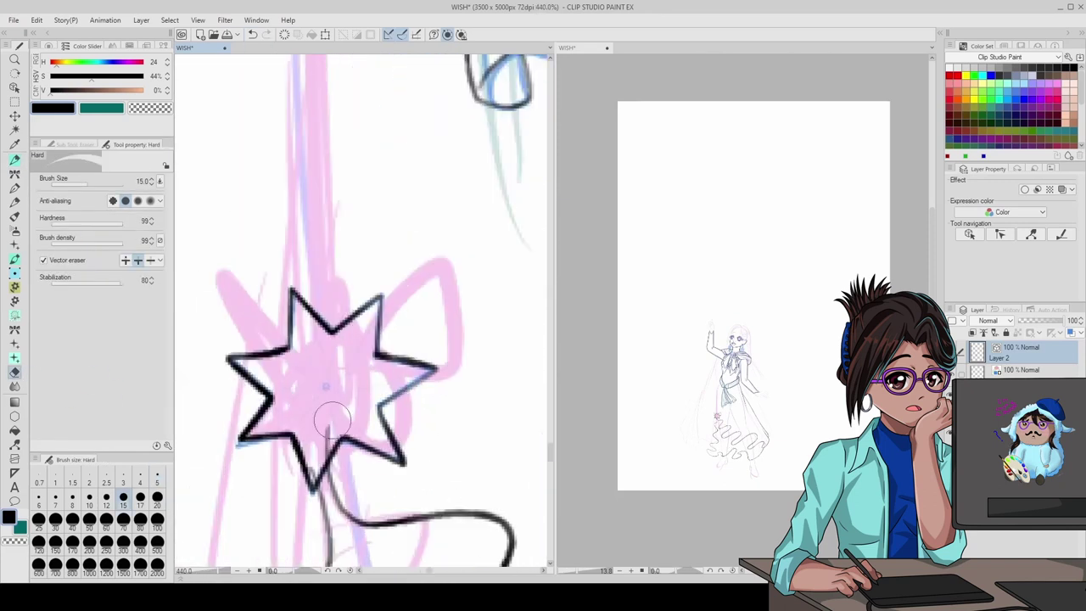
{"action": "key", "text": "bracketleft"}
{"action": "key", "text": "bracketleft"}
{"action": "key", "text": "bracketleft"}
{"action": "key", "text": "bracketleft"}
{"action": "key", "text": "bracketleft"}
{"action": "key", "text": "bracketleft"}
{"action": "key", "text": "bracketleft"}
{"action": "scroll", "coordinate": [314, 467], "scroll_direction": "down", "scroll_amount": 4}
- Ink the fold lines running from the star area to the ruffle's outer curves and refine them with Pinch vector line
{"action": "key", "text": "p"}
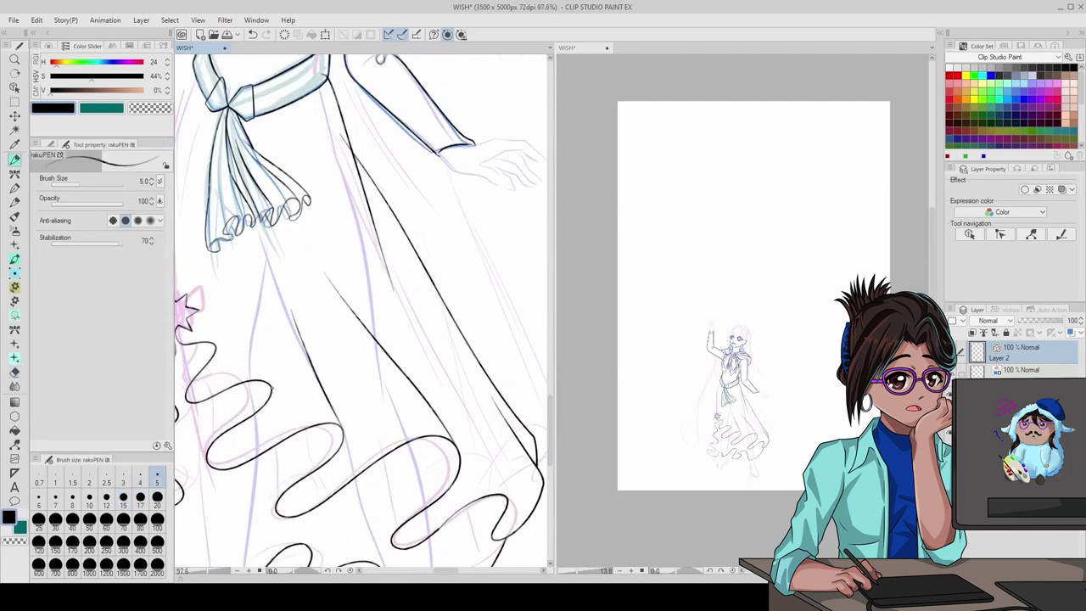
{"action": "scroll", "coordinate": [314, 339], "scroll_direction": "down", "scroll_amount": 4}
{"action": "scroll", "coordinate": [314, 266], "scroll_direction": "up", "scroll_amount": 5}
{"action": "scroll", "coordinate": [500, 344], "scroll_direction": "down", "scroll_amount": 3}
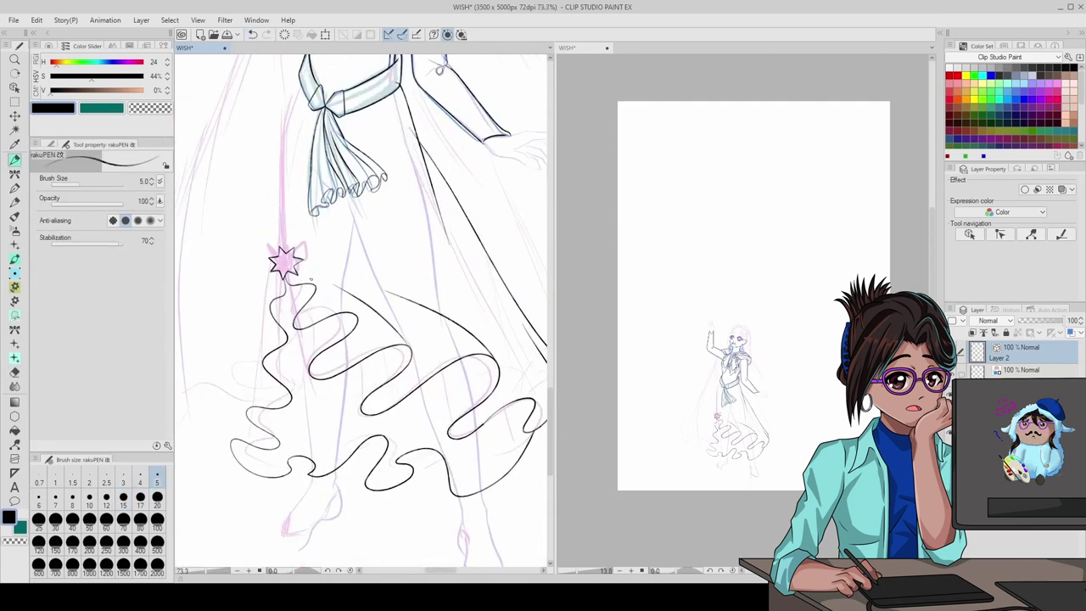
{"action": "scroll", "coordinate": [415, 309], "scroll_direction": "up", "scroll_amount": 4}
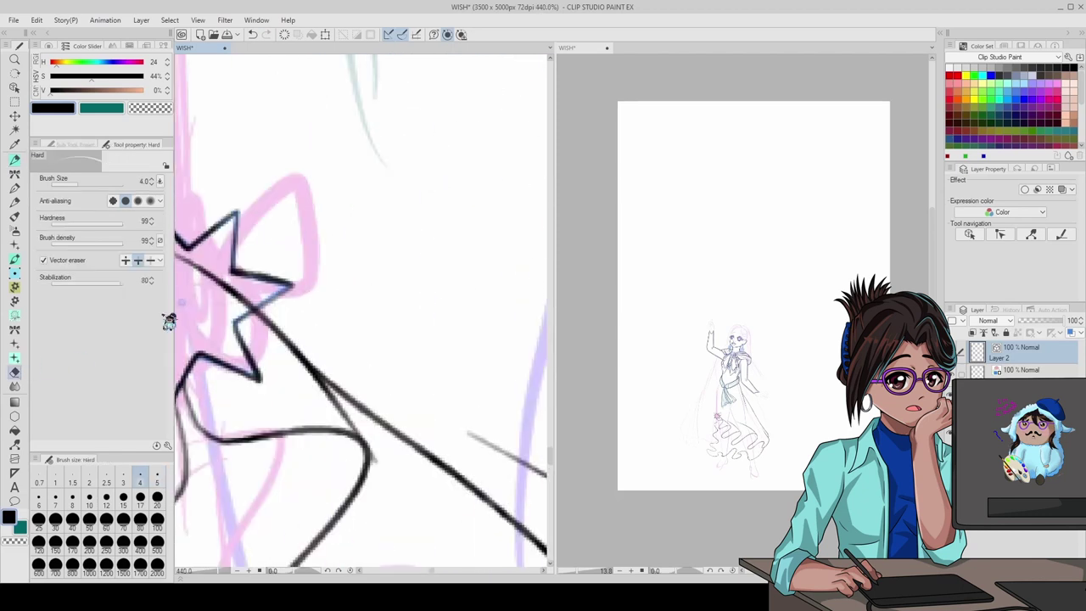
{"action": "scroll", "coordinate": [415, 310], "scroll_direction": "down", "scroll_amount": 4}
{"action": "key", "text": "y"}
{"action": "scroll", "coordinate": [356, 339], "scroll_direction": "up", "scroll_amount": 3}
{"action": "scroll", "coordinate": [325, 348], "scroll_direction": "down", "scroll_amount": 3}
{"action": "scroll", "coordinate": [326, 347], "scroll_direction": "up", "scroll_amount": 4}
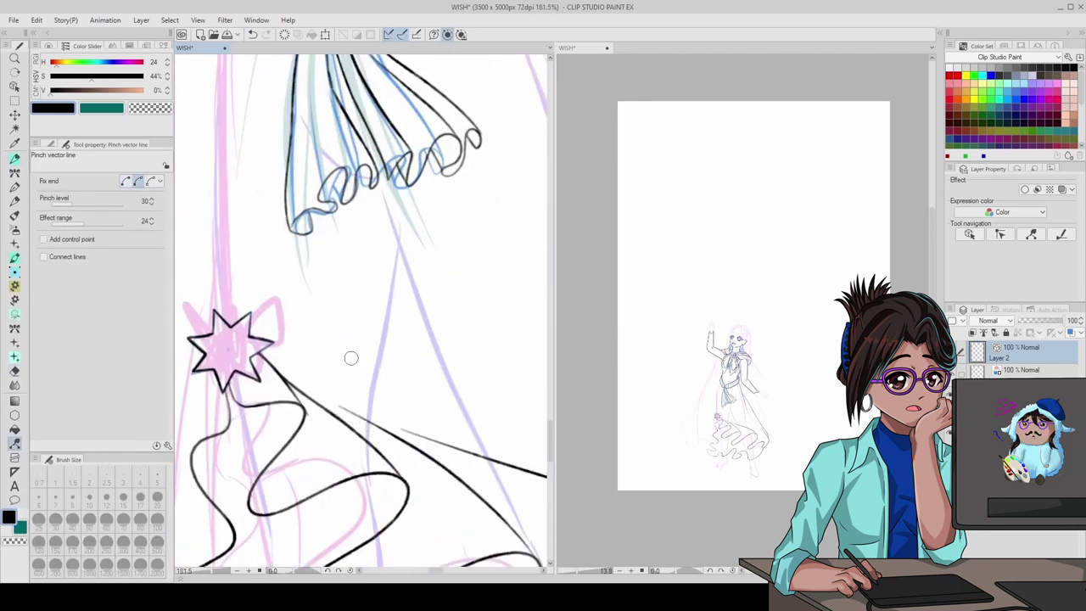
- Ink the cascading ruffle's outer contour and fold lines from the star downward, redrawing the strokes until they fit
{"action": "key", "text": "p"}
{"action": "left_click_drag", "start_coordinate": [299, 519], "coordinate": [348, 220]}
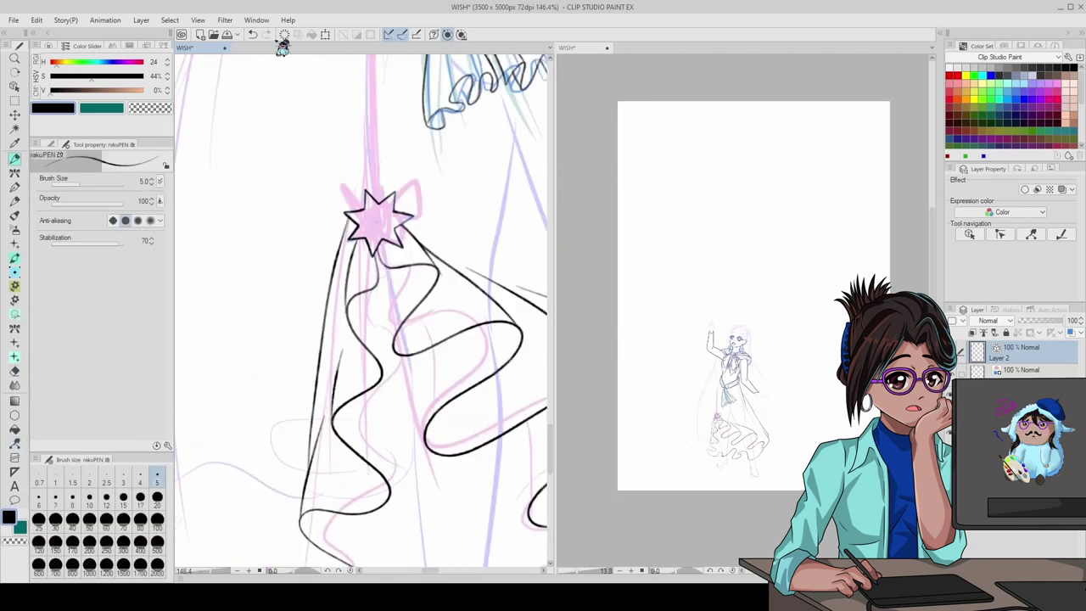
{"action": "key", "text": "ctrl+z"}
{"action": "left_click_drag", "start_coordinate": [310, 465], "coordinate": [349, 221]}
{"action": "key", "text": "ctrl+z"}
{"action": "left_click_drag", "start_coordinate": [317, 441], "coordinate": [350, 220]}
{"action": "key", "text": "e"}
{"action": "scroll", "coordinate": [287, 408], "scroll_direction": "up", "scroll_amount": 2}
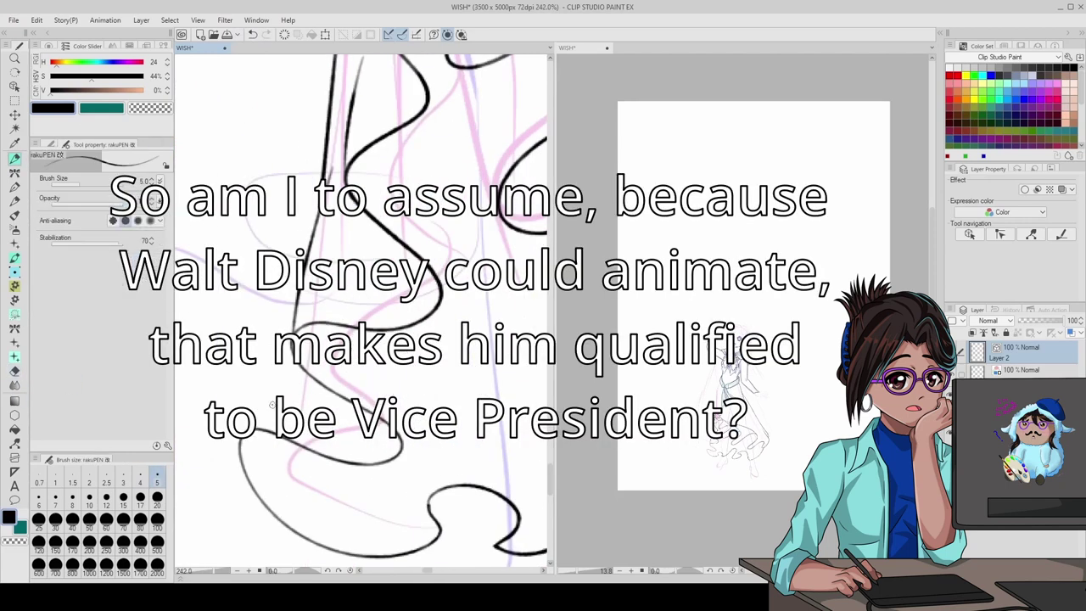
{"action": "key", "text": "p"}
- Ink the skirt's edge from the waist sash down to the star ornament and clean up its end with the Hard eraser
{"action": "scroll", "coordinate": [287, 408], "scroll_direction": "down", "scroll_amount": 3}
{"action": "left_click_drag", "start_coordinate": [312, 214], "coordinate": [305, 335]}
{"action": "key", "text": "ctrl+z"}
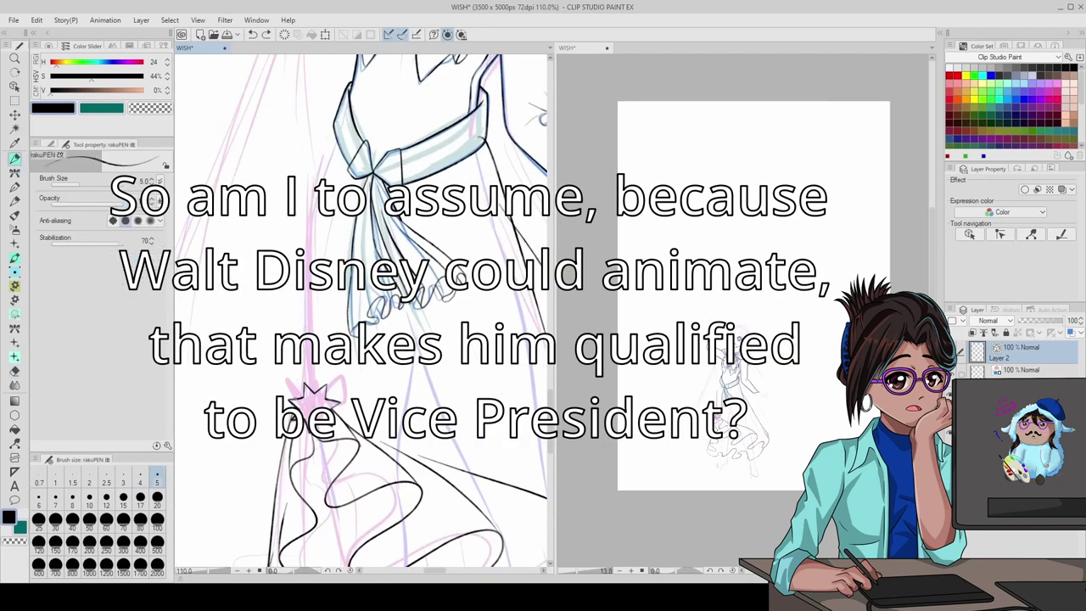
{"action": "left_click_drag", "start_coordinate": [344, 104], "coordinate": [297, 336]}
{"action": "key", "text": "ctrl+z"}
{"action": "left_click_drag", "start_coordinate": [332, 134], "coordinate": [297, 407]}
{"action": "key", "text": "e"}
{"action": "key", "text": "ctrl+z"}
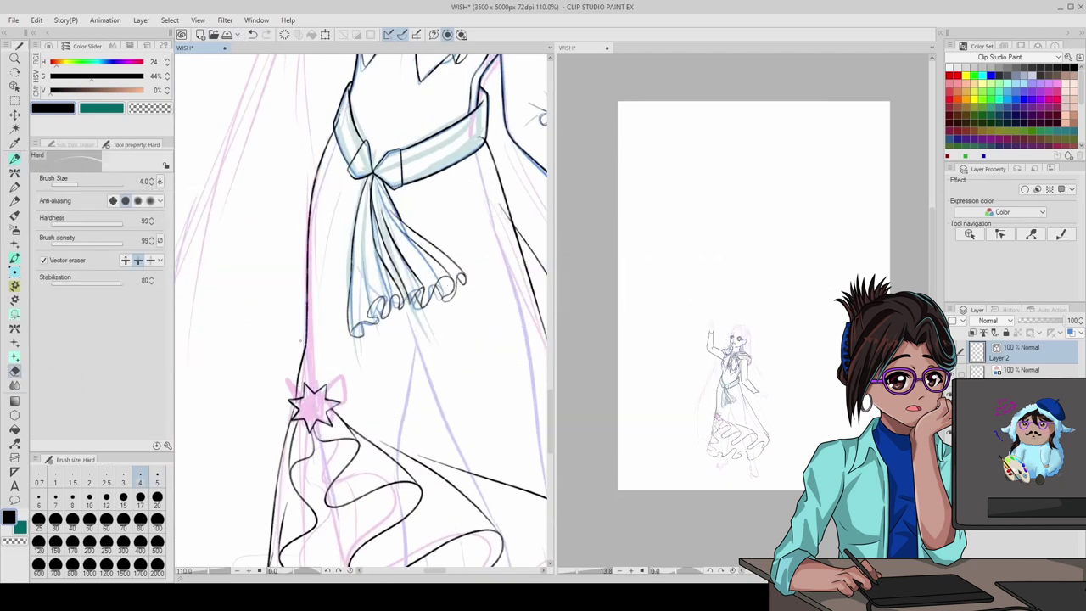
{"action": "key", "text": "p"}
{"action": "left_click_drag", "start_coordinate": [326, 317], "coordinate": [311, 391]}
{"action": "key", "text": "e"}
{"action": "scroll", "coordinate": [356, 273], "scroll_direction": "up", "scroll_amount": 3}
{"action": "scroll", "coordinate": [356, 274], "scroll_direction": "down", "scroll_amount": 5}
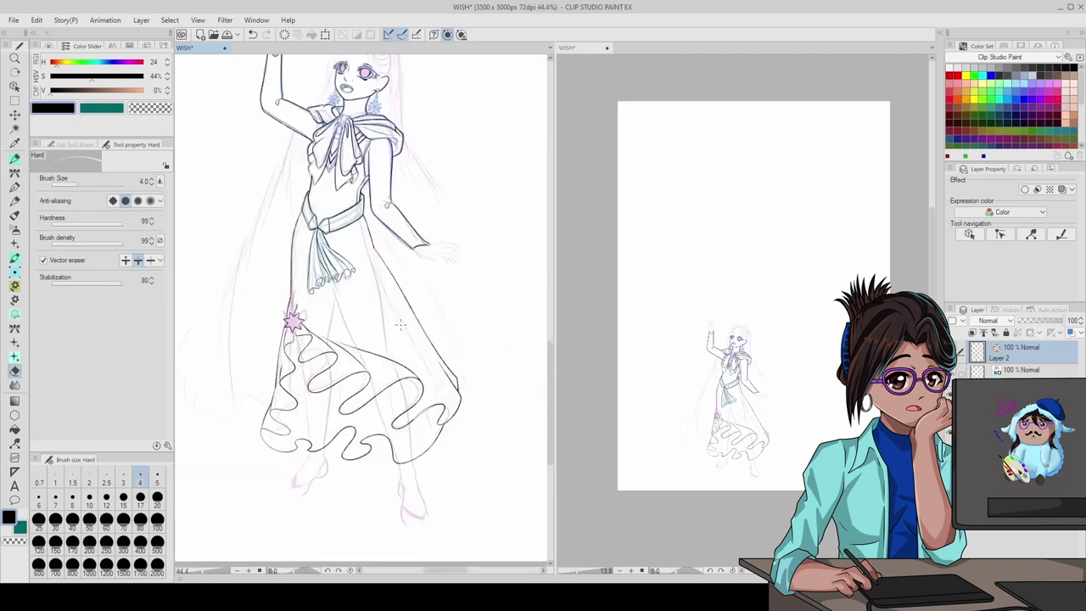
- Try to redraw the lower hem's ruffle curve near the skirt's far side
{"action": "key", "text": "p"}
{"action": "scroll", "coordinate": [365, 323], "scroll_direction": "down", "scroll_amount": 3}
{"action": "scroll", "coordinate": [373, 364], "scroll_direction": "up", "scroll_amount": 10}
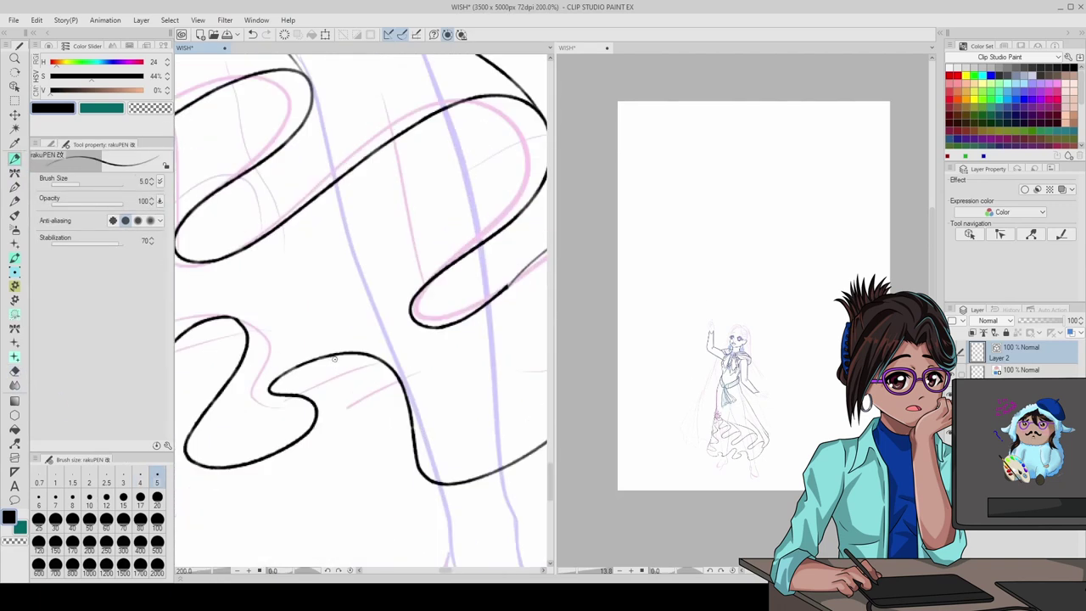
{"action": "left_click_drag", "start_coordinate": [343, 351], "coordinate": [451, 485]}
{"action": "key", "text": "e"}
{"action": "key", "text": "ctrl+z"}
{"action": "scroll", "coordinate": [506, 459], "scroll_direction": "down", "scroll_amount": 6}
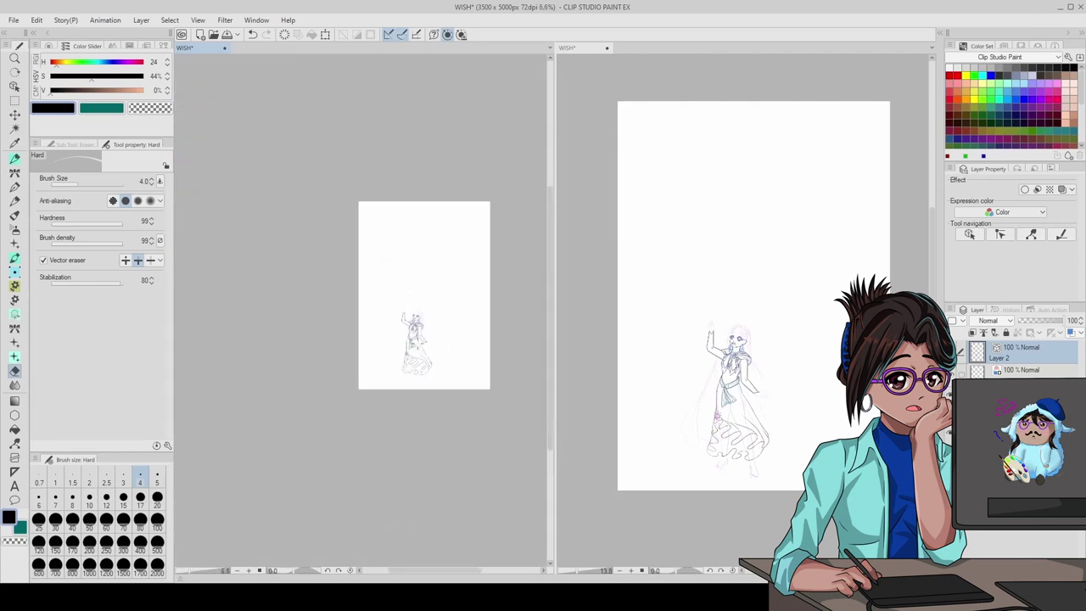
- Ink the bow's knot on Layer 3 with rakuPEN 改 and erase overlapping lines on the layer beneath with the Hard eraser
{"action": "scroll", "coordinate": [365, 297], "scroll_direction": "up", "scroll_amount": 4}
{"action": "key", "text": "alt+bracketleft"}
{"action": "scroll", "coordinate": [373, 187], "scroll_direction": "up", "scroll_amount": 6}
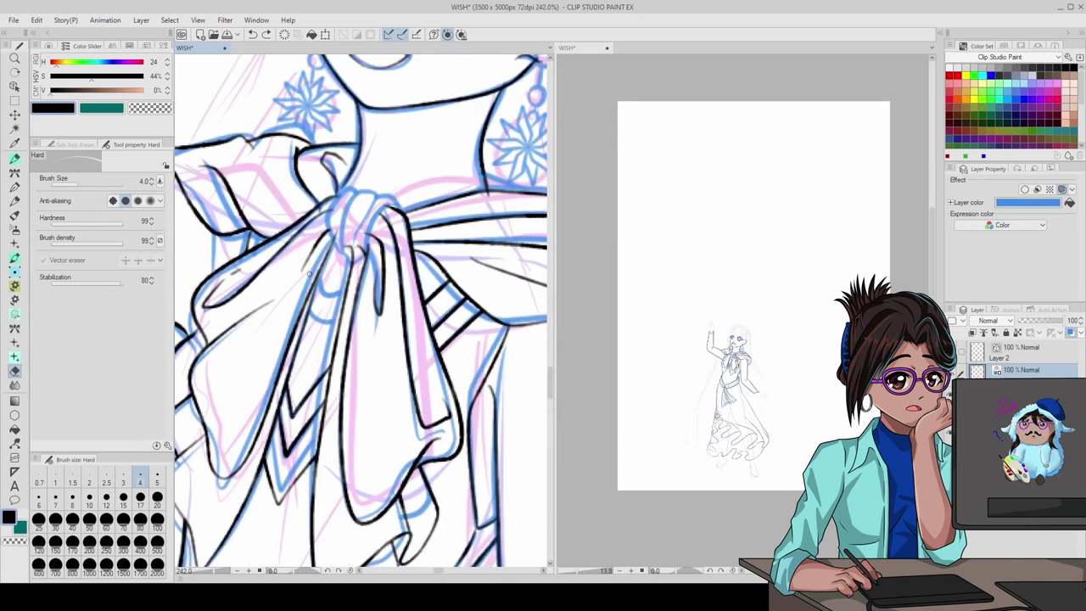
{"action": "key", "text": "p"}
{"action": "key", "text": "alt+bracketright"}
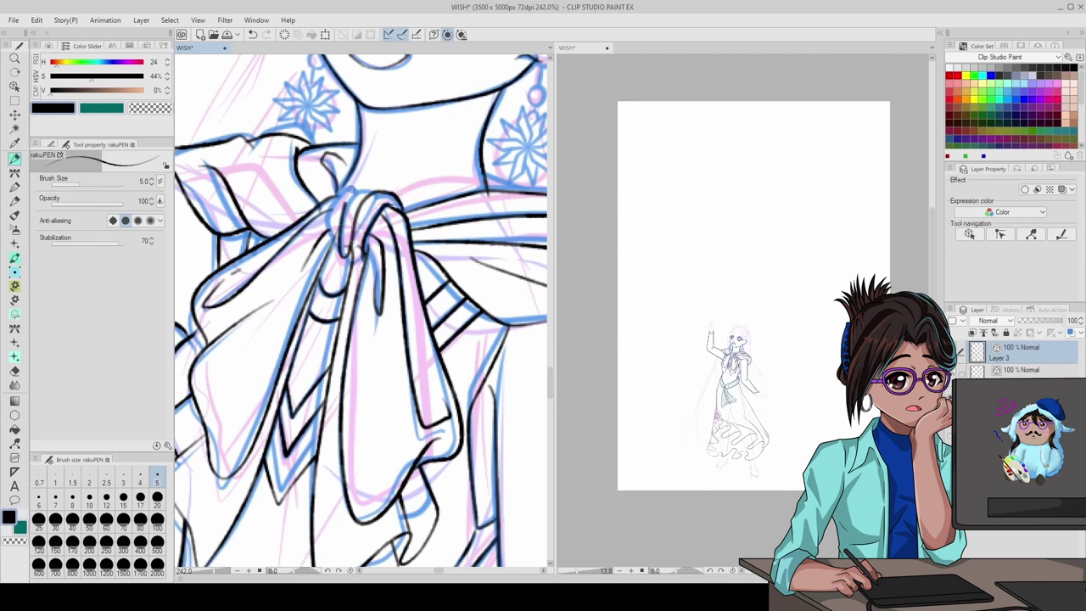
{"action": "key", "text": "e"}
{"action": "key", "text": "alt+bracketleft"}
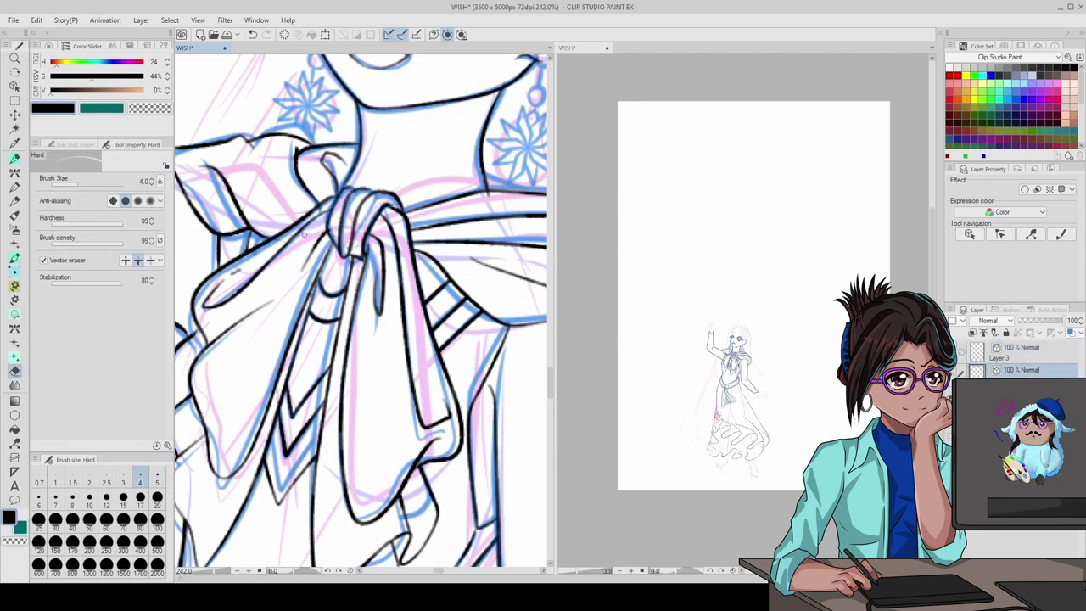
- Rename the girl's lineart layer as Asha
{"action": "scroll", "coordinate": [356, 305], "scroll_direction": "down", "scroll_amount": 10}
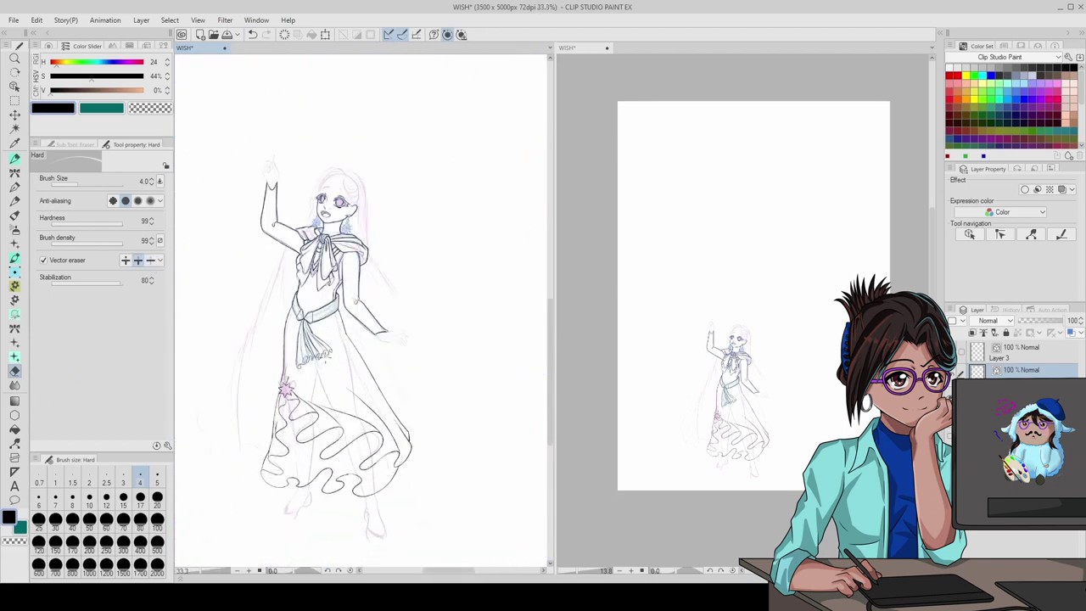
{"action": "left_click", "coordinate": [1025, 364]}
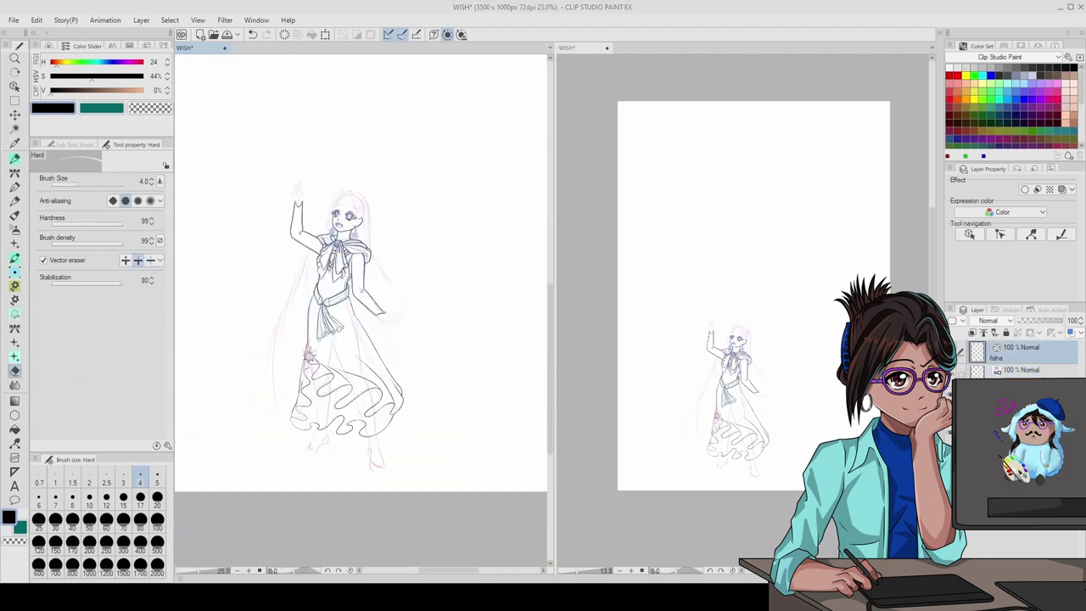
- Ink the earring below the visible ear on Layer 2, with its round stud, small link and pointed flower pendant
{"action": "scroll", "coordinate": [341, 226], "scroll_direction": "up", "scroll_amount": 10}
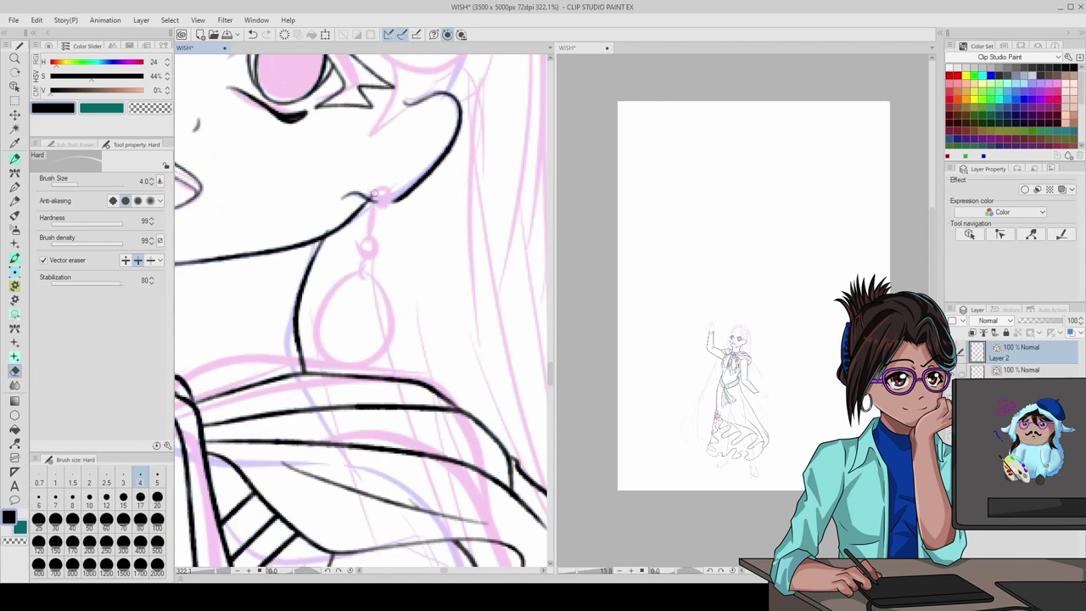
{"action": "key", "text": "p"}
{"action": "left_click_drag", "start_coordinate": [373, 193], "coordinate": [379, 204]}
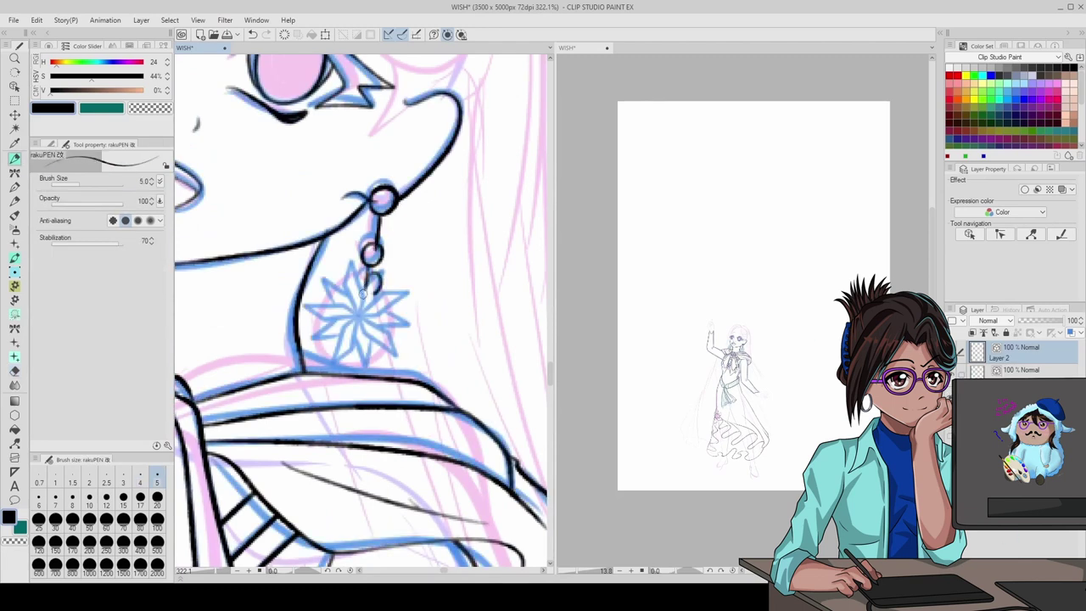
{"action": "key", "text": "ctrl+z"}
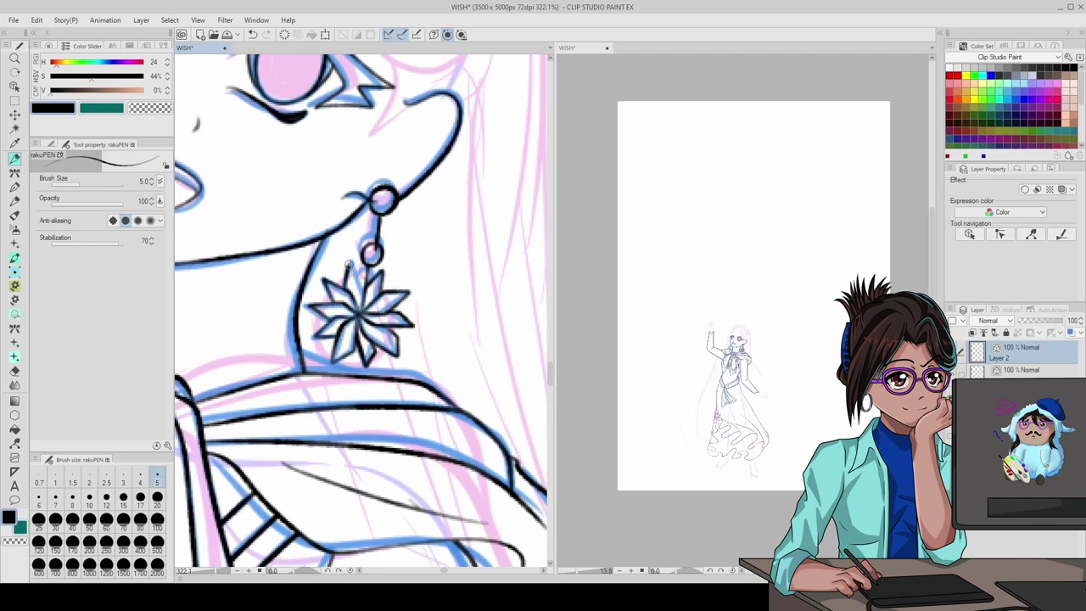
- Ink the second earring's pointed flower pendant and its connecting piece beside the jaw with rakuPEN 改
{"action": "scroll", "coordinate": [349, 265], "scroll_direction": "down", "scroll_amount": 8}
{"action": "scroll", "coordinate": [349, 265], "scroll_direction": "up", "scroll_amount": 9}
{"action": "mouse_move", "coordinate": [388, 323]}
{"action": "left_mouse_down"}
{"action": "mouse_move", "coordinate": [374, 373]}
{"action": "mouse_move", "coordinate": [436, 364]}
{"action": "mouse_move", "coordinate": [390, 373]}
{"action": "left_mouse_up"}
{"action": "mouse_move", "coordinate": [405, 341]}
{"action": "left_mouse_down"}
{"action": "mouse_move", "coordinate": [441, 321]}
{"action": "mouse_move", "coordinate": [389, 313]}
{"action": "left_mouse_up"}
{"action": "left_click_drag", "start_coordinate": [349, 277], "coordinate": [385, 314]}
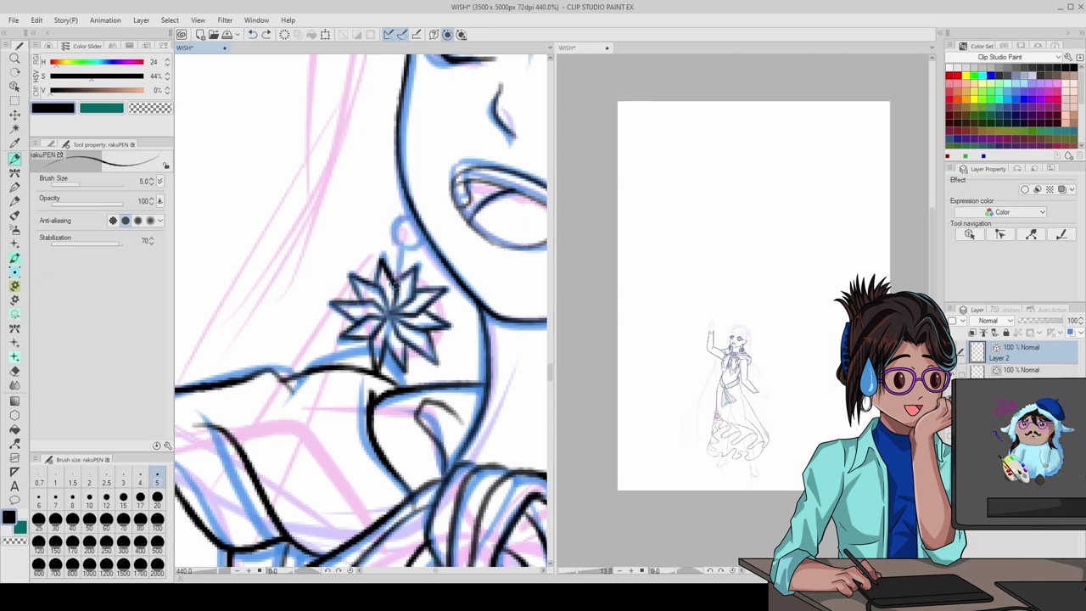
{"action": "left_click_drag", "start_coordinate": [393, 228], "coordinate": [384, 259]}
- Ink the raised hand with its pointing index finger, curled fingers, thumb and palm crease with rakuPEN 改
{"action": "scroll", "coordinate": [406, 240], "scroll_direction": "down", "scroll_amount": 8}
{"action": "scroll", "coordinate": [280, 152], "scroll_direction": "up", "scroll_amount": 8}
{"action": "mouse_move", "coordinate": [315, 420]}
{"action": "left_mouse_down"}
{"action": "mouse_move", "coordinate": [255, 305]}
{"action": "mouse_move", "coordinate": [289, 305]}
{"action": "mouse_move", "coordinate": [303, 188]}
{"action": "mouse_move", "coordinate": [353, 255]}
{"action": "mouse_move", "coordinate": [309, 219]}
{"action": "mouse_move", "coordinate": [321, 312]}
{"action": "left_mouse_up"}
{"action": "left_click", "coordinate": [252, 34]}
{"action": "mouse_move", "coordinate": [304, 217]}
{"action": "left_mouse_down"}
{"action": "mouse_move", "coordinate": [361, 175]}
{"action": "mouse_move", "coordinate": [386, 254]}
{"action": "left_mouse_up"}
{"action": "left_click_drag", "start_coordinate": [315, 188], "coordinate": [373, 263]}
{"action": "mouse_move", "coordinate": [338, 165]}
{"action": "left_mouse_down"}
{"action": "mouse_move", "coordinate": [370, 258]}
{"action": "mouse_move", "coordinate": [386, 82]}
{"action": "mouse_move", "coordinate": [392, 183]}
{"action": "left_mouse_up"}
{"action": "left_click_drag", "start_coordinate": [386, 259], "coordinate": [416, 327]}
{"action": "key", "text": "ctrl+z"}
{"action": "mouse_move", "coordinate": [388, 206]}
{"action": "left_mouse_down"}
{"action": "mouse_move", "coordinate": [440, 283]}
{"action": "mouse_move", "coordinate": [436, 431]}
{"action": "left_mouse_up"}
{"action": "left_click_drag", "start_coordinate": [390, 314], "coordinate": [339, 459]}
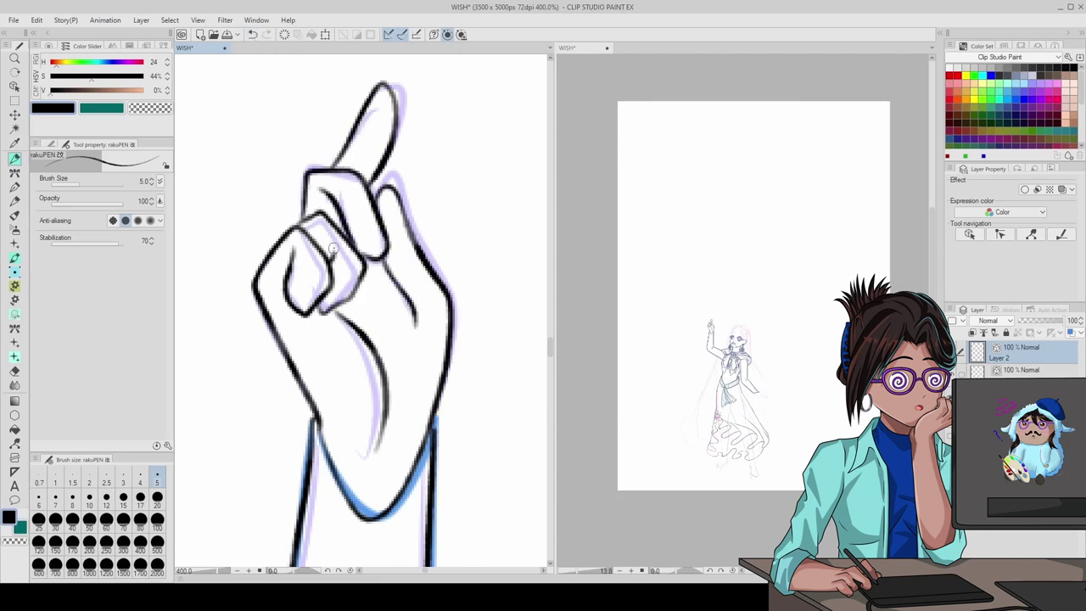
- Ink the lowered hand's thumb, back and extended fingers with rakuPEN 改, adjusting the lines with Pinch vector line
{"action": "scroll", "coordinate": [365, 314], "scroll_direction": "down", "scroll_amount": 6}
{"action": "scroll", "coordinate": [280, 348], "scroll_direction": "up", "scroll_amount": 6}
{"action": "left_click_drag", "start_coordinate": [233, 278], "coordinate": [479, 399]}
{"action": "left_click", "coordinate": [252, 34]}
{"action": "left_click_drag", "start_coordinate": [246, 306], "coordinate": [441, 390]}
{"action": "scroll", "coordinate": [339, 254], "scroll_direction": "down", "scroll_amount": 1}
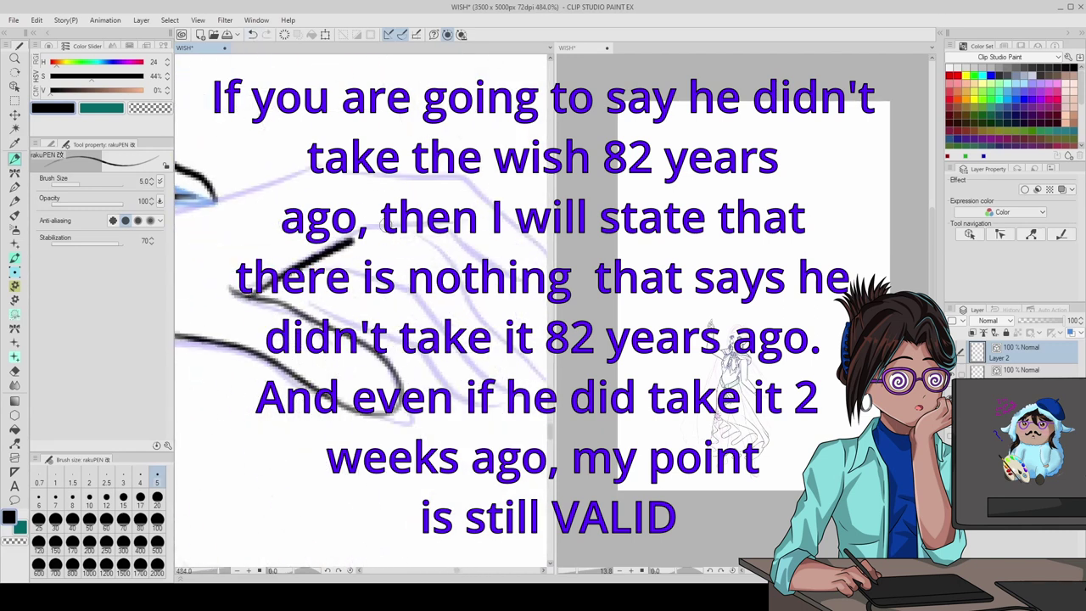
{"action": "left_click_drag", "start_coordinate": [382, 203], "coordinate": [509, 254]}
{"action": "left_click_drag", "start_coordinate": [175, 208], "coordinate": [313, 170]}
{"action": "scroll", "coordinate": [382, 255], "scroll_direction": "up", "scroll_amount": 1}
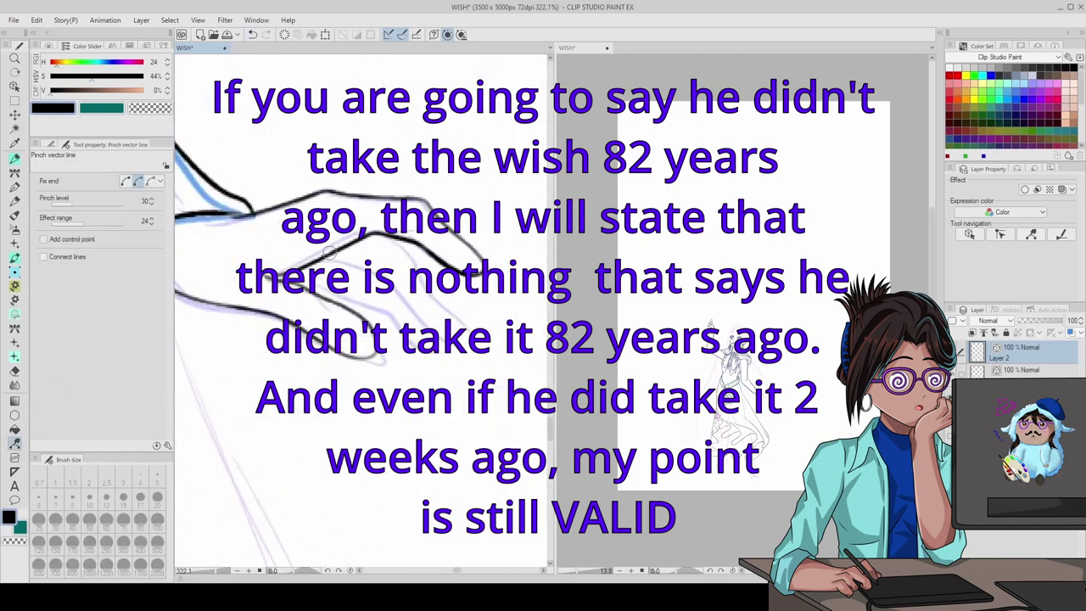
{"action": "left_click_drag", "start_coordinate": [365, 236], "coordinate": [466, 316]}
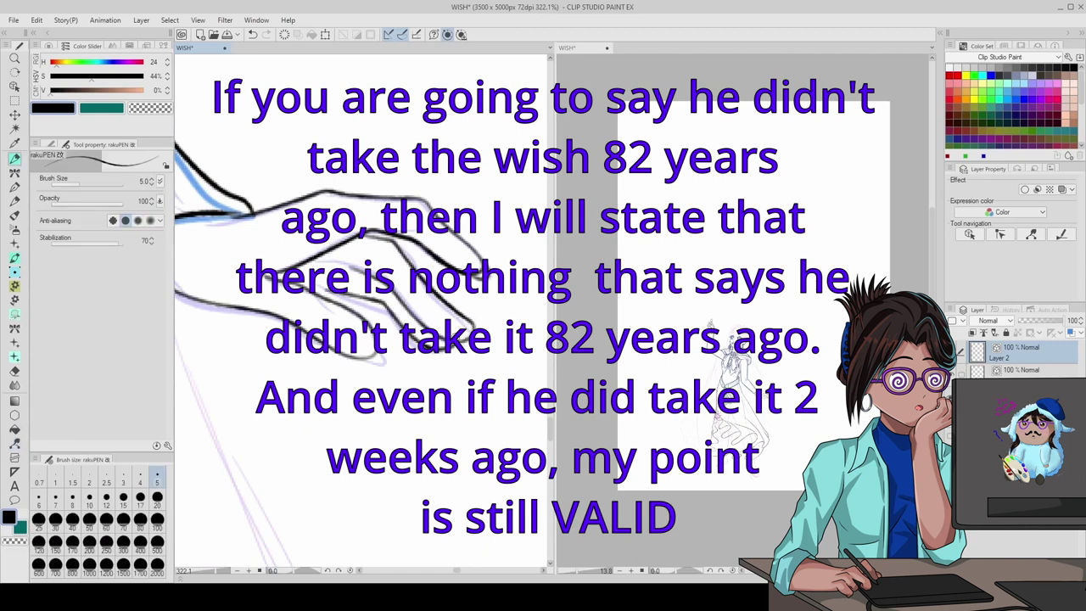
- Ink the inner fold lines dropping between the curves of the skirt's ruffle with rakuPEN 改
{"action": "scroll", "coordinate": [392, 516], "scroll_direction": "down", "scroll_amount": 5}
{"action": "scroll", "coordinate": [307, 409], "scroll_direction": "up", "scroll_amount": 3}
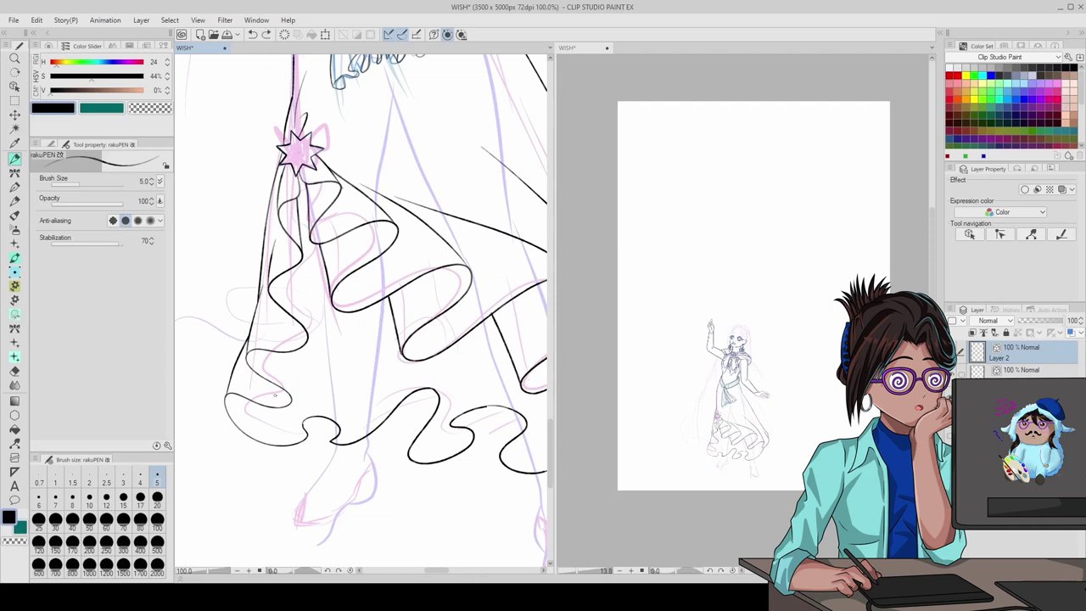
{"action": "scroll", "coordinate": [365, 314], "scroll_direction": "down", "scroll_amount": 5}
{"action": "scroll", "coordinate": [365, 314], "scroll_direction": "up", "scroll_amount": 3}
{"action": "scroll", "coordinate": [365, 314], "scroll_direction": "down", "scroll_amount": 3}
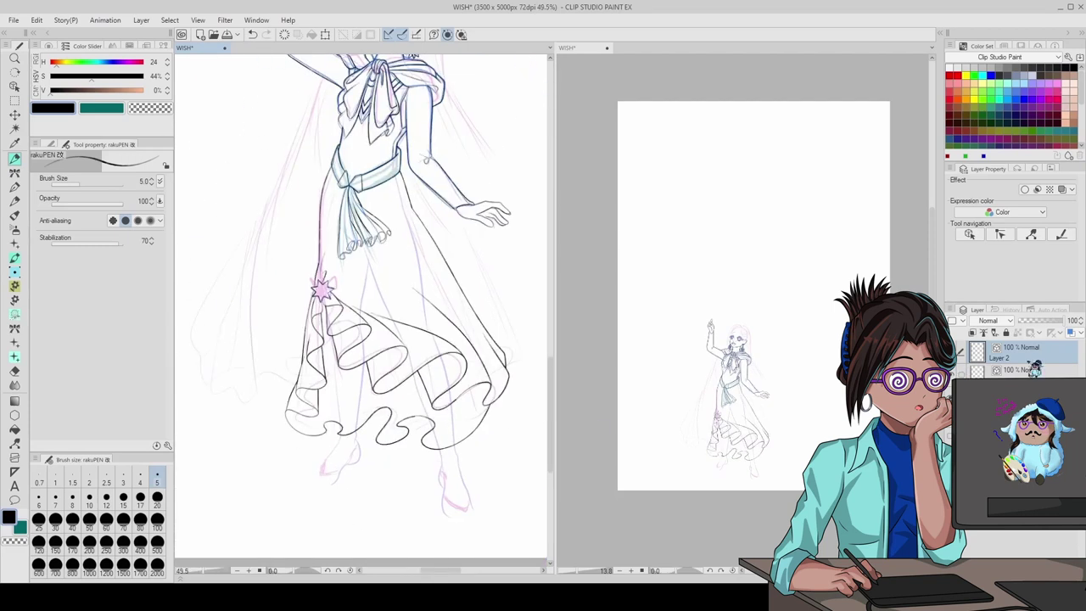
- Ink the underskirt's fold line from the upper ruffle down to the lower hem on Layer 1
{"action": "left_click", "coordinate": [1022, 370]}
{"action": "scroll", "coordinate": [367, 422], "scroll_direction": "up", "scroll_amount": 5}
{"action": "left_click", "coordinate": [1022, 351]}
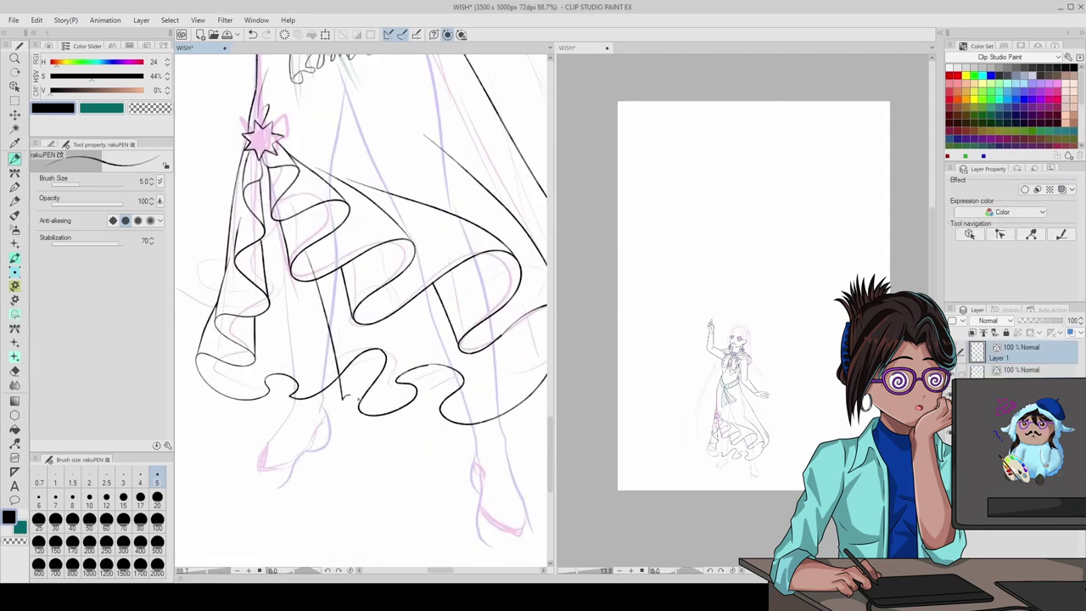
- Ink the pleated underskirt folds and wavy hem with the rakuPEN at size 5, undoing unsatisfactory strokes
{"action": "key", "text": "ctrl+z"}
{"action": "key", "text": "ctrl+z"}
{"action": "key", "text": "ctrl+z"}
{"action": "key", "text": "ctrl+z"}
{"action": "key", "text": "ctrl+z"}
{"action": "key", "text": "ctrl+z"}
{"action": "key", "text": "ctrl+z"}
{"action": "key", "text": "ctrl+z"}
{"action": "key", "text": "ctrl+z"}
{"action": "key", "text": "ctrl+z"}
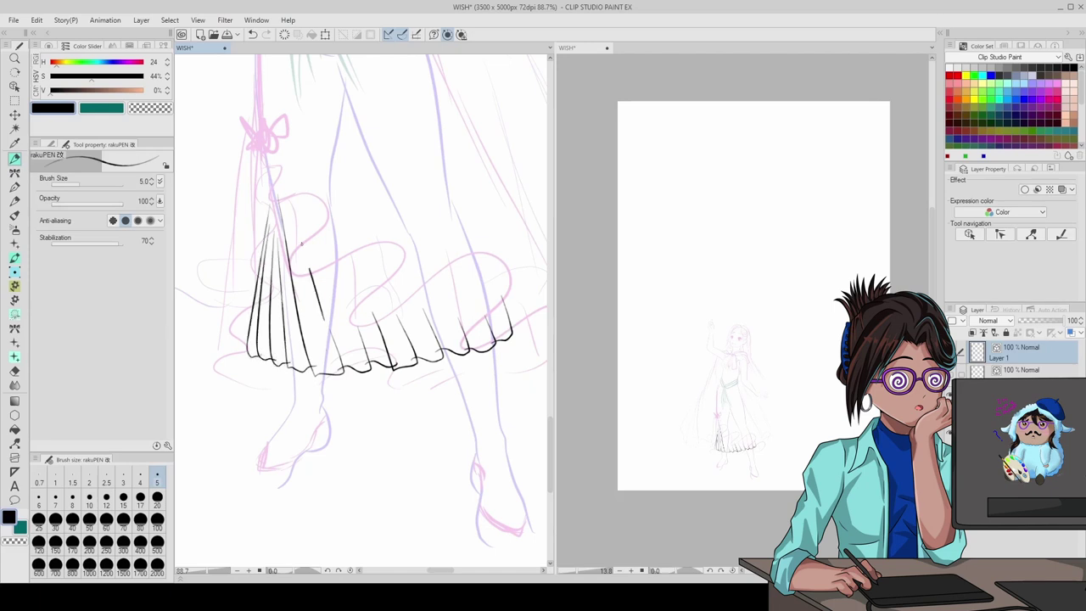
{"action": "scroll", "coordinate": [484, 302], "scroll_direction": "up", "scroll_amount": 2}
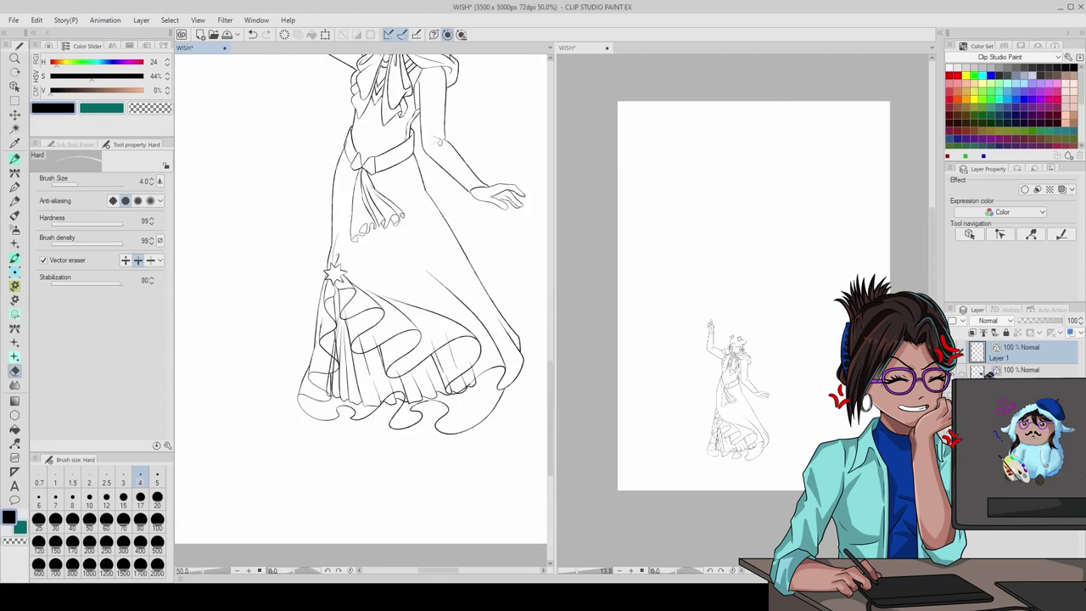
- Erase the pleat lines overlapping the dress ruffles using the Hard vector eraser at size 20
{"action": "left_click", "coordinate": [981, 371]}
{"action": "scroll", "coordinate": [365, 297], "scroll_direction": "up", "scroll_amount": 3}
{"action": "left_click", "coordinate": [157, 497]}
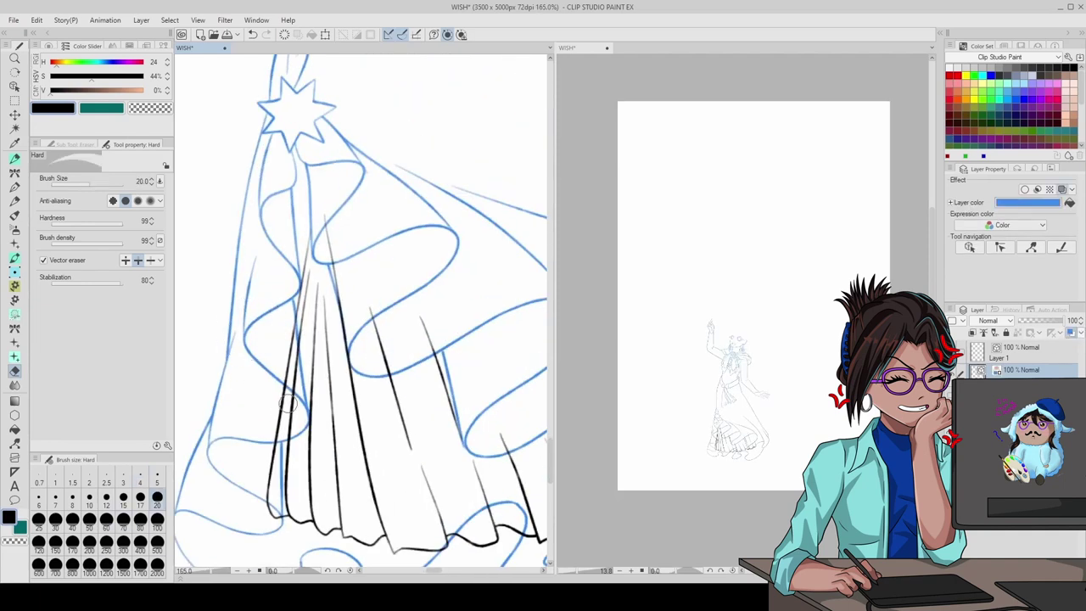
{"action": "scroll", "coordinate": [278, 392], "scroll_direction": "up", "scroll_amount": 2}
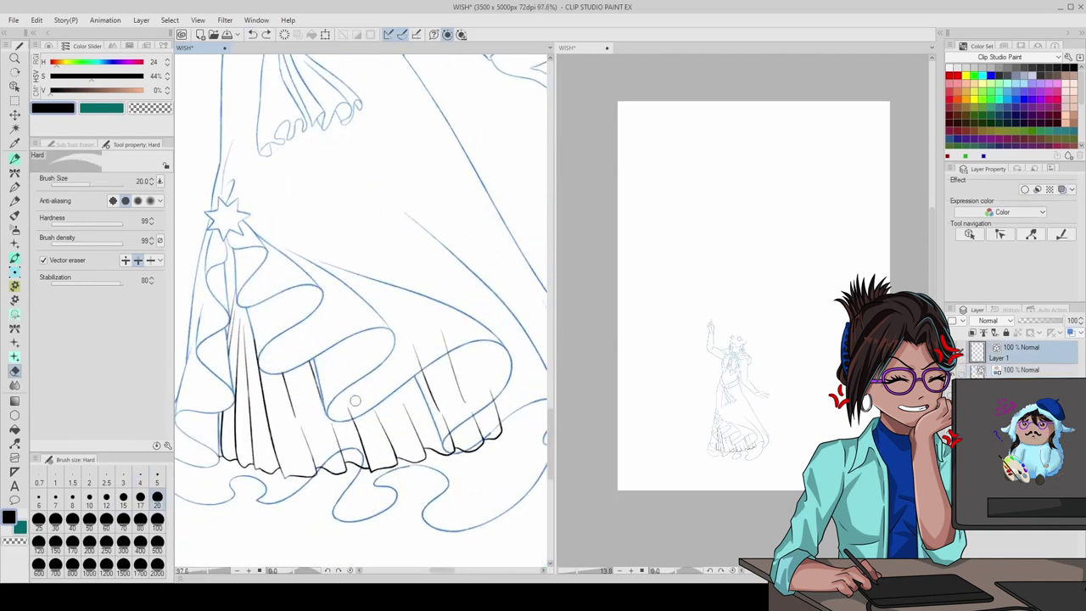
{"action": "scroll", "coordinate": [457, 408], "scroll_direction": "down", "scroll_amount": 1}
{"action": "scroll", "coordinate": [478, 387], "scroll_direction": "down", "scroll_amount": 3}
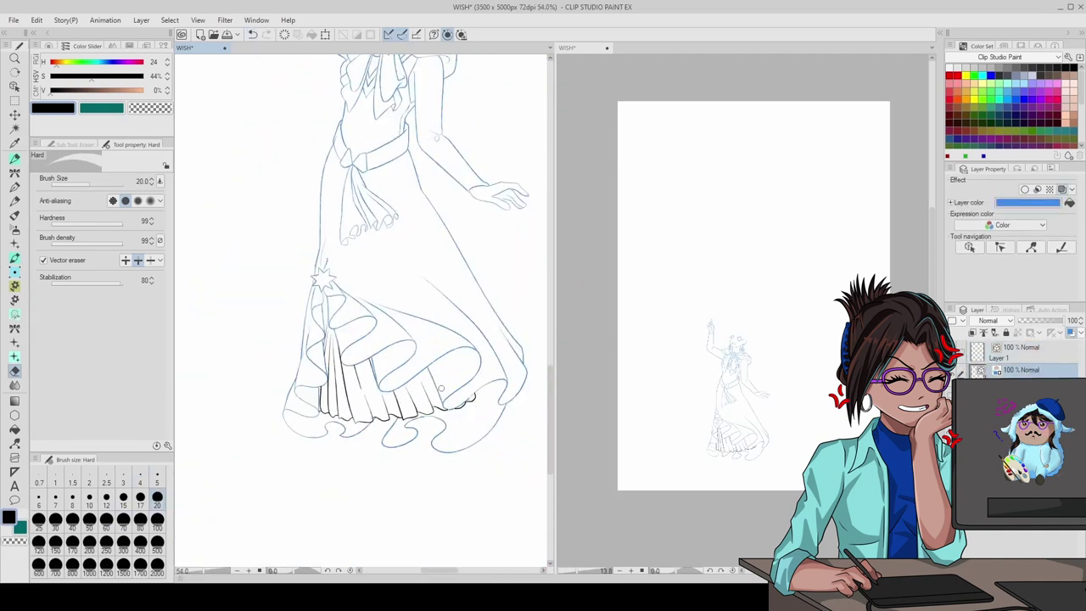
{"action": "scroll", "coordinate": [360, 320], "scroll_direction": "up", "scroll_amount": 5}
{"action": "scroll", "coordinate": [361, 321], "scroll_direction": "down", "scroll_amount": 5}
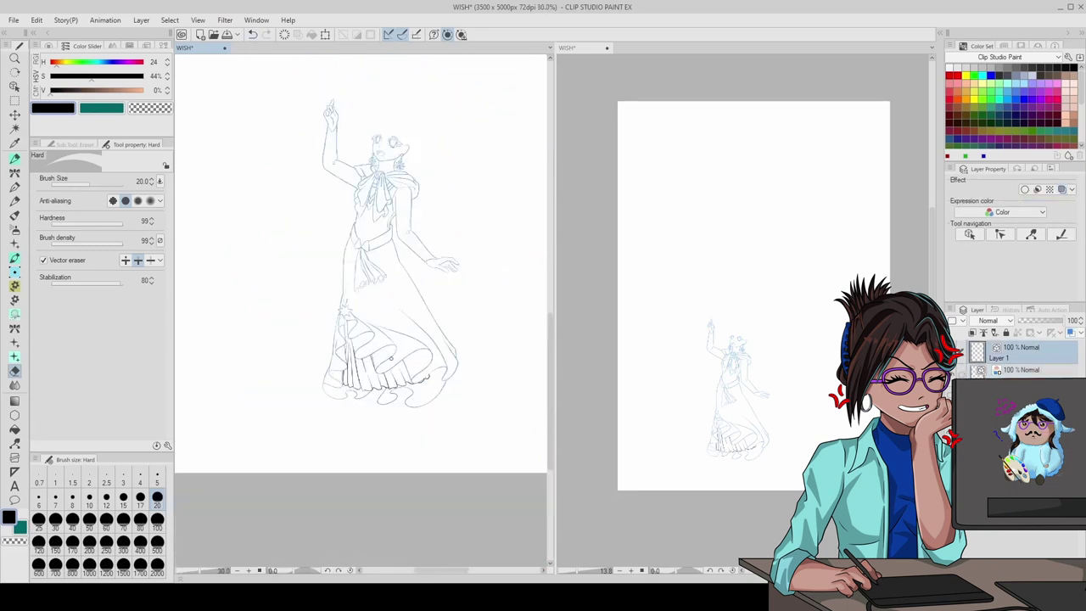
- Ink the outlines of the forward leg and its shoe over the sketch with the rakuPEN at size 5
{"action": "scroll", "coordinate": [414, 172], "scroll_direction": "up", "scroll_amount": 2}
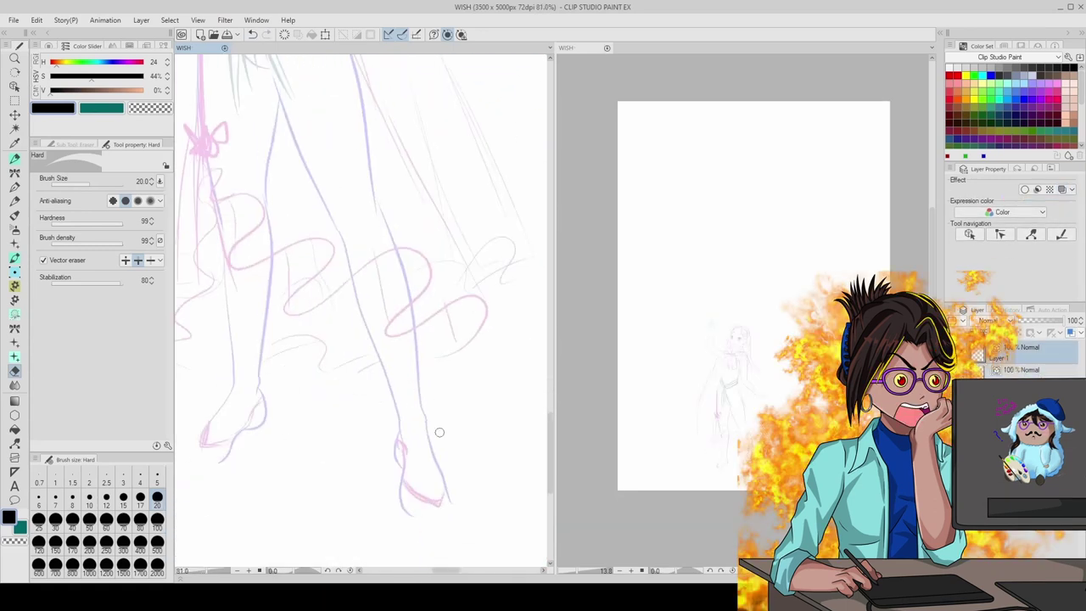
{"action": "scroll", "coordinate": [357, 339], "scroll_direction": "up", "scroll_amount": 3}
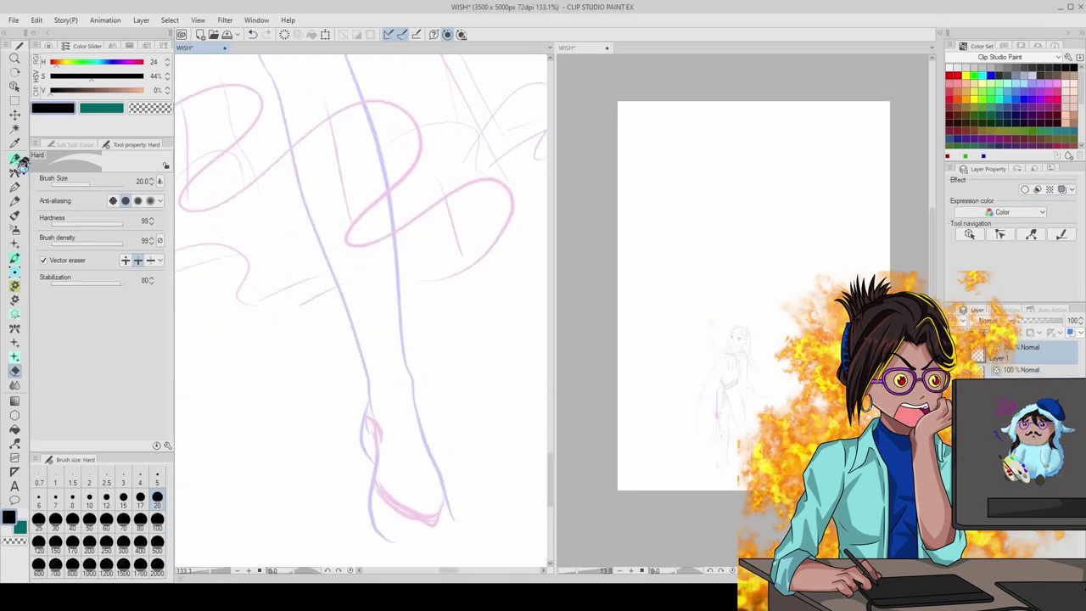
{"action": "key", "text": "p"}
{"action": "mouse_move", "coordinate": [288, 134]}
{"action": "left_mouse_down"}
{"action": "mouse_move", "coordinate": [370, 409]}
{"action": "mouse_move", "coordinate": [348, 60]}
{"action": "left_mouse_up"}
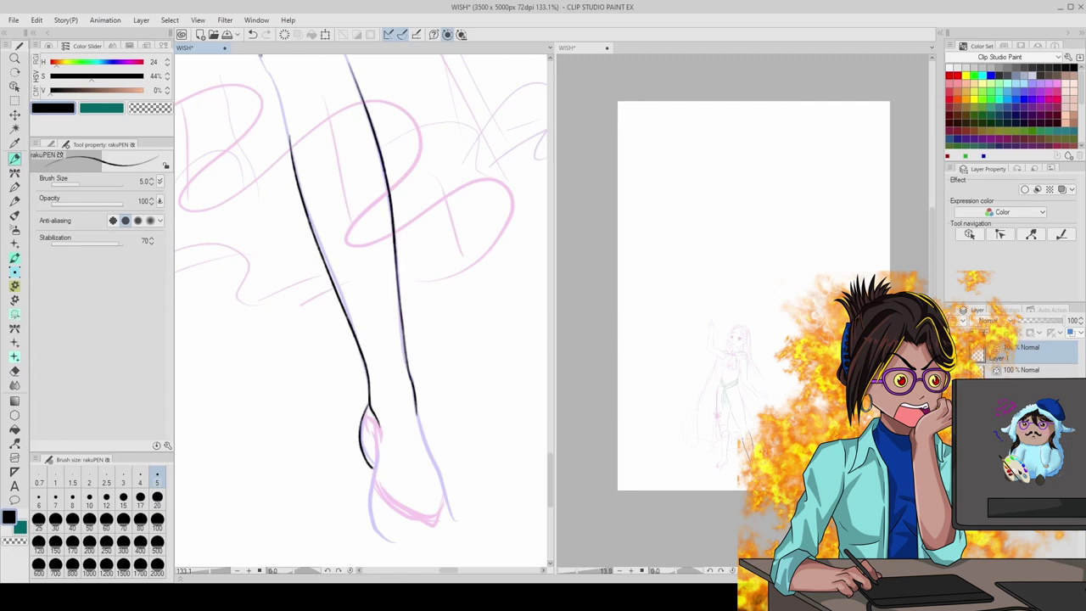
{"action": "key", "text": "ctrl+z"}
{"action": "mouse_move", "coordinate": [372, 435]}
{"action": "left_mouse_down"}
{"action": "mouse_move", "coordinate": [370, 514]}
{"action": "mouse_move", "coordinate": [452, 507]}
{"action": "left_mouse_up"}
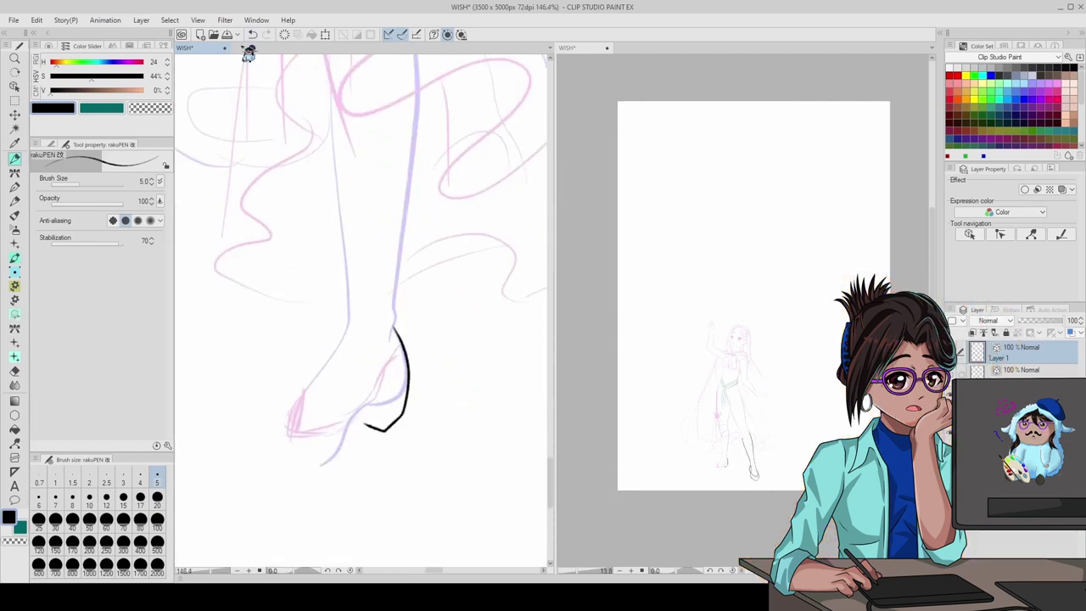
- Ink the other lower leg and its block-heeled shoe over the sketch, redoing strokes that miss the shape
{"action": "key", "text": "ctrl+z"}
{"action": "left_click_drag", "start_coordinate": [395, 333], "coordinate": [378, 418]}
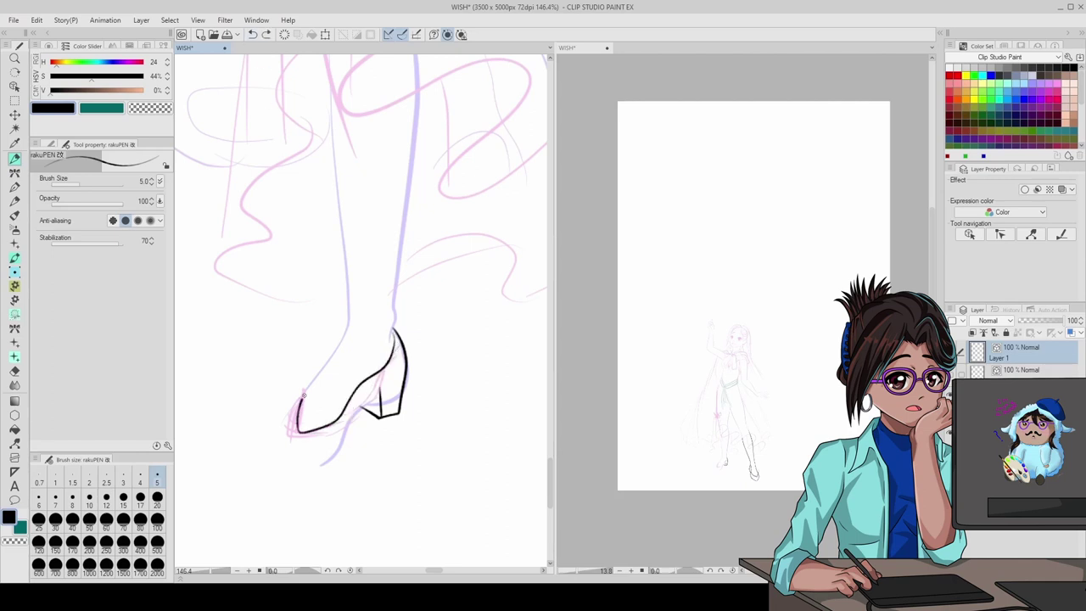
{"action": "left_click_drag", "start_coordinate": [303, 395], "coordinate": [335, 54]}
{"action": "left_click_drag", "start_coordinate": [394, 348], "coordinate": [417, 54]}
{"action": "key", "text": "ctrl+z"}
{"action": "left_click_drag", "start_coordinate": [303, 393], "coordinate": [272, 443]}
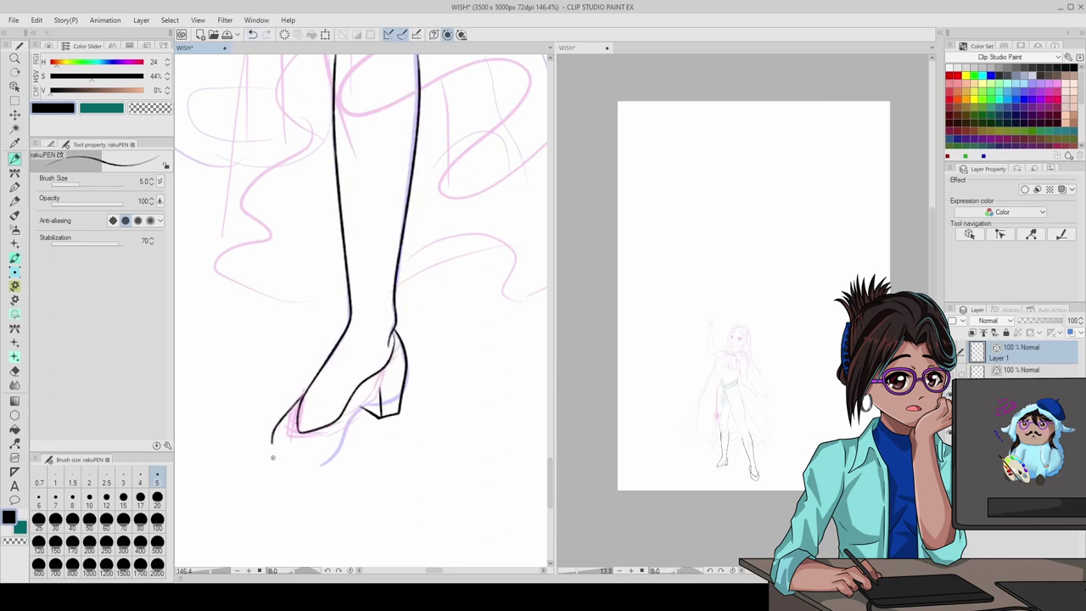
{"action": "key", "text": "ctrl+z"}
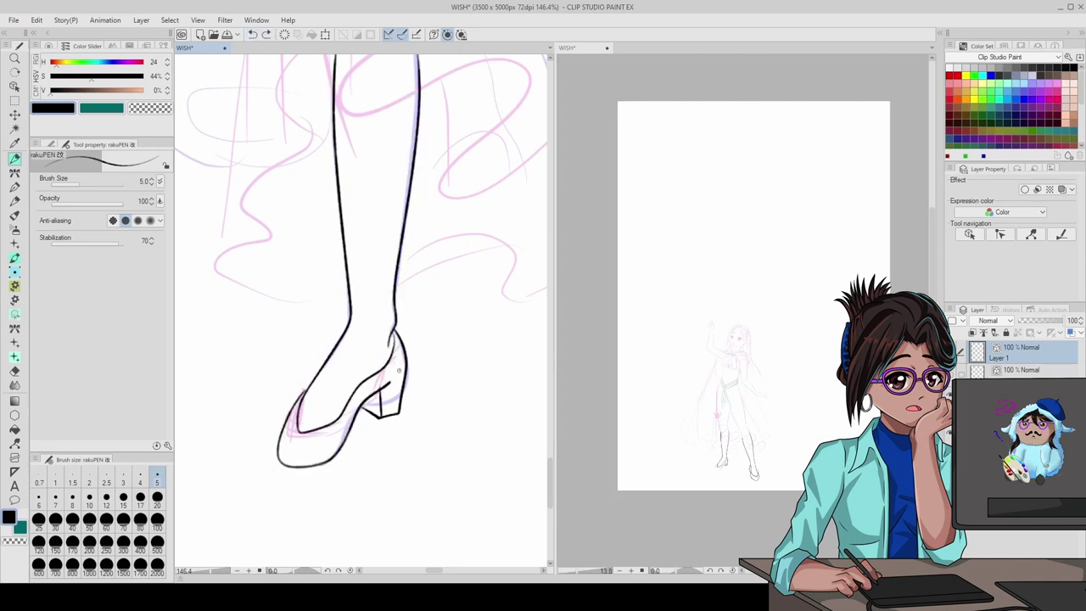
{"action": "scroll", "coordinate": [398, 370], "scroll_direction": "down", "scroll_amount": 2}
{"action": "scroll", "coordinate": [399, 370], "scroll_direction": "up", "scroll_amount": 3}
{"action": "key", "text": "y"}
- Try to ink the curved strands of the twisted hair section beside the face with the rakuPEN
{"action": "scroll", "coordinate": [394, 377], "scroll_direction": "up", "scroll_amount": 1}
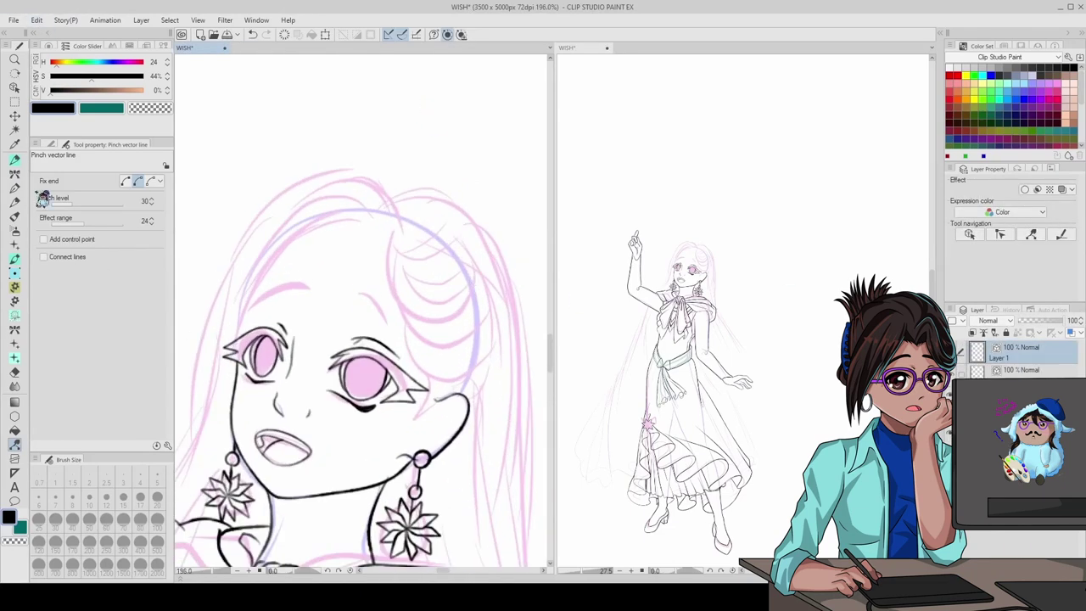
{"action": "key", "text": "p"}
{"action": "left_click_drag", "start_coordinate": [394, 290], "coordinate": [400, 307]}
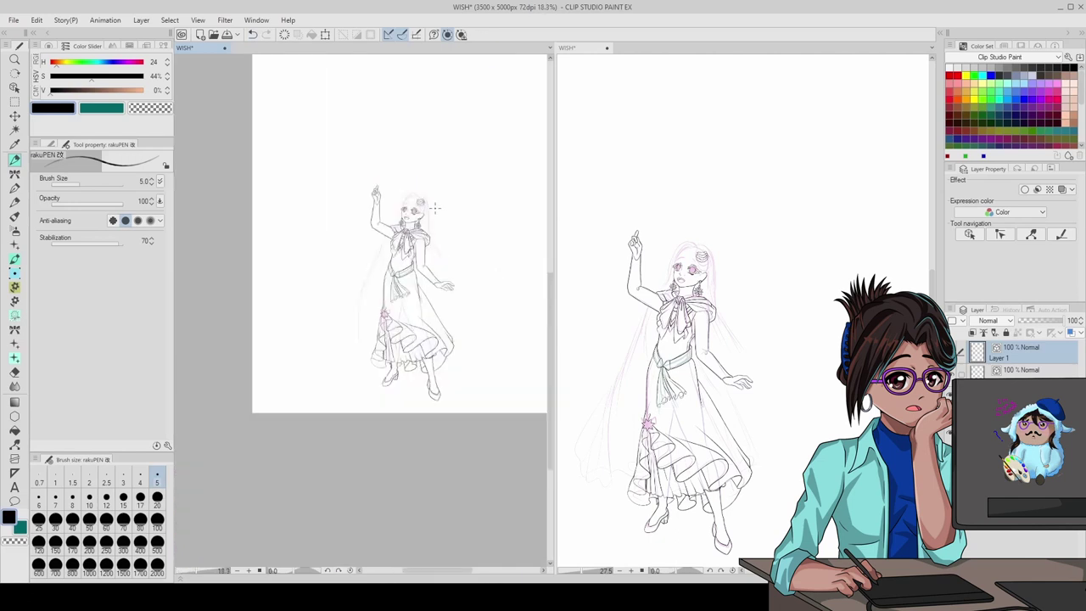
{"action": "left_click_drag", "start_coordinate": [346, 240], "coordinate": [471, 270]}
{"action": "left_click_drag", "start_coordinate": [353, 333], "coordinate": [469, 374]}
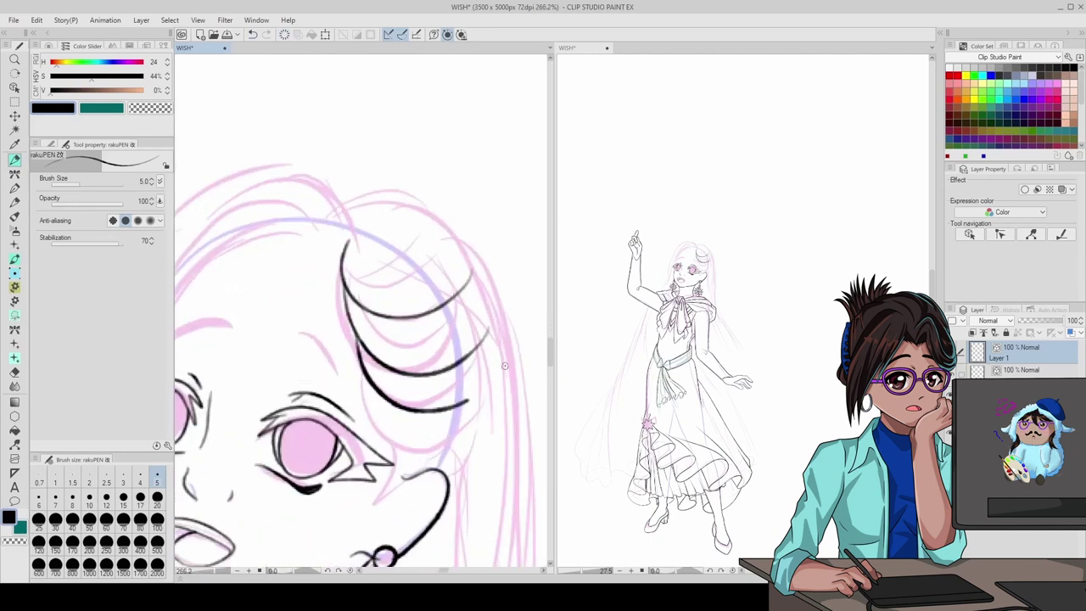
{"action": "left_click_drag", "start_coordinate": [368, 382], "coordinate": [437, 428]}
{"action": "left_click_drag", "start_coordinate": [348, 234], "coordinate": [450, 271]}
{"action": "key", "text": "ctrl+0"}
{"action": "key", "text": "ctrl+minus"}
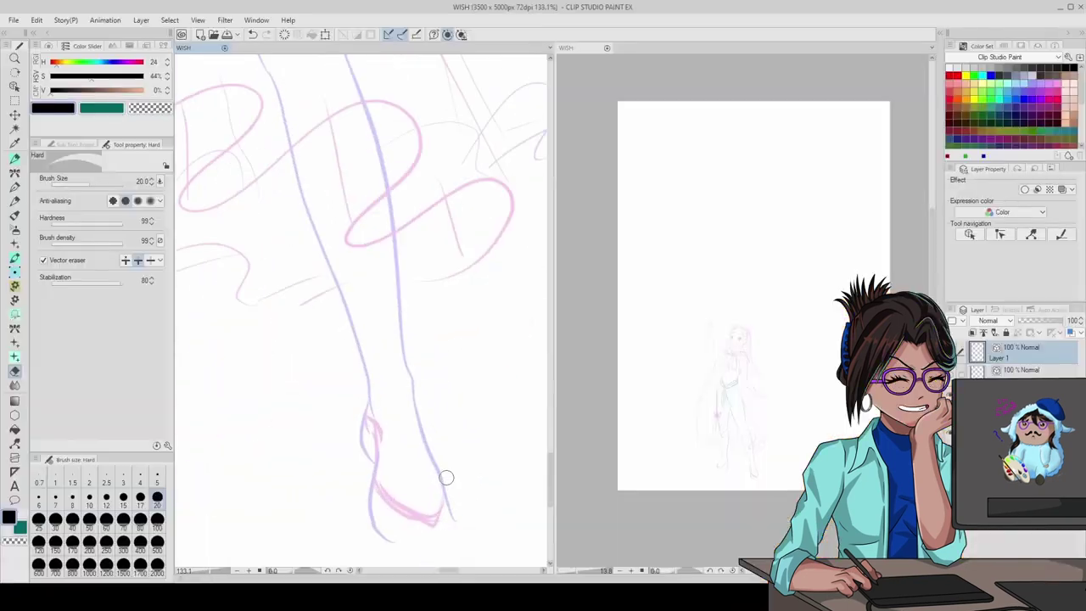
- Ink the back leg and heeled shoe with the rakuPEN and ready Pinch vector line for adjusting the lines
{"action": "key", "text": "p"}
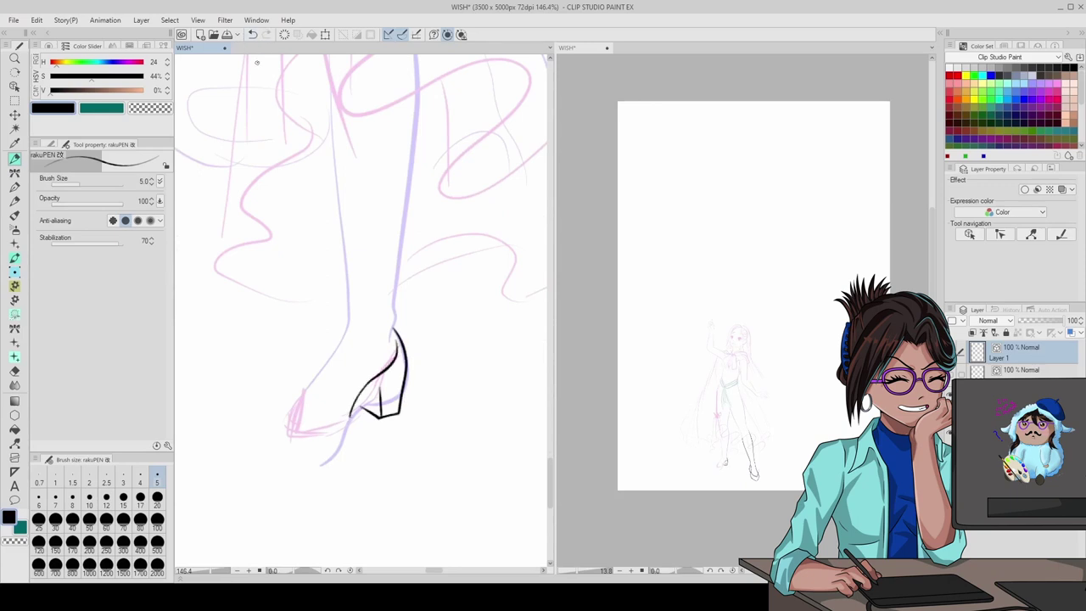
{"action": "left_click_drag", "start_coordinate": [397, 311], "coordinate": [418, 56]}
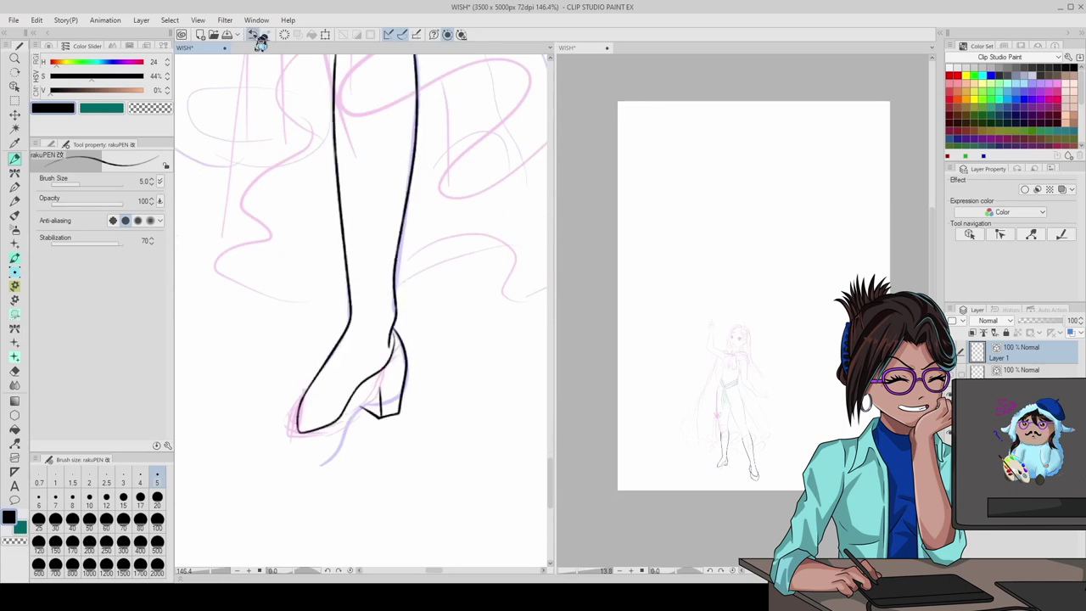
{"action": "left_click", "coordinate": [252, 34]}
{"action": "left_click", "coordinate": [266, 34]}
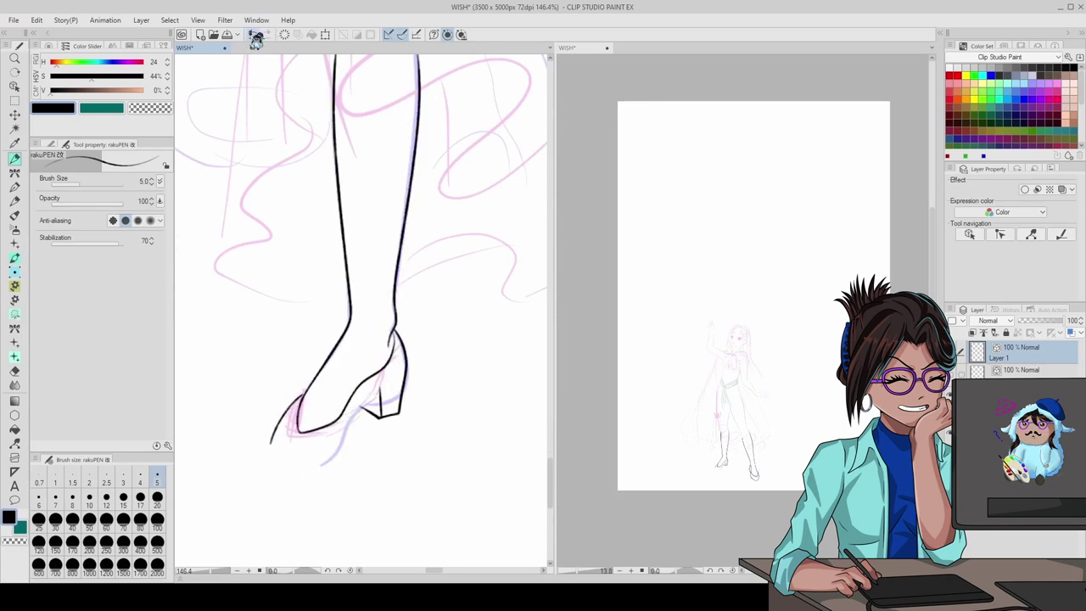
{"action": "left_click", "coordinate": [14, 443]}
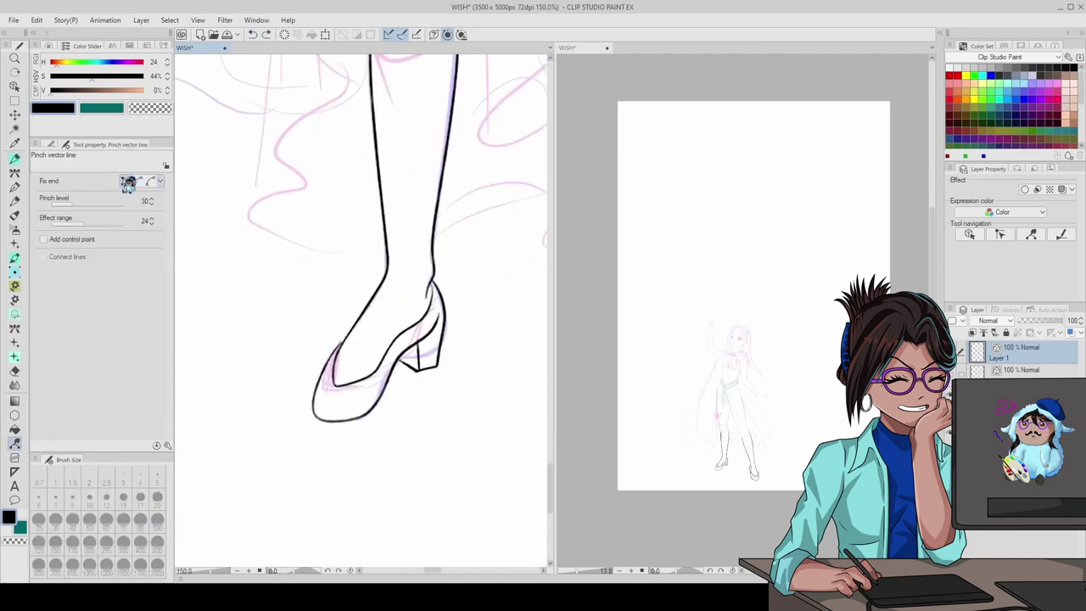
- Clean up the line ends on the legs and shoes with the Hard vector eraser at size 20
{"action": "scroll", "coordinate": [391, 322], "scroll_direction": "up", "scroll_amount": 5}
{"action": "key", "text": "e"}
{"action": "scroll", "coordinate": [365, 314], "scroll_direction": "down", "scroll_amount": 5}
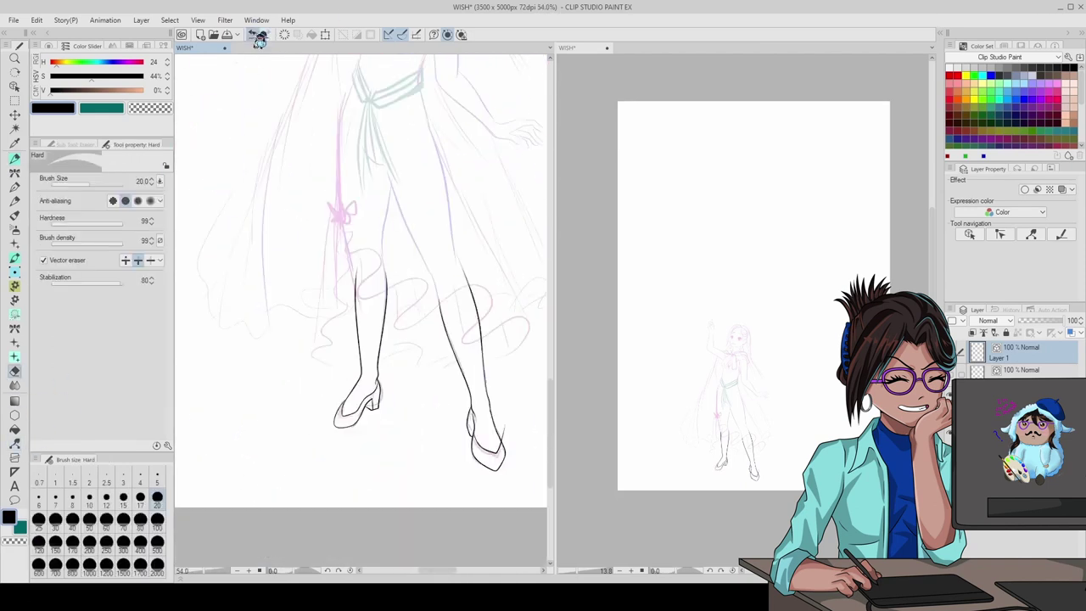
{"action": "scroll", "coordinate": [356, 280], "scroll_direction": "up", "scroll_amount": 4}
{"action": "scroll", "coordinate": [351, 310], "scroll_direction": "down", "scroll_amount": 4}
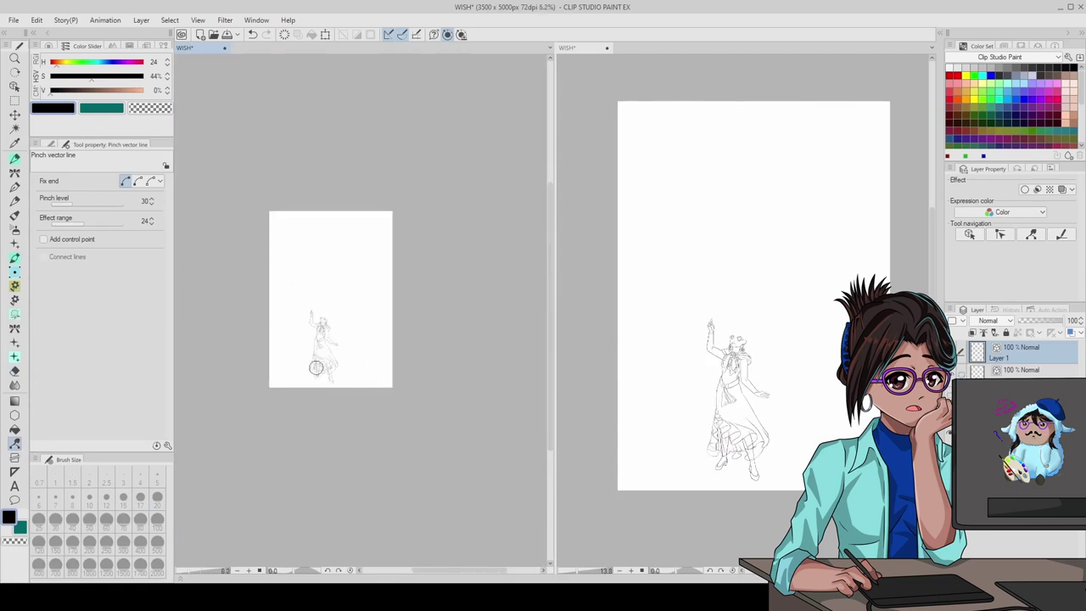
- Erase the leg lines hidden beneath the skirt and the trailing ruffle lines that cross in front of the legs
{"action": "scroll", "coordinate": [250, 335], "scroll_direction": "up", "scroll_amount": 4}
{"action": "key", "text": "alt+bracketright"}
{"action": "scroll", "coordinate": [371, 329], "scroll_direction": "down", "scroll_amount": 1}
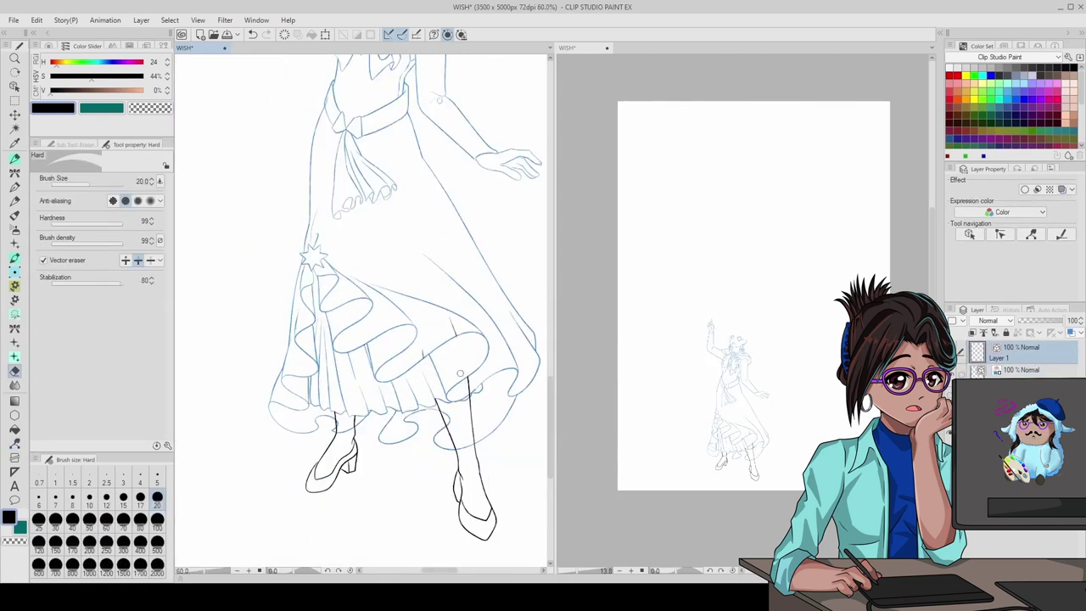
{"action": "scroll", "coordinate": [459, 373], "scroll_direction": "up", "scroll_amount": 1}
{"action": "key", "text": "alt+bracketleft"}
{"action": "scroll", "coordinate": [311, 382], "scroll_direction": "up", "scroll_amount": 3}
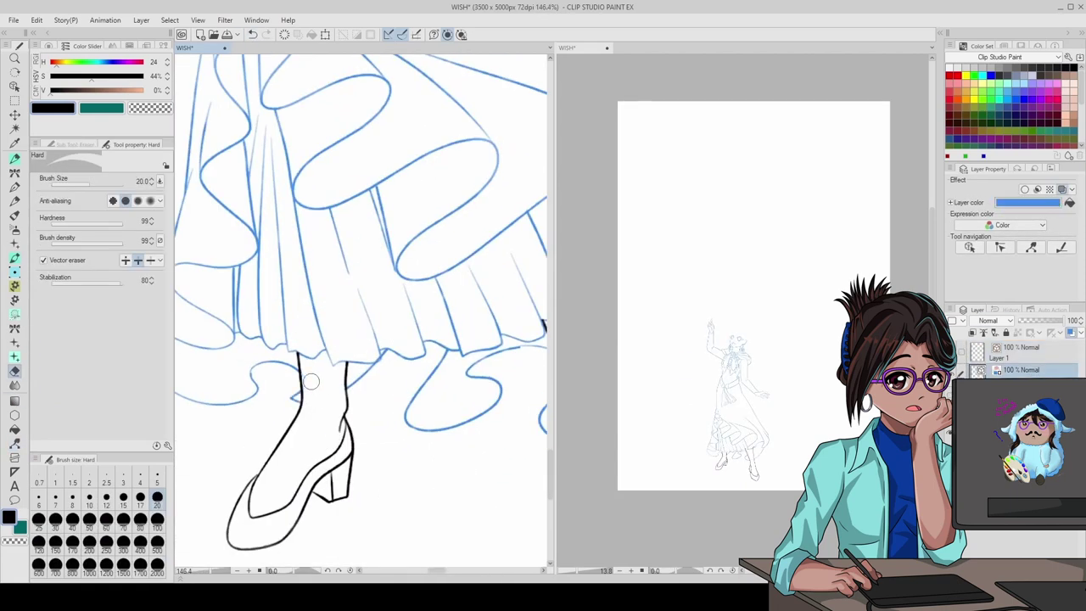
{"action": "scroll", "coordinate": [310, 382], "scroll_direction": "up", "scroll_amount": 1}
- Touch up the skirt's hem lines around both legs on the dress layer with the rakuPEN at size 5
{"action": "key", "text": "p"}
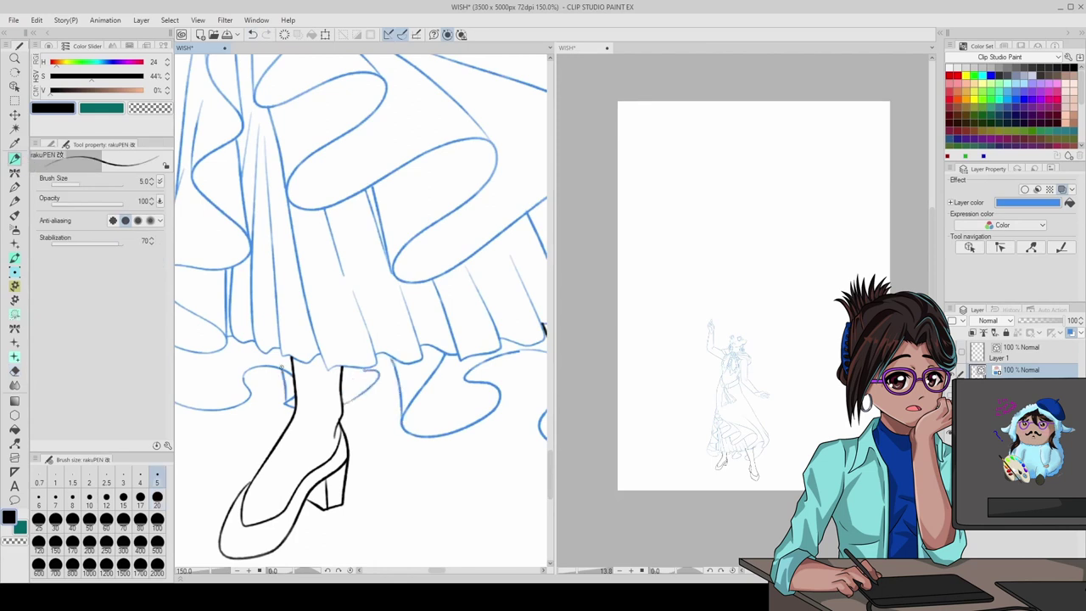
{"action": "scroll", "coordinate": [331, 313], "scroll_direction": "up", "scroll_amount": 2}
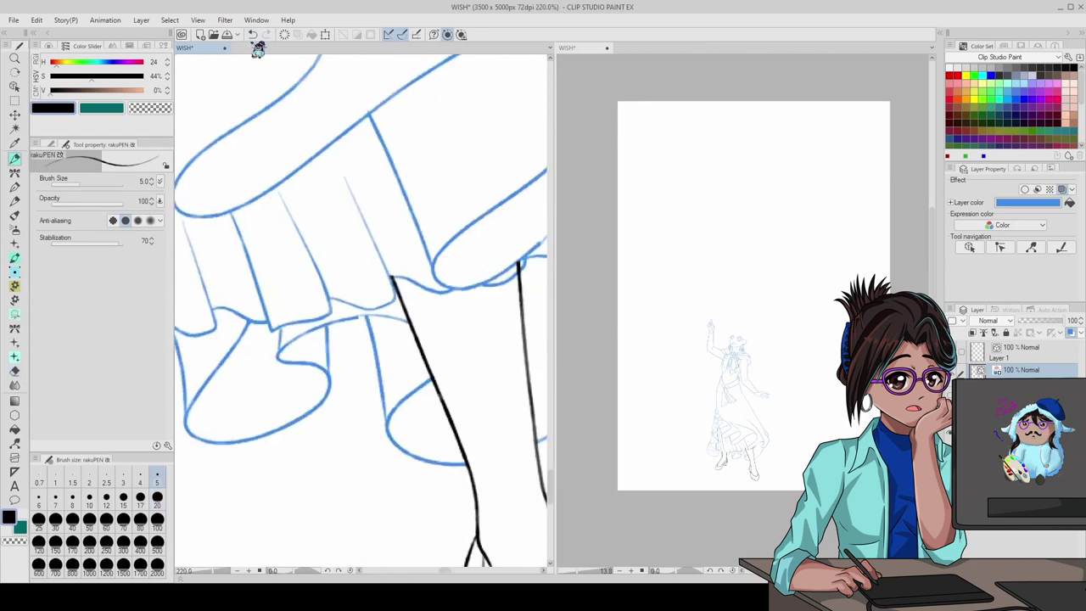
{"action": "scroll", "coordinate": [361, 309], "scroll_direction": "down", "scroll_amount": 6}
{"action": "scroll", "coordinate": [361, 309], "scroll_direction": "up", "scroll_amount": 3}
{"action": "key", "text": "alt+bracketright"}
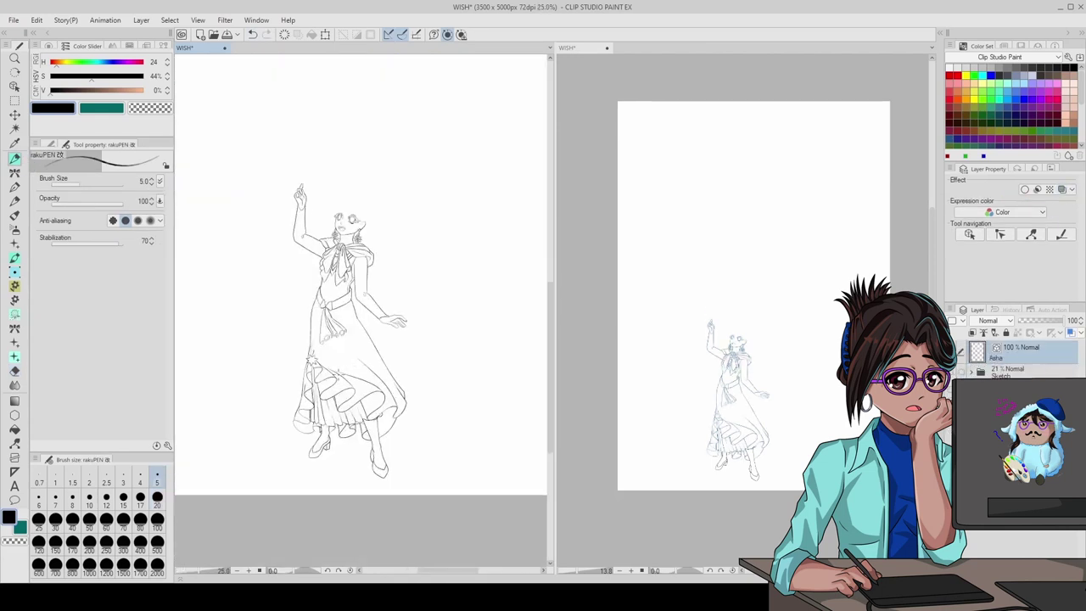
- Add a new vector layer for inking the hair
{"action": "scroll", "coordinate": [360, 339], "scroll_direction": "down", "scroll_amount": 1}
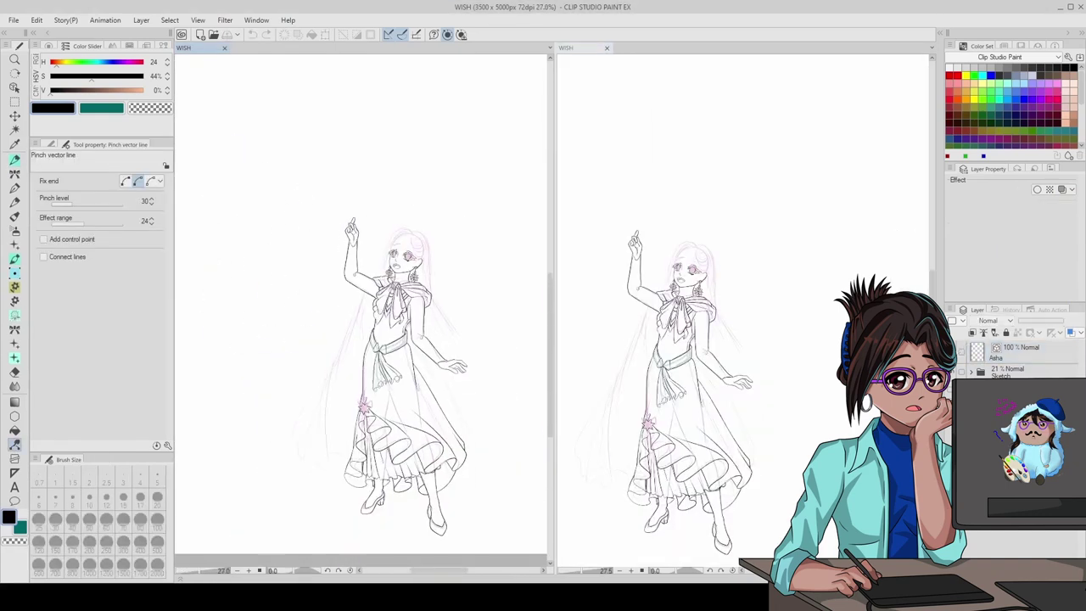
{"action": "key", "text": "alt+bracketright"}
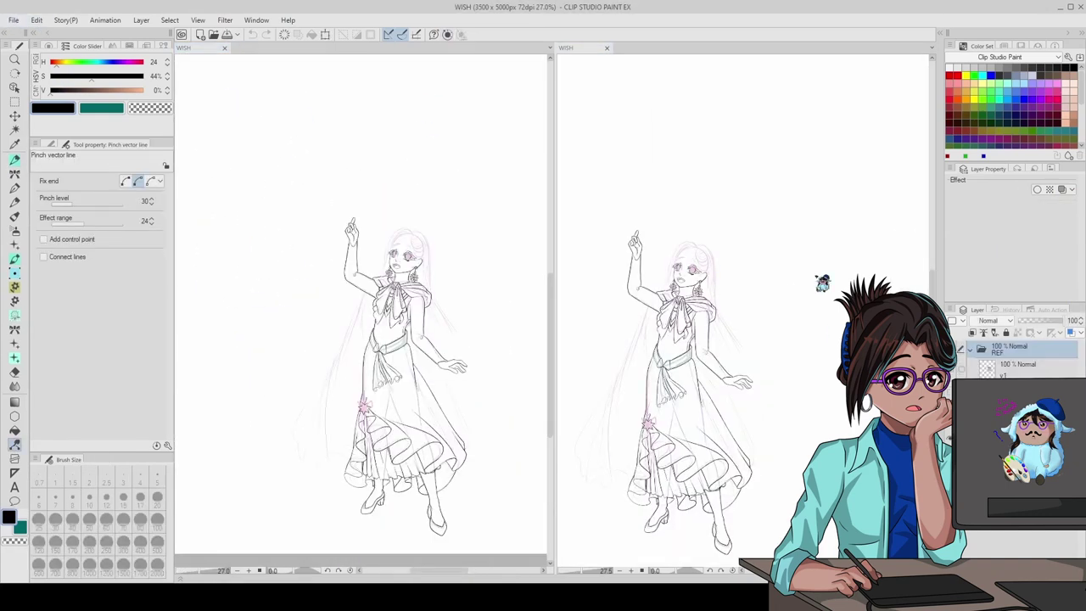
{"action": "key", "text": "ctrl+shift+n"}
{"action": "scroll", "coordinate": [469, 273], "scroll_direction": "up", "scroll_amount": 8}
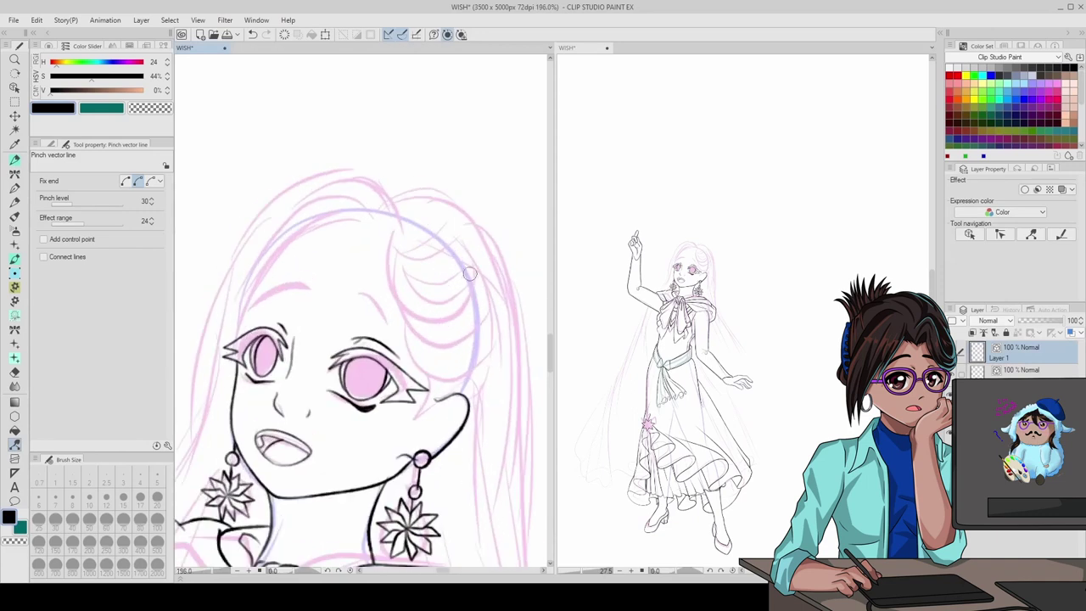
- Try to ink the stacked curved strands of the side hair twist, then undo the strokes
{"action": "key", "text": "p"}
{"action": "left_click_drag", "start_coordinate": [393, 289], "coordinate": [401, 305]}
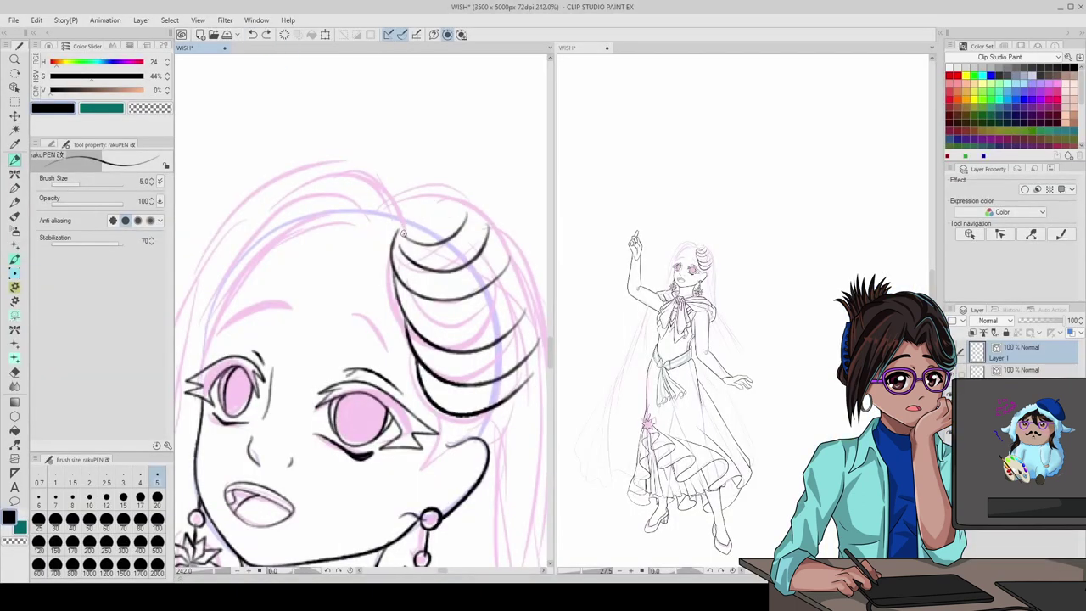
{"action": "left_click_drag", "start_coordinate": [403, 232], "coordinate": [510, 314]}
{"action": "scroll", "coordinate": [403, 255], "scroll_direction": "down", "scroll_amount": 2}
{"action": "key", "text": "ctrl+z"}
{"action": "key", "text": "ctrl+z"}
{"action": "key", "text": "ctrl+z"}
- Try to ink the long outer hair contour past the ear, followed by the upper strands of the side twist
{"action": "left_click_drag", "start_coordinate": [386, 174], "coordinate": [462, 518]}
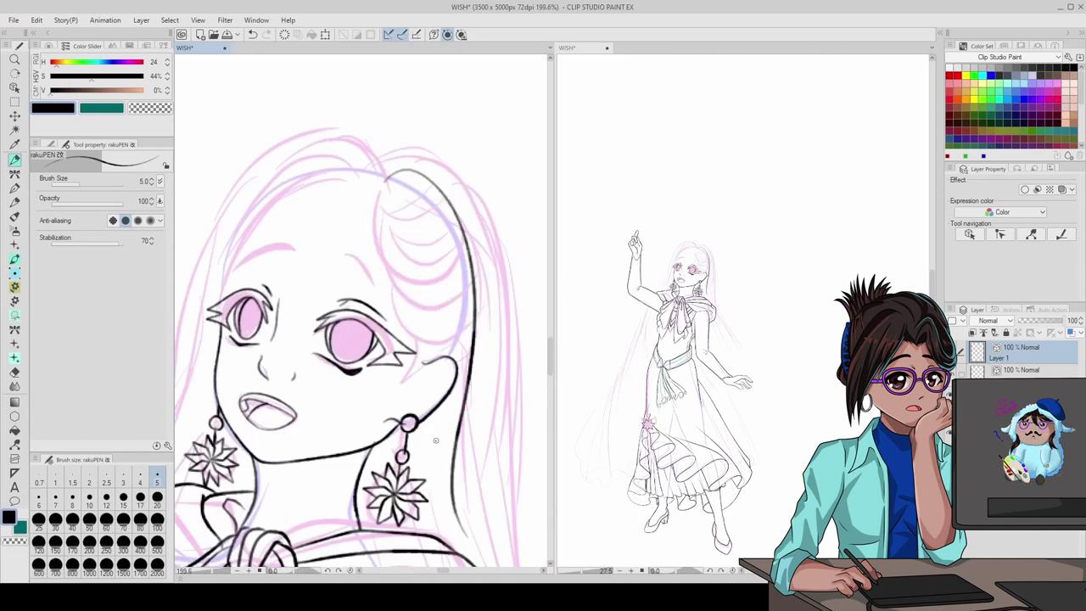
{"action": "left_click_drag", "start_coordinate": [380, 205], "coordinate": [492, 280]}
{"action": "left_click", "coordinate": [252, 34]}
{"action": "left_click_drag", "start_coordinate": [379, 188], "coordinate": [490, 247]}
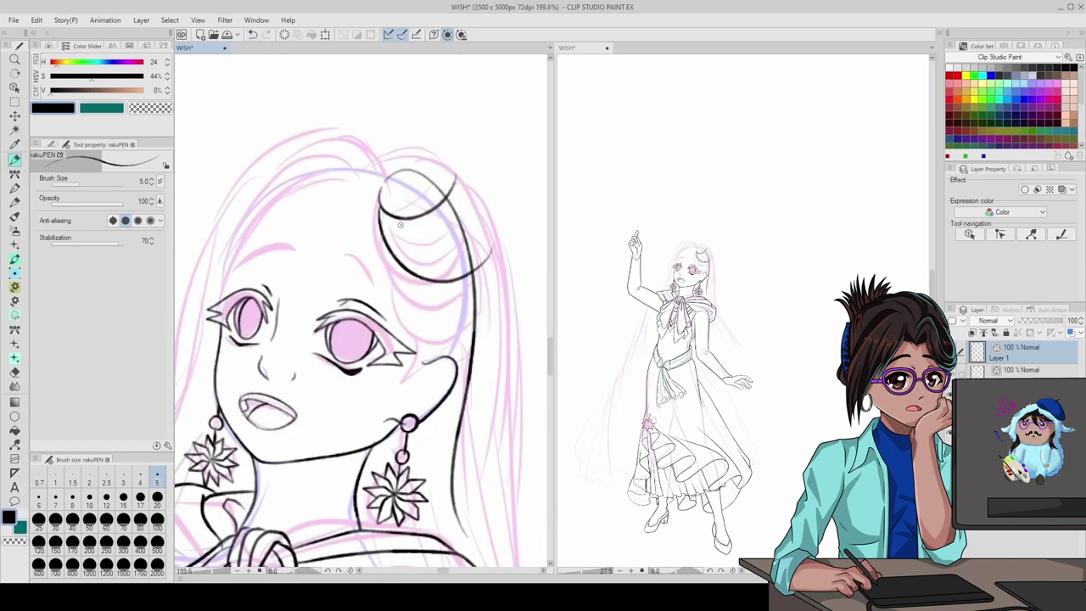
- Undo the remaining hair strokes and add a new raster layer above the current line layer
{"action": "left_click", "coordinate": [261, 36]}
{"action": "key", "text": "ctrl+shift+n"}
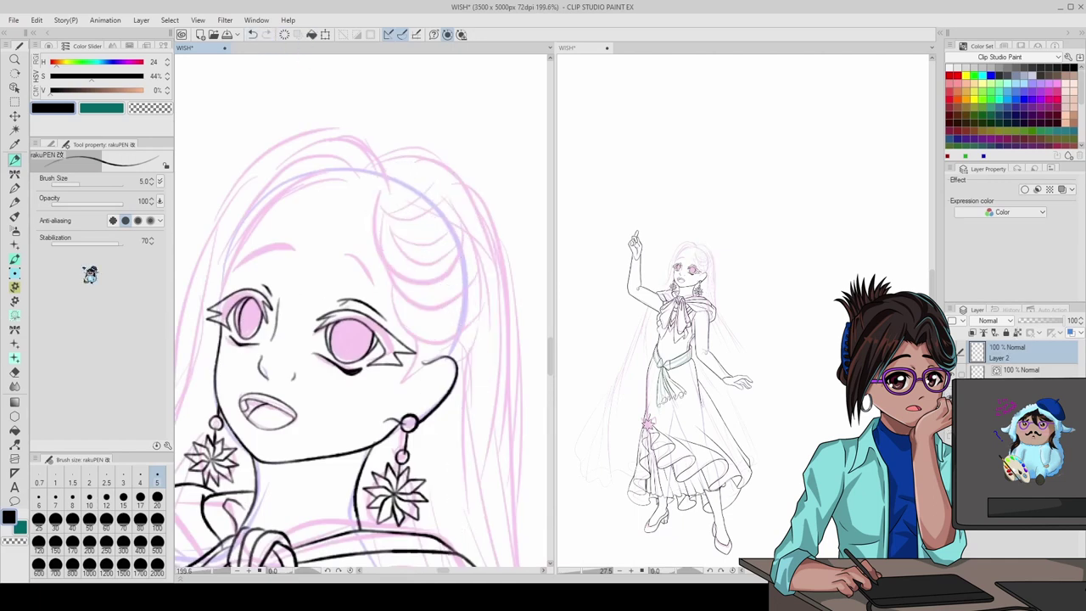
- Rough in the long outer hair strands from the parting down past the shoulder in teal with G-pen 2 at size 12
{"action": "key", "text": "period"}
{"action": "left_click_drag", "start_coordinate": [431, 199], "coordinate": [477, 547]}
{"action": "key", "text": "ctrl+z"}
{"action": "key", "text": "ctrl+z"}
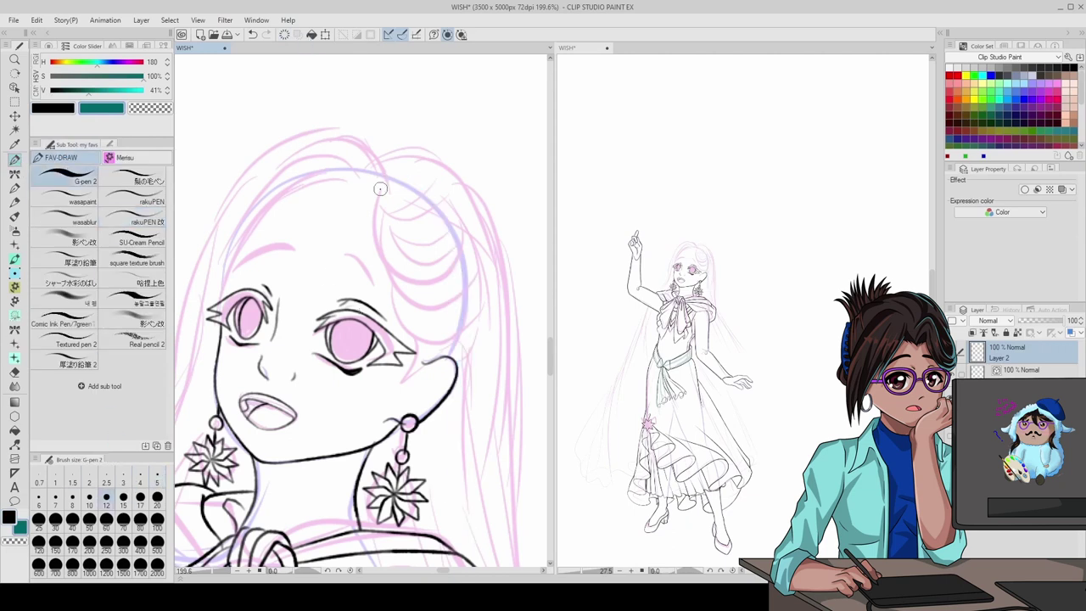
{"action": "mouse_move", "coordinate": [383, 176]}
{"action": "left_mouse_down"}
{"action": "mouse_move", "coordinate": [467, 560]}
{"action": "mouse_move", "coordinate": [365, 160]}
{"action": "mouse_move", "coordinate": [504, 394]}
{"action": "mouse_move", "coordinate": [491, 565]}
{"action": "left_mouse_up"}
{"action": "key", "text": "ctrl+z"}
{"action": "key", "text": "ctrl+minus"}
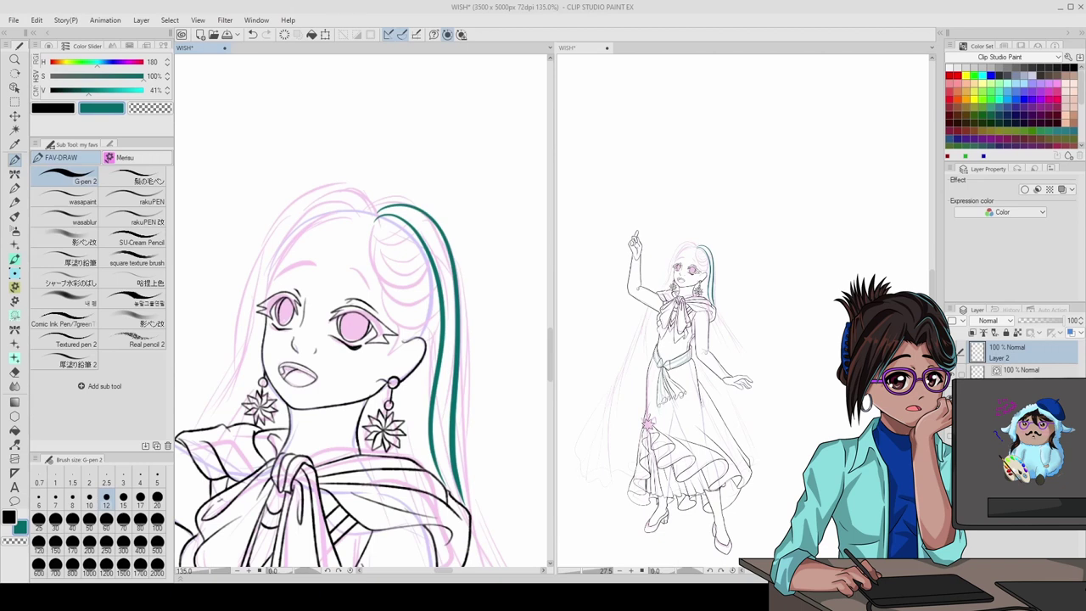
- Rough in the stacked curves of the side twist and the strands falling behind the ear in teal
{"action": "scroll", "coordinate": [361, 314], "scroll_direction": "up", "scroll_amount": 1}
{"action": "left_click_drag", "start_coordinate": [424, 287], "coordinate": [402, 415]}
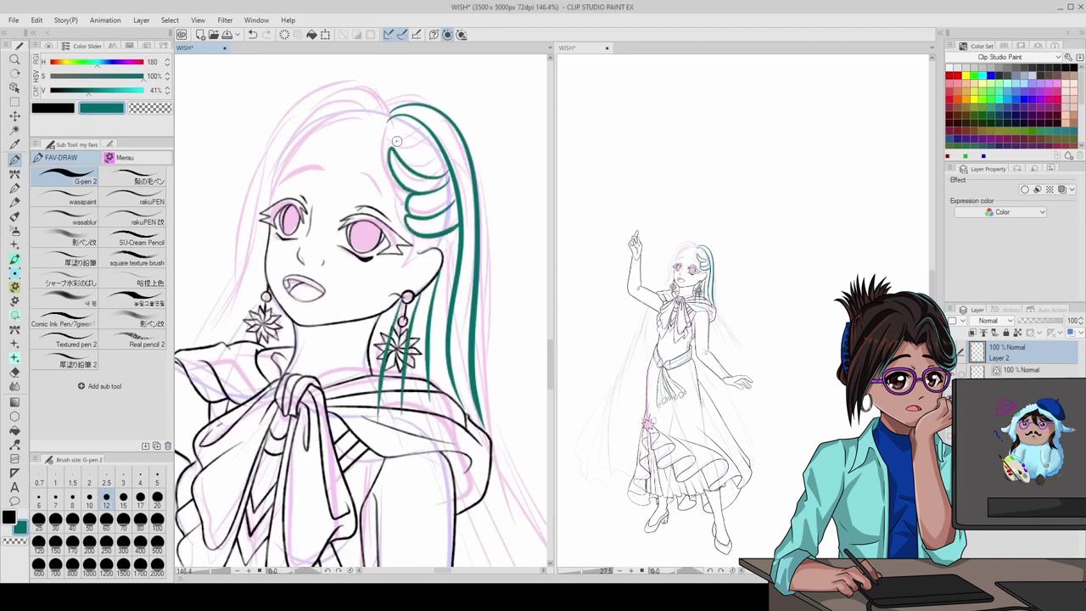
{"action": "key", "text": "ctrl+z"}
{"action": "key", "text": "ctrl+z"}
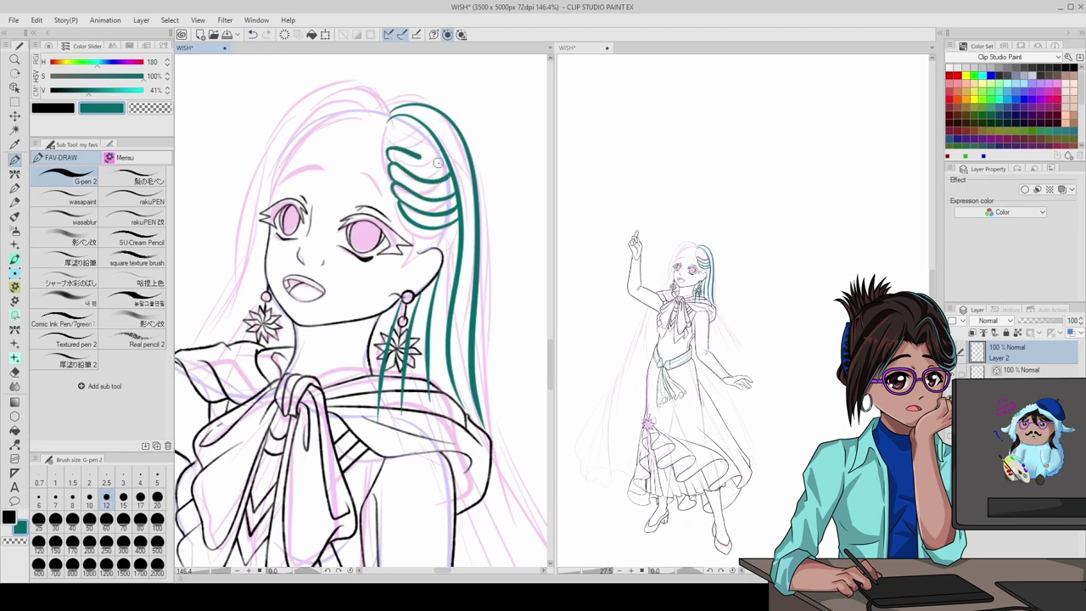
{"action": "mouse_move", "coordinate": [458, 219]}
{"action": "left_mouse_down"}
{"action": "mouse_move", "coordinate": [415, 243]}
{"action": "mouse_move", "coordinate": [430, 416]}
{"action": "left_mouse_up"}
- Rough in the hair on the raised-arm side, curving from the parting around the face to the shoulder
{"action": "scroll", "coordinate": [430, 407], "scroll_direction": "down", "scroll_amount": 1}
{"action": "left_click_drag", "start_coordinate": [445, 154], "coordinate": [333, 344]}
{"action": "left_click", "coordinate": [252, 34]}
{"action": "left_click_drag", "start_coordinate": [365, 200], "coordinate": [340, 326]}
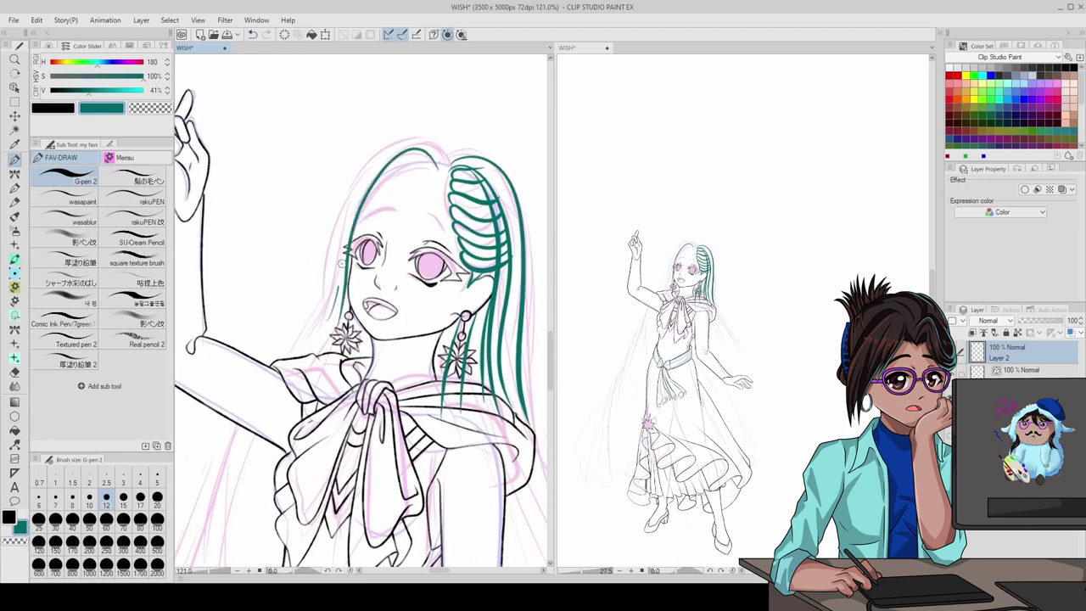
{"action": "mouse_move", "coordinate": [442, 140]}
{"action": "left_mouse_down"}
{"action": "mouse_move", "coordinate": [339, 287]}
{"action": "mouse_move", "coordinate": [306, 365]}
{"action": "left_mouse_up"}
{"action": "left_click_drag", "start_coordinate": [332, 256], "coordinate": [280, 371]}
{"action": "scroll", "coordinate": [387, 224], "scroll_direction": "down", "scroll_amount": 5}
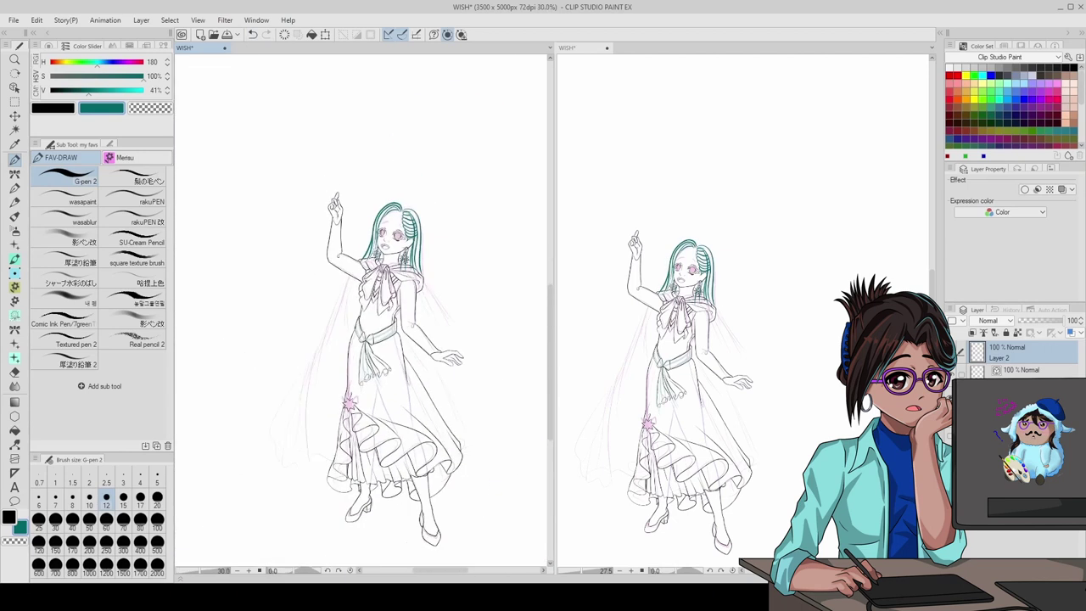
- Rough in the long strands flowing from the shoulder past the lowered arm and hand
{"action": "scroll", "coordinate": [408, 289], "scroll_direction": "up", "scroll_amount": 2}
{"action": "left_click_drag", "start_coordinate": [422, 183], "coordinate": [516, 418]}
{"action": "left_click_drag", "start_coordinate": [425, 278], "coordinate": [504, 443]}
{"action": "left_click_drag", "start_coordinate": [422, 283], "coordinate": [497, 429]}
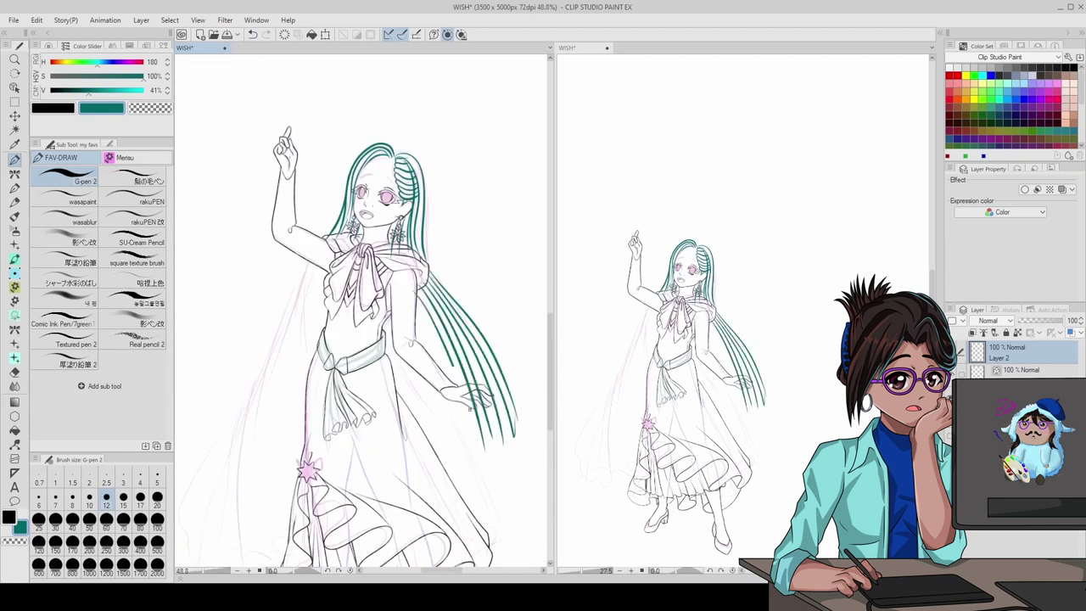
{"action": "left_click_drag", "start_coordinate": [417, 299], "coordinate": [447, 425]}
{"action": "left_click_drag", "start_coordinate": [414, 298], "coordinate": [434, 402]}
{"action": "left_click_drag", "start_coordinate": [443, 353], "coordinate": [465, 455]}
- Rough in the matching long strands flowing down and outward beneath the raised arm
{"action": "mouse_move", "coordinate": [310, 251]}
{"action": "left_mouse_down"}
{"action": "mouse_move", "coordinate": [241, 399]}
{"action": "mouse_move", "coordinate": [243, 383]}
{"action": "left_mouse_up"}
{"action": "key", "text": "ctrl+z"}
{"action": "left_click_drag", "start_coordinate": [277, 323], "coordinate": [255, 399]}
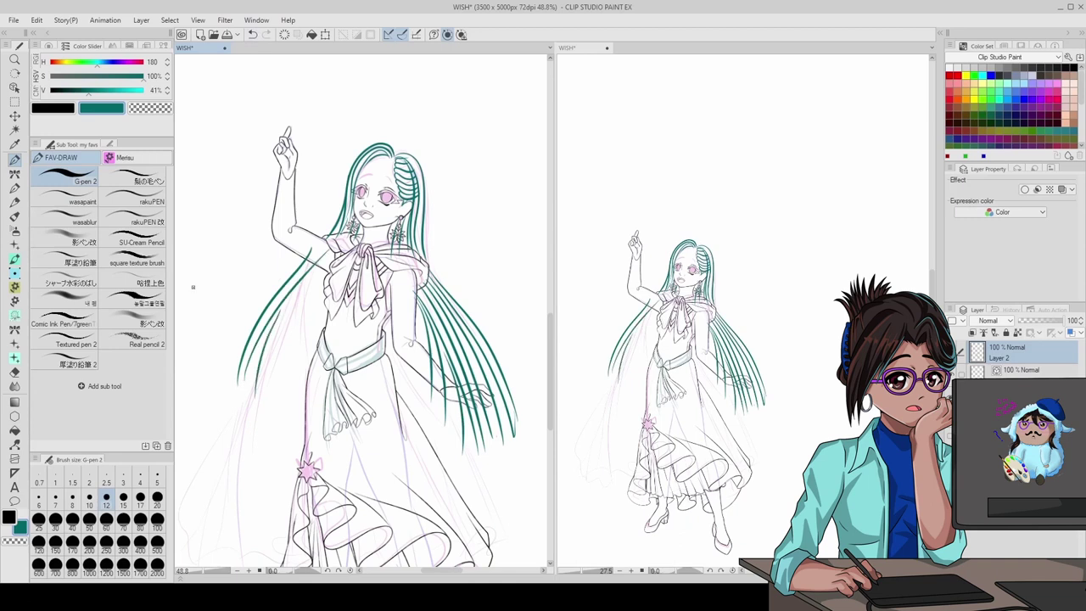
- Add teal eyebrows and further sketch strands around the crown and sides of the hair
{"action": "scroll", "coordinate": [374, 157], "scroll_direction": "up", "scroll_amount": 5}
{"action": "mouse_move", "coordinate": [293, 305]}
{"action": "left_mouse_down"}
{"action": "mouse_move", "coordinate": [393, 275]}
{"action": "mouse_move", "coordinate": [519, 365]}
{"action": "mouse_move", "coordinate": [392, 275]}
{"action": "left_mouse_up"}
{"action": "key", "text": "ctrl+z"}
{"action": "key", "text": "ctrl+z"}
{"action": "left_click_drag", "start_coordinate": [421, 280], "coordinate": [521, 370]}
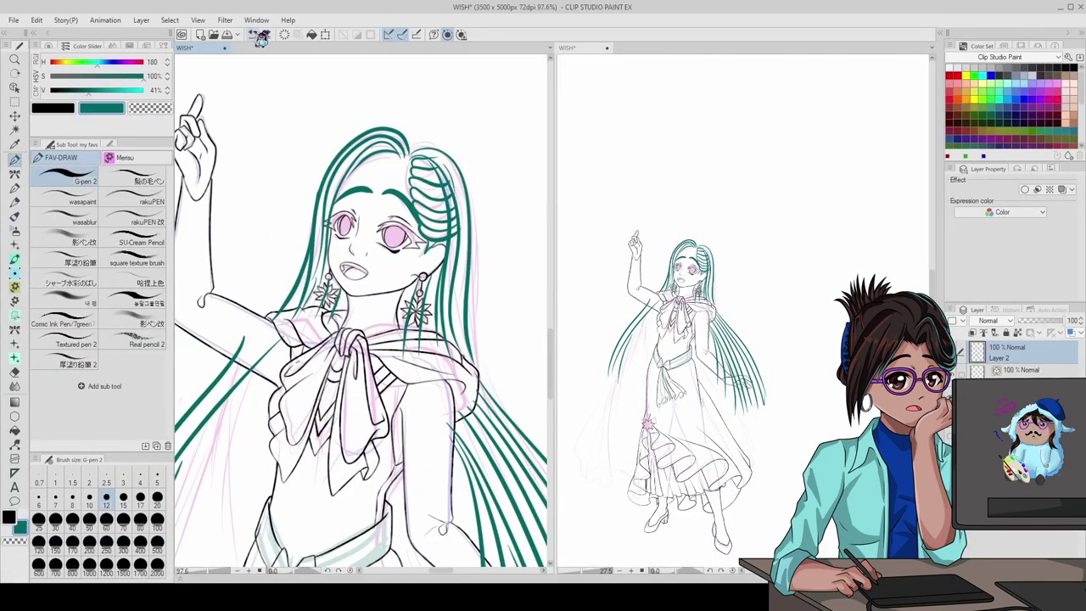
{"action": "scroll", "coordinate": [365, 314], "scroll_direction": "down", "scroll_amount": 5}
{"action": "scroll", "coordinate": [401, 233], "scroll_direction": "up", "scroll_amount": 8}
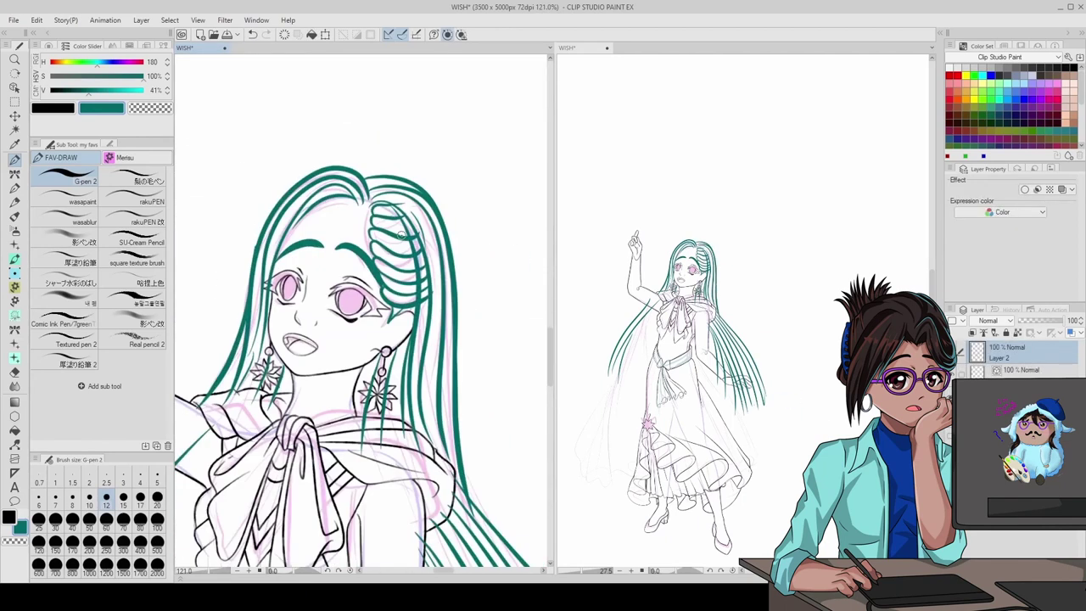
- Fade the teal hair sketch layer to 21% opacity, hide the pink rough, and ready the black rakuPEN on Layer 1
{"action": "left_click", "coordinate": [1018, 370]}
{"action": "left_click_drag", "start_coordinate": [1074, 321], "coordinate": [1031, 321]}
{"action": "left_click", "coordinate": [140, 201]}
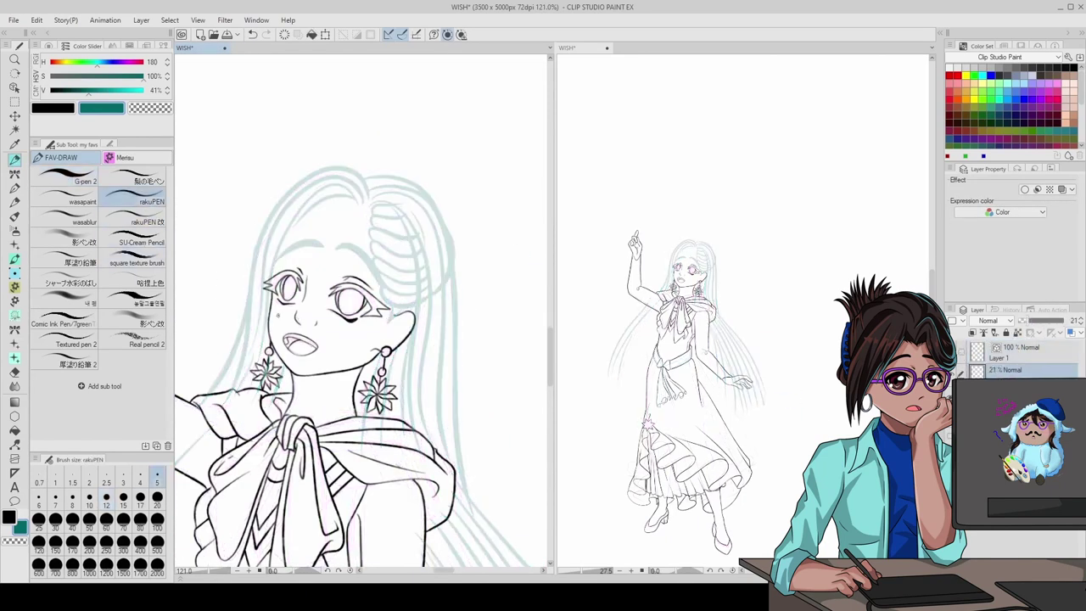
{"action": "left_click", "coordinate": [977, 370]}
{"action": "left_click", "coordinate": [977, 370]}
{"action": "left_click", "coordinate": [1018, 348]}
{"action": "left_click", "coordinate": [53, 108]}
- Try to ink the side twist as stacked curved bands in black over the faded sketch
{"action": "left_click_drag", "start_coordinate": [373, 206], "coordinate": [424, 185]}
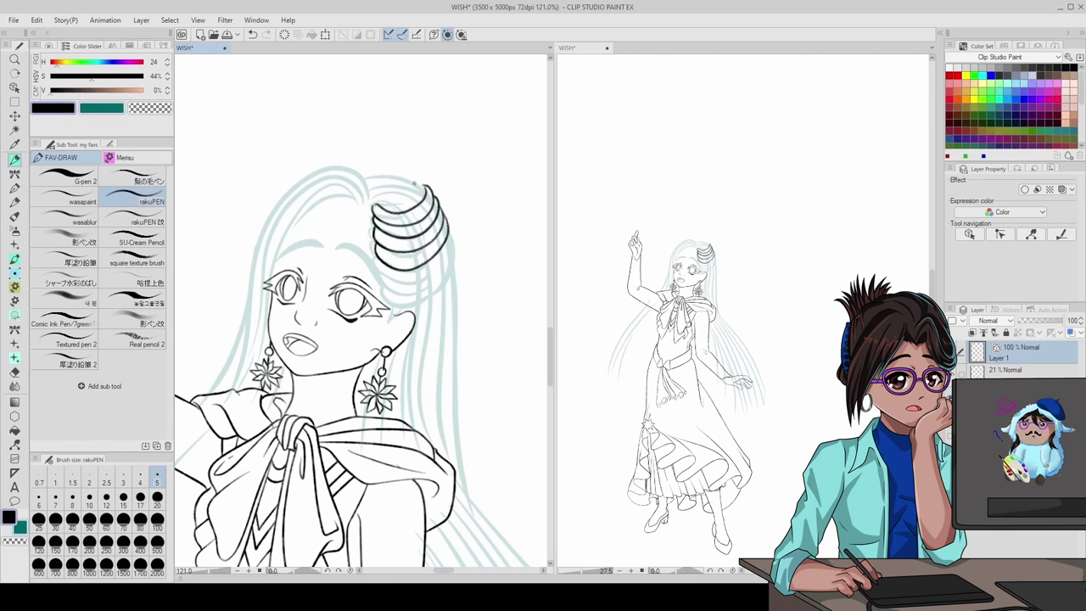
{"action": "scroll", "coordinate": [415, 182], "scroll_direction": "up", "scroll_amount": 3}
{"action": "mouse_move", "coordinate": [301, 275]}
{"action": "left_mouse_down"}
{"action": "mouse_move", "coordinate": [394, 306]}
{"action": "mouse_move", "coordinate": [314, 294]}
{"action": "mouse_move", "coordinate": [438, 222]}
{"action": "left_mouse_up"}
{"action": "key", "text": "ctrl+z"}
{"action": "mouse_move", "coordinate": [302, 310]}
{"action": "left_mouse_down"}
{"action": "mouse_move", "coordinate": [447, 242]}
{"action": "mouse_move", "coordinate": [435, 324]}
{"action": "left_mouse_up"}
{"action": "key", "text": "ctrl+z"}
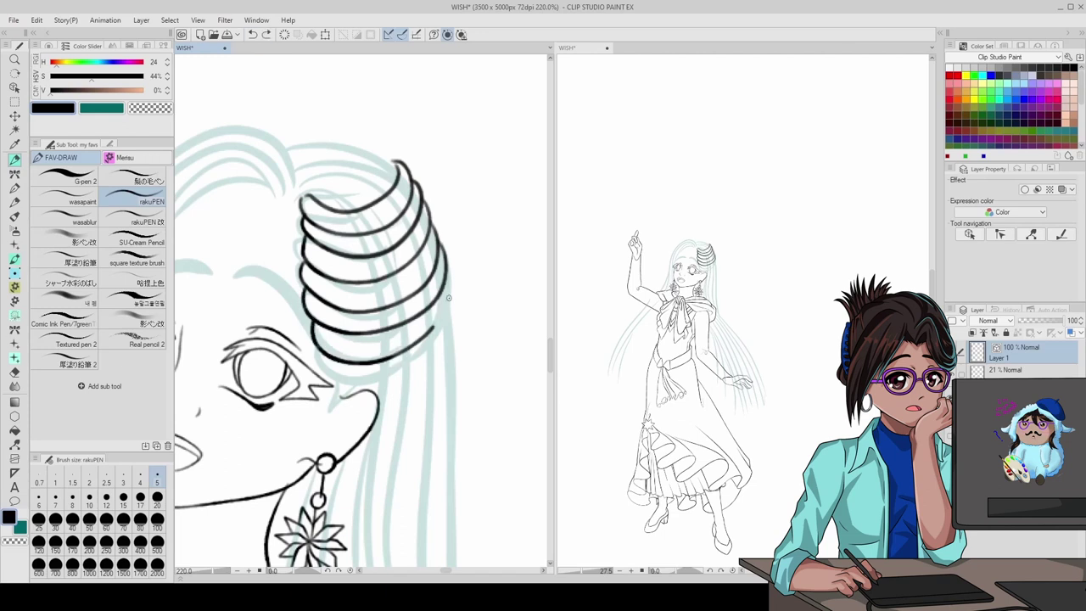
{"action": "left_click_drag", "start_coordinate": [321, 365], "coordinate": [454, 293]}
{"action": "scroll", "coordinate": [365, 280], "scroll_direction": "down", "scroll_amount": 5}
{"action": "scroll", "coordinate": [365, 280], "scroll_direction": "up", "scroll_amount": 3}
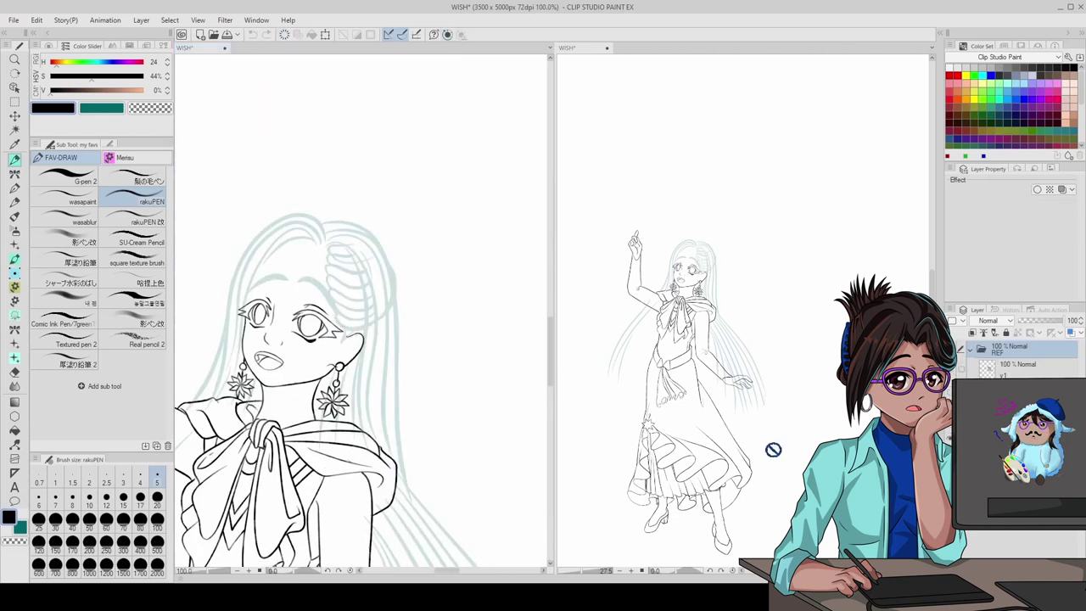
- Try to ink the side hair as wavy strands running from the parting to the ear on Layer 1
{"action": "left_click", "coordinate": [1018, 355]}
{"action": "scroll", "coordinate": [317, 263], "scroll_direction": "up", "scroll_amount": 3}
{"action": "left_click_drag", "start_coordinate": [326, 223], "coordinate": [364, 265]}
{"action": "mouse_move", "coordinate": [373, 373]}
{"action": "left_mouse_down"}
{"action": "mouse_move", "coordinate": [333, 220]}
{"action": "mouse_move", "coordinate": [387, 270]}
{"action": "mouse_move", "coordinate": [395, 387]}
{"action": "left_mouse_up"}
{"action": "key", "text": "ctrl+z"}
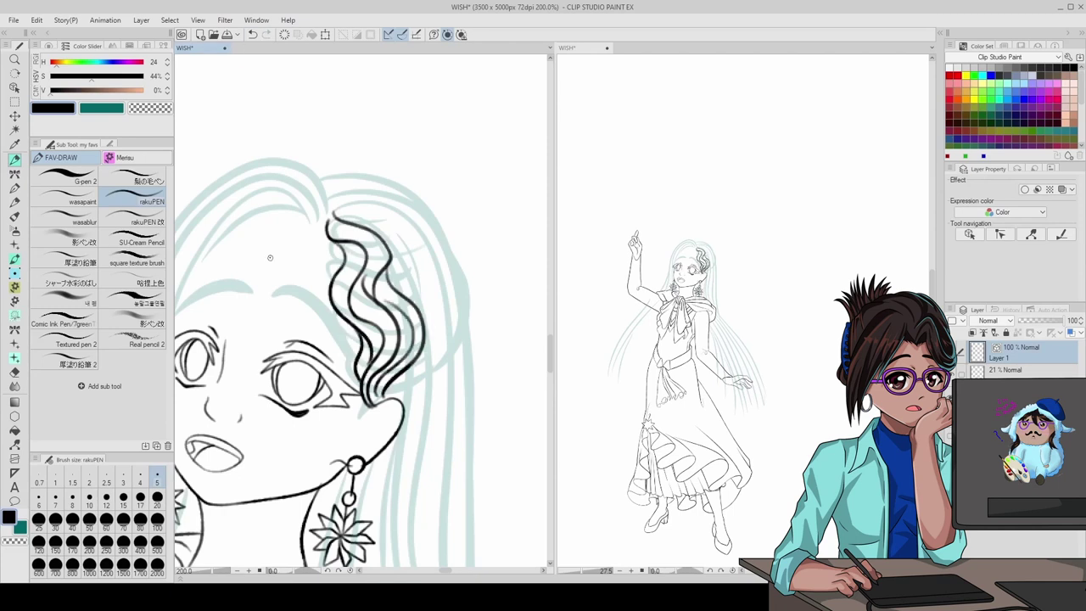
{"action": "scroll", "coordinate": [269, 257], "scroll_direction": "down", "scroll_amount": 5}
{"action": "scroll", "coordinate": [381, 242], "scroll_direction": "up", "scroll_amount": 4}
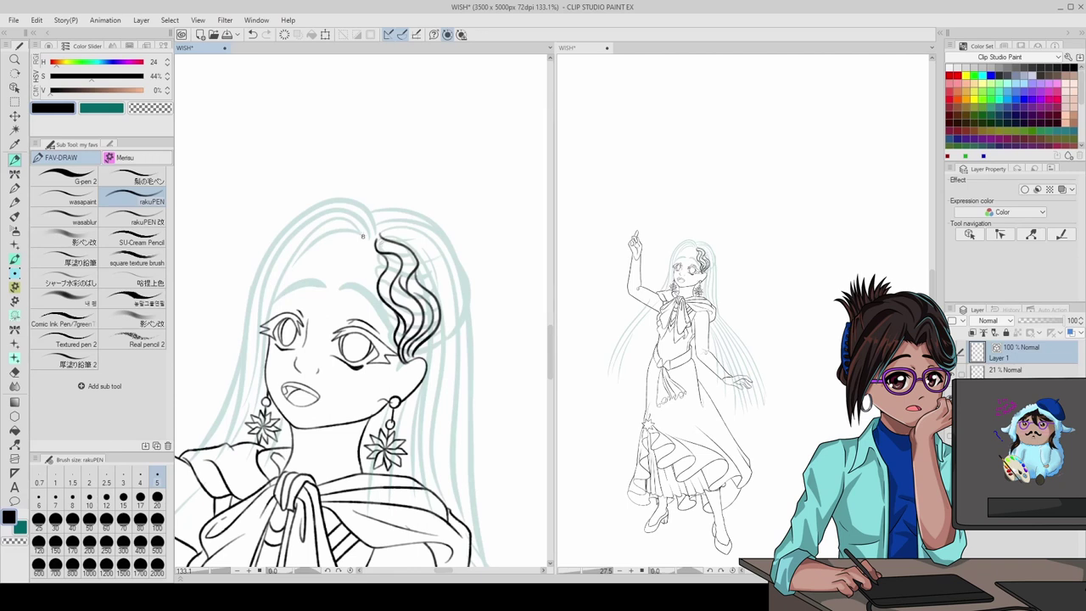
- Try to ink the hair contour and a loose strand over the forehead, then undo all the hair inking
{"action": "left_click_drag", "start_coordinate": [254, 373], "coordinate": [332, 206]}
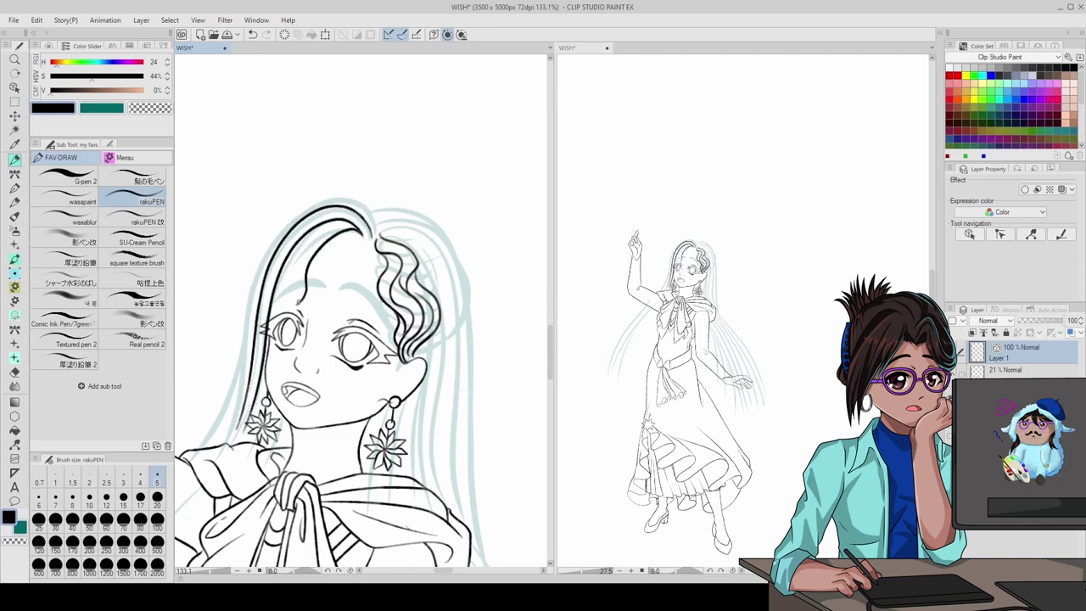
{"action": "left_click", "coordinate": [252, 34]}
{"action": "left_click", "coordinate": [252, 34]}
{"action": "scroll", "coordinate": [356, 339], "scroll_direction": "down", "scroll_amount": 3}
{"action": "scroll", "coordinate": [357, 339], "scroll_direction": "up", "scroll_amount": 2}
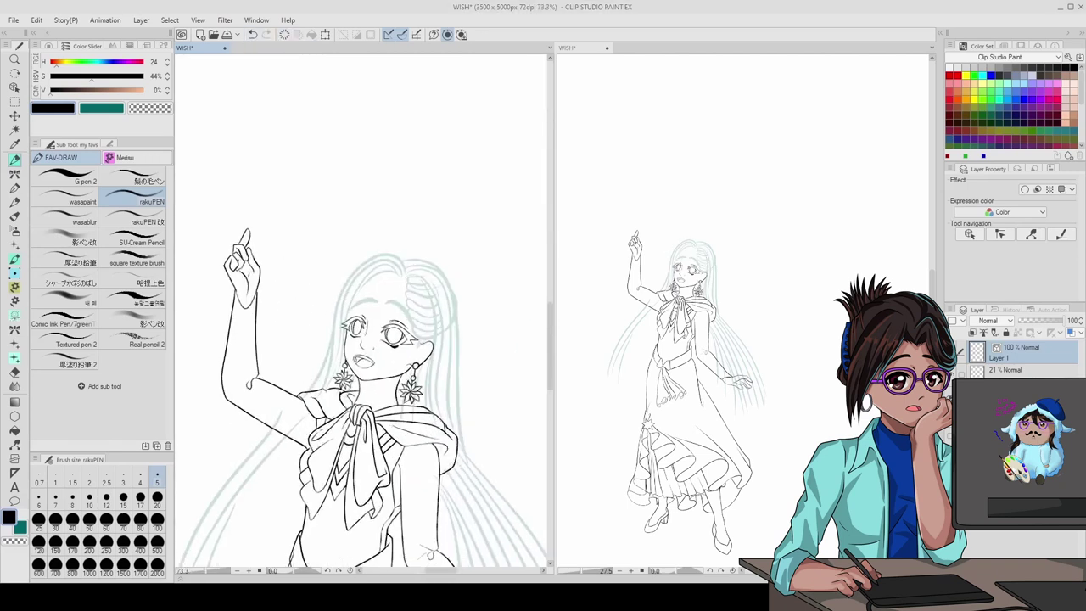
- Erase the stacked side twist curves from the faded hair sketch layer with the Hard eraser
{"action": "scroll", "coordinate": [374, 305], "scroll_direction": "up", "scroll_amount": 4}
{"action": "key", "text": "e"}
{"action": "key", "text": "alt+bracketleft"}
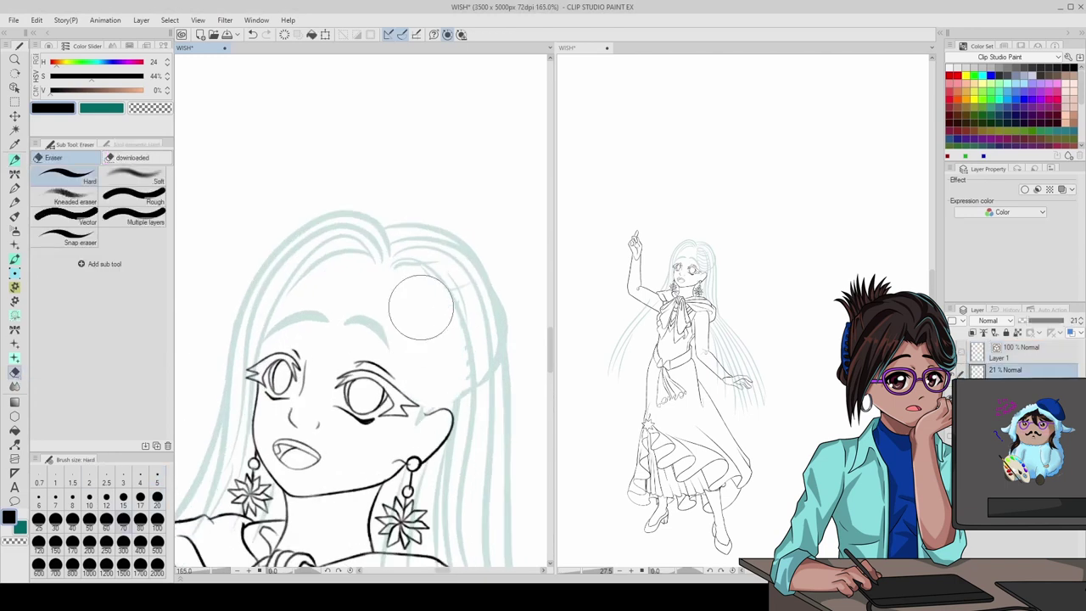
{"action": "scroll", "coordinate": [390, 290], "scroll_direction": "down", "scroll_amount": 1}
{"action": "key", "text": "alt+bracketright"}
{"action": "key", "text": "p"}
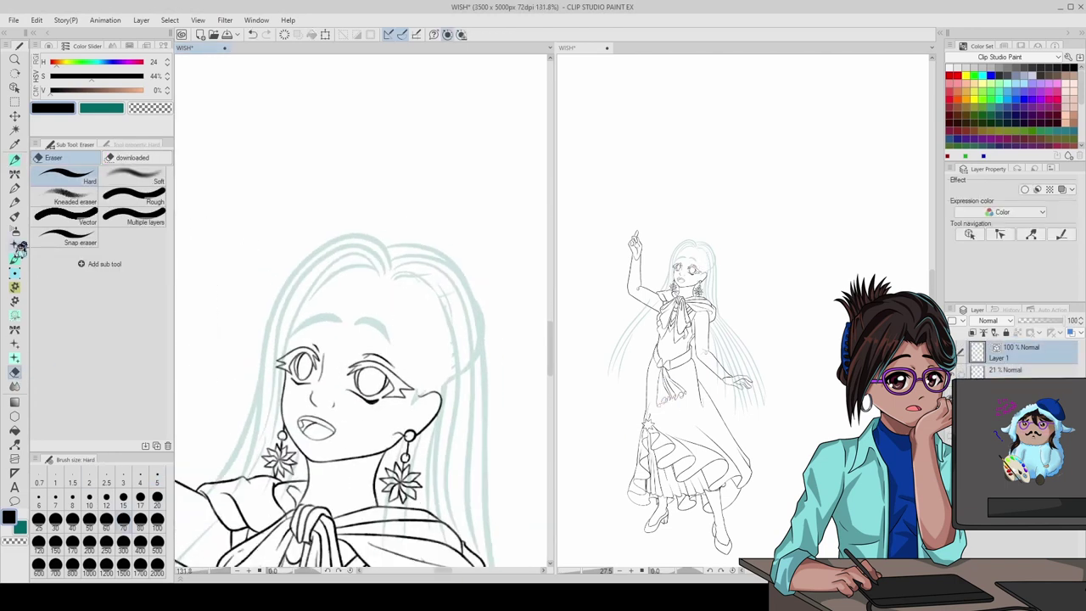
- Try to ink a short braid from the parting along the side of the head, then delete it
{"action": "scroll", "coordinate": [402, 296], "scroll_direction": "down", "scroll_amount": 5}
{"action": "scroll", "coordinate": [356, 162], "scroll_direction": "up", "scroll_amount": 1}
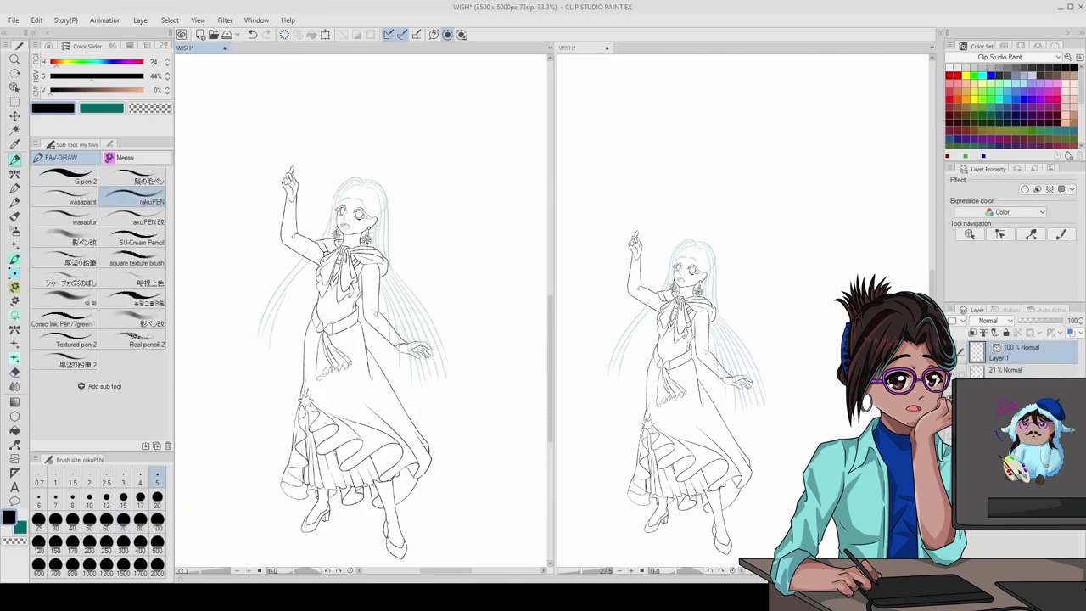
{"action": "scroll", "coordinate": [363, 180], "scroll_direction": "up", "scroll_amount": 5}
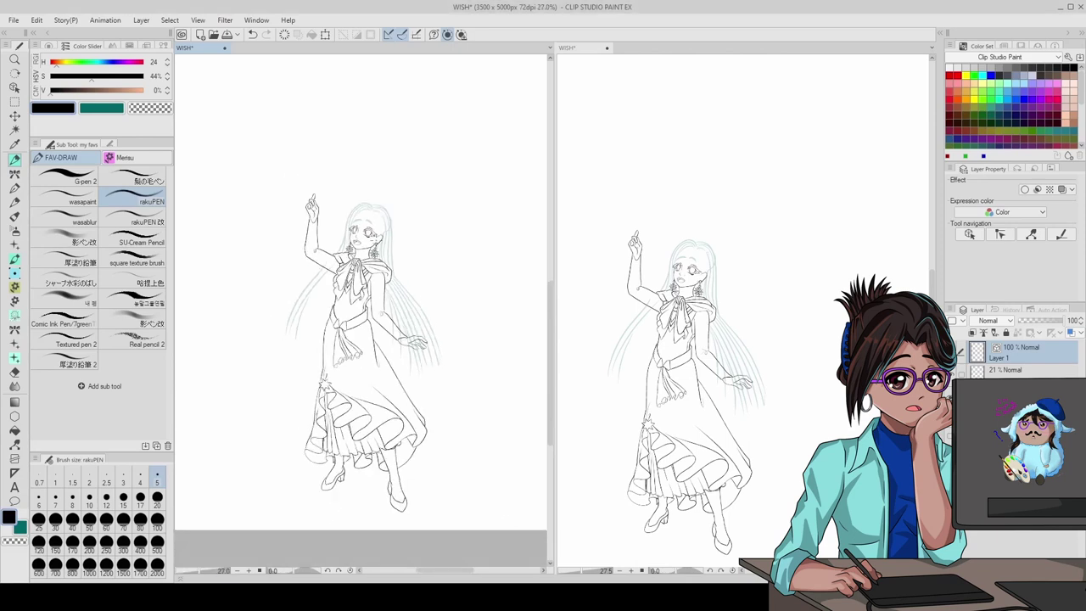
{"action": "left_click", "coordinate": [307, 39]}
{"action": "left_click_drag", "start_coordinate": [364, 209], "coordinate": [384, 231]}
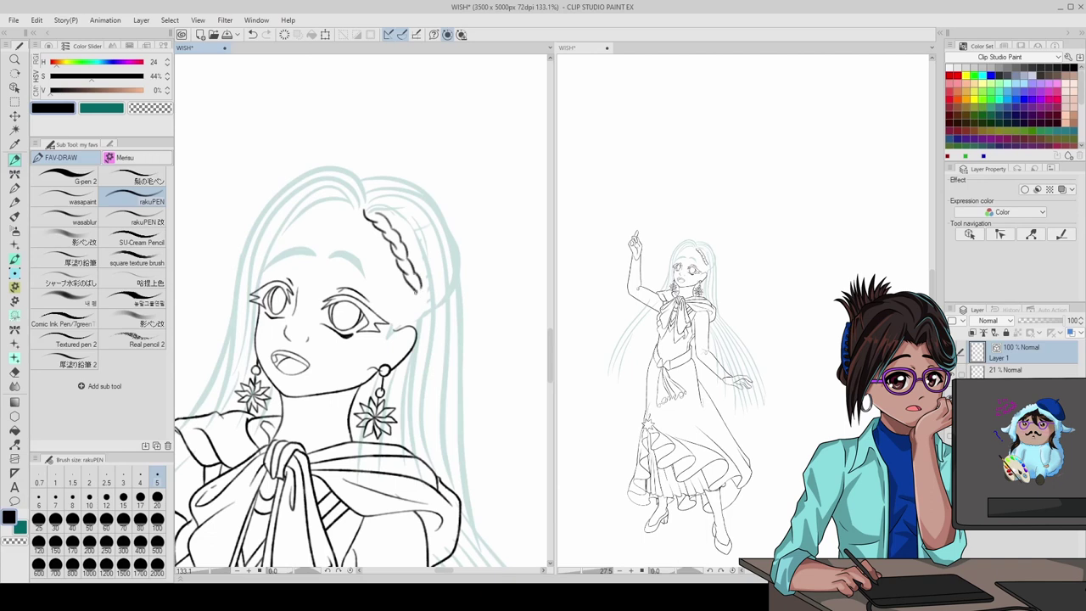
{"action": "key", "text": "Delete"}
- Sketch teal guide strands from the parting down toward the ear on the 21% hair sketch layer with G-pen 2
{"action": "key", "text": "alt+bracketleft"}
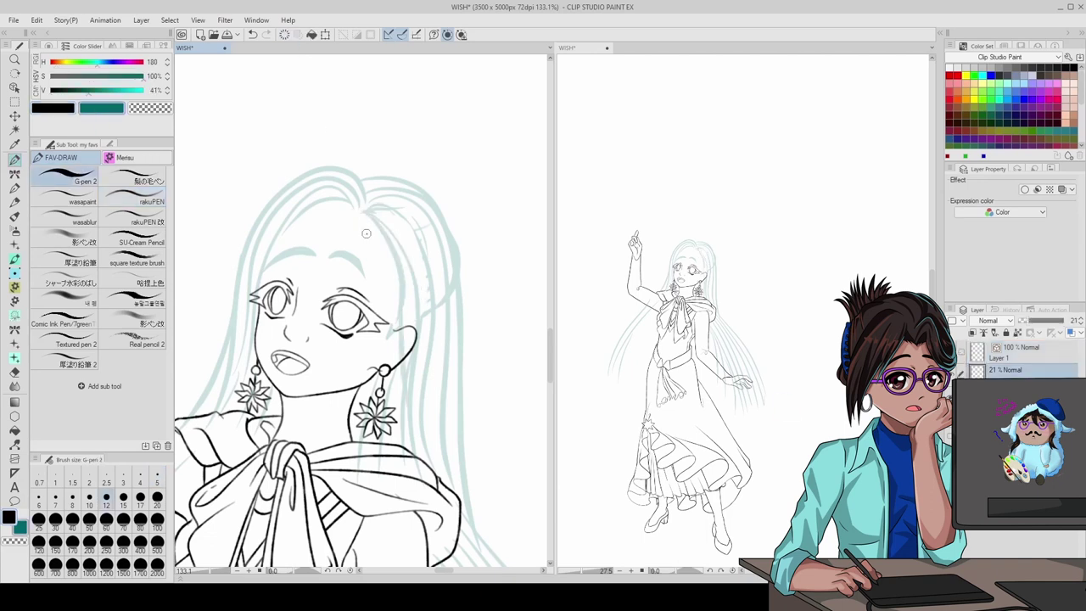
{"action": "left_click_drag", "start_coordinate": [379, 214], "coordinate": [423, 365]}
{"action": "scroll", "coordinate": [367, 233], "scroll_direction": "down", "scroll_amount": 5}
{"action": "scroll", "coordinate": [366, 234], "scroll_direction": "up", "scroll_amount": 5}
- Ink a narrow braid from the parting past the ear to the shoulder on Layer 1 with the black rakuPEN 改 at size 5
{"action": "key", "text": "alt+bracketright"}
{"action": "key", "text": "x"}
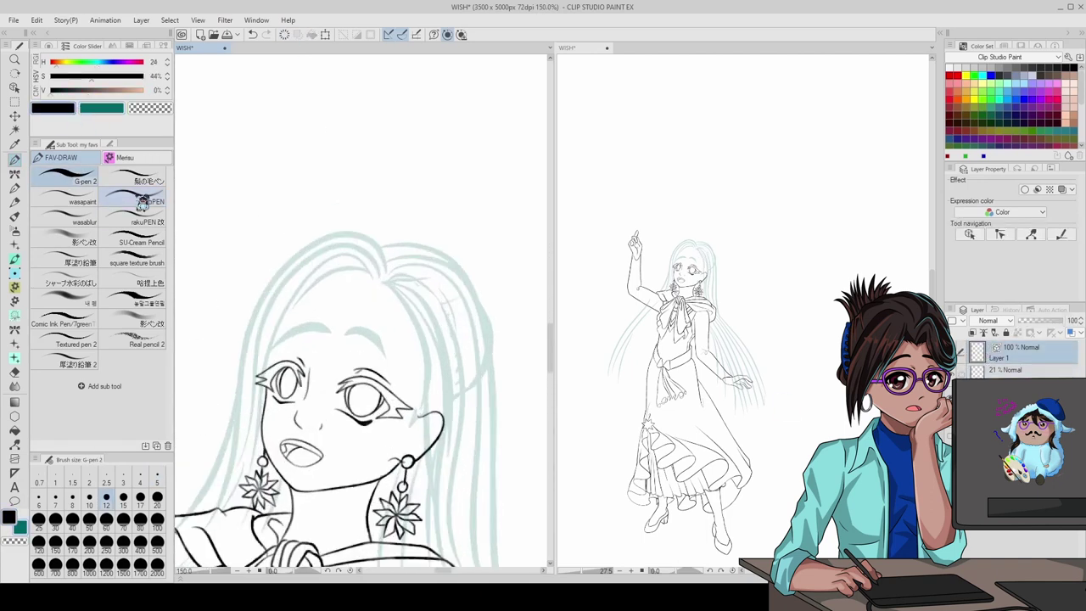
{"action": "left_click", "coordinate": [136, 219]}
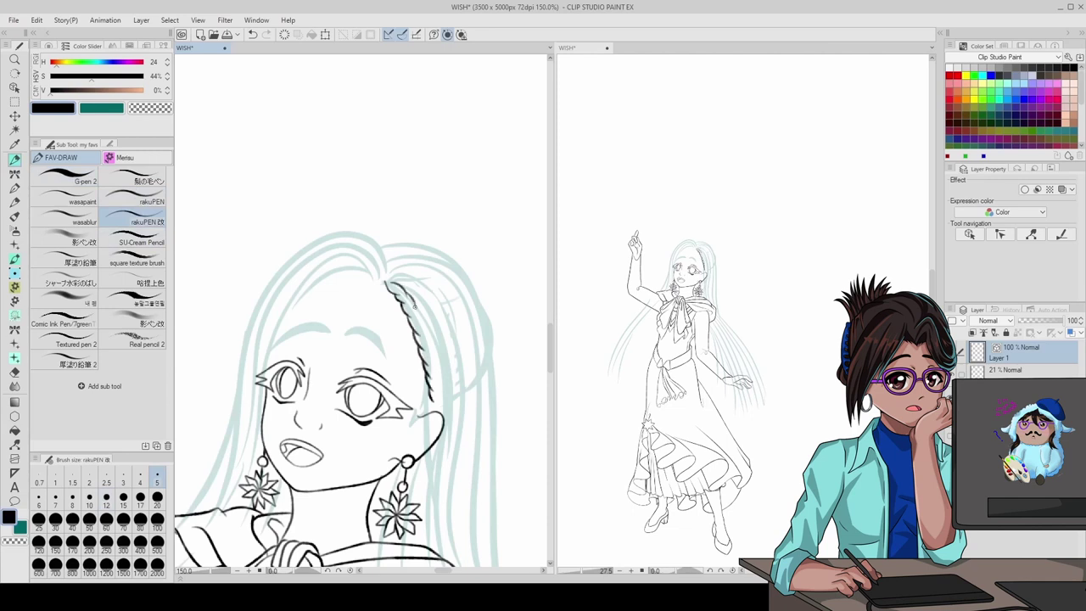
{"action": "left_click_drag", "start_coordinate": [432, 413], "coordinate": [438, 429]}
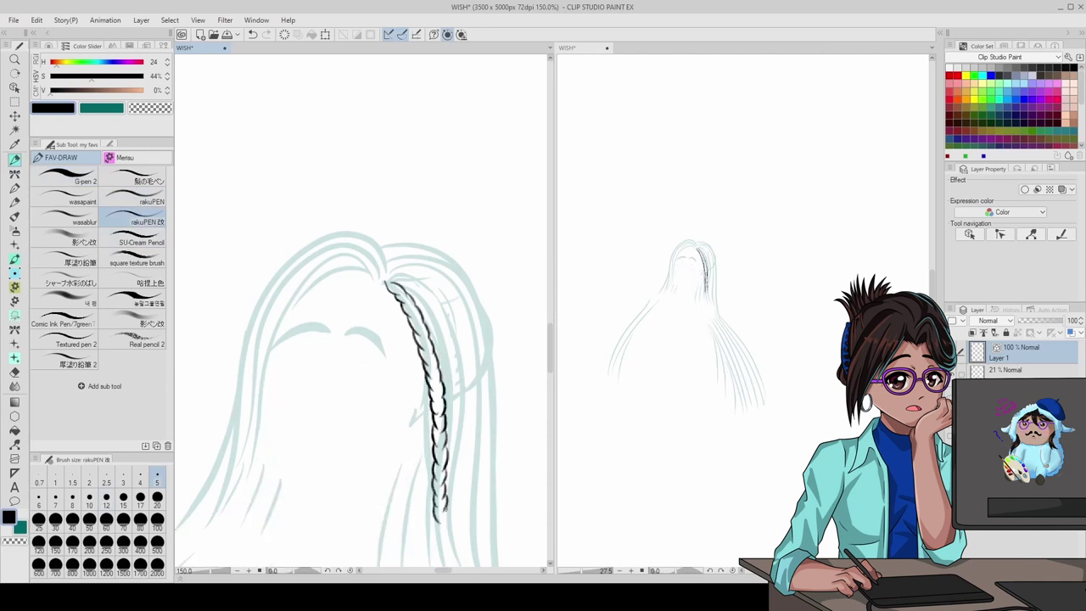
{"action": "scroll", "coordinate": [421, 334], "scroll_direction": "down", "scroll_amount": 5}
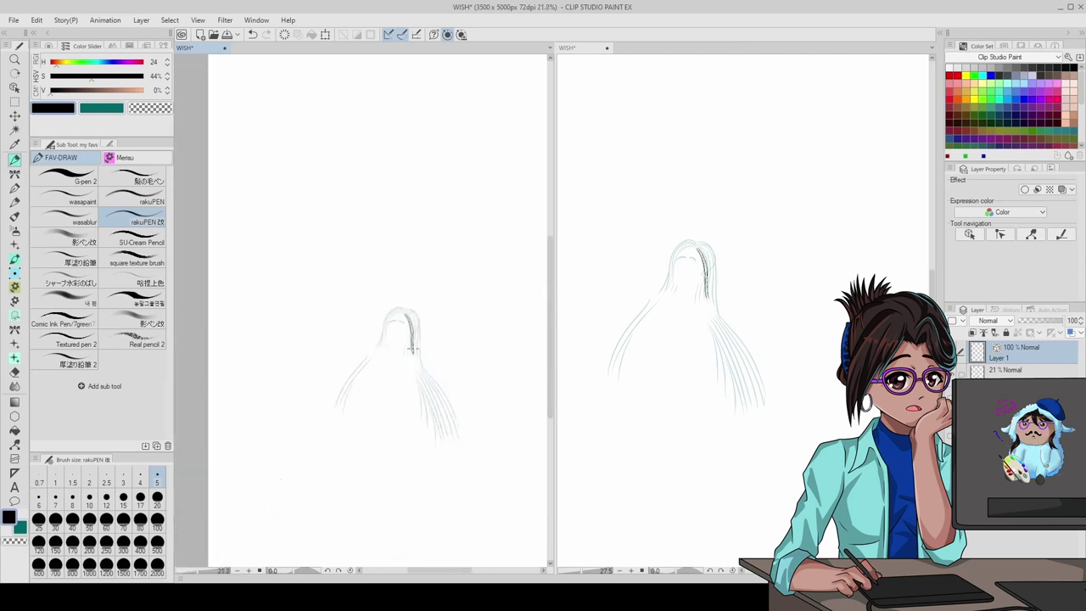
{"action": "scroll", "coordinate": [405, 360], "scroll_direction": "up", "scroll_amount": 5}
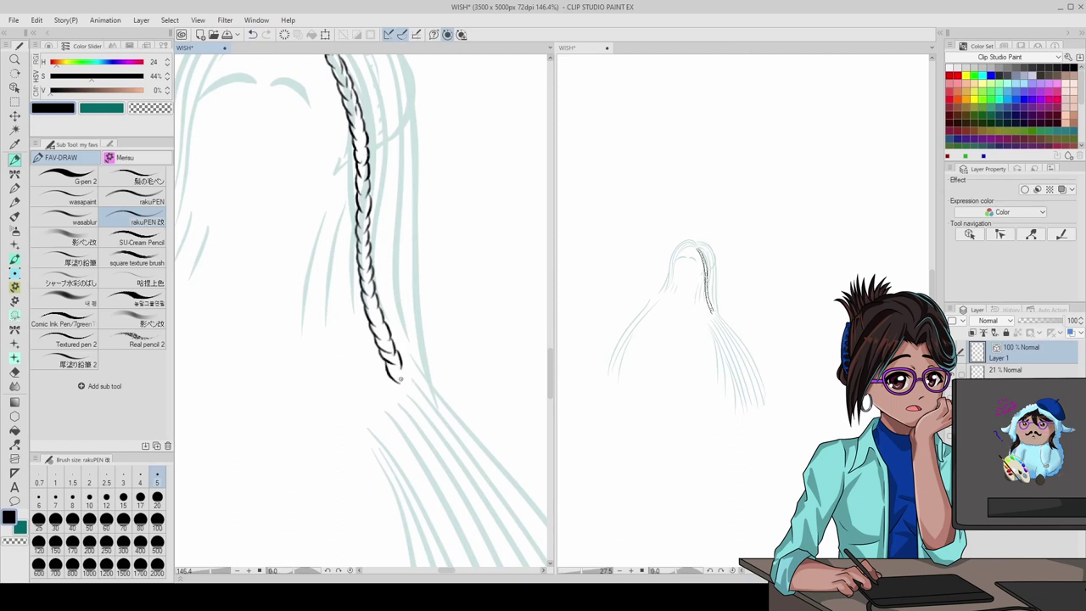
{"action": "left_click", "coordinate": [253, 34]}
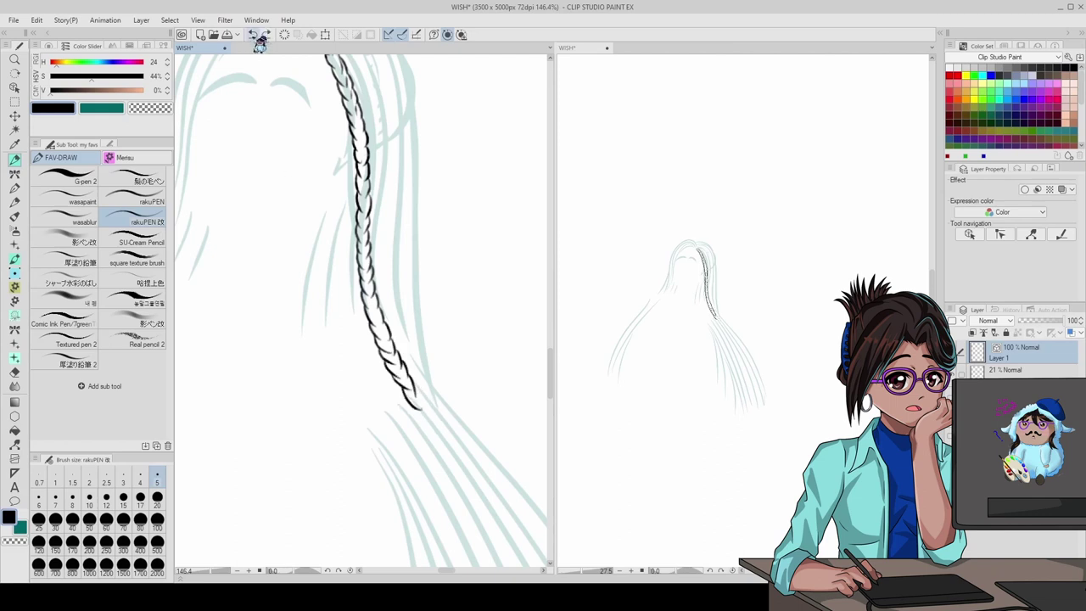
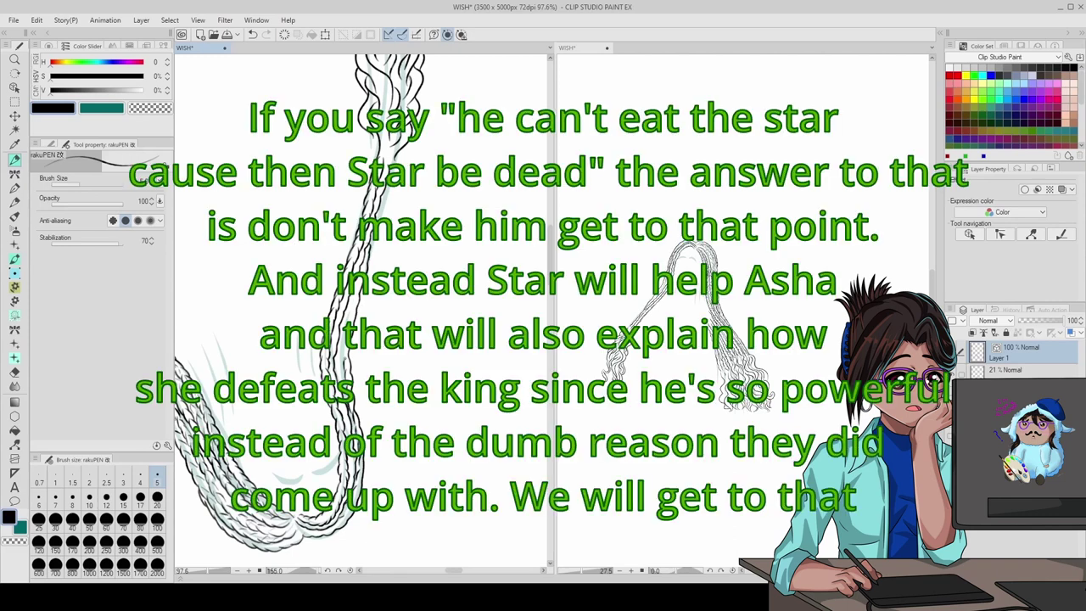
{"action": "scroll", "coordinate": [357, 374], "scroll_direction": "up", "scroll_amount": 4}
{"action": "scroll", "coordinate": [311, 458], "scroll_direction": "down", "scroll_amount": 3}
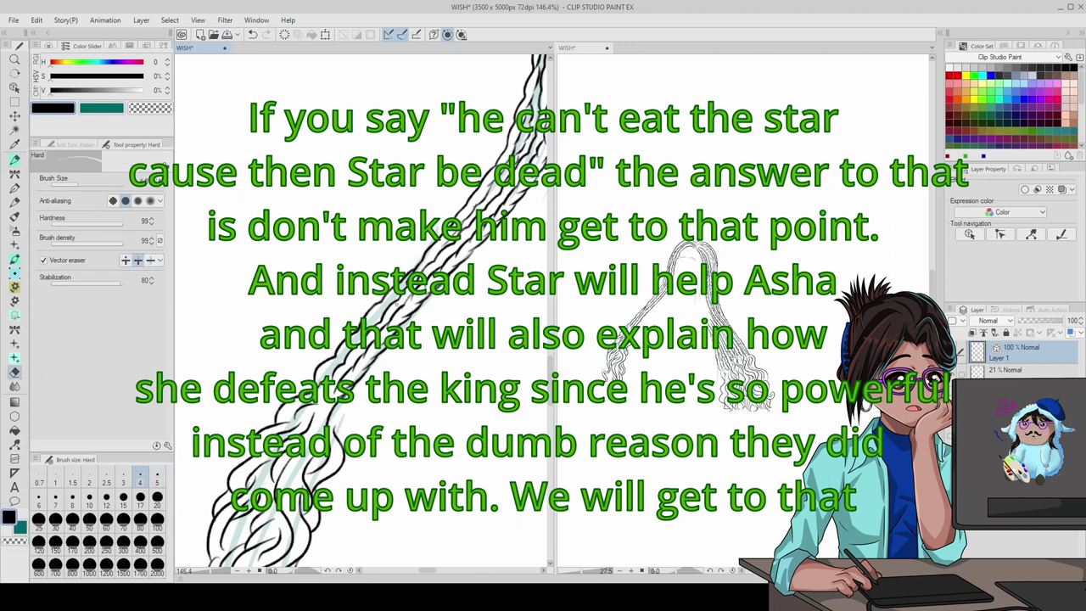
{"action": "scroll", "coordinate": [366, 296], "scroll_direction": "up", "scroll_amount": 1}
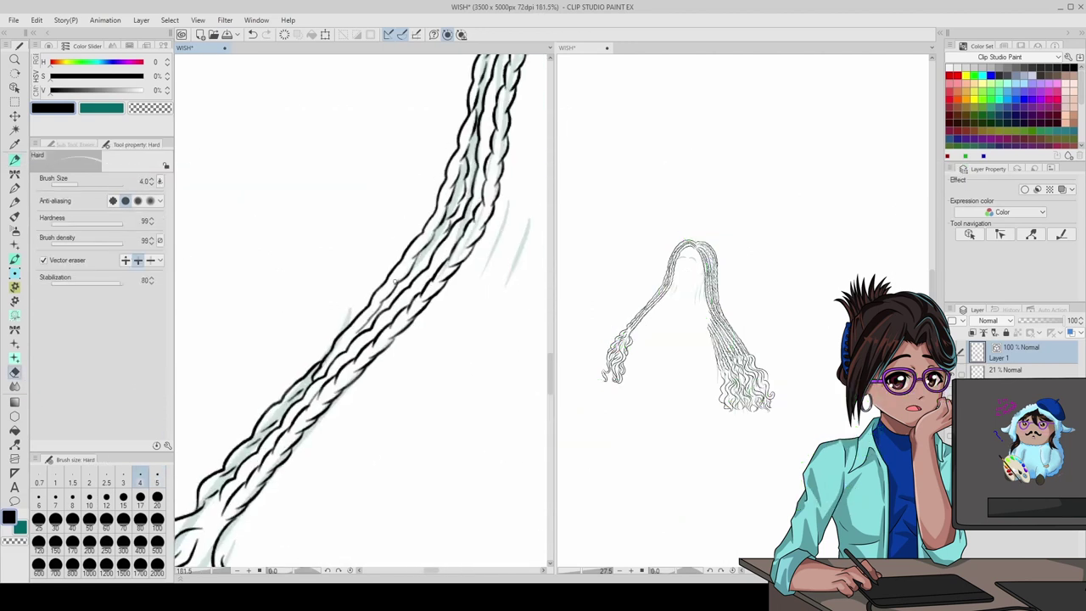
{"action": "scroll", "coordinate": [361, 310], "scroll_direction": "up", "scroll_amount": 2}
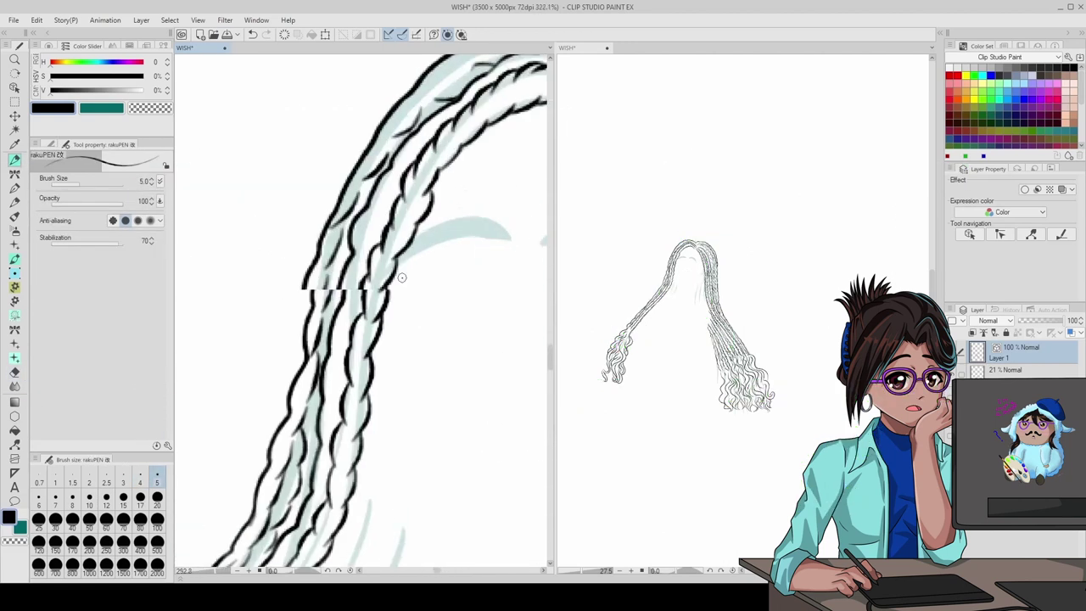
{"action": "scroll", "coordinate": [360, 310], "scroll_direction": "down", "scroll_amount": 3}
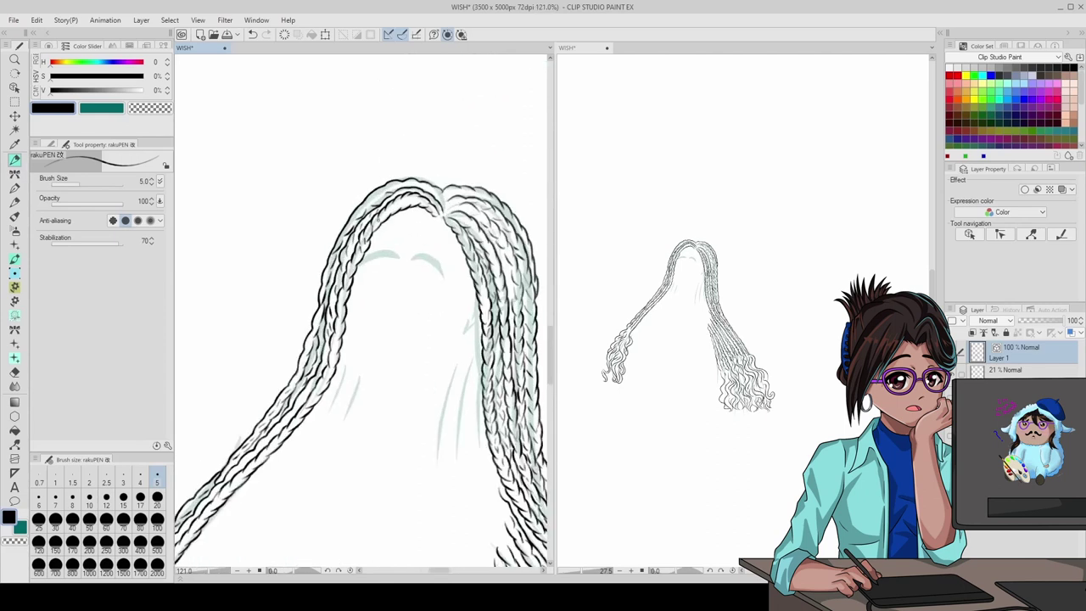
- Take the faded hair sketch out of view and bring back the figure's line art behind the finished braids
{"action": "scroll", "coordinate": [362, 310], "scroll_direction": "down", "scroll_amount": 1}
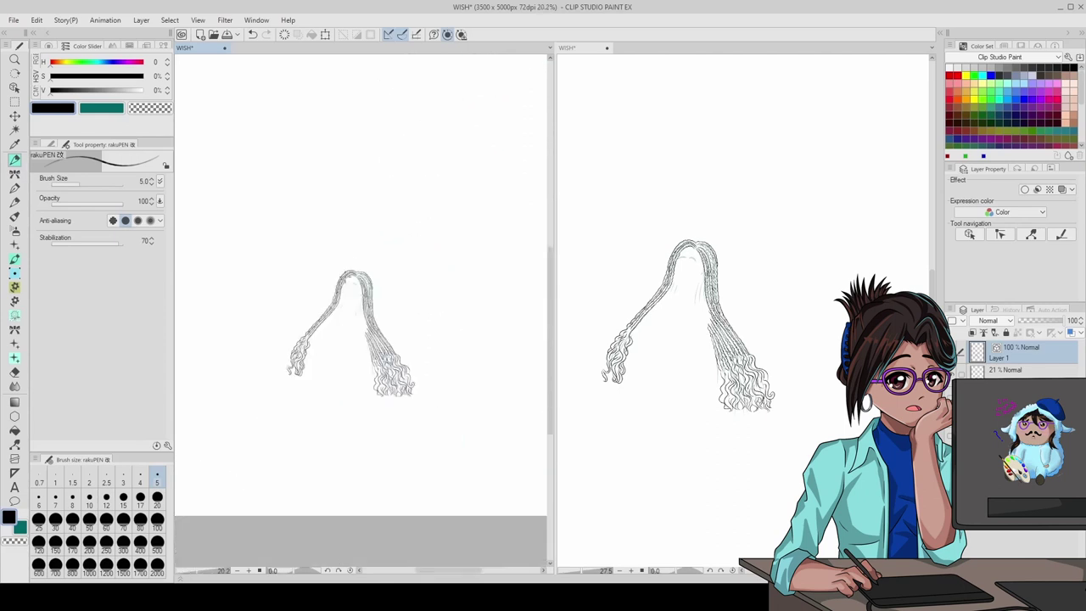
{"action": "scroll", "coordinate": [255, 424], "scroll_direction": "up", "scroll_amount": 2}
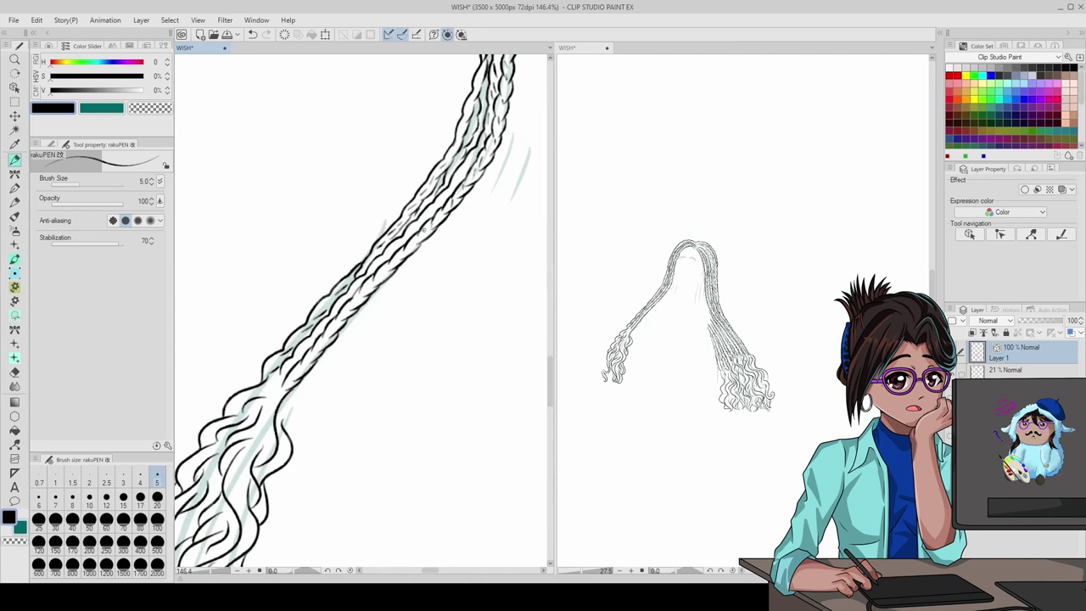
{"action": "scroll", "coordinate": [294, 360], "scroll_direction": "down", "scroll_amount": 2}
{"action": "scroll", "coordinate": [376, 280], "scroll_direction": "up", "scroll_amount": 4}
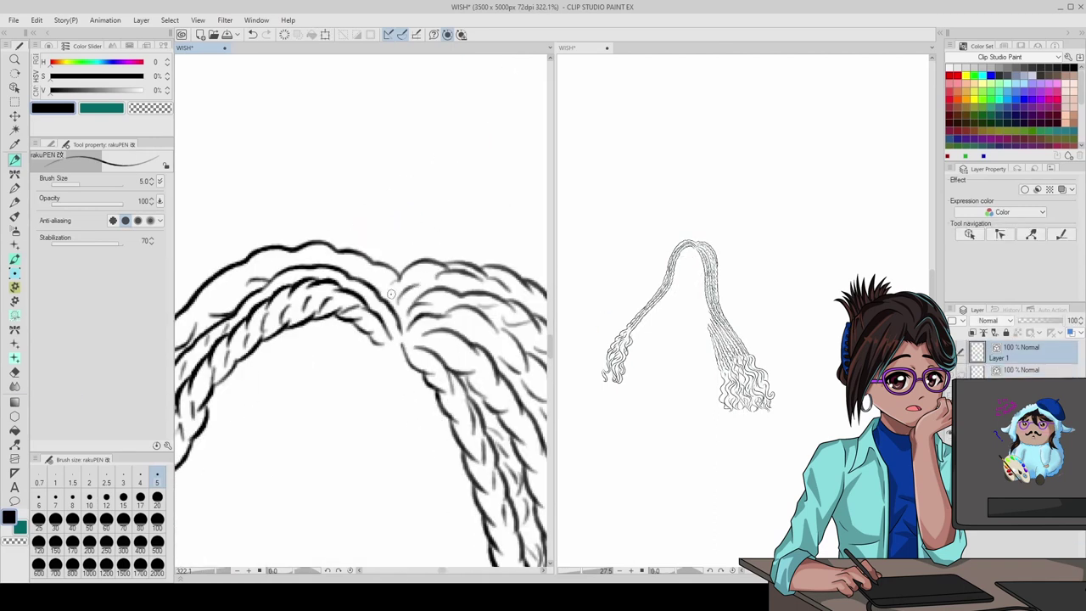
{"action": "scroll", "coordinate": [393, 305], "scroll_direction": "down", "scroll_amount": 7}
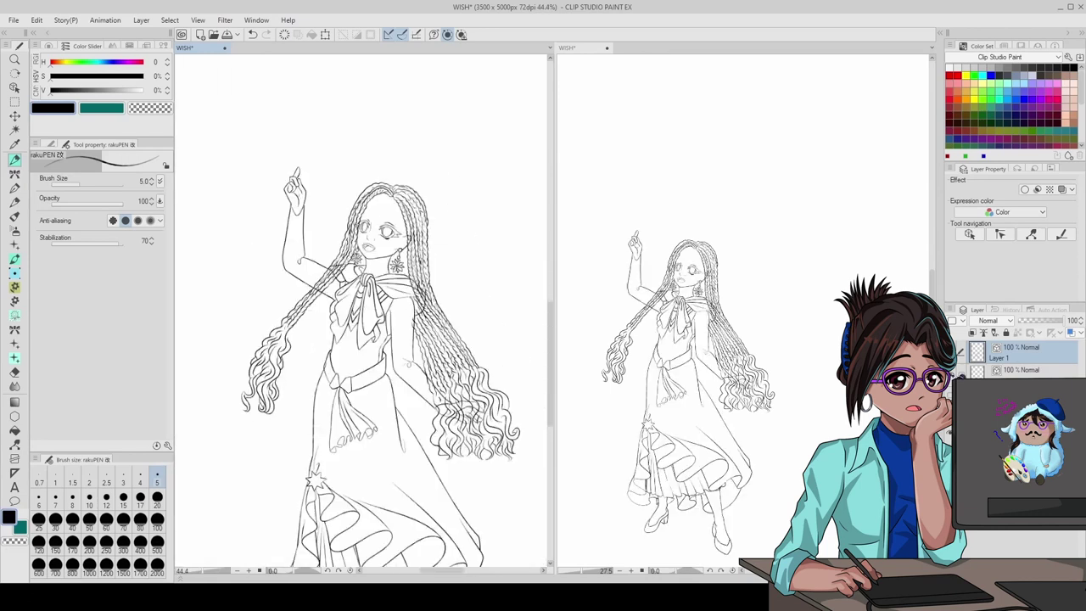
- Hide the braids on Layer 1 and ink long cape folds below the raised arm on the figure's line-art layer with rakuPEN 改 at size 5
{"action": "left_click", "coordinate": [962, 352]}
{"action": "left_click", "coordinate": [1018, 370]}
{"action": "scroll", "coordinate": [263, 441], "scroll_direction": "up", "scroll_amount": 1}
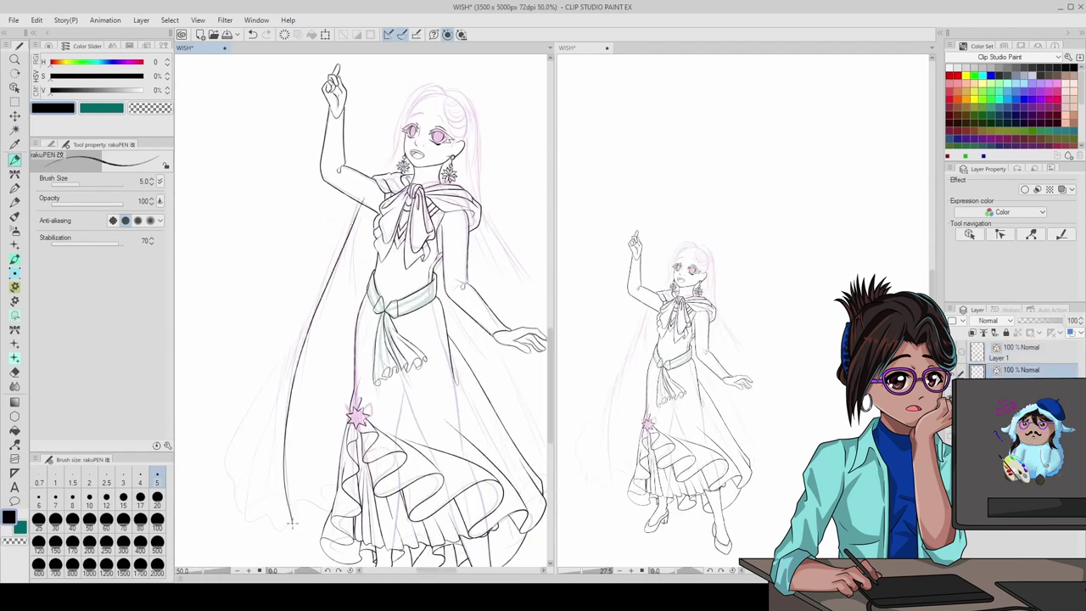
{"action": "left_click_drag", "start_coordinate": [360, 193], "coordinate": [273, 416]}
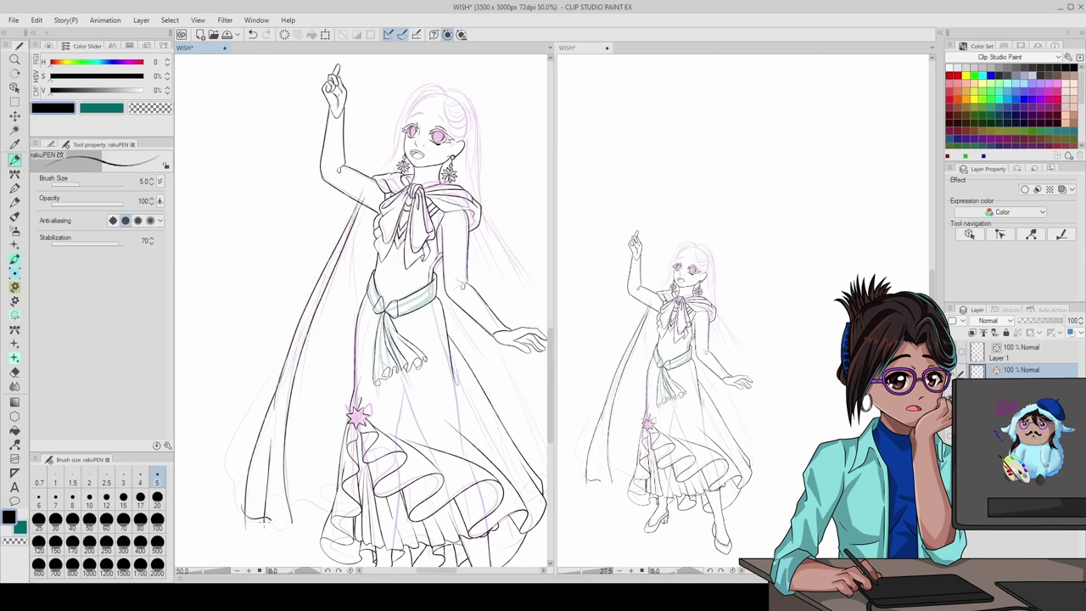
- Ink the outer edge and wavy hem of the cape on the raised-arm side, trimming overshooting lines with the Hard eraser
{"action": "scroll", "coordinate": [293, 353], "scroll_direction": "up", "scroll_amount": 2}
{"action": "key", "text": "e"}
{"action": "left_click", "coordinate": [311, 483]}
{"action": "left_click", "coordinate": [374, 399]}
{"action": "left_click", "coordinate": [356, 306]}
{"action": "key", "text": "p"}
{"action": "left_click_drag", "start_coordinate": [289, 416], "coordinate": [425, 127]}
{"action": "key", "text": "e"}
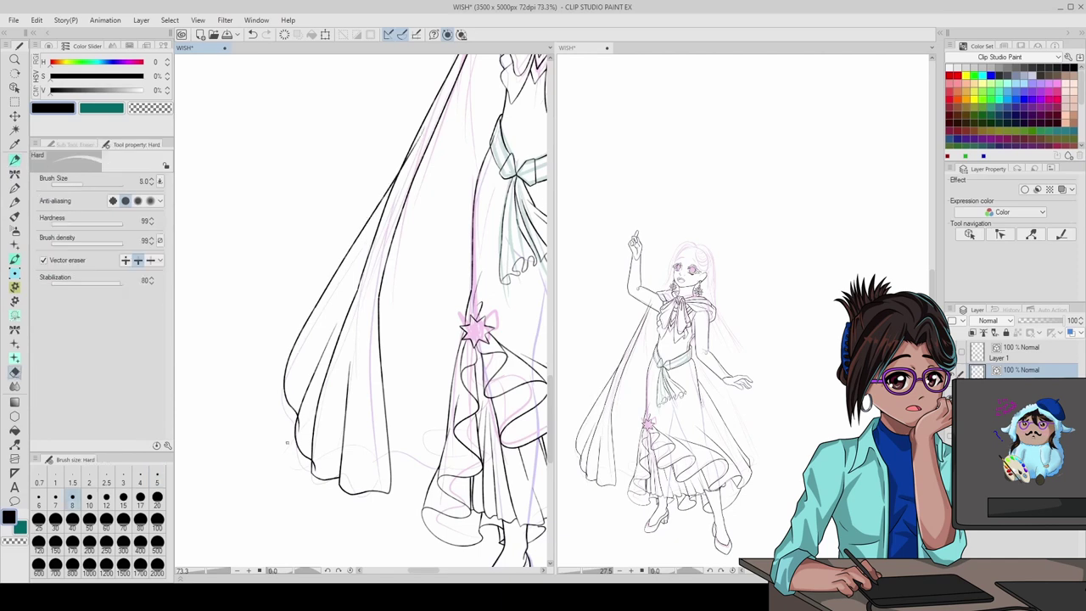
{"action": "left_click", "coordinate": [379, 246]}
- Try to ink the cape's fall and curled hem behind the lowered arm, then erase it with the Hard eraser at size 80
{"action": "scroll", "coordinate": [312, 348], "scroll_direction": "down", "scroll_amount": 3}
{"action": "scroll", "coordinate": [311, 348], "scroll_direction": "up", "scroll_amount": 3}
{"action": "key", "text": "p"}
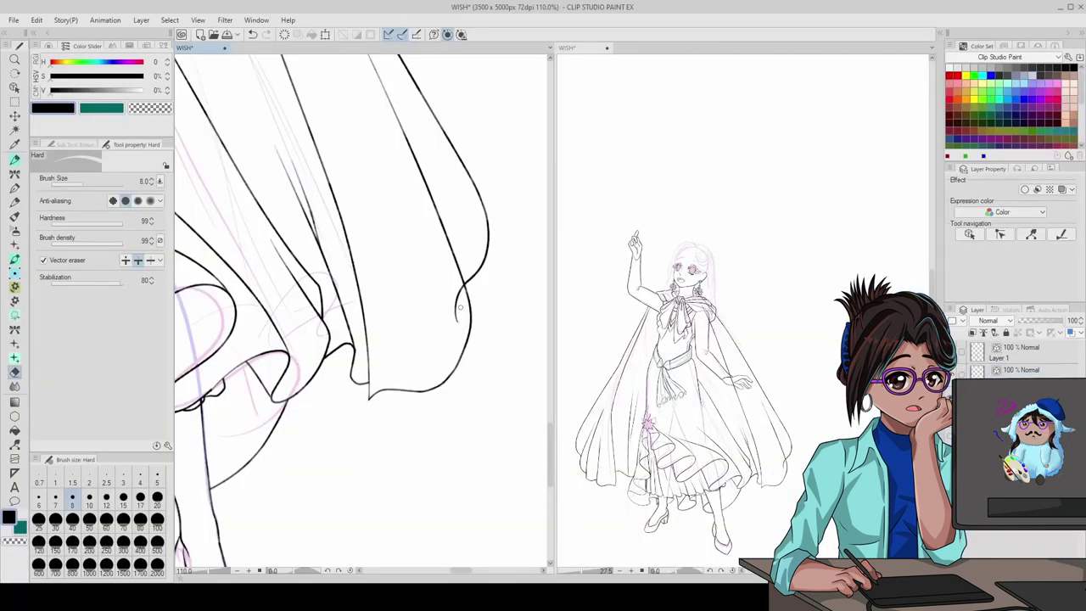
{"action": "scroll", "coordinate": [459, 307], "scroll_direction": "down", "scroll_amount": 5}
{"action": "scroll", "coordinate": [340, 272], "scroll_direction": "up", "scroll_amount": 4}
{"action": "scroll", "coordinate": [381, 382], "scroll_direction": "down", "scroll_amount": 4}
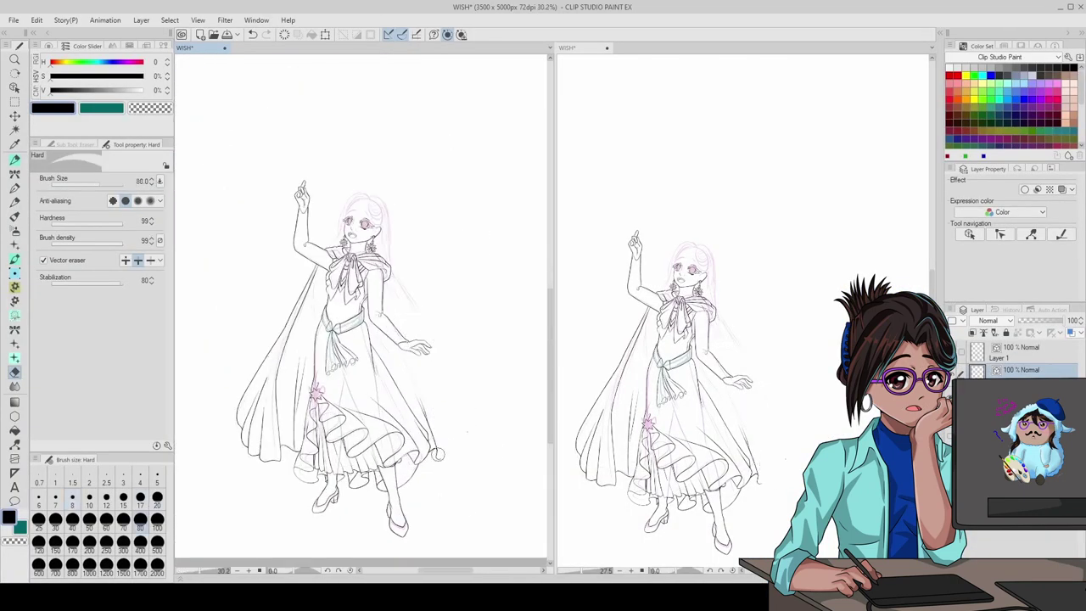
{"action": "scroll", "coordinate": [419, 388], "scroll_direction": "up", "scroll_amount": 1}
{"action": "key", "text": "p"}
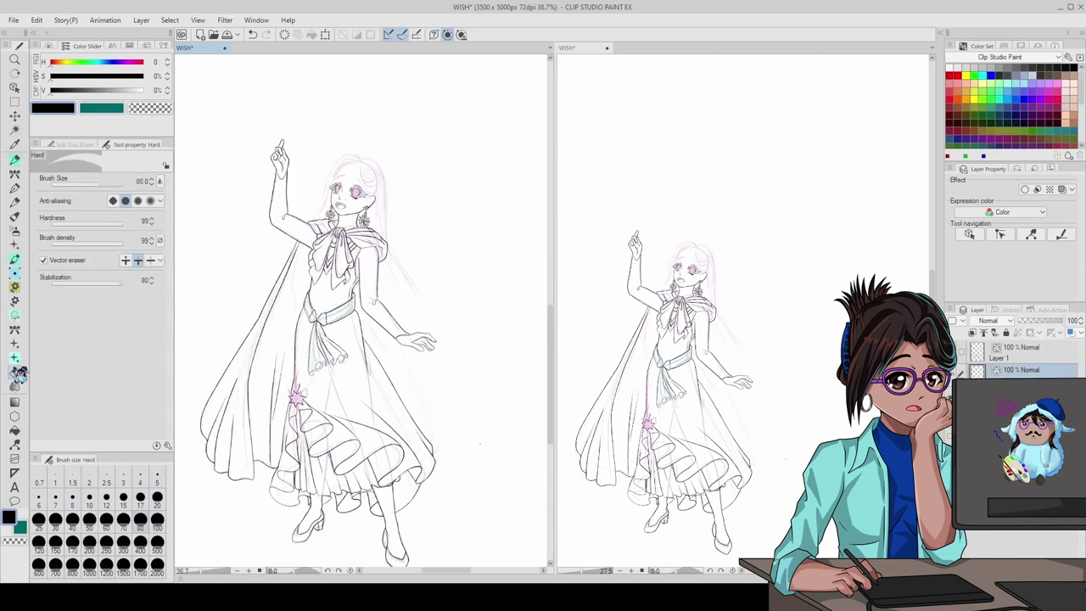
{"action": "left_click", "coordinate": [14, 372]}
- Ink a wider cape outline, inner folds and wavy hem on the lowered-arm side with rakuPEN 改 at size 5
{"action": "scroll", "coordinate": [340, 212], "scroll_direction": "up", "scroll_amount": 5}
{"action": "scroll", "coordinate": [322, 255], "scroll_direction": "up", "scroll_amount": 1}
{"action": "scroll", "coordinate": [322, 255], "scroll_direction": "down", "scroll_amount": 1}
{"action": "scroll", "coordinate": [369, 535], "scroll_direction": "down", "scroll_amount": 5}
{"action": "scroll", "coordinate": [356, 340], "scroll_direction": "up", "scroll_amount": 2}
{"action": "key", "text": "p"}
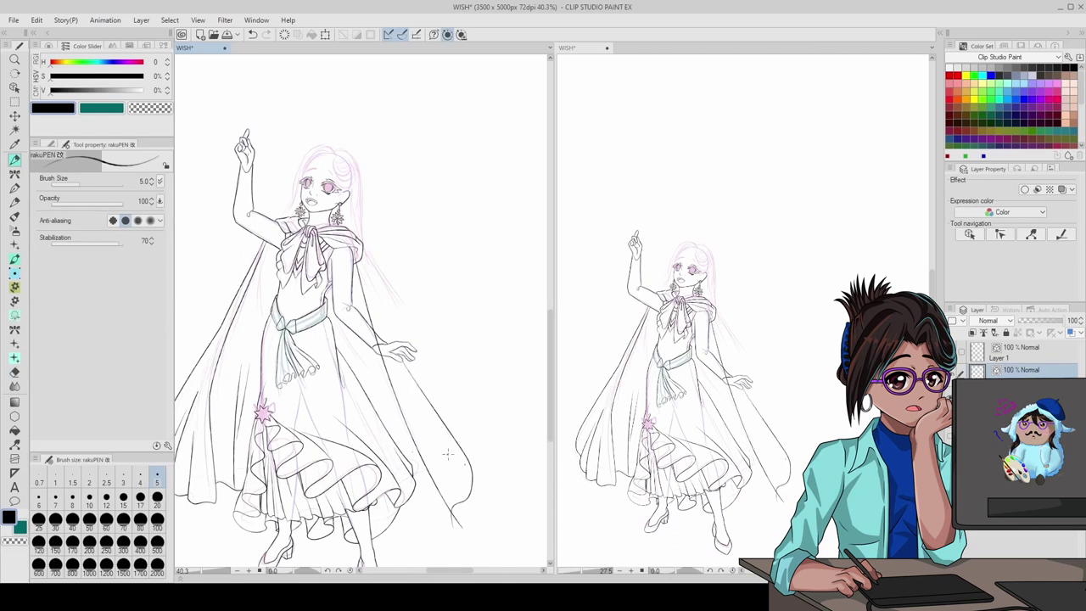
{"action": "scroll", "coordinate": [437, 494], "scroll_direction": "down", "scroll_amount": 4}
{"action": "scroll", "coordinate": [292, 220], "scroll_direction": "up", "scroll_amount": 5}
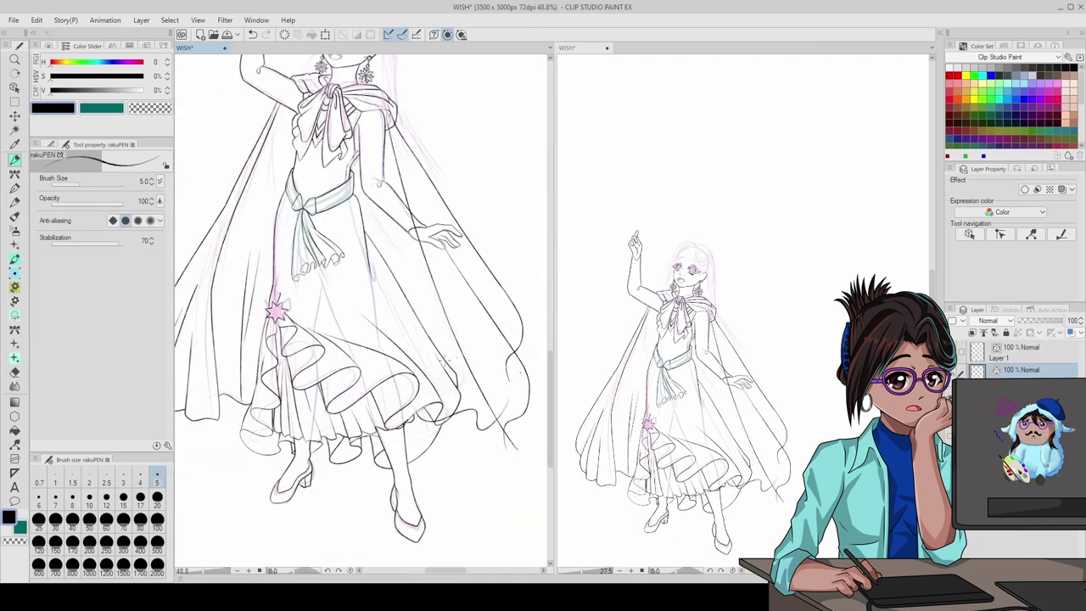
{"action": "scroll", "coordinate": [449, 359], "scroll_direction": "up", "scroll_amount": 4}
- Trim the crossing line ends at the new cape hem with the Hard vector eraser at size 17
{"action": "key", "text": "e"}
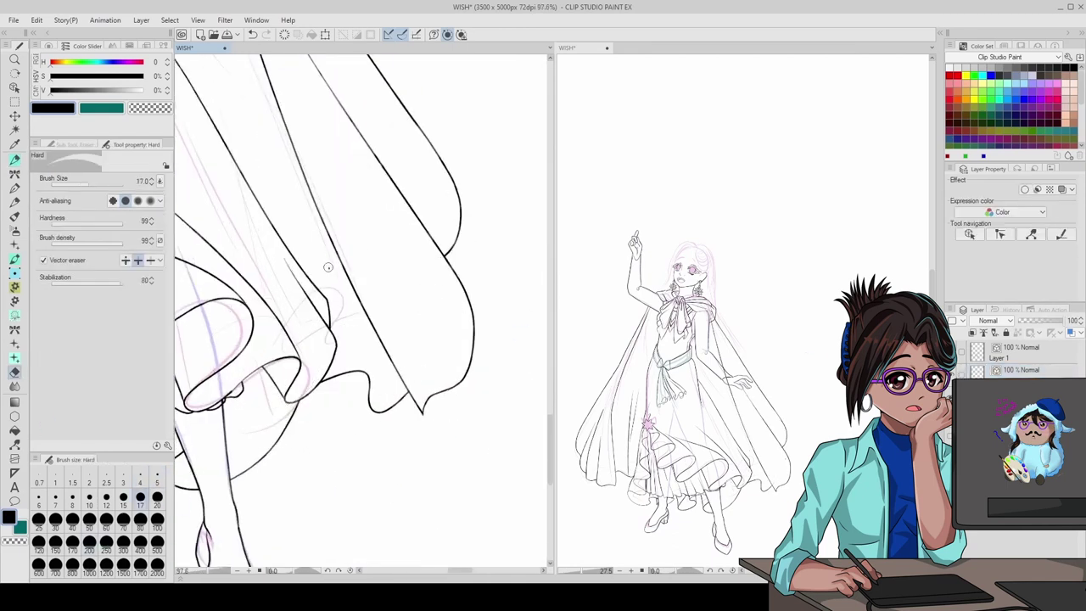
{"action": "scroll", "coordinate": [329, 269], "scroll_direction": "down", "scroll_amount": 3}
{"action": "scroll", "coordinate": [356, 280], "scroll_direction": "up", "scroll_amount": 3}
{"action": "scroll", "coordinate": [373, 255], "scroll_direction": "up", "scroll_amount": 2}
{"action": "scroll", "coordinate": [409, 279], "scroll_direction": "down", "scroll_amount": 5}
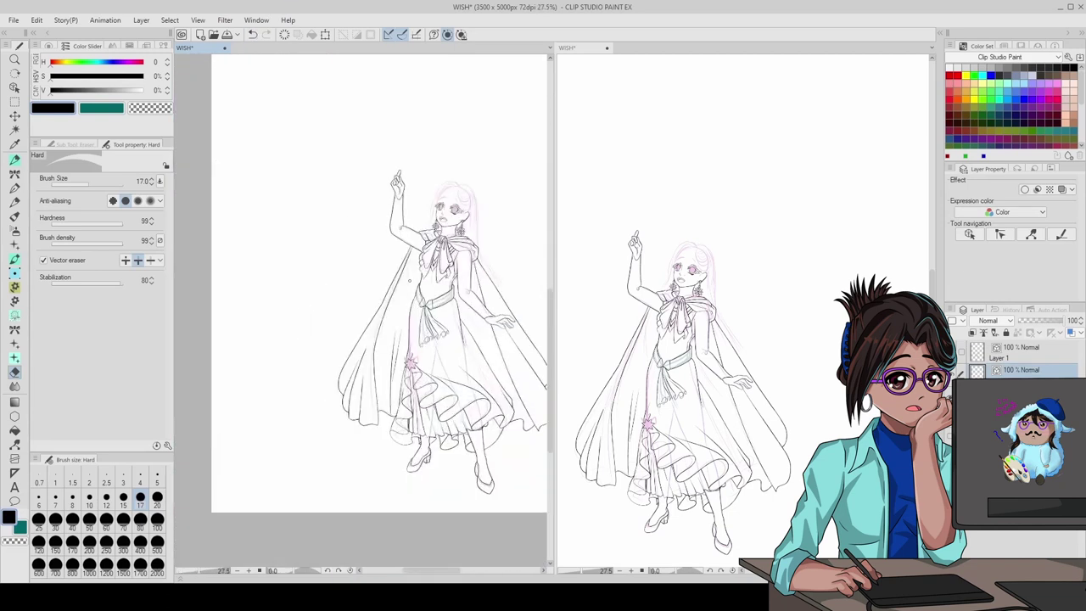
- With the sketch hidden, trim cape and skirt lines overlapping the lowered arm, hand and waist using the Hard eraser reduced to size 4
{"action": "scroll", "coordinate": [408, 279], "scroll_direction": "up", "scroll_amount": 5}
{"action": "scroll", "coordinate": [365, 272], "scroll_direction": "down", "scroll_amount": 4}
{"action": "scroll", "coordinate": [365, 271], "scroll_direction": "up", "scroll_amount": 5}
{"action": "key", "text": "bracketleft"}
{"action": "key", "text": "bracketleft"}
{"action": "key", "text": "bracketleft"}
{"action": "key", "text": "bracketleft"}
{"action": "key", "text": "bracketleft"}
{"action": "key", "text": "bracketleft"}
{"action": "key", "text": "bracketleft"}
{"action": "scroll", "coordinate": [252, 267], "scroll_direction": "down", "scroll_amount": 3}
{"action": "scroll", "coordinate": [400, 250], "scroll_direction": "up", "scroll_amount": 1}
{"action": "scroll", "coordinate": [401, 249], "scroll_direction": "down", "scroll_amount": 8}
{"action": "scroll", "coordinate": [426, 369], "scroll_direction": "up", "scroll_amount": 8}
{"action": "scroll", "coordinate": [426, 369], "scroll_direction": "down", "scroll_amount": 4}
{"action": "scroll", "coordinate": [426, 369], "scroll_direction": "up", "scroll_amount": 5}
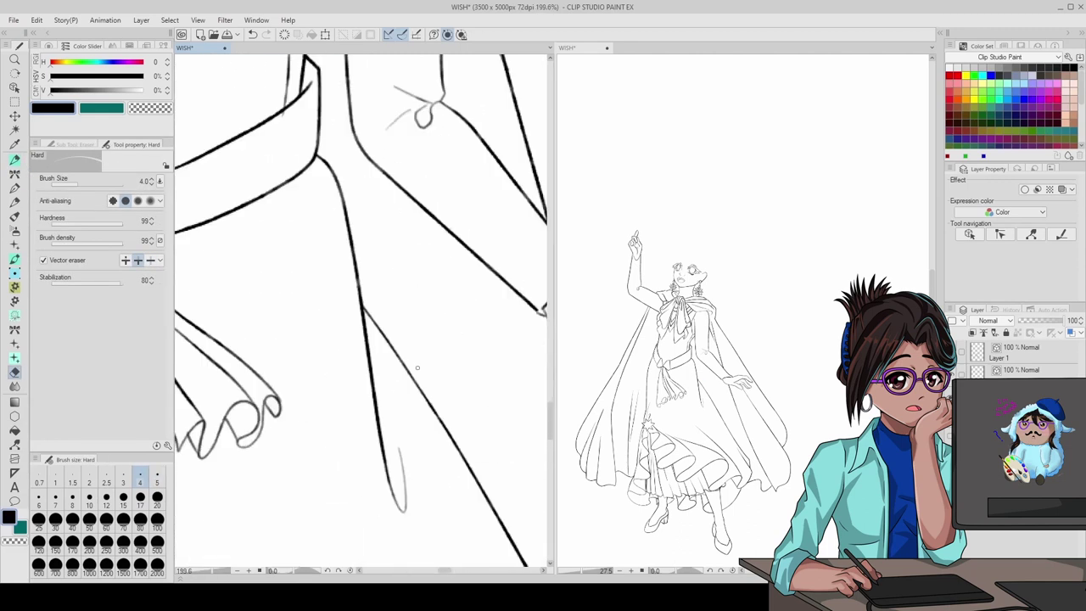
{"action": "scroll", "coordinate": [426, 369], "scroll_direction": "up", "scroll_amount": 3}
{"action": "scroll", "coordinate": [382, 314], "scroll_direction": "down", "scroll_amount": 2}
{"action": "scroll", "coordinate": [323, 265], "scroll_direction": "down", "scroll_amount": 2}
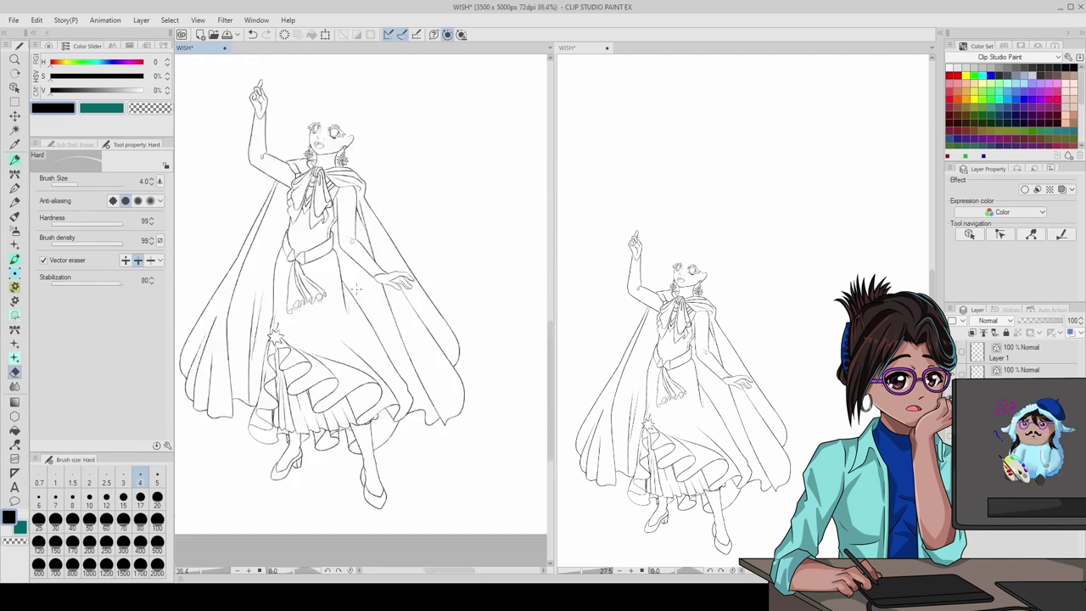
- Show the braids over the figure again and give Layer 1 a blue layer color
{"action": "scroll", "coordinate": [323, 265], "scroll_direction": "down", "scroll_amount": 3}
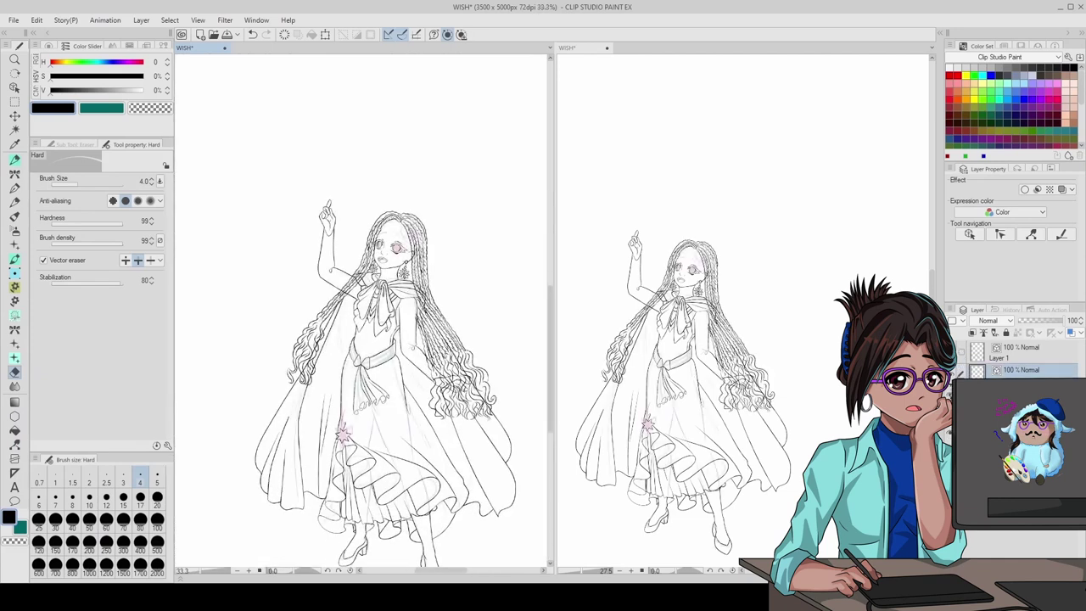
{"action": "scroll", "coordinate": [365, 255], "scroll_direction": "up", "scroll_amount": 4}
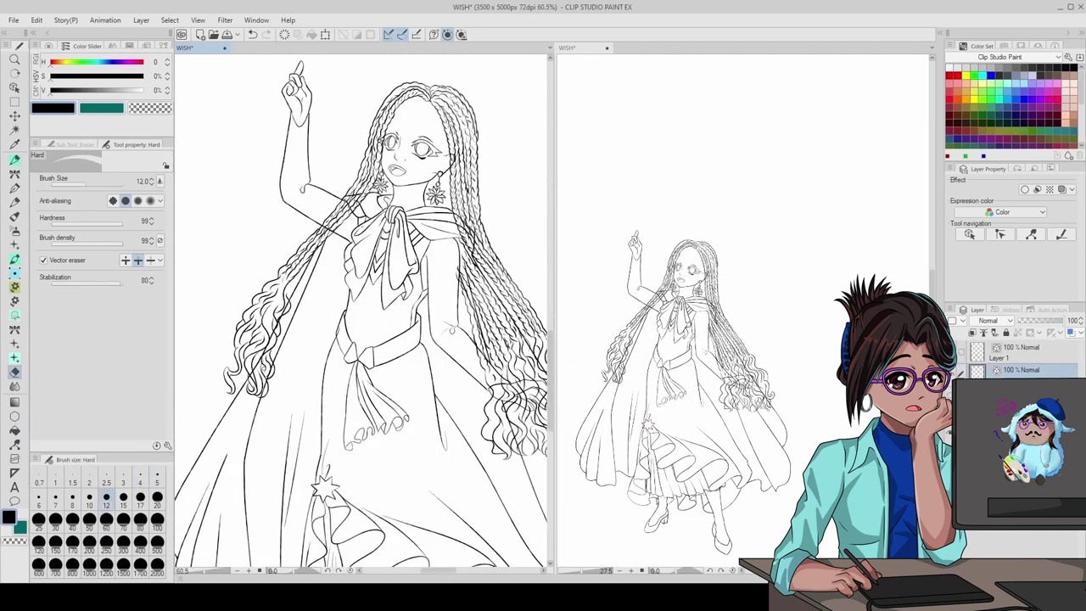
{"action": "left_click", "coordinate": [123, 520]}
{"action": "scroll", "coordinate": [365, 309], "scroll_direction": "up", "scroll_amount": 3}
{"action": "left_click", "coordinate": [1018, 347]}
{"action": "scroll", "coordinate": [365, 310], "scroll_direction": "down", "scroll_amount": 4}
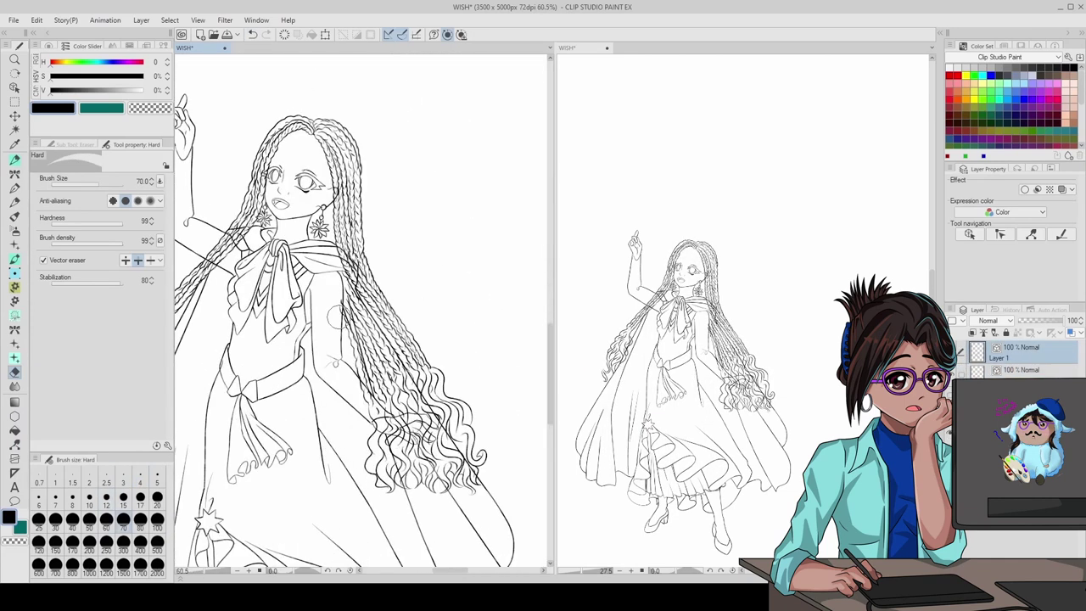
{"action": "left_click", "coordinate": [1062, 189]}
{"action": "scroll", "coordinate": [365, 310], "scroll_direction": "down", "scroll_amount": 2}
- Erase the blue braid lines covering the lowered arm and hand on Layer 1, starting with the Hard eraser at size 20
{"action": "left_click", "coordinate": [157, 496]}
{"action": "scroll", "coordinate": [301, 287], "scroll_direction": "up", "scroll_amount": 4}
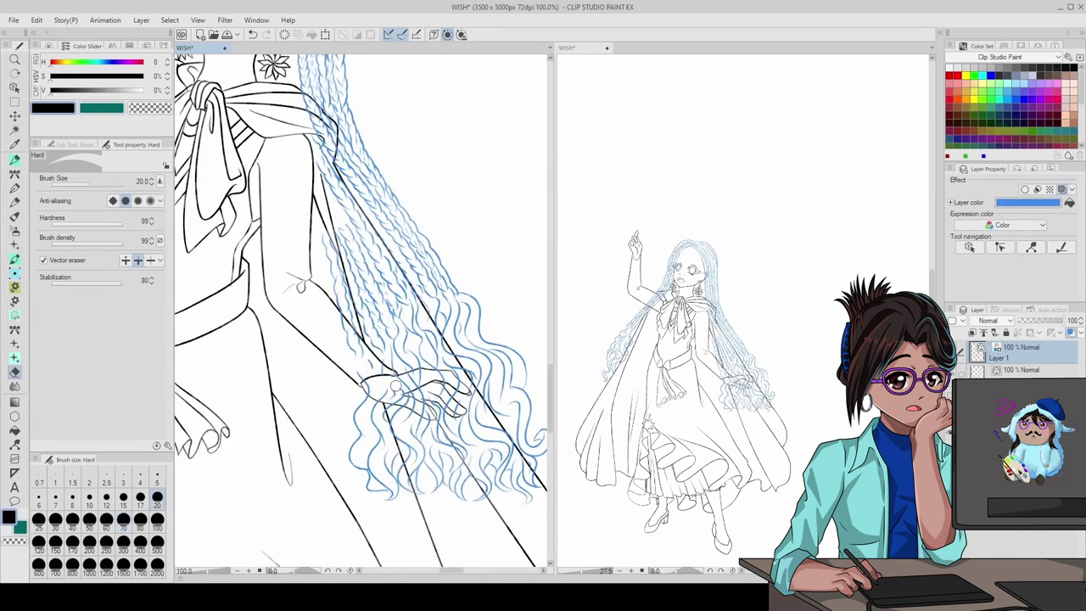
{"action": "scroll", "coordinate": [361, 366], "scroll_direction": "up", "scroll_amount": 3}
{"action": "scroll", "coordinate": [443, 420], "scroll_direction": "up", "scroll_amount": 3}
{"action": "key", "text": "["}
{"action": "scroll", "coordinate": [294, 424], "scroll_direction": "down", "scroll_amount": 2}
- Enlarge the Hard eraser to 80 and remove the inner braids and loose curls around the lowered hand
{"action": "key", "text": "]"}
{"action": "key", "text": "]"}
{"action": "key", "text": "]"}
{"action": "key", "text": "]"}
{"action": "key", "text": "]"}
{"action": "key", "text": "]"}
{"action": "key", "text": "]"}
{"action": "key", "text": "]"}
{"action": "scroll", "coordinate": [343, 405], "scroll_direction": "down", "scroll_amount": 3}
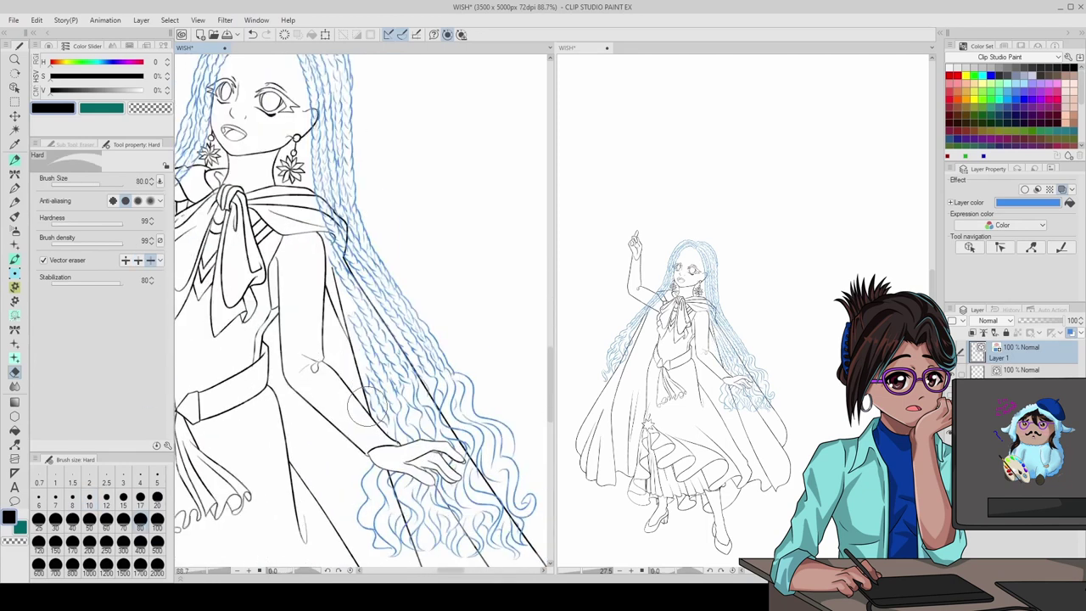
{"action": "scroll", "coordinate": [361, 311], "scroll_direction": "up", "scroll_amount": 1}
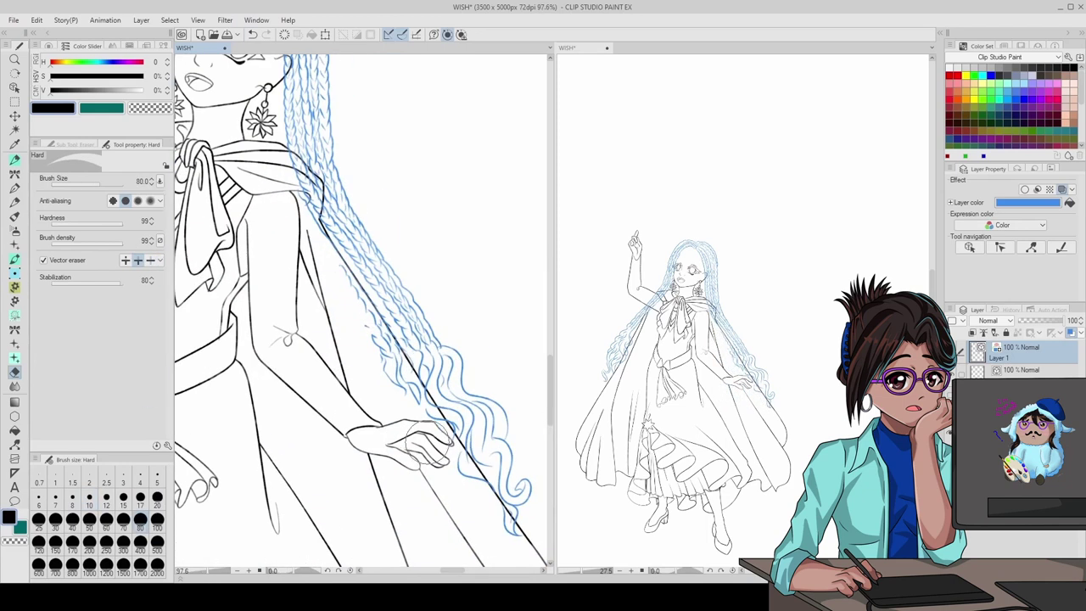
- Erase the braid lines that overlap the cape's shoulder on the lowered-arm side
{"action": "scroll", "coordinate": [397, 405], "scroll_direction": "down", "scroll_amount": 2}
{"action": "scroll", "coordinate": [367, 348], "scroll_direction": "up", "scroll_amount": 4}
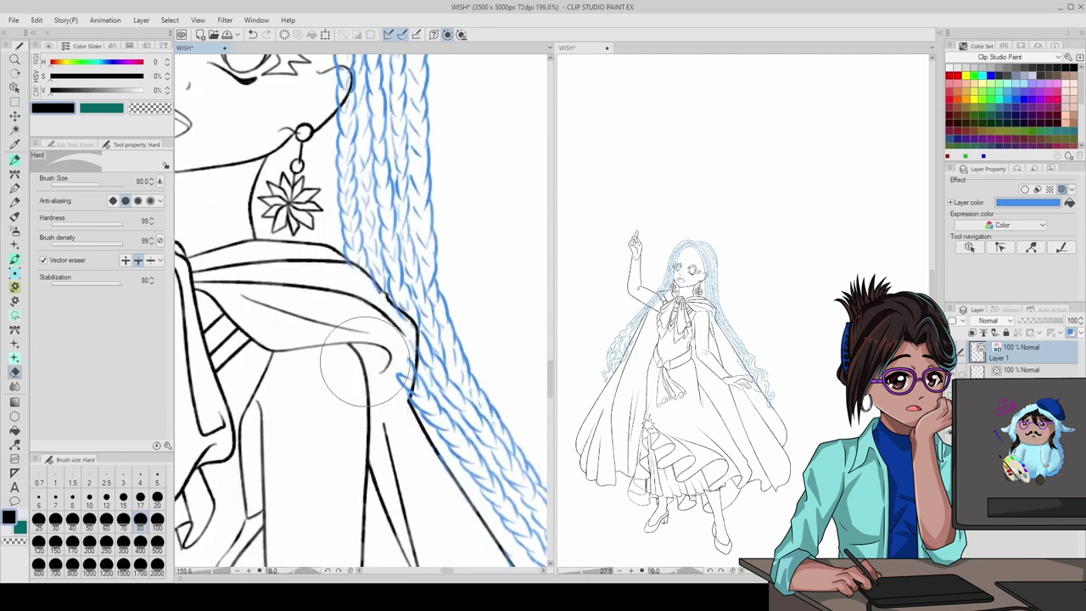
{"action": "scroll", "coordinate": [358, 388], "scroll_direction": "down", "scroll_amount": 3}
{"action": "scroll", "coordinate": [436, 145], "scroll_direction": "up", "scroll_amount": 3}
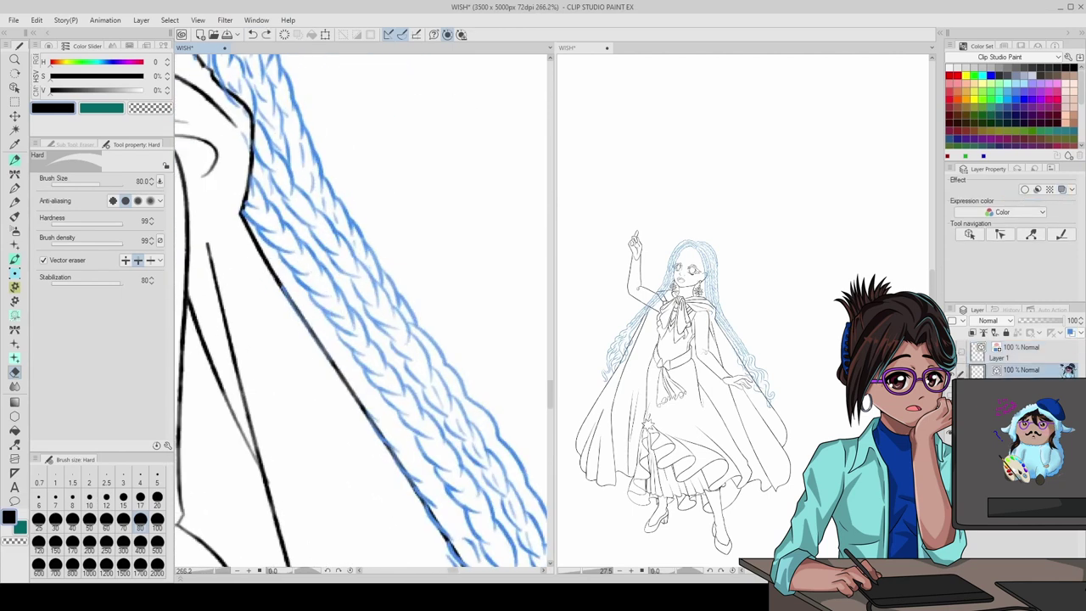
- Ink a loose curl at the inner end of the trimmed braids on Layer 1 with rakuPEN 改 at size 5
{"action": "key", "text": "ctrl+h"}
{"action": "key", "text": "p"}
{"action": "key", "text": "ctrl+h"}
{"action": "scroll", "coordinate": [404, 419], "scroll_direction": "up", "scroll_amount": 3}
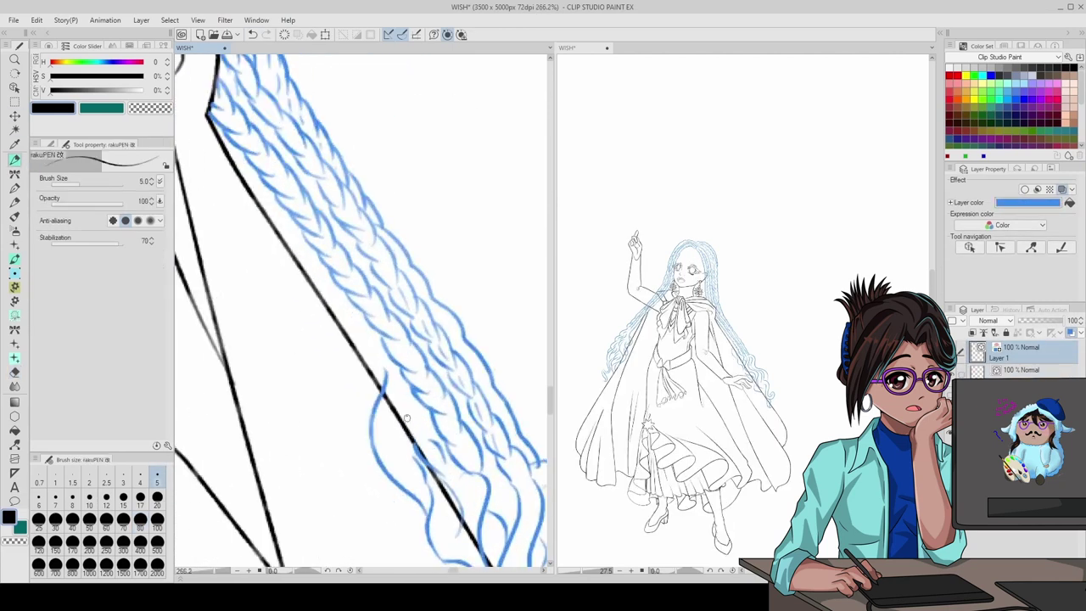
- Erase the cape's edge line where it runs beneath the braids and curls, using the Hard eraser at size 15 on the line-art layer
{"action": "key", "text": "e"}
{"action": "key", "text": "alt+bracketleft"}
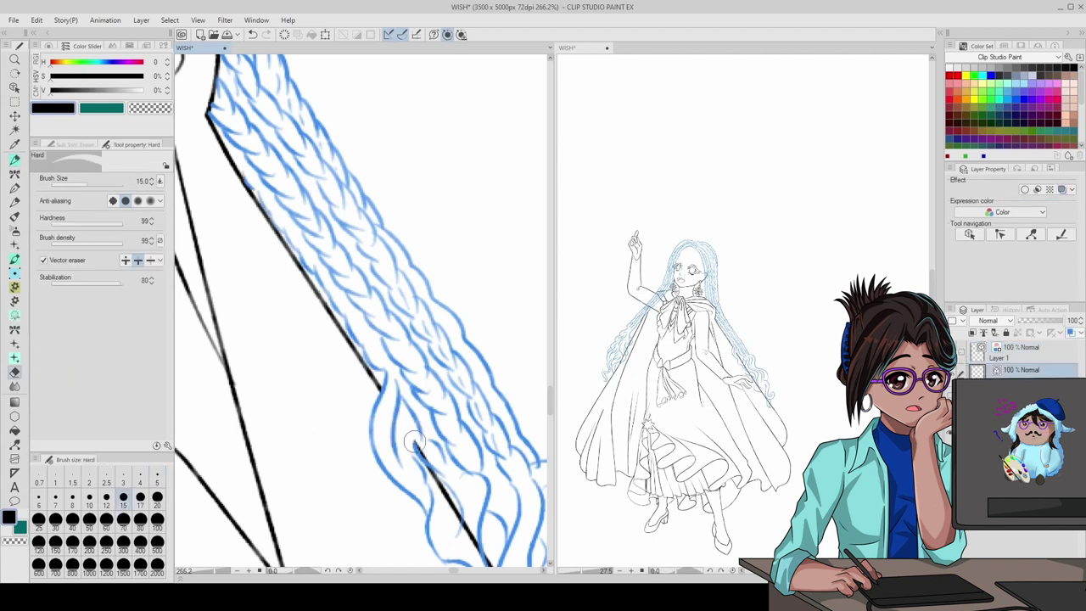
{"action": "scroll", "coordinate": [482, 488], "scroll_direction": "down", "scroll_amount": 2}
{"action": "scroll", "coordinate": [409, 362], "scroll_direction": "up", "scroll_amount": 2}
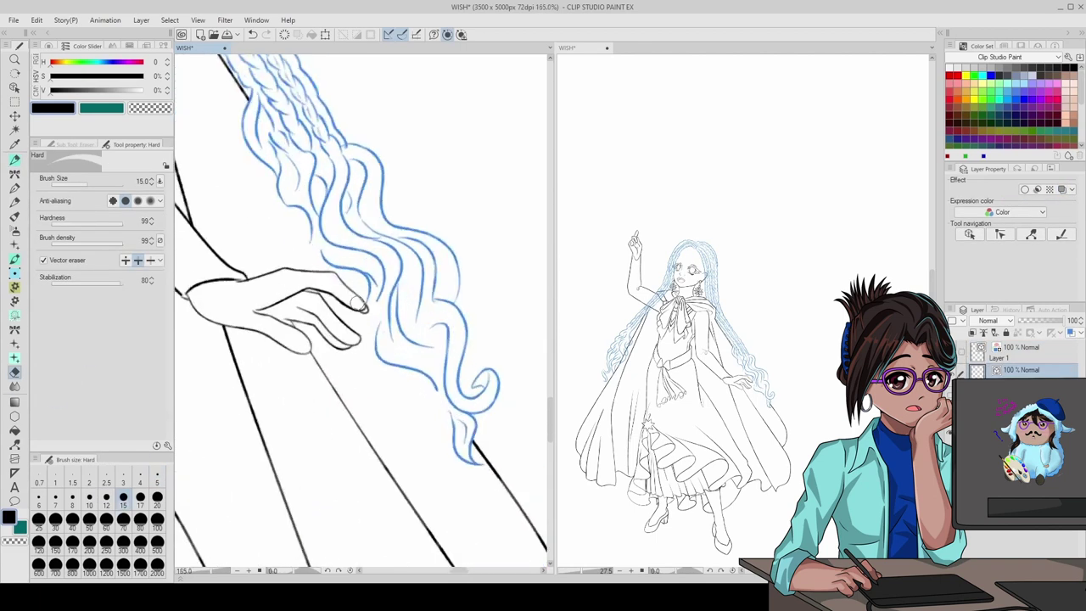
- Erase the cape lines running through the curly braid ends on the raised-arm side with the Hard eraser at size 15
{"action": "key", "text": "p"}
{"action": "scroll", "coordinate": [450, 411], "scroll_direction": "down", "scroll_amount": 10}
{"action": "scroll", "coordinate": [361, 293], "scroll_direction": "up", "scroll_amount": 13}
{"action": "key", "text": "e"}
{"action": "scroll", "coordinate": [360, 293], "scroll_direction": "down", "scroll_amount": 8}
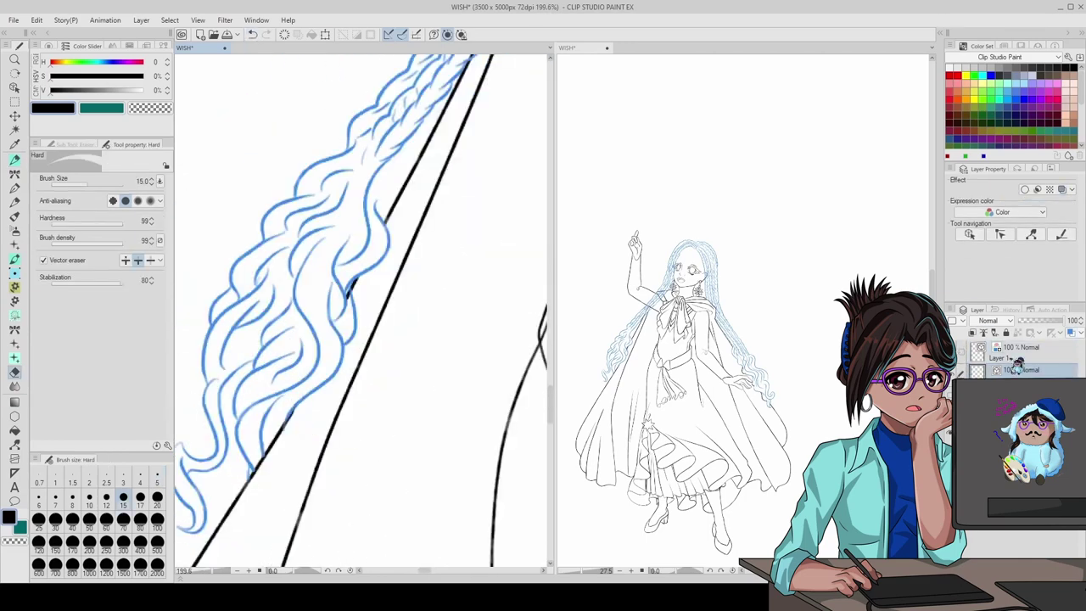
{"action": "scroll", "coordinate": [357, 255], "scroll_direction": "up", "scroll_amount": 5}
- Reduce the Hard eraser to size 5 and erase the Layer 1 braid lines overlapping the flower earring and shoulder ruffle
{"action": "left_click", "coordinate": [394, 257], "text": "ctrl+shift"}
{"action": "scroll", "coordinate": [394, 257], "scroll_direction": "down", "scroll_amount": 6}
{"action": "scroll", "coordinate": [394, 256], "scroll_direction": "up", "scroll_amount": 3}
{"action": "scroll", "coordinate": [318, 312], "scroll_direction": "down", "scroll_amount": 2}
{"action": "scroll", "coordinate": [318, 313], "scroll_direction": "up", "scroll_amount": 8}
{"action": "key", "text": "bracketleft"}
{"action": "key", "text": "bracketleft"}
{"action": "key", "text": "bracketleft"}
{"action": "key", "text": "bracketleft"}
{"action": "key", "text": "bracketleft"}
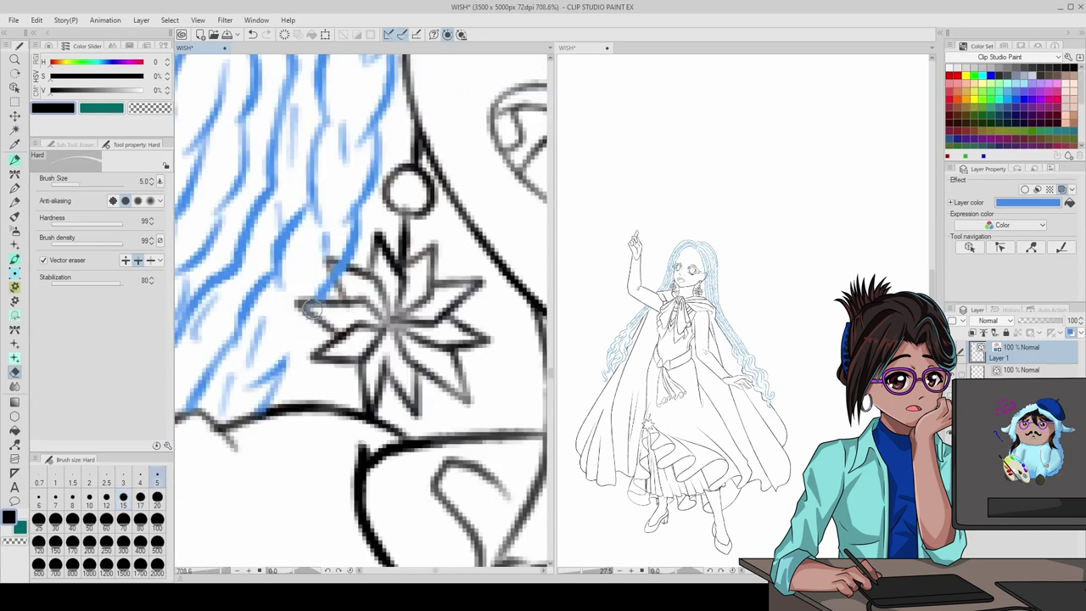
{"action": "scroll", "coordinate": [332, 313], "scroll_direction": "down", "scroll_amount": 5}
{"action": "scroll", "coordinate": [382, 315], "scroll_direction": "up", "scroll_amount": 2}
{"action": "scroll", "coordinate": [407, 316], "scroll_direction": "down", "scroll_amount": 1}
{"action": "scroll", "coordinate": [426, 317], "scroll_direction": "up", "scroll_amount": 1}
{"action": "scroll", "coordinate": [426, 317], "scroll_direction": "down", "scroll_amount": 3}
{"action": "scroll", "coordinate": [442, 272], "scroll_direction": "up", "scroll_amount": 1}
- Turn off the blue layer color so the braids on Layer 1 display in black
{"action": "key", "text": "p"}
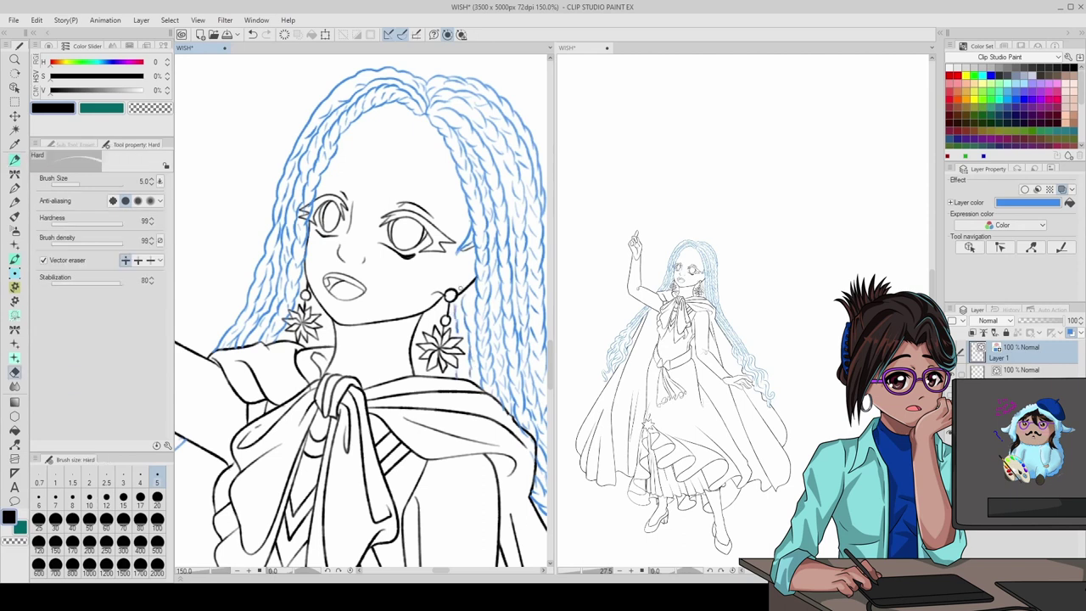
{"action": "key", "text": "F5"}
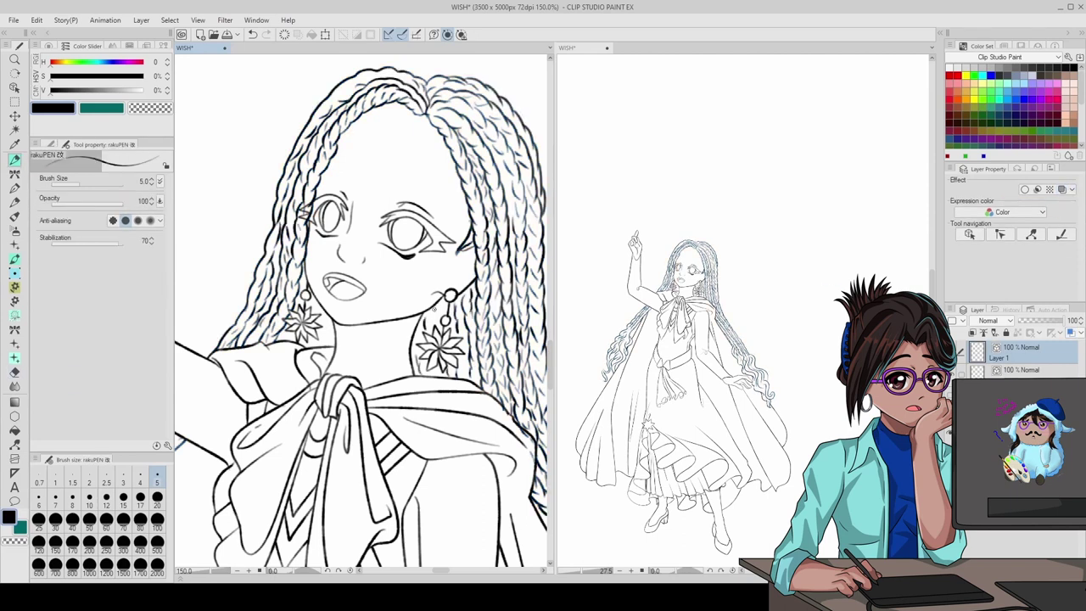
{"action": "scroll", "coordinate": [314, 342], "scroll_direction": "down", "scroll_amount": 3}
{"action": "scroll", "coordinate": [357, 323], "scroll_direction": "up", "scroll_amount": 4}
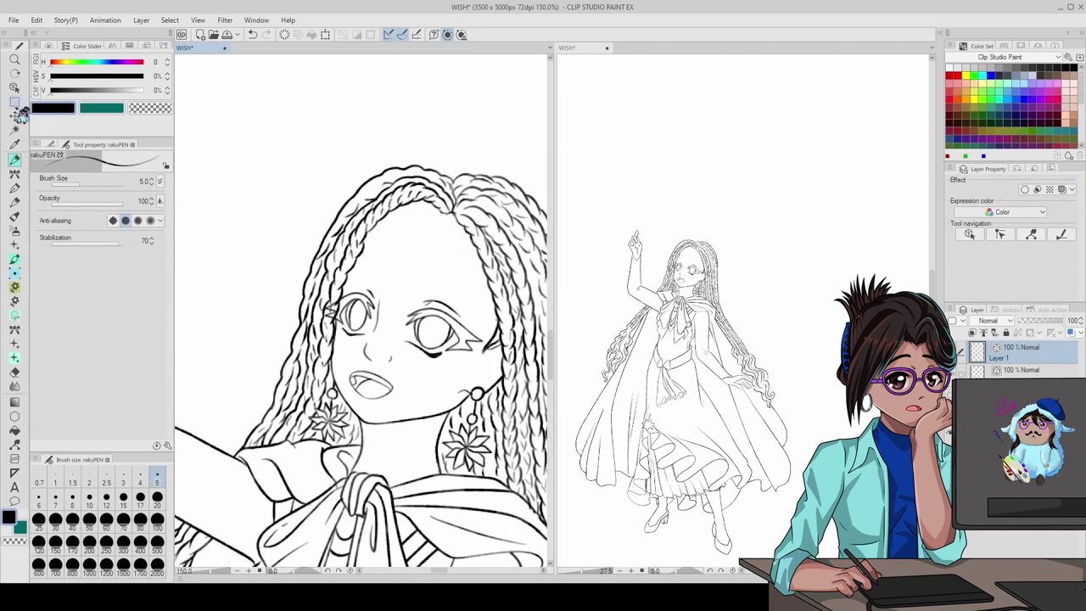
- Select the eye strokes on the Asha line-art layer with the Object tool and move them onto a separate Asha Copy layer
{"action": "key", "text": "o"}
{"action": "left_click_drag", "start_coordinate": [297, 254], "coordinate": [437, 376]}
{"action": "scroll", "coordinate": [473, 364], "scroll_direction": "up", "scroll_amount": 5}
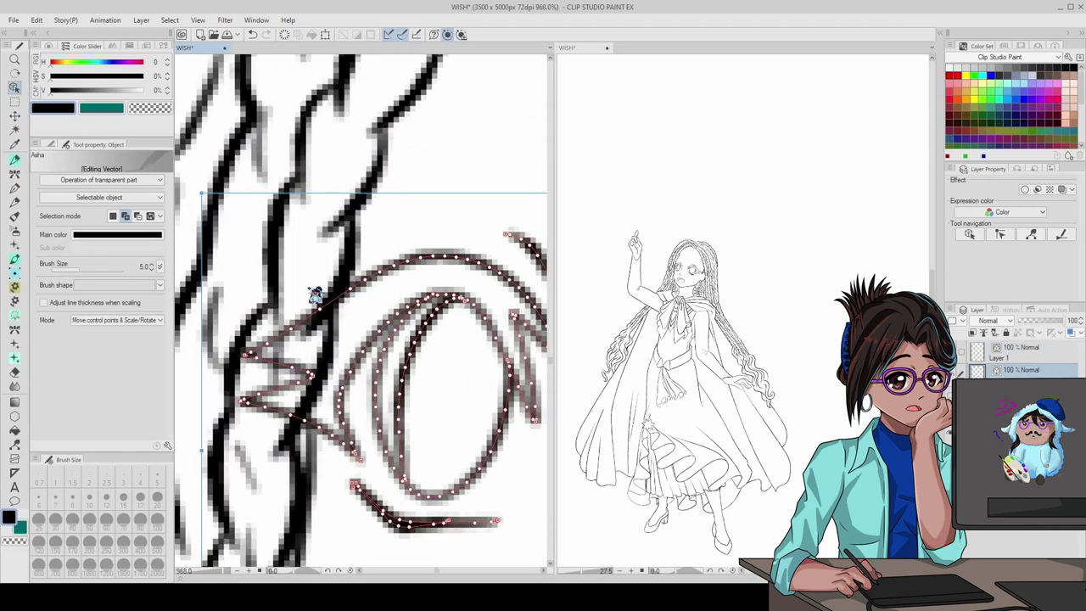
{"action": "scroll", "coordinate": [472, 364], "scroll_direction": "down", "scroll_amount": 4}
{"action": "key", "text": "Delete"}
{"action": "key", "text": "ctrl+v"}
{"action": "key", "text": "ctrl+t"}
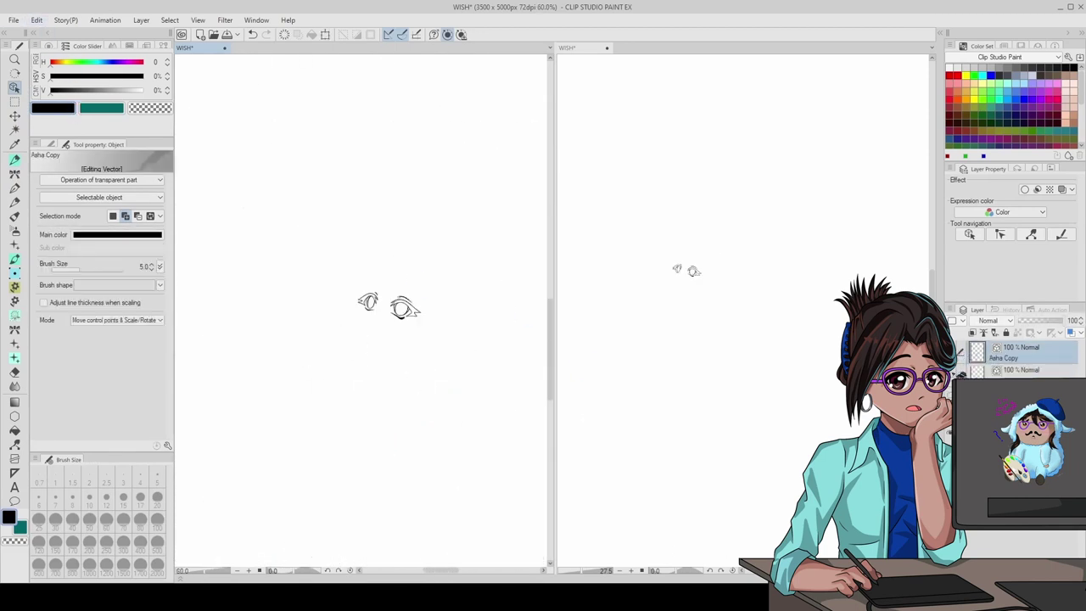
{"action": "key", "text": "Return"}
- Outline both eyebrows on the Asha Copy layer with the rakuPEN at size 5, cleaning up with the eraser
{"action": "scroll", "coordinate": [420, 354], "scroll_direction": "up", "scroll_amount": 2}
{"action": "key", "text": "p"}
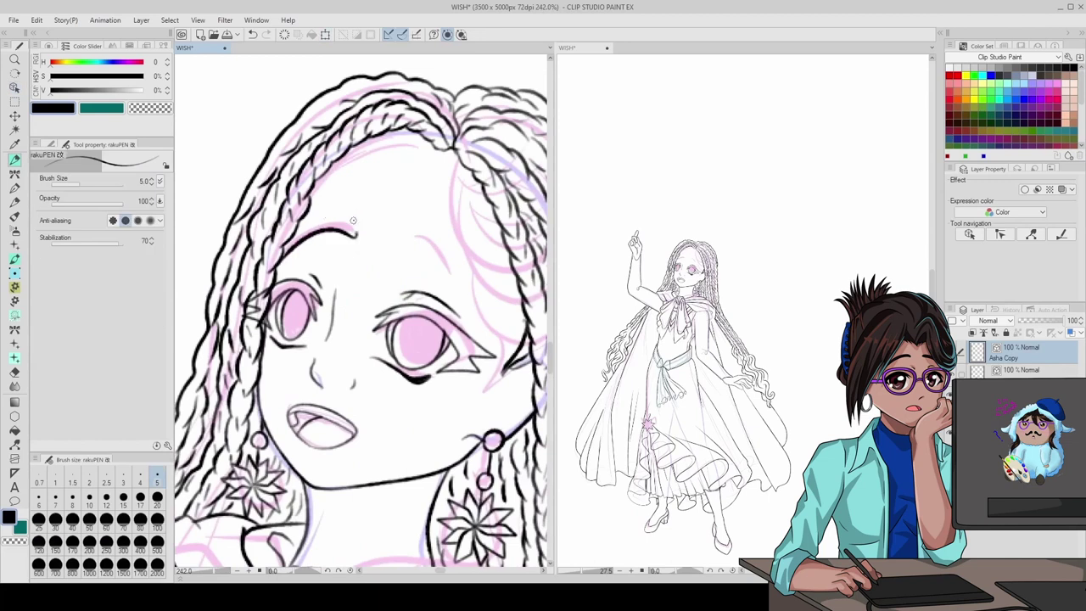
{"action": "mouse_move", "coordinate": [288, 242]}
{"action": "left_mouse_down"}
{"action": "mouse_move", "coordinate": [361, 236]}
{"action": "mouse_move", "coordinate": [488, 270]}
{"action": "left_mouse_up"}
{"action": "key", "text": "ctrl+0"}
{"action": "scroll", "coordinate": [363, 282], "scroll_direction": "up", "scroll_amount": 3}
{"action": "key", "text": "minus"}
{"action": "key", "text": "minus"}
{"action": "key", "text": "minus"}
{"action": "key", "text": "minus"}
{"action": "key", "text": "e"}
{"action": "key", "text": "p"}
{"action": "mouse_move", "coordinate": [374, 273]}
{"action": "left_mouse_down"}
{"action": "mouse_move", "coordinate": [454, 255]}
{"action": "mouse_move", "coordinate": [367, 285]}
{"action": "mouse_move", "coordinate": [348, 280]}
{"action": "left_mouse_up"}
{"action": "key", "text": "ctrl+0"}
{"action": "scroll", "coordinate": [347, 280], "scroll_direction": "up", "scroll_amount": 3}
{"action": "key", "text": "e"}
{"action": "key", "text": "p"}
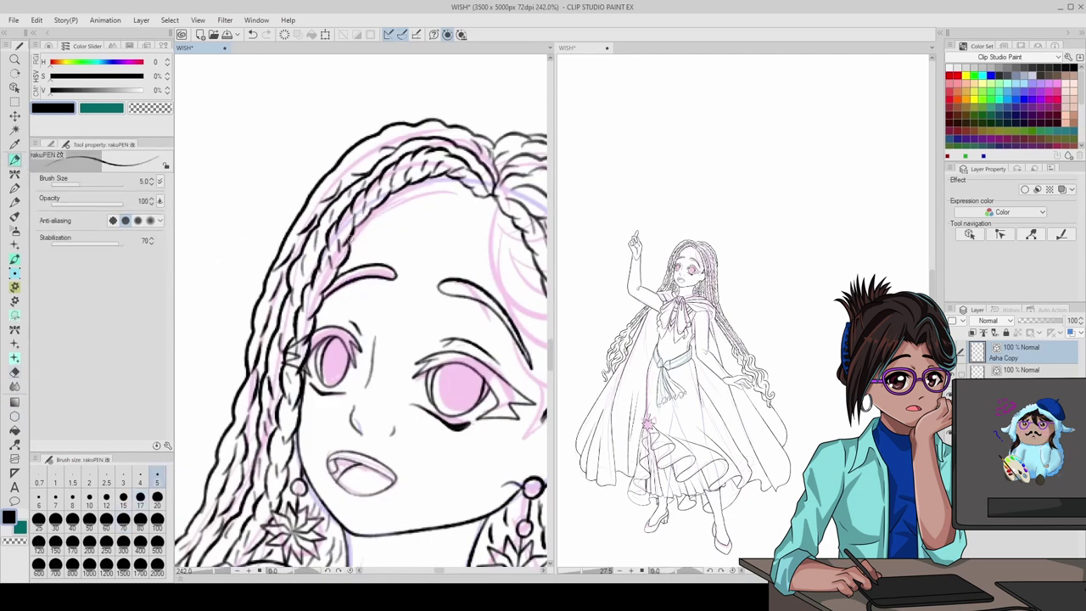
{"action": "key", "text": "ctrl+z"}
- Select the line-art layer below Face, hide the pink sketch, and check the inked face, braids, arm and cape lines
{"action": "left_click", "coordinate": [1019, 370]}
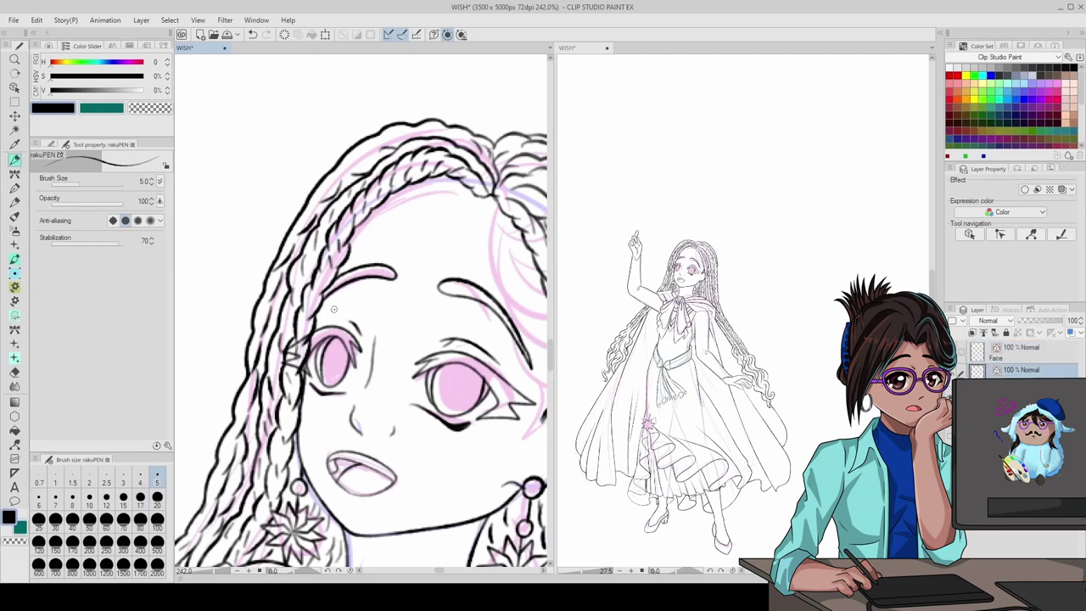
{"action": "scroll", "coordinate": [361, 339], "scroll_direction": "down", "scroll_amount": 2}
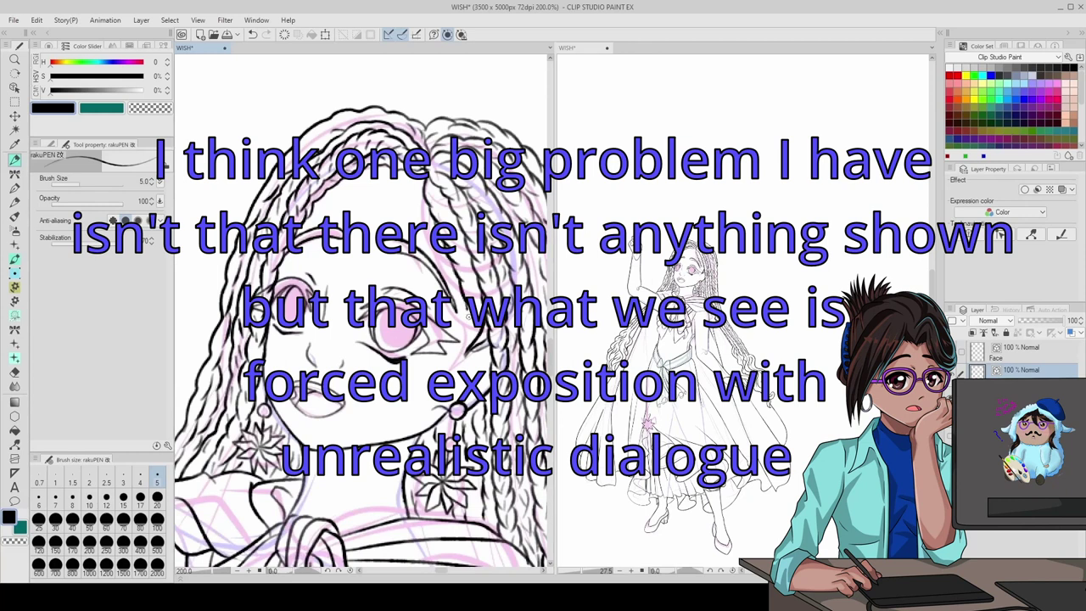
{"action": "key", "text": "e"}
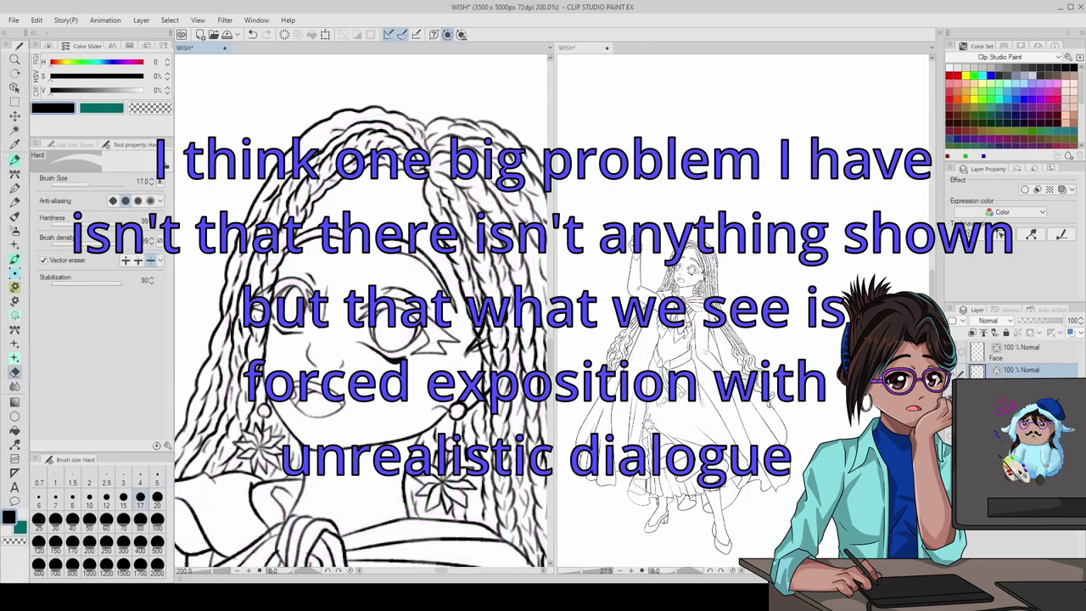
{"action": "key", "text": "p"}
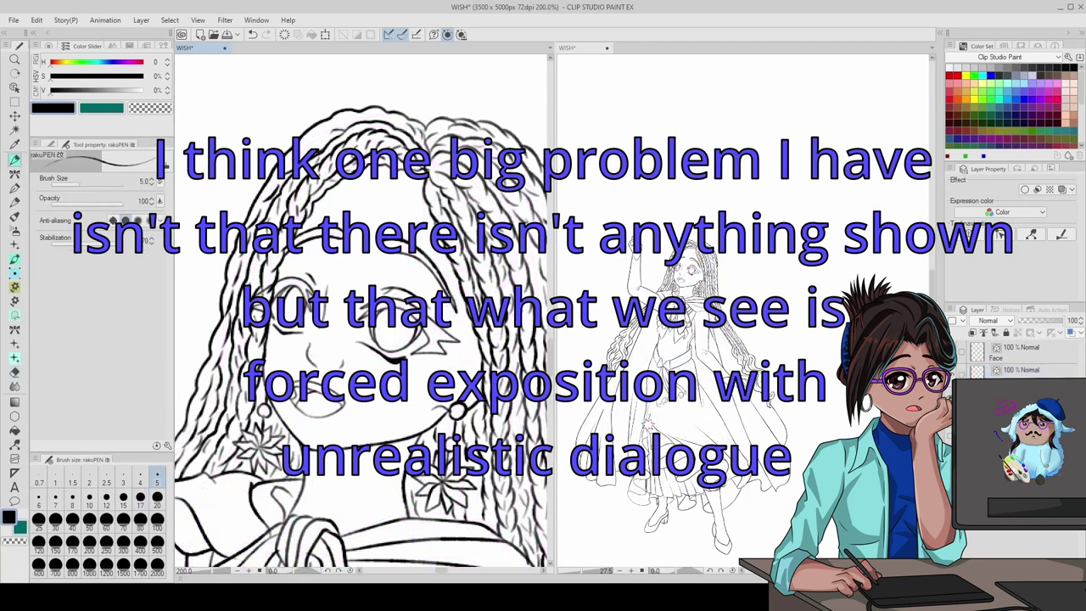
{"action": "scroll", "coordinate": [429, 212], "scroll_direction": "down", "scroll_amount": 2}
{"action": "scroll", "coordinate": [437, 263], "scroll_direction": "up", "scroll_amount": 2}
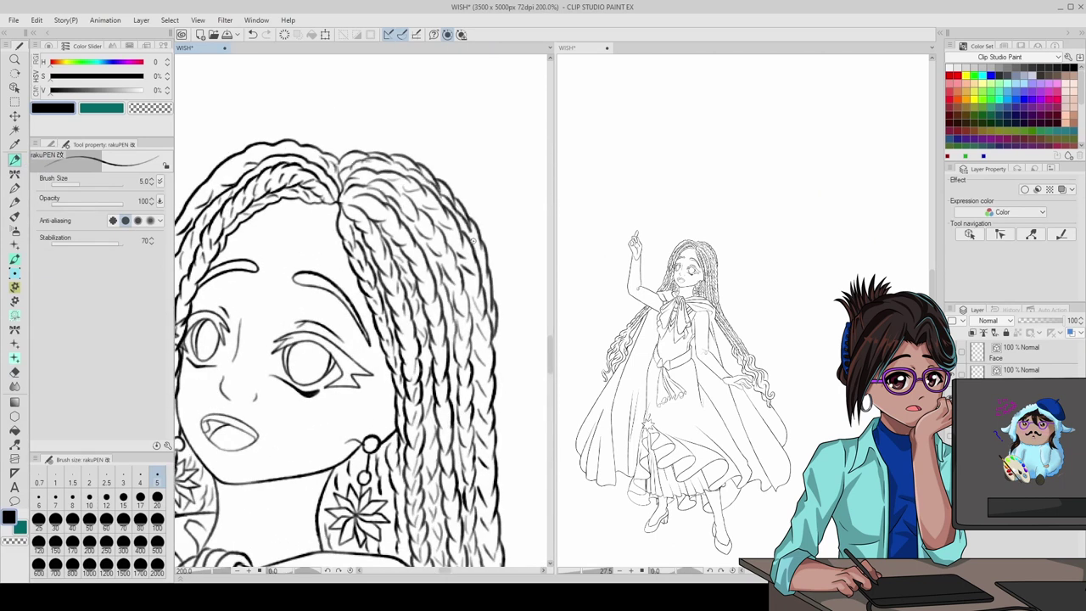
{"action": "scroll", "coordinate": [466, 222], "scroll_direction": "down", "scroll_amount": 5}
{"action": "scroll", "coordinate": [365, 280], "scroll_direction": "up", "scroll_amount": 5}
{"action": "key", "text": "y"}
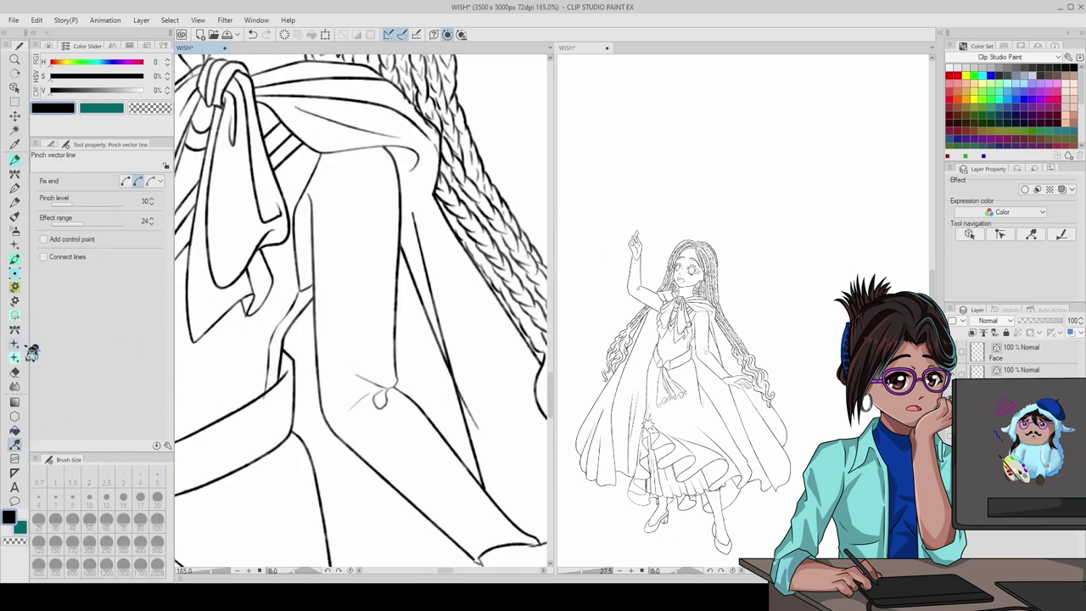
{"action": "key", "text": "e"}
{"action": "scroll", "coordinate": [364, 310], "scroll_direction": "down", "scroll_amount": 8}
{"action": "scroll", "coordinate": [365, 310], "scroll_direction": "up", "scroll_amount": 1}
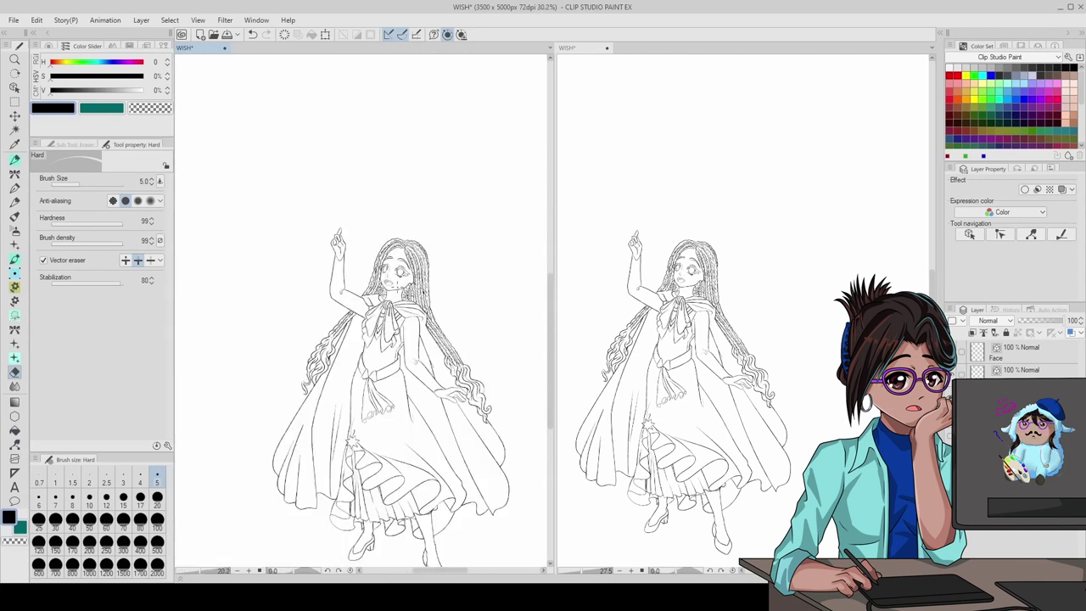
- Draw ribbon loops on both sides of the skirt's star ornament with the rakuPEN and shape them with Pinch vector line
{"action": "scroll", "coordinate": [369, 382], "scroll_direction": "up", "scroll_amount": 8}
{"action": "key", "text": "p"}
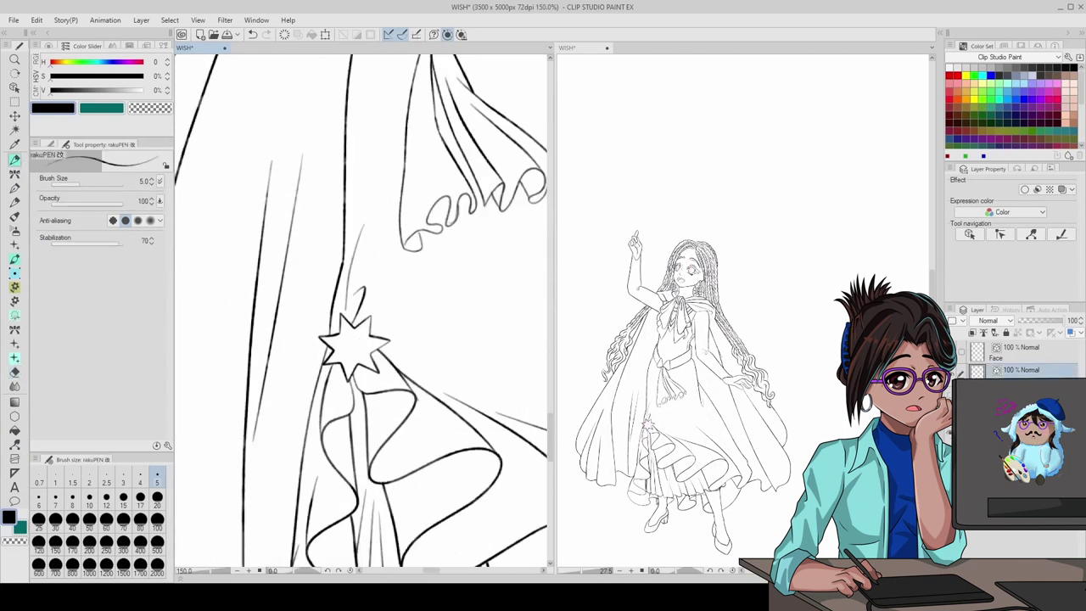
{"action": "left_click_drag", "start_coordinate": [387, 350], "coordinate": [443, 434]}
{"action": "left_click_drag", "start_coordinate": [382, 348], "coordinate": [440, 426]}
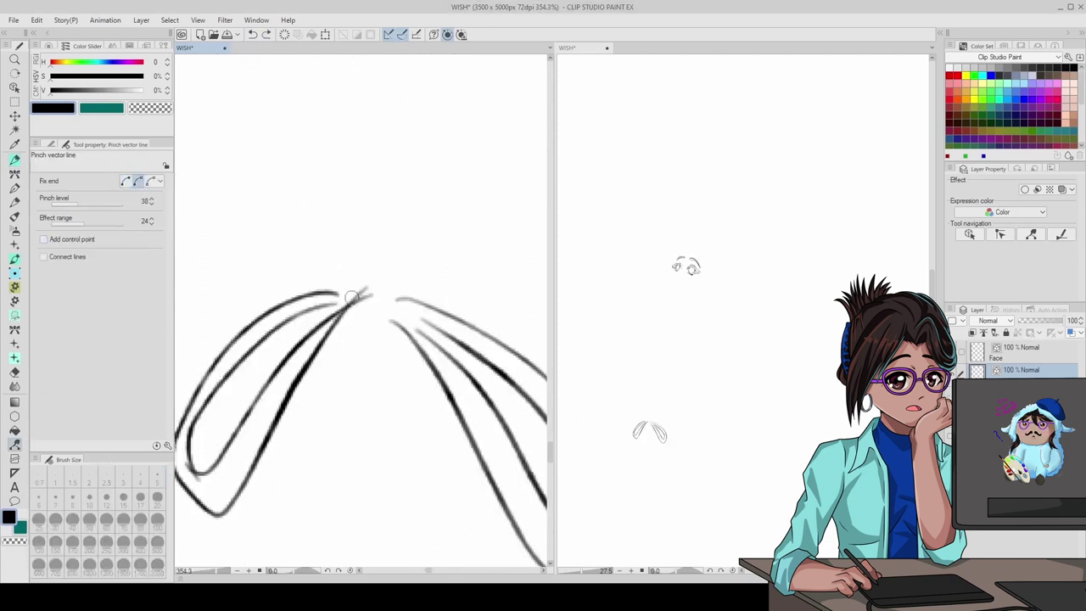
{"action": "left_click", "coordinate": [126, 181]}
{"action": "scroll", "coordinate": [360, 339], "scroll_direction": "down", "scroll_amount": 3}
{"action": "scroll", "coordinate": [307, 387], "scroll_direction": "up", "scroll_amount": 3}
{"action": "scroll", "coordinate": [330, 351], "scroll_direction": "down", "scroll_amount": 3}
{"action": "scroll", "coordinate": [339, 275], "scroll_direction": "up", "scroll_amount": 3}
- Tint the ribbon layer blue and erase the loop lines overlapping the star with the Hard eraser at size 4
{"action": "key", "text": "e"}
{"action": "scroll", "coordinate": [296, 295], "scroll_direction": "down", "scroll_amount": 4}
{"action": "scroll", "coordinate": [381, 326], "scroll_direction": "up", "scroll_amount": 4}
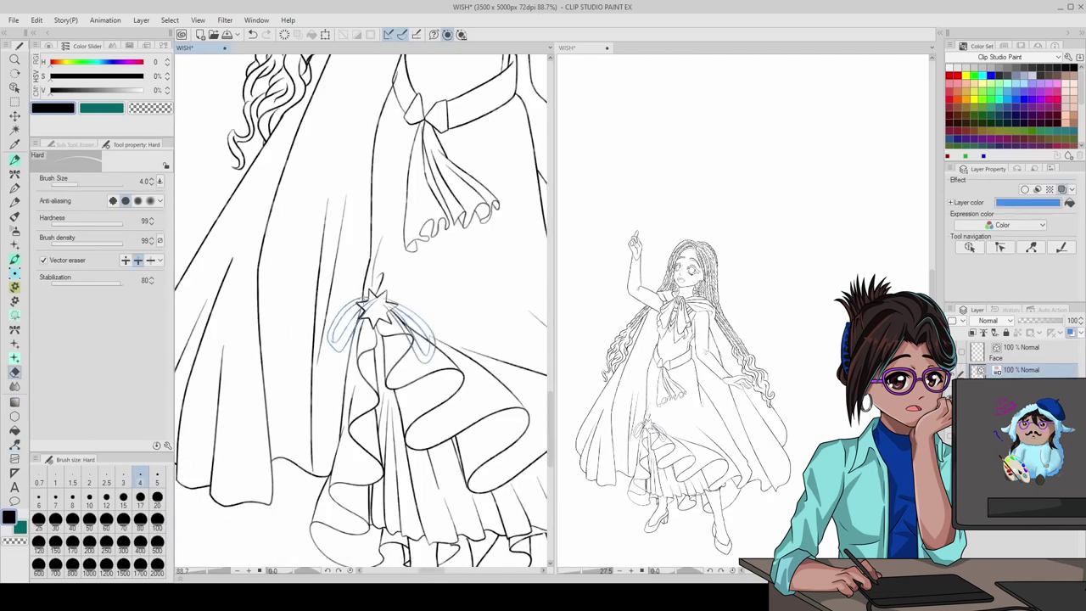
{"action": "scroll", "coordinate": [382, 326], "scroll_direction": "down", "scroll_amount": 5}
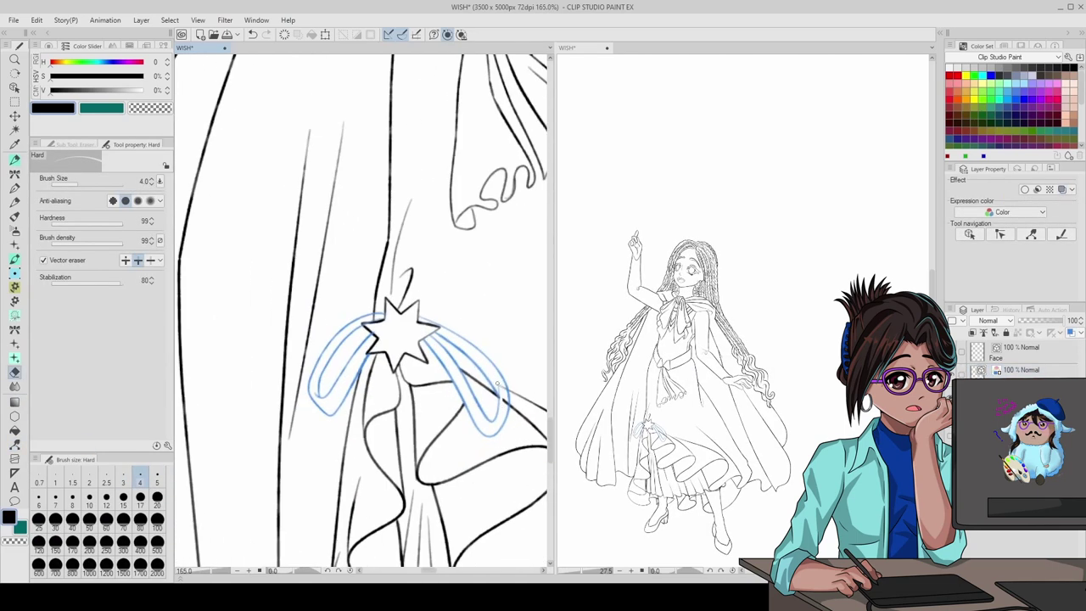
{"action": "scroll", "coordinate": [386, 322], "scroll_direction": "up", "scroll_amount": 4}
- Draw two ribbon tails below the star with the rakuPEN at size 5, pinch their lines, and erase the parts crossing the star
{"action": "key", "text": "p"}
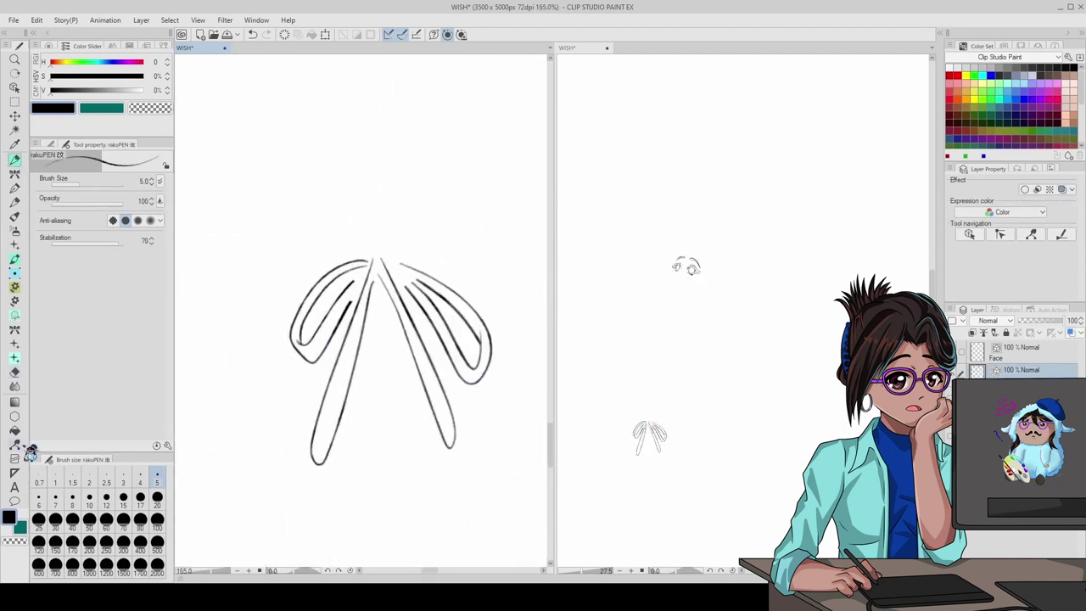
{"action": "key", "text": "y"}
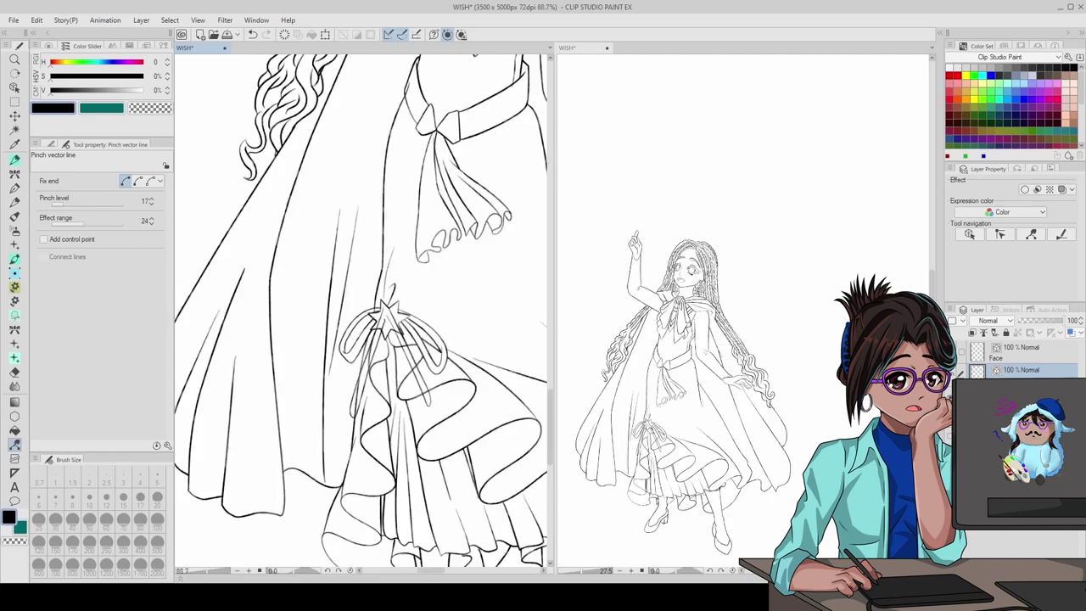
{"action": "scroll", "coordinate": [399, 323], "scroll_direction": "up", "scroll_amount": 4}
{"action": "key", "text": "e"}
{"action": "scroll", "coordinate": [399, 322], "scroll_direction": "down", "scroll_amount": 4}
{"action": "scroll", "coordinate": [398, 322], "scroll_direction": "up", "scroll_amount": 5}
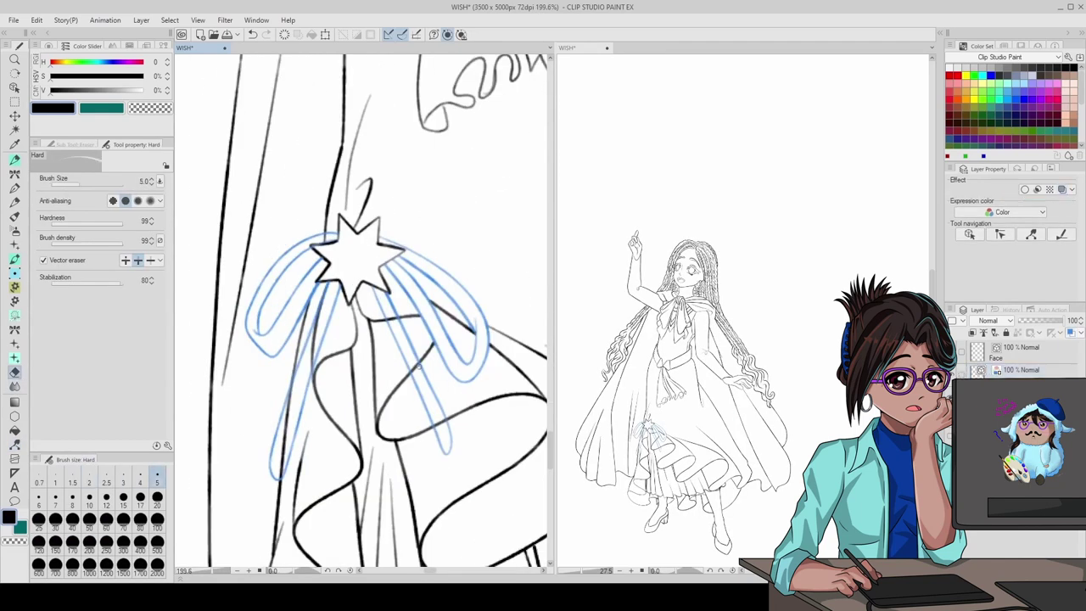
- Undo the last change, save the file, and rotate the ribbon on Layer 1 Copy by -9.5 degrees
{"action": "scroll", "coordinate": [272, 419], "scroll_direction": "down", "scroll_amount": 6}
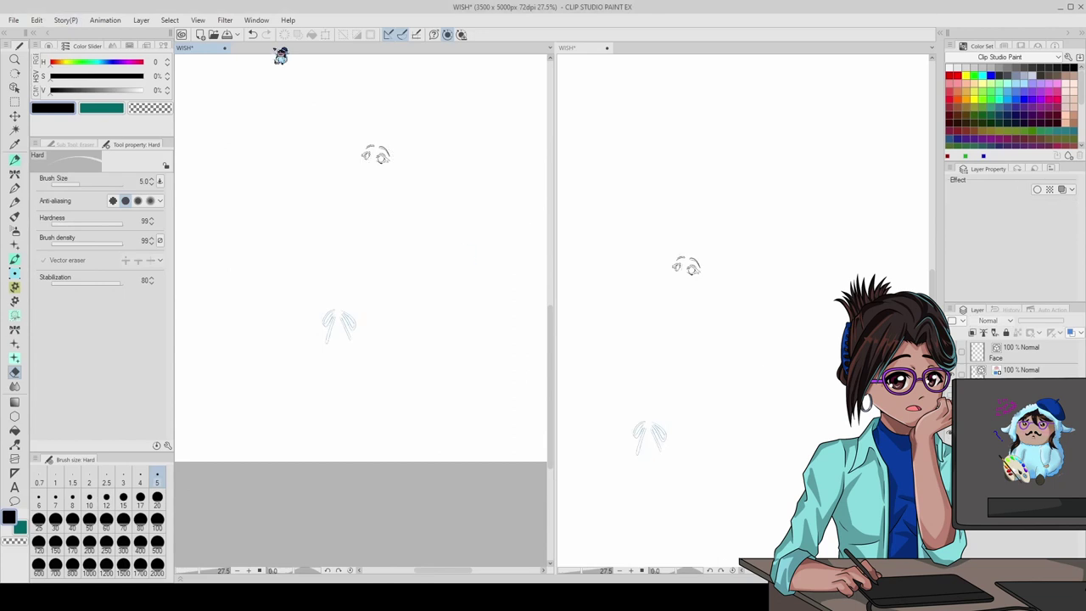
{"action": "left_click", "coordinate": [252, 34]}
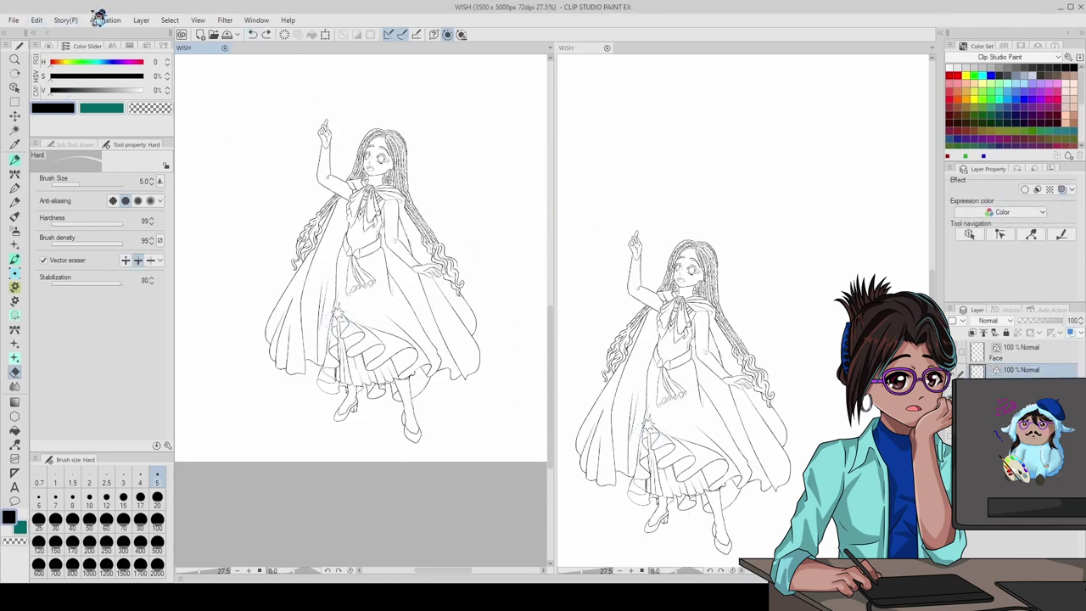
{"action": "scroll", "coordinate": [309, 315], "scroll_direction": "up", "scroll_amount": 3}
{"action": "key", "text": "ctrl+t"}
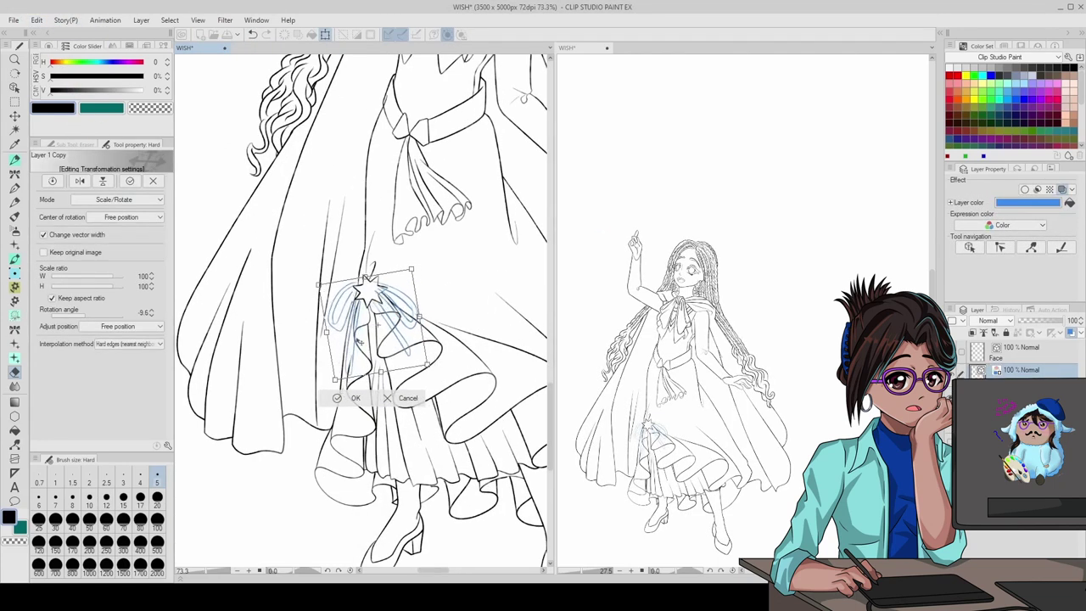
{"action": "key", "text": "Return"}
- Select the loop and tail strokes on one side of the ribbon with the Object tool and adjust their position
{"action": "key", "text": "o"}
{"action": "scroll", "coordinate": [348, 416], "scroll_direction": "up", "scroll_amount": 2}
{"action": "scroll", "coordinate": [342, 255], "scroll_direction": "up", "scroll_amount": 2}
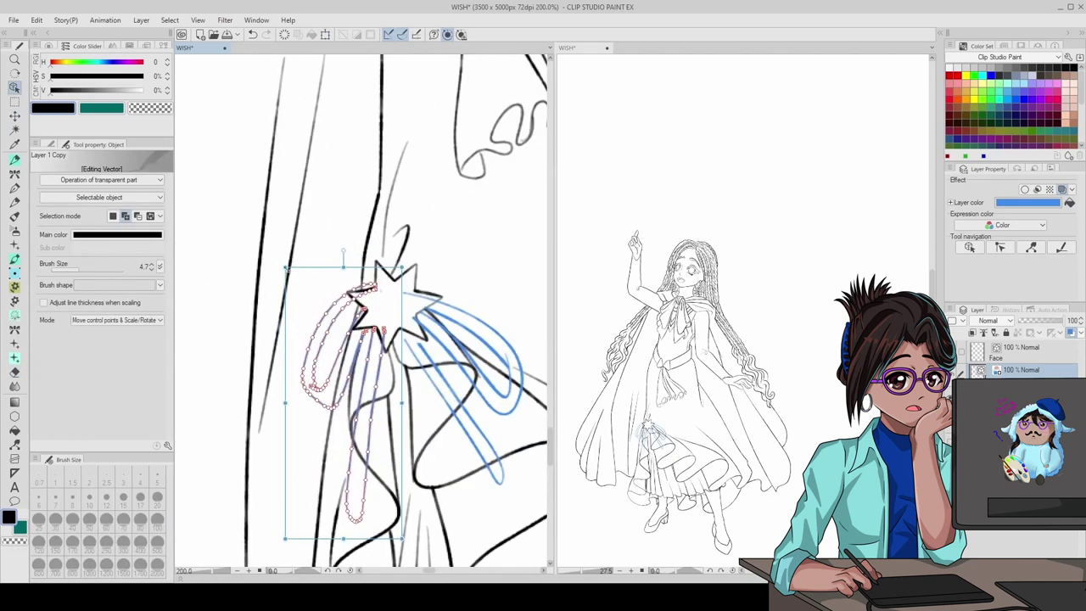
{"action": "left_click", "coordinate": [343, 500]}
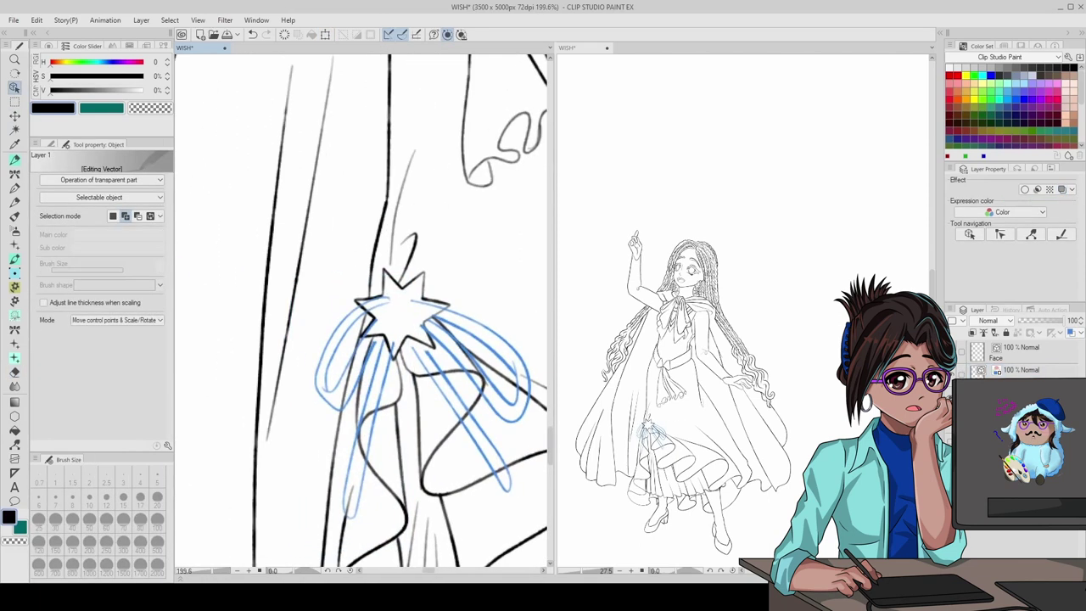
{"action": "scroll", "coordinate": [364, 382], "scroll_direction": "up", "scroll_amount": 1}
- Adjust the ribbon lines and erase the ribbon ends inside the star and the skirt lines crossing the ribbon with the Hard eraser
{"action": "key", "text": "y"}
{"action": "scroll", "coordinate": [321, 325], "scroll_direction": "down", "scroll_amount": 3}
{"action": "scroll", "coordinate": [320, 325], "scroll_direction": "up", "scroll_amount": 4}
{"action": "key", "text": "e"}
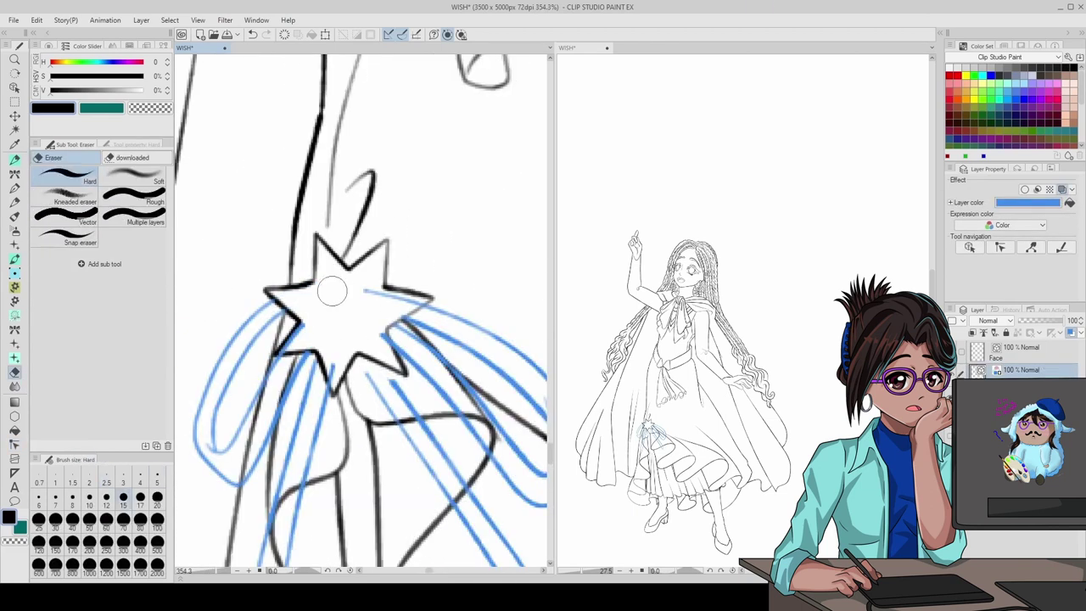
{"action": "scroll", "coordinate": [332, 291], "scroll_direction": "down", "scroll_amount": 3}
{"action": "scroll", "coordinate": [339, 305], "scroll_direction": "up", "scroll_amount": 1}
{"action": "key", "text": "bracketleft"}
{"action": "scroll", "coordinate": [421, 343], "scroll_direction": "down", "scroll_amount": 3}
{"action": "scroll", "coordinate": [303, 321], "scroll_direction": "up", "scroll_amount": 2}
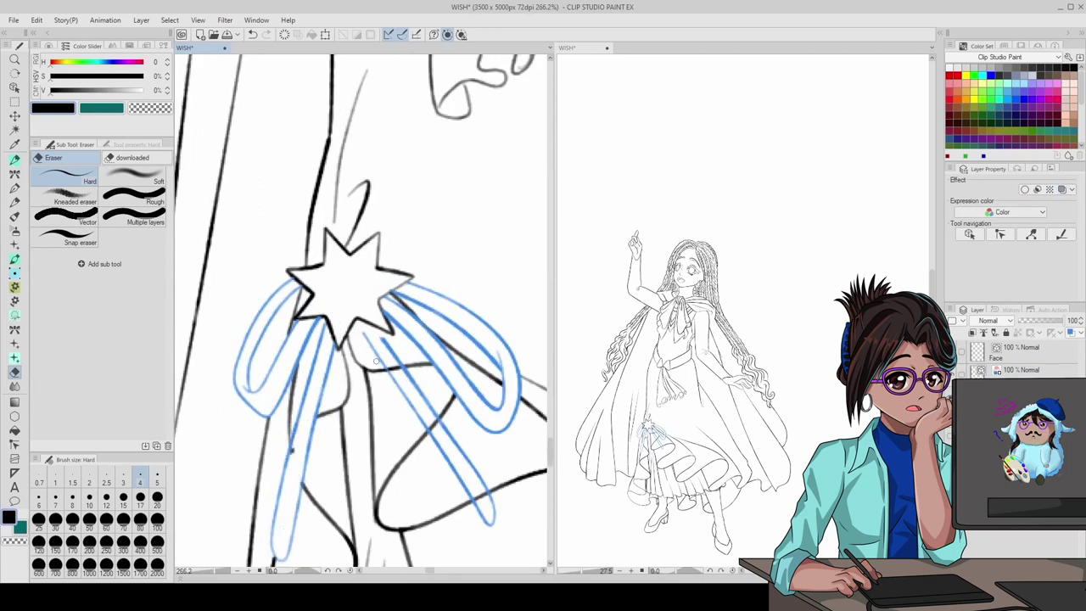
- Reshape the ribbon tail's upper end at the star with the Control point tool and erase the overlapping lines
{"action": "scroll", "coordinate": [374, 389], "scroll_direction": "up", "scroll_amount": 3}
{"action": "key", "text": "y"}
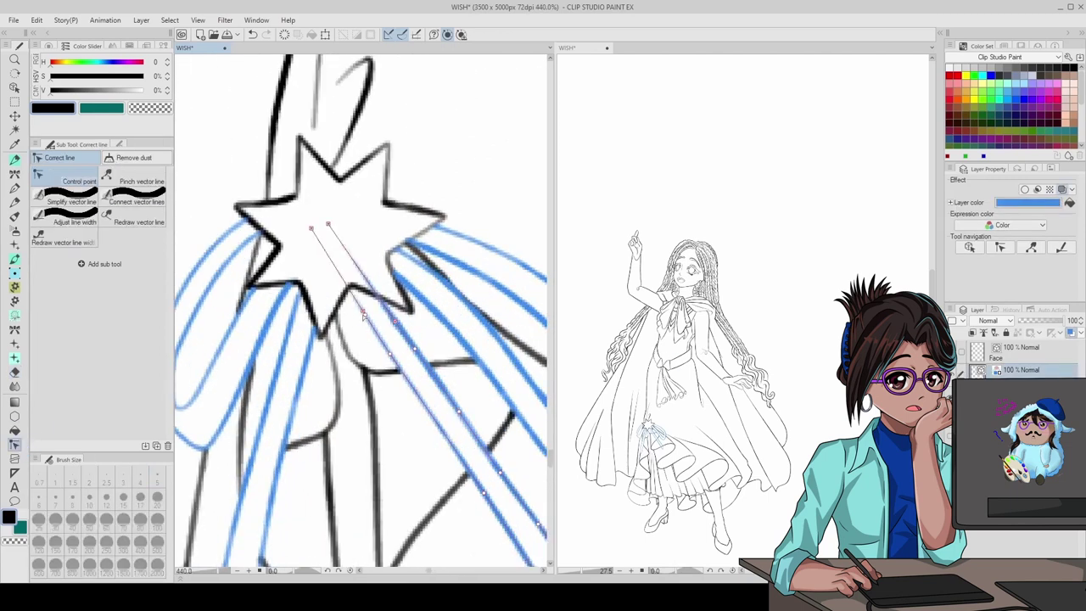
{"action": "scroll", "coordinate": [357, 255], "scroll_direction": "down", "scroll_amount": 8}
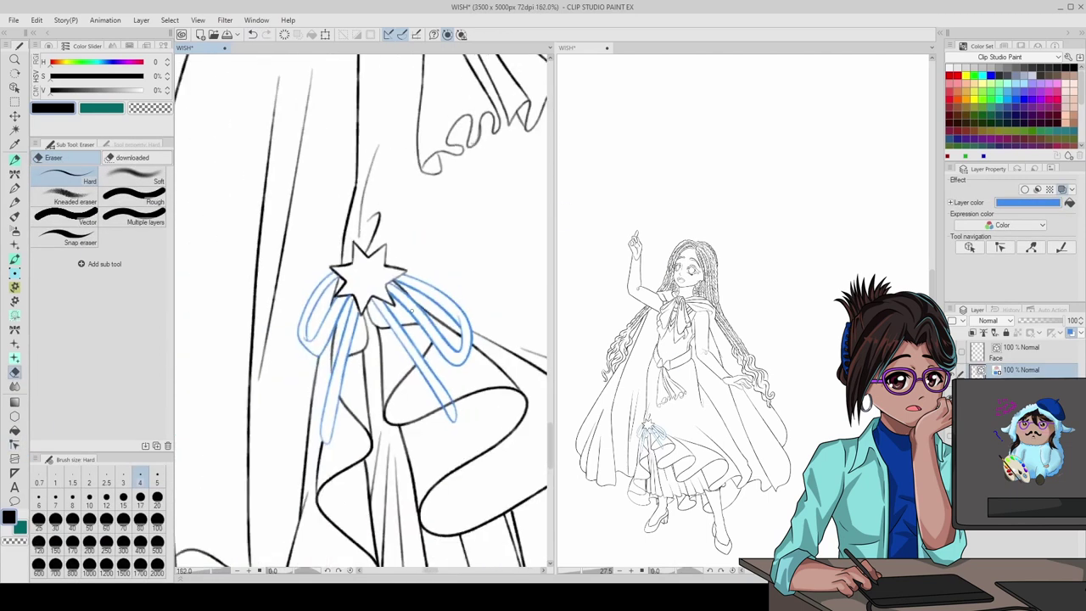
{"action": "scroll", "coordinate": [374, 280], "scroll_direction": "up", "scroll_amount": 3}
{"action": "key", "text": "e"}
{"action": "scroll", "coordinate": [356, 254], "scroll_direction": "down", "scroll_amount": 5}
{"action": "scroll", "coordinate": [338, 196], "scroll_direction": "up", "scroll_amount": 4}
{"action": "scroll", "coordinate": [337, 196], "scroll_direction": "up", "scroll_amount": 1}
- Draw a long narrow wand outline beside the raised hand with the rakuPEN at size 5
{"action": "left_click", "coordinate": [14, 158]}
{"action": "mouse_move", "coordinate": [359, 340]}
{"action": "left_mouse_down"}
{"action": "mouse_move", "coordinate": [409, 114]}
{"action": "mouse_move", "coordinate": [348, 344]}
{"action": "left_mouse_up"}
{"action": "left_click", "coordinate": [253, 34]}
{"action": "left_click_drag", "start_coordinate": [429, 417], "coordinate": [448, 350]}
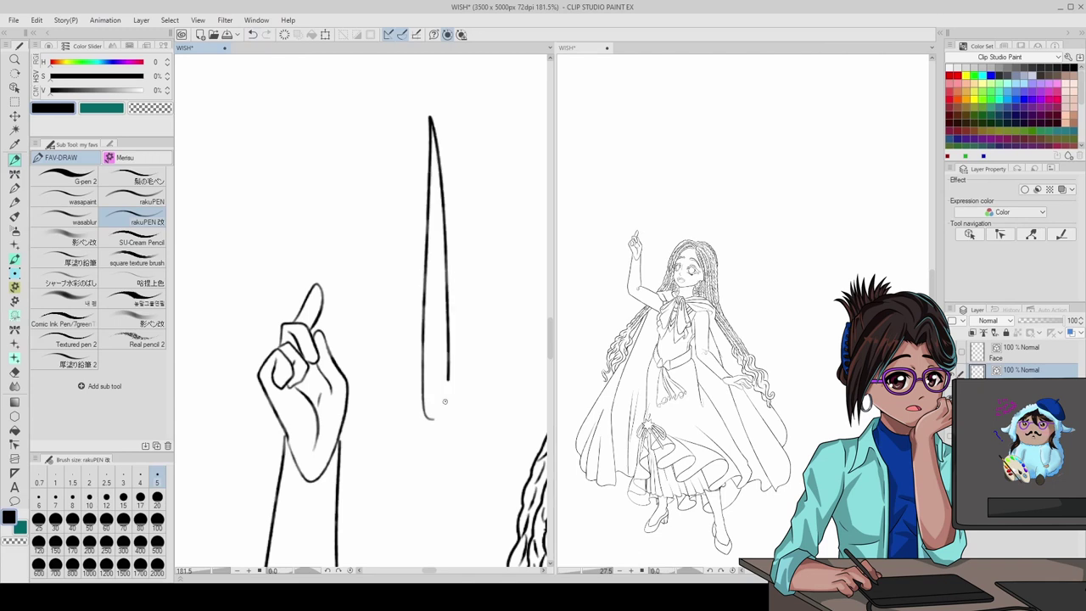
{"action": "key", "text": "y"}
{"action": "scroll", "coordinate": [414, 376], "scroll_direction": "up", "scroll_amount": 3}
{"action": "scroll", "coordinate": [417, 416], "scroll_direction": "down", "scroll_amount": 4}
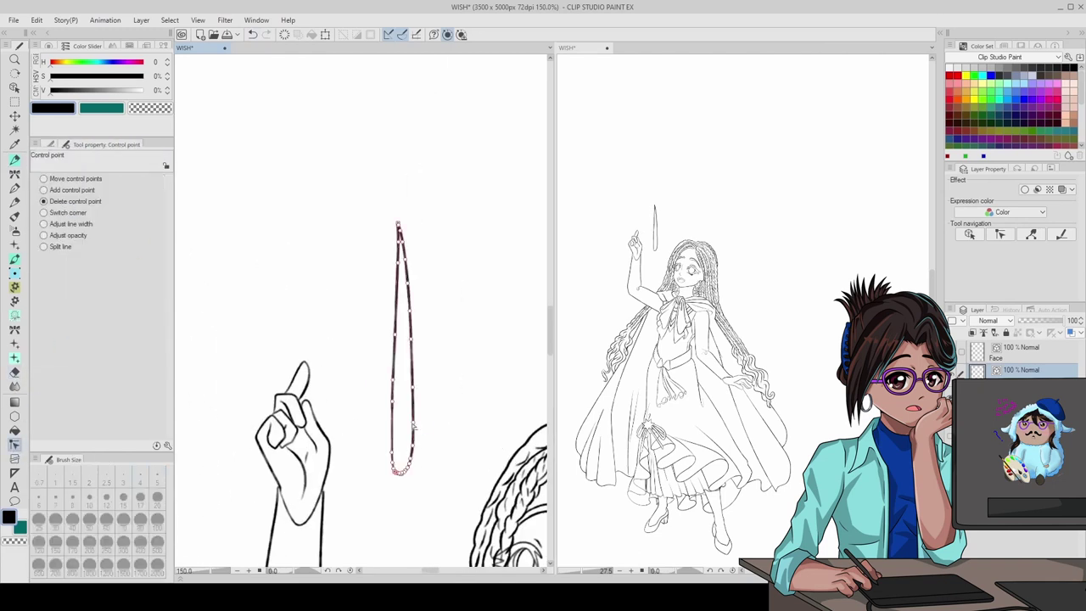
- Straighten the wand's sides and square its end by deleting and moving control points along its outline
{"action": "left_click", "coordinate": [413, 287]}
{"action": "left_click", "coordinate": [395, 395]}
{"action": "left_click", "coordinate": [397, 441]}
{"action": "scroll", "coordinate": [395, 424], "scroll_direction": "up", "scroll_amount": 3}
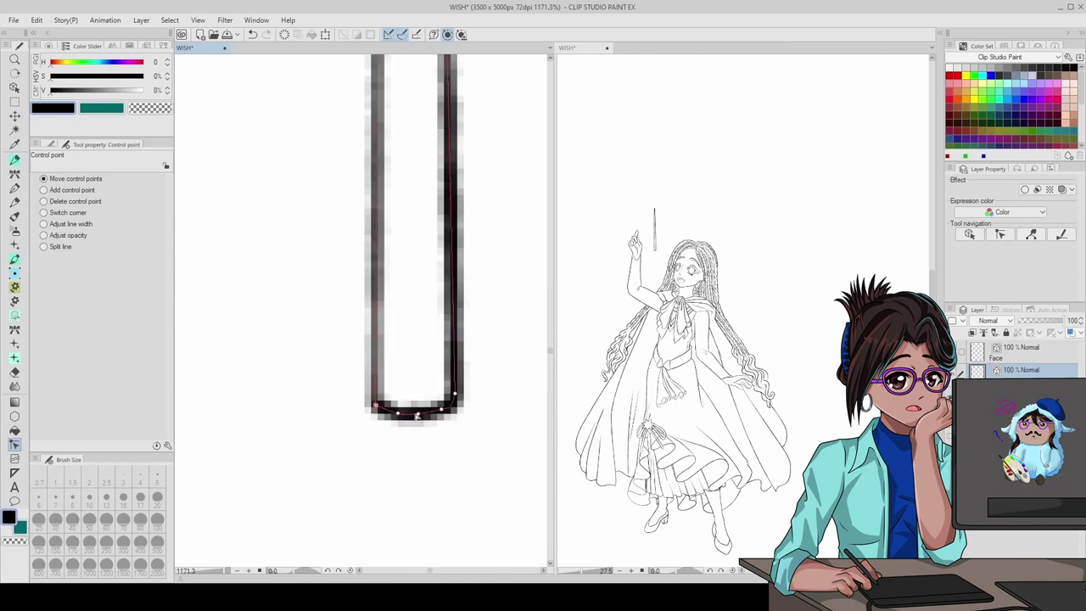
{"action": "left_click", "coordinate": [64, 191]}
- Move and rotate the wand so that it tilts out of the raised hand
{"action": "scroll", "coordinate": [403, 339], "scroll_direction": "down", "scroll_amount": 5}
{"action": "left_click", "coordinate": [327, 34]}
{"action": "mouse_move", "coordinate": [404, 322]}
{"action": "left_mouse_down"}
{"action": "mouse_move", "coordinate": [359, 181]}
{"action": "mouse_move", "coordinate": [304, 266]}
{"action": "mouse_move", "coordinate": [293, 194]}
{"action": "mouse_move", "coordinate": [361, 193]}
{"action": "left_mouse_up"}
{"action": "key", "text": "Return"}
{"action": "scroll", "coordinate": [340, 339], "scroll_direction": "down", "scroll_amount": 3}
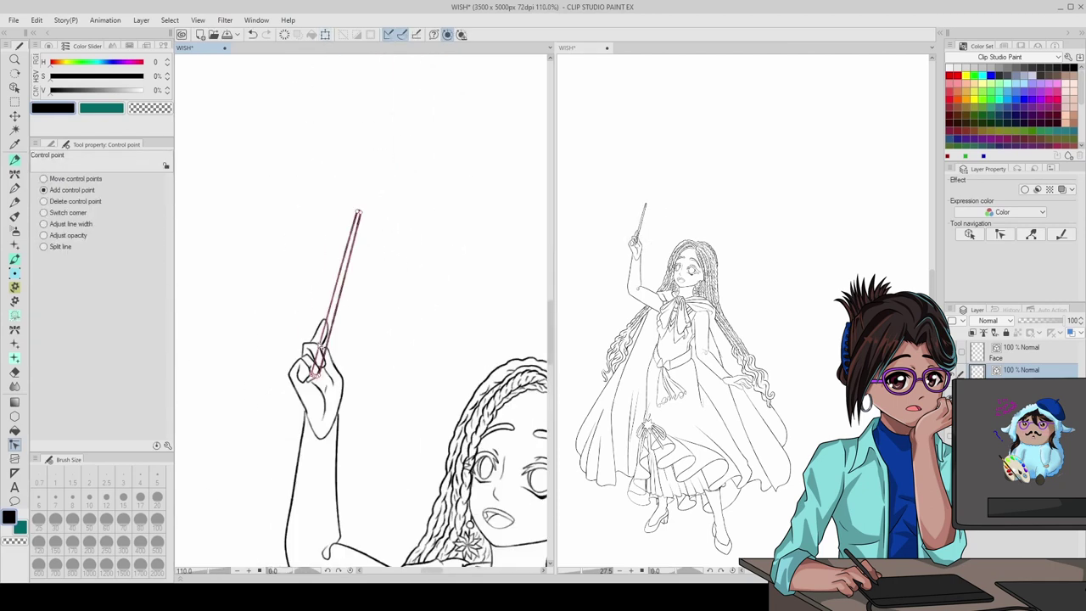
- Erase the overlapping lines where the wand passes through the raised hand's fingers and palm
{"action": "key", "text": "e"}
{"action": "scroll", "coordinate": [331, 426], "scroll_direction": "up", "scroll_amount": 6}
{"action": "left_click_drag", "start_coordinate": [331, 426], "coordinate": [297, 471]}
{"action": "scroll", "coordinate": [339, 340], "scroll_direction": "down", "scroll_amount": 3}
{"action": "left_click_drag", "start_coordinate": [357, 254], "coordinate": [310, 443]}
{"action": "scroll", "coordinate": [323, 339], "scroll_direction": "up", "scroll_amount": 3}
- Draw the fingernail on the raised index finger beside the wand with the rakuPEN at size 5
{"action": "key", "text": "p"}
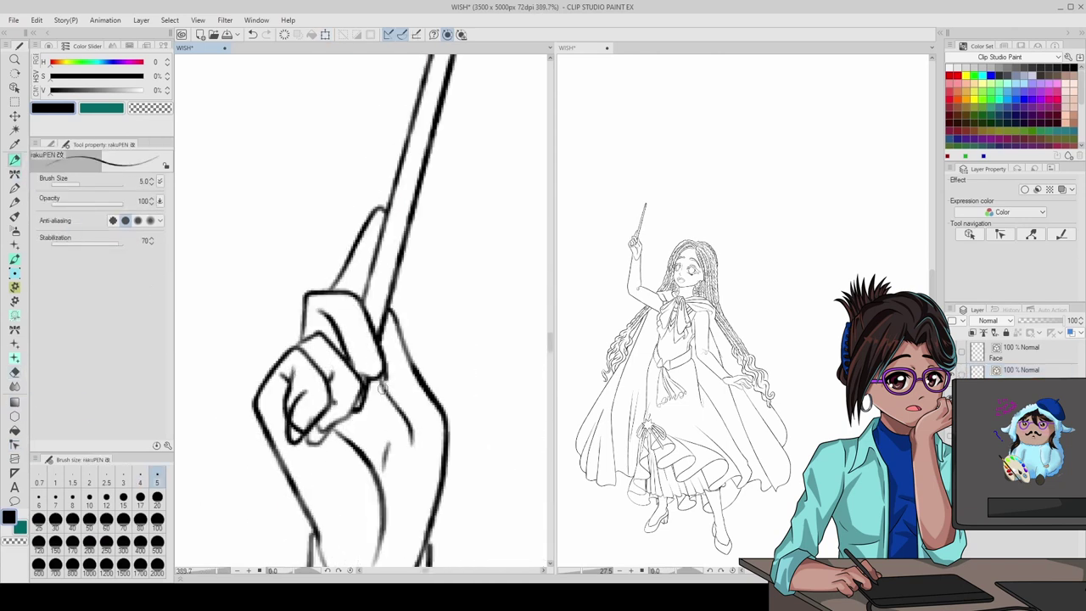
{"action": "key", "text": "e"}
{"action": "scroll", "coordinate": [293, 353], "scroll_direction": "up", "scroll_amount": 1}
{"action": "key", "text": "p"}
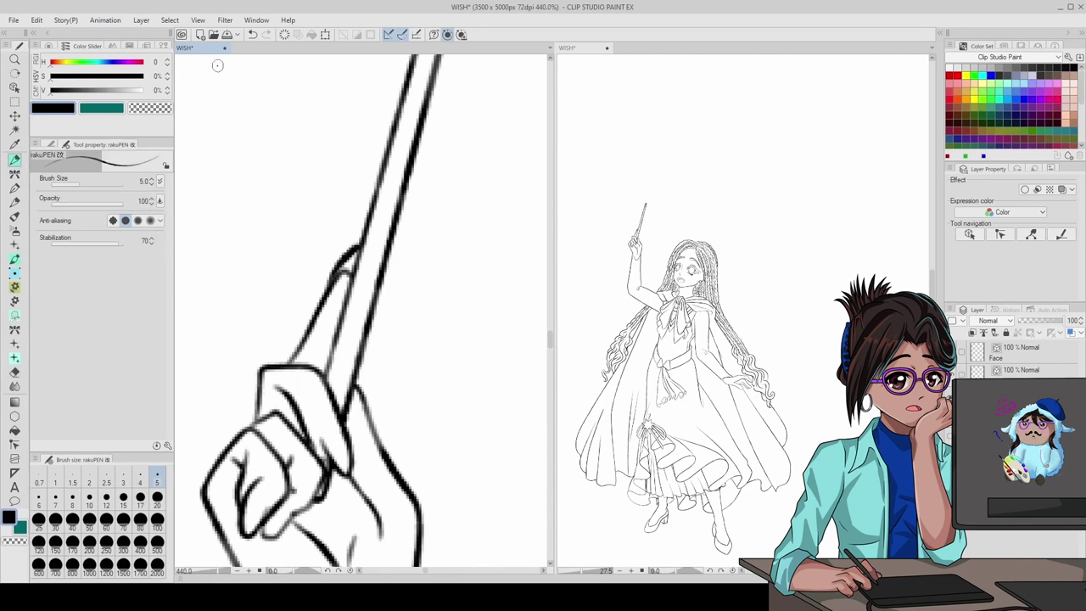
- Refine the fingertips and add fingernail lines on the lowered hand with the rakuPEN and eraser
{"action": "scroll", "coordinate": [308, 239], "scroll_direction": "down", "scroll_amount": 3}
{"action": "scroll", "coordinate": [421, 491], "scroll_direction": "up", "scroll_amount": 4}
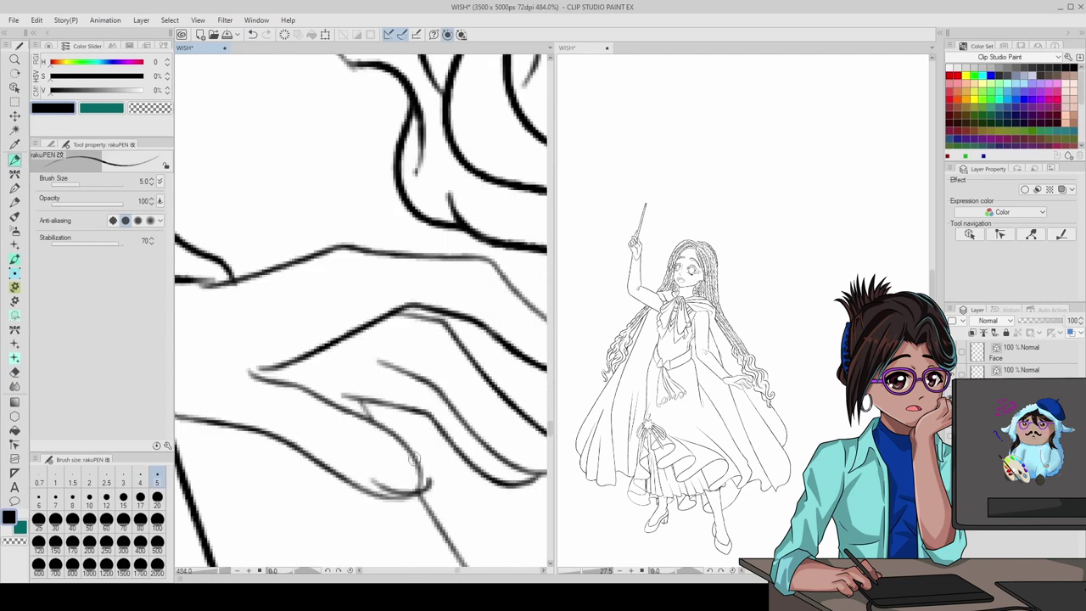
{"action": "key", "text": "e"}
{"action": "scroll", "coordinate": [419, 490], "scroll_direction": "down", "scroll_amount": 2}
{"action": "key", "text": "p"}
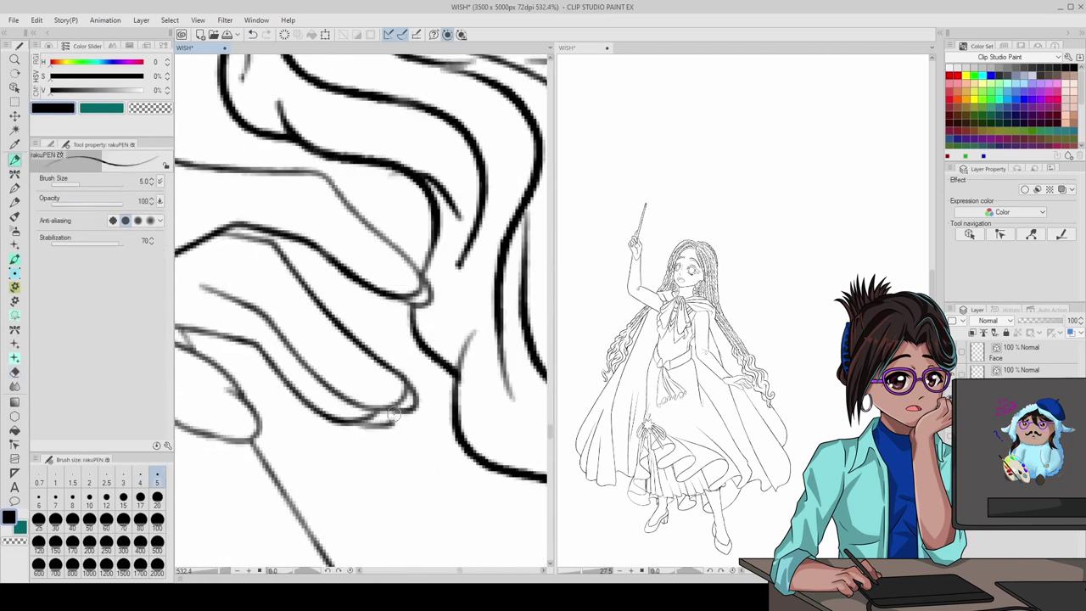
- Draw swirl decorations inside both halves of the belt clasp with the rakuPEN at size 5
{"action": "scroll", "coordinate": [376, 416], "scroll_direction": "down", "scroll_amount": 6}
{"action": "scroll", "coordinate": [383, 353], "scroll_direction": "up", "scroll_amount": 6}
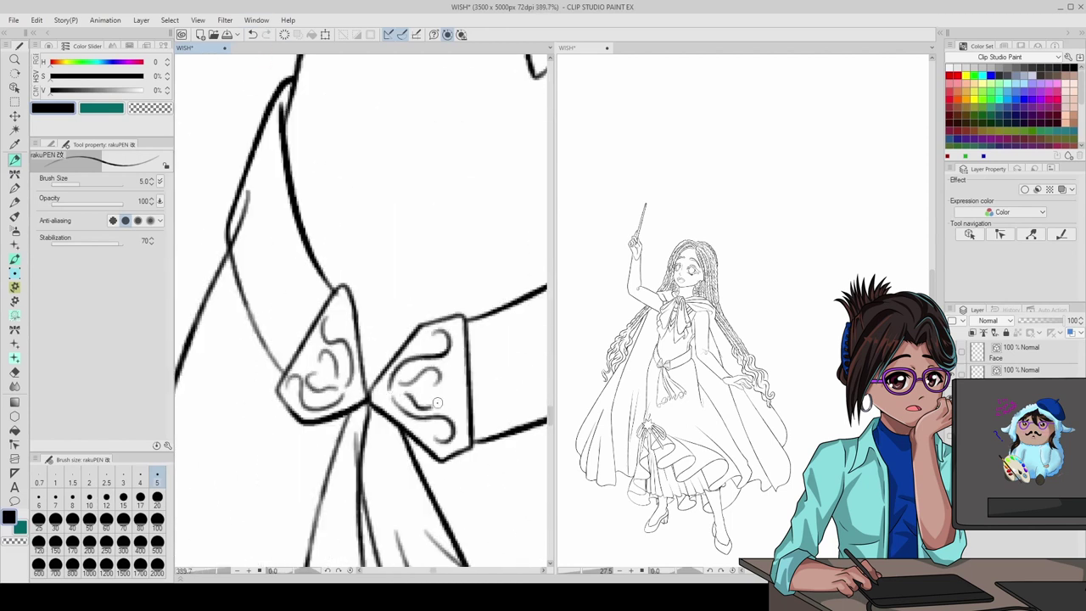
{"action": "scroll", "coordinate": [256, 260], "scroll_direction": "down", "scroll_amount": 2}
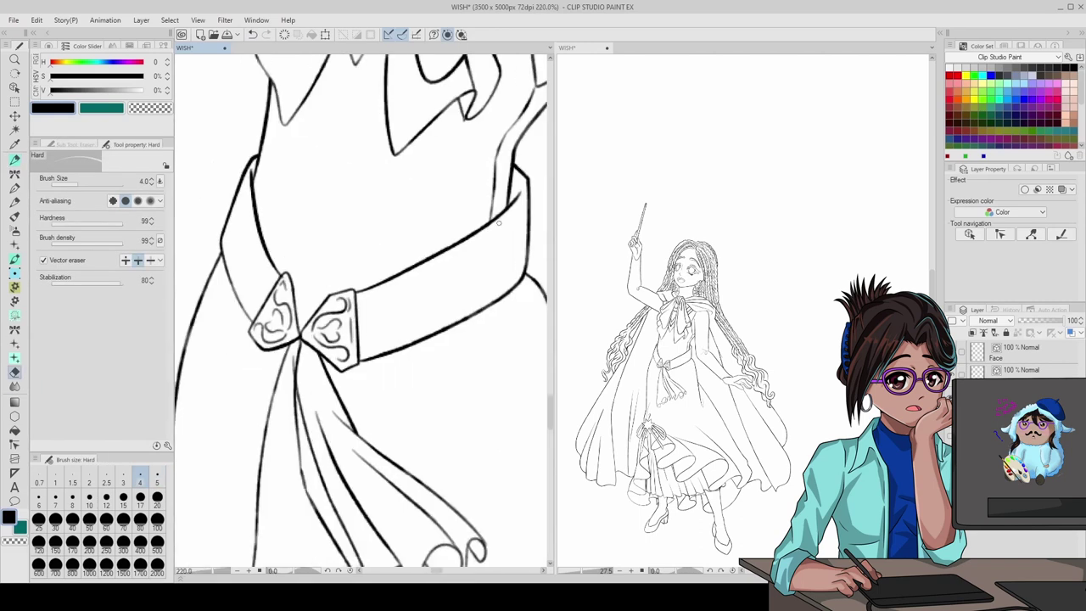
- Draw an inner edge line along the belt and add fold lines down the hanging sash with the rakuPEN at size 5
{"action": "key", "text": "y"}
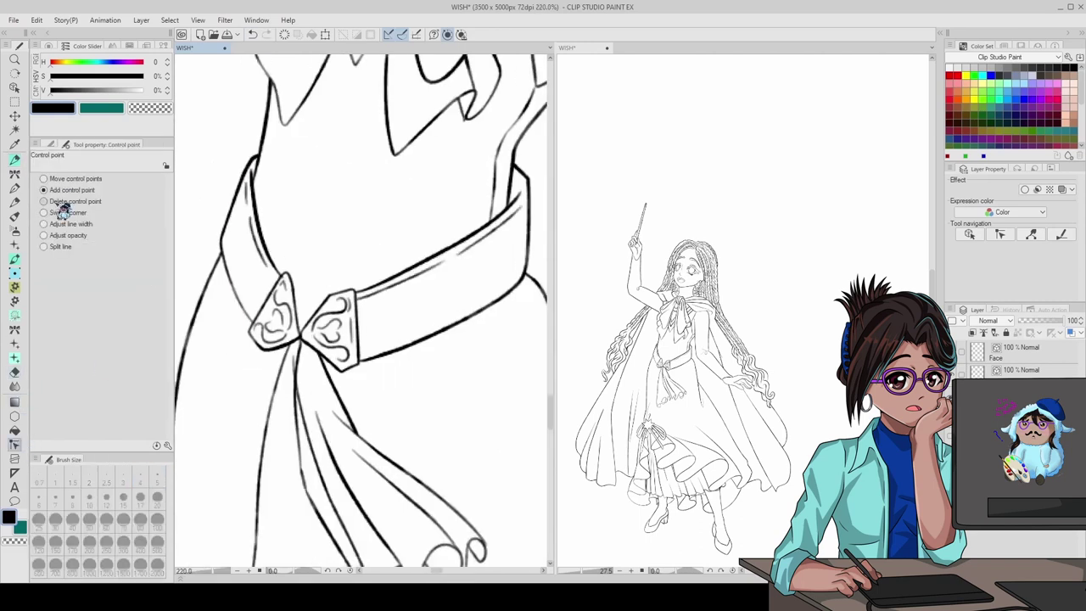
{"action": "key", "text": "ctrl+0"}
{"action": "scroll", "coordinate": [356, 242], "scroll_direction": "up", "scroll_amount": 10}
{"action": "key", "text": "p"}
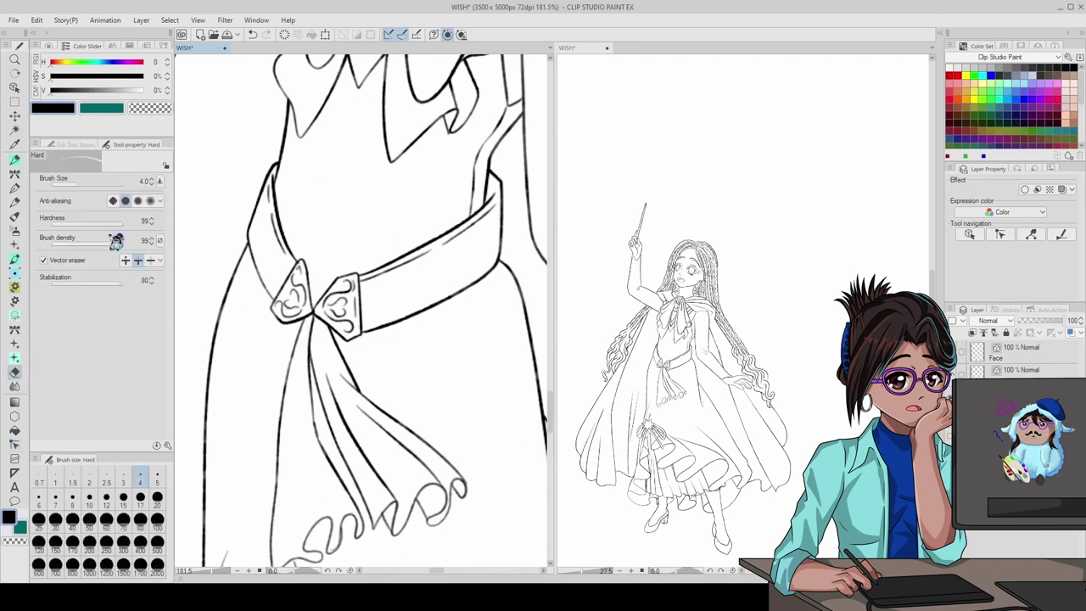
{"action": "key", "text": "e"}
{"action": "key", "text": "p"}
{"action": "left_click", "coordinate": [252, 36]}
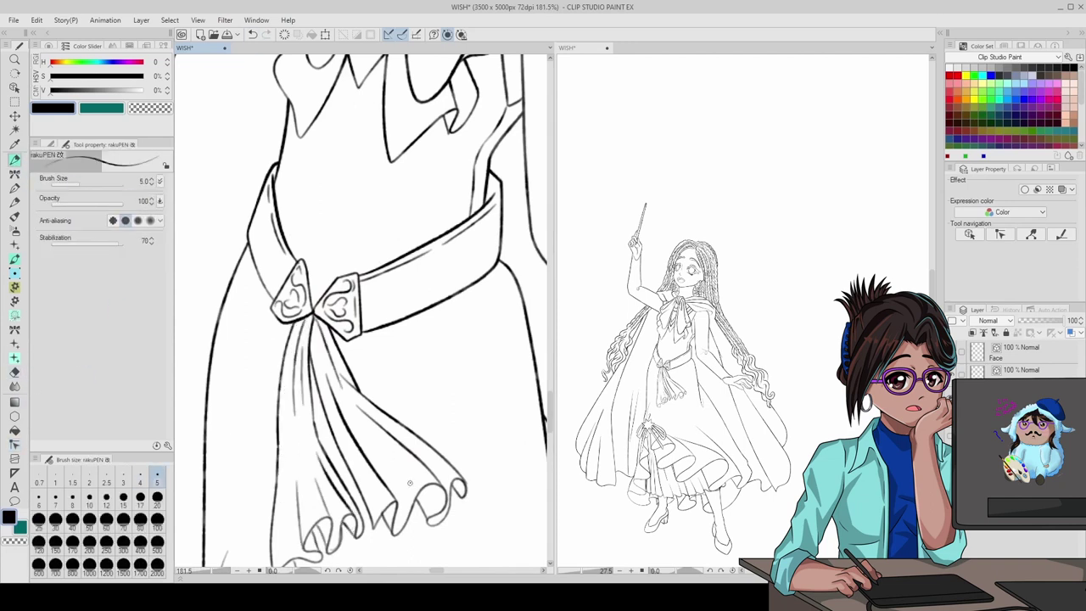
- Draw inner fold lines along the lowered arm's sleeve from elbow to wrist with the rakuPEN at size 5
{"action": "key", "text": "ctrl+0"}
{"action": "scroll", "coordinate": [383, 229], "scroll_direction": "up", "scroll_amount": 6}
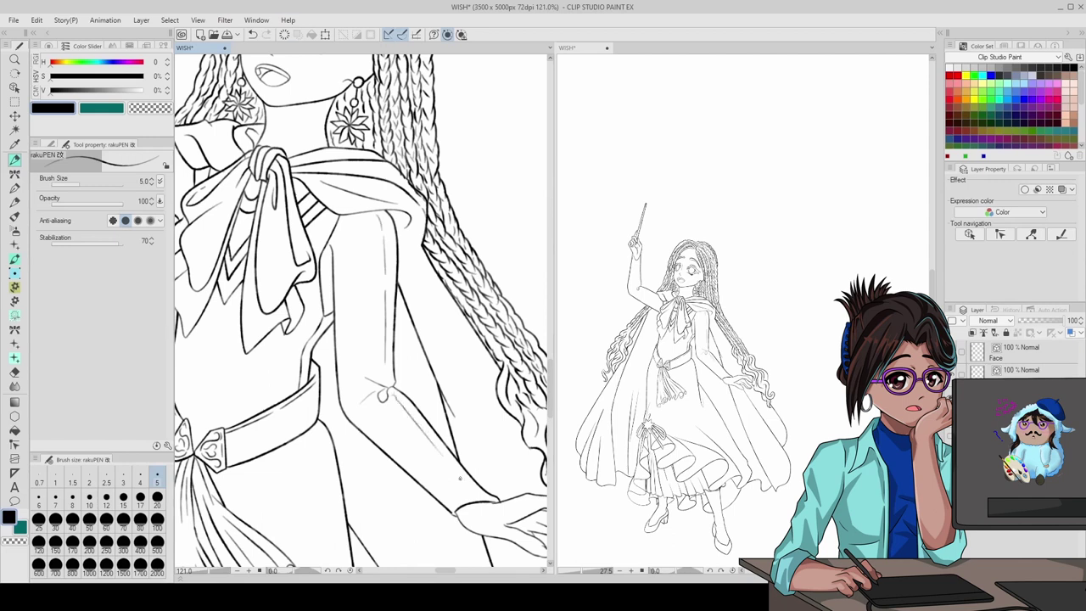
{"action": "left_click_drag", "start_coordinate": [401, 402], "coordinate": [468, 484]}
{"action": "key", "text": "ctrl+0"}
{"action": "scroll", "coordinate": [365, 195], "scroll_direction": "up", "scroll_amount": 4}
{"action": "key", "text": "ctrl+0"}
{"action": "scroll", "coordinate": [401, 407], "scroll_direction": "up", "scroll_amount": 8}
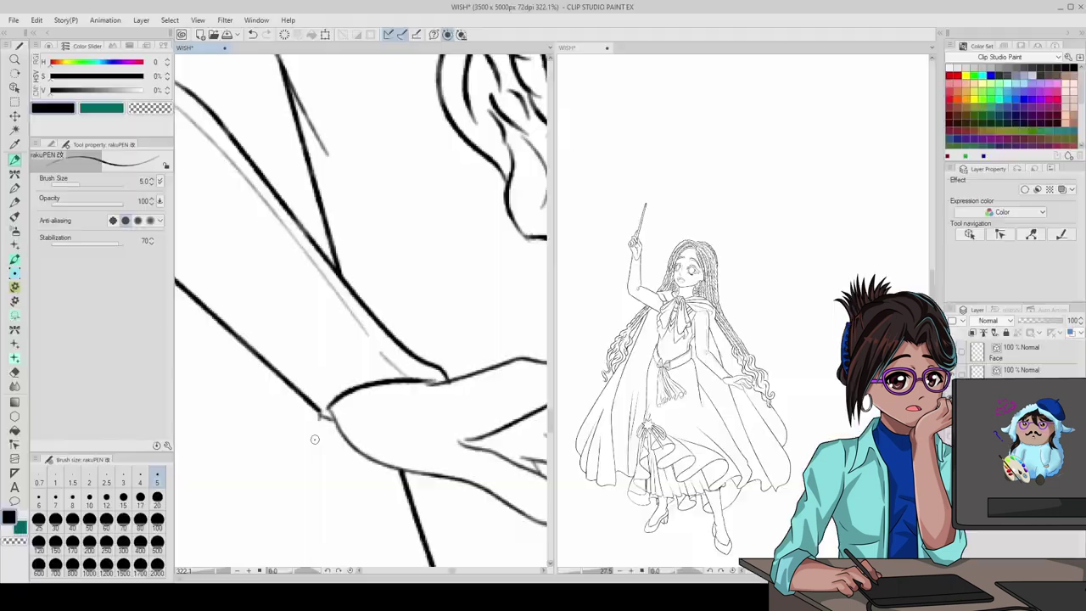
- Draw a wavy ruffled cuff around the lowered wrist and erase the hand and sleeve lines it covers
{"action": "mouse_move", "coordinate": [315, 438]}
{"action": "left_mouse_down"}
{"action": "mouse_move", "coordinate": [444, 488]}
{"action": "mouse_move", "coordinate": [478, 426]}
{"action": "left_mouse_up"}
{"action": "key", "text": "ctrl+z"}
{"action": "mouse_move", "coordinate": [325, 414]}
{"action": "left_mouse_down"}
{"action": "mouse_move", "coordinate": [373, 450]}
{"action": "mouse_move", "coordinate": [426, 438]}
{"action": "mouse_move", "coordinate": [477, 387]}
{"action": "left_mouse_up"}
{"action": "key", "text": "ctrl+minus"}
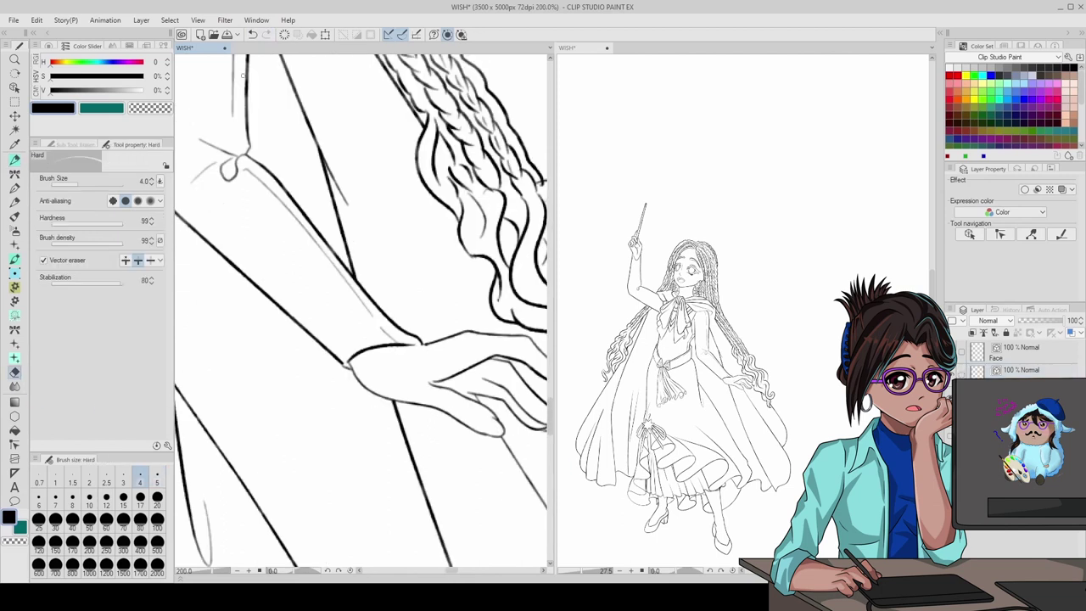
{"action": "left_click", "coordinate": [15, 444]}
{"action": "left_click", "coordinate": [73, 201]}
{"action": "key", "text": "p"}
{"action": "left_click_drag", "start_coordinate": [346, 380], "coordinate": [361, 417]}
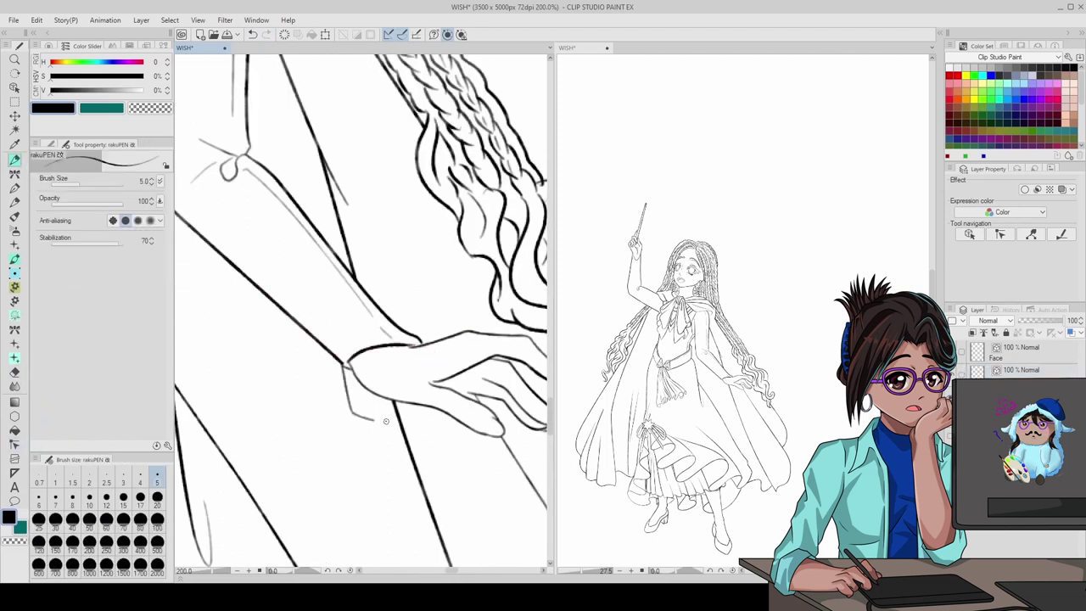
{"action": "key", "text": "e"}
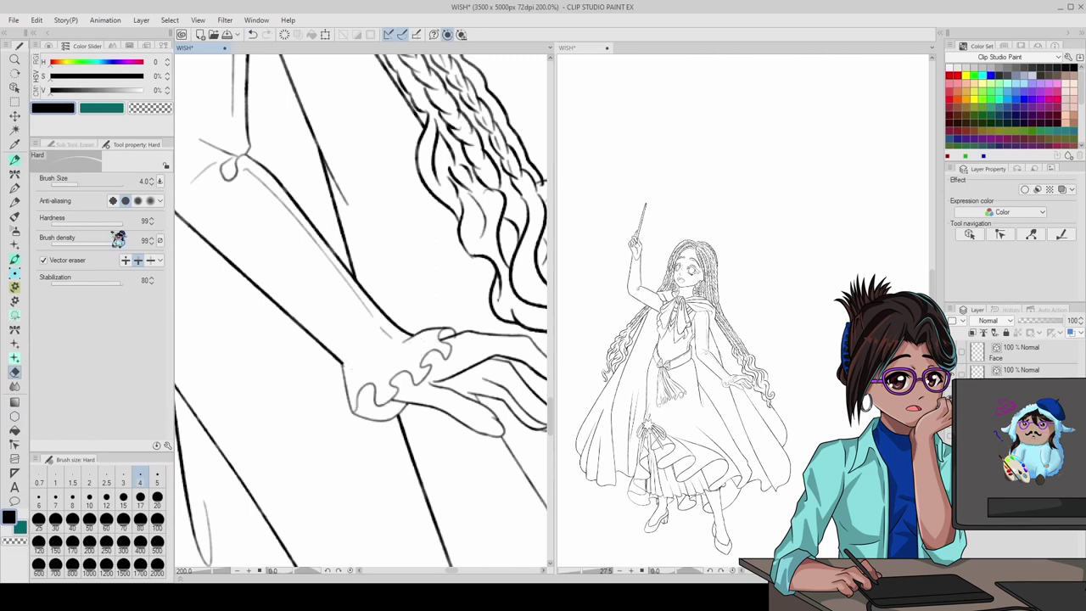
- Remove excess control points at the sleeve's lower corner and redraw the cuff seam across the lowered wrist
{"action": "key", "text": "y"}
{"action": "scroll", "coordinate": [361, 417], "scroll_direction": "up", "scroll_amount": 5}
{"action": "scroll", "coordinate": [362, 417], "scroll_direction": "down", "scroll_amount": 3}
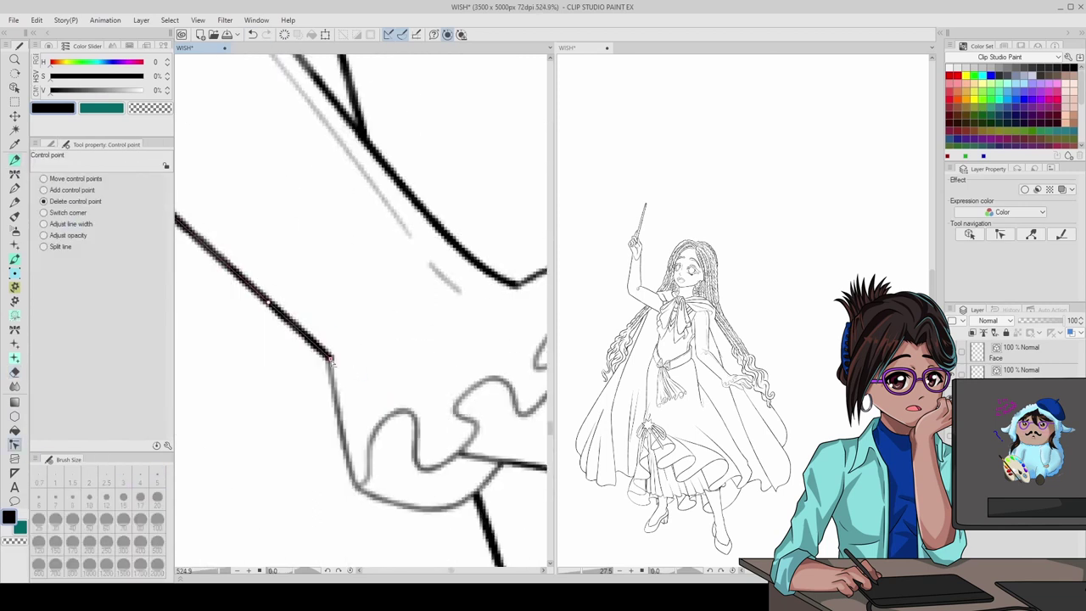
{"action": "scroll", "coordinate": [269, 302], "scroll_direction": "down", "scroll_amount": 4}
{"action": "key", "text": "p"}
{"action": "left_click_drag", "start_coordinate": [344, 357], "coordinate": [406, 336]}
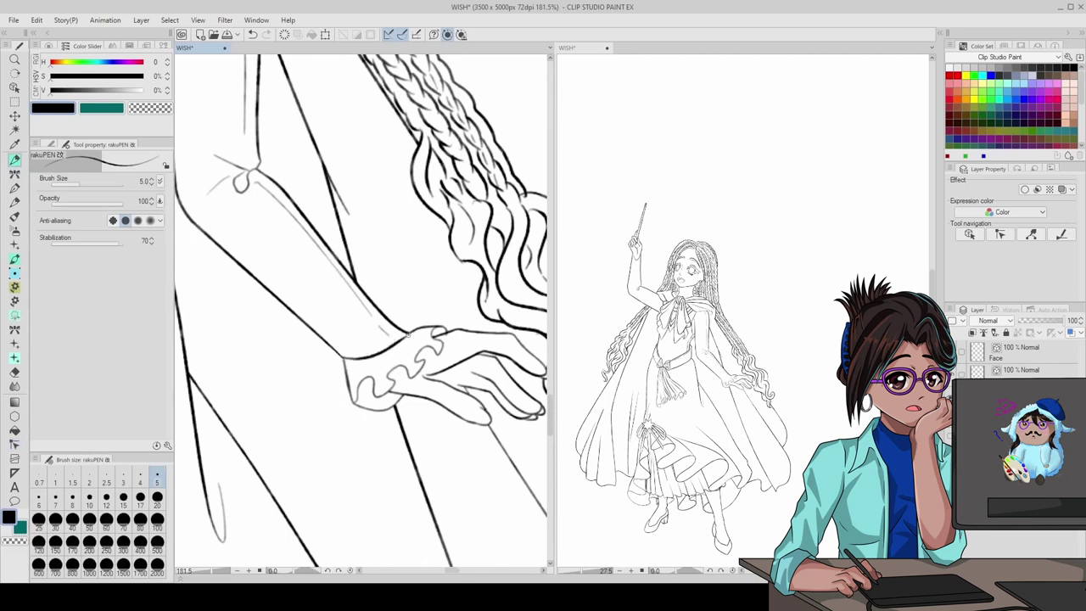
- Add a narrow band and fold lines to the lowered wrist's ruffle, and save the drawing
{"action": "scroll", "coordinate": [333, 354], "scroll_direction": "up", "scroll_amount": 5}
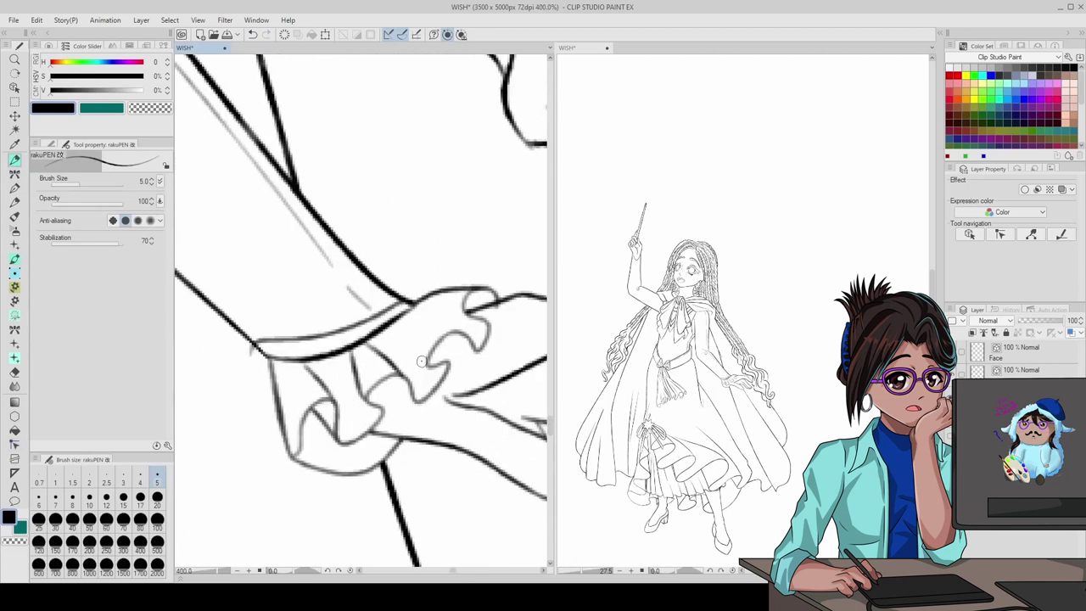
{"action": "scroll", "coordinate": [382, 340], "scroll_direction": "down", "scroll_amount": 8}
{"action": "key", "text": "ctrl+s"}
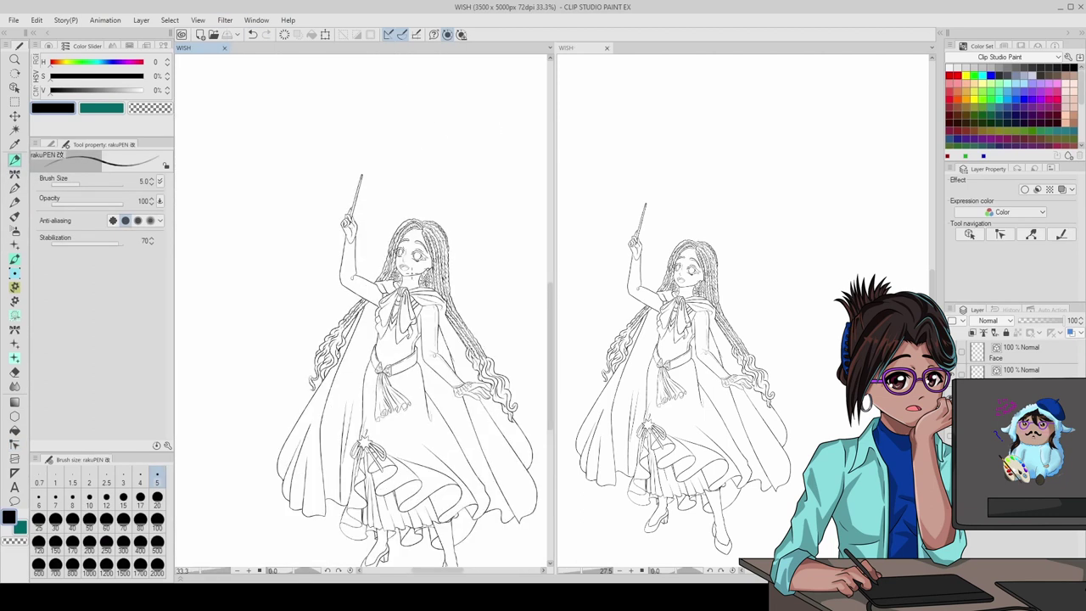
- Draw a ruffled cuff around the raised wrist below the wand hand and erase the arm lines it overlaps
{"action": "scroll", "coordinate": [256, 192], "scroll_direction": "up", "scroll_amount": 6}
{"action": "left_click_drag", "start_coordinate": [355, 251], "coordinate": [372, 264]}
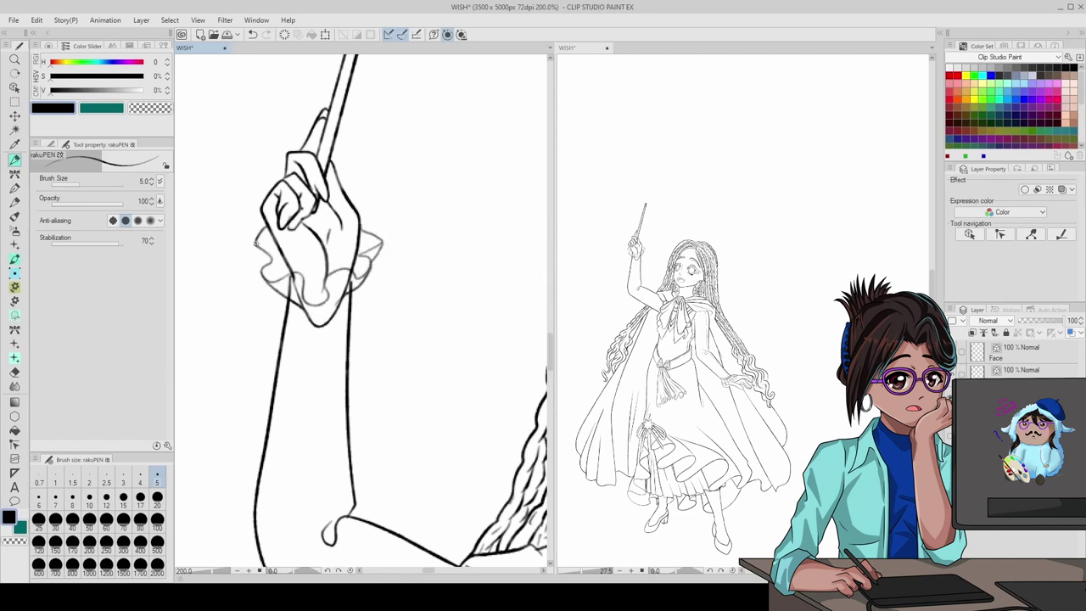
{"action": "key", "text": "e"}
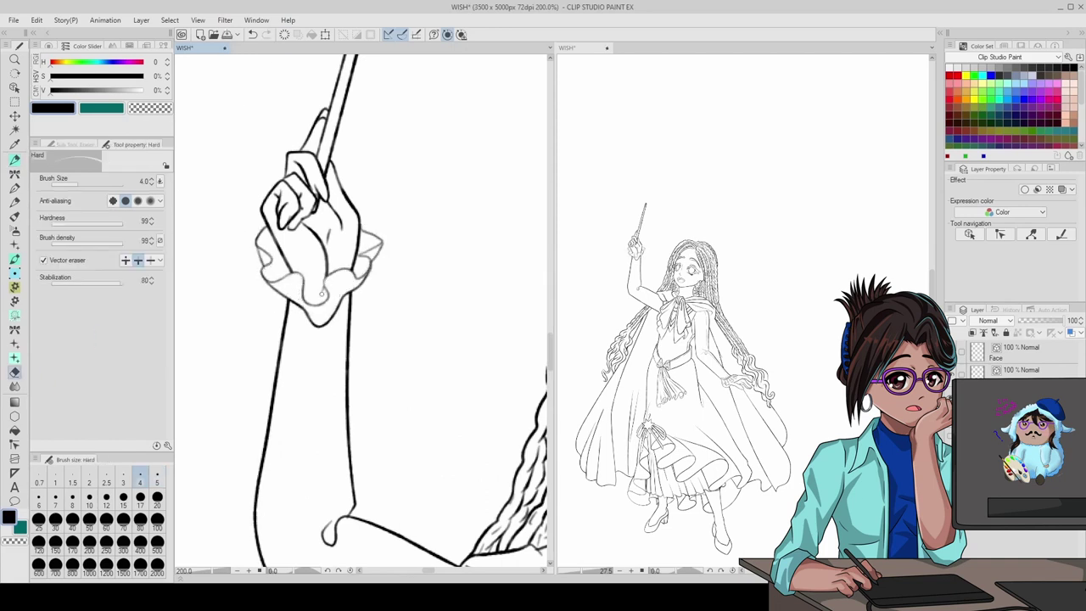
{"action": "key", "text": "p"}
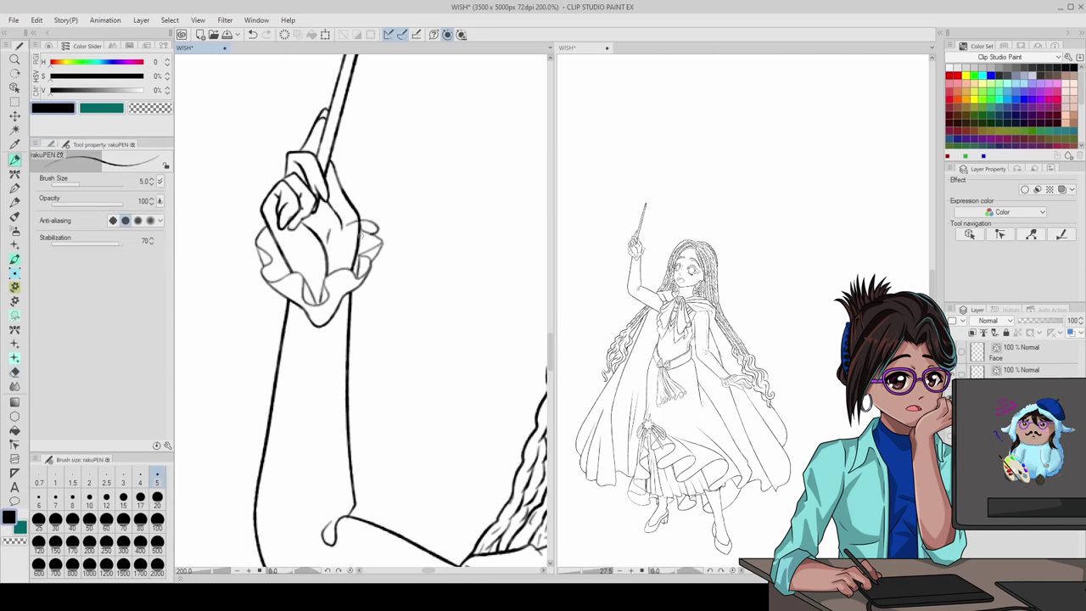
{"action": "key", "text": "e"}
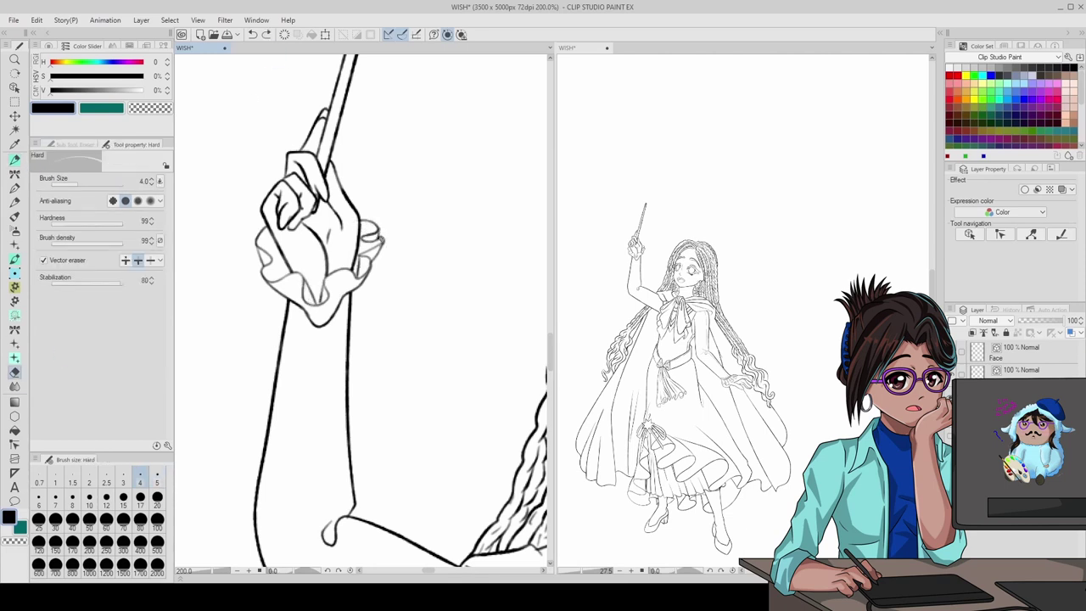
- Add inner folds and underside curves to the raised wrist's ruffled cuff with the rakuPEN at size 5
{"action": "key", "text": "p"}
{"action": "scroll", "coordinate": [258, 247], "scroll_direction": "up", "scroll_amount": 4}
{"action": "left_click_drag", "start_coordinate": [482, 285], "coordinate": [409, 383]}
{"action": "key", "text": "e"}
{"action": "key", "text": "p"}
{"action": "left_click_drag", "start_coordinate": [457, 311], "coordinate": [415, 366]}
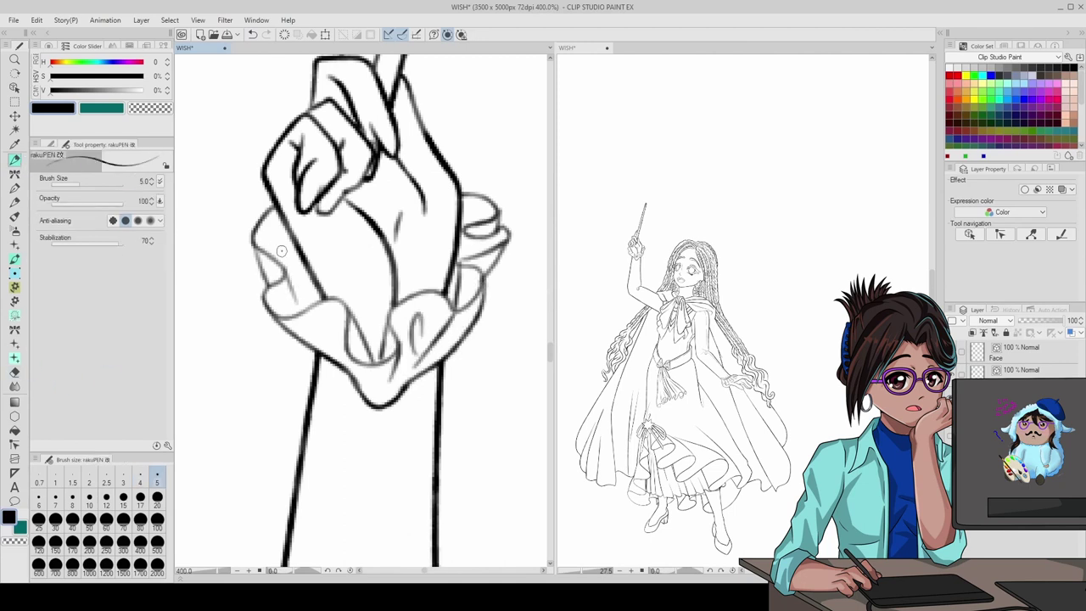
- Select the layer below Face, touch up the lowered sleeve's lines with the Hard eraser, and save the drawing
{"action": "scroll", "coordinate": [275, 239], "scroll_direction": "down", "scroll_amount": 5}
{"action": "scroll", "coordinate": [356, 255], "scroll_direction": "up", "scroll_amount": 2}
{"action": "left_click", "coordinate": [1018, 370]}
{"action": "scroll", "coordinate": [420, 408], "scroll_direction": "up", "scroll_amount": 2}
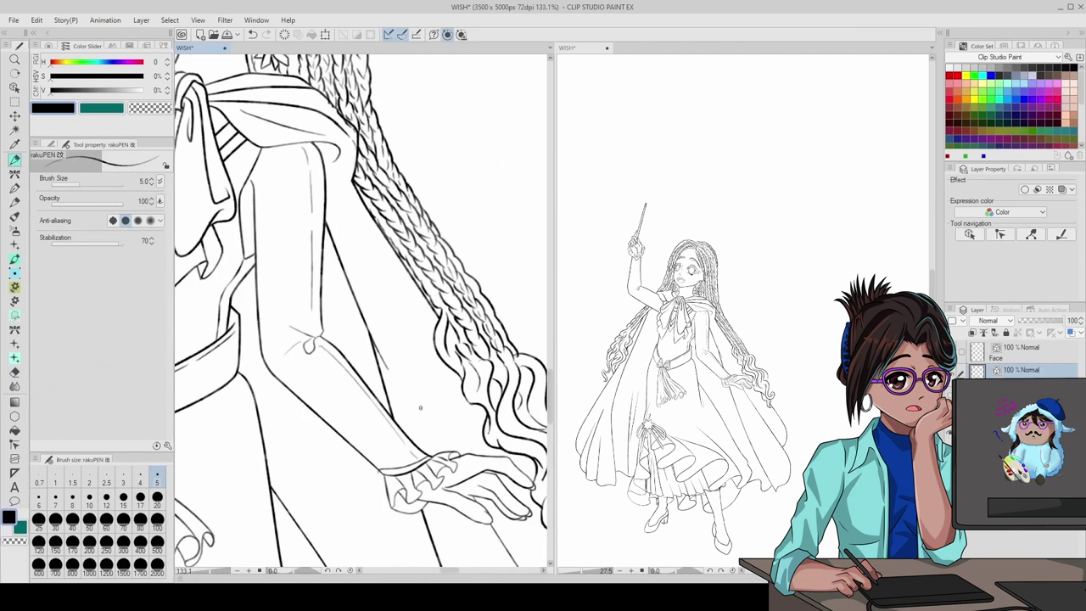
{"action": "scroll", "coordinate": [419, 408], "scroll_direction": "up", "scroll_amount": 1}
{"action": "key", "text": "e"}
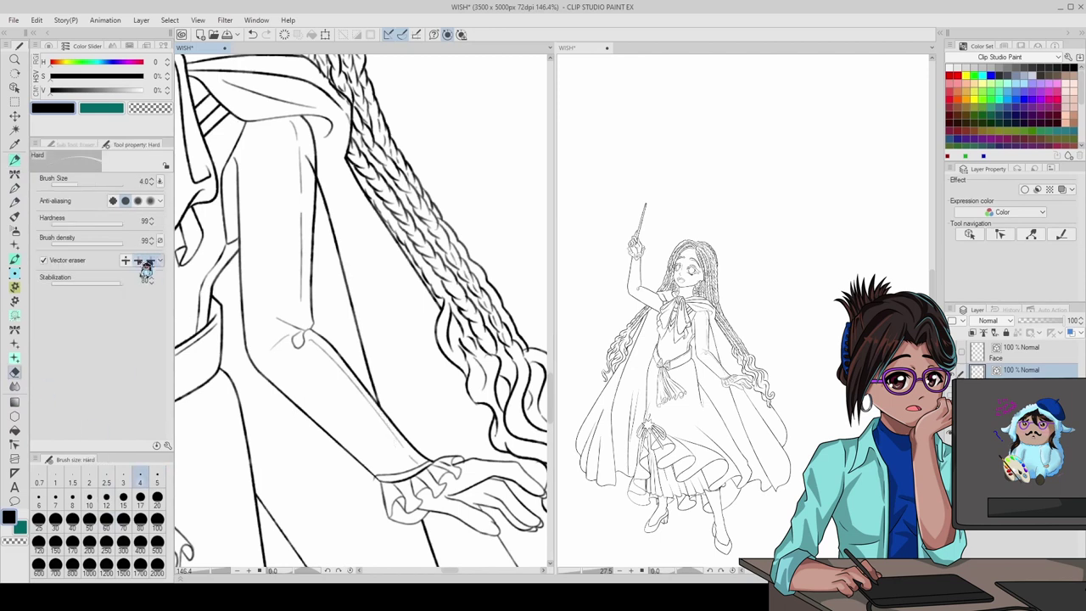
{"action": "scroll", "coordinate": [457, 185], "scroll_direction": "down", "scroll_amount": 8}
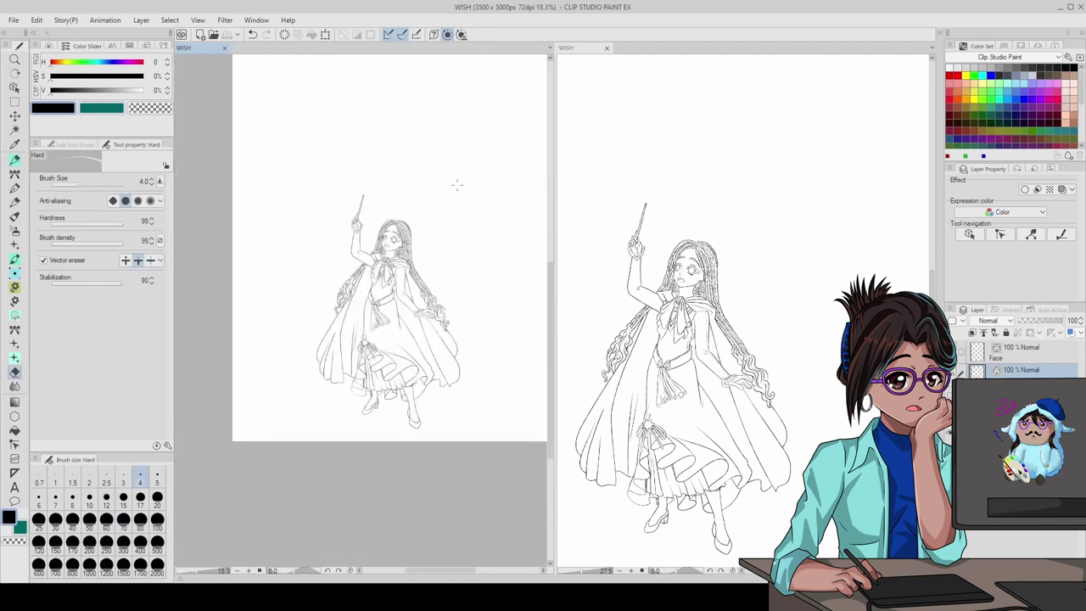
- Draw extra strand segments along the braid framing the face, down to the star earring, with the rakuPEN at size 5
{"action": "scroll", "coordinate": [391, 221], "scroll_direction": "up", "scroll_amount": 9}
{"action": "scroll", "coordinate": [410, 300], "scroll_direction": "up", "scroll_amount": 2}
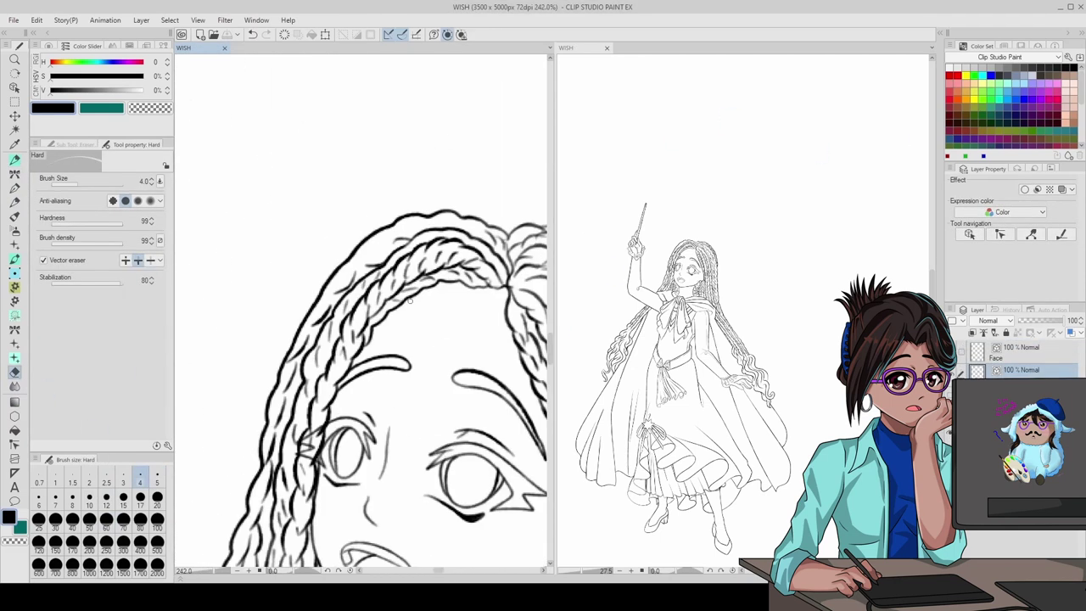
{"action": "key", "text": "p"}
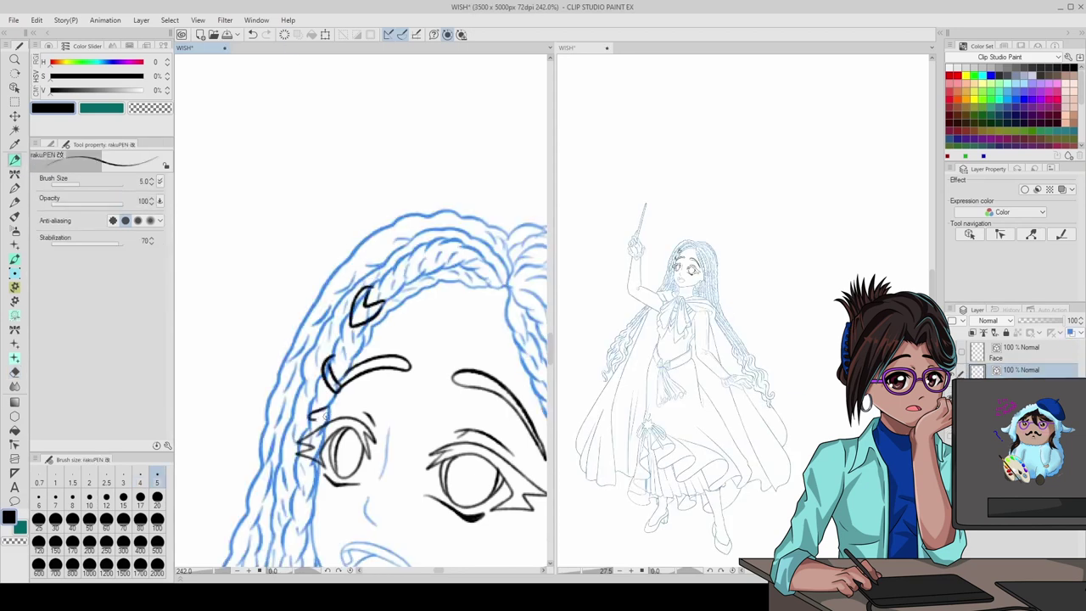
{"action": "scroll", "coordinate": [317, 420], "scroll_direction": "down", "scroll_amount": 1}
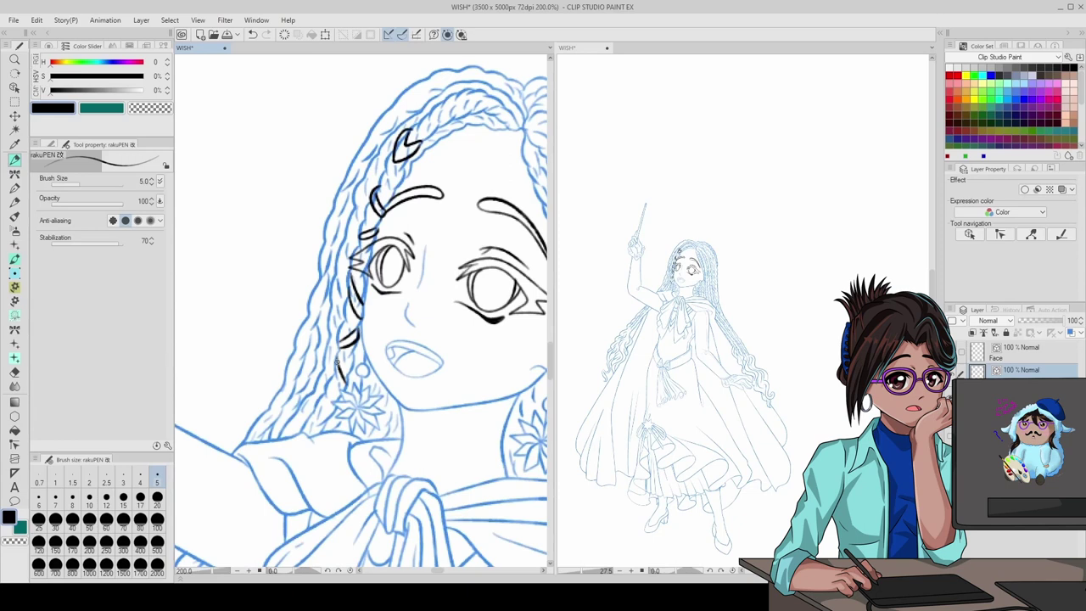
{"action": "scroll", "coordinate": [236, 88], "scroll_direction": "down", "scroll_amount": 6}
{"action": "scroll", "coordinate": [304, 216], "scroll_direction": "up", "scroll_amount": 10}
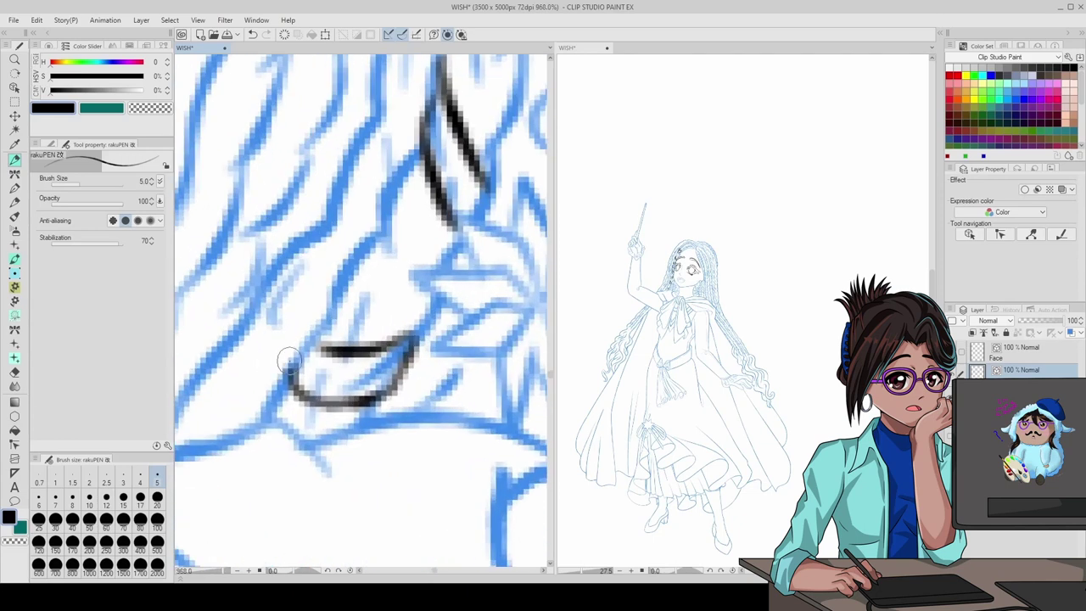
{"action": "key", "text": "e"}
{"action": "scroll", "coordinate": [304, 217], "scroll_direction": "down", "scroll_amount": 8}
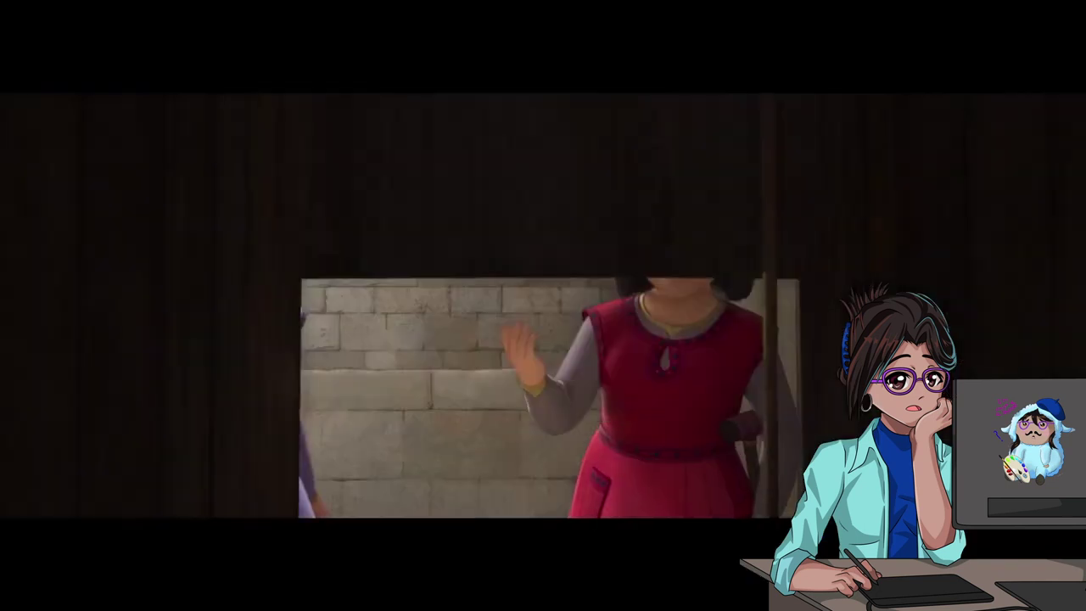
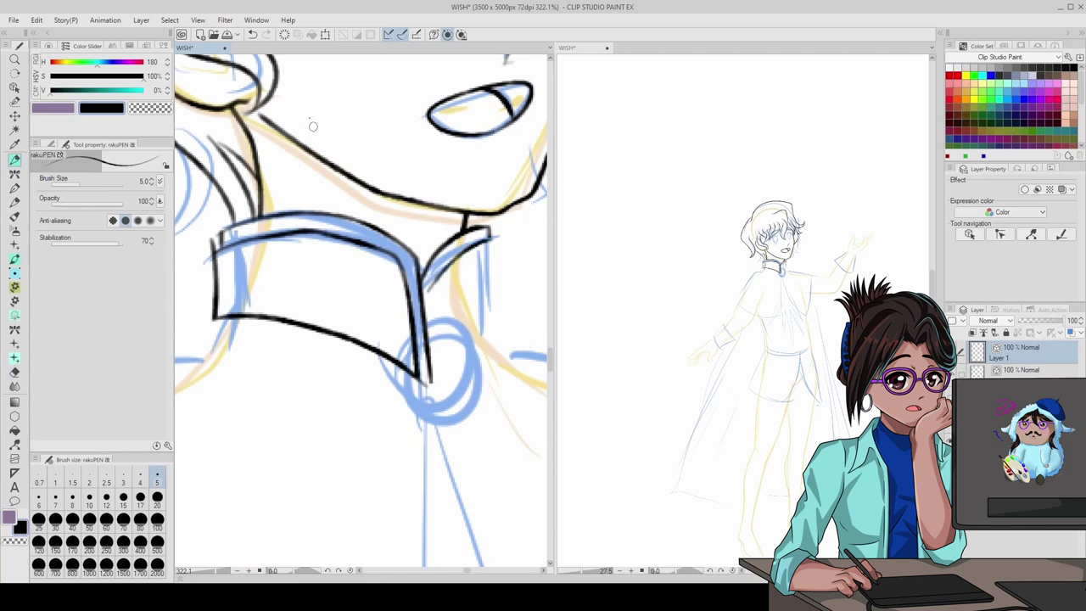
- Draw the outer edge of the boy's short collar flap and redraw the collar's front edge with the rakuPEN
{"action": "key", "text": "ctrl+z"}
{"action": "left_click_drag", "start_coordinate": [436, 384], "coordinate": [493, 236]}
{"action": "key", "text": "ctrl+z"}
{"action": "left_click_drag", "start_coordinate": [431, 364], "coordinate": [486, 237]}
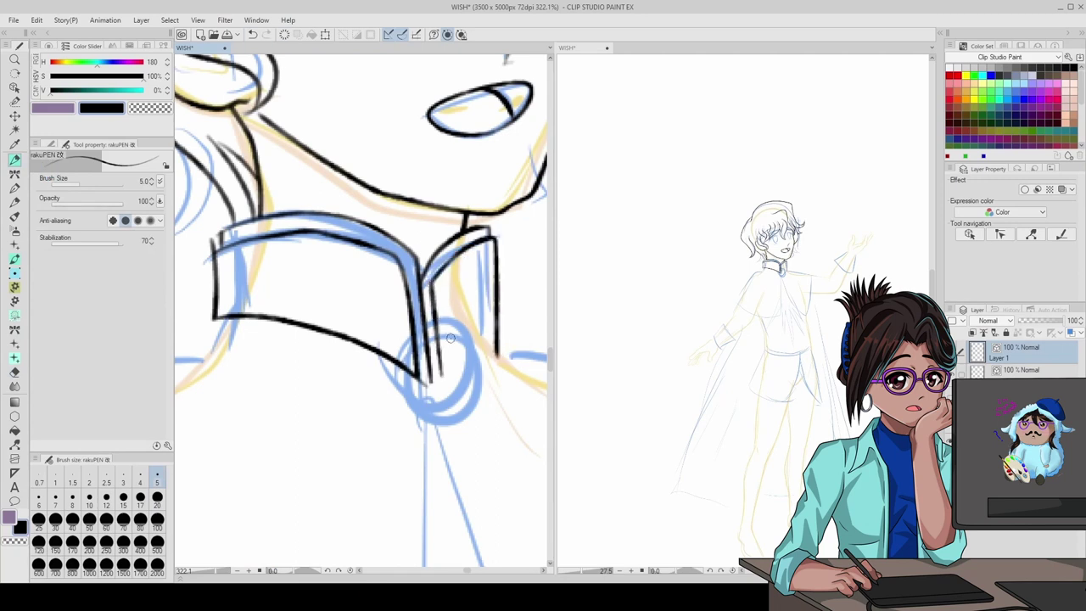
{"action": "key", "text": "ctrl+z"}
{"action": "left_click_drag", "start_coordinate": [432, 459], "coordinate": [407, 246]}
{"action": "key", "text": "ctrl+z"}
{"action": "left_click_drag", "start_coordinate": [421, 480], "coordinate": [406, 254]}
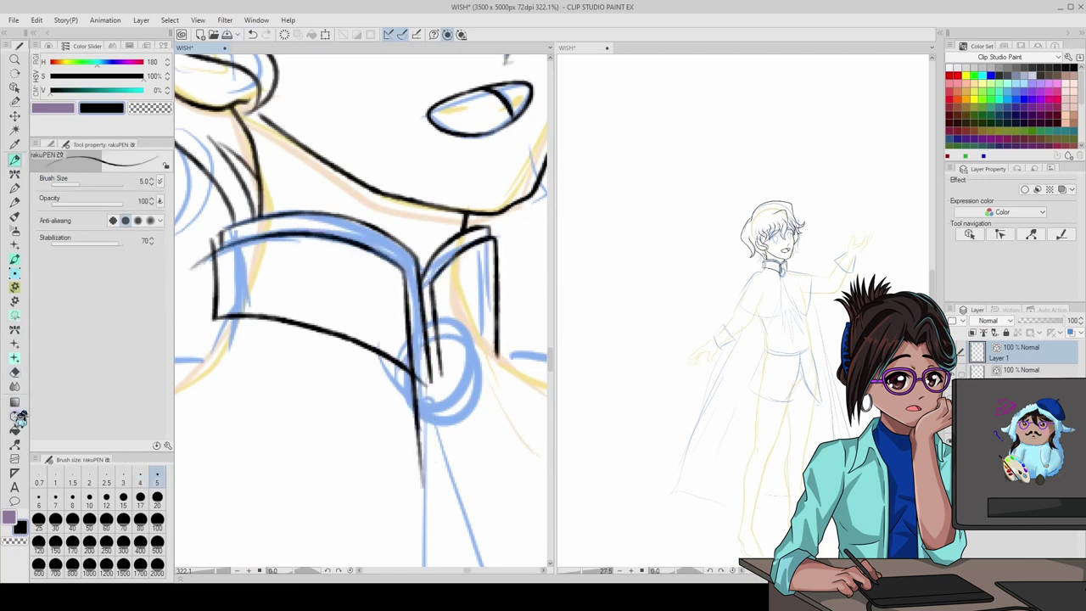
- Finish the collar by trimming overshooting lines and closing the short flap's bottom edge, and rename the layer Star
{"action": "left_click", "coordinate": [14, 371]}
{"action": "scroll", "coordinate": [369, 341], "scroll_direction": "down", "scroll_amount": 1}
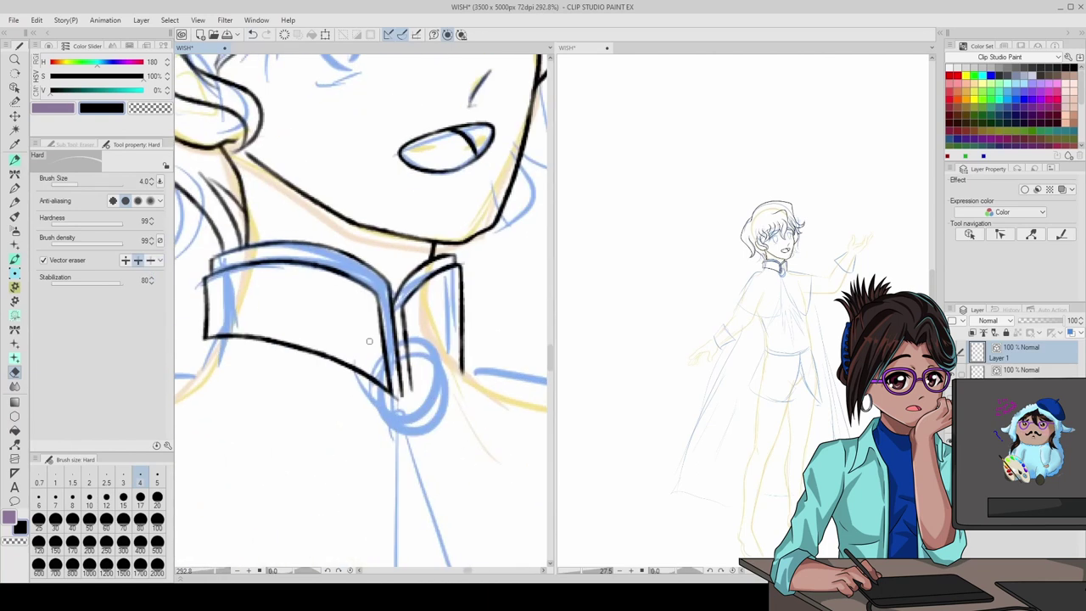
{"action": "key", "text": "p"}
{"action": "left_click_drag", "start_coordinate": [414, 388], "coordinate": [403, 404]}
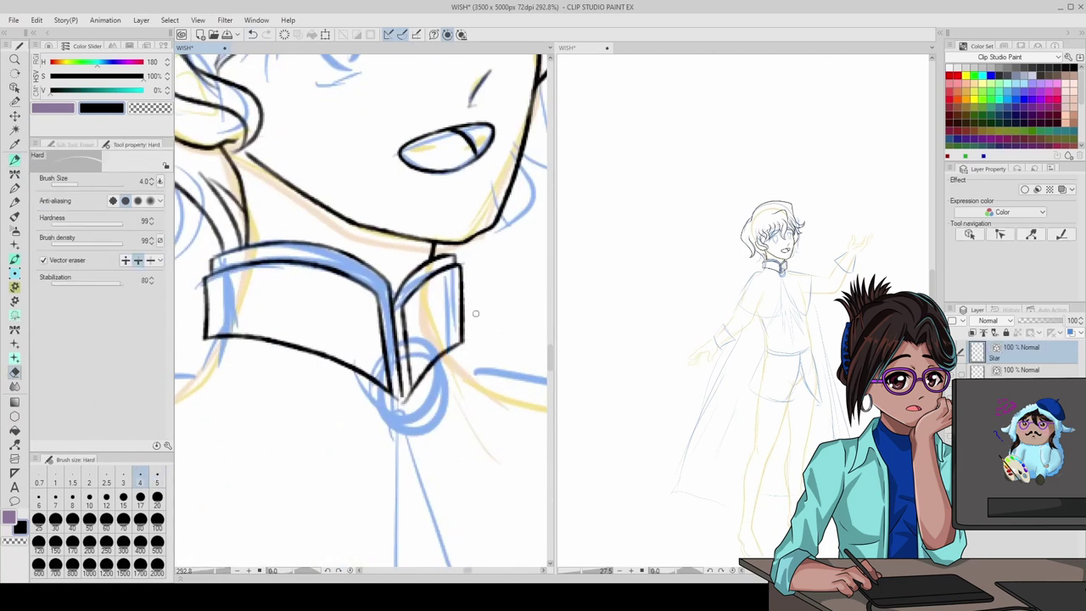
- Place a 7-line symmetrical ruler on a new layer below the collar and draw a seven-pointed star around its centre
{"action": "mouse_move", "coordinate": [365, 448]}
{"action": "left_mouse_down"}
{"action": "mouse_move", "coordinate": [310, 439]}
{"action": "mouse_move", "coordinate": [297, 407]}
{"action": "left_mouse_up"}
{"action": "key", "text": "ctrl+z"}
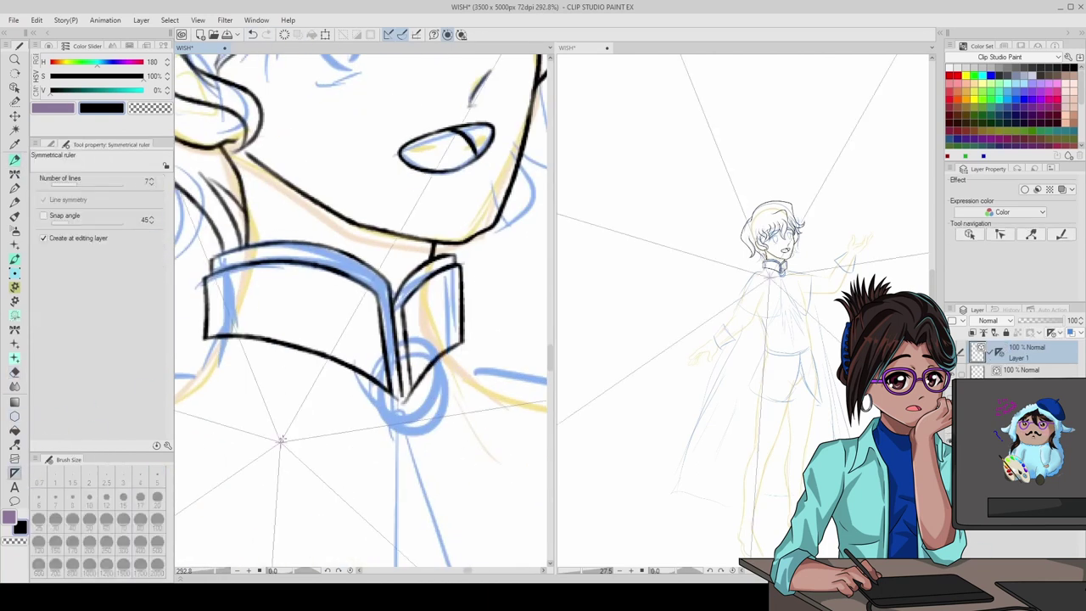
{"action": "key", "text": "p"}
{"action": "mouse_move", "coordinate": [254, 373]}
{"action": "left_mouse_down"}
{"action": "mouse_move", "coordinate": [294, 395]}
{"action": "mouse_move", "coordinate": [255, 424]}
{"action": "mouse_move", "coordinate": [246, 365]}
{"action": "left_mouse_up"}
{"action": "key", "text": "ctrl+z"}
{"action": "key", "text": "ctrl+z"}
{"action": "key", "text": "ctrl+z"}
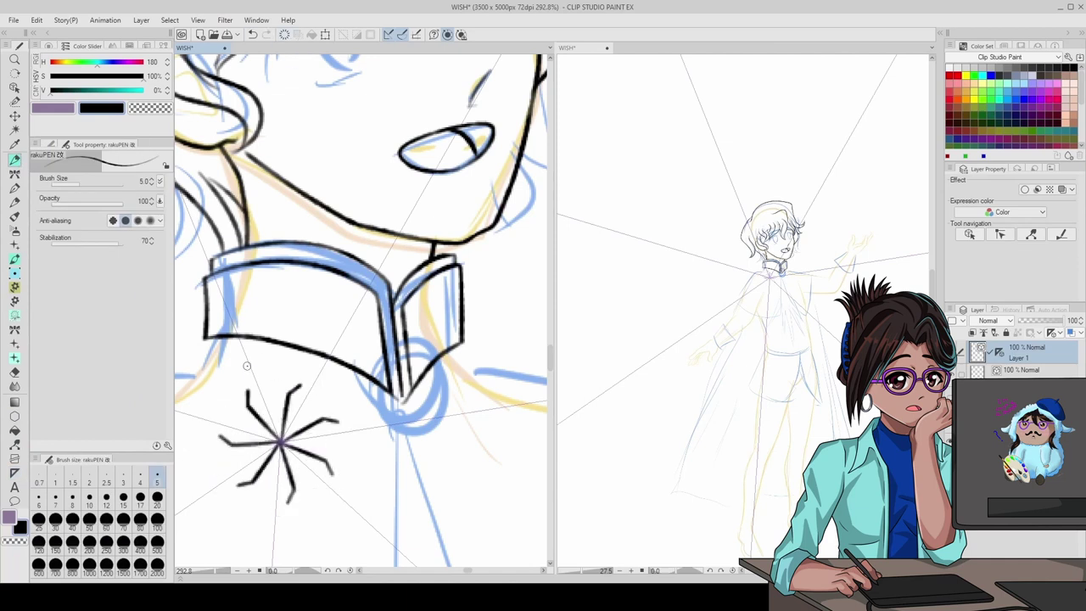
{"action": "key", "text": "ctrl+z"}
{"action": "mouse_move", "coordinate": [280, 439]}
{"action": "left_mouse_down"}
{"action": "mouse_move", "coordinate": [247, 354]}
{"action": "mouse_move", "coordinate": [236, 433]}
{"action": "left_mouse_up"}
- Remove the symmetrical ruler and transform the star so it sits on the sketched clasp at the collar's front
{"action": "key", "text": "ctrl+0"}
{"action": "key", "text": "ctrl+plus"}
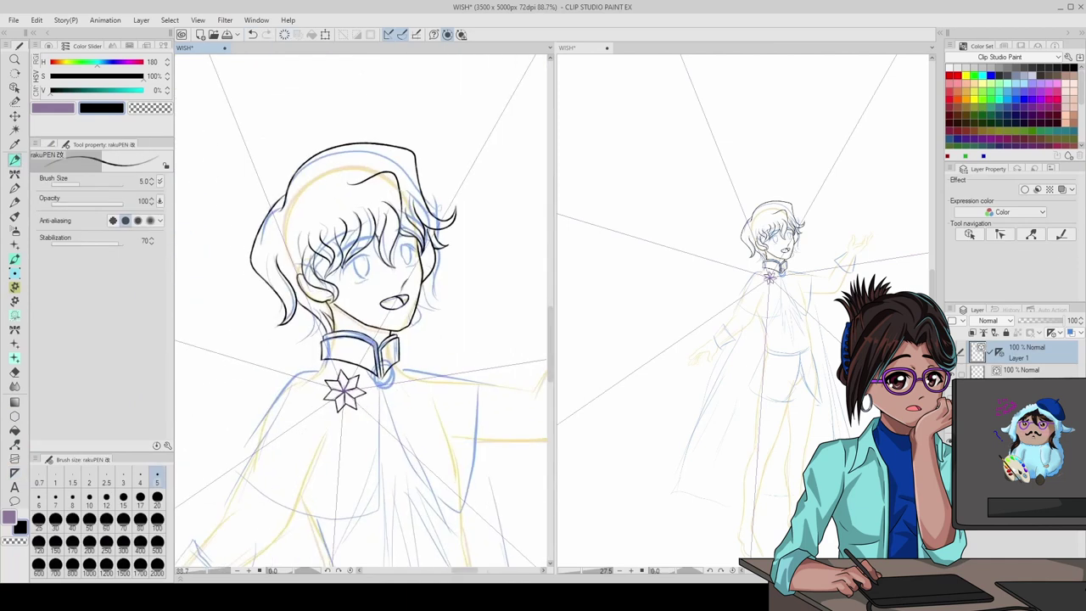
{"action": "key", "text": "ctrl+minus"}
{"action": "key", "text": "ctrl+plus"}
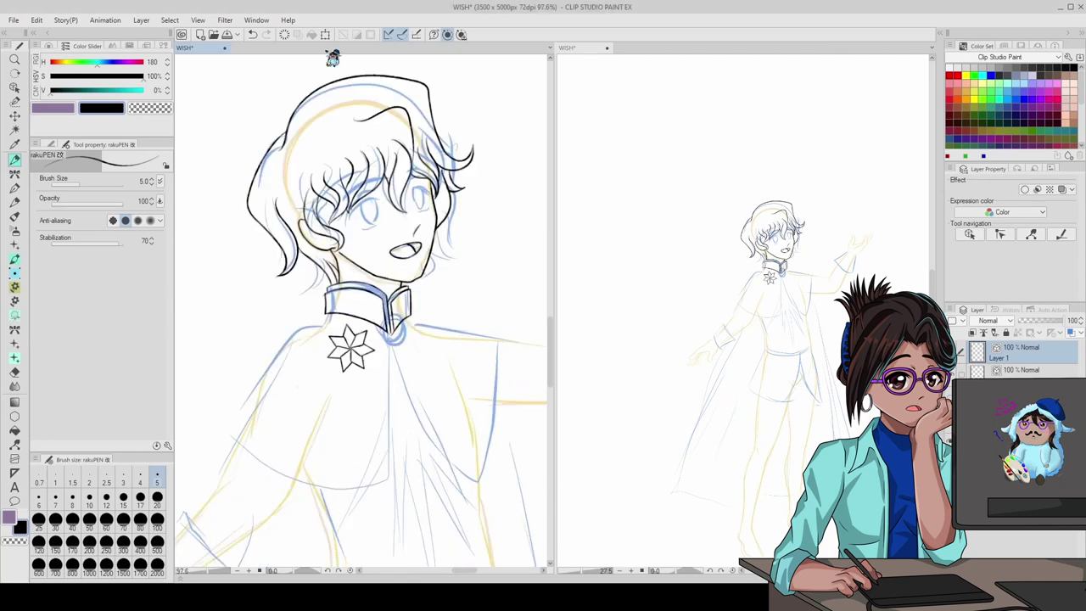
{"action": "key", "text": "ctrl+plus"}
{"action": "key", "text": "ctrl+t"}
{"action": "mouse_move", "coordinate": [398, 339]}
{"action": "left_mouse_down"}
{"action": "mouse_move", "coordinate": [416, 365]}
{"action": "mouse_move", "coordinate": [312, 373]}
{"action": "left_mouse_up"}
{"action": "key", "text": "ctrl+plus"}
{"action": "key", "text": "Return"}
- Erase the leftover construction lines inside the star clasp with the Hard vector eraser, setting its size to 17
{"action": "key", "text": "e"}
{"action": "key", "text": "ctrl+plus"}
{"action": "key", "text": "ctrl+z"}
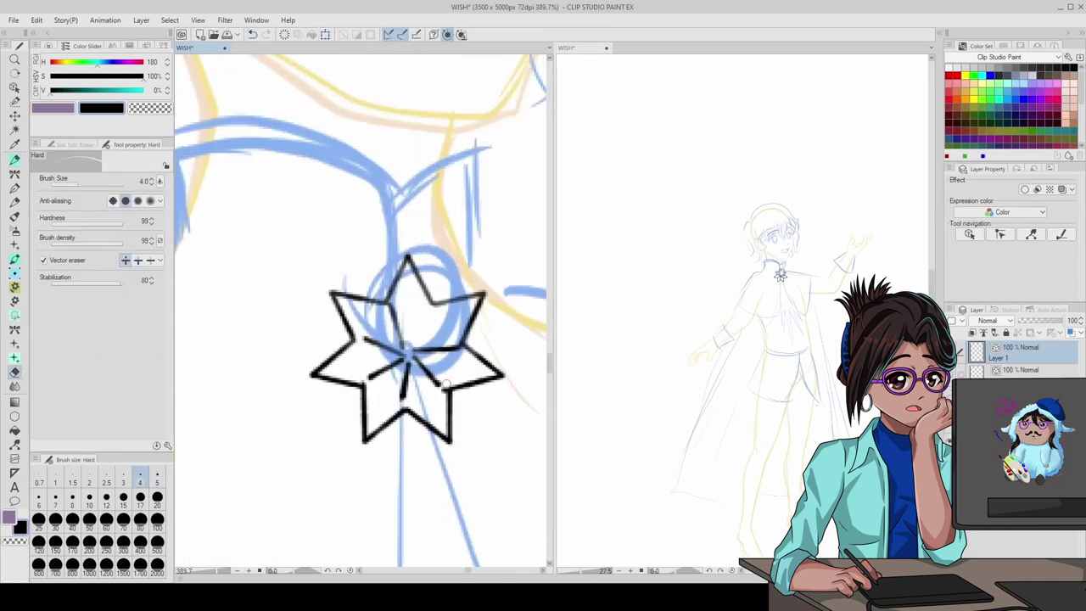
{"action": "left_click", "coordinate": [252, 34]}
{"action": "left_click", "coordinate": [265, 34]}
{"action": "left_click", "coordinate": [252, 34]}
{"action": "left_click", "coordinate": [131, 501]}
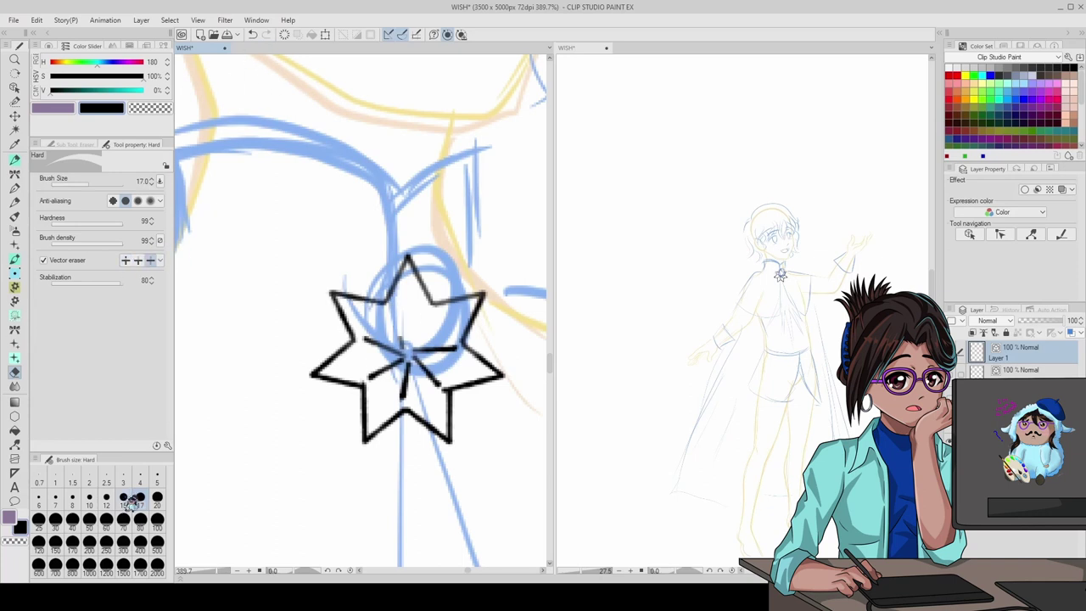
{"action": "key", "text": "ctrl+z"}
- Clean up the star's control points, then free-transform it to 105% width with a -6.3° rotation at the collar's front
{"action": "key", "text": "y"}
{"action": "scroll", "coordinate": [445, 399], "scroll_direction": "down", "scroll_amount": 5}
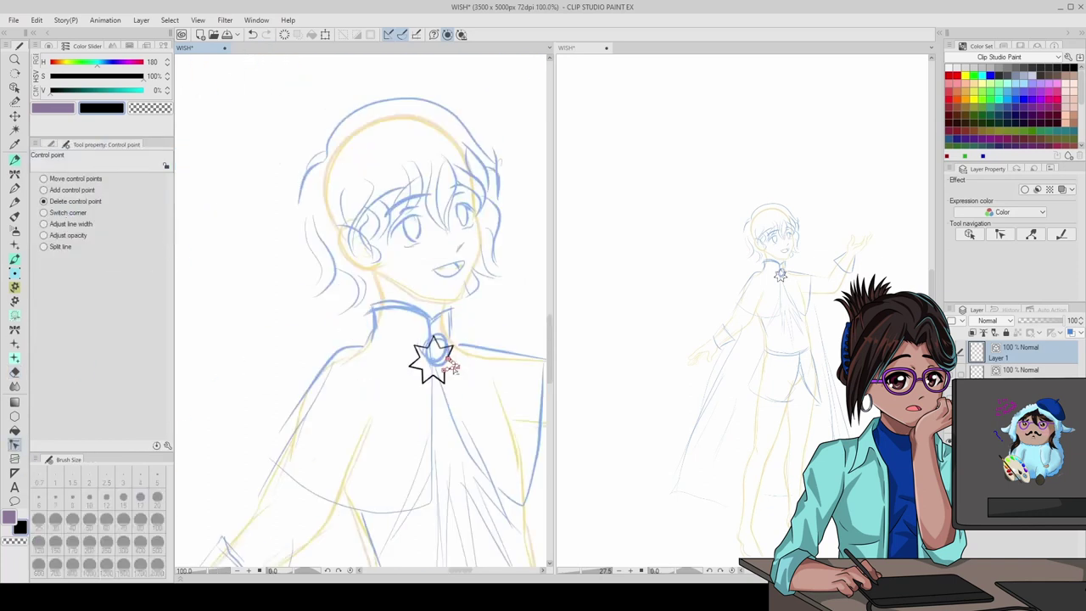
{"action": "scroll", "coordinate": [446, 399], "scroll_direction": "up", "scroll_amount": 7}
{"action": "scroll", "coordinate": [445, 399], "scroll_direction": "down", "scroll_amount": 7}
{"action": "left_click", "coordinate": [996, 352]}
{"action": "key", "text": "ctrl+t"}
{"action": "scroll", "coordinate": [415, 365], "scroll_direction": "up", "scroll_amount": 2}
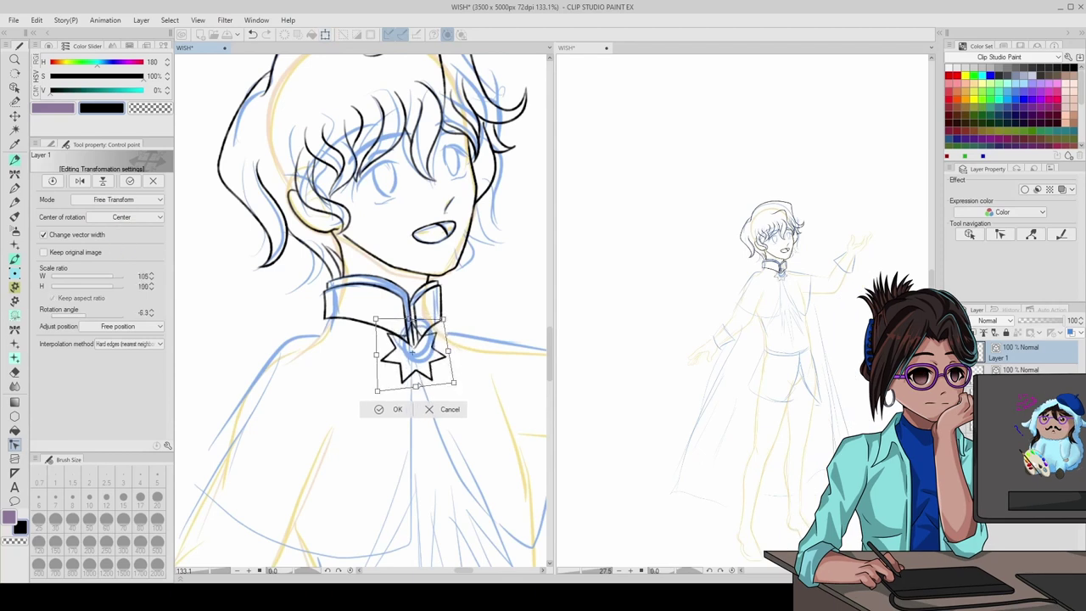
{"action": "key", "text": "Return"}
- Sharpen the star's points and close its outline by deleting surplus control points and switching corners along its edges
{"action": "scroll", "coordinate": [416, 357], "scroll_direction": "up", "scroll_amount": 15}
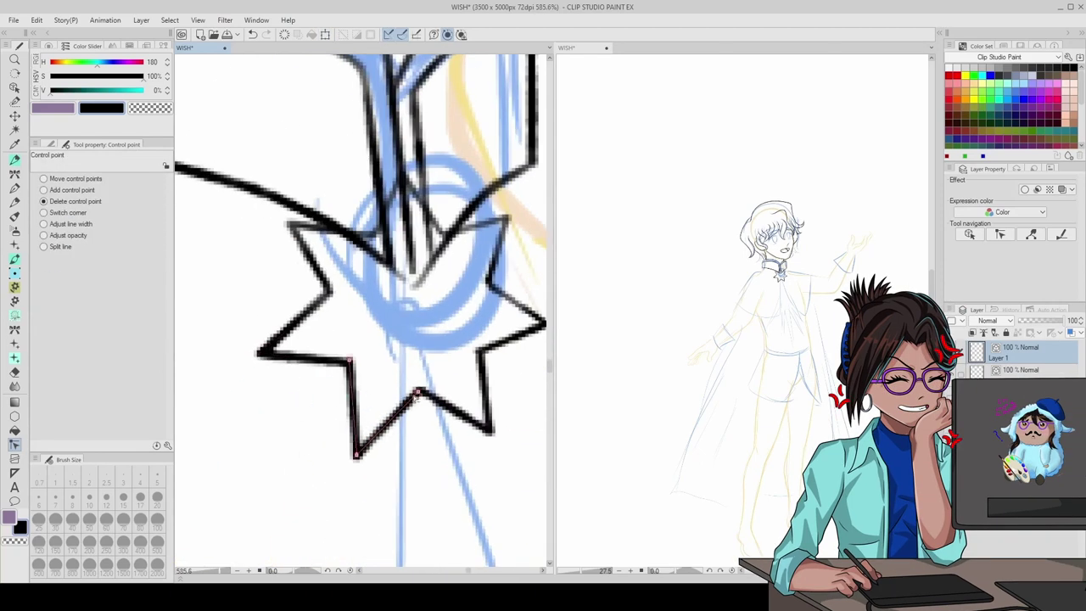
{"action": "scroll", "coordinate": [493, 350], "scroll_direction": "down", "scroll_amount": 4}
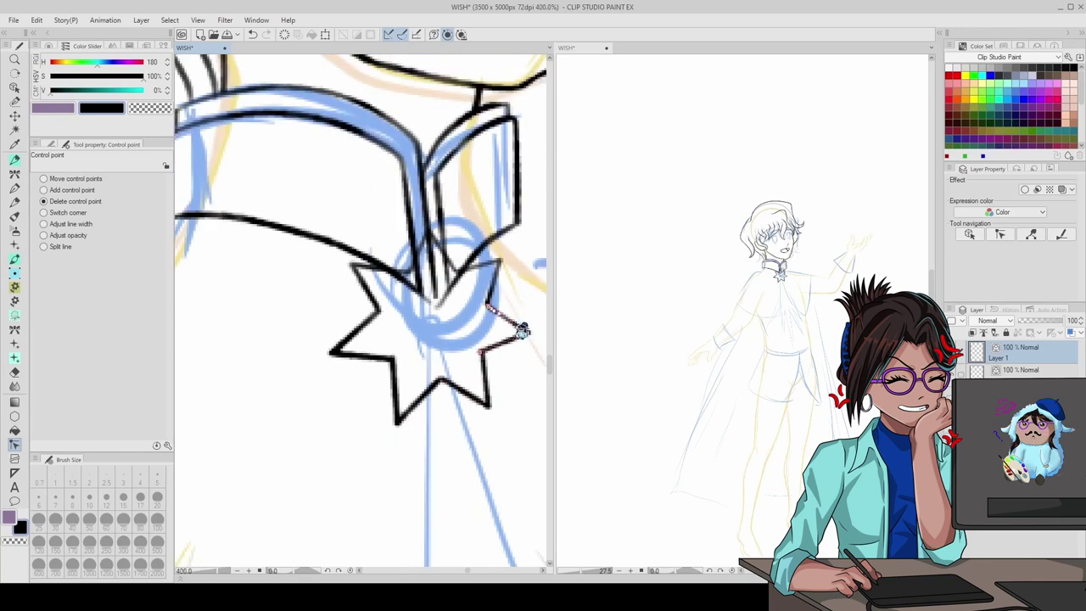
{"action": "scroll", "coordinate": [487, 308], "scroll_direction": "down", "scroll_amount": 5}
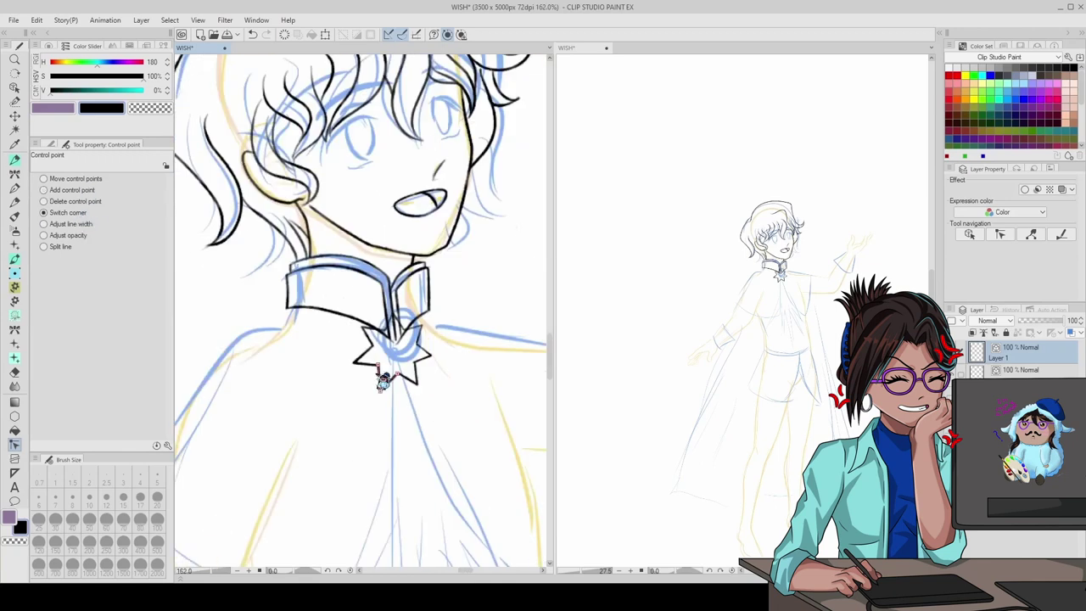
{"action": "scroll", "coordinate": [488, 308], "scroll_direction": "up", "scroll_amount": 6}
{"action": "scroll", "coordinate": [408, 293], "scroll_direction": "up", "scroll_amount": 6}
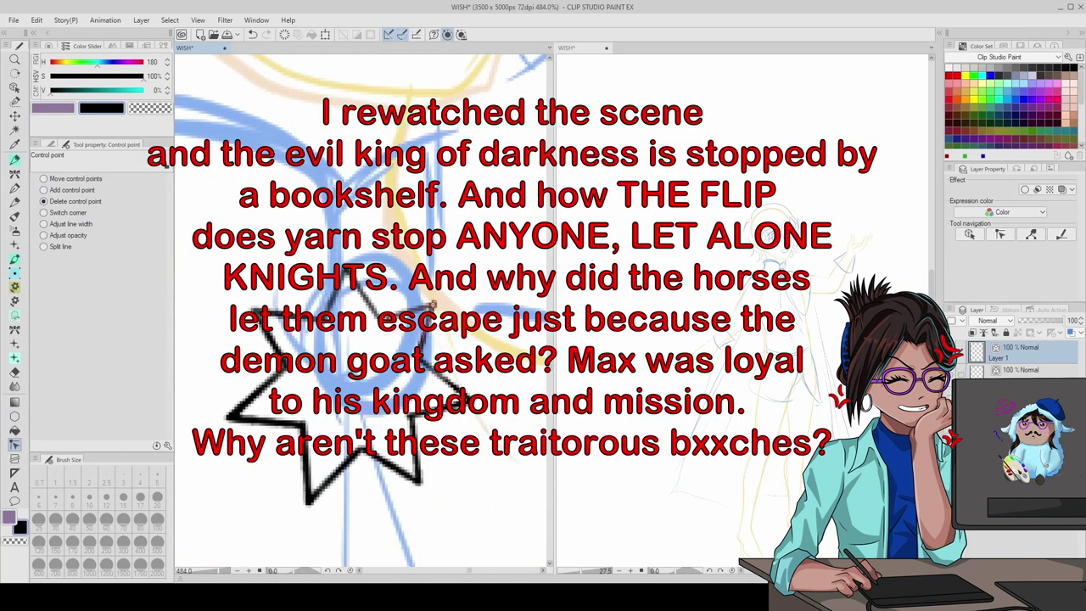
{"action": "scroll", "coordinate": [329, 337], "scroll_direction": "down", "scroll_amount": 3}
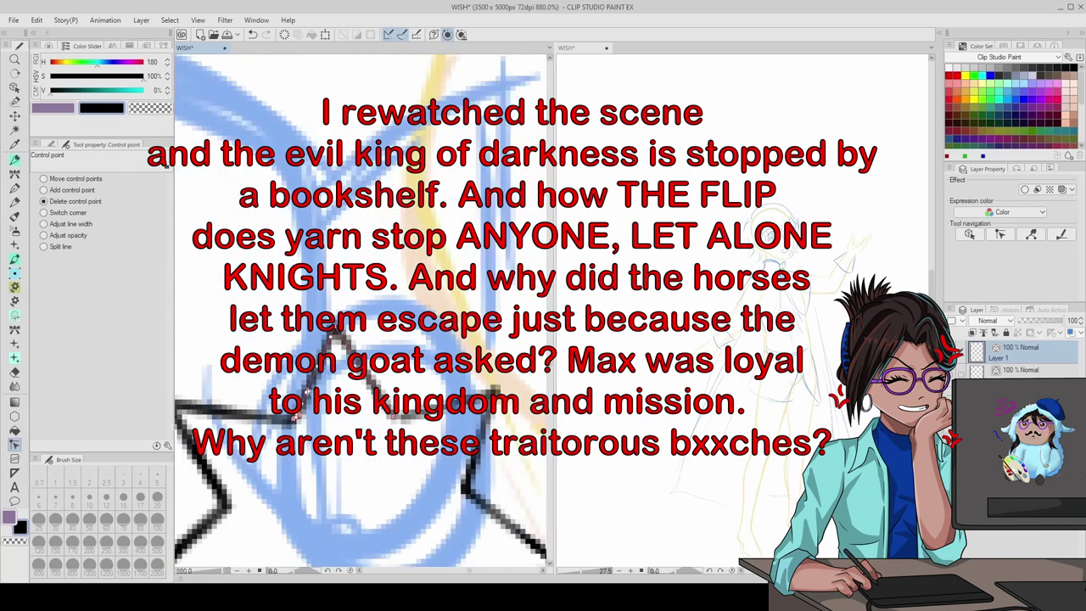
{"action": "scroll", "coordinate": [364, 424], "scroll_direction": "up", "scroll_amount": 5}
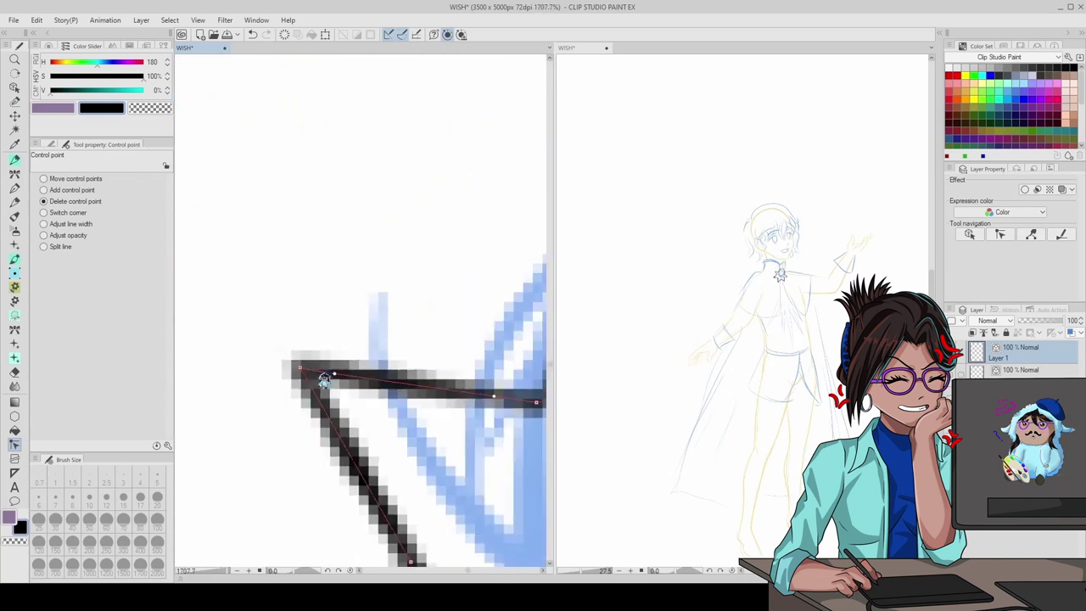
{"action": "scroll", "coordinate": [382, 428], "scroll_direction": "down", "scroll_amount": 6}
{"action": "scroll", "coordinate": [407, 467], "scroll_direction": "up", "scroll_amount": 3}
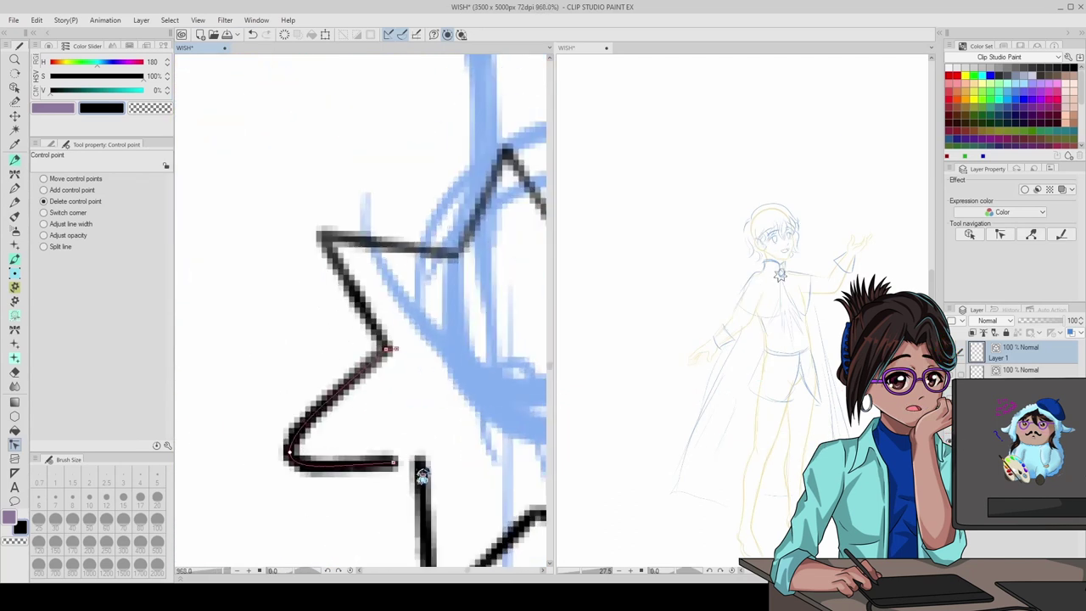
{"action": "scroll", "coordinate": [368, 384], "scroll_direction": "down", "scroll_amount": 4}
{"action": "scroll", "coordinate": [368, 383], "scroll_direction": "up", "scroll_amount": 3}
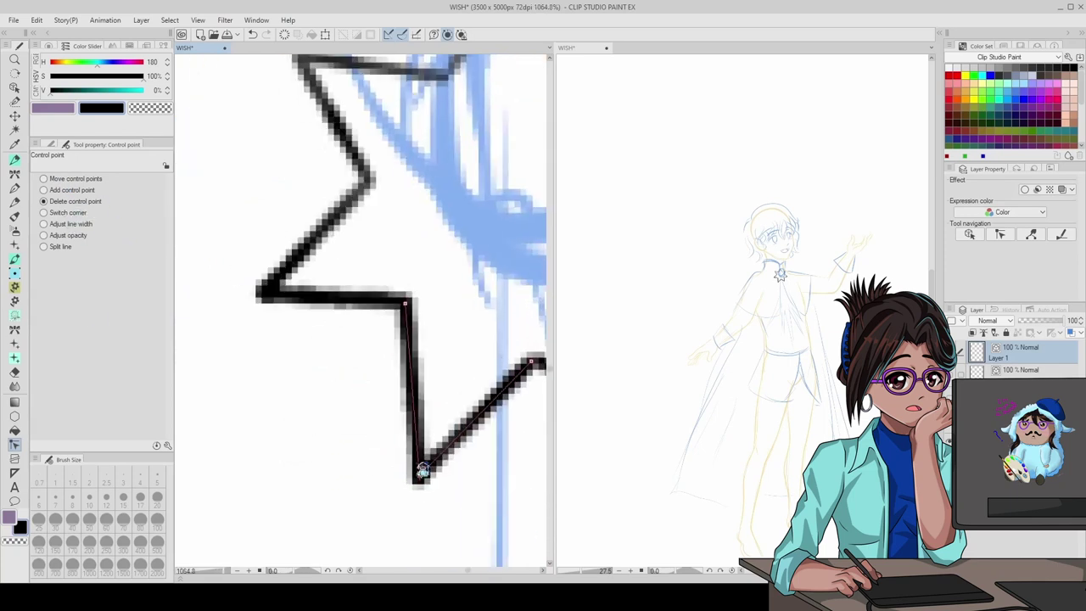
- Settle the star's placement with a transform and erase the collar lines running through the star on the collar's layer
{"action": "scroll", "coordinate": [365, 357], "scroll_direction": "down", "scroll_amount": 6}
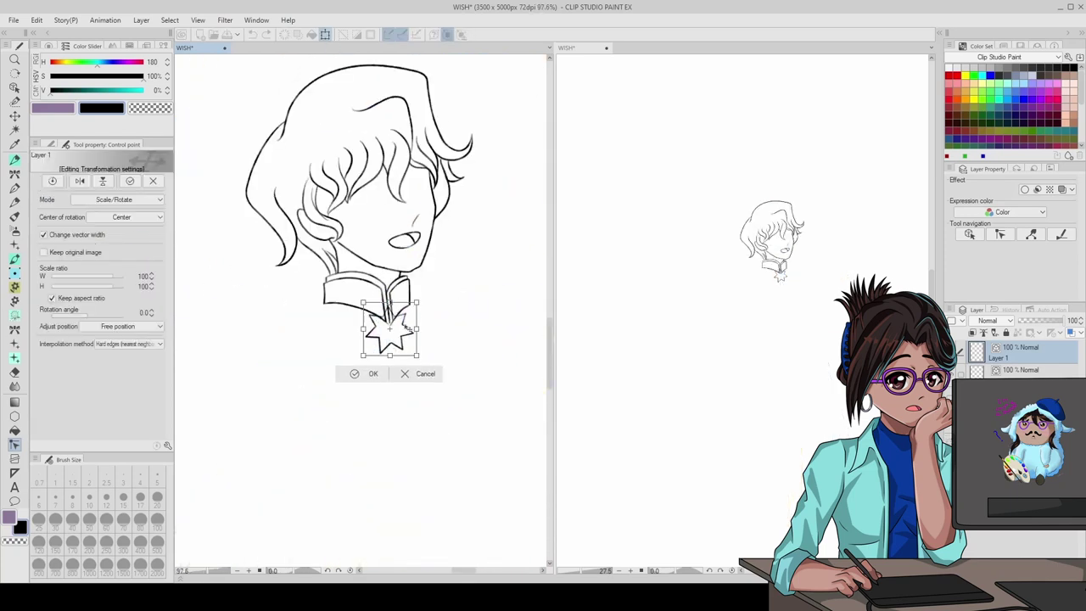
{"action": "scroll", "coordinate": [390, 318], "scroll_direction": "up", "scroll_amount": 4}
{"action": "key", "text": "e"}
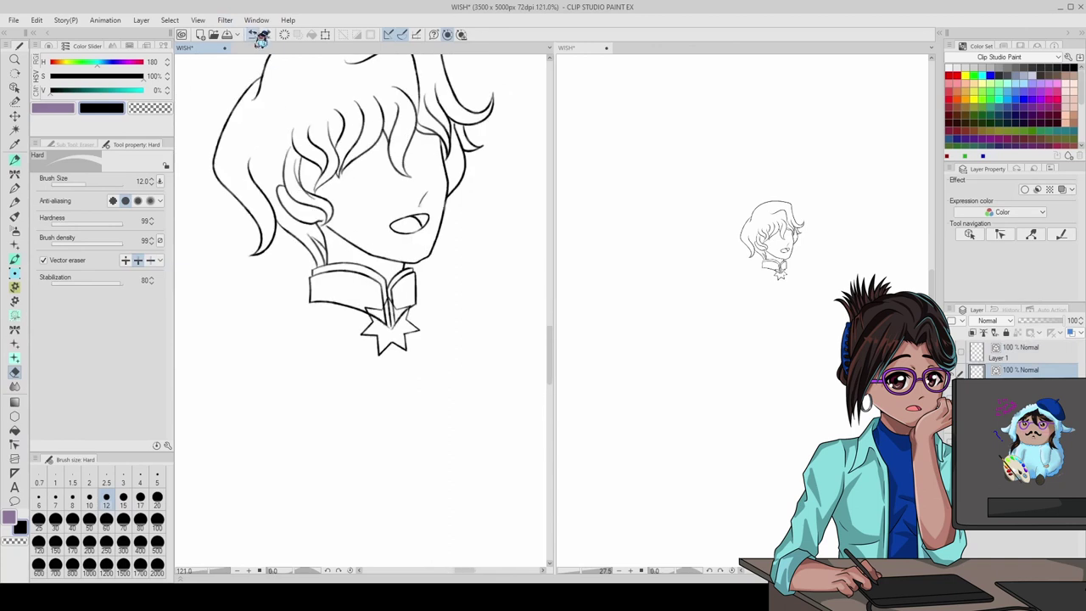
{"action": "left_click", "coordinate": [325, 34]}
{"action": "key", "text": "Return"}
{"action": "scroll", "coordinate": [526, 349], "scroll_direction": "up", "scroll_amount": 1}
{"action": "scroll", "coordinate": [526, 349], "scroll_direction": "down", "scroll_amount": 8}
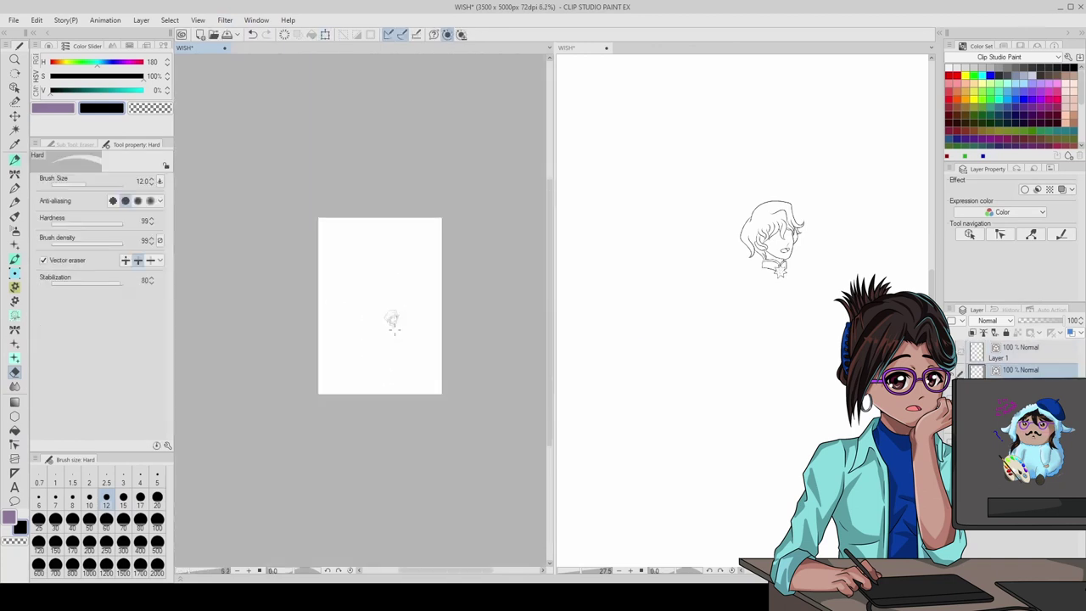
{"action": "scroll", "coordinate": [526, 349], "scroll_direction": "up", "scroll_amount": 2}
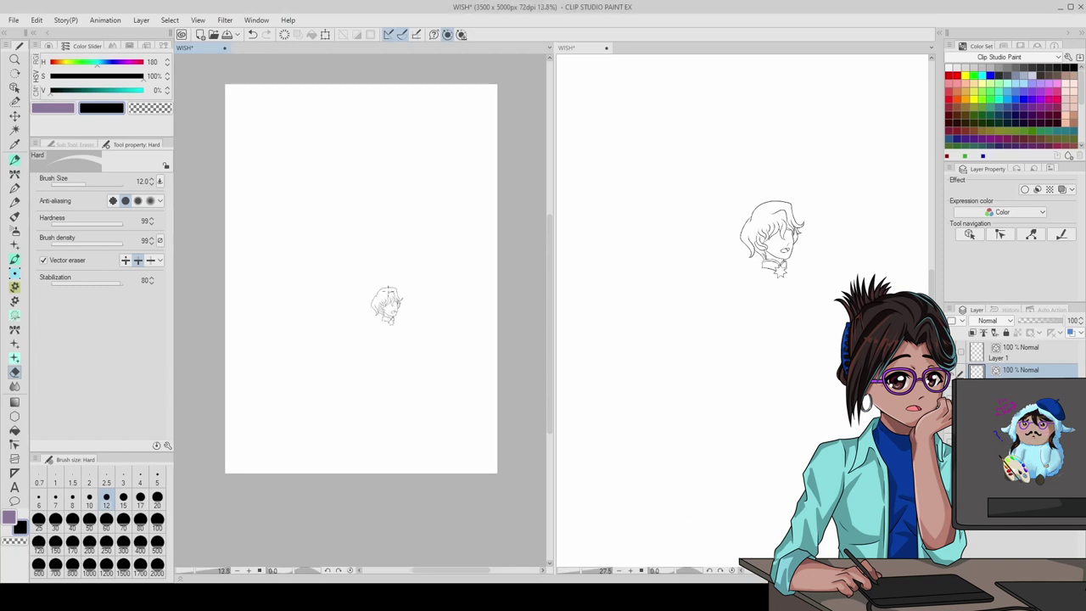
{"action": "scroll", "coordinate": [363, 314], "scroll_direction": "up", "scroll_amount": 10}
- Ink the outlines of both capelet panels below the collar with the rakuPEN at size 5, redoing strokes that miss
{"action": "key", "text": "p"}
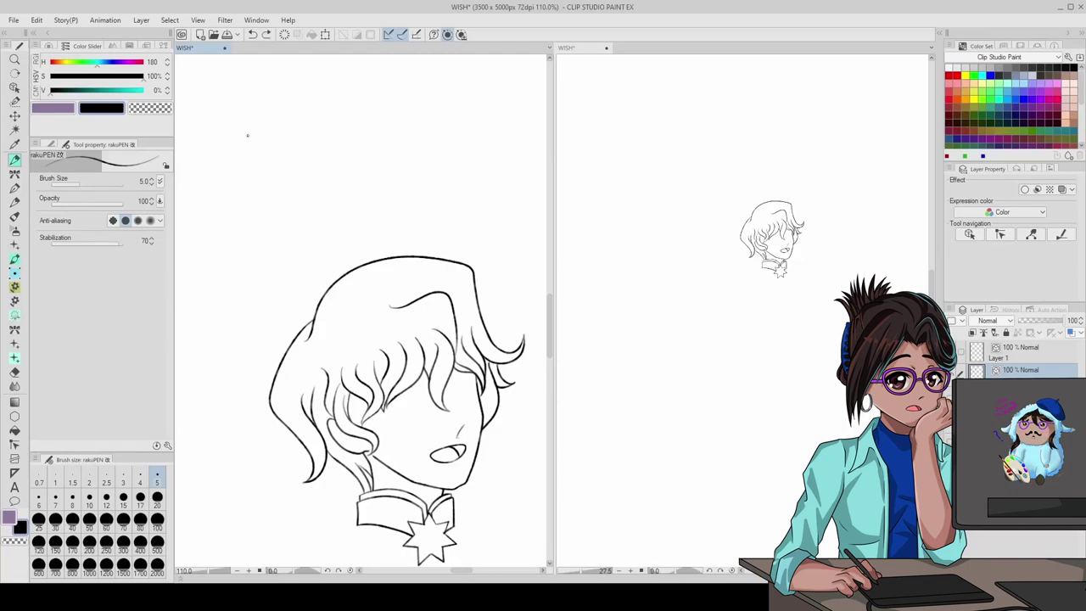
{"action": "left_click", "coordinate": [18, 377]}
{"action": "scroll", "coordinate": [331, 331], "scroll_direction": "down", "scroll_amount": 4}
{"action": "scroll", "coordinate": [331, 331], "scroll_direction": "up", "scroll_amount": 2}
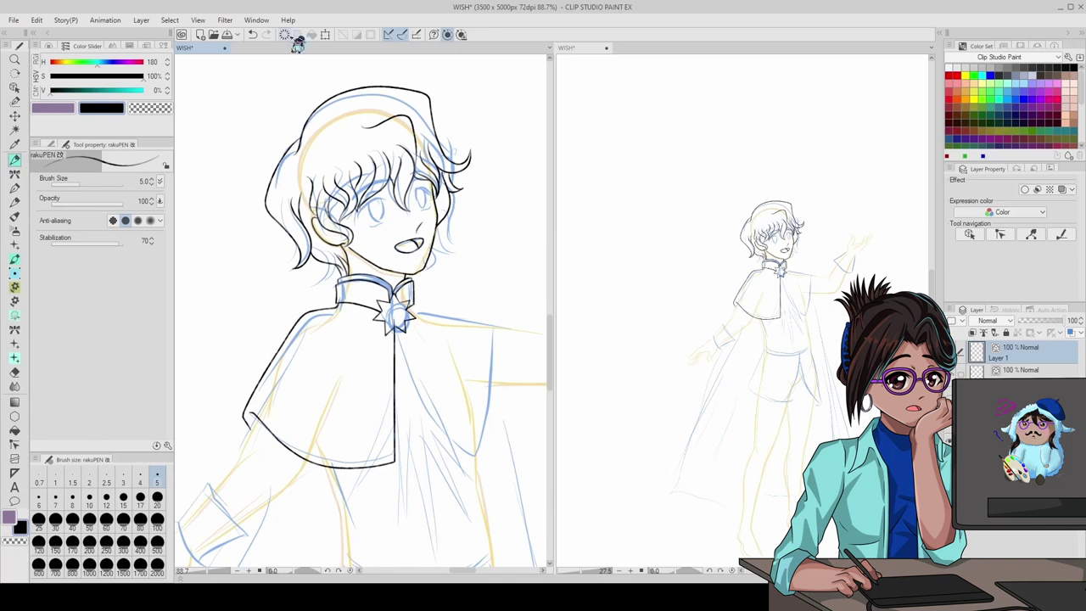
{"action": "key", "text": "ctrl+z"}
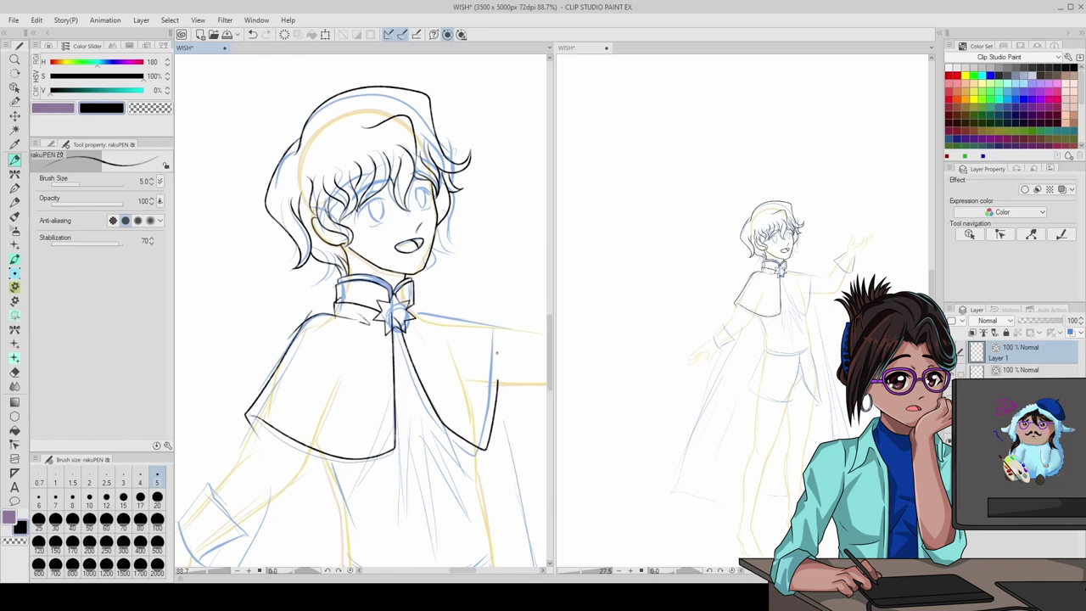
- Finish the shoulder edge of the capelet panel by the raised arm and adjust its outline with Pinch vector line
{"action": "scroll", "coordinate": [423, 306], "scroll_direction": "down", "scroll_amount": 4}
{"action": "scroll", "coordinate": [423, 288], "scroll_direction": "up", "scroll_amount": 6}
{"action": "key", "text": "y"}
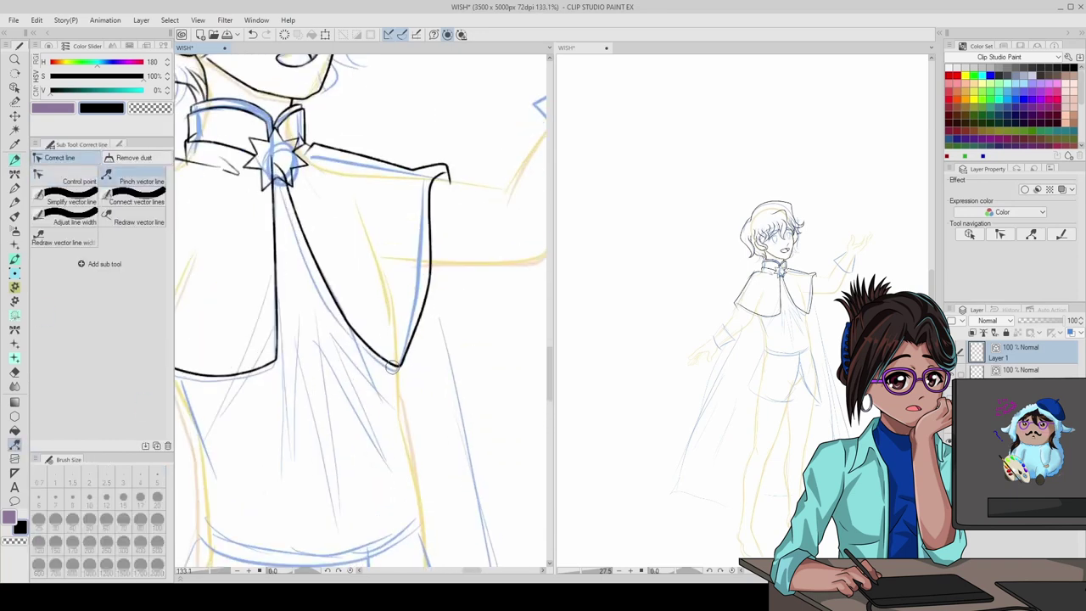
{"action": "scroll", "coordinate": [424, 268], "scroll_direction": "down", "scroll_amount": 2}
{"action": "scroll", "coordinate": [404, 279], "scroll_direction": "up", "scroll_amount": 3}
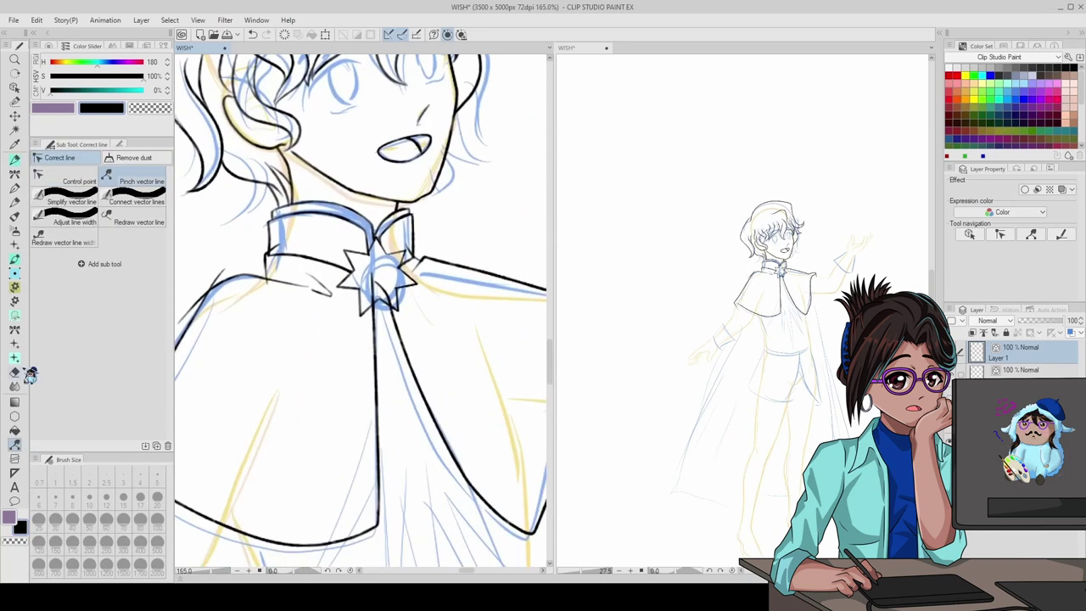
- Erase the capelet line overlapping the star and pinch the front edges so they start beneath the clasp
{"action": "key", "text": "e"}
{"action": "scroll", "coordinate": [402, 278], "scroll_direction": "down", "scroll_amount": 3}
{"action": "scroll", "coordinate": [403, 279], "scroll_direction": "up", "scroll_amount": 4}
{"action": "key", "text": "y"}
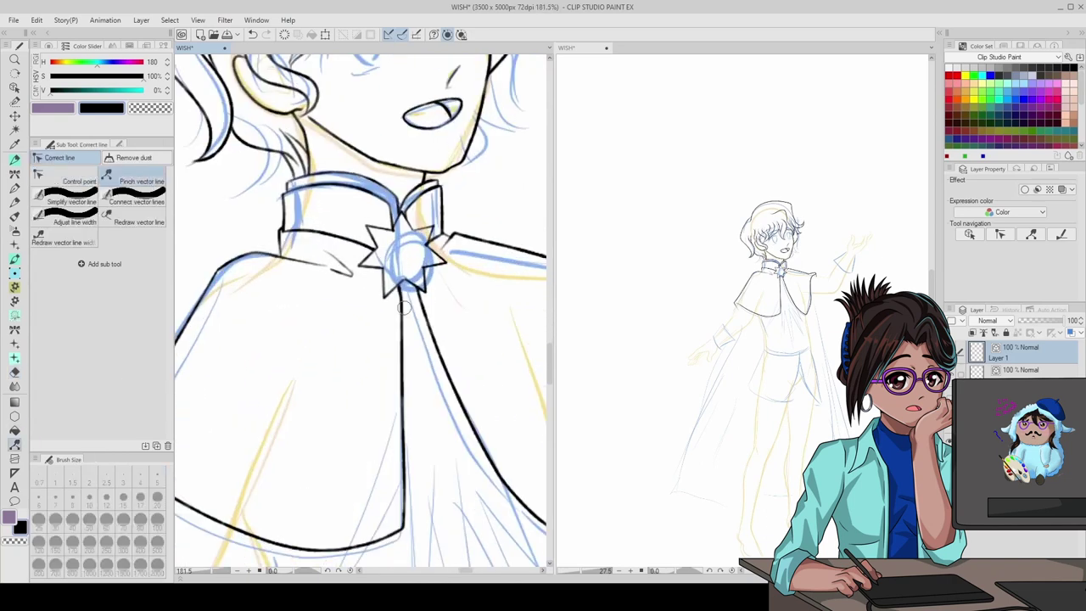
{"action": "scroll", "coordinate": [404, 339], "scroll_direction": "down", "scroll_amount": 3}
{"action": "scroll", "coordinate": [404, 340], "scroll_direction": "up", "scroll_amount": 2}
{"action": "scroll", "coordinate": [404, 339], "scroll_direction": "down", "scroll_amount": 2}
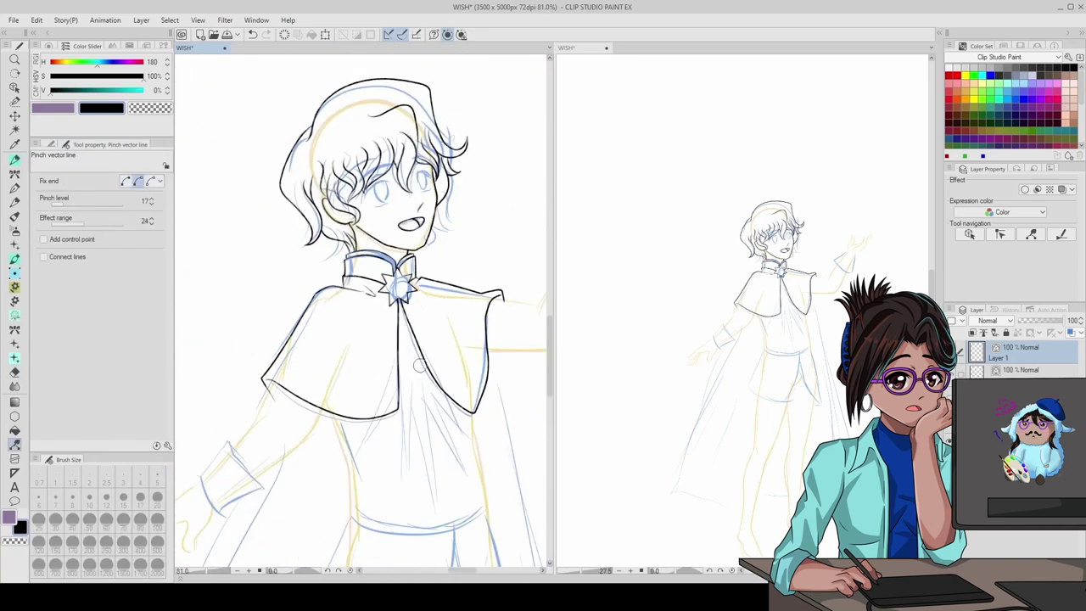
- Ink an inner trim line parallel to the hem and front edges of both capelet panels with the rakuPEN
{"action": "scroll", "coordinate": [403, 346], "scroll_direction": "down", "scroll_amount": 1}
{"action": "scroll", "coordinate": [404, 346], "scroll_direction": "down", "scroll_amount": 1}
{"action": "scroll", "coordinate": [256, 332], "scroll_direction": "up", "scroll_amount": 2}
{"action": "key", "text": "p"}
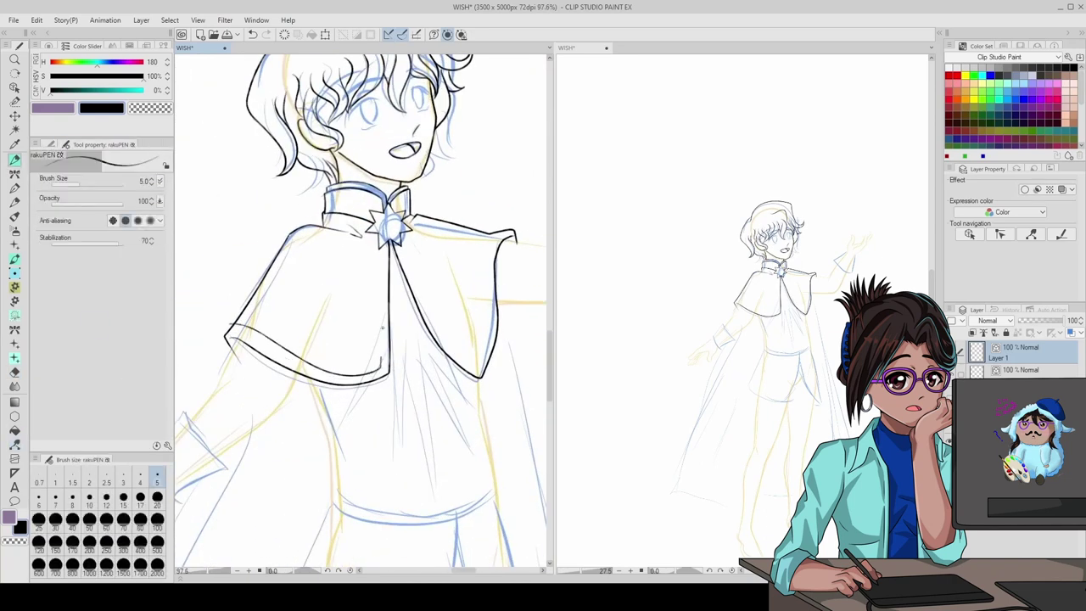
- Set the pinch level to 42, reshape the capelet's trim lines to follow its edges, and erase their overshooting ends
{"action": "key", "text": "y"}
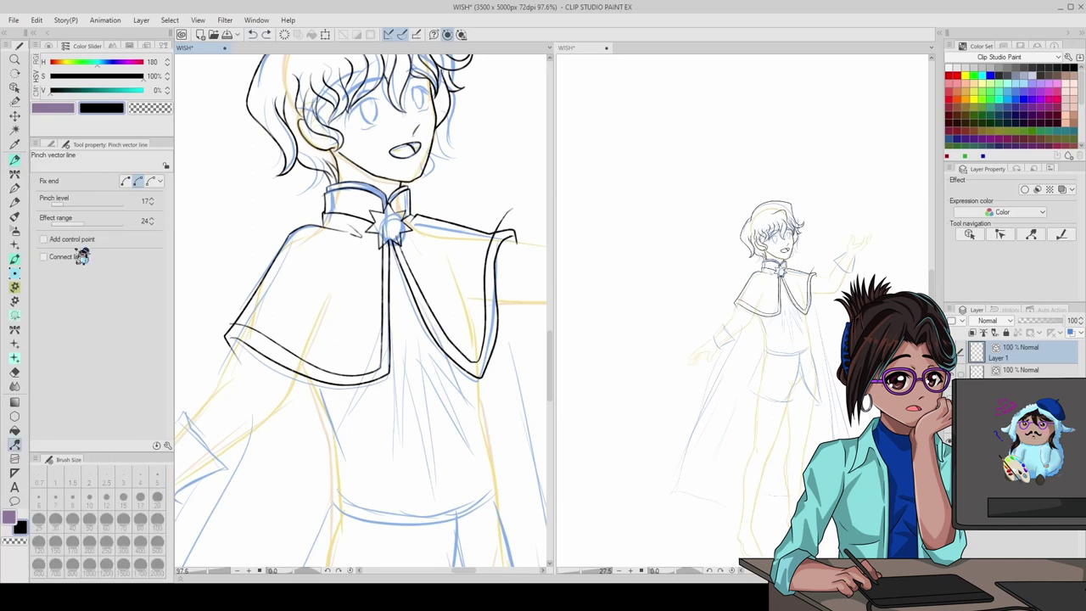
{"action": "left_click_drag", "start_coordinate": [480, 280], "coordinate": [408, 307]}
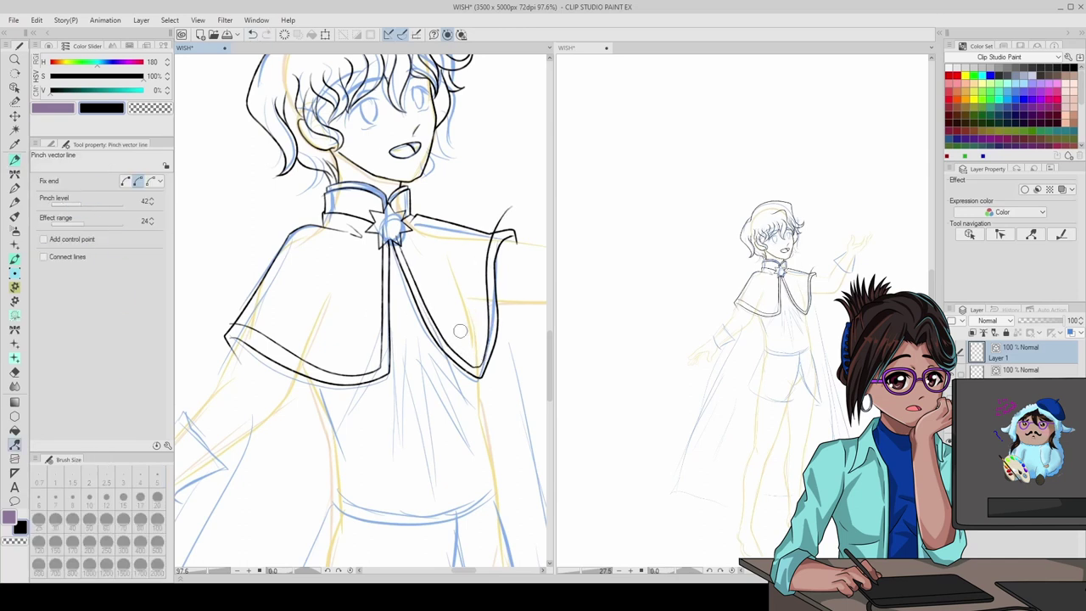
{"action": "left_click_drag", "start_coordinate": [505, 229], "coordinate": [473, 360]}
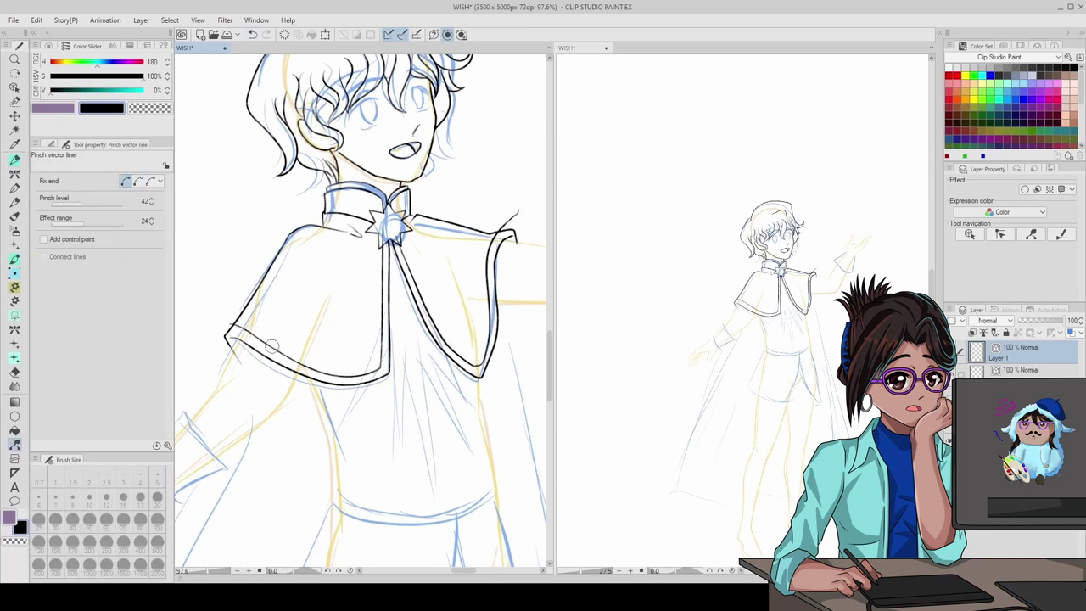
{"action": "left_click_drag", "start_coordinate": [272, 345], "coordinate": [251, 330]}
{"action": "key", "text": "e"}
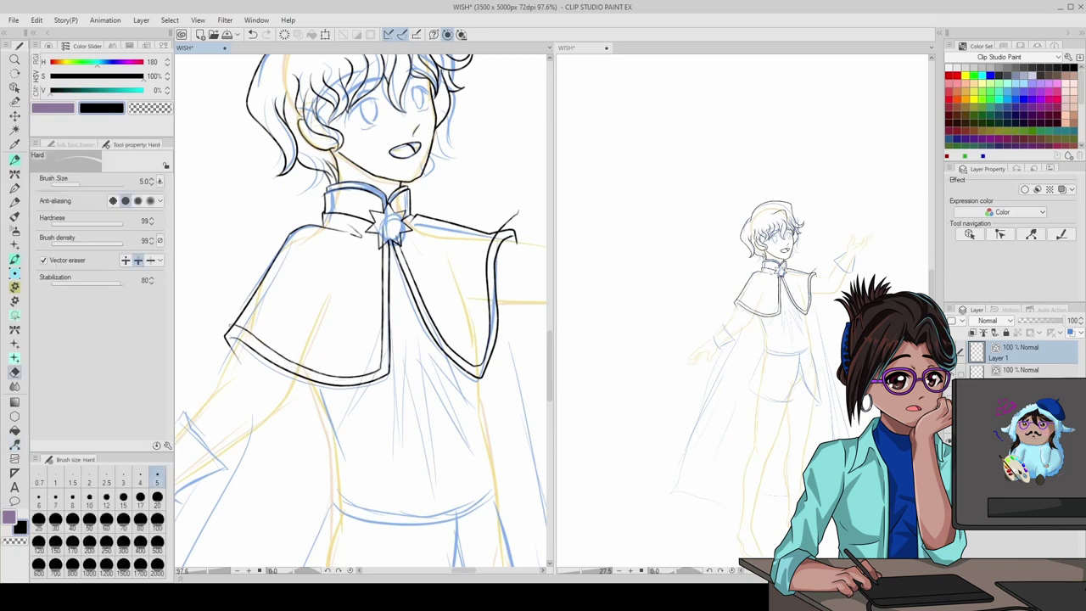
- Ink the long cape's outer sides, wavy bottom hem and inner fold edges with the rakuPEN
{"action": "key", "text": "ctrl+0"}
{"action": "scroll", "coordinate": [368, 246], "scroll_direction": "up", "scroll_amount": 2}
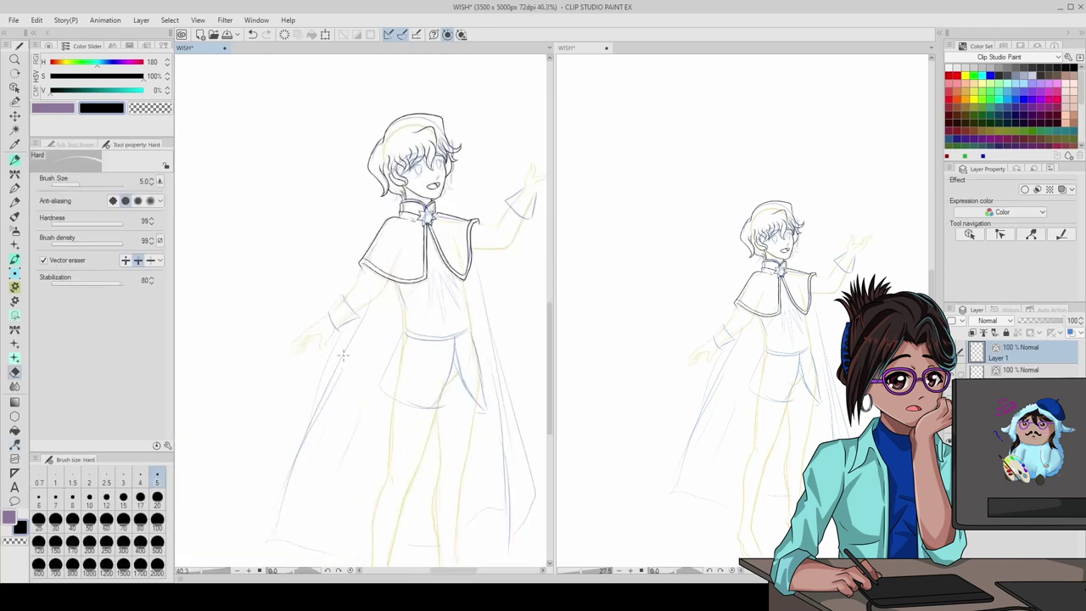
{"action": "key", "text": "p"}
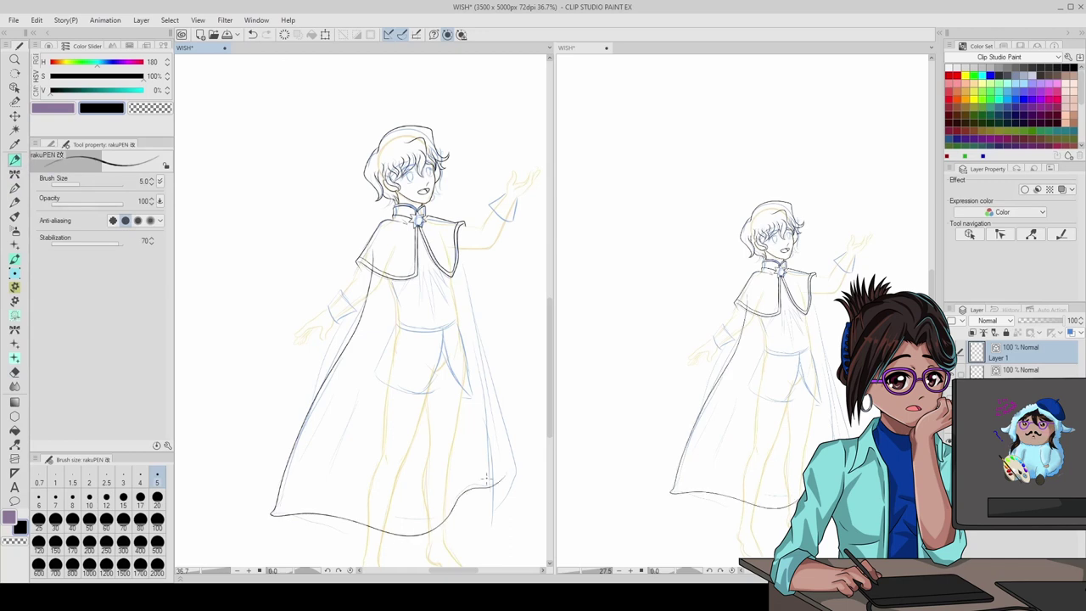
{"action": "left_click", "coordinate": [261, 40]}
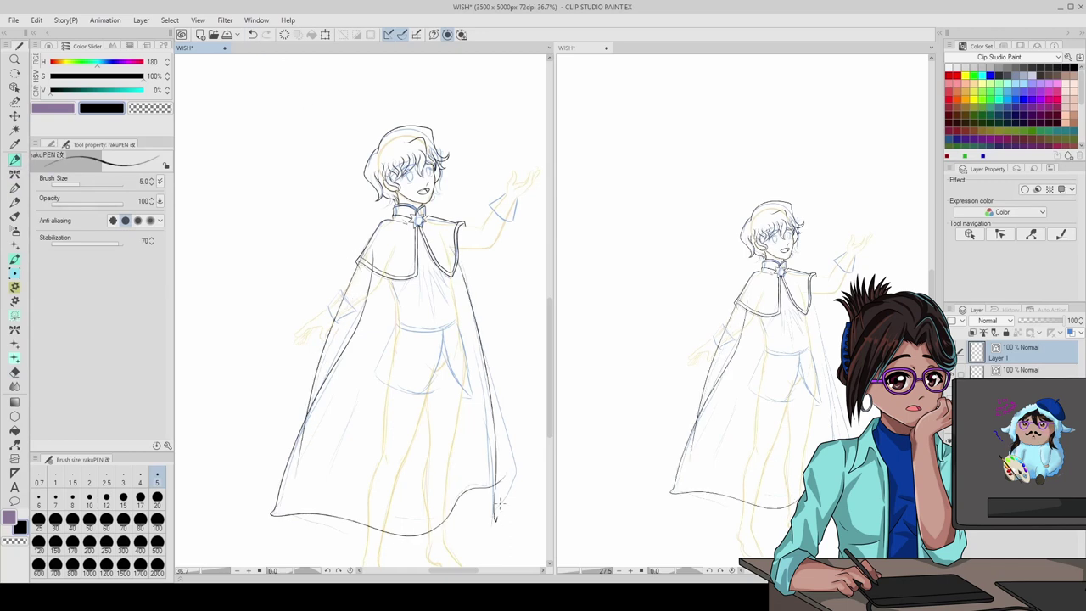
- Ink the raised-arm side of the cape up to the capelet's edge with the rakuPEN, erase the overlap, and save the document
{"action": "key", "text": "e"}
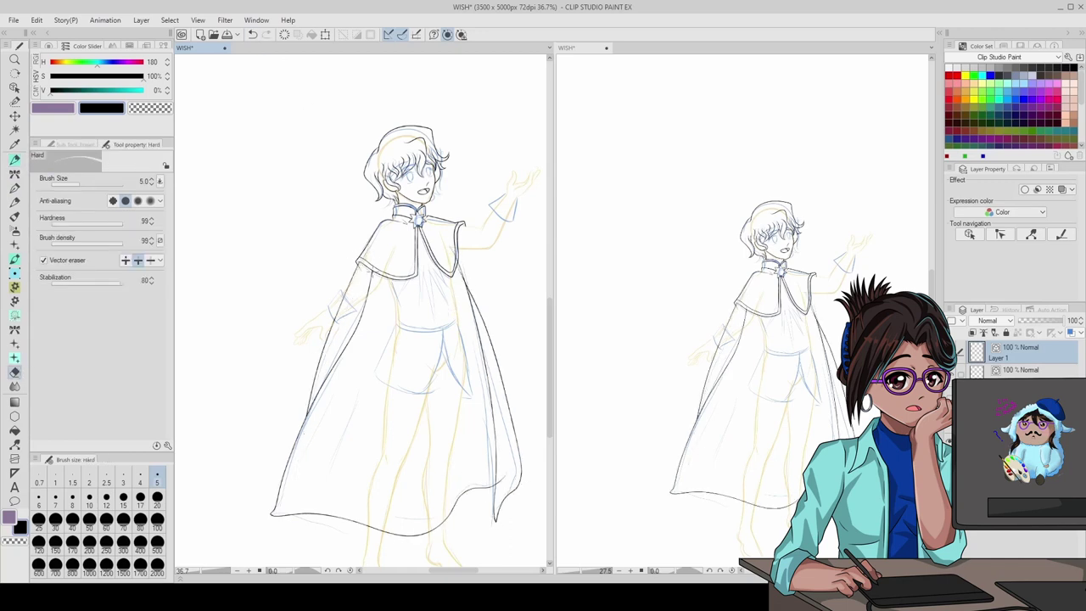
{"action": "scroll", "coordinate": [461, 271], "scroll_direction": "up", "scroll_amount": 3}
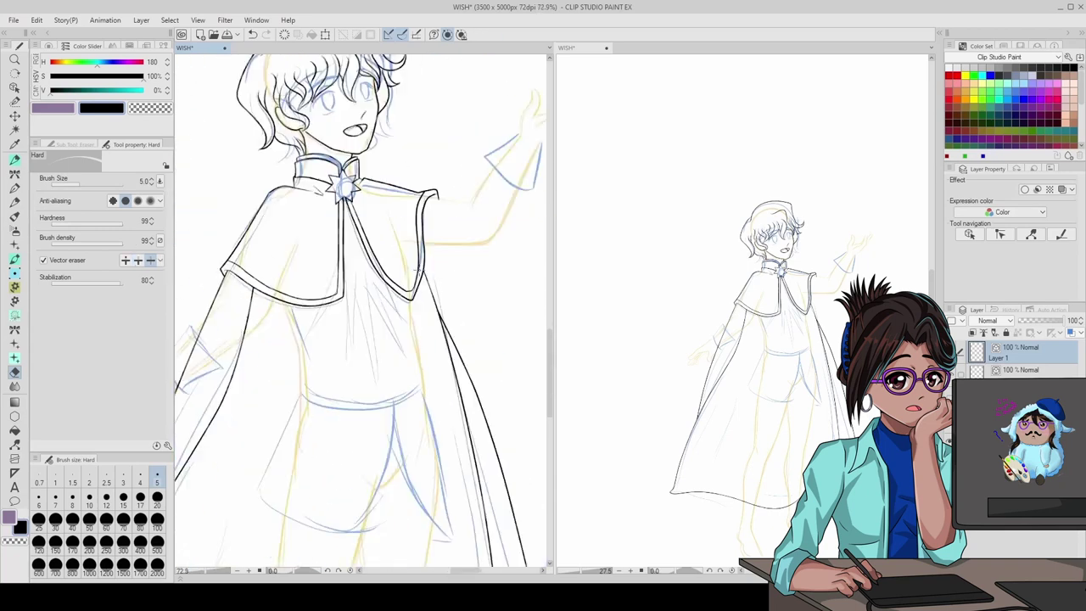
{"action": "key", "text": "p"}
{"action": "left_click_drag", "start_coordinate": [386, 178], "coordinate": [421, 304]}
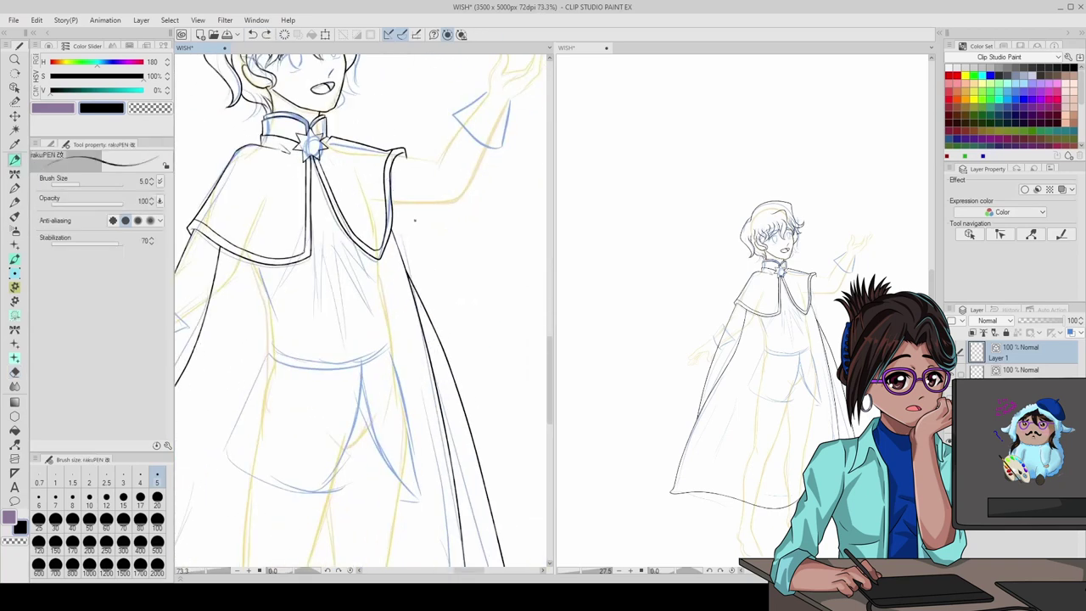
{"action": "key", "text": "e"}
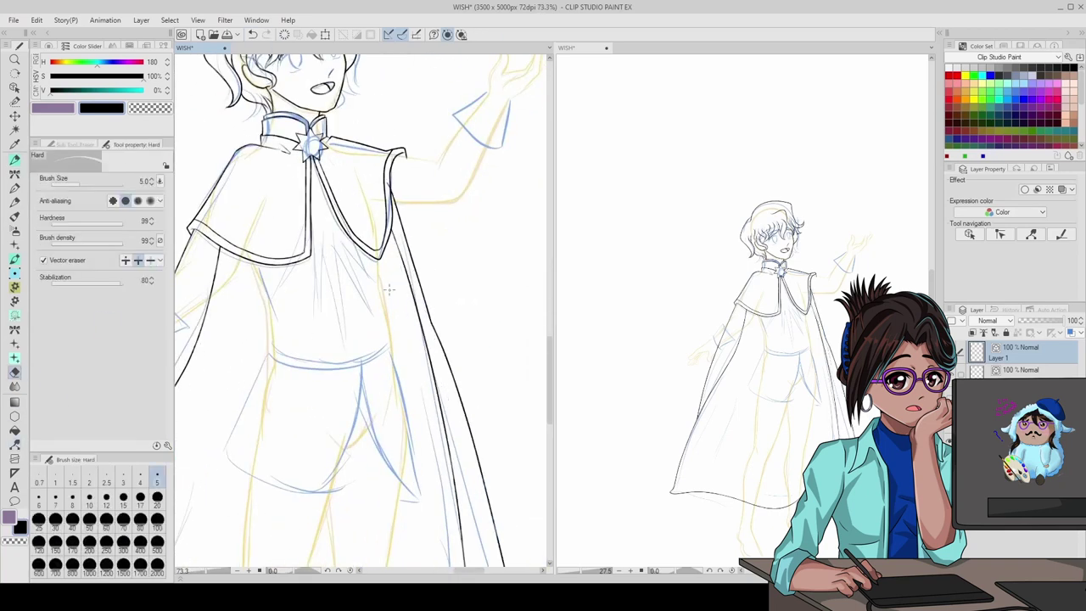
{"action": "scroll", "coordinate": [411, 225], "scroll_direction": "up", "scroll_amount": 3}
{"action": "scroll", "coordinate": [412, 225], "scroll_direction": "down", "scroll_amount": 4}
{"action": "scroll", "coordinate": [412, 225], "scroll_direction": "up", "scroll_amount": 2}
{"action": "scroll", "coordinate": [412, 225], "scroll_direction": "down", "scroll_amount": 4}
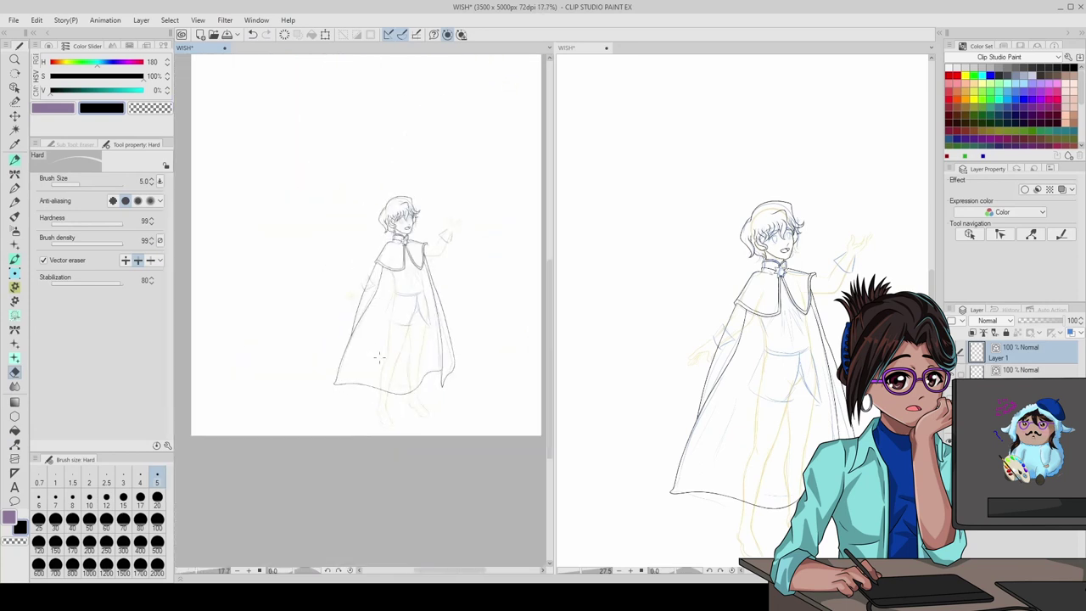
{"action": "scroll", "coordinate": [411, 225], "scroll_direction": "up", "scroll_amount": 1}
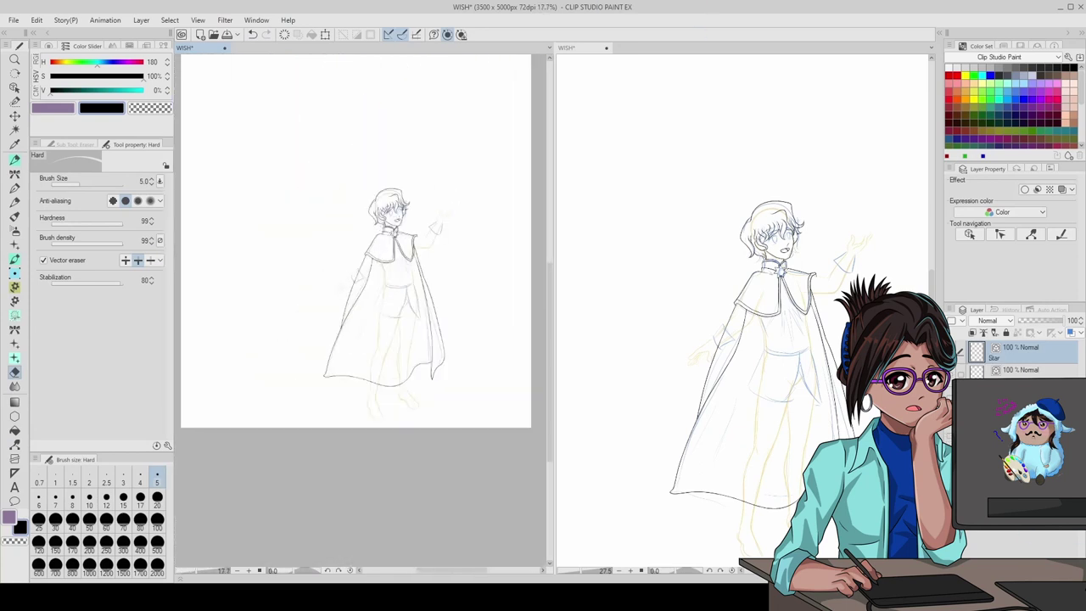
{"action": "scroll", "coordinate": [412, 225], "scroll_direction": "up", "scroll_amount": 2}
{"action": "scroll", "coordinate": [411, 225], "scroll_direction": "down", "scroll_amount": 2}
{"action": "key", "text": "ctrl+s"}
- Ink both sides of the torso, the tunic's narrow side panel and its wide front panel below the waist with the rakuPEN
{"action": "scroll", "coordinate": [411, 225], "scroll_direction": "up", "scroll_amount": 3}
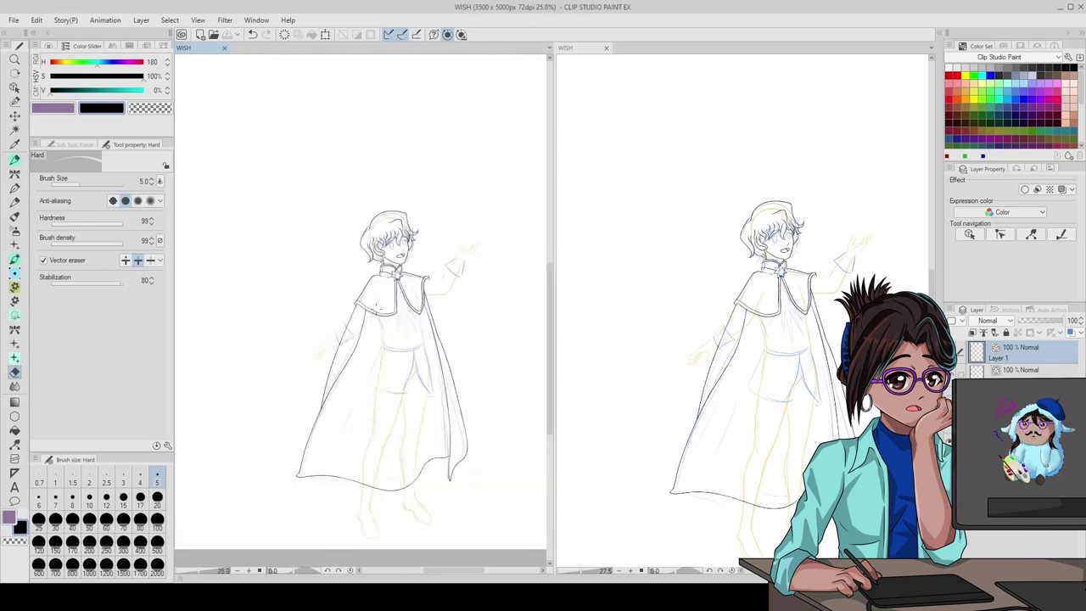
{"action": "scroll", "coordinate": [392, 325], "scroll_direction": "up", "scroll_amount": 4}
{"action": "key", "text": "p"}
{"action": "left_click_drag", "start_coordinate": [465, 246], "coordinate": [466, 303]}
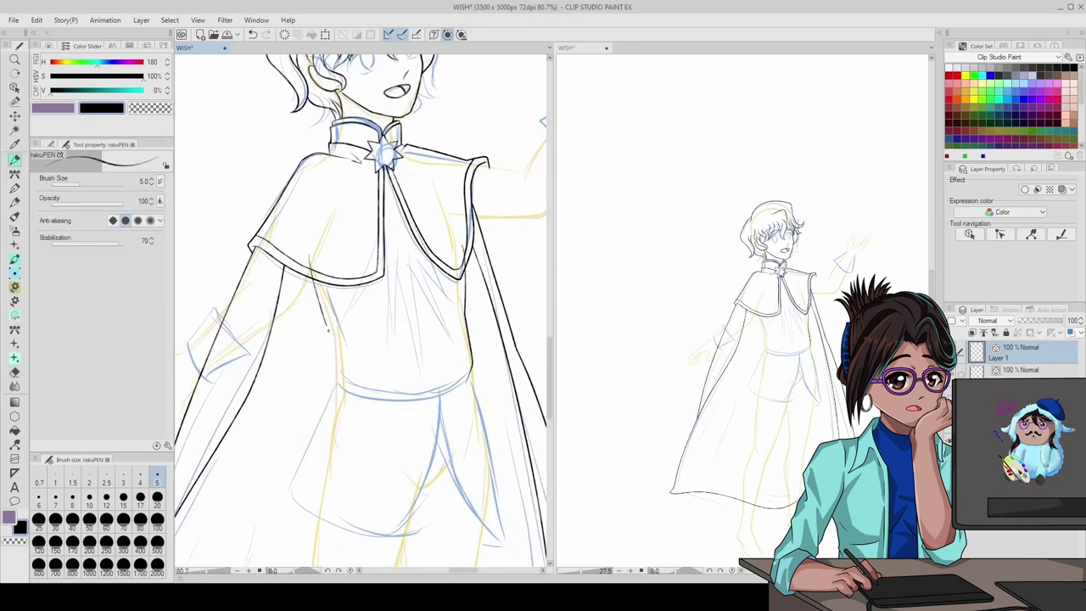
{"action": "scroll", "coordinate": [328, 184], "scroll_direction": "up", "scroll_amount": 1}
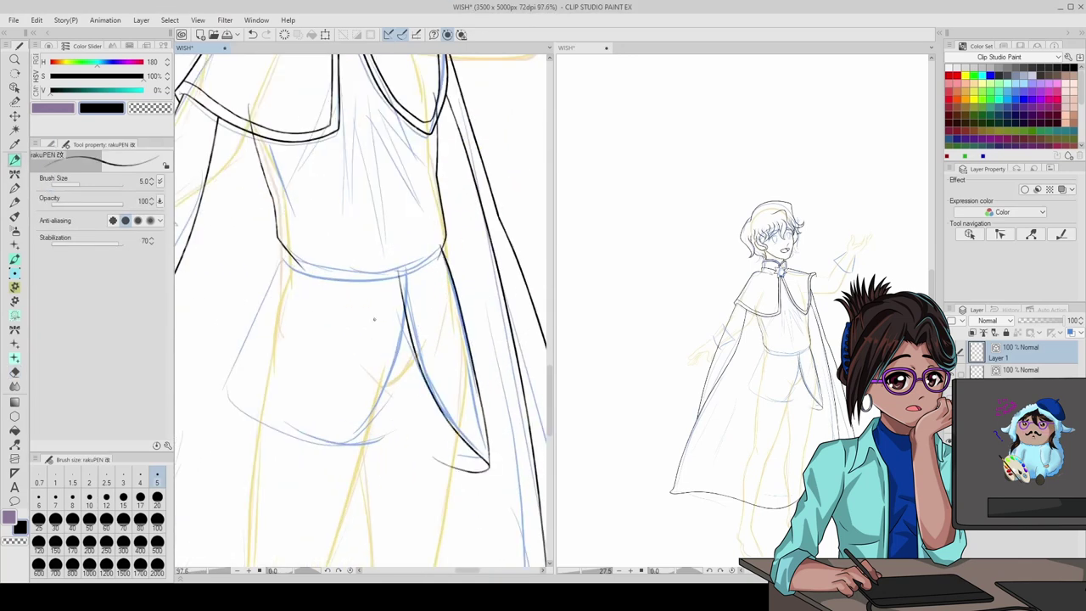
{"action": "key", "text": "y"}
{"action": "left_click_drag", "start_coordinate": [270, 267], "coordinate": [267, 333]}
- Smooth the torso's side line, ink the belt's two curved lines across the waist, and erase overshooting ends with the size 4 eraser
{"action": "key", "text": "y"}
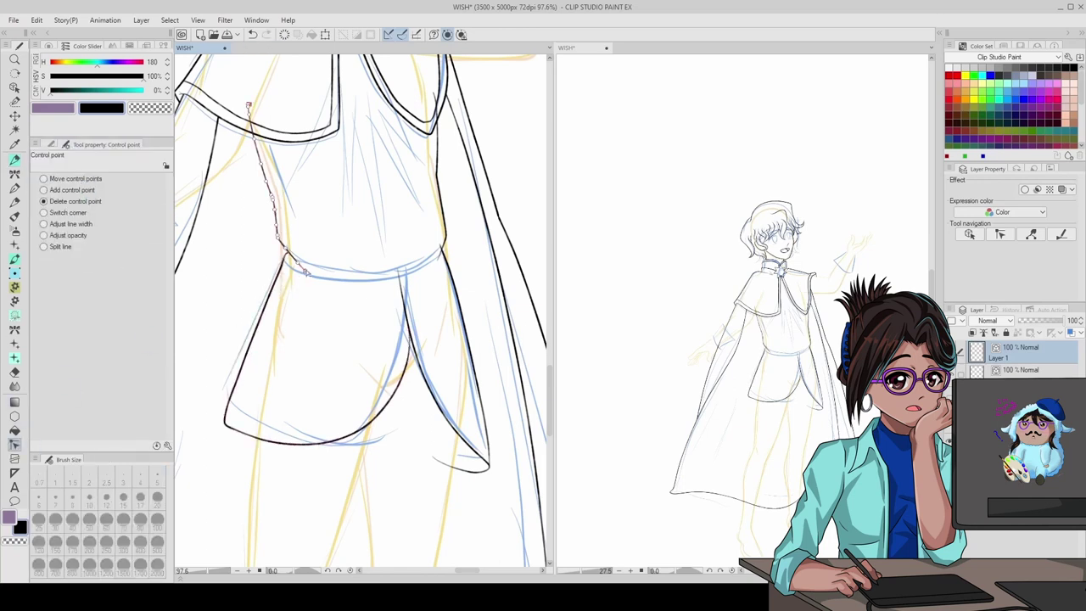
{"action": "key", "text": "p"}
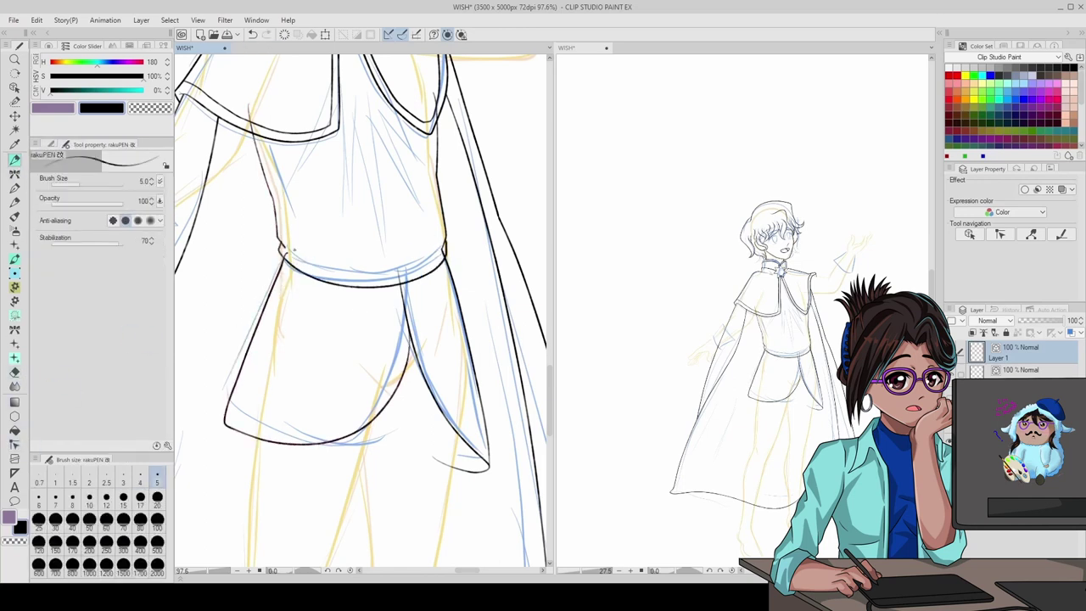
{"action": "key", "text": "y"}
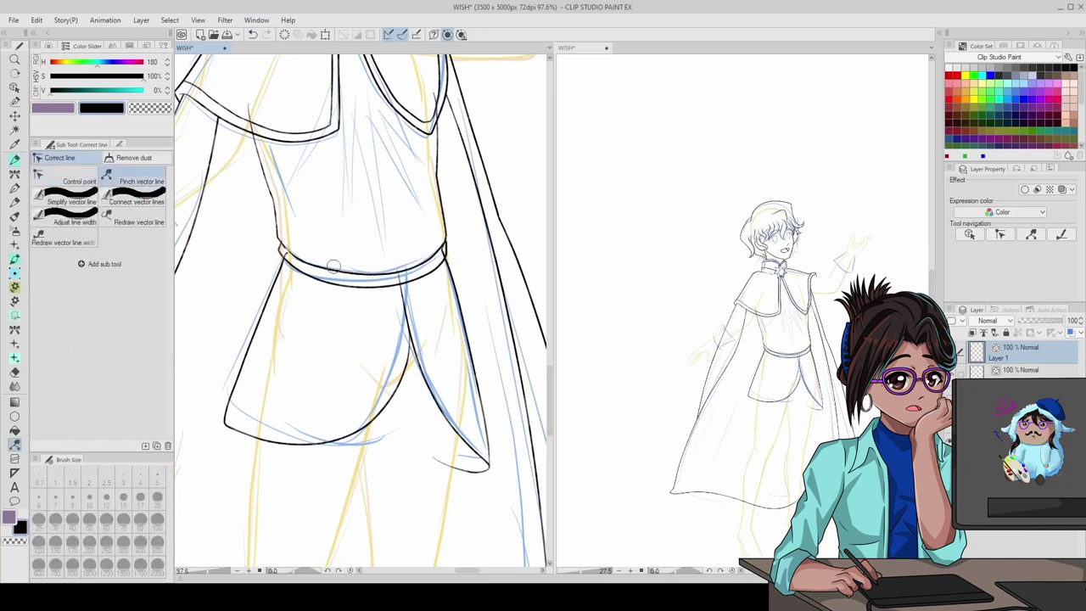
{"action": "key", "text": "e"}
{"action": "scroll", "coordinate": [360, 314], "scroll_direction": "down", "scroll_amount": 6}
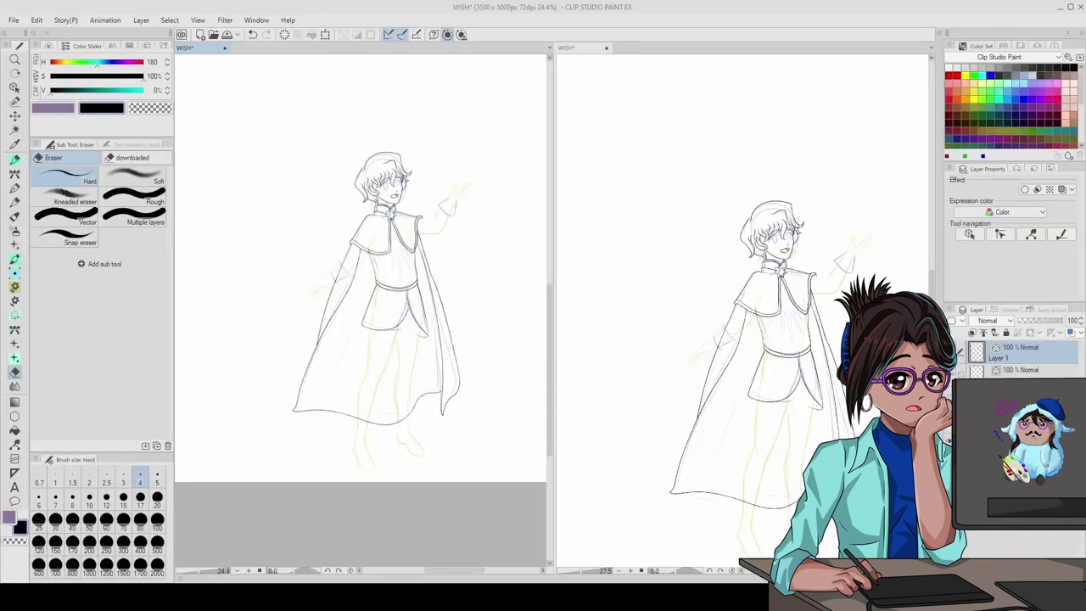
- Pinch the hem of the tunic's front panel into shape at level 47 and clean up its corners with pen and eraser
{"action": "scroll", "coordinate": [360, 453], "scroll_direction": "up", "scroll_amount": 4}
{"action": "key", "text": "y"}
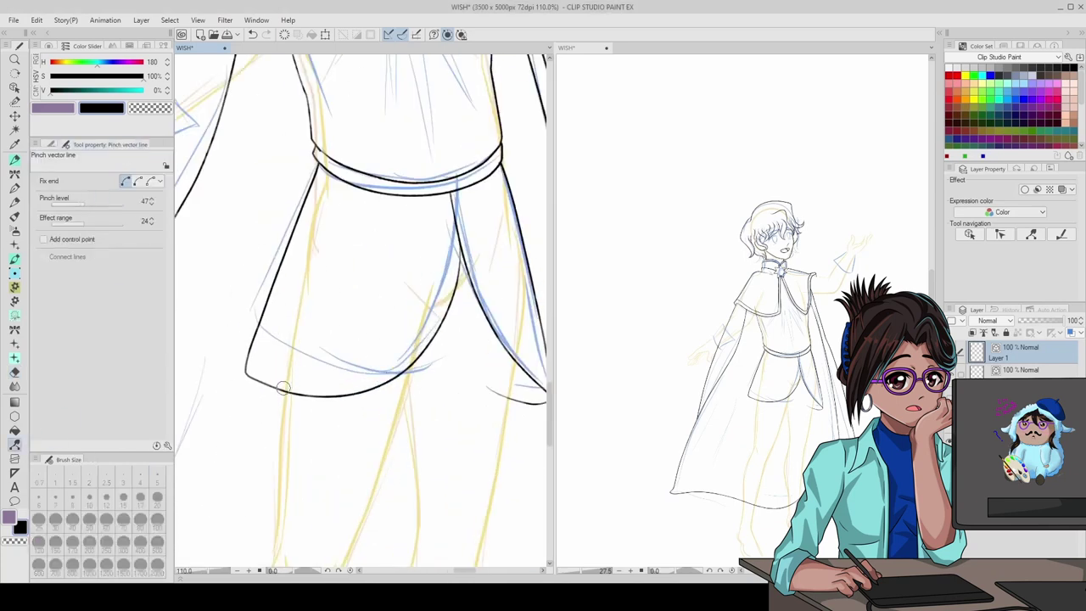
{"action": "scroll", "coordinate": [359, 453], "scroll_direction": "down", "scroll_amount": 2}
{"action": "scroll", "coordinate": [360, 453], "scroll_direction": "up", "scroll_amount": 1}
{"action": "key", "text": "p"}
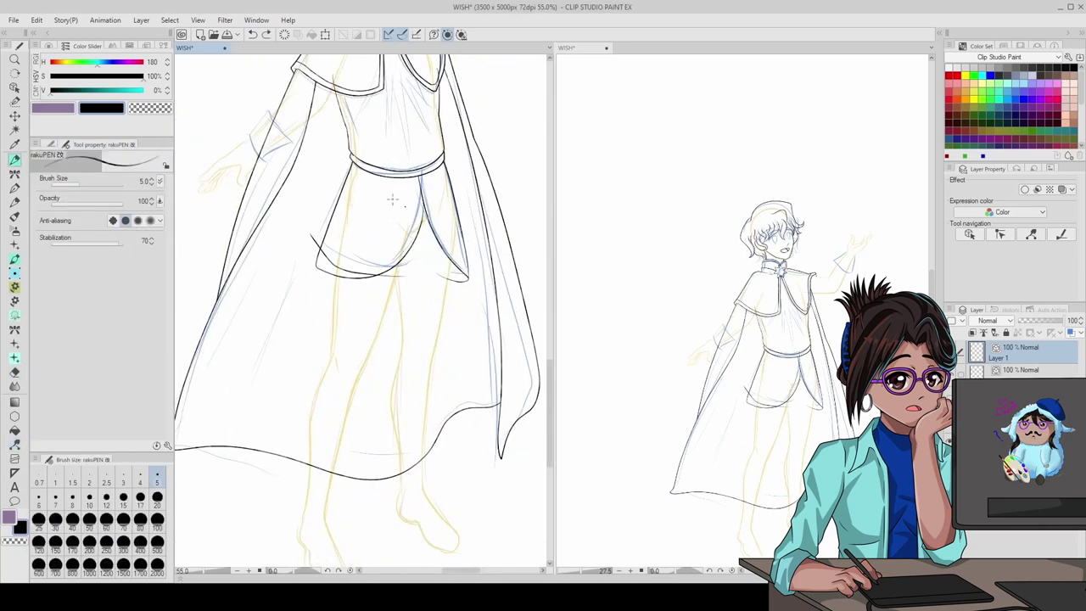
{"action": "key", "text": "e"}
{"action": "left_click", "coordinate": [467, 273]}
{"action": "scroll", "coordinate": [471, 277], "scroll_direction": "down", "scroll_amount": 3}
- Ink both trouser legs from the tunic hem down to their ankle hems with the rakuPEN
{"action": "scroll", "coordinate": [379, 254], "scroll_direction": "up", "scroll_amount": 3}
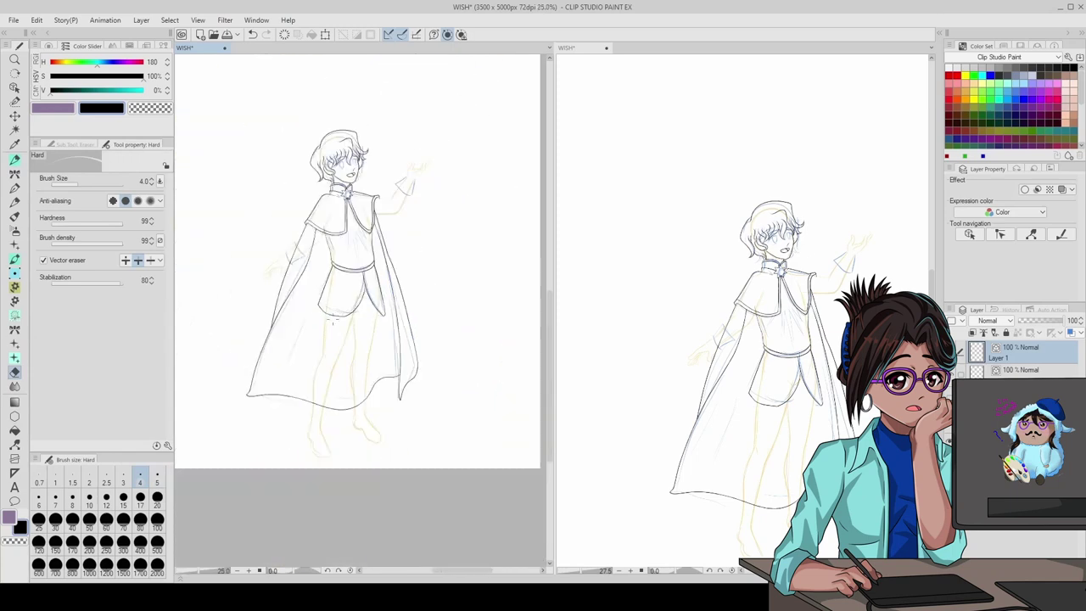
{"action": "key", "text": "p"}
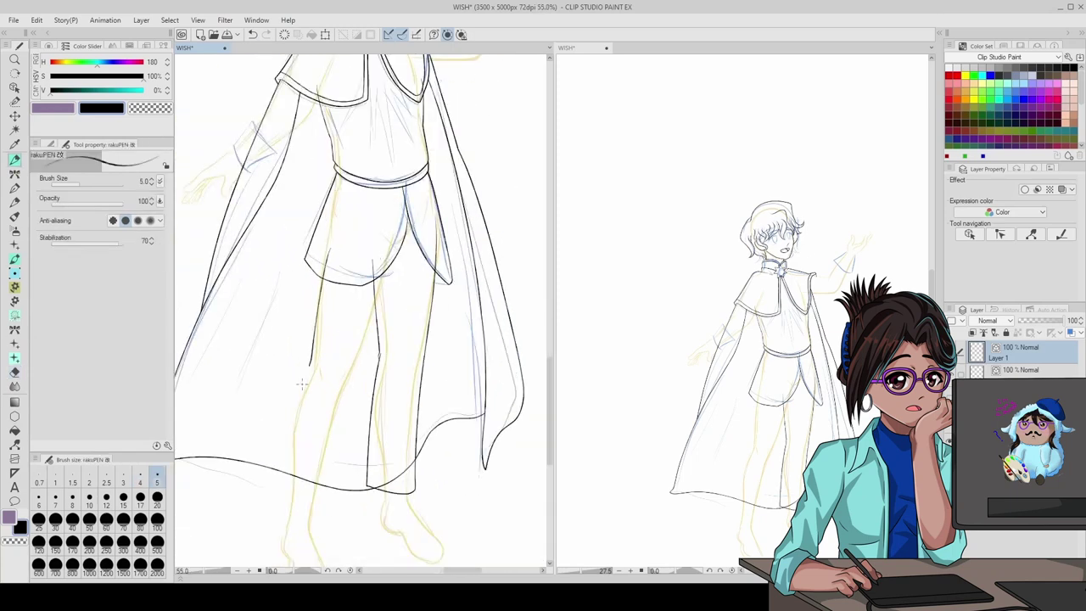
{"action": "scroll", "coordinate": [360, 358], "scroll_direction": "down", "scroll_amount": 1}
{"action": "scroll", "coordinate": [295, 473], "scroll_direction": "up", "scroll_amount": 3}
{"action": "key", "text": "y"}
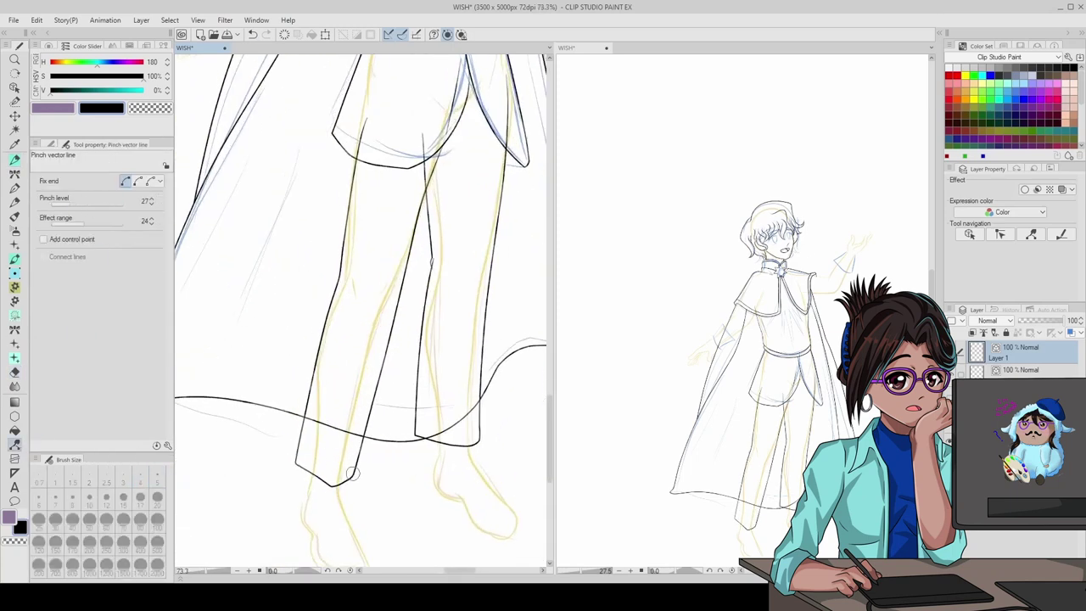
- Pinch the two inner-knee line ends of the far trouser leg together at level 27 and erase their overlapping tips
{"action": "scroll", "coordinate": [352, 474], "scroll_direction": "up", "scroll_amount": 4}
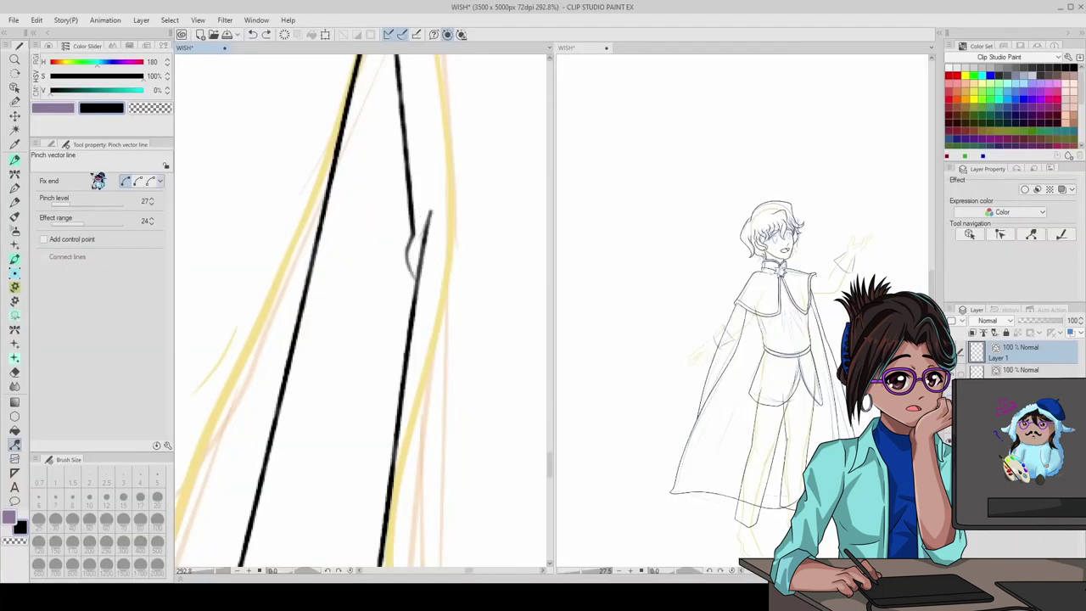
{"action": "key", "text": "e"}
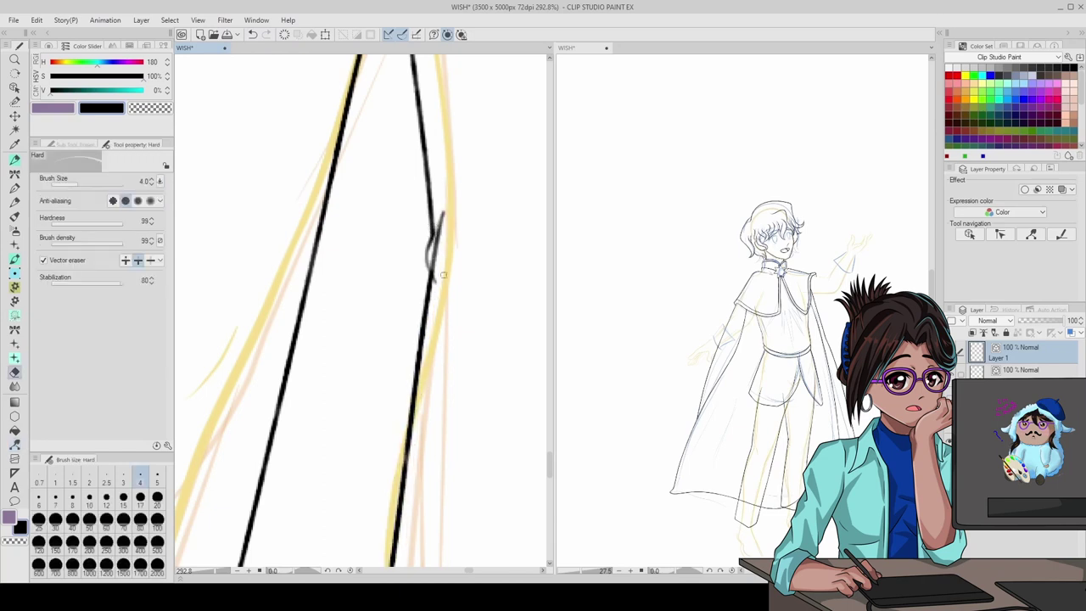
{"action": "key", "text": "ctrl+minus"}
{"action": "key", "text": "ctrl+minus"}
{"action": "key", "text": "ctrl+minus"}
{"action": "scroll", "coordinate": [318, 177], "scroll_direction": "down", "scroll_amount": 5}
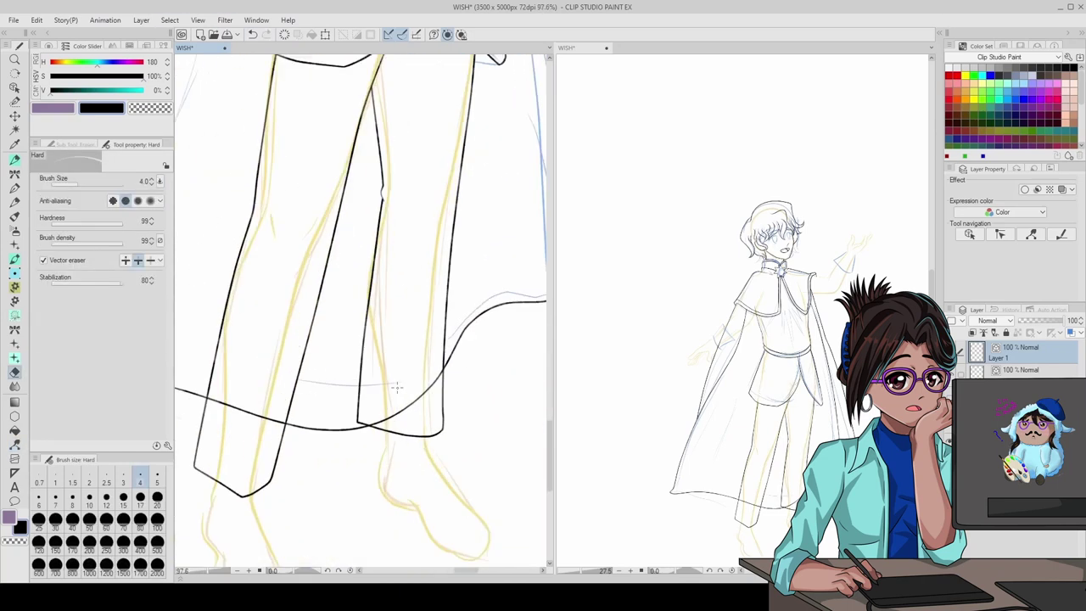
- Erase the cape's bottom hem where it crosses the trouser legs
{"action": "key", "text": "bracketleft"}
{"action": "key", "text": "ctrl+minus"}
{"action": "key", "text": "ctrl+minus"}
{"action": "key", "text": "ctrl+minus"}
{"action": "key", "text": "ctrl+plus"}
{"action": "key", "text": "ctrl+plus"}
- Reshape the near trouser leg's inner line around the knee, erase the excess, and ink short crease lines at the knee
{"action": "key", "text": "y"}
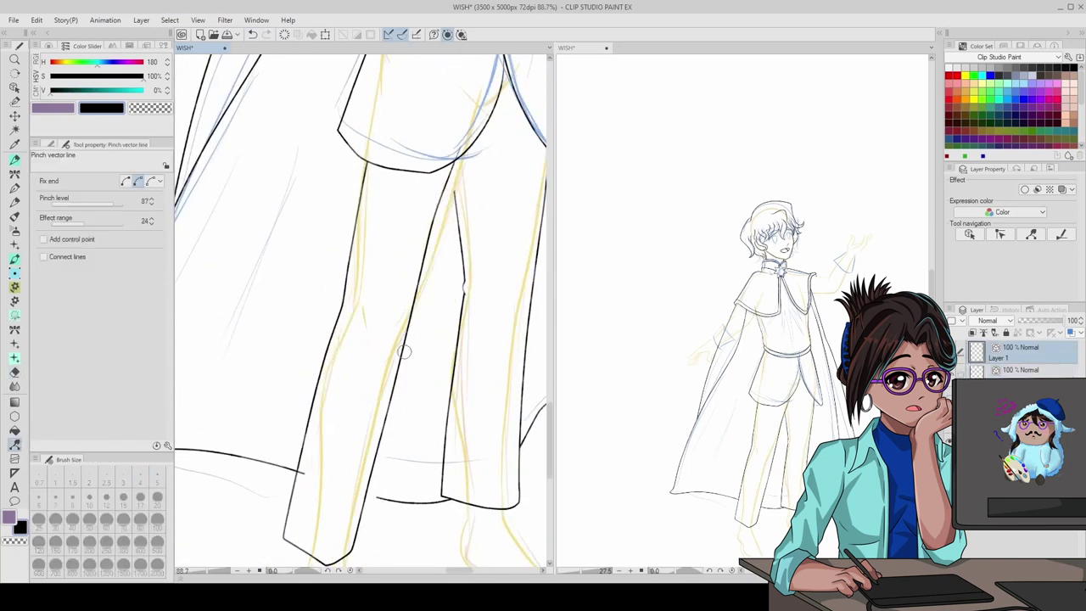
{"action": "key", "text": "ctrl+plus"}
{"action": "key", "text": "ctrl+plus"}
{"action": "key", "text": "ctrl+plus"}
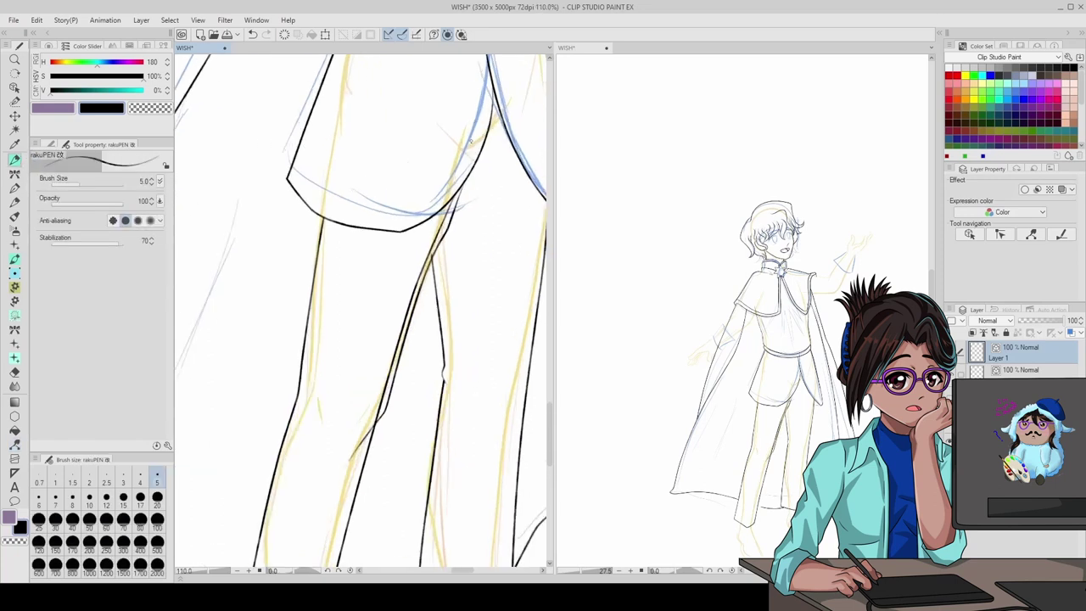
{"action": "key", "text": "e"}
{"action": "scroll", "coordinate": [406, 271], "scroll_direction": "down", "scroll_amount": 10}
{"action": "key", "text": "p"}
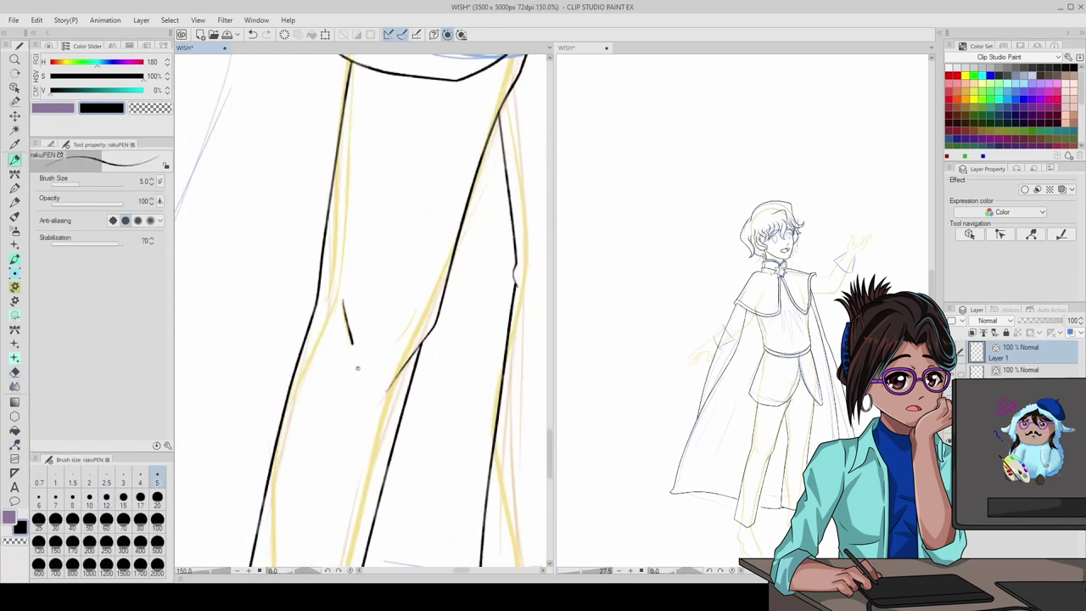
{"action": "key", "text": "ctrl+minus"}
{"action": "key", "text": "ctrl+minus"}
{"action": "key", "text": "ctrl+minus"}
- Erase the near boot's foot outline with the size 17 eraser and redraw its ankle and rounded toe with the rakuPEN
{"action": "scroll", "coordinate": [361, 338], "scroll_direction": "up", "scroll_amount": 3}
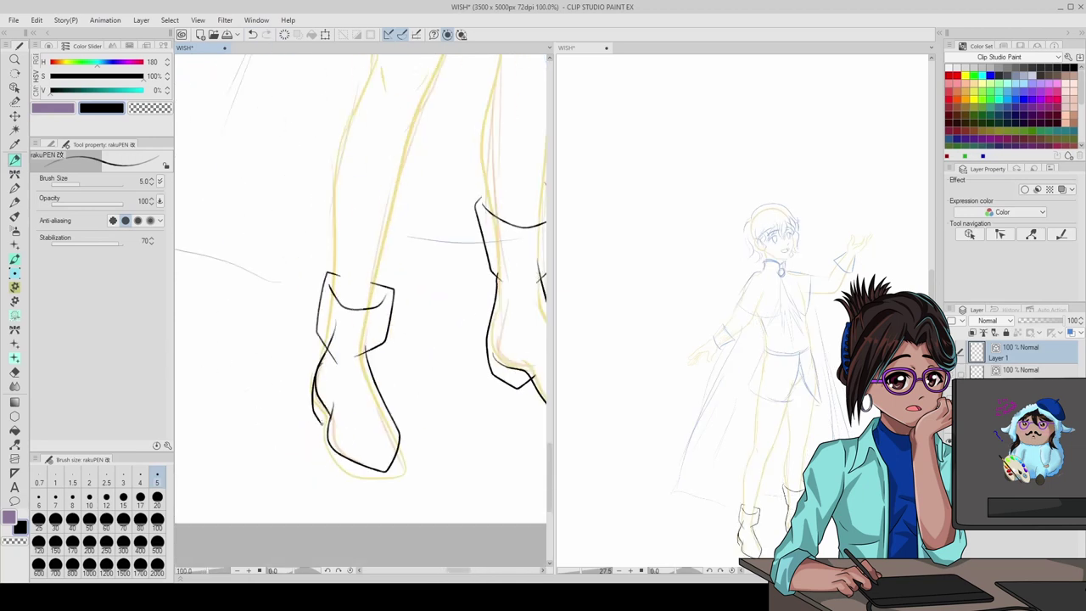
{"action": "key", "text": "e"}
{"action": "left_click_drag", "start_coordinate": [335, 398], "coordinate": [382, 467]}
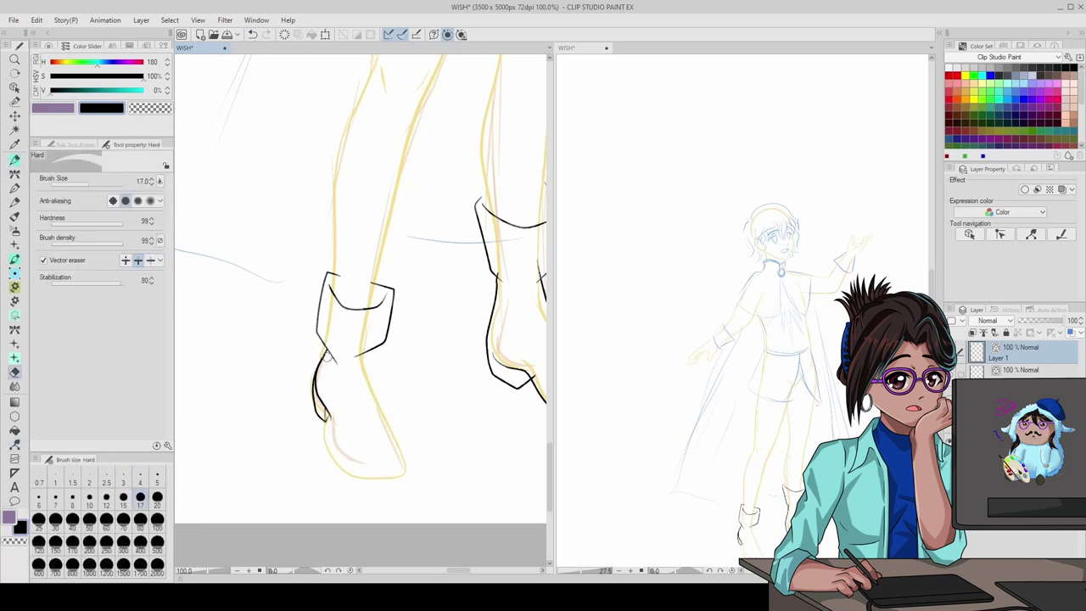
{"action": "key", "text": "p"}
{"action": "left_click_drag", "start_coordinate": [379, 364], "coordinate": [365, 408]}
{"action": "key", "text": "e"}
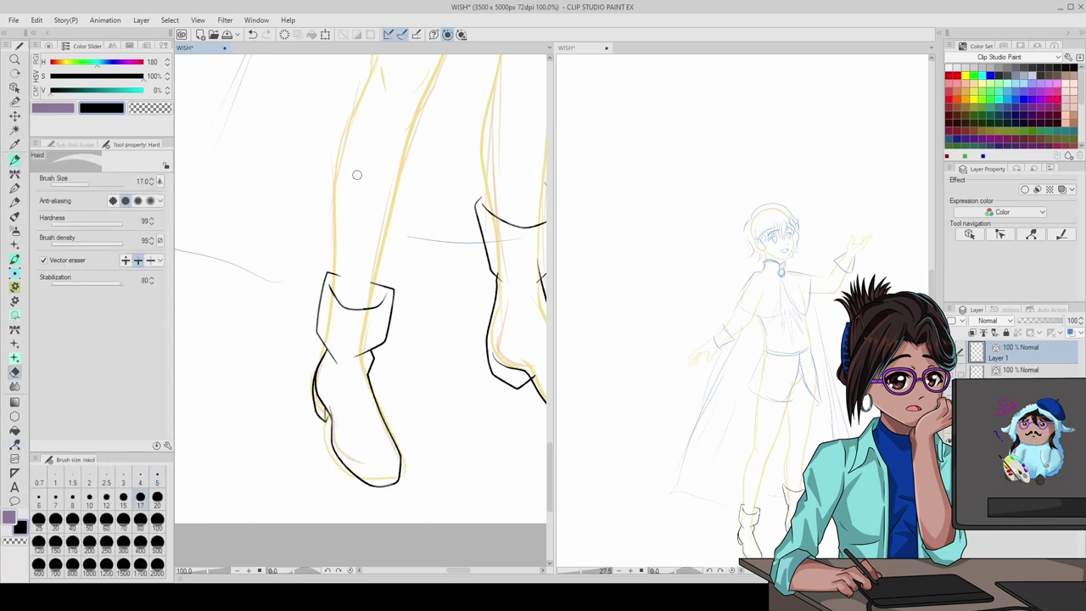
- Ink the sole edges of both boots, pinch the far sole's line into place, and tidy the line ends with the eraser
{"action": "scroll", "coordinate": [356, 174], "scroll_direction": "up", "scroll_amount": 1}
{"action": "key", "text": "p"}
{"action": "left_click_drag", "start_coordinate": [434, 409], "coordinate": [503, 389]}
{"action": "key", "text": "e"}
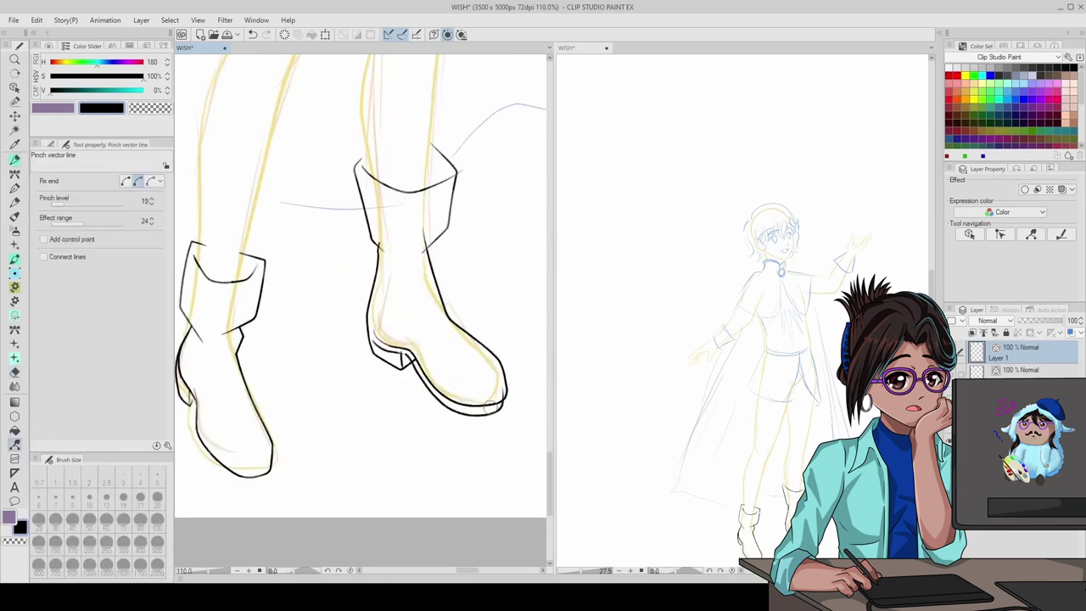
{"action": "key", "text": "p"}
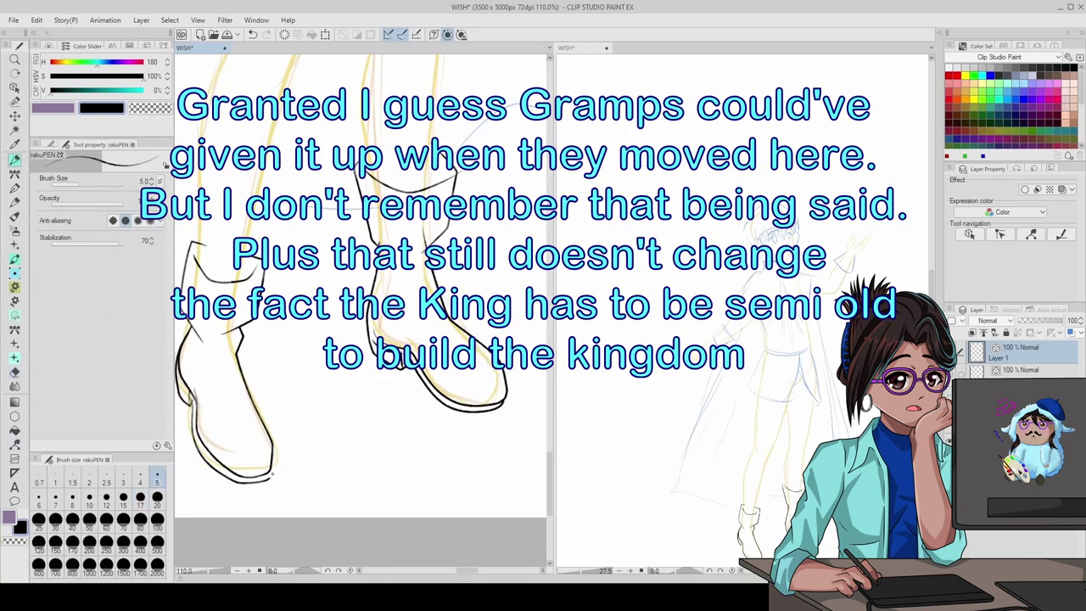
{"action": "left_click_drag", "start_coordinate": [271, 460], "coordinate": [271, 478]}
{"action": "key", "text": "e"}
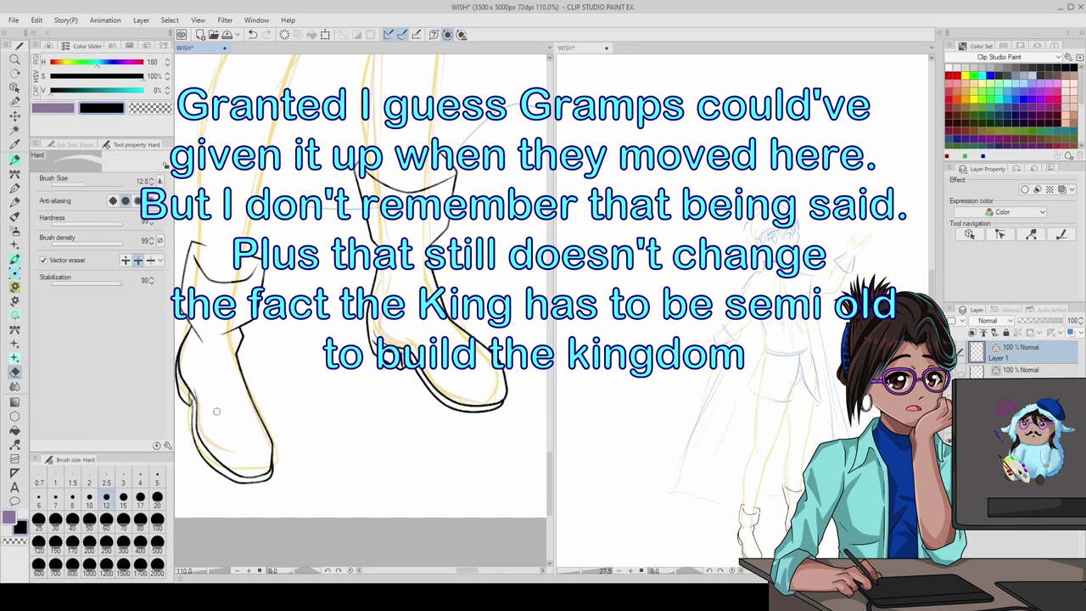
- Erase the overlapping line ends at the near boot's heel with the Hard eraser at size 4
{"action": "scroll", "coordinate": [332, 341], "scroll_direction": "down", "scroll_amount": 3}
{"action": "scroll", "coordinate": [332, 341], "scroll_direction": "up", "scroll_amount": 6}
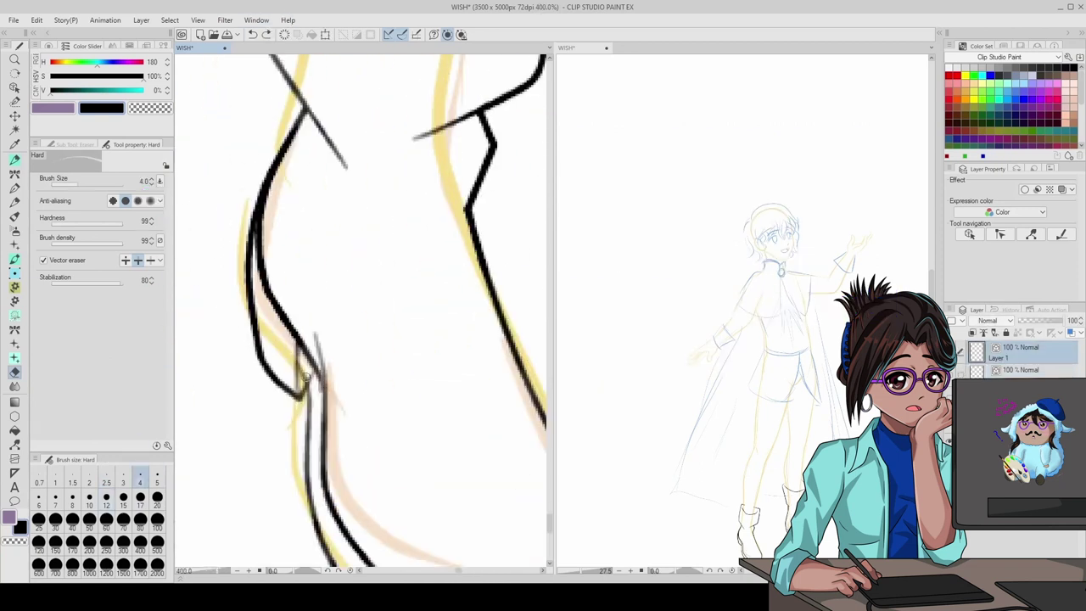
{"action": "key", "text": "y"}
{"action": "scroll", "coordinate": [422, 353], "scroll_direction": "down", "scroll_amount": 10}
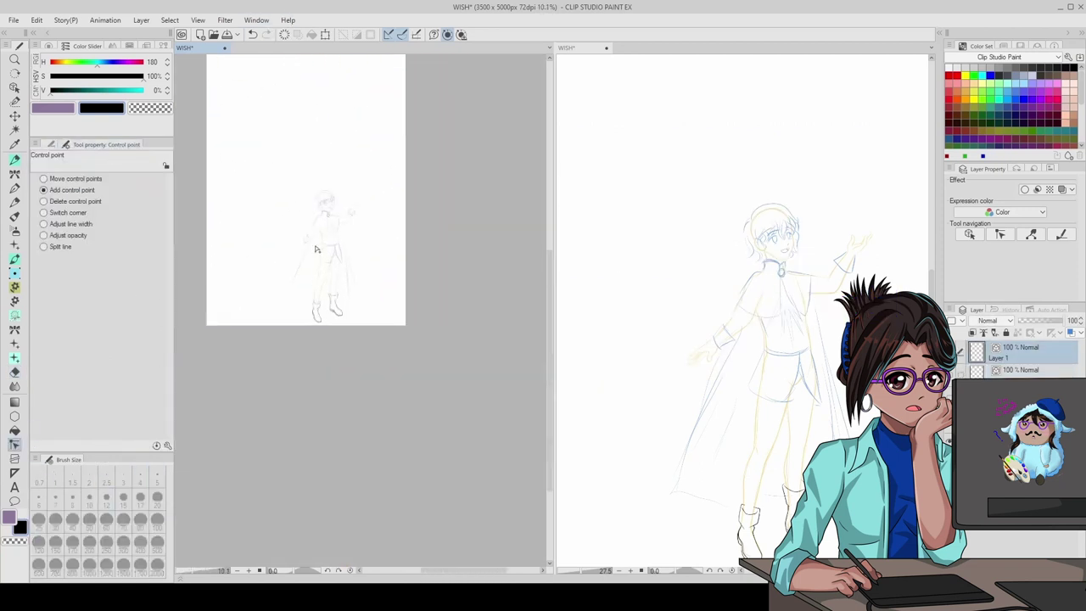
- Pinch the near trouser leg's lines to meet the boot cuff at level 46 and erase its hem overlapping the boot at size 70
{"action": "scroll", "coordinate": [422, 353], "scroll_direction": "up", "scroll_amount": 4}
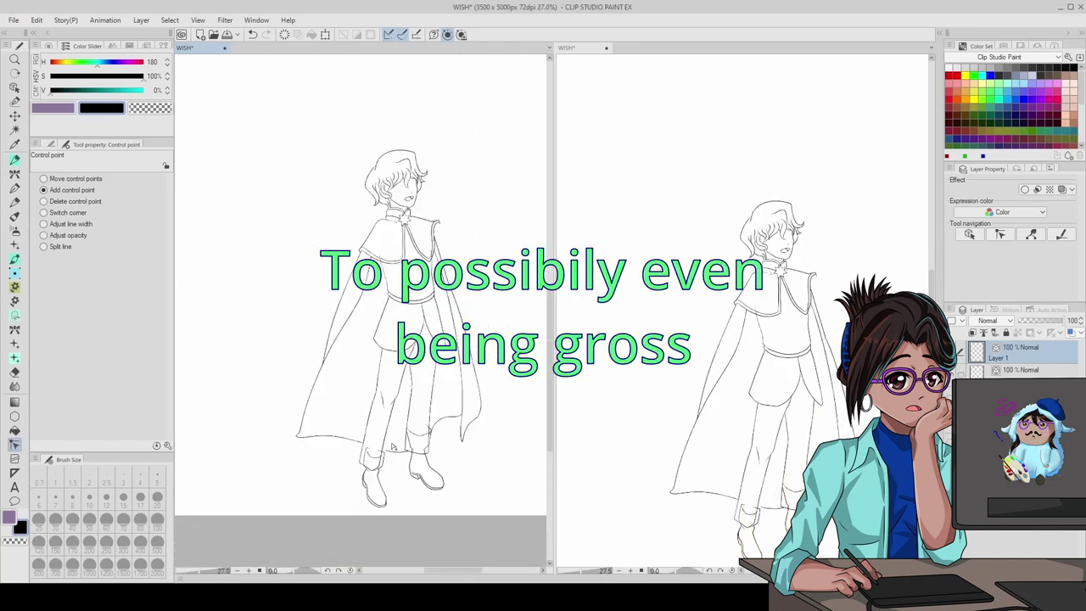
{"action": "scroll", "coordinate": [365, 339], "scroll_direction": "up", "scroll_amount": 5}
{"action": "left_click", "coordinate": [120, 144]}
{"action": "scroll", "coordinate": [399, 383], "scroll_direction": "up", "scroll_amount": 2}
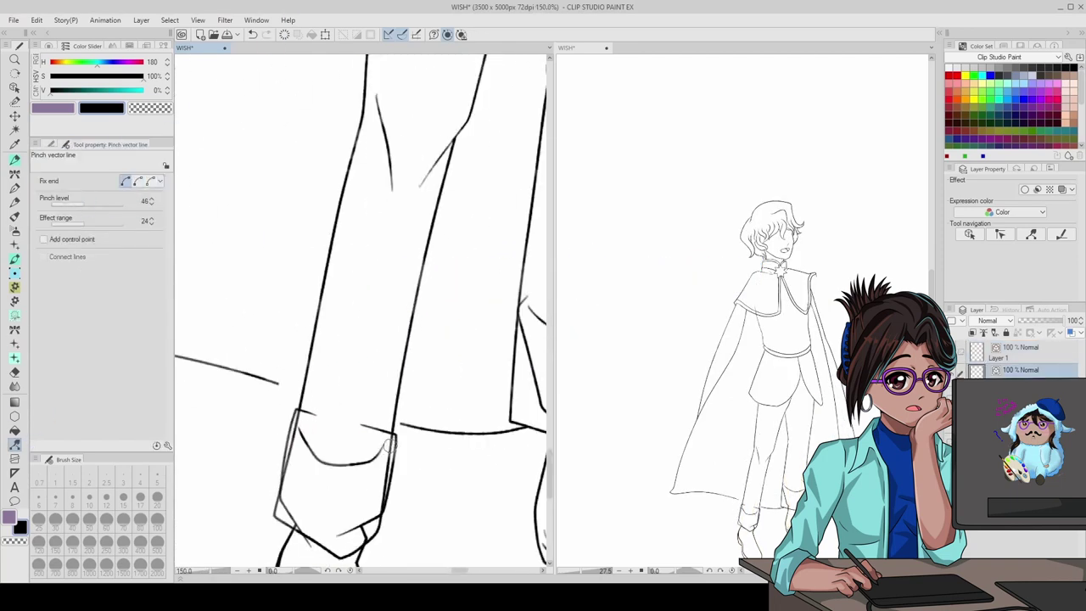
{"action": "scroll", "coordinate": [398, 384], "scroll_direction": "down", "scroll_amount": 2}
{"action": "key", "text": "e"}
{"action": "left_click_drag", "start_coordinate": [280, 501], "coordinate": [336, 477]}
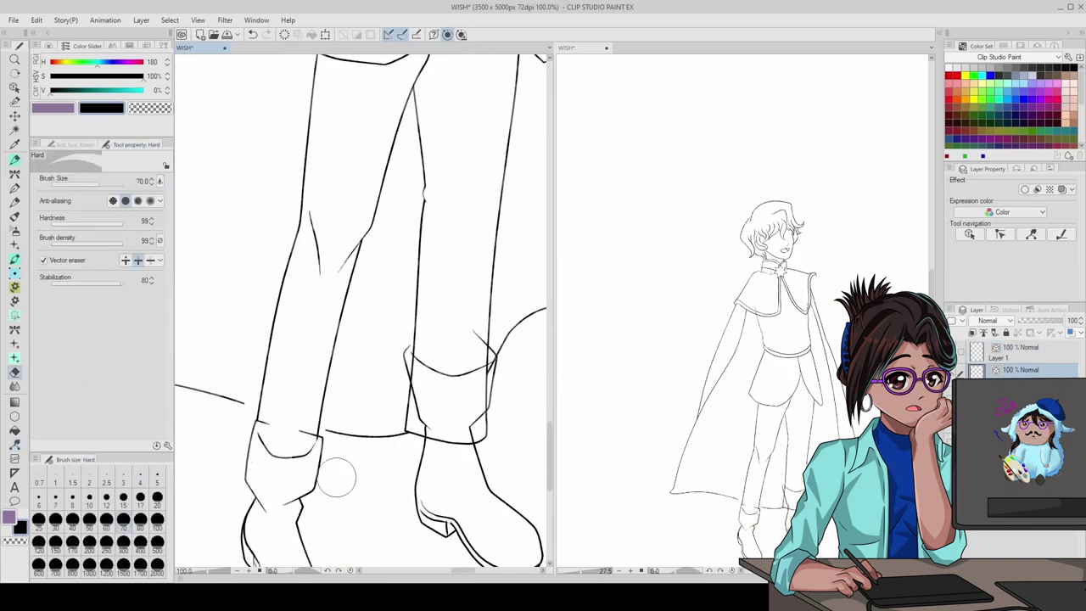
- Undo the last erasure and erase the trouser hem lines overlapping the boot cuffs with the Hard eraser at size 5
{"action": "left_click", "coordinate": [252, 34]}
{"action": "left_click", "coordinate": [157, 482]}
{"action": "scroll", "coordinate": [360, 310], "scroll_direction": "up", "scroll_amount": 1}
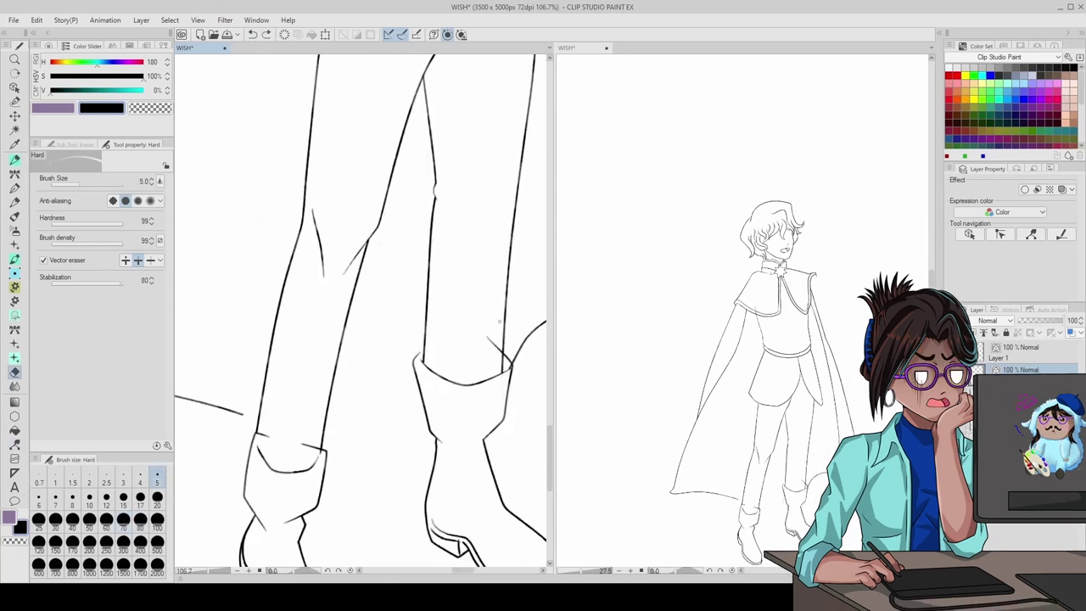
{"action": "scroll", "coordinate": [499, 321], "scroll_direction": "up", "scroll_amount": 2}
{"action": "scroll", "coordinate": [364, 339], "scroll_direction": "down", "scroll_amount": 5}
{"action": "scroll", "coordinate": [297, 382], "scroll_direction": "up", "scroll_amount": 6}
- Pinch the cuff corner line at level 27 and move the trouser line's control points to meet the boot cuffs
{"action": "key", "text": "y"}
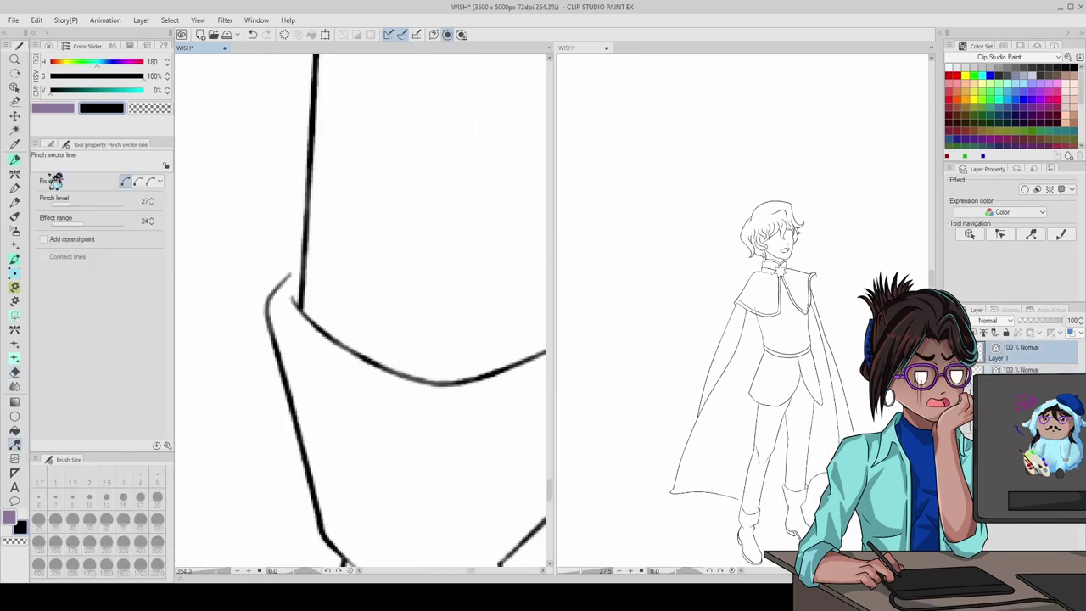
{"action": "left_click", "coordinate": [289, 276]}
{"action": "scroll", "coordinate": [274, 310], "scroll_direction": "up", "scroll_amount": 2}
{"action": "left_click", "coordinate": [44, 178]}
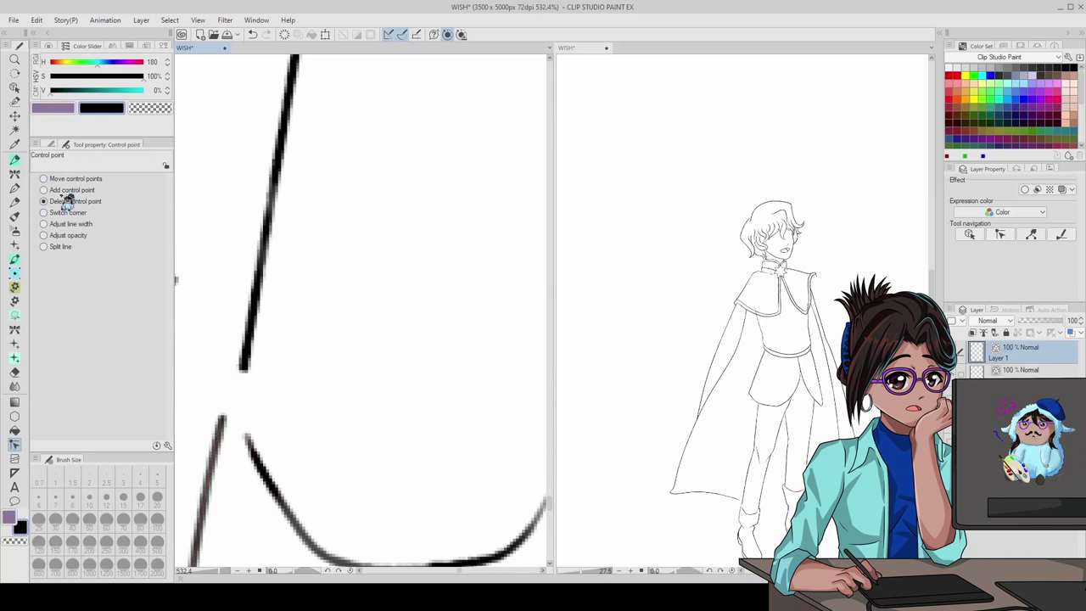
{"action": "scroll", "coordinate": [244, 348], "scroll_direction": "down", "scroll_amount": 6}
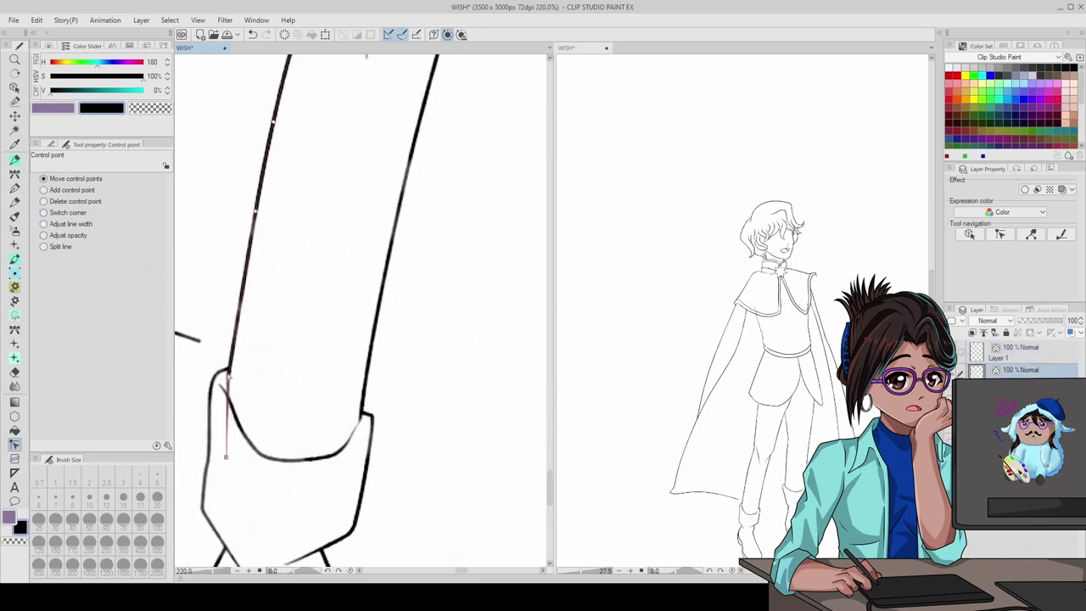
- Undo the stray trouser stroke and ink fold lines down both trouser legs over the sketch with the size 5 rakuPEN
{"action": "key", "text": "e"}
{"action": "scroll", "coordinate": [356, 340], "scroll_direction": "down", "scroll_amount": 5}
{"action": "scroll", "coordinate": [356, 339], "scroll_direction": "up", "scroll_amount": 4}
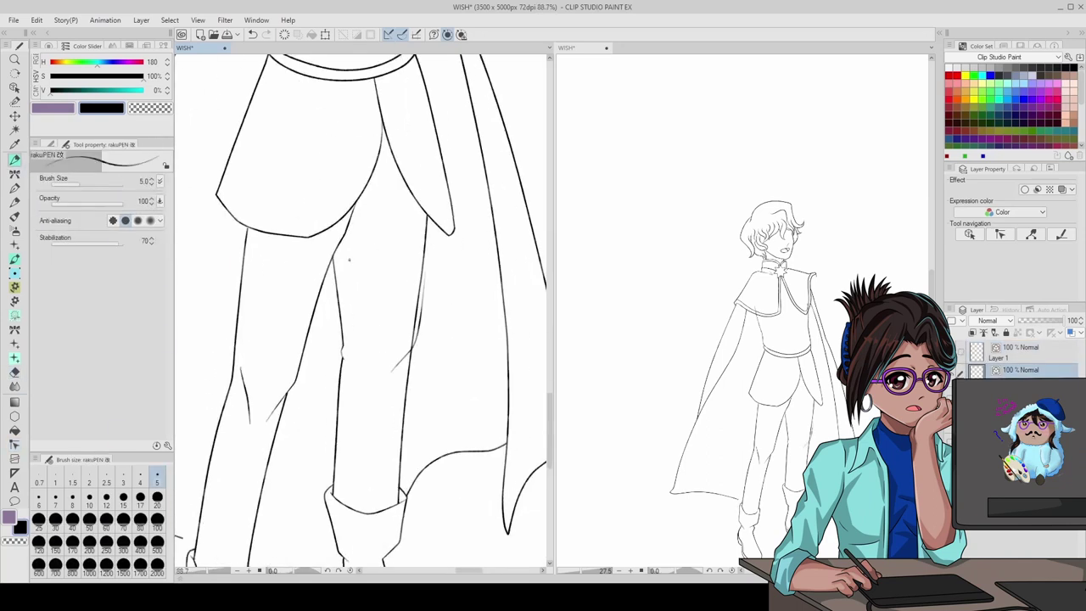
{"action": "key", "text": "ctrl+z"}
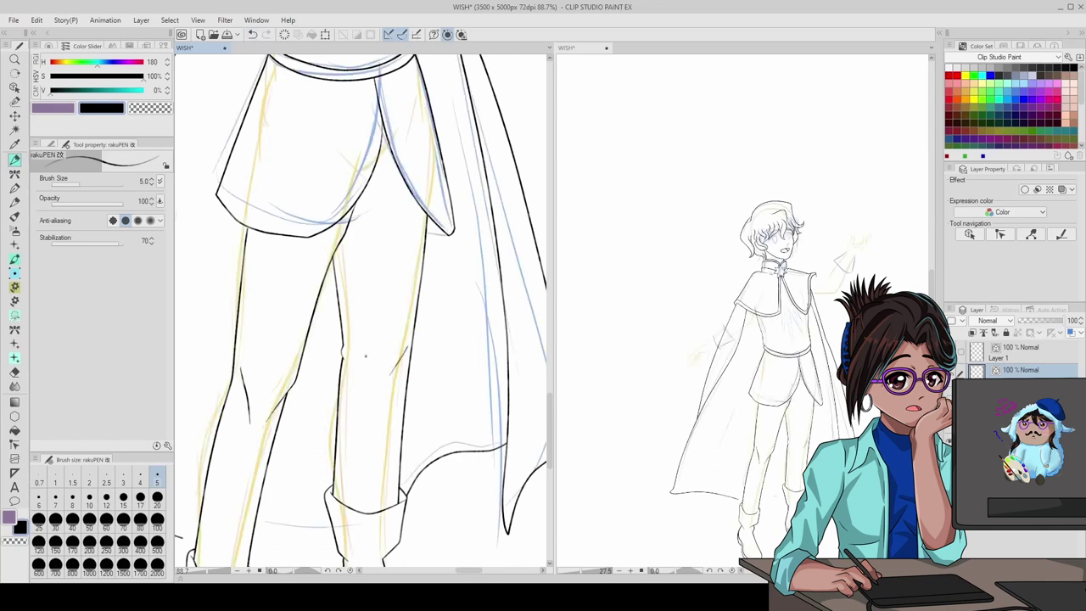
{"action": "scroll", "coordinate": [231, 437], "scroll_direction": "up", "scroll_amount": 3}
{"action": "key", "text": "y"}
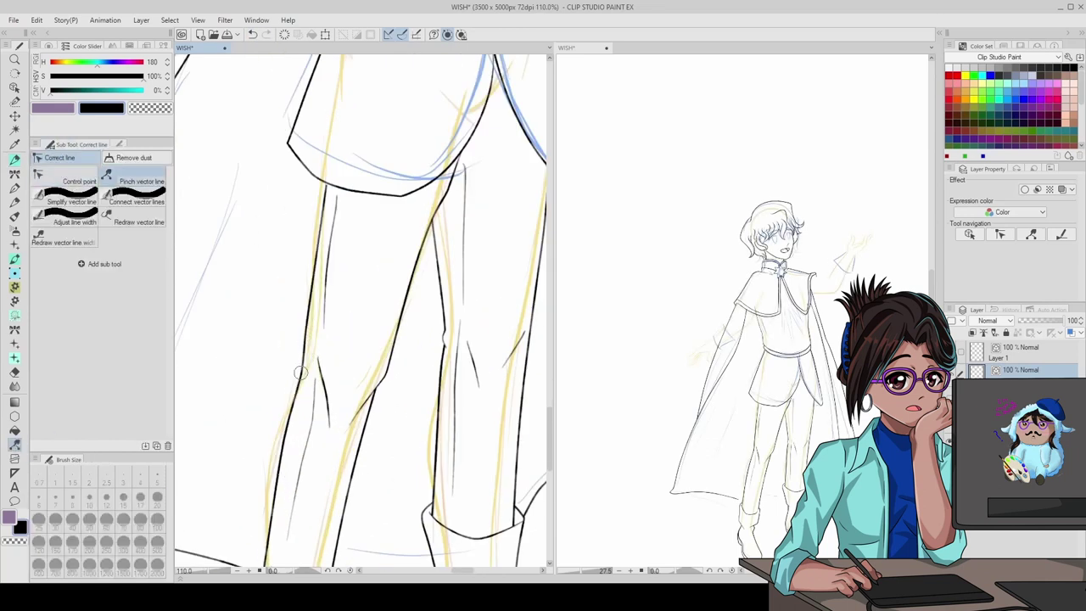
{"action": "scroll", "coordinate": [327, 235], "scroll_direction": "up", "scroll_amount": 2}
{"action": "scroll", "coordinate": [327, 234], "scroll_direction": "down", "scroll_amount": 1}
{"action": "scroll", "coordinate": [328, 234], "scroll_direction": "down", "scroll_amount": 2}
{"action": "key", "text": "p"}
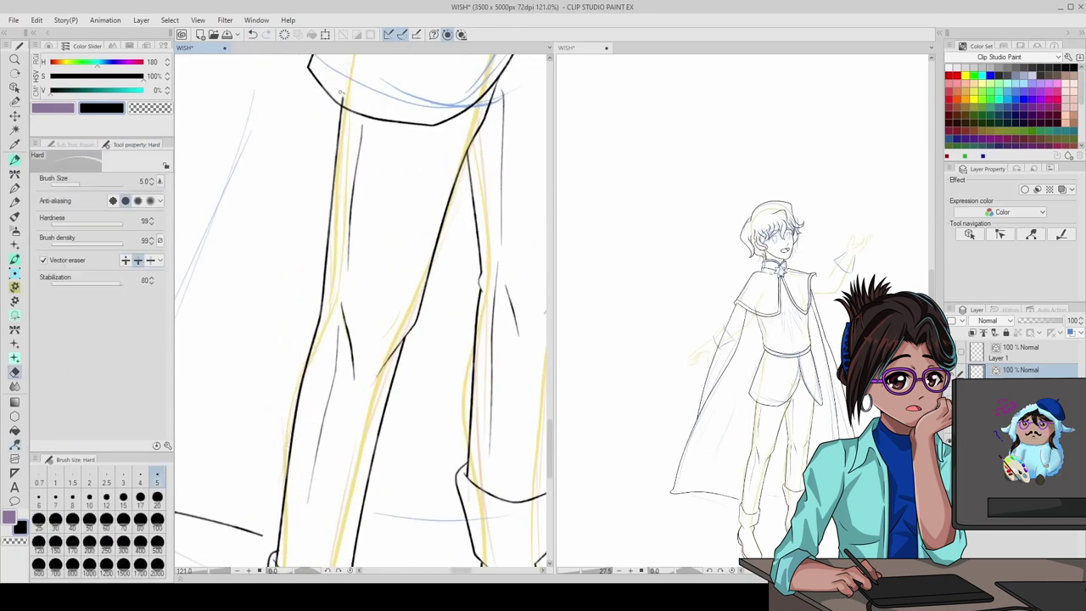
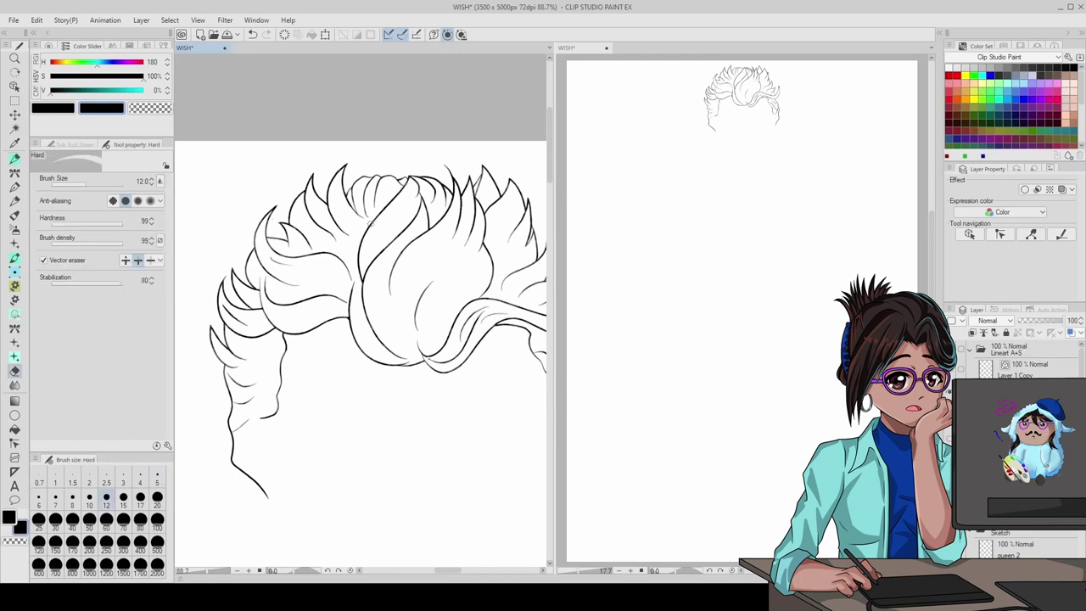
- Erase stray strands in the man's central swept-back hair lock and ink new ones with the size 5 rakuPEN
{"action": "left_click_drag", "start_coordinate": [361, 280], "coordinate": [392, 217]}
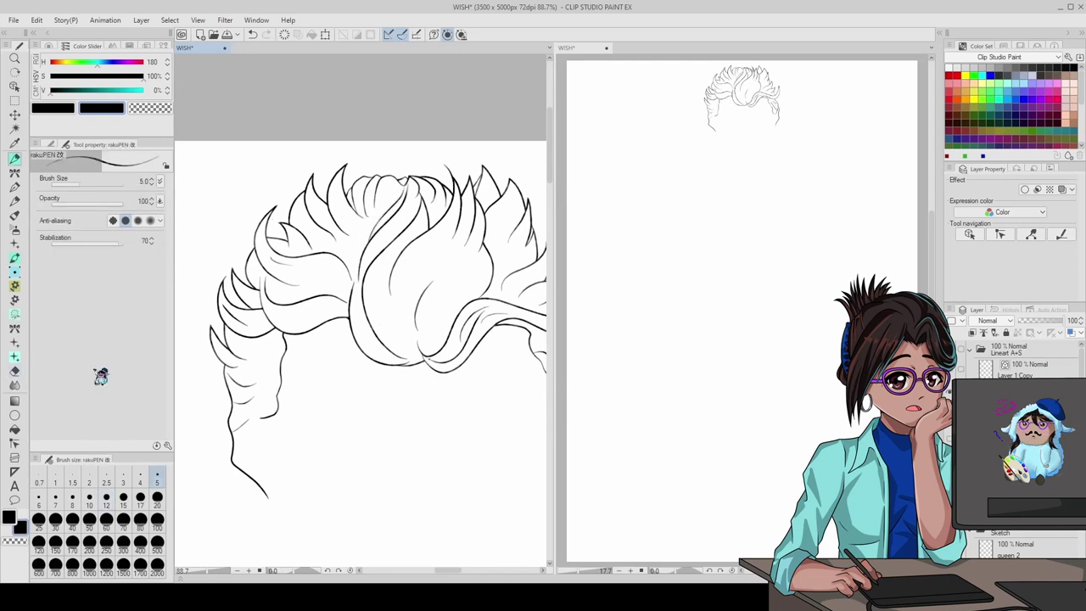
{"action": "key", "text": "e"}
{"action": "left_click_drag", "start_coordinate": [475, 301], "coordinate": [423, 349]}
{"action": "key", "text": "p"}
{"action": "left_click_drag", "start_coordinate": [450, 270], "coordinate": [422, 353]}
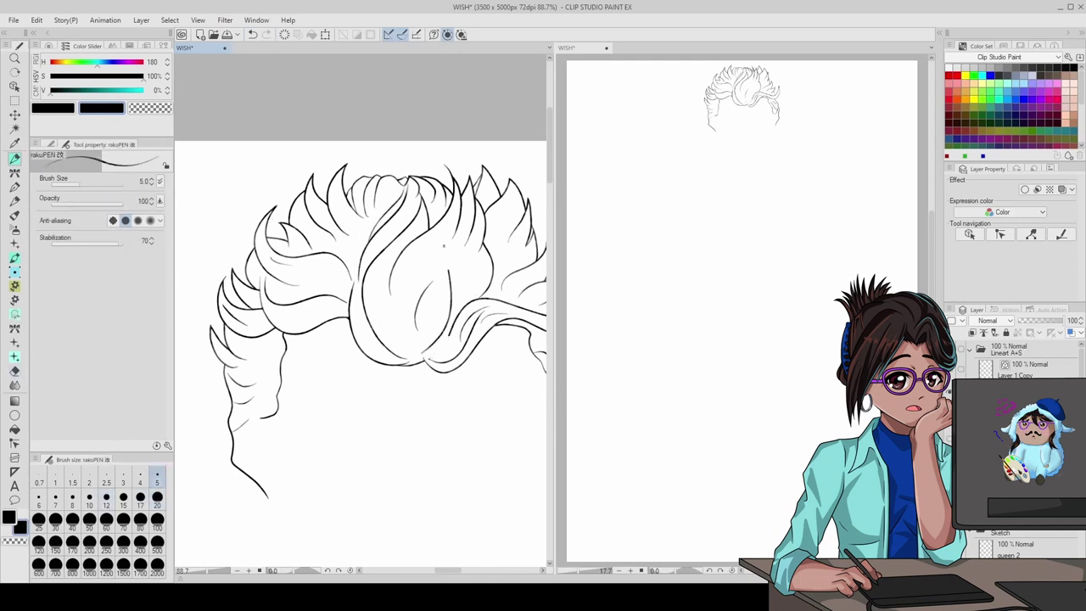
- Transform the copied hair lines to fit beside the swept-back hair and apply the change
{"action": "key", "text": "ctrl+0"}
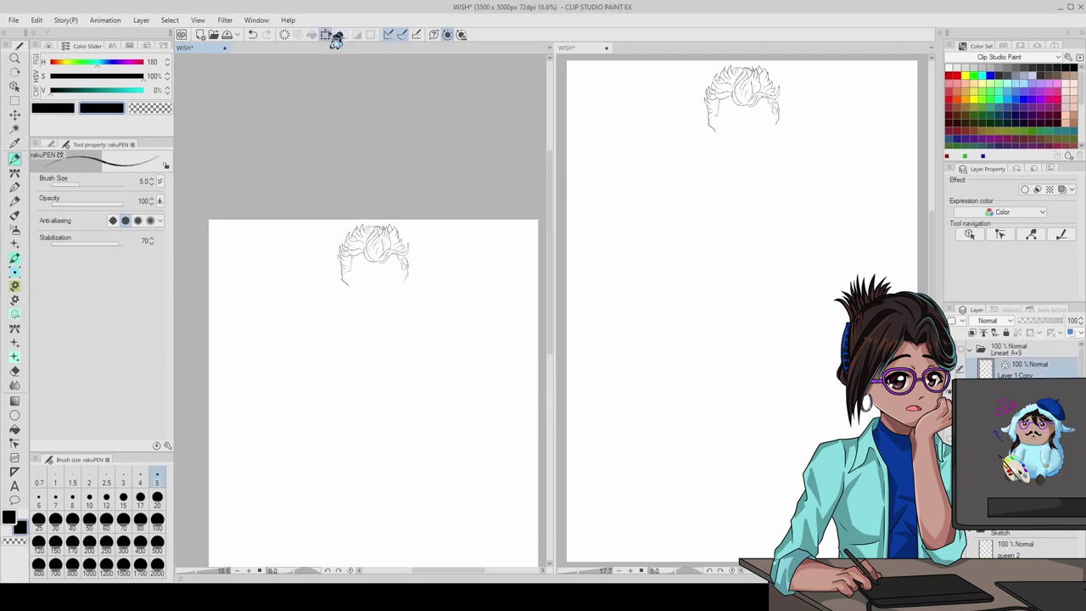
{"action": "left_click", "coordinate": [327, 35]}
{"action": "scroll", "coordinate": [488, 297], "scroll_direction": "up", "scroll_amount": 5}
{"action": "left_click_drag", "start_coordinate": [521, 254], "coordinate": [509, 201]}
{"action": "key", "text": "Return"}
{"action": "scroll", "coordinate": [509, 201], "scroll_direction": "down", "scroll_amount": 6}
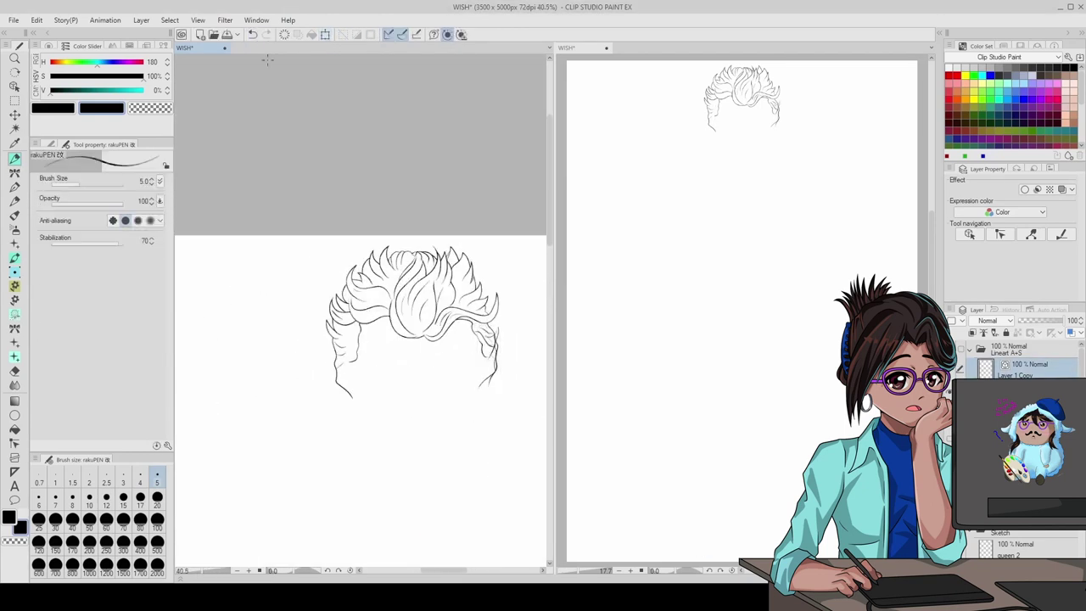
- Mirror a copy of the inked sideburn and place it on the opposite side of the head, using the grid for alignment
{"action": "left_click", "coordinate": [327, 35]}
{"action": "key", "text": "Return"}
{"action": "key", "text": "ctrl+plus"}
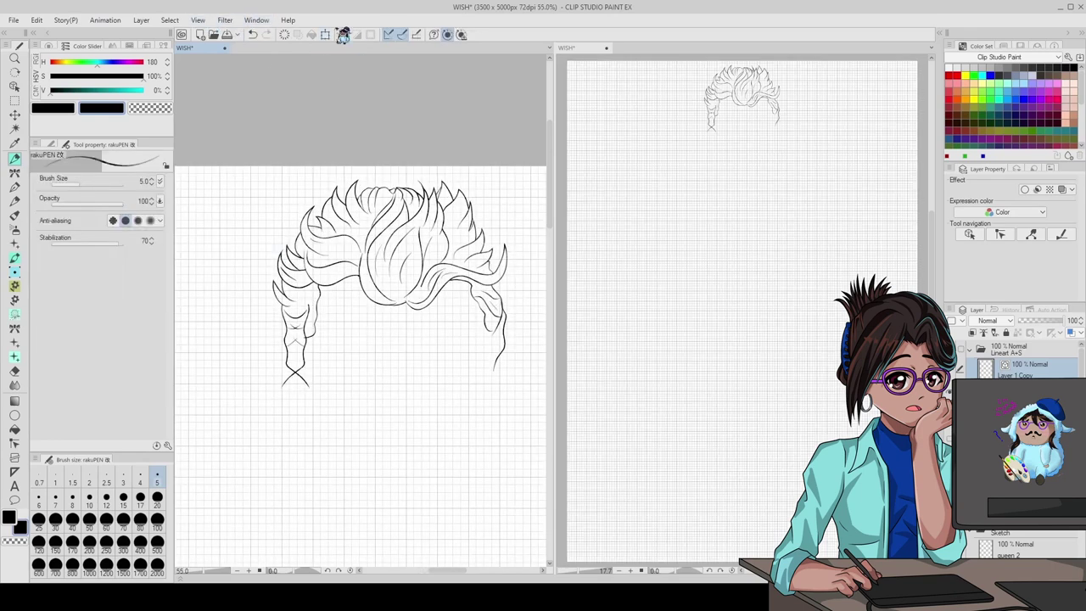
{"action": "key", "text": "ctrl+t"}
{"action": "scroll", "coordinate": [299, 333], "scroll_direction": "up", "scroll_amount": 3}
{"action": "key", "text": "Return"}
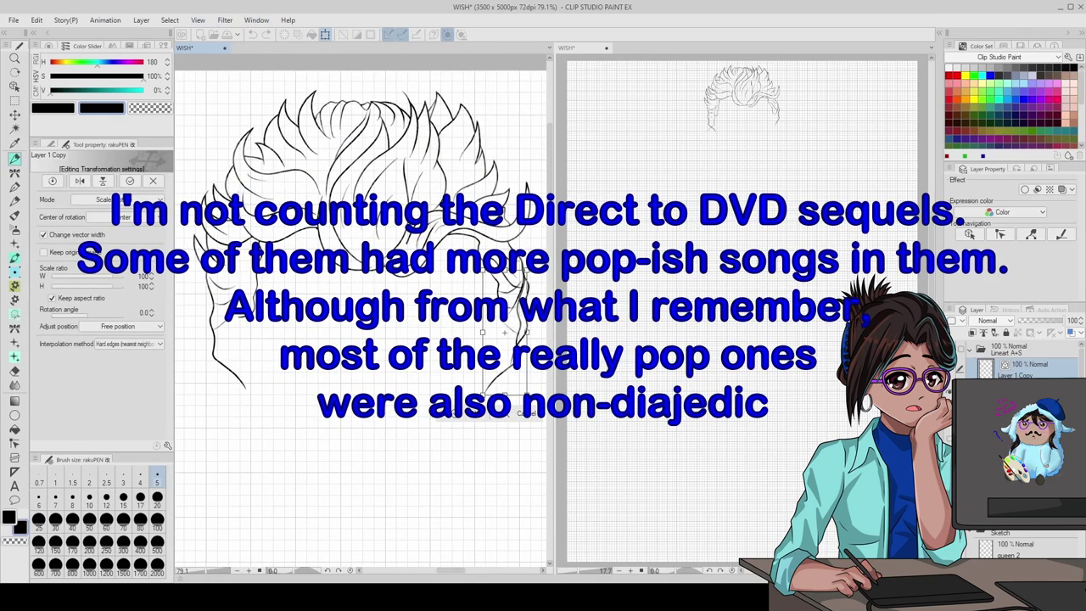
- Erase the overlapping lines along the mirrored sideburn with the Hard eraser at size 17
{"action": "scroll", "coordinate": [427, 360], "scroll_direction": "up", "scroll_amount": 2}
{"action": "key", "text": "e"}
{"action": "scroll", "coordinate": [427, 361], "scroll_direction": "down", "scroll_amount": 4}
{"action": "scroll", "coordinate": [426, 361], "scroll_direction": "up", "scroll_amount": 5}
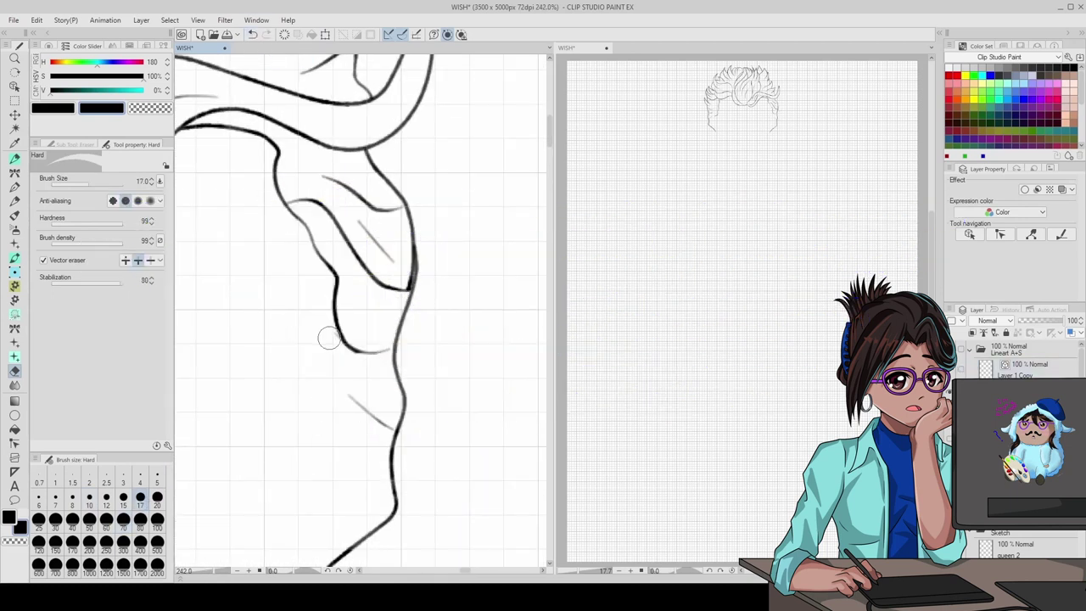
{"action": "scroll", "coordinate": [328, 338], "scroll_direction": "down", "scroll_amount": 6}
{"action": "left_click", "coordinate": [1025, 370]}
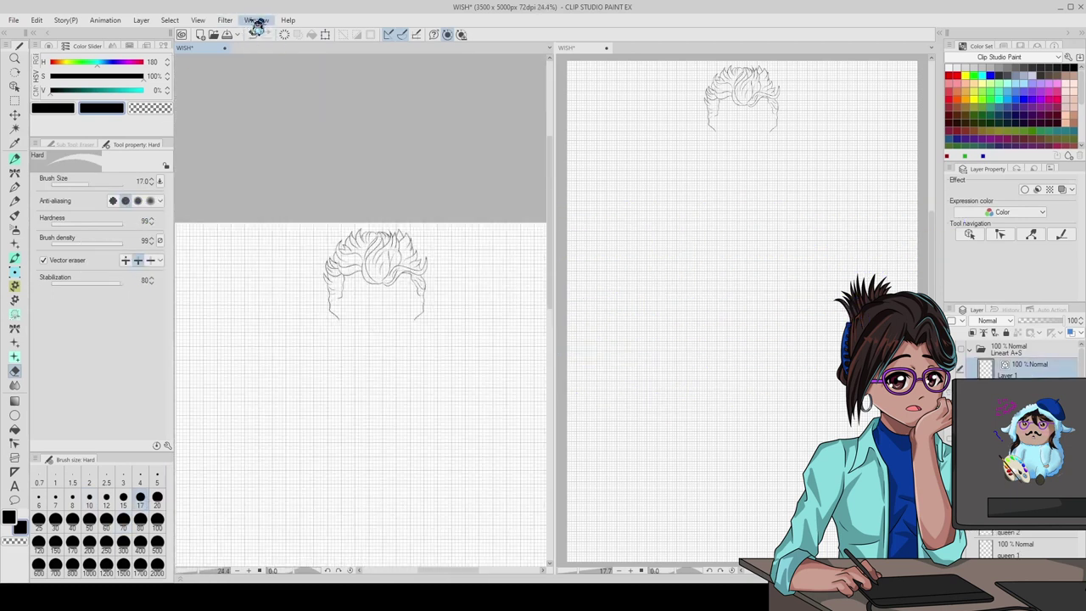
- Ink the man's pointed ear over the sketch with the size 5 rakuPEN and refine its lines with Pinch vector line
{"action": "scroll", "coordinate": [363, 274], "scroll_direction": "up", "scroll_amount": 4}
{"action": "scroll", "coordinate": [363, 274], "scroll_direction": "down", "scroll_amount": 3}
{"action": "scroll", "coordinate": [363, 275], "scroll_direction": "up", "scroll_amount": 4}
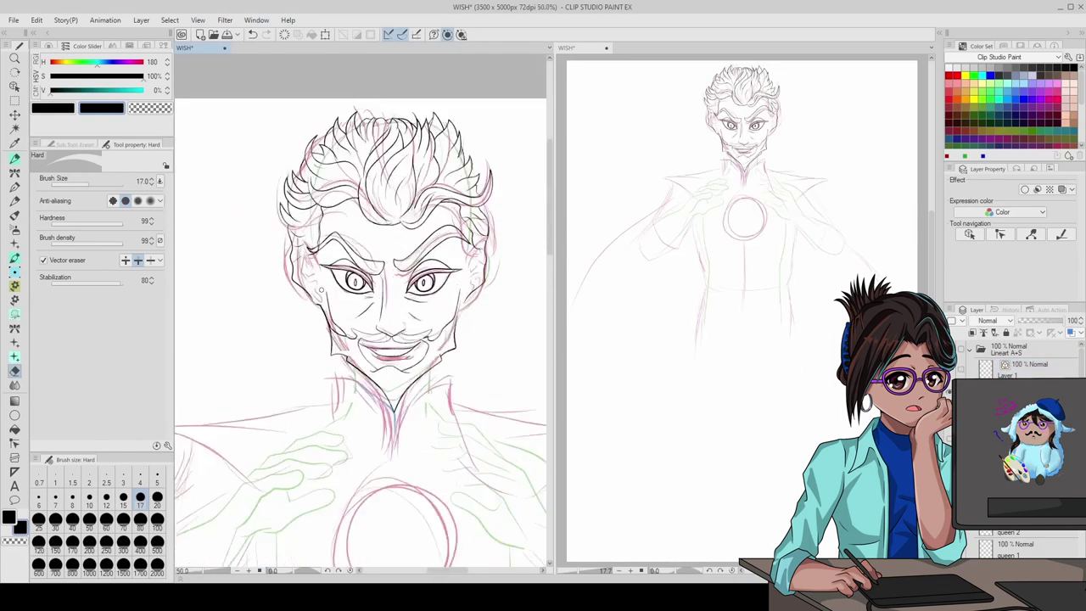
{"action": "scroll", "coordinate": [484, 376], "scroll_direction": "up", "scroll_amount": 4}
{"action": "key", "text": "p"}
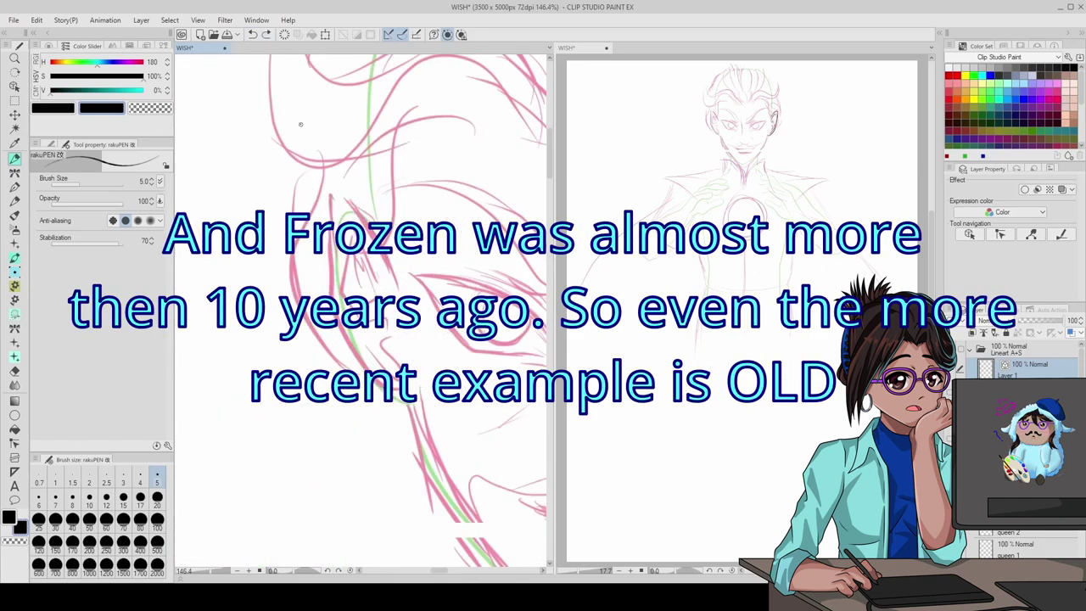
{"action": "left_click_drag", "start_coordinate": [330, 201], "coordinate": [366, 380]}
{"action": "left_click", "coordinate": [15, 442]}
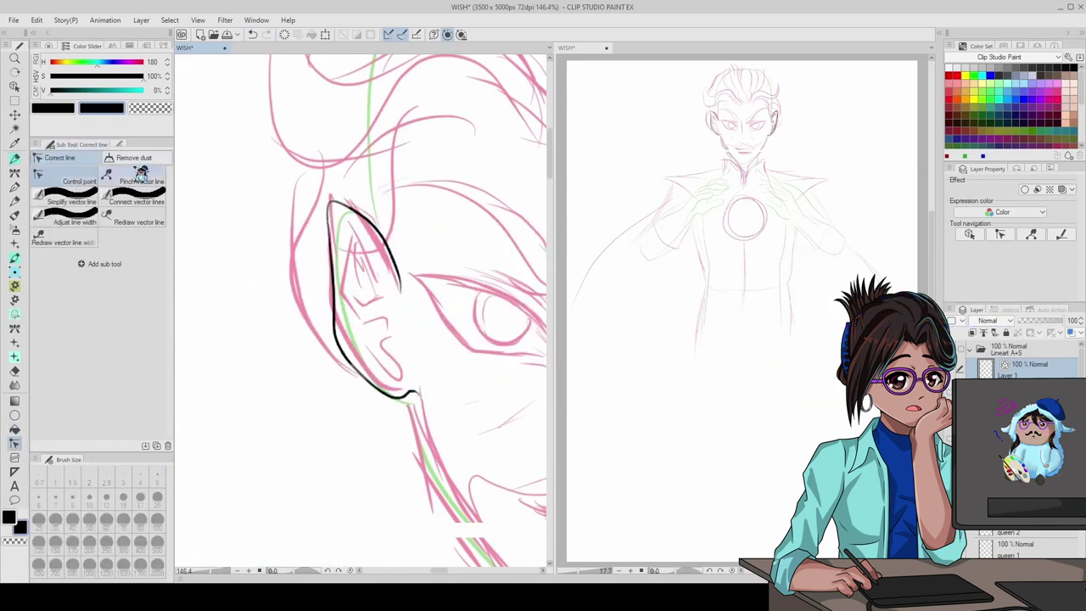
{"action": "scroll", "coordinate": [340, 311], "scroll_direction": "down", "scroll_amount": 5}
{"action": "scroll", "coordinate": [341, 310], "scroll_direction": "down", "scroll_amount": 3}
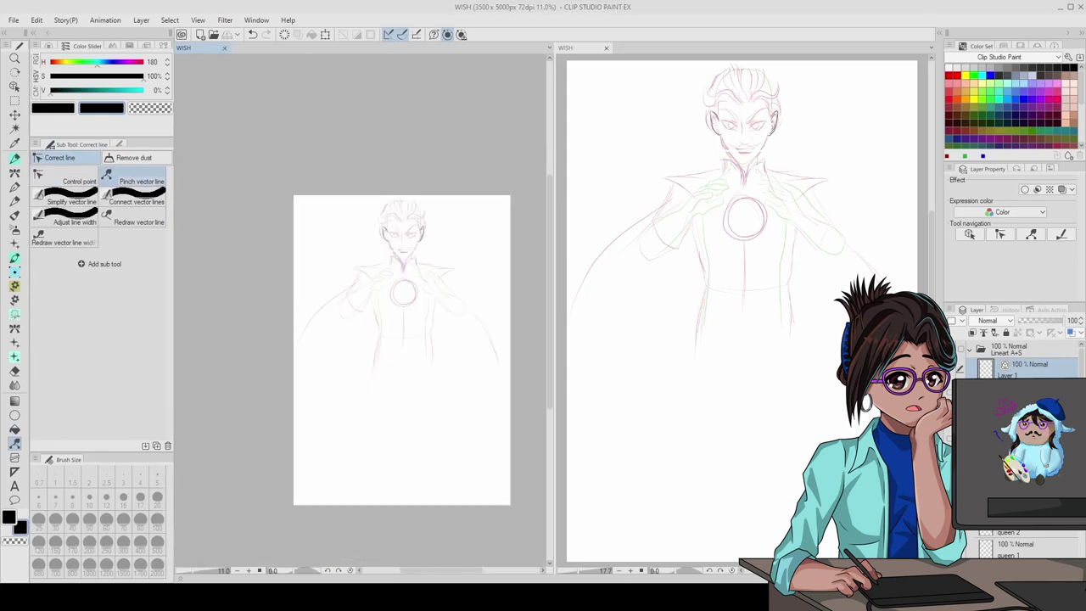
{"action": "scroll", "coordinate": [402, 219], "scroll_direction": "up", "scroll_amount": 4}
{"action": "key", "text": "p"}
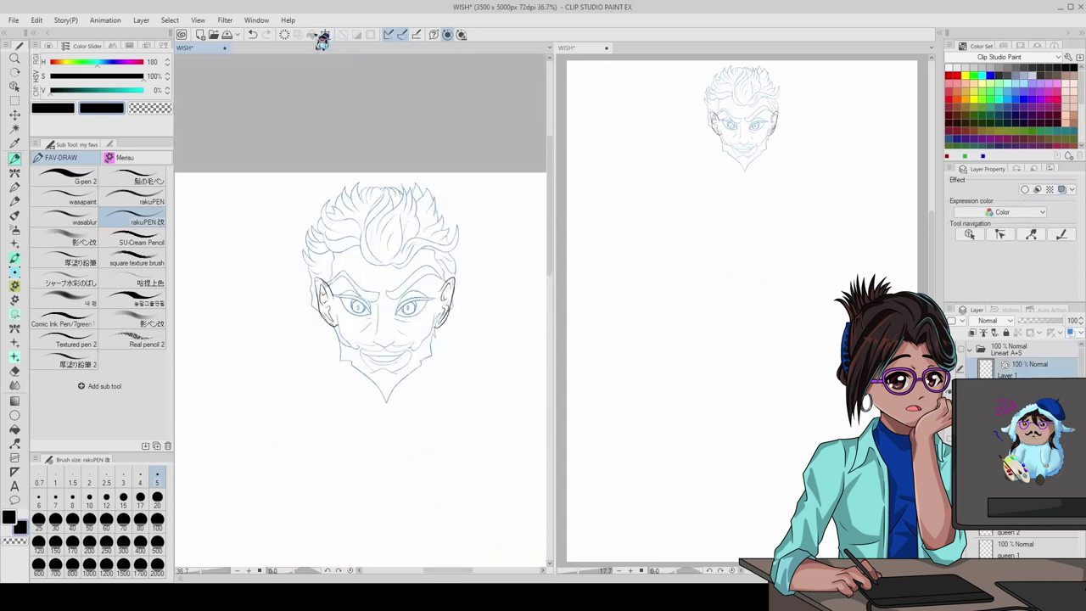
- Select the mirrored ear's vector lines as objects and transform them to fit against the side of the head
{"action": "key", "text": "m"}
{"action": "left_click_drag", "start_coordinate": [417, 262], "coordinate": [501, 354]}
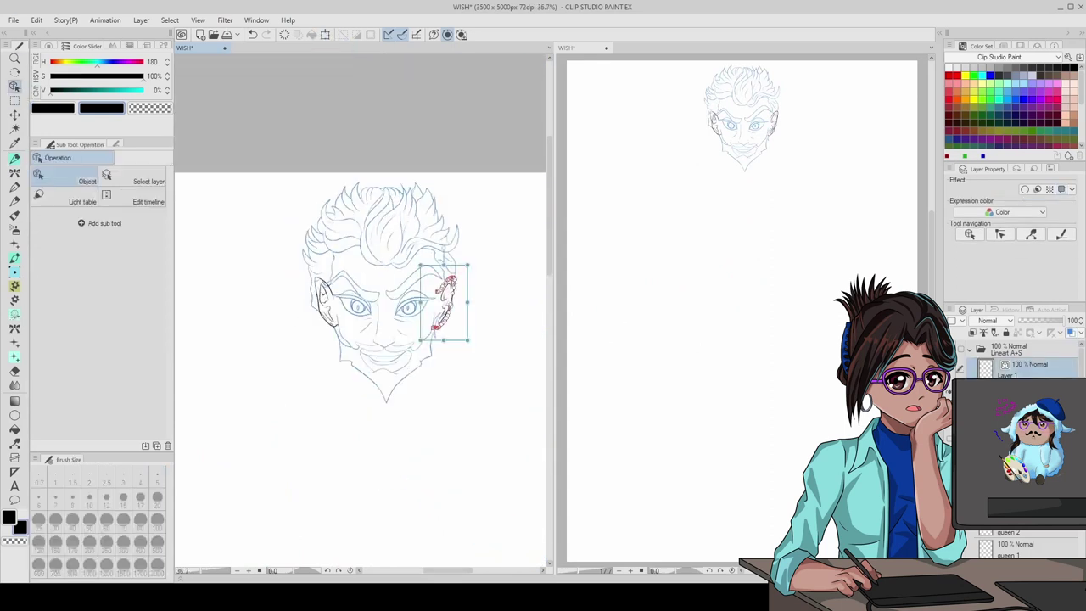
{"action": "scroll", "coordinate": [441, 305], "scroll_direction": "up", "scroll_amount": 4}
{"action": "key", "text": "ctrl+t"}
{"action": "scroll", "coordinate": [426, 360], "scroll_direction": "down", "scroll_amount": 3}
{"action": "left_click", "coordinate": [428, 373]}
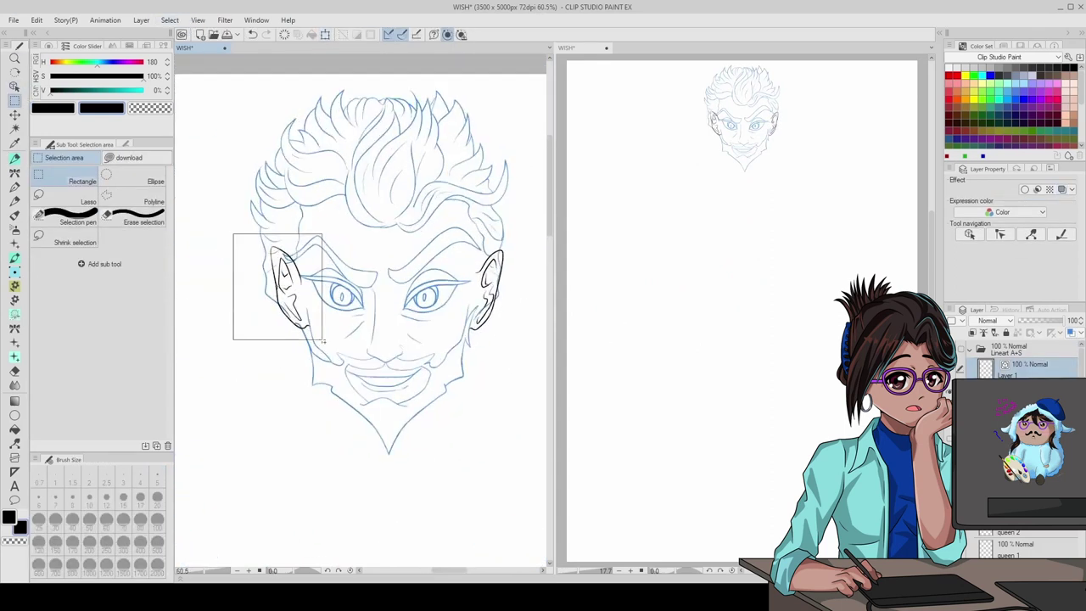
- Tidy the ear outlines where they meet the hair and face with the Hard eraser at size 17, undoing the last stroke
{"action": "scroll", "coordinate": [323, 356], "scroll_direction": "up", "scroll_amount": 5}
{"action": "key", "text": "e"}
{"action": "scroll", "coordinate": [361, 309], "scroll_direction": "down", "scroll_amount": 5}
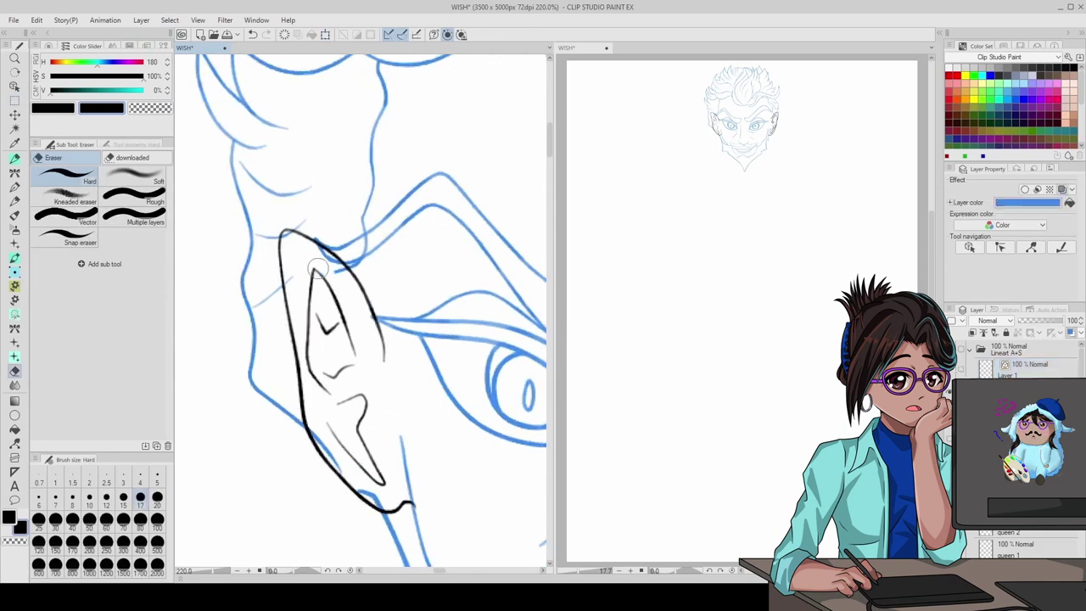
{"action": "scroll", "coordinate": [483, 322], "scroll_direction": "up", "scroll_amount": 4}
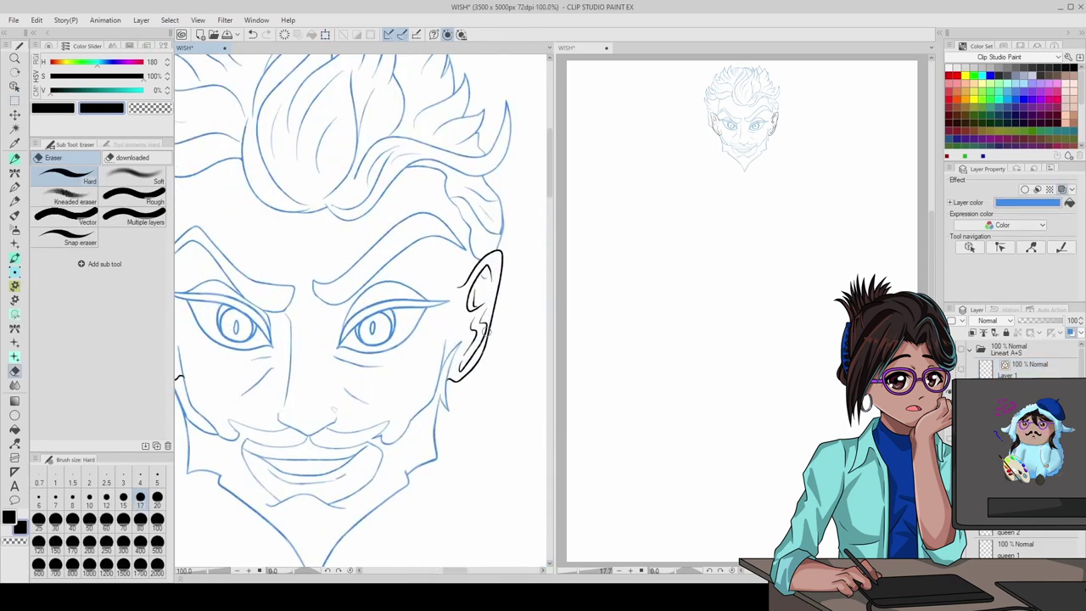
{"action": "key", "text": "p"}
{"action": "key", "text": "ctrl+z"}
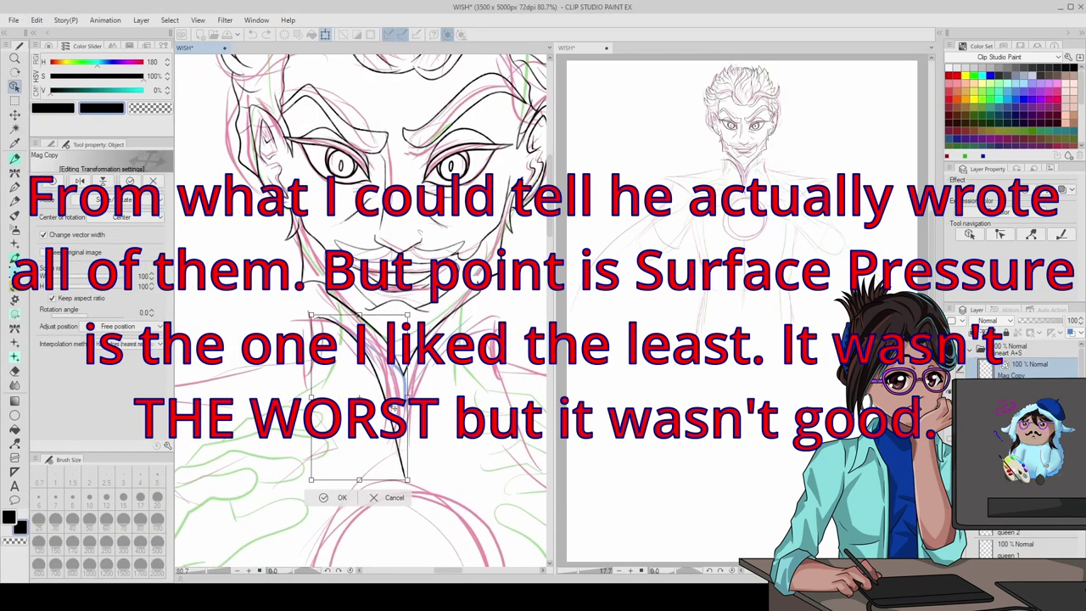
- Apply the transformation to the copied collar line at the man's neckline
{"action": "key", "text": "Return"}
{"action": "scroll", "coordinate": [393, 409], "scroll_direction": "up", "scroll_amount": 3}
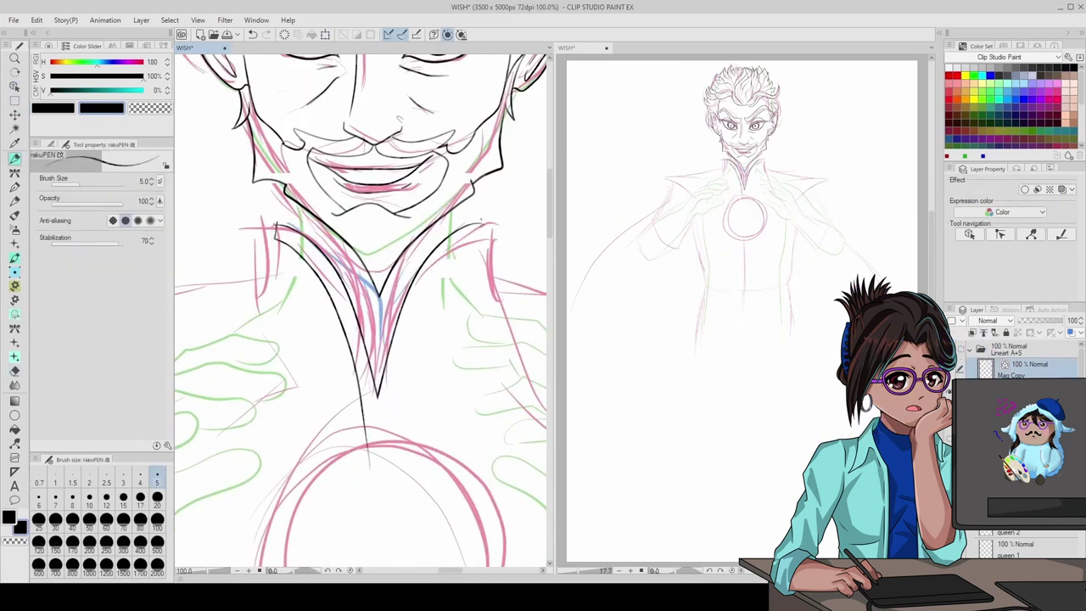
{"action": "key", "text": "o"}
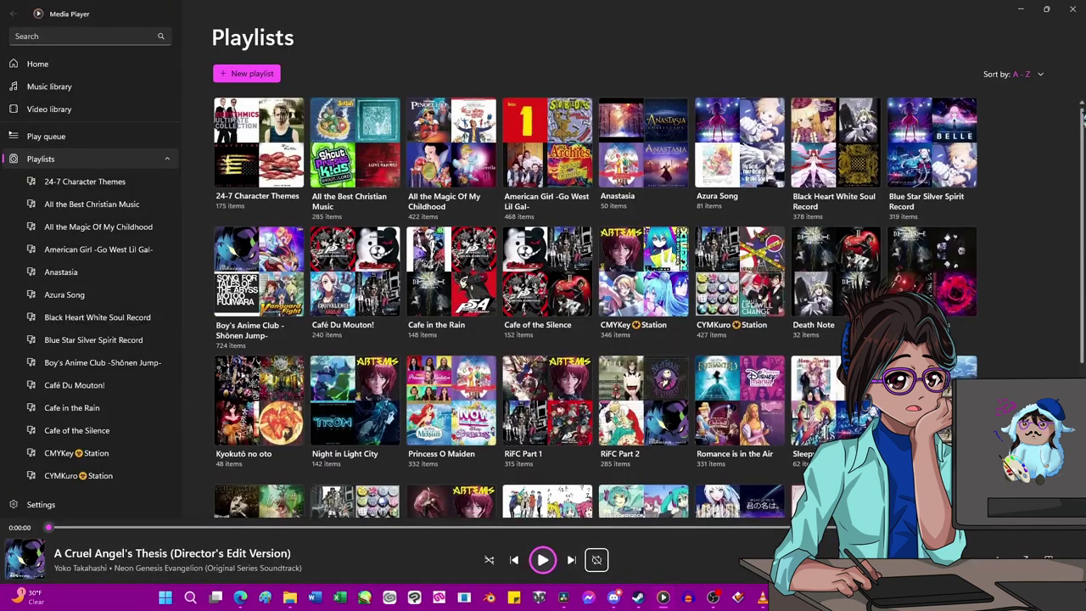
- Browse the playlists in Media Player and open the Boy's Anime Club -Shōnen Jump- playlist to look through its songs
{"action": "scroll", "coordinate": [1083, 121], "scroll_direction": "down", "scroll_amount": 2}
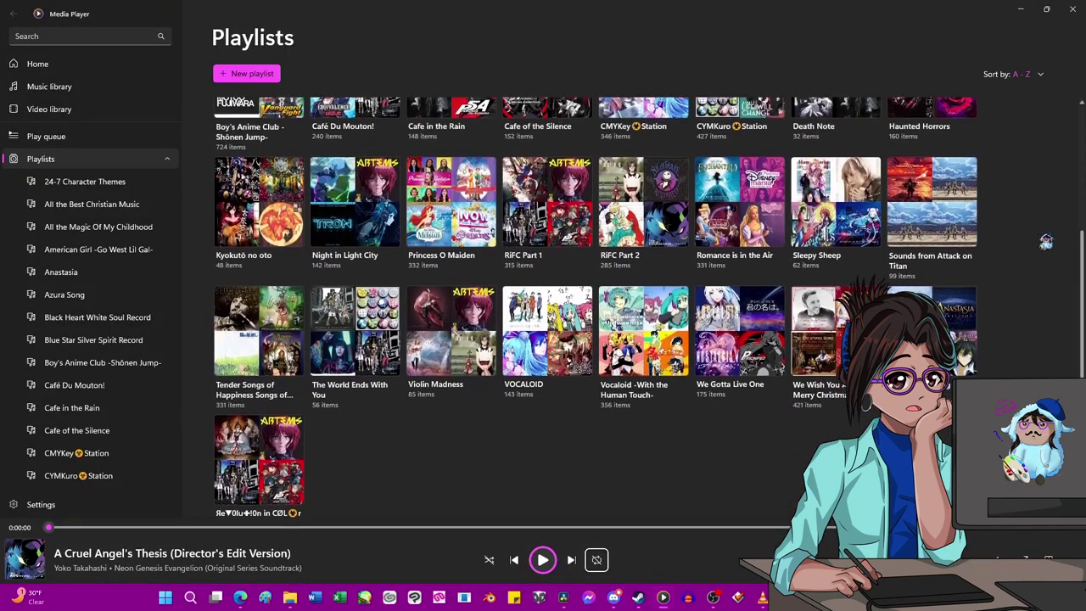
{"action": "scroll", "coordinate": [1047, 170], "scroll_direction": "up", "scroll_amount": 1}
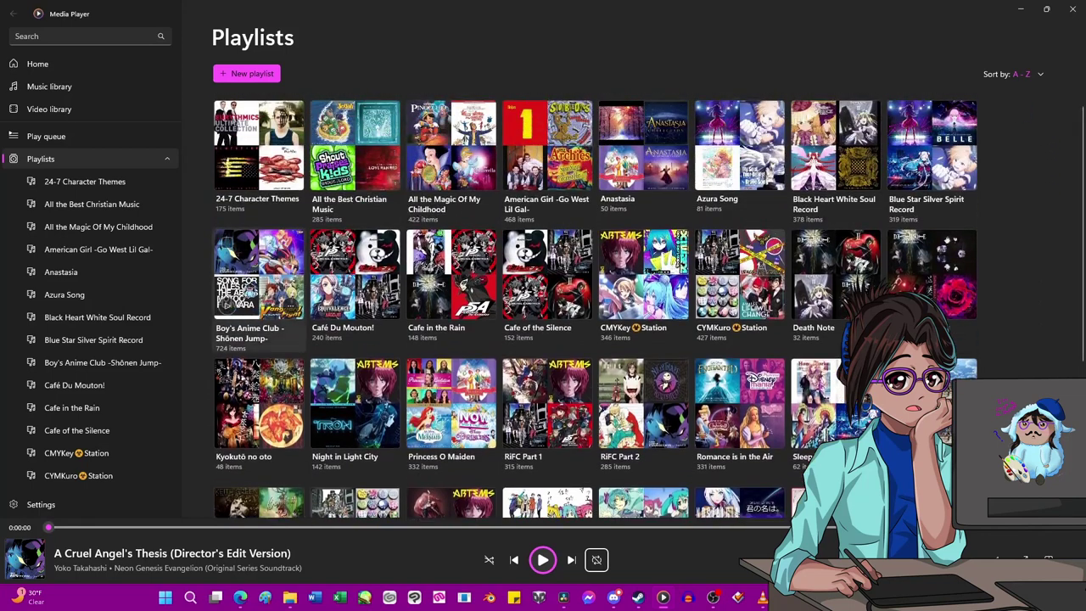
{"action": "left_click", "coordinate": [271, 321]}
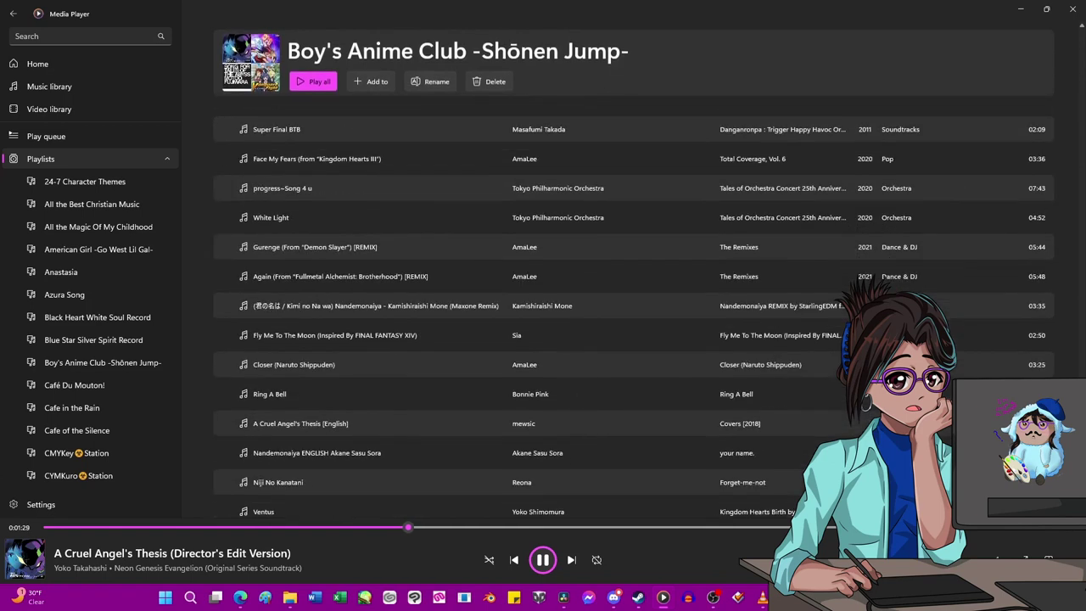
{"action": "scroll", "coordinate": [633, 309], "scroll_direction": "down", "scroll_amount": 5}
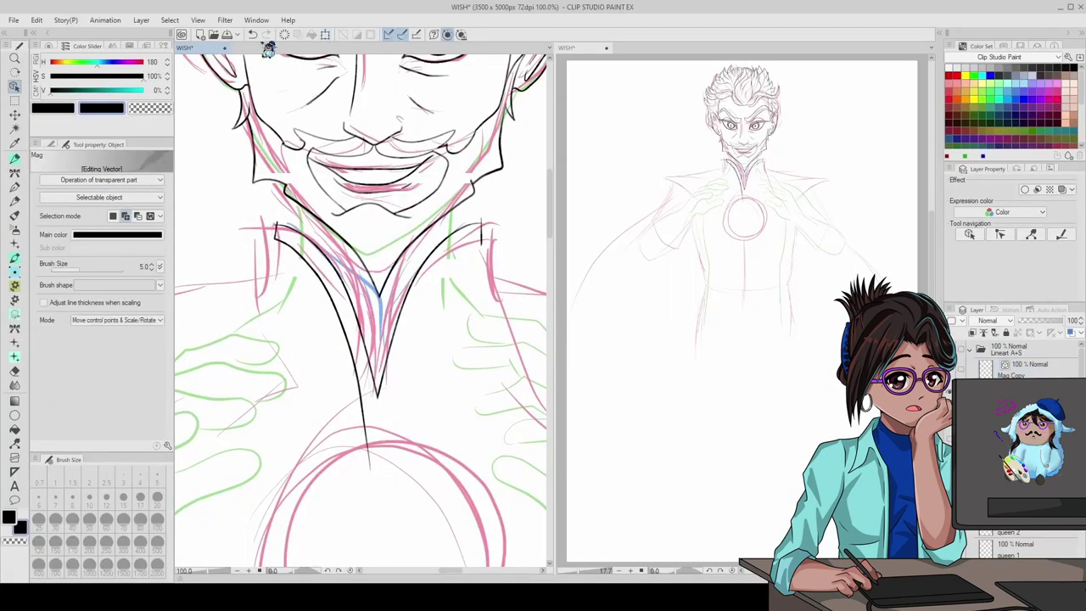
- In Clip Studio Paint, duplicate the outer collar line, flip it horizontally and place it on the opposite side of the neckline
{"action": "key", "text": "ctrl+c"}
{"action": "key", "text": "ctrl+v"}
{"action": "key", "text": "ctrl+t"}
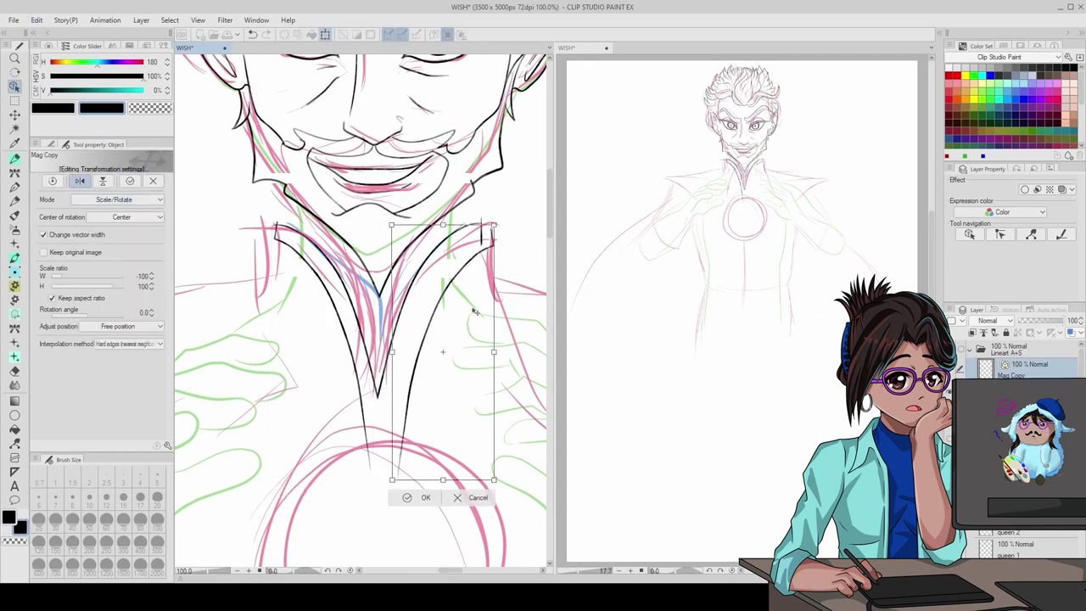
{"action": "key", "text": "Return"}
{"action": "key", "text": "e"}
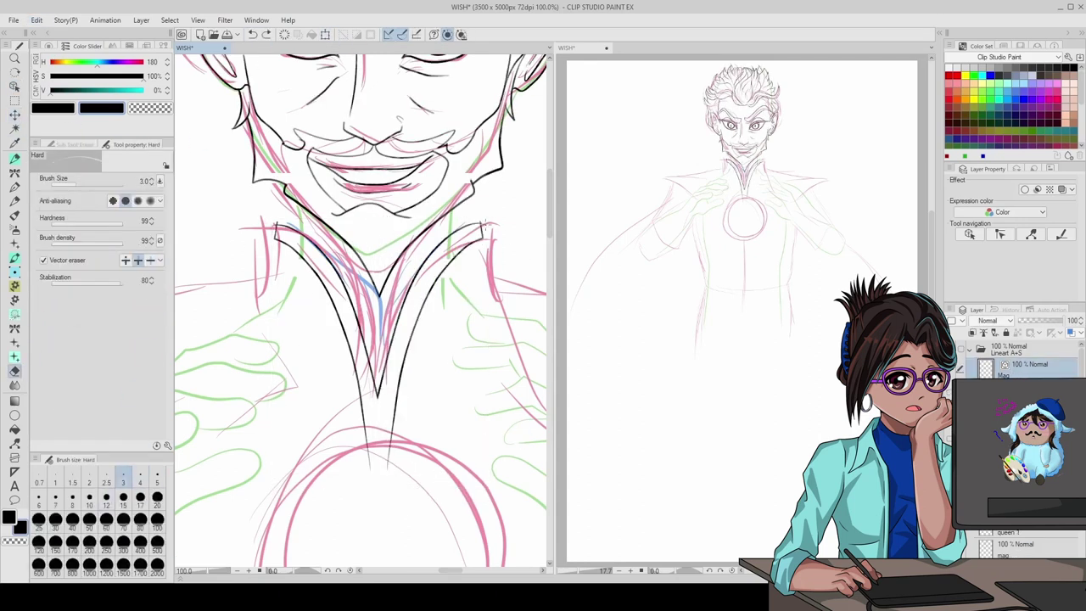
- Ink the outer sides of the man's collar and the tunic's vertical centre line with rakuPEN at size 5
{"action": "key", "text": "p"}
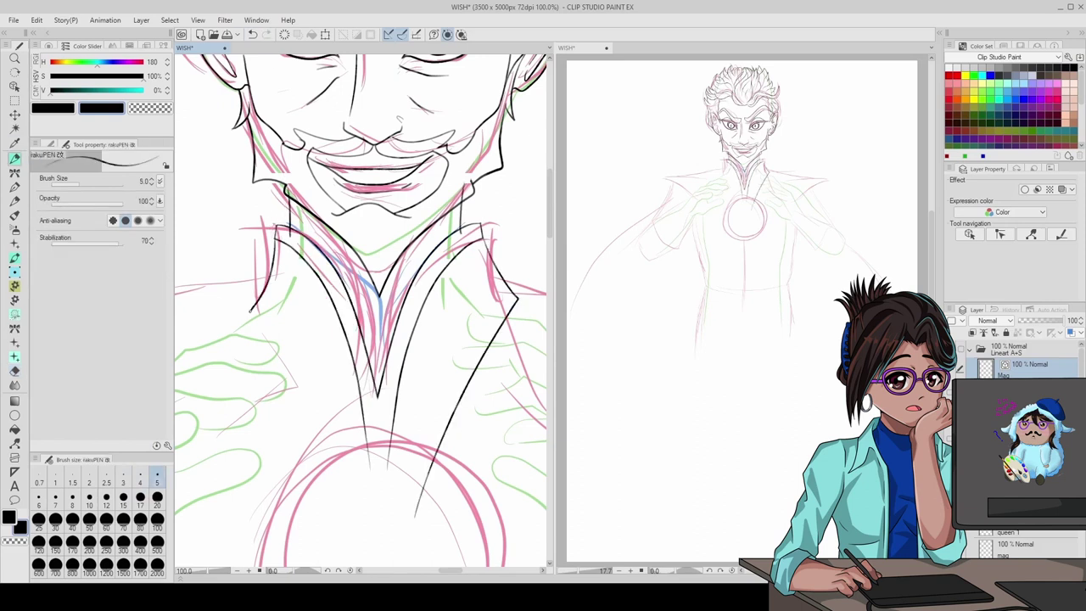
{"action": "key", "text": "ctrl+0"}
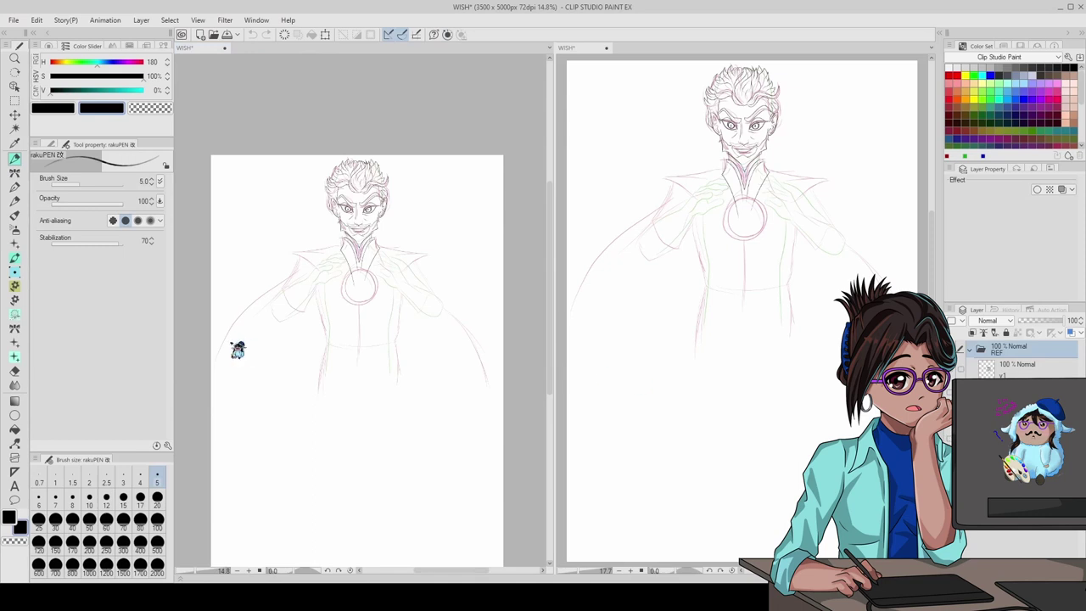
{"action": "key", "text": "ctrl+plus"}
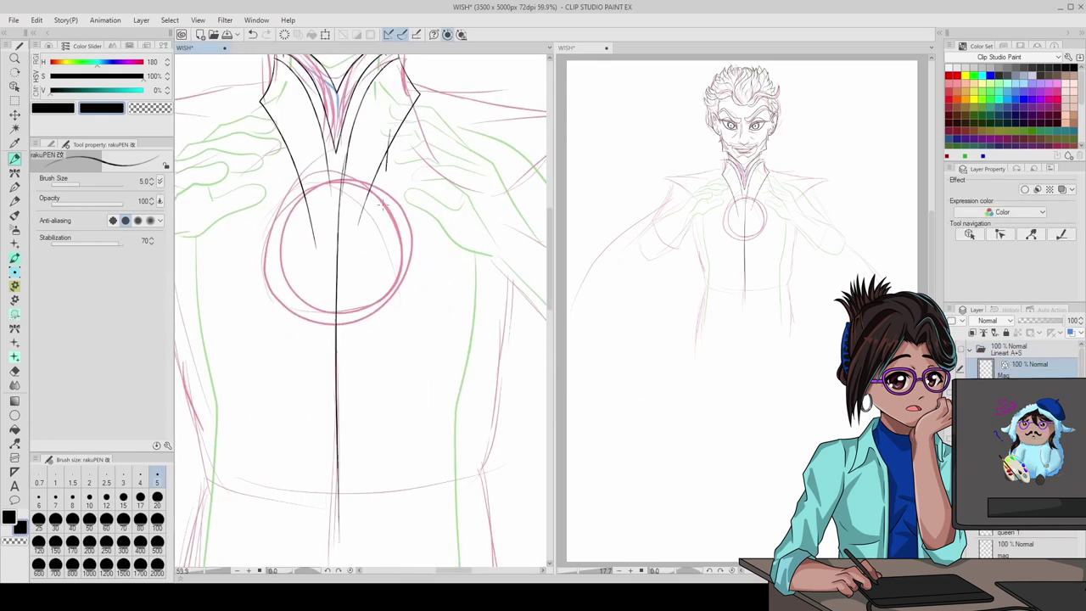
- Ink a long vertical placket line on each side of the tunic's centre and shape both with Pinch vector line
{"action": "key", "text": "ctrl+minus"}
{"action": "key", "text": "y"}
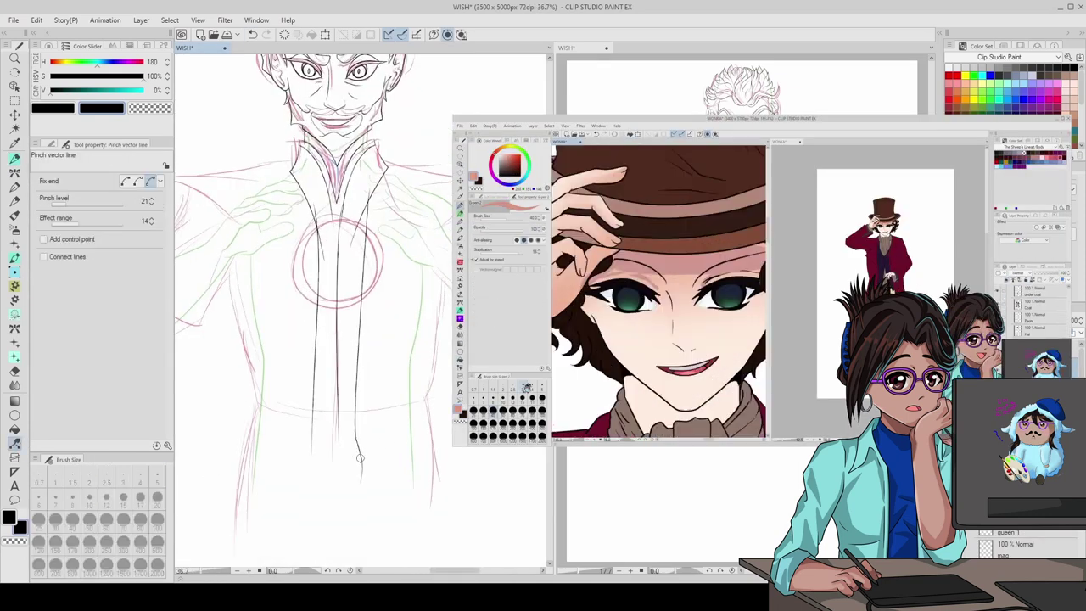
{"action": "scroll", "coordinate": [312, 185], "scroll_direction": "up", "scroll_amount": 1}
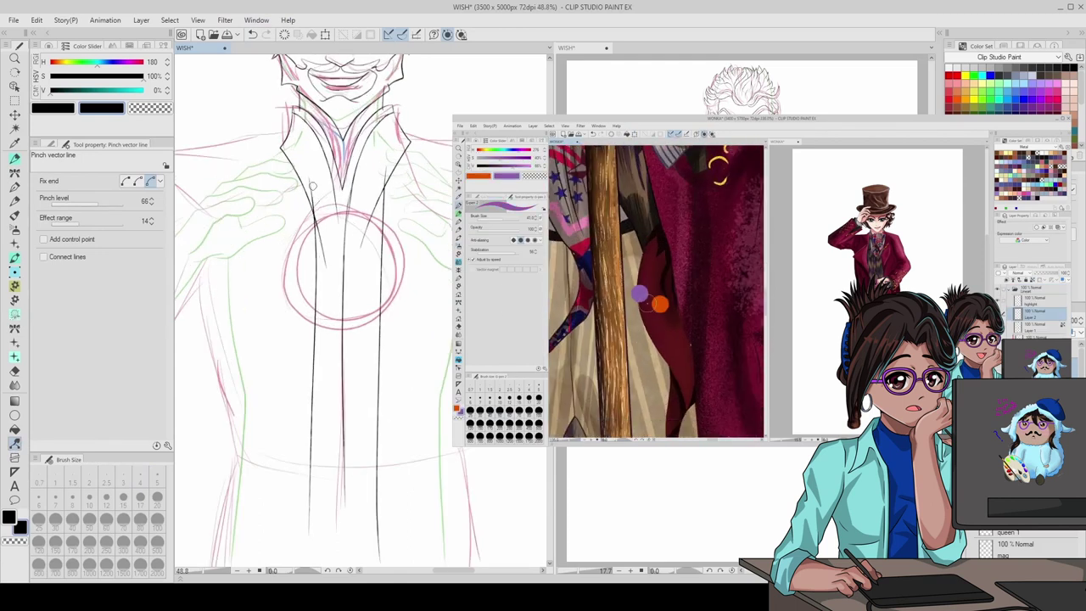
- Erase the overshooting outer collar line where it meets the placket, using the Hard eraser at size 3
{"action": "scroll", "coordinate": [312, 185], "scroll_direction": "up", "scroll_amount": 8}
{"action": "key", "text": "e"}
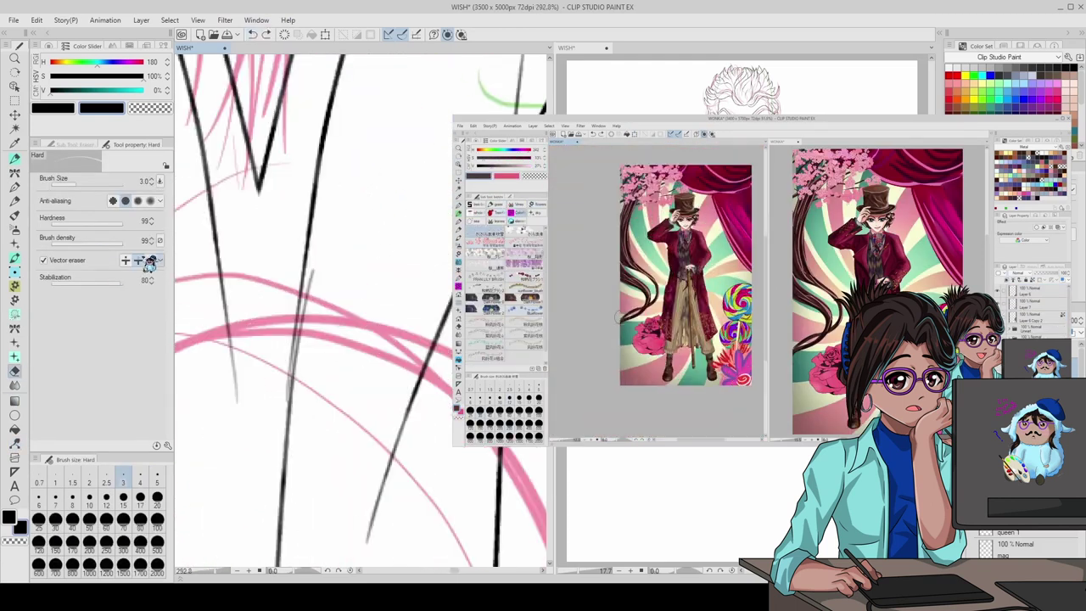
{"action": "key", "text": "ctrl+minus"}
{"action": "key", "text": "ctrl+minus"}
{"action": "key", "text": "ctrl+minus"}
{"action": "key", "text": "ctrl+minus"}
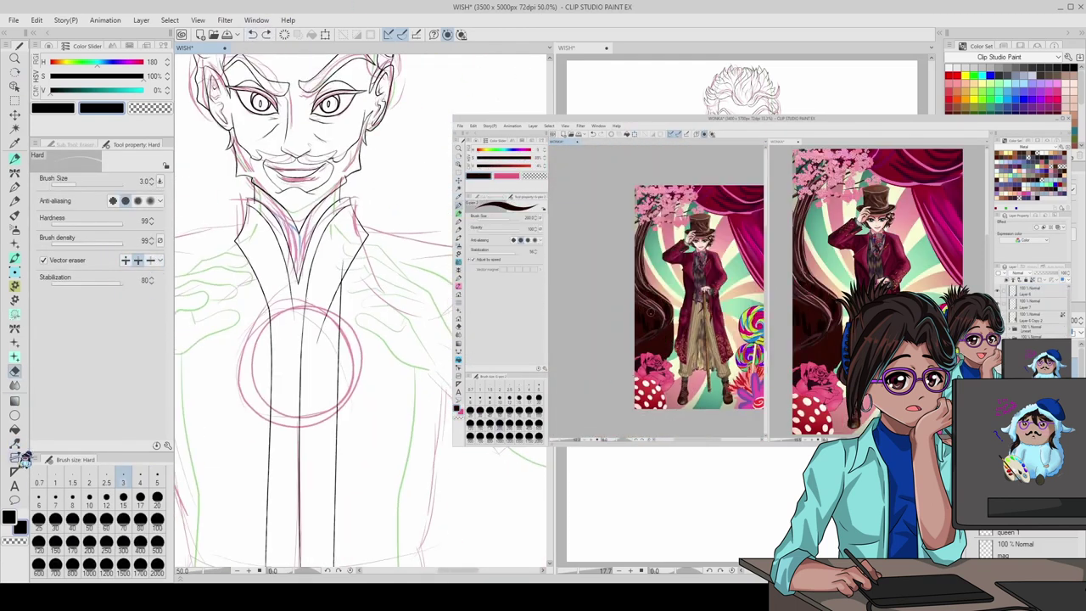
- Clean up the remaining line overlaps around the collar and upper placket with the Hard eraser at sizes 12 and 5
{"action": "left_click", "coordinate": [14, 455]}
{"action": "scroll", "coordinate": [364, 315], "scroll_direction": "up", "scroll_amount": 5}
{"action": "scroll", "coordinate": [364, 315], "scroll_direction": "down", "scroll_amount": 5}
{"action": "left_click", "coordinate": [14, 370]}
{"action": "left_click", "coordinate": [106, 504]}
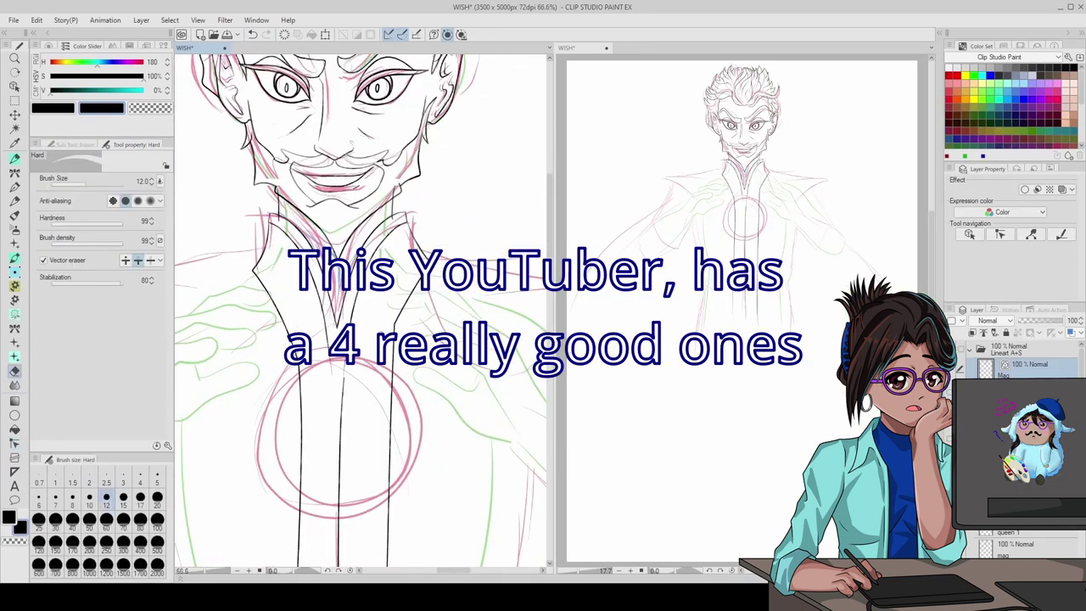
{"action": "scroll", "coordinate": [364, 314], "scroll_direction": "down", "scroll_amount": 5}
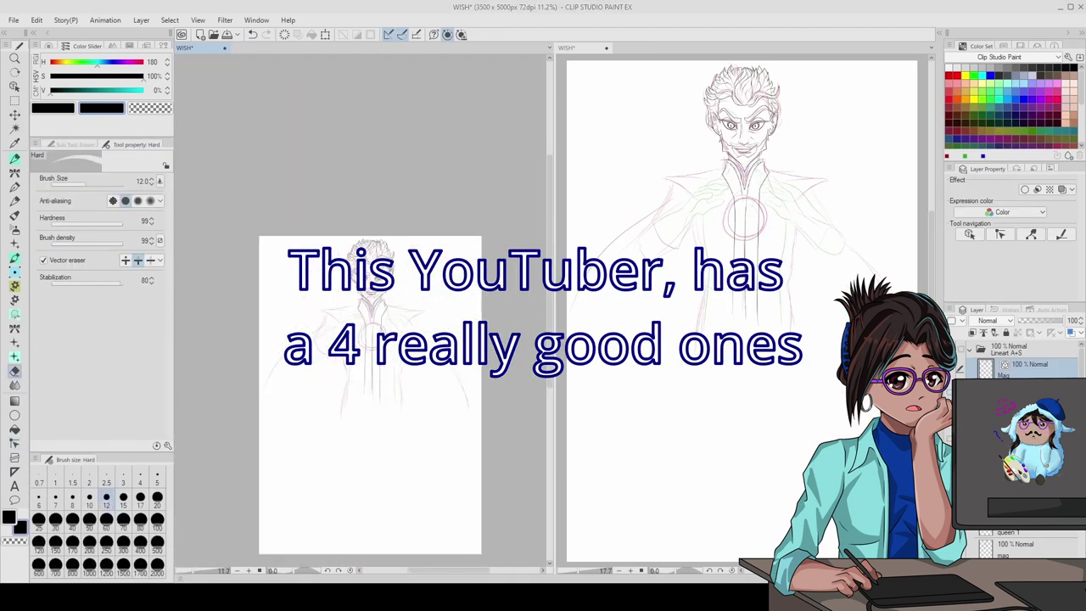
{"action": "scroll", "coordinate": [440, 519], "scroll_direction": "up", "scroll_amount": 5}
{"action": "scroll", "coordinate": [363, 298], "scroll_direction": "up", "scroll_amount": 3}
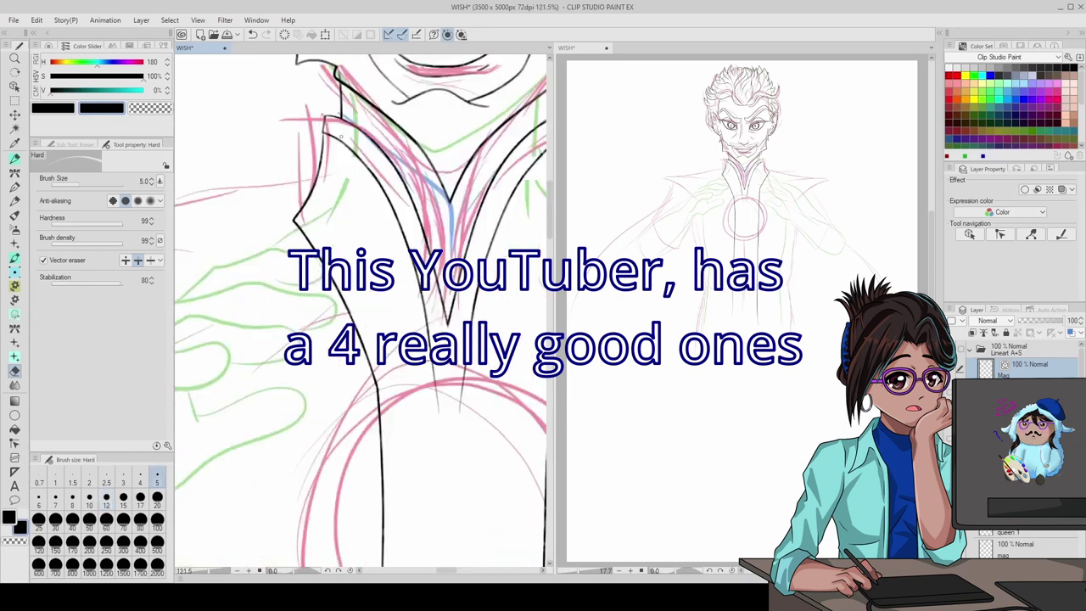
- Build two narrow parallel lines down the tunic's centre, adjusting them by moving their control points
{"action": "scroll", "coordinate": [363, 298], "scroll_direction": "down", "scroll_amount": 5}
{"action": "scroll", "coordinate": [363, 299], "scroll_direction": "up", "scroll_amount": 4}
{"action": "scroll", "coordinate": [364, 299], "scroll_direction": "down", "scroll_amount": 3}
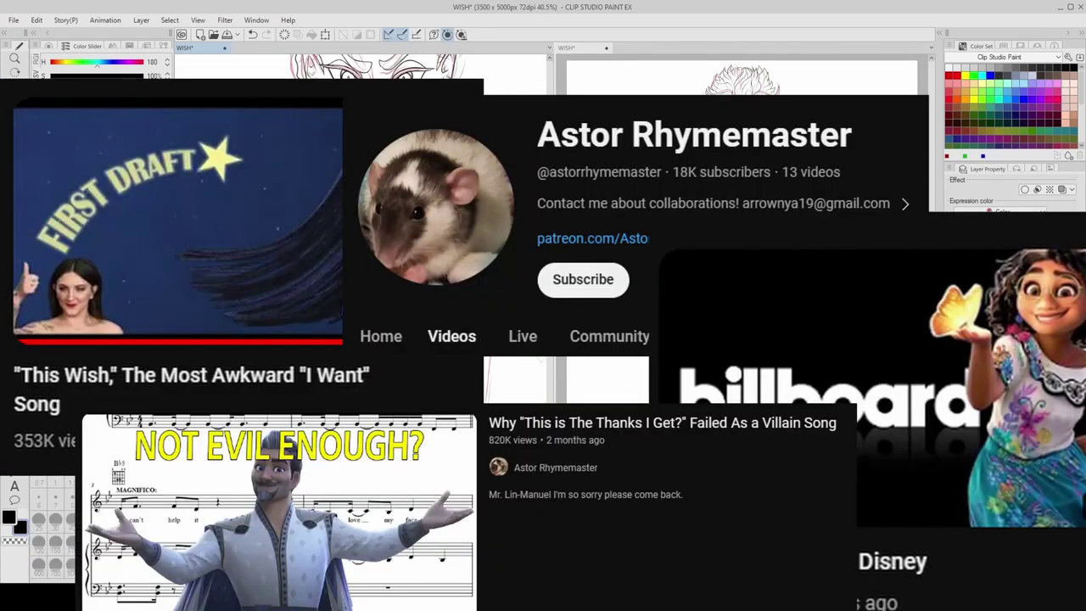
{"action": "scroll", "coordinate": [363, 299], "scroll_direction": "up", "scroll_amount": 3}
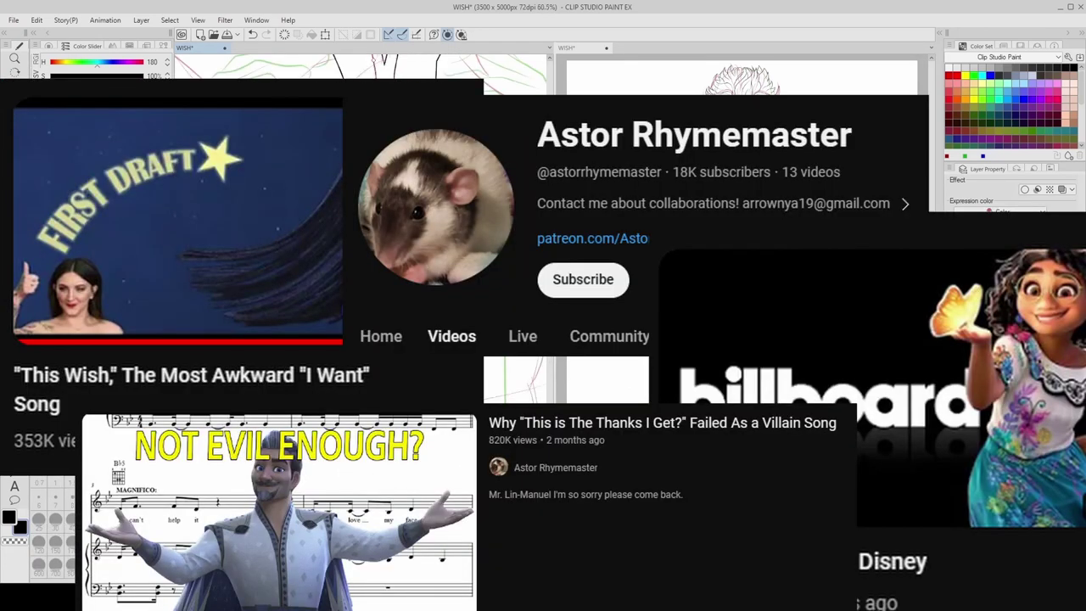
{"action": "scroll", "coordinate": [378, 387], "scroll_direction": "down", "scroll_amount": 2}
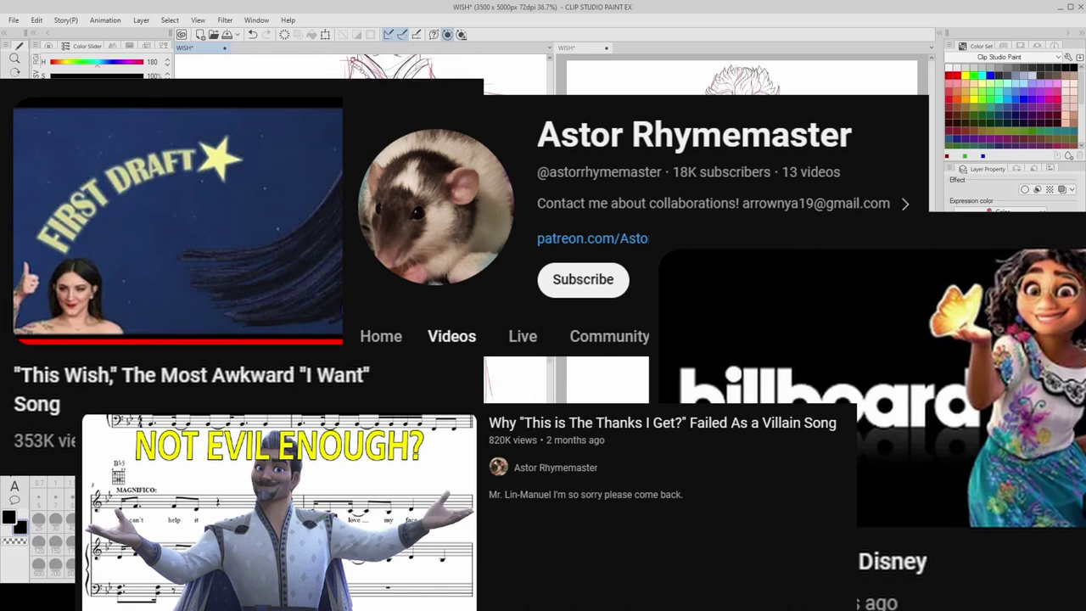
{"action": "scroll", "coordinate": [418, 336], "scroll_direction": "up", "scroll_amount": 1}
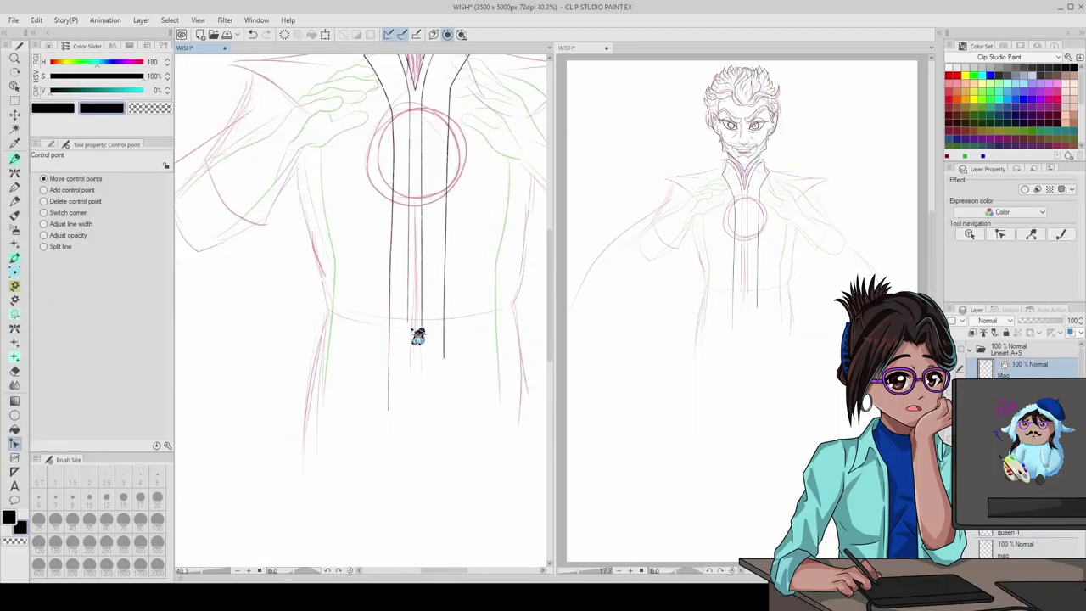
- Ink the tunic's two sides and curved waistline with rakuPEN at size 5, refining the curves with Pinch vector line
{"action": "scroll", "coordinate": [421, 377], "scroll_direction": "down", "scroll_amount": 5}
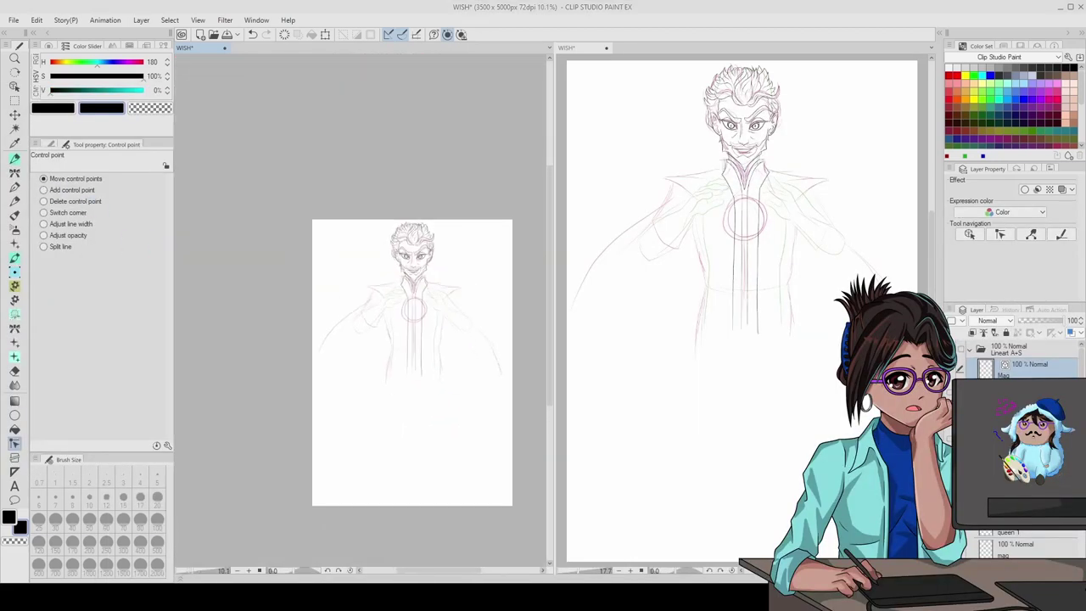
{"action": "scroll", "coordinate": [424, 390], "scroll_direction": "up", "scroll_amount": 4}
{"action": "key", "text": "p"}
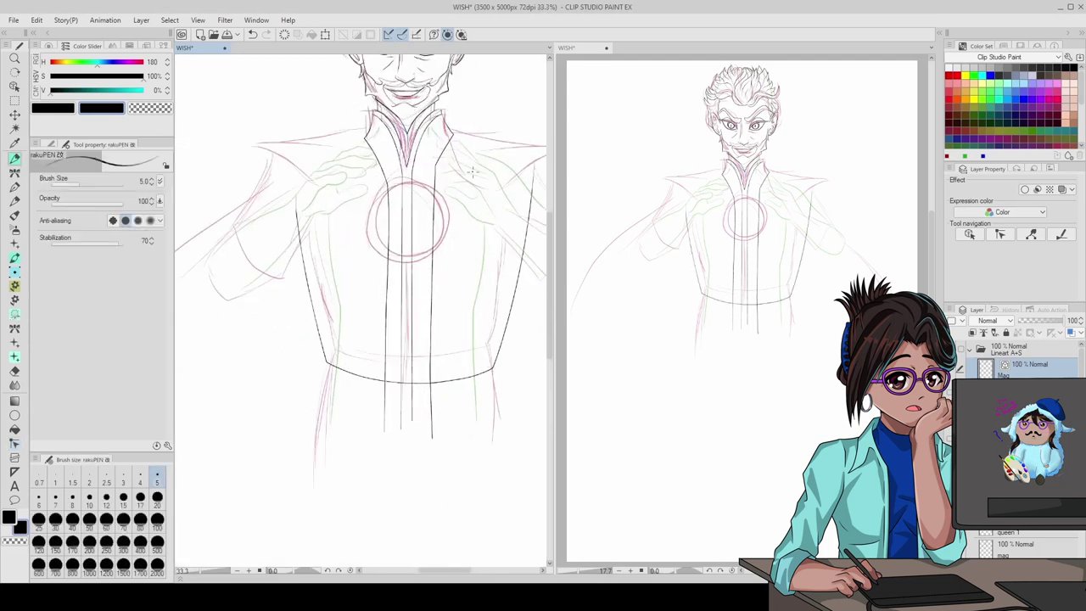
{"action": "scroll", "coordinate": [473, 172], "scroll_direction": "up", "scroll_amount": 3}
{"action": "key", "text": "y"}
{"action": "key", "text": "y"}
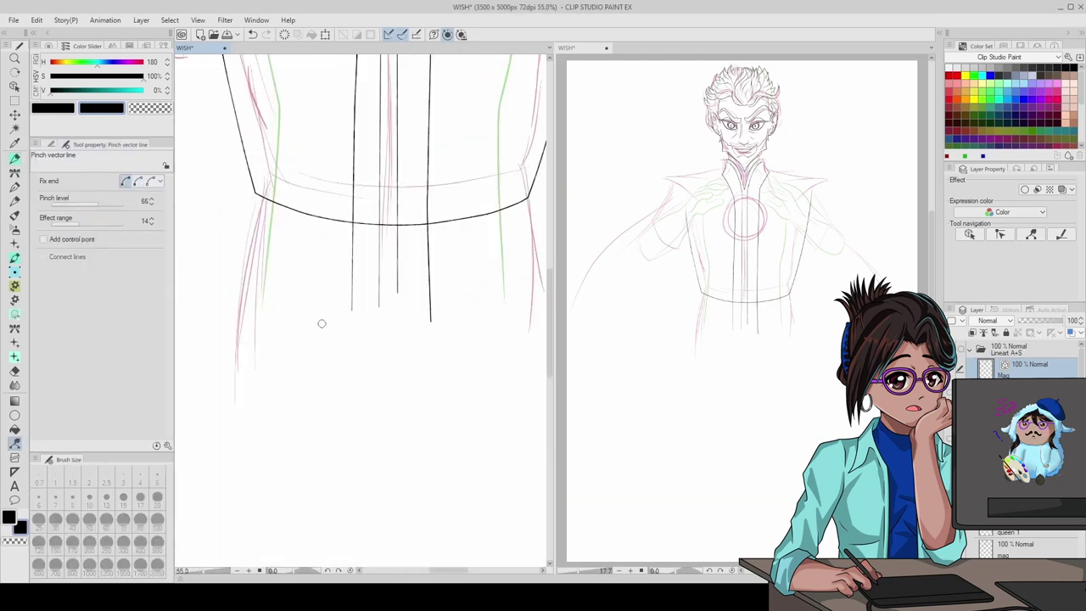
- Ink the belt's short side edges and curved lower edge, and adjust its curves with Pinch vector line
{"action": "key", "text": "p"}
{"action": "left_click_drag", "start_coordinate": [263, 173], "coordinate": [253, 191]}
{"action": "scroll", "coordinate": [310, 307], "scroll_direction": "down", "scroll_amount": 6}
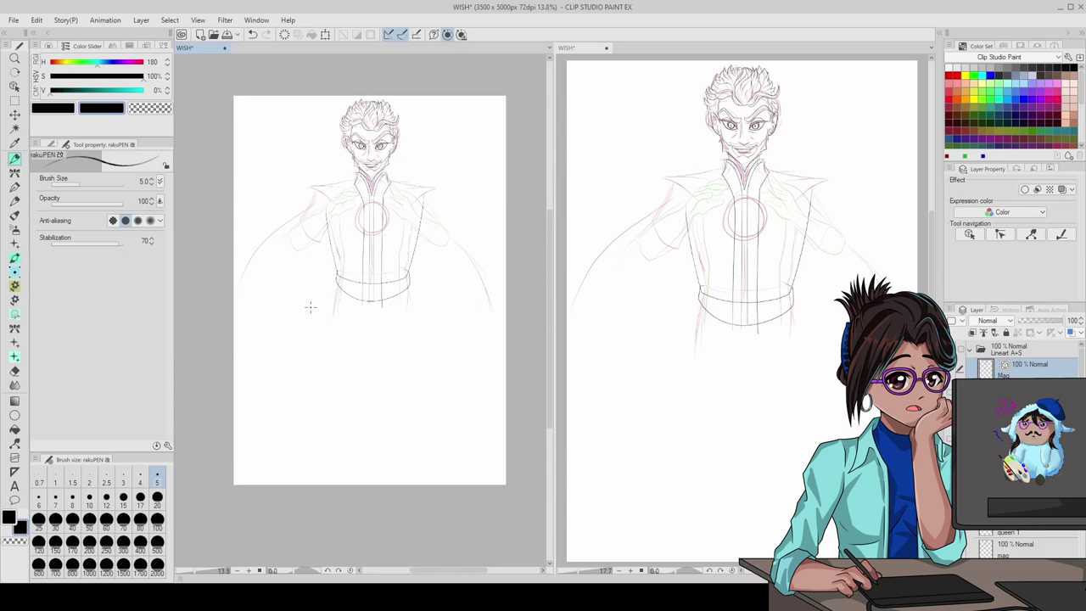
{"action": "scroll", "coordinate": [268, 283], "scroll_direction": "up", "scroll_amount": 5}
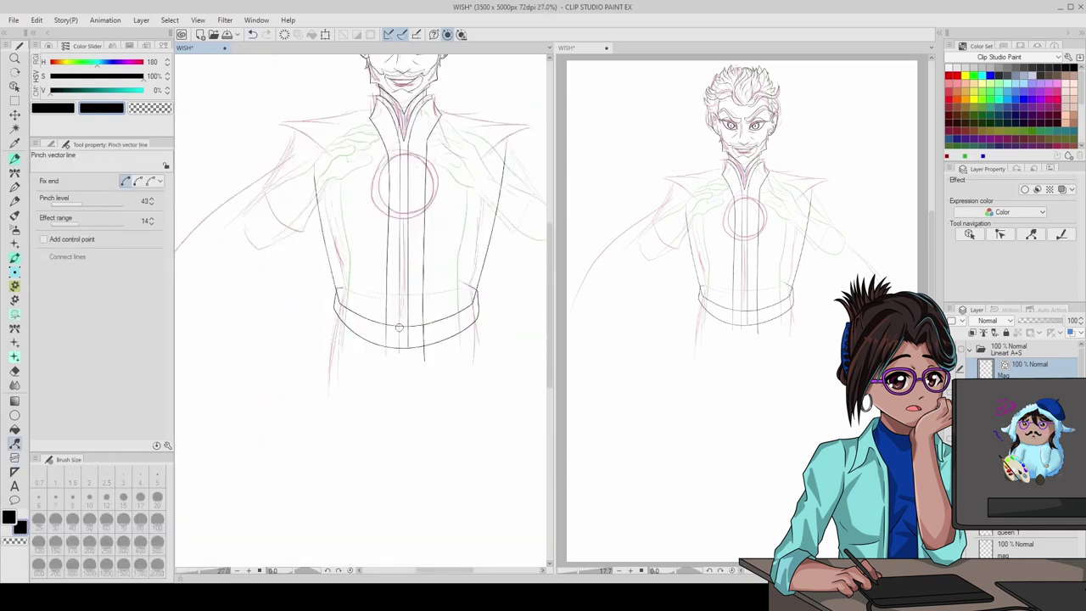
- Trim the placket lines running over the belt with the Hard eraser at size 5, and pinch the torso sides into shape
{"action": "key", "text": "e"}
{"action": "scroll", "coordinate": [381, 415], "scroll_direction": "down", "scroll_amount": 8}
{"action": "scroll", "coordinate": [478, 310], "scroll_direction": "up", "scroll_amount": 6}
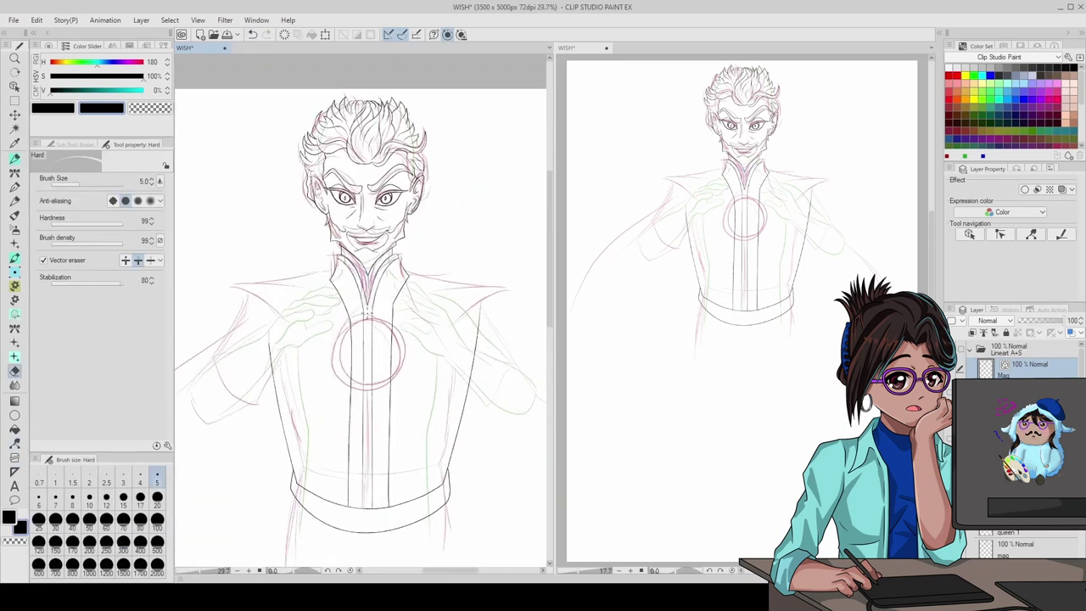
{"action": "key", "text": "y"}
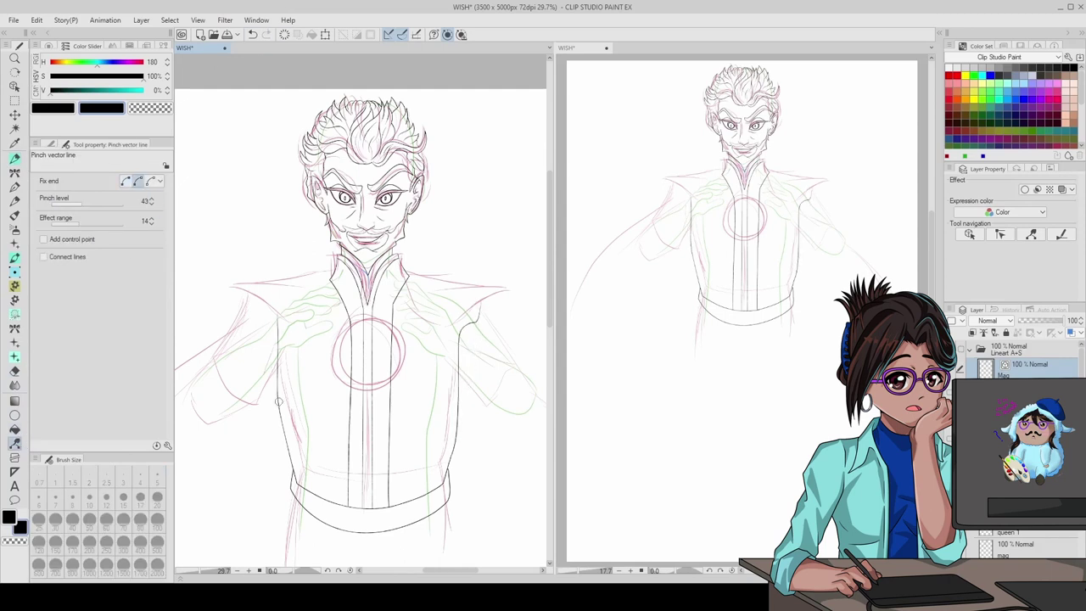
- Ink the pointed shoulder flap from the collar out to its tip and back to the torso with rakuPEN
{"action": "key", "text": "p"}
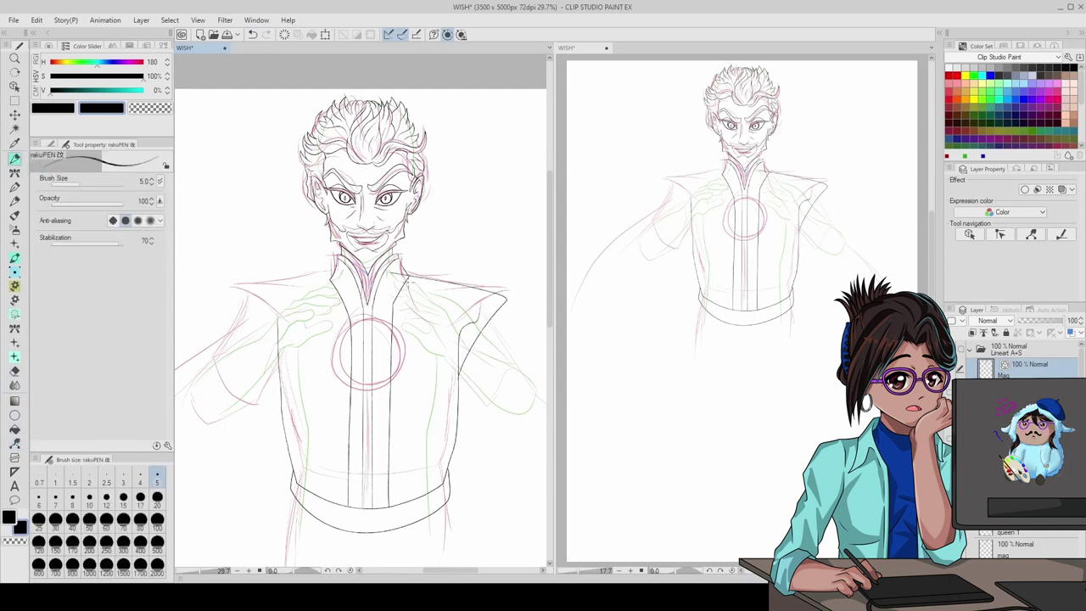
{"action": "scroll", "coordinate": [365, 272], "scroll_direction": "up", "scroll_amount": 2}
{"action": "scroll", "coordinate": [356, 297], "scroll_direction": "down", "scroll_amount": 5}
- Duplicate the shoulder flap line, flip it horizontally and place it on the opposite shoulder
{"action": "key", "text": "o"}
{"action": "left_click", "coordinate": [399, 306]}
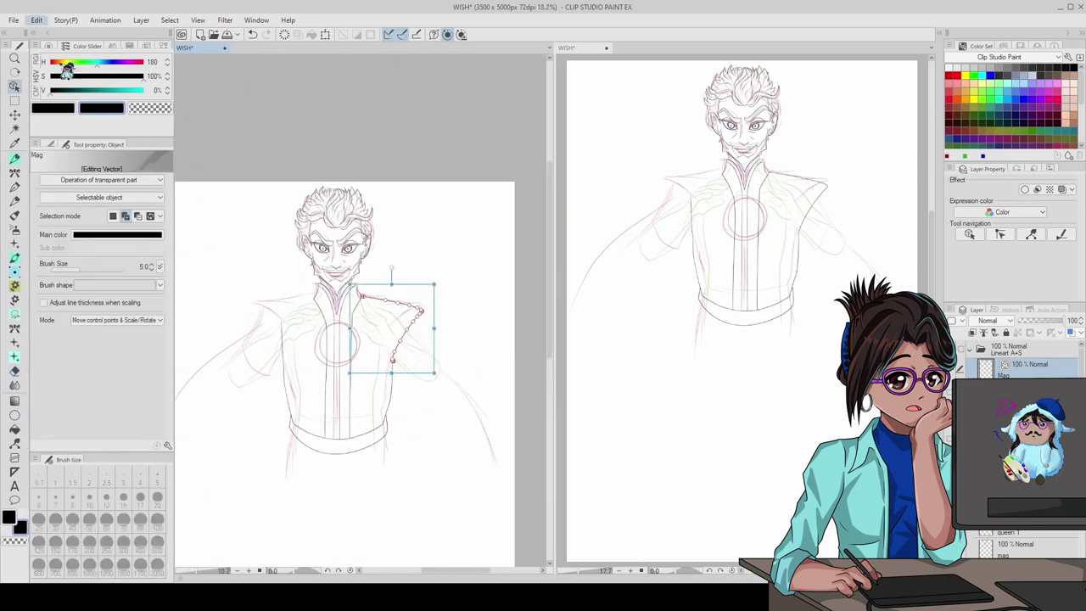
{"action": "key", "text": "ctrl+c"}
{"action": "key", "text": "ctrl+v"}
{"action": "left_click", "coordinate": [325, 34]}
{"action": "scroll", "coordinate": [337, 291], "scroll_direction": "up", "scroll_amount": 9}
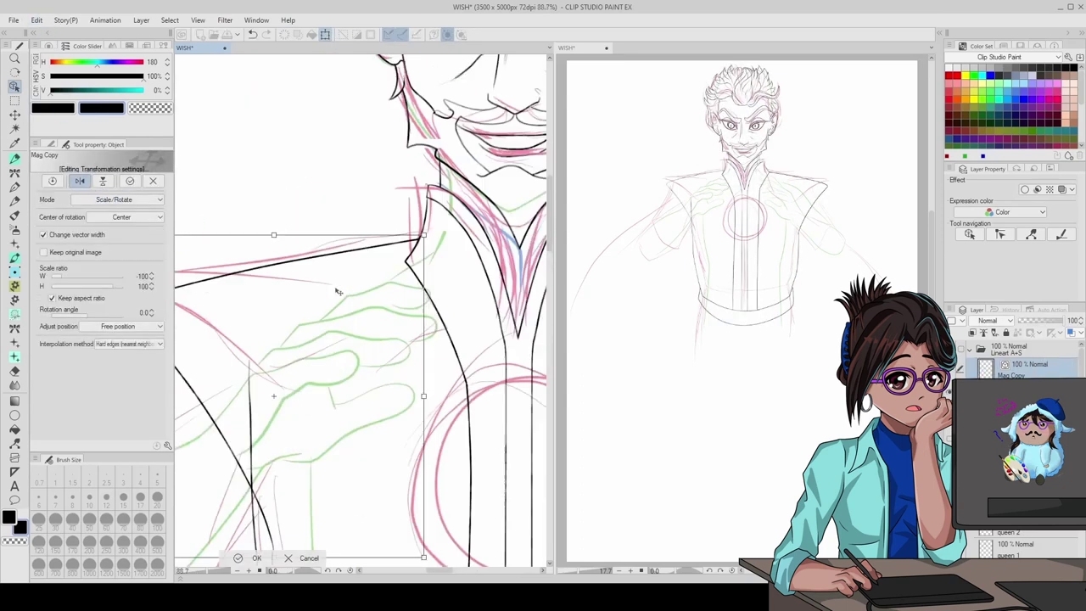
{"action": "scroll", "coordinate": [337, 291], "scroll_direction": "down", "scroll_amount": 6}
{"action": "left_click", "coordinate": [280, 370]}
- Erase the overlapping line ends where the shoulder flaps meet the collar and torso with the Hard eraser at size 12
{"action": "key", "text": "e"}
{"action": "scroll", "coordinate": [290, 339], "scroll_direction": "down", "scroll_amount": 5}
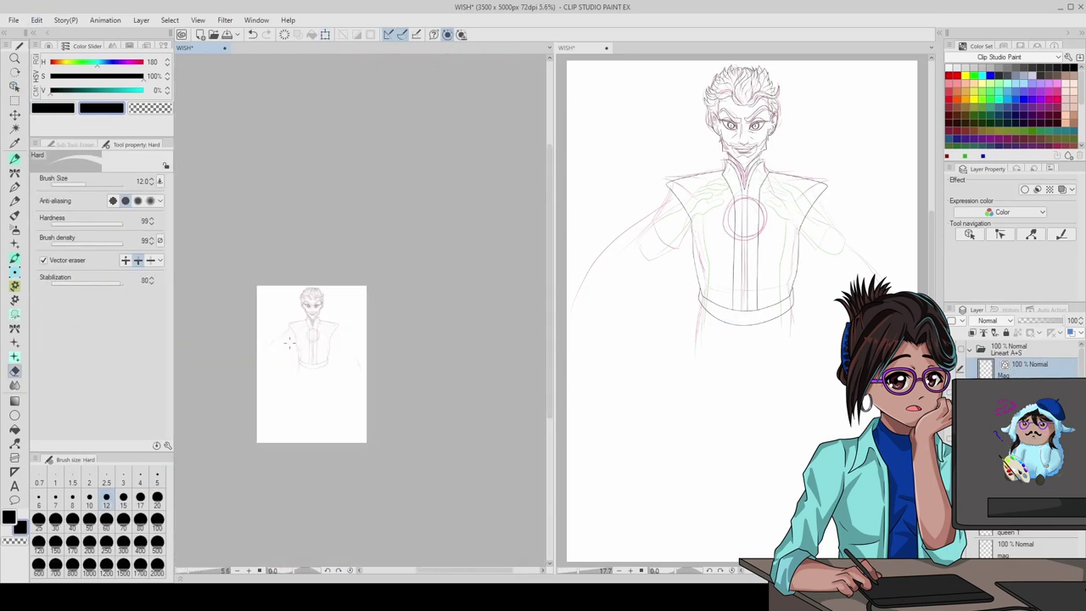
{"action": "scroll", "coordinate": [290, 339], "scroll_direction": "up", "scroll_amount": 10}
{"action": "scroll", "coordinate": [361, 314], "scroll_direction": "down", "scroll_amount": 6}
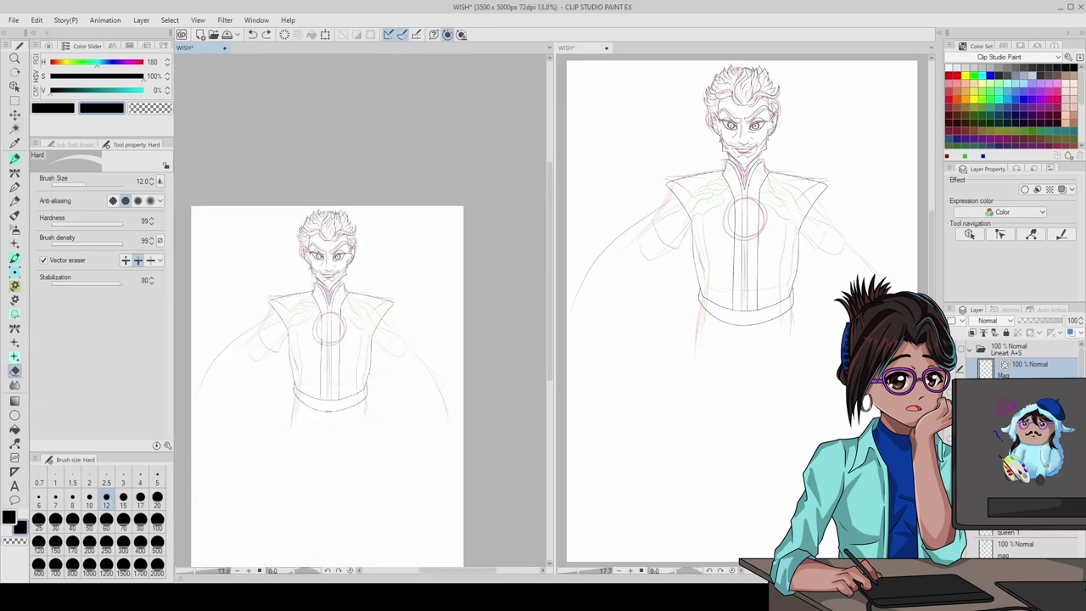
{"action": "scroll", "coordinate": [360, 314], "scroll_direction": "up", "scroll_amount": 1}
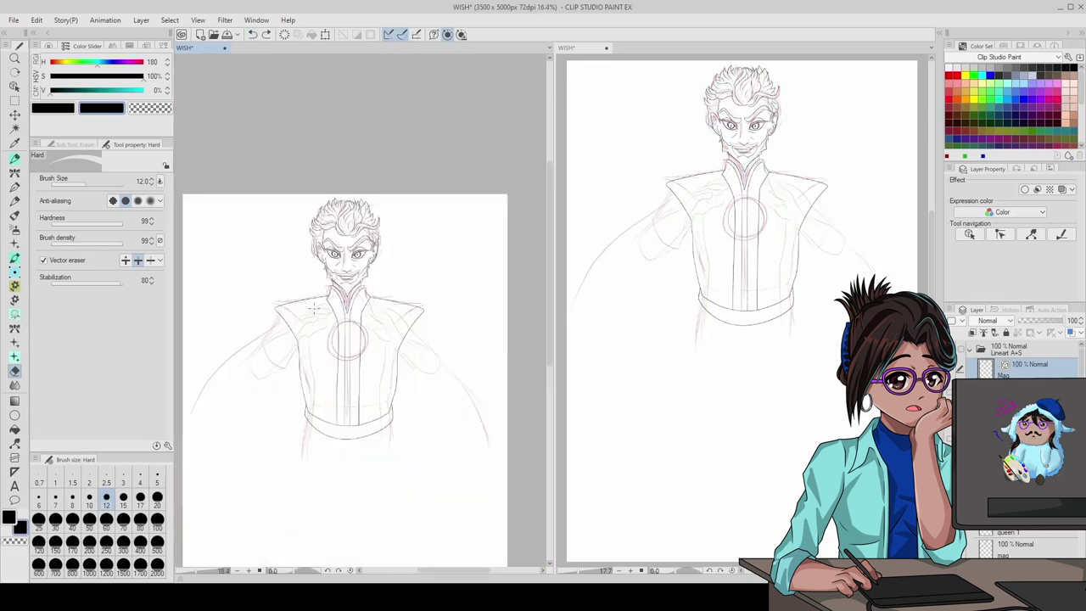
{"action": "scroll", "coordinate": [376, 258], "scroll_direction": "up", "scroll_amount": 3}
- Ink one side's shoulder pad, sleeve and flowing cape edges on Layer 1 with rakuPEN at size 5
{"action": "key", "text": "p"}
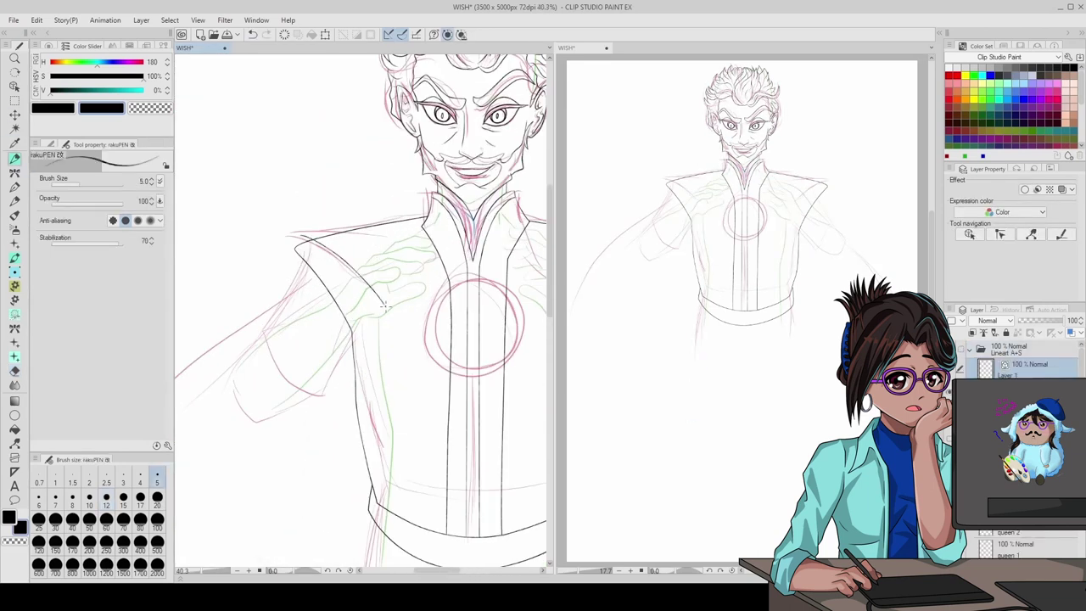
{"action": "scroll", "coordinate": [254, 229], "scroll_direction": "down", "scroll_amount": 3}
{"action": "scroll", "coordinate": [216, 379], "scroll_direction": "up", "scroll_amount": 2}
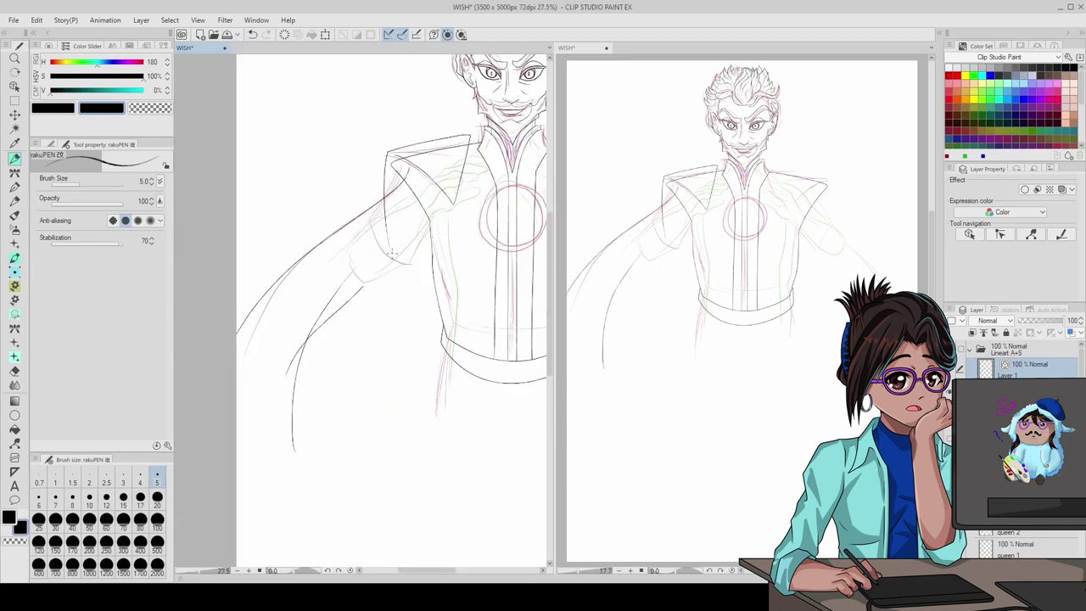
{"action": "scroll", "coordinate": [368, 206], "scroll_direction": "down", "scroll_amount": 3}
{"action": "scroll", "coordinate": [368, 206], "scroll_direction": "up", "scroll_amount": 1}
- Rework the inner cape edge as one long curve running down from the shoulder pad
{"action": "key", "text": "o"}
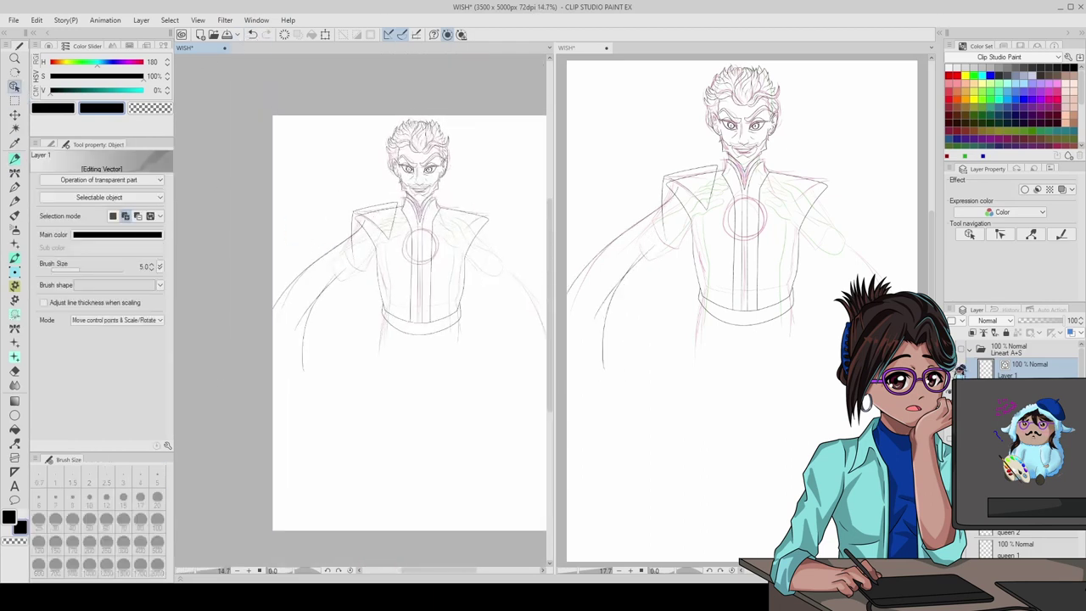
{"action": "scroll", "coordinate": [266, 141], "scroll_direction": "up", "scroll_amount": 1}
{"action": "scroll", "coordinate": [266, 142], "scroll_direction": "up", "scroll_amount": 1}
{"action": "key", "text": "p"}
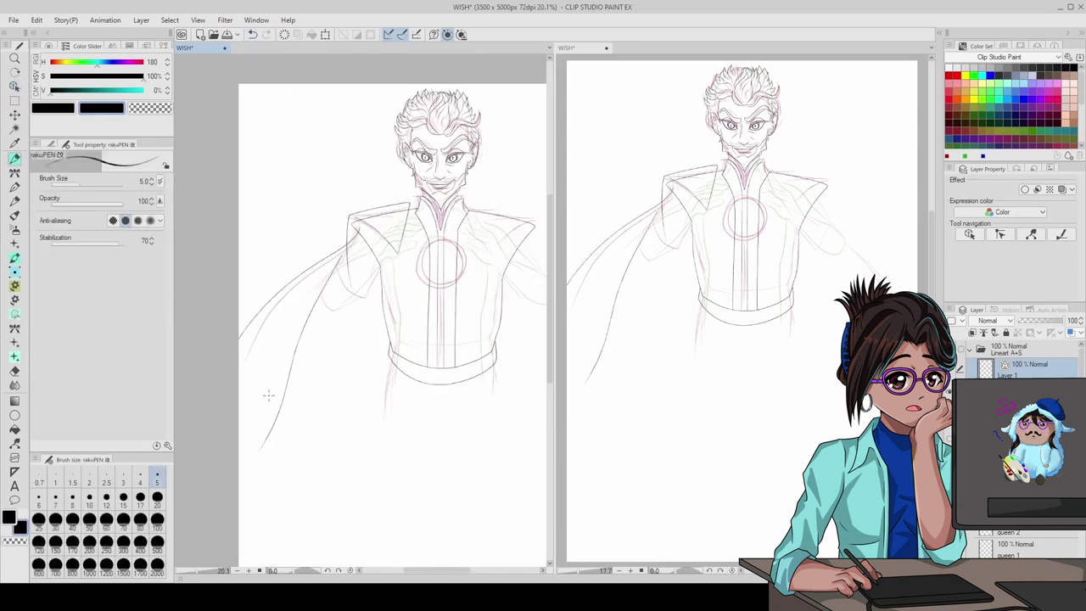
- Duplicate the shoulder pad and cape lines, mirror them and fit the copy on the opposite side of the body
{"action": "scroll", "coordinate": [268, 395], "scroll_direction": "down", "scroll_amount": 3}
{"action": "key", "text": "ctrl+t"}
{"action": "scroll", "coordinate": [356, 255], "scroll_direction": "up", "scroll_amount": 4}
{"action": "scroll", "coordinate": [473, 392], "scroll_direction": "down", "scroll_amount": 3}
{"action": "key", "text": "Return"}
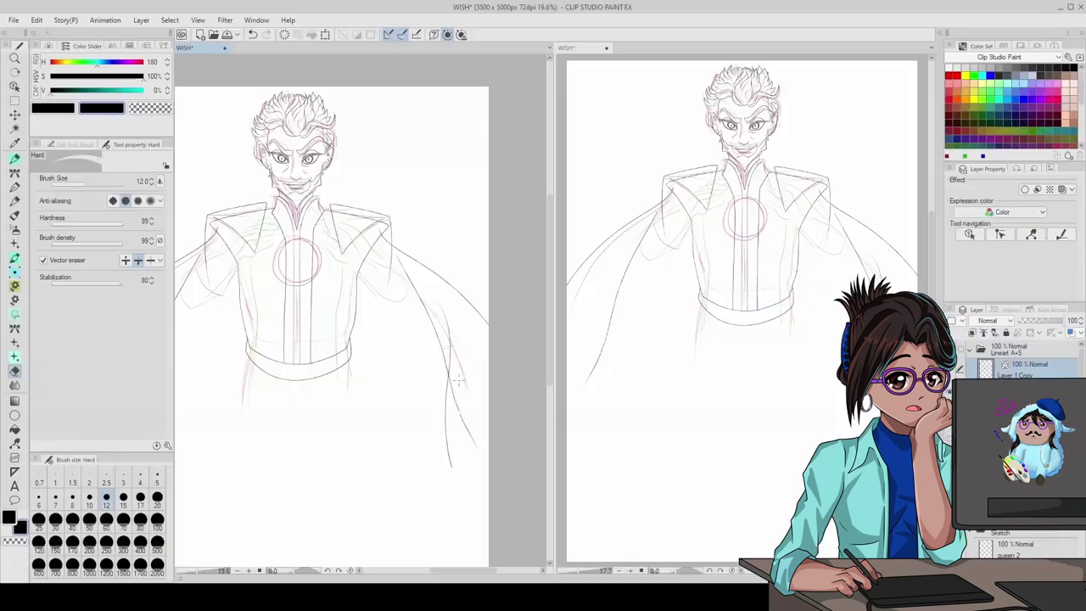
- Erase the overlapping lines around the shoulder pads, flaps and cape with the Hard eraser at size 12
{"action": "scroll", "coordinate": [361, 356], "scroll_direction": "up", "scroll_amount": 3}
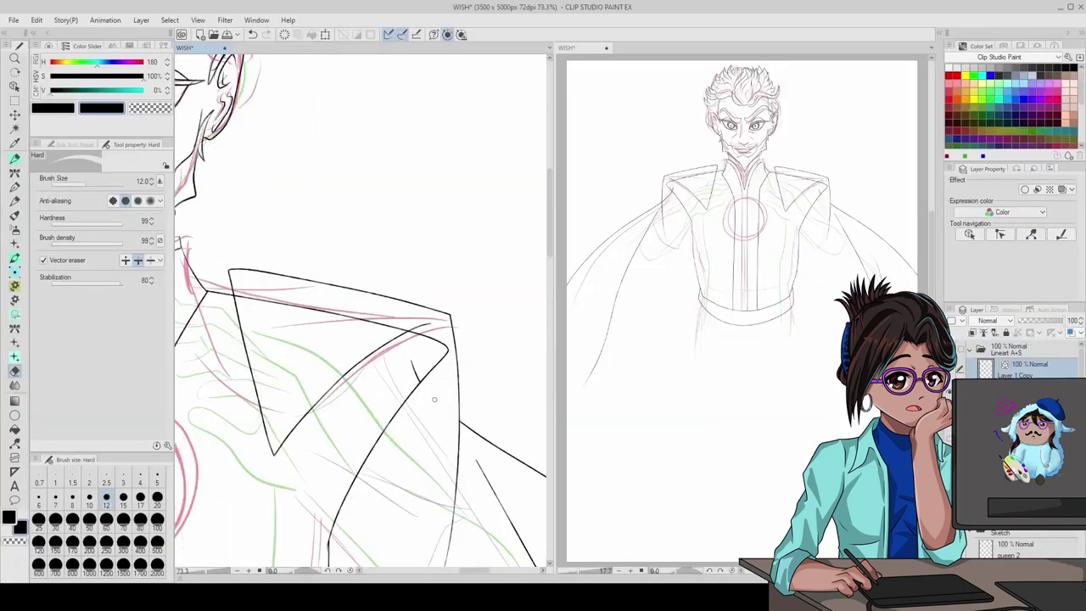
{"action": "scroll", "coordinate": [360, 356], "scroll_direction": "down", "scroll_amount": 3}
{"action": "scroll", "coordinate": [280, 340], "scroll_direction": "up", "scroll_amount": 4}
{"action": "scroll", "coordinate": [280, 340], "scroll_direction": "down", "scroll_amount": 4}
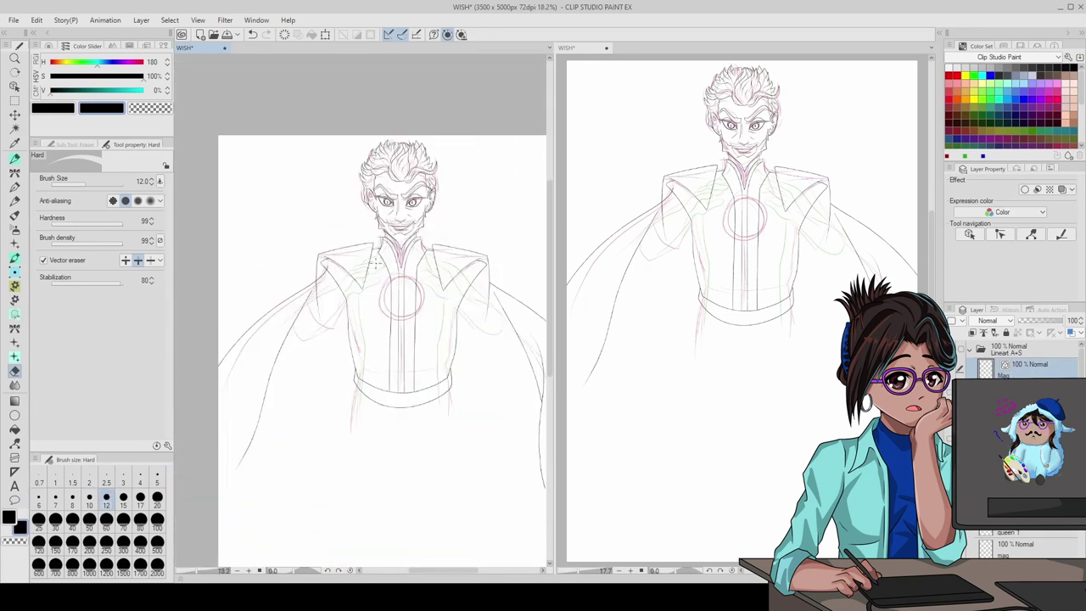
{"action": "scroll", "coordinate": [280, 339], "scroll_direction": "up", "scroll_amount": 4}
{"action": "scroll", "coordinate": [316, 258], "scroll_direction": "down", "scroll_amount": 2}
- Ink the garment's two side edges below the belt with rakuPEN at size 5
{"action": "key", "text": "p"}
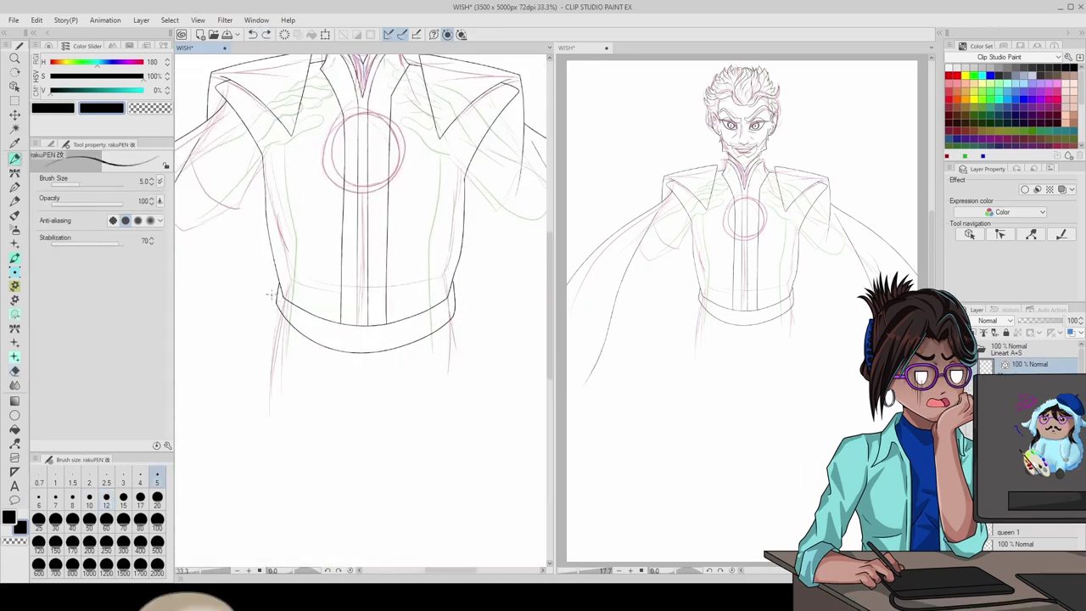
{"action": "scroll", "coordinate": [454, 433], "scroll_direction": "down", "scroll_amount": 3}
- Draw a full-width rectangle below the belt as a cutoff, and erase its lower edge and the linework beneath with the Hard eraser at size 70
{"action": "key", "text": "u"}
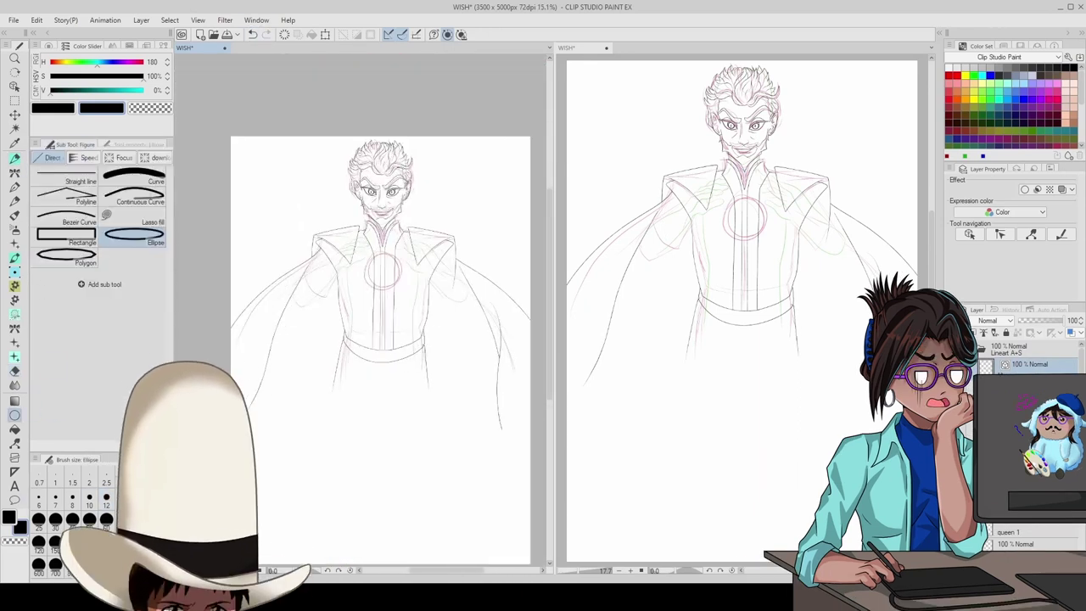
{"action": "left_click_drag", "start_coordinate": [297, 243], "coordinate": [461, 506]}
{"action": "key", "text": "ctrl+z"}
{"action": "left_click", "coordinate": [66, 238]}
{"action": "left_click_drag", "start_coordinate": [204, 373], "coordinate": [543, 426]}
{"action": "key", "text": "e"}
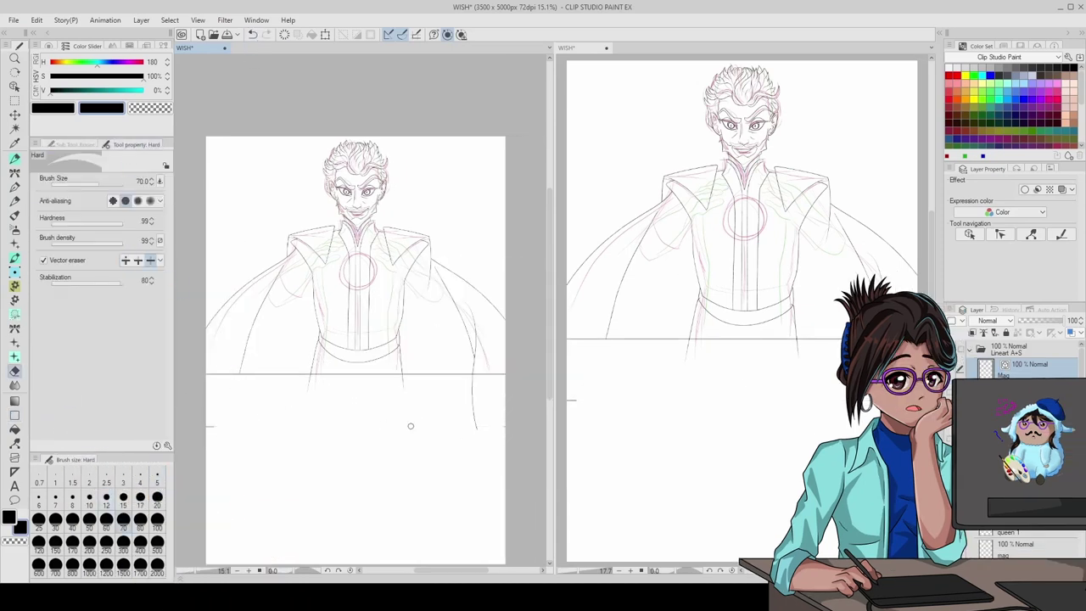
- Trim the stray line ends around the man's belt and robe with the vector eraser at size 12
{"action": "key", "text": "["}
{"action": "scroll", "coordinate": [410, 425], "scroll_direction": "down", "scroll_amount": 1}
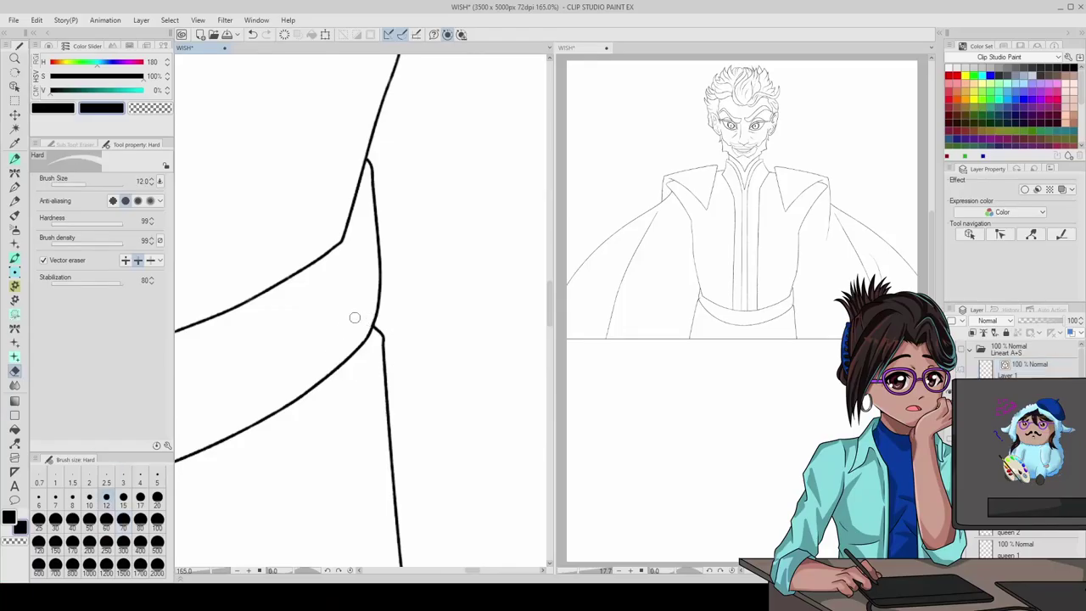
{"action": "key", "text": "ctrl+0"}
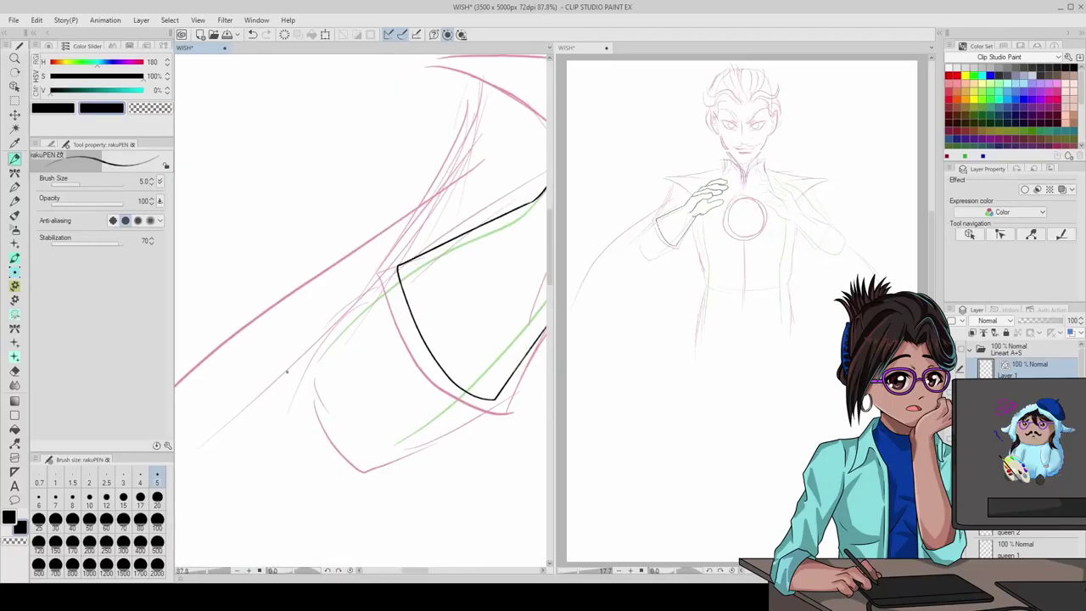
- Ink the sleeve outline from the cuff to the elbow on the man's first arm and adjust the line
{"action": "mouse_move", "coordinate": [481, 77]}
{"action": "left_mouse_down"}
{"action": "mouse_move", "coordinate": [309, 386]}
{"action": "mouse_move", "coordinate": [342, 481]}
{"action": "mouse_move", "coordinate": [338, 466]}
{"action": "left_mouse_up"}
{"action": "key", "text": "y"}
{"action": "key", "text": "e"}
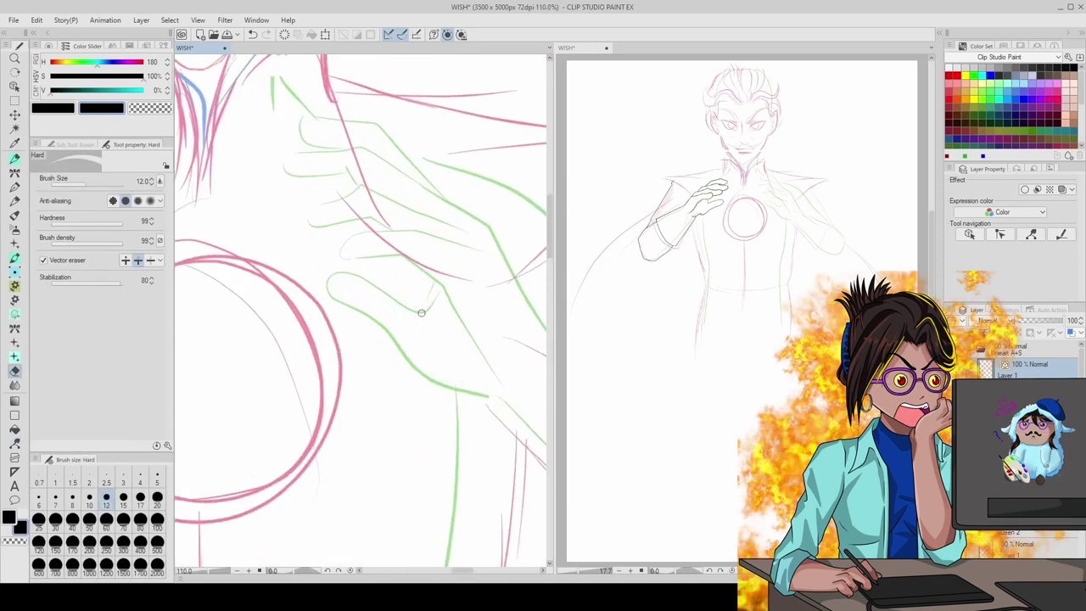
- Ink the man's second hand and its forearm over the green sketch with the size 5 rakuPEN
{"action": "key", "text": "p"}
{"action": "mouse_move", "coordinate": [426, 280]}
{"action": "left_mouse_down"}
{"action": "mouse_move", "coordinate": [344, 274]}
{"action": "mouse_move", "coordinate": [499, 410]}
{"action": "left_mouse_up"}
{"action": "scroll", "coordinate": [519, 433], "scroll_direction": "down", "scroll_amount": 3}
{"action": "mouse_move", "coordinate": [348, 270]}
{"action": "left_mouse_down"}
{"action": "mouse_move", "coordinate": [436, 383]}
{"action": "mouse_move", "coordinate": [487, 378]}
{"action": "mouse_move", "coordinate": [421, 241]}
{"action": "left_mouse_up"}
{"action": "left_click_drag", "start_coordinate": [242, 103], "coordinate": [261, 125]}
{"action": "scroll", "coordinate": [405, 262], "scroll_direction": "down", "scroll_amount": 3}
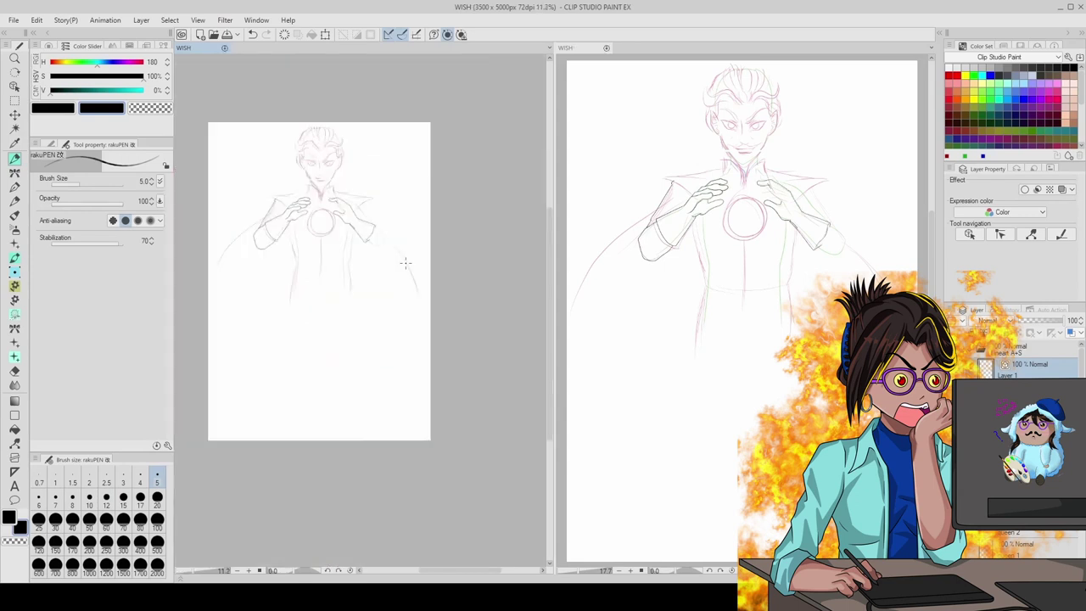
- Ink the wrist and sleeve lines of the man's second arm over the sketch
{"action": "scroll", "coordinate": [405, 262], "scroll_direction": "up", "scroll_amount": 1}
{"action": "scroll", "coordinate": [415, 298], "scroll_direction": "up", "scroll_amount": 4}
{"action": "mouse_move", "coordinate": [434, 301]}
{"action": "left_mouse_down"}
{"action": "mouse_move", "coordinate": [240, 265]}
{"action": "mouse_move", "coordinate": [365, 311]}
{"action": "left_mouse_up"}
{"action": "mouse_move", "coordinate": [441, 322]}
{"action": "left_mouse_down"}
{"action": "mouse_move", "coordinate": [276, 314]}
{"action": "mouse_move", "coordinate": [374, 316]}
{"action": "left_mouse_up"}
{"action": "left_click_drag", "start_coordinate": [372, 341], "coordinate": [469, 469]}
{"action": "mouse_move", "coordinate": [386, 249]}
{"action": "left_mouse_down"}
{"action": "mouse_move", "coordinate": [269, 173]}
{"action": "mouse_move", "coordinate": [293, 210]}
{"action": "left_mouse_up"}
- Erase the overlapping lines where the second hand meets the sleeve, using the vector eraser at size 12
{"action": "key", "text": "e"}
{"action": "scroll", "coordinate": [375, 251], "scroll_direction": "down", "scroll_amount": 4}
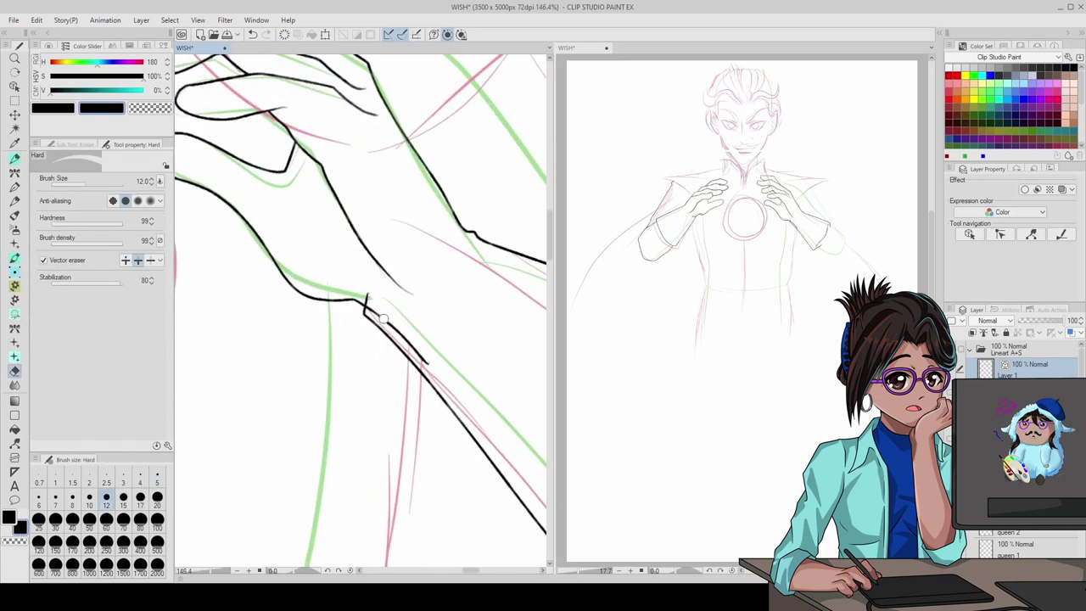
{"action": "scroll", "coordinate": [355, 351], "scroll_direction": "up", "scroll_amount": 3}
{"action": "key", "text": "p"}
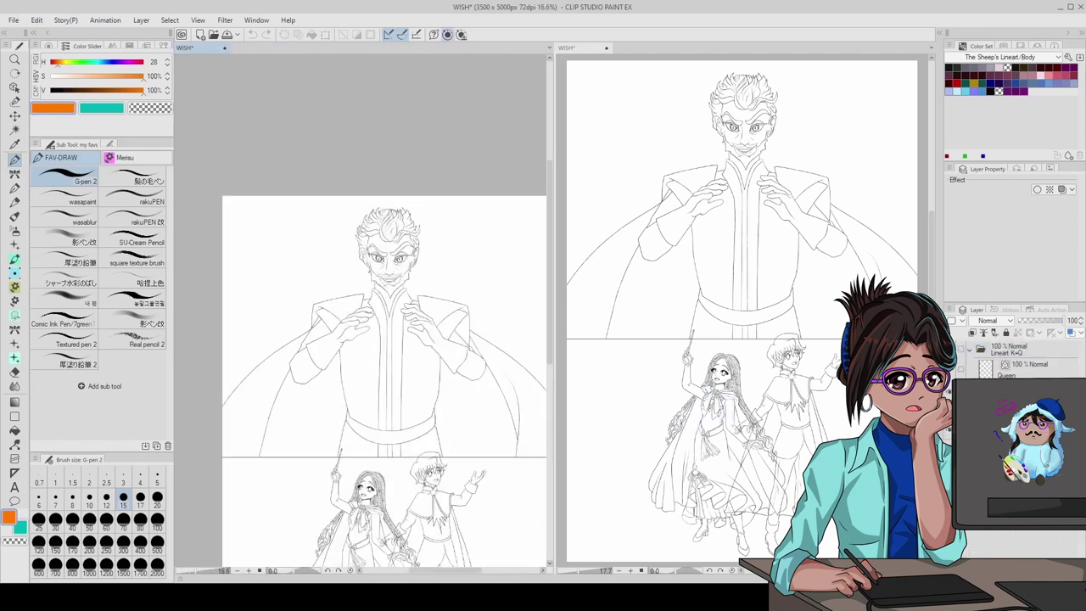
- Pick the black of the man's lineart and ink the outer outlines of the queen's two round side buns with the rakuPEN
{"action": "scroll", "coordinate": [396, 284], "scroll_direction": "up", "scroll_amount": 5}
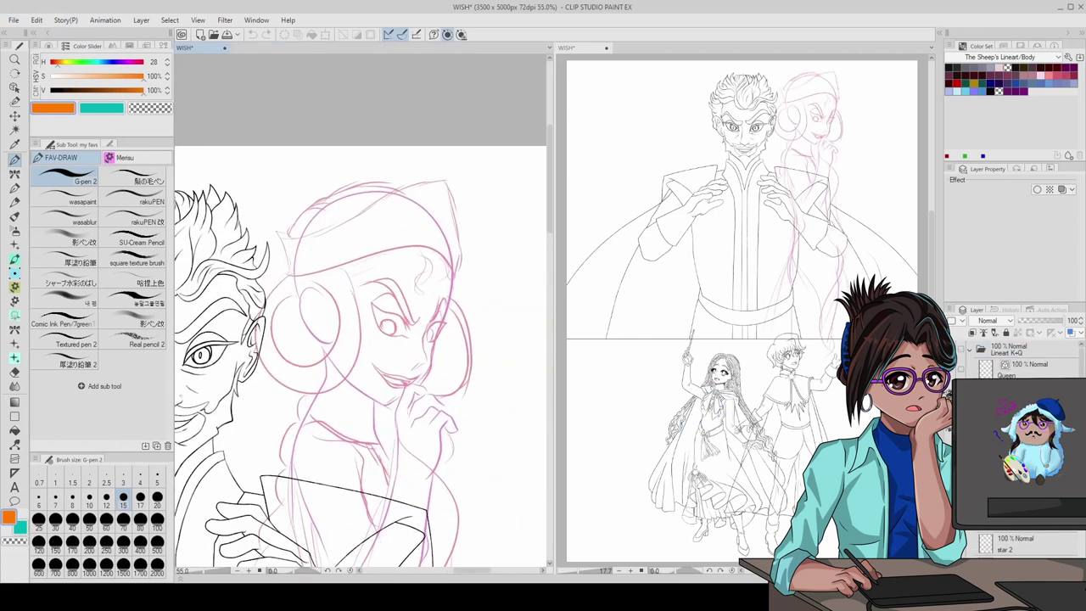
{"action": "scroll", "coordinate": [392, 242], "scroll_direction": "up", "scroll_amount": 2}
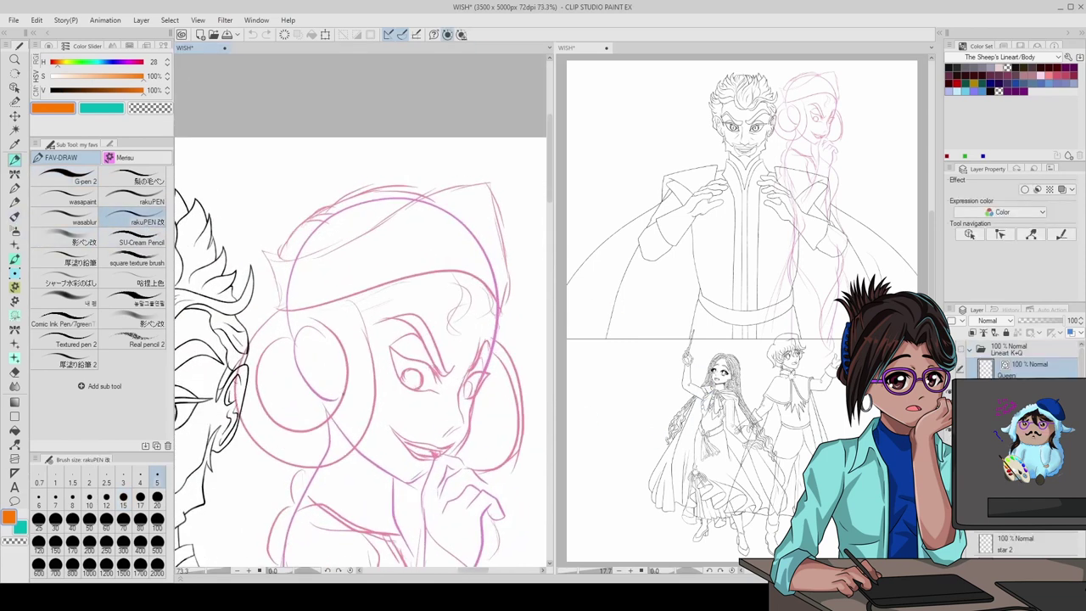
{"action": "left_click", "coordinate": [228, 366], "text": "alt"}
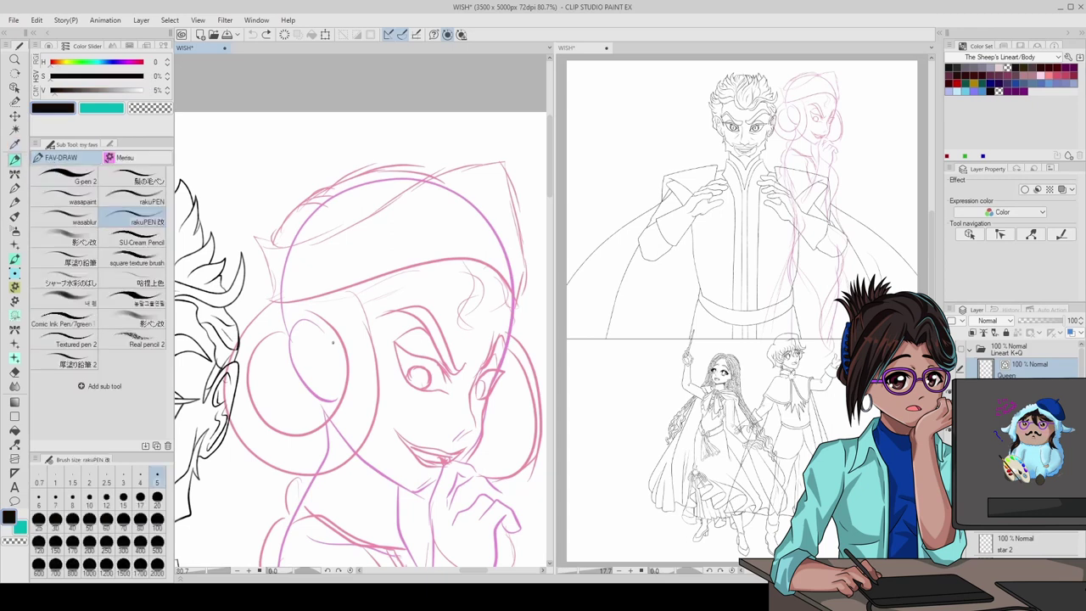
{"action": "mouse_move", "coordinate": [341, 298]}
{"action": "left_mouse_down"}
{"action": "mouse_move", "coordinate": [322, 477]}
{"action": "mouse_move", "coordinate": [270, 293]}
{"action": "left_mouse_up"}
{"action": "mouse_move", "coordinate": [507, 319]}
{"action": "left_mouse_down"}
{"action": "mouse_move", "coordinate": [524, 465]}
{"action": "mouse_move", "coordinate": [455, 475]}
{"action": "mouse_move", "coordinate": [444, 433]}
{"action": "left_mouse_up"}
{"action": "key", "text": "ctrl+z"}
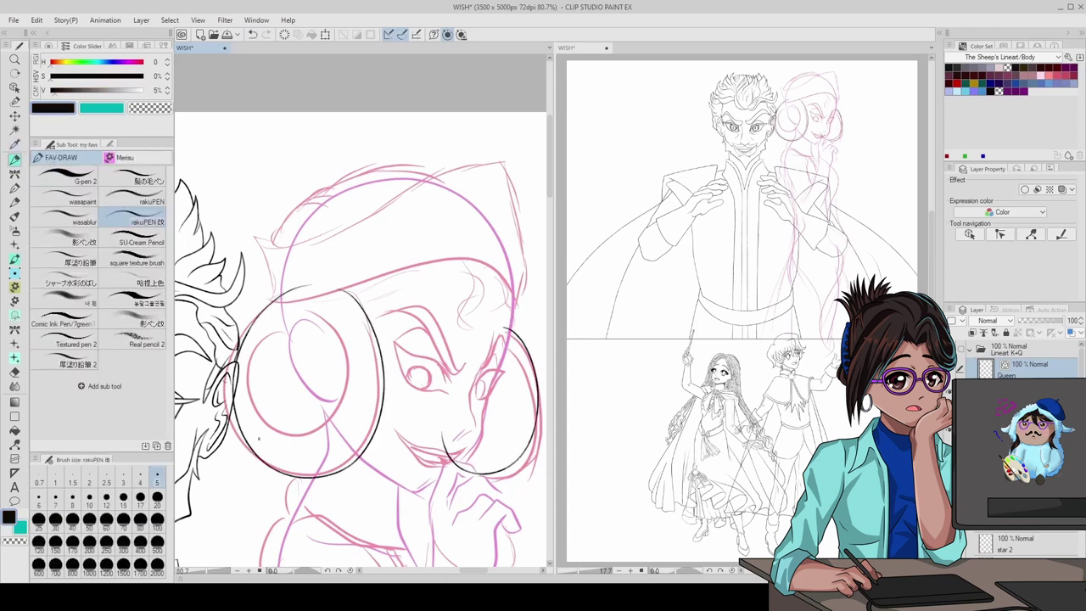
- Fit the near bun's outer outline to the sketch with Pinch vector line, and ink the bun's inner oval
{"action": "left_click", "coordinate": [15, 444]}
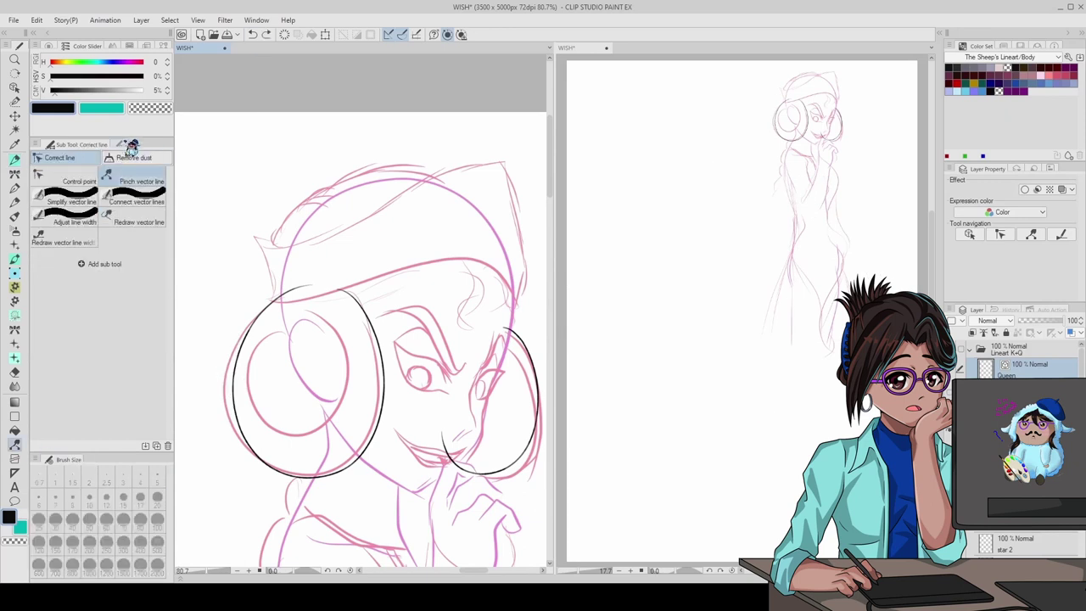
{"action": "key", "text": "p"}
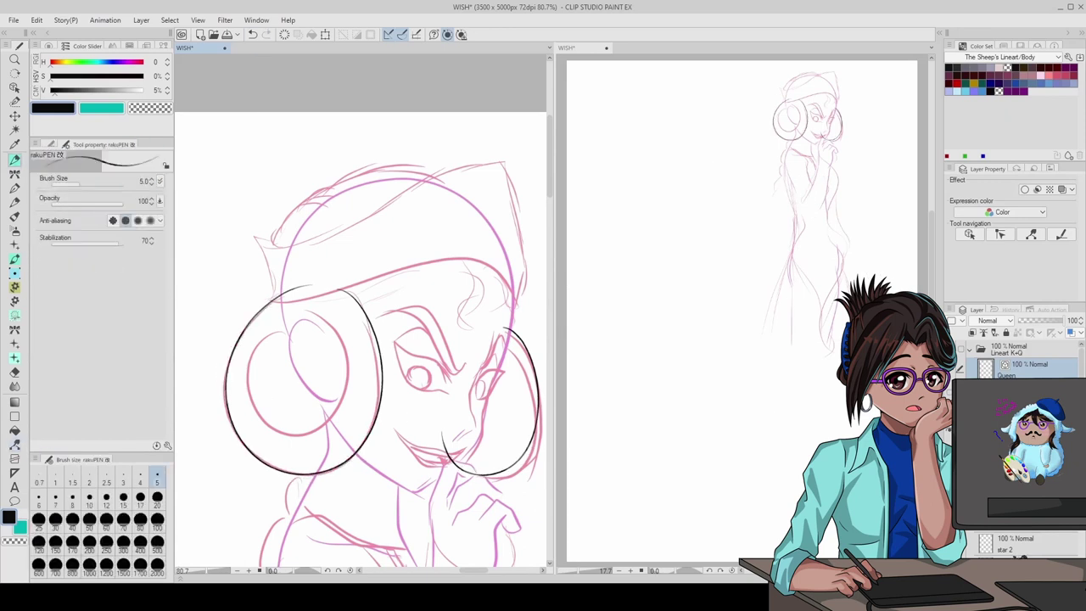
{"action": "left_click_drag", "start_coordinate": [335, 325], "coordinate": [338, 329]}
{"action": "key", "text": "y"}
{"action": "key", "text": "y"}
{"action": "left_click_drag", "start_coordinate": [258, 399], "coordinate": [285, 438]}
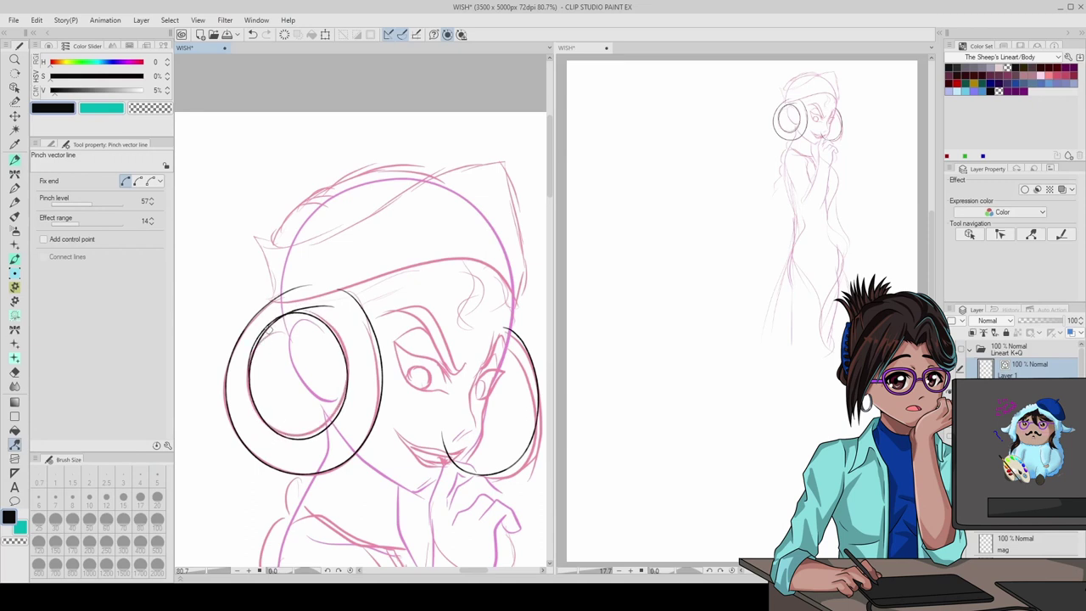
{"action": "key", "text": "e"}
{"action": "scroll", "coordinate": [253, 367], "scroll_direction": "down", "scroll_amount": 5}
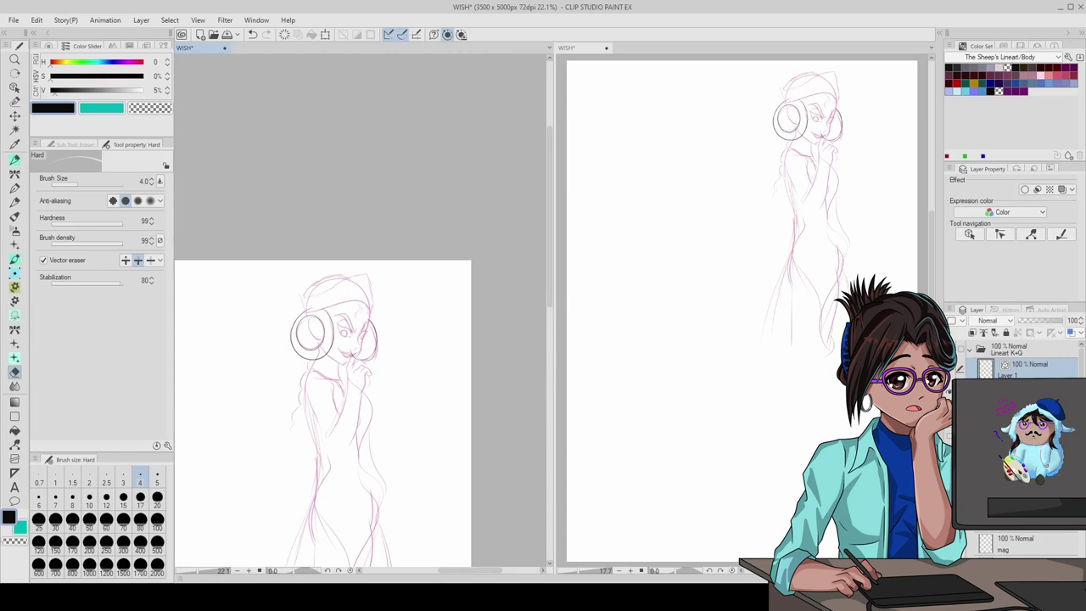
- Ink the queen's braid hanging below the near bun, down to her waist
{"action": "scroll", "coordinate": [284, 385], "scroll_direction": "up", "scroll_amount": 5}
{"action": "key", "text": "p"}
{"action": "left_click_drag", "start_coordinate": [373, 293], "coordinate": [351, 333]}
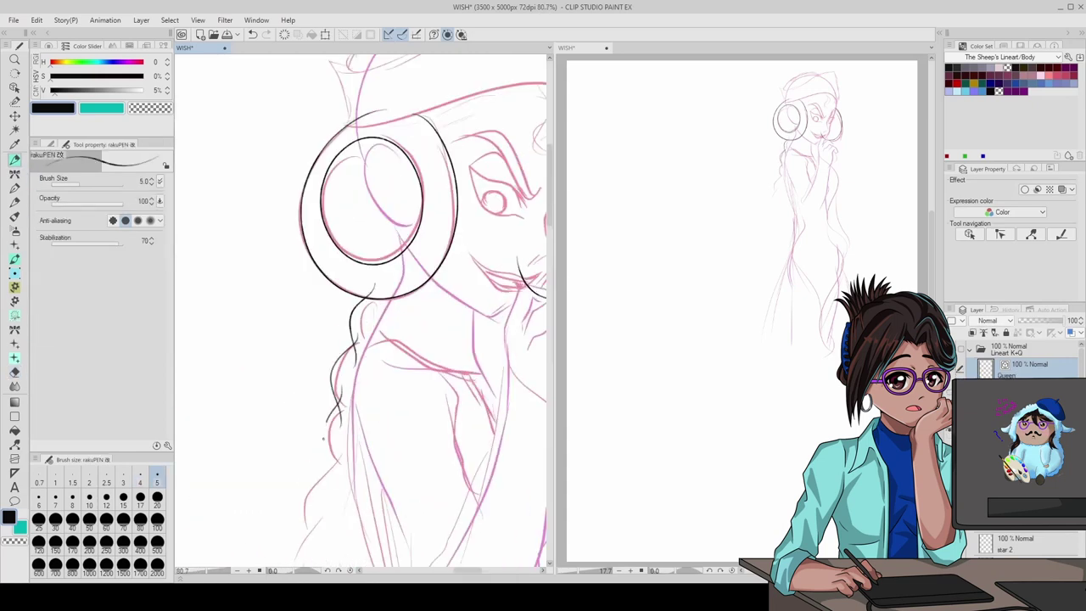
{"action": "left_click_drag", "start_coordinate": [317, 501], "coordinate": [322, 561]}
{"action": "scroll", "coordinate": [363, 314], "scroll_direction": "down", "scroll_amount": 5}
{"action": "scroll", "coordinate": [363, 314], "scroll_direction": "up", "scroll_amount": 4}
{"action": "key", "text": "ctrl+z"}
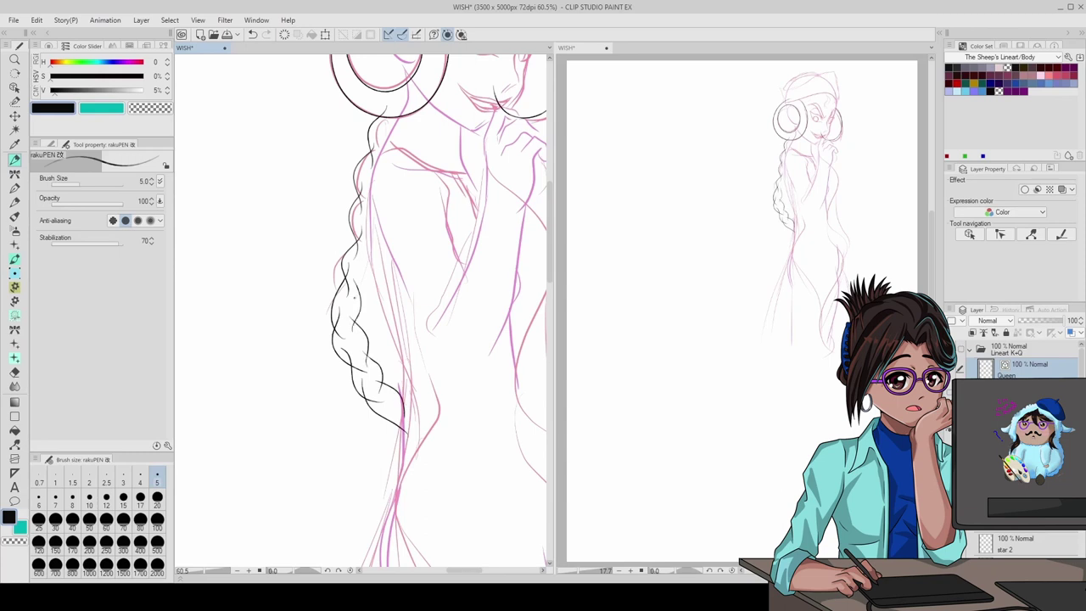
{"action": "scroll", "coordinate": [357, 253], "scroll_direction": "down", "scroll_amount": 4}
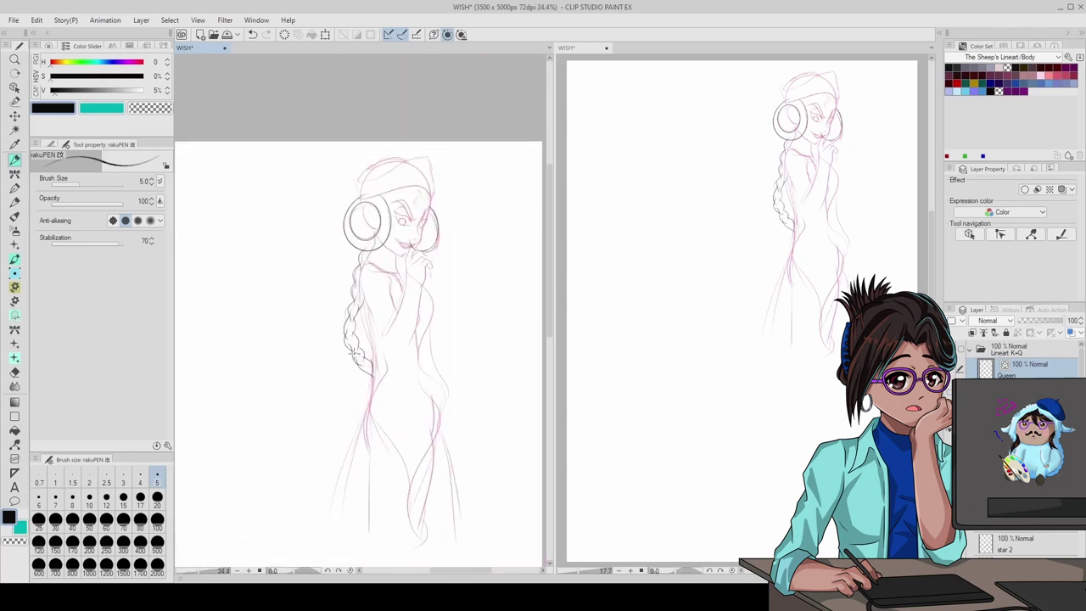
- Ink the queen's face contour down to the chin and erase the far bun's line inside the face
{"action": "scroll", "coordinate": [355, 352], "scroll_direction": "up", "scroll_amount": 6}
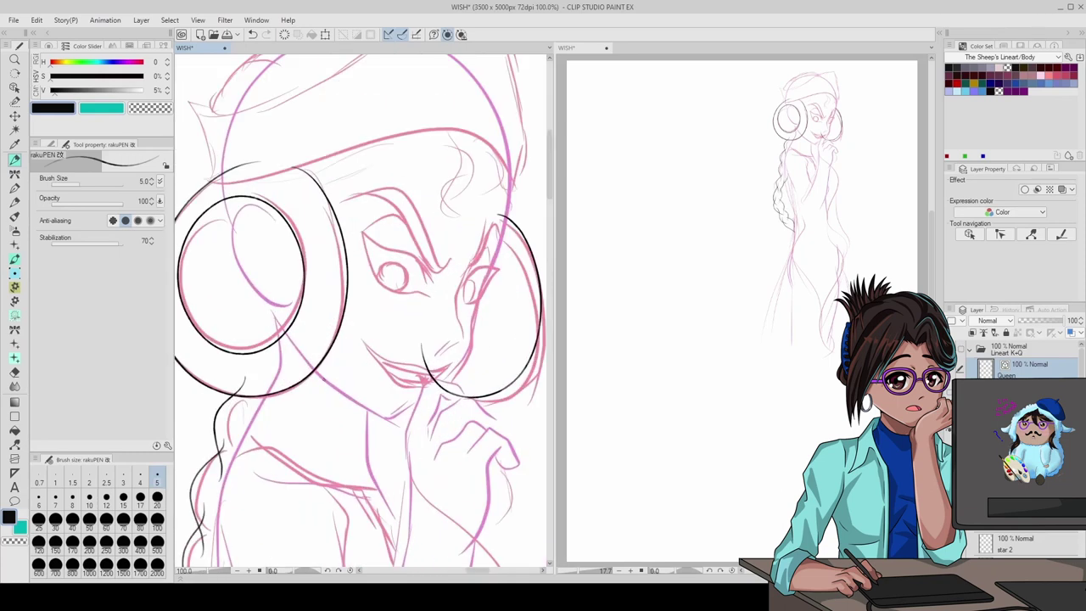
{"action": "key", "text": "e"}
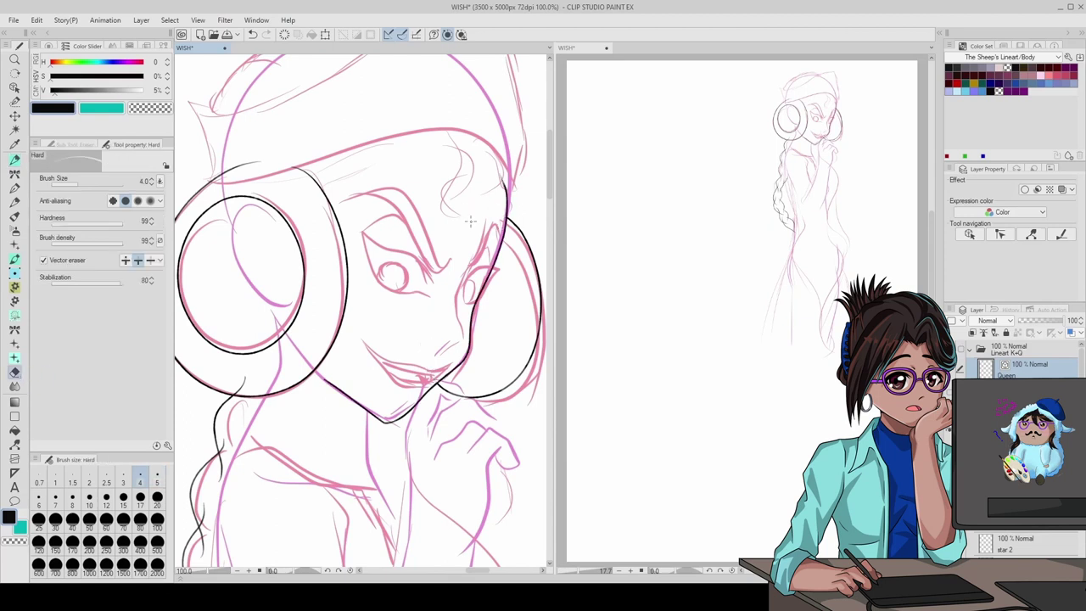
{"action": "scroll", "coordinate": [471, 221], "scroll_direction": "down", "scroll_amount": 2}
{"action": "scroll", "coordinate": [424, 280], "scroll_direction": "up", "scroll_amount": 3}
{"action": "scroll", "coordinate": [370, 390], "scroll_direction": "down", "scroll_amount": 4}
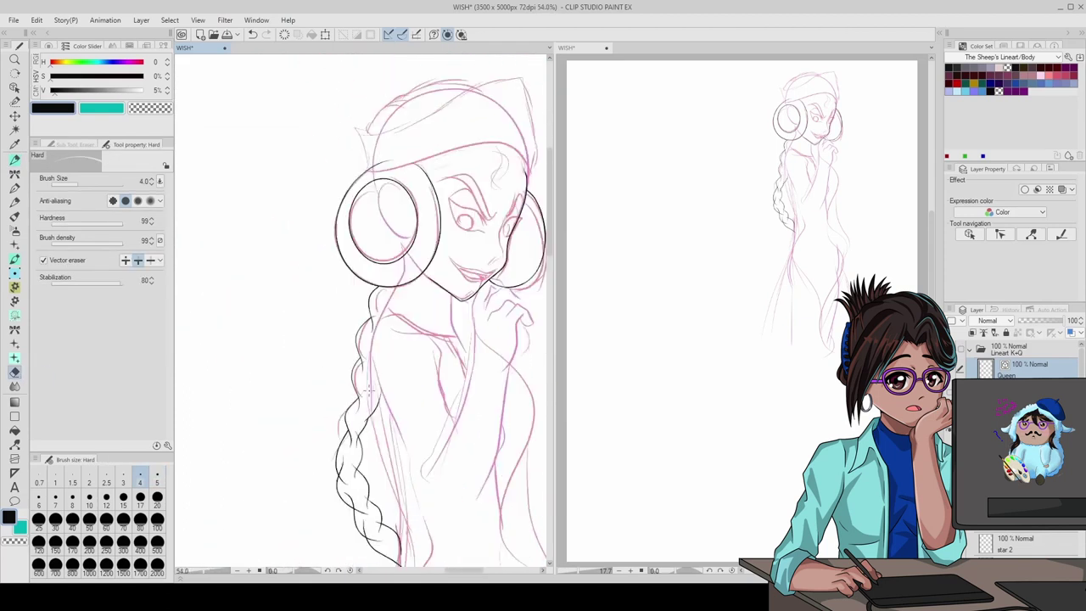
{"action": "scroll", "coordinate": [369, 391], "scroll_direction": "up", "scroll_amount": 1}
{"action": "scroll", "coordinate": [363, 449], "scroll_direction": "down", "scroll_amount": 4}
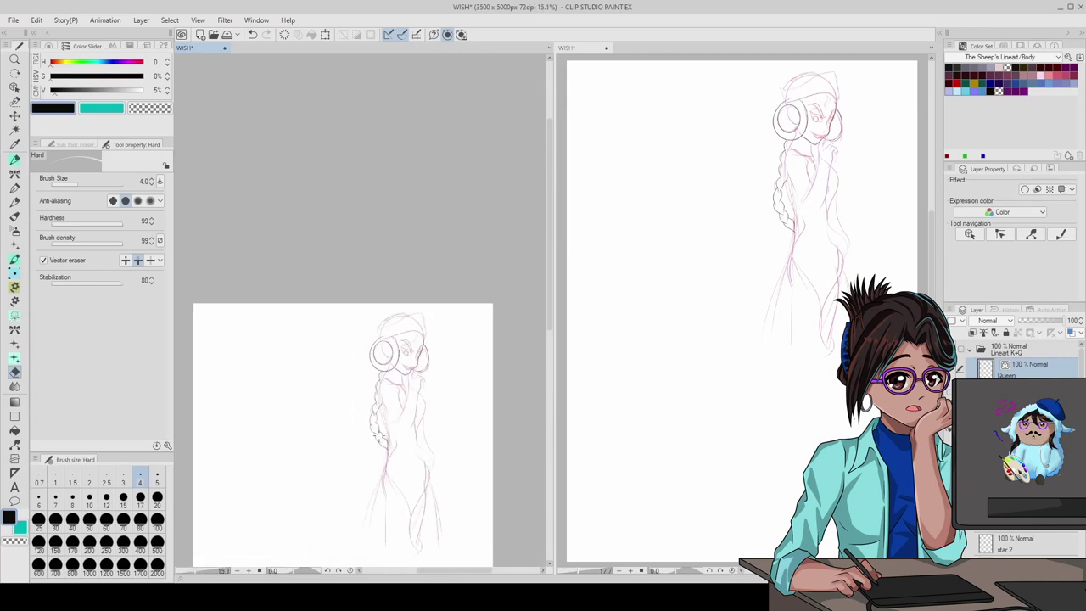
{"action": "scroll", "coordinate": [404, 334], "scroll_direction": "up", "scroll_amount": 3}
{"action": "scroll", "coordinate": [404, 334], "scroll_direction": "down", "scroll_amount": 1}
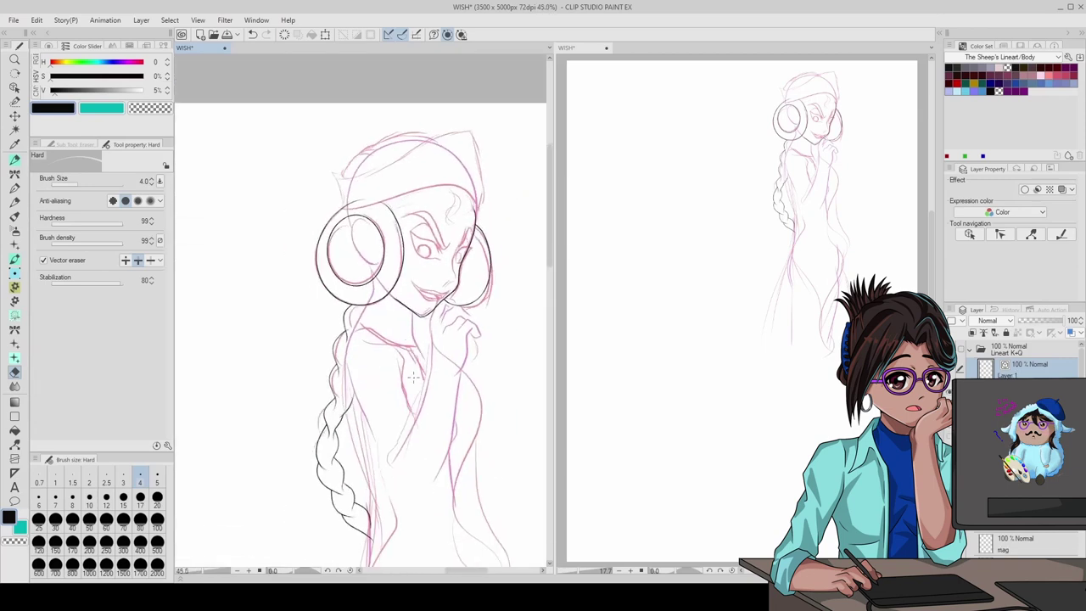
- Ink the queen's neck and the neckline below her chin with the rakuPEN
{"action": "scroll", "coordinate": [414, 286], "scroll_direction": "up", "scroll_amount": 6}
{"action": "key", "text": "p"}
{"action": "mouse_move", "coordinate": [420, 292]}
{"action": "left_mouse_down"}
{"action": "mouse_move", "coordinate": [436, 414]}
{"action": "mouse_move", "coordinate": [409, 382]}
{"action": "left_mouse_up"}
{"action": "key", "text": "ctrl+z"}
{"action": "key", "text": "ctrl+z"}
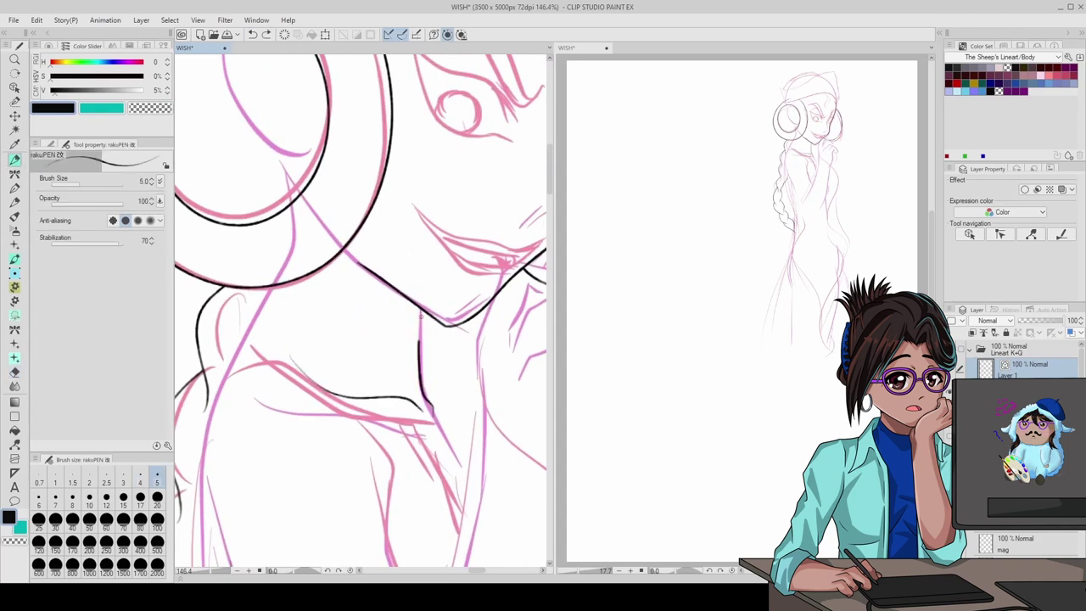
{"action": "scroll", "coordinate": [449, 281], "scroll_direction": "down", "scroll_amount": 10}
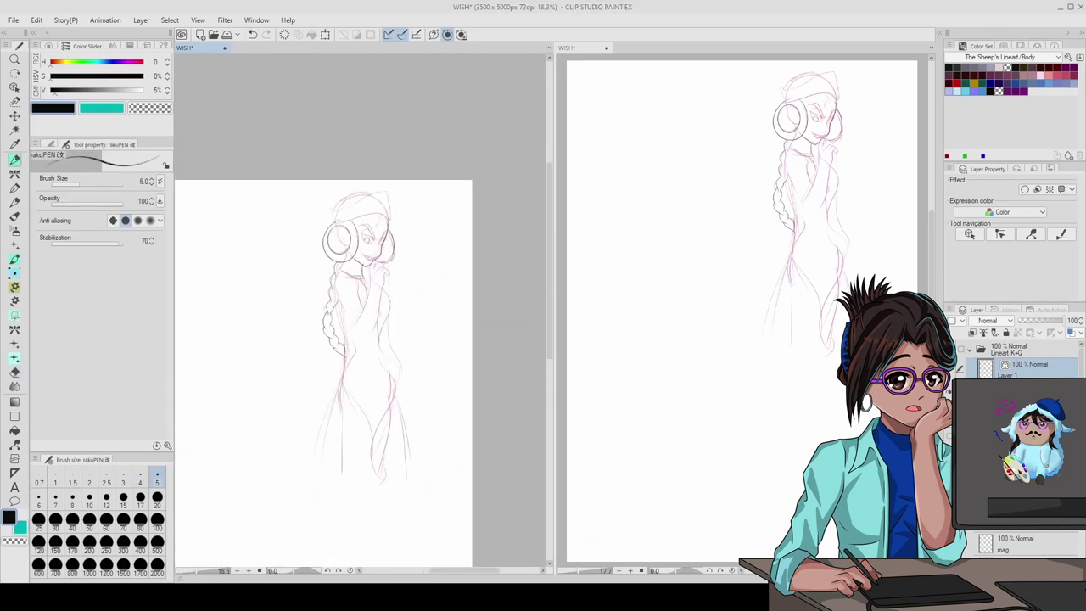
- Ink the fingers and back of the queen's raised hand at her chin, undoing unsatisfactory strokes
{"action": "scroll", "coordinate": [346, 254], "scroll_direction": "up", "scroll_amount": 5}
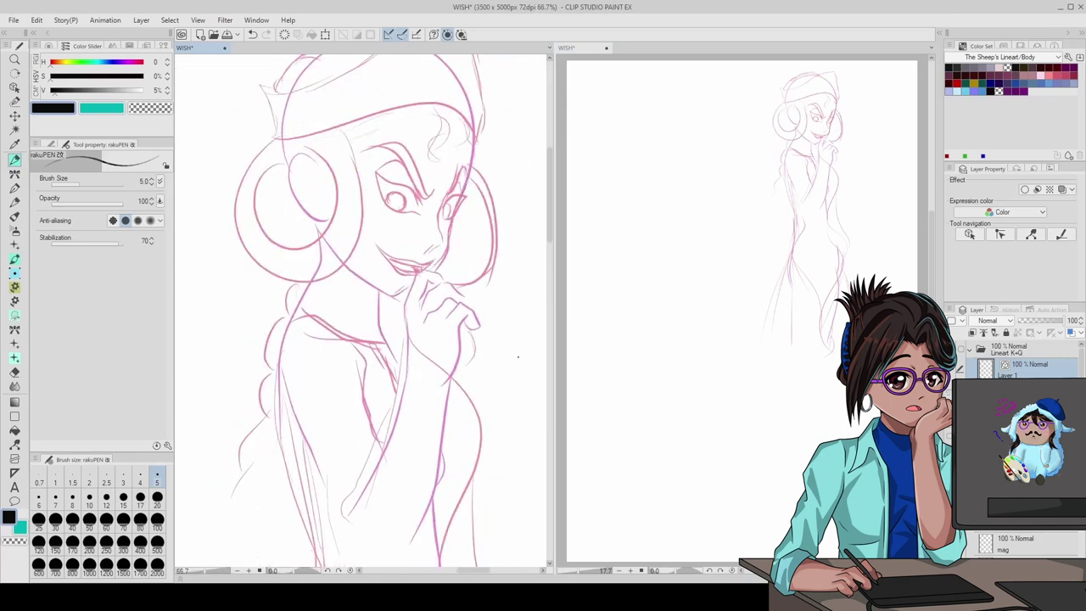
{"action": "scroll", "coordinate": [517, 357], "scroll_direction": "up", "scroll_amount": 3}
{"action": "key", "text": "ctrl+z"}
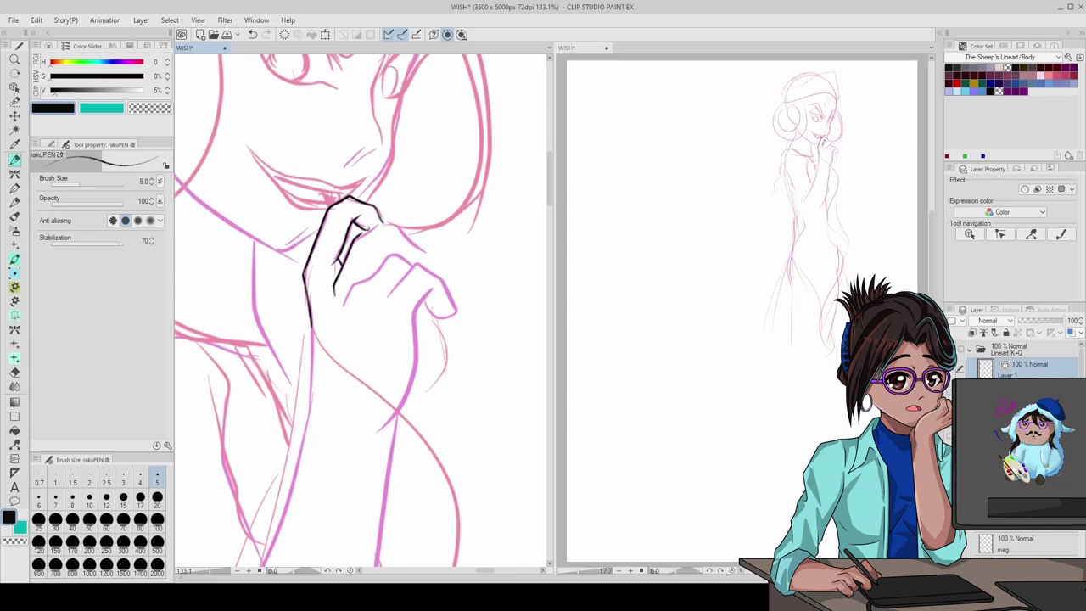
{"action": "key", "text": "ctrl+z"}
{"action": "key", "text": "ctrl+z"}
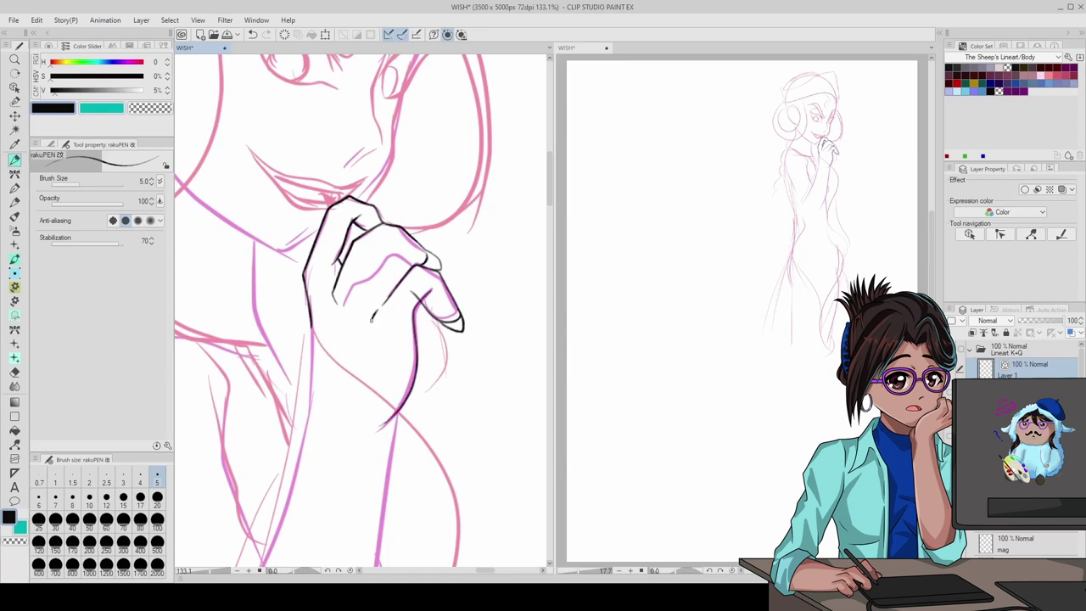
- Clean up the overlapping lines around the queen's raised hand with the vector eraser at size 4
{"action": "key", "text": "e"}
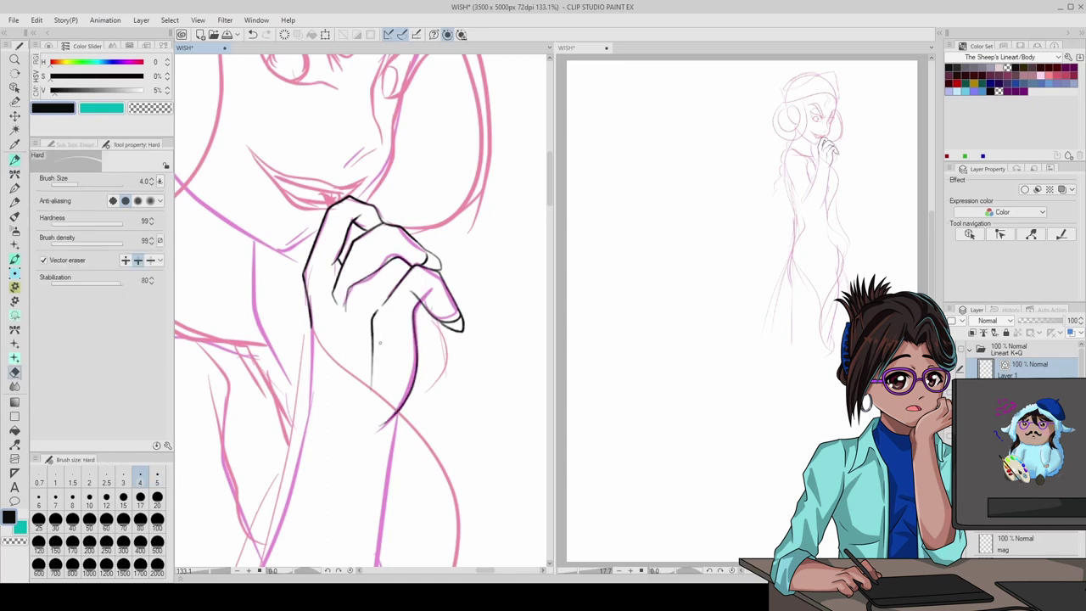
{"action": "scroll", "coordinate": [295, 247], "scroll_direction": "down", "scroll_amount": 8}
{"action": "scroll", "coordinate": [295, 247], "scroll_direction": "up", "scroll_amount": 5}
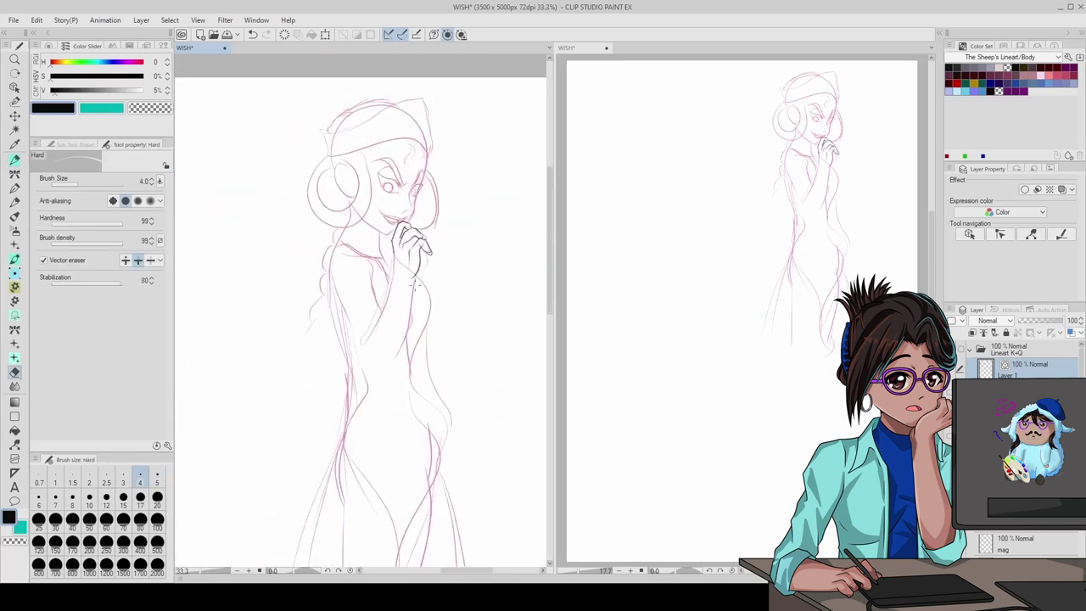
{"action": "scroll", "coordinate": [363, 323], "scroll_direction": "down", "scroll_amount": 3}
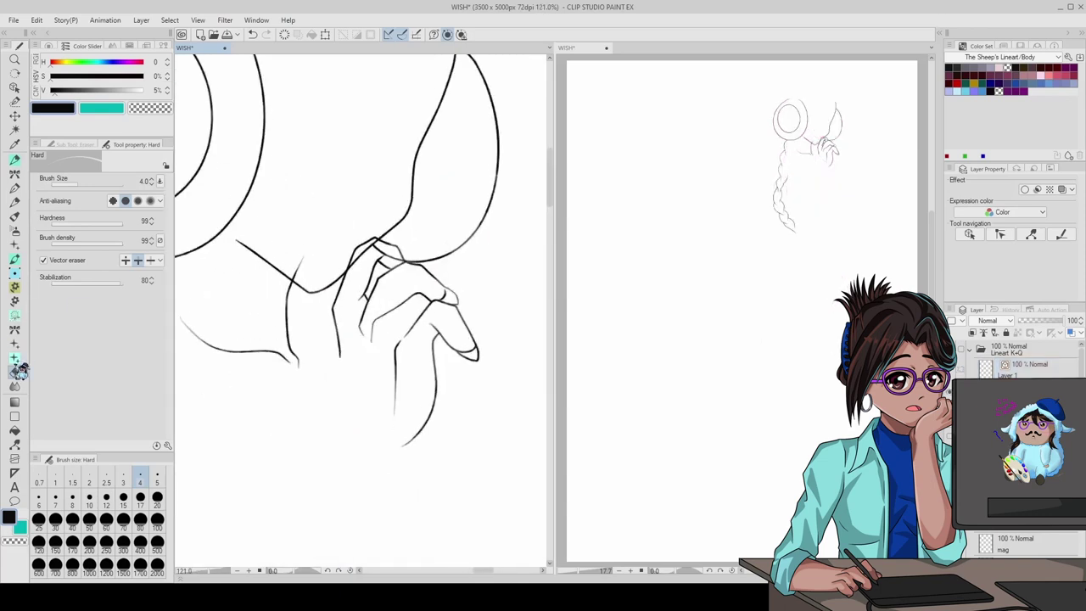
{"action": "scroll", "coordinate": [382, 251], "scroll_direction": "down", "scroll_amount": 4}
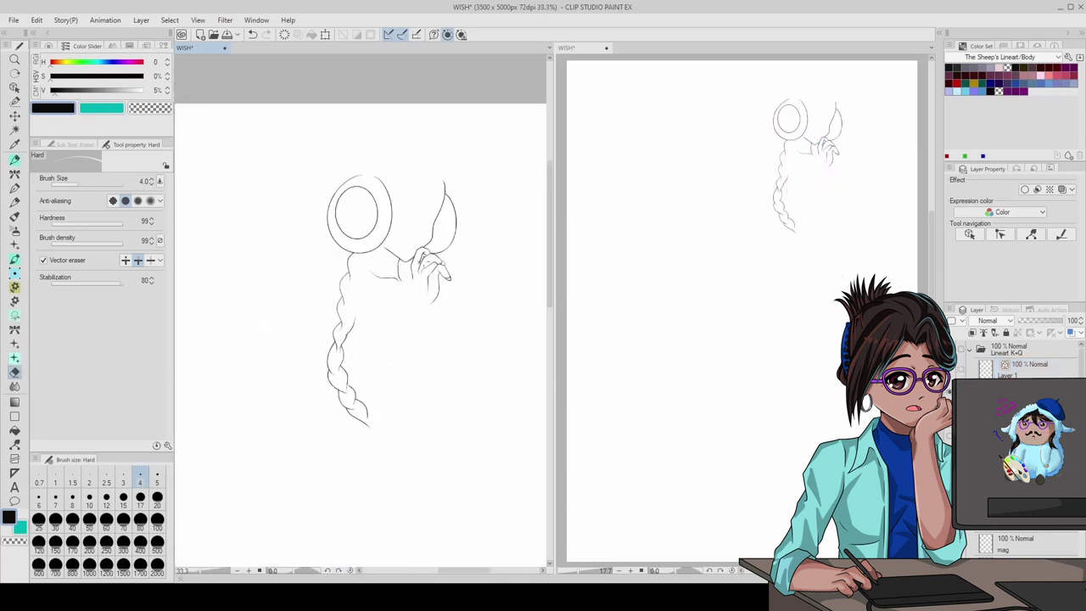
{"action": "scroll", "coordinate": [382, 251], "scroll_direction": "up", "scroll_amount": 2}
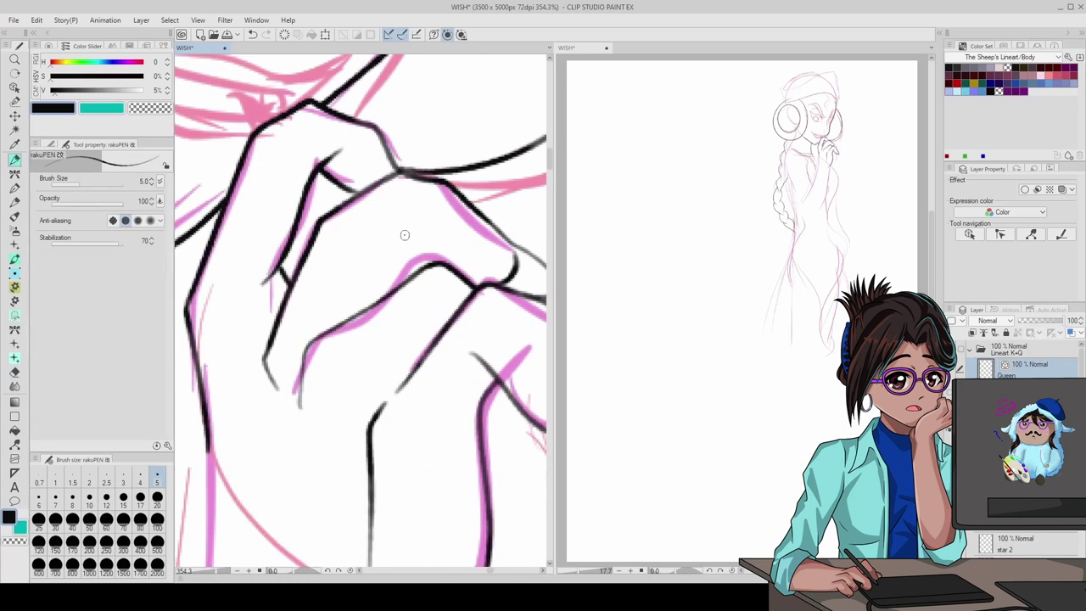
- Ink the upper and middle waves of the queen's long hair lock falling below the raised hand
{"action": "mouse_move", "coordinate": [405, 235]}
{"action": "left_mouse_down"}
{"action": "mouse_move", "coordinate": [378, 133]}
{"action": "mouse_move", "coordinate": [372, 252]}
{"action": "mouse_move", "coordinate": [406, 374]}
{"action": "left_mouse_up"}
{"action": "scroll", "coordinate": [399, 254], "scroll_direction": "down", "scroll_amount": 3}
{"action": "scroll", "coordinate": [426, 280], "scroll_direction": "up", "scroll_amount": 2}
{"action": "scroll", "coordinate": [426, 280], "scroll_direction": "up", "scroll_amount": 1}
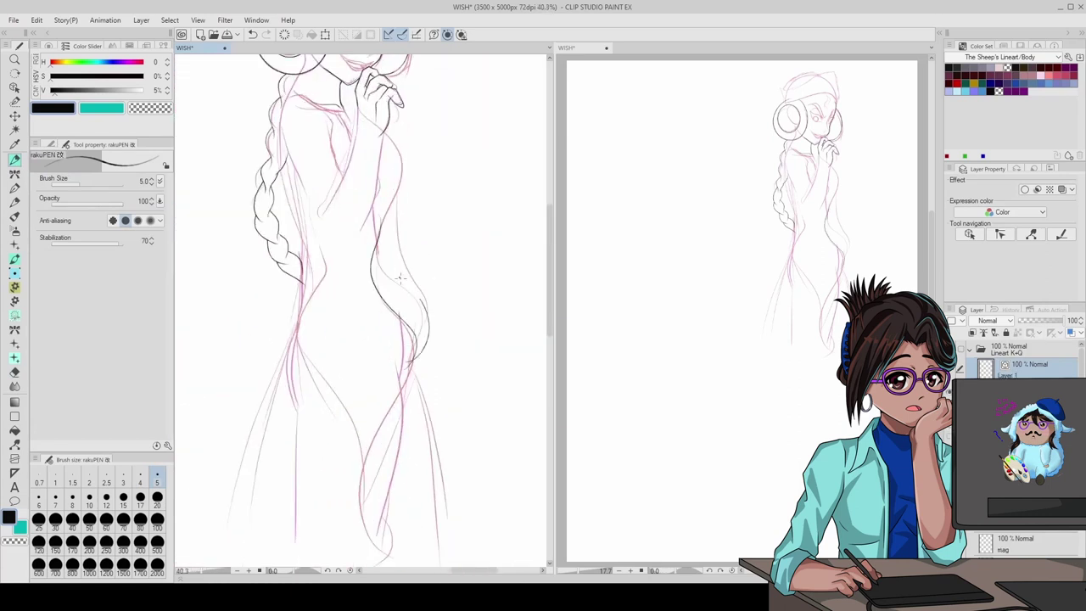
{"action": "left_click_drag", "start_coordinate": [373, 223], "coordinate": [420, 299]}
{"action": "left_click_drag", "start_coordinate": [398, 112], "coordinate": [379, 244]}
{"action": "left_click_drag", "start_coordinate": [412, 171], "coordinate": [383, 251]}
{"action": "left_click_drag", "start_coordinate": [377, 112], "coordinate": [412, 172]}
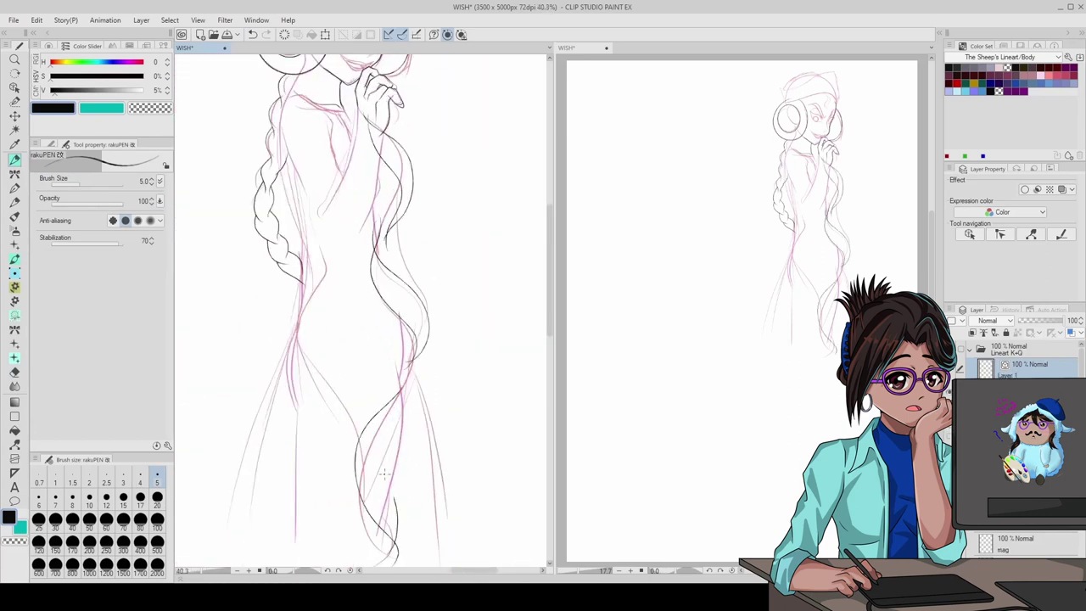
- Ink the lower waves and the tip of the queen's long hair lock
{"action": "left_click_drag", "start_coordinate": [385, 449], "coordinate": [392, 499]}
{"action": "scroll", "coordinate": [385, 473], "scroll_direction": "down", "scroll_amount": 3}
{"action": "scroll", "coordinate": [384, 472], "scroll_direction": "up", "scroll_amount": 4}
{"action": "left_click_drag", "start_coordinate": [429, 386], "coordinate": [416, 450]}
{"action": "scroll", "coordinate": [416, 424], "scroll_direction": "down", "scroll_amount": 4}
{"action": "scroll", "coordinate": [399, 339], "scroll_direction": "up", "scroll_amount": 1}
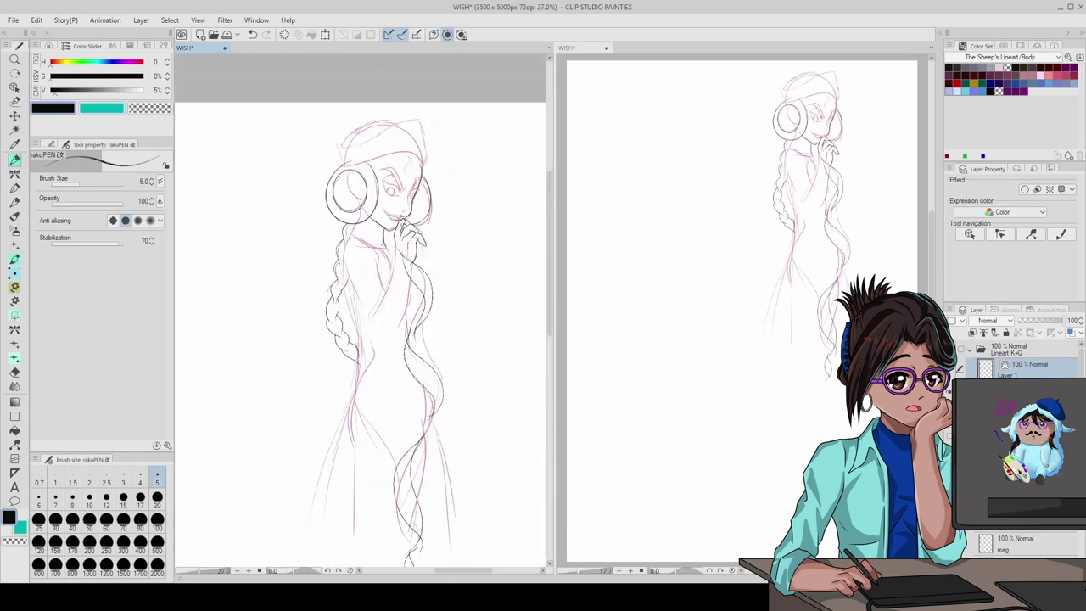
- Trim the overlapping lines where the queen's long hair lock meets her raised hand, using the vector eraser at size 4
{"action": "key", "text": "e"}
{"action": "scroll", "coordinate": [360, 314], "scroll_direction": "up", "scroll_amount": 3}
{"action": "scroll", "coordinate": [361, 314], "scroll_direction": "down", "scroll_amount": 2}
{"action": "scroll", "coordinate": [360, 314], "scroll_direction": "up", "scroll_amount": 4}
{"action": "scroll", "coordinate": [360, 314], "scroll_direction": "down", "scroll_amount": 1}
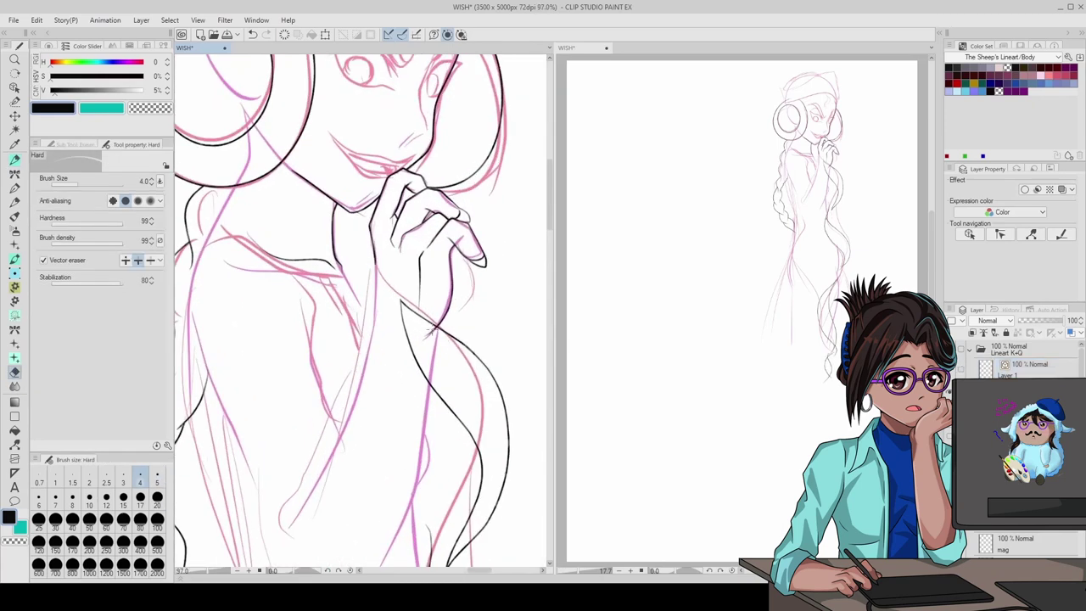
{"action": "scroll", "coordinate": [361, 314], "scroll_direction": "down", "scroll_amount": 6}
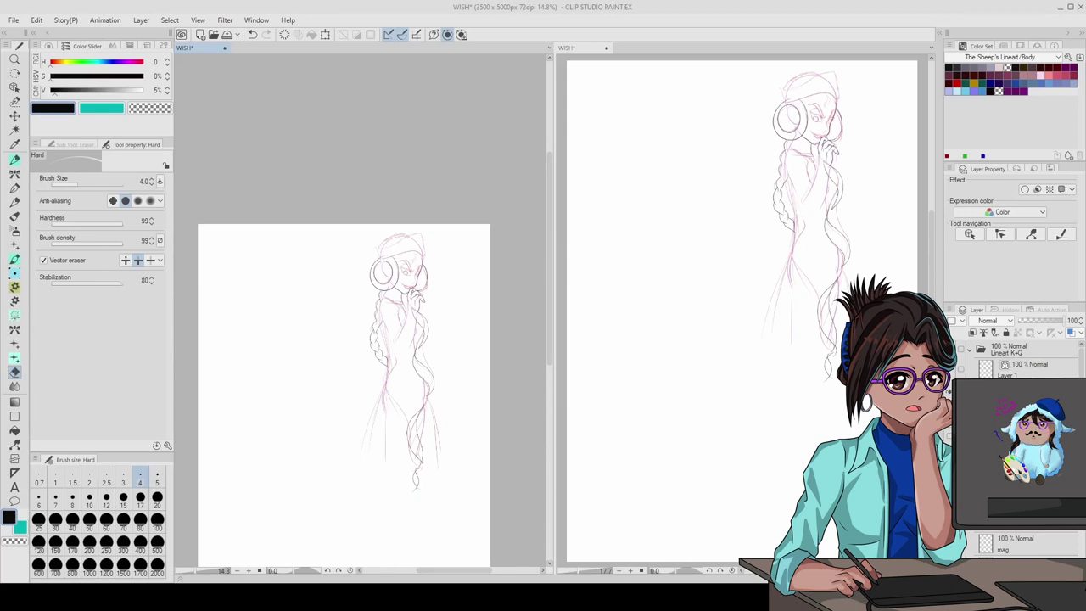
{"action": "scroll", "coordinate": [404, 329], "scroll_direction": "up", "scroll_amount": 5}
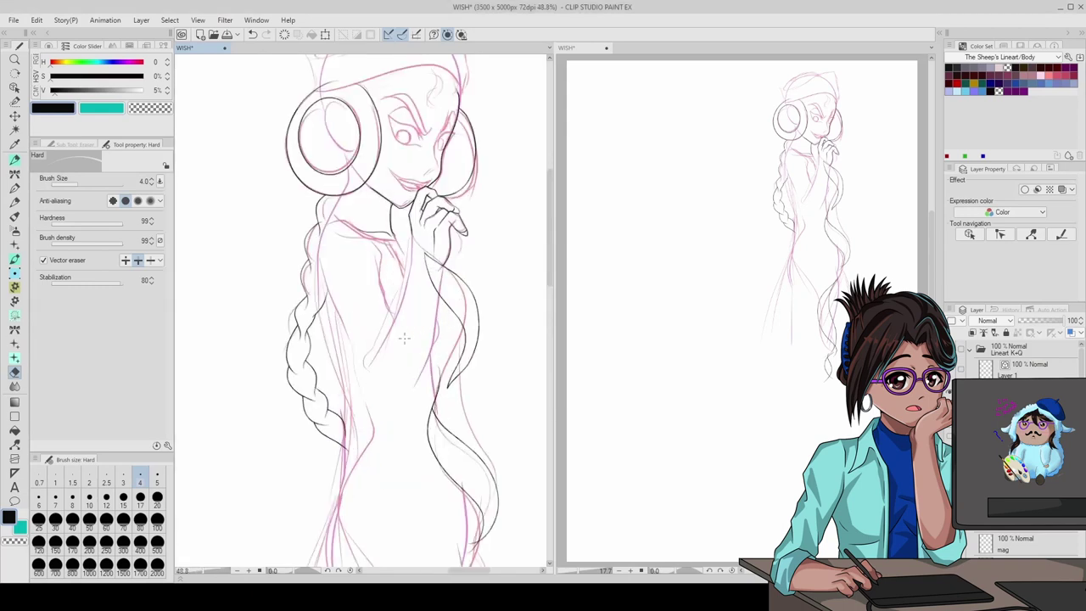
- Ink the queen's raised forearm, the inner edge of the long hair lock and the line of her back at pen size 5
{"action": "key", "text": "p"}
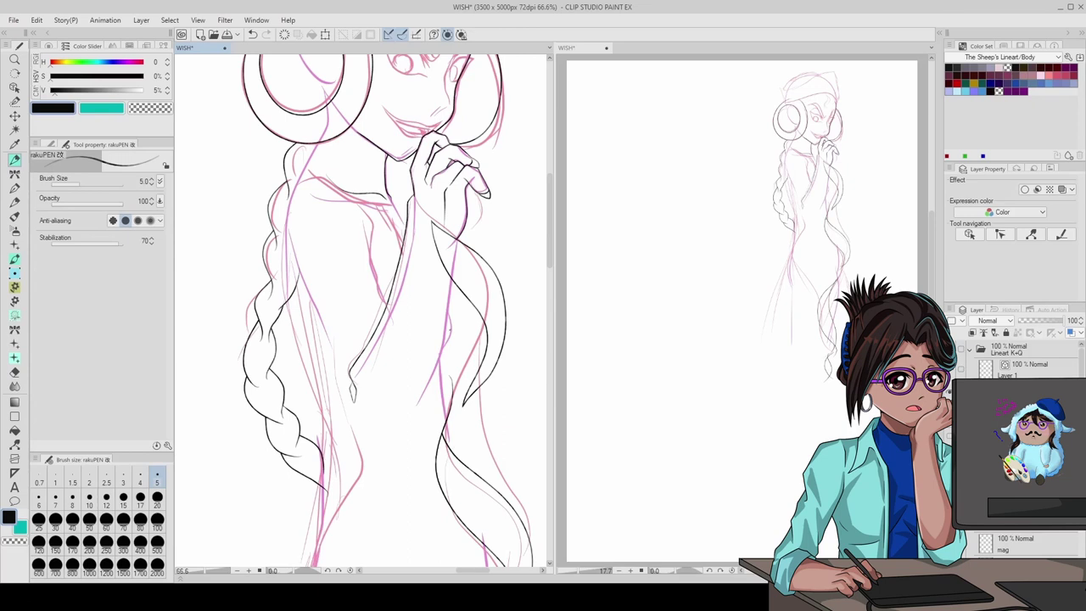
{"action": "left_click_drag", "start_coordinate": [492, 384], "coordinate": [477, 521]}
{"action": "left_click_drag", "start_coordinate": [295, 178], "coordinate": [322, 426]}
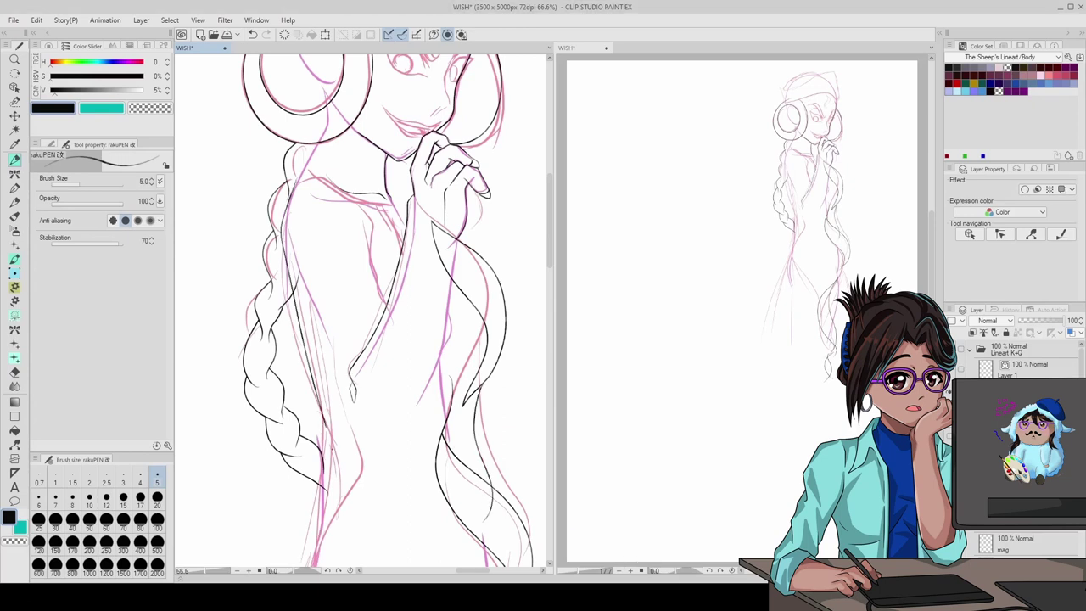
- Ink the two outer edges of the queen's flared skirt from the hips down
{"action": "scroll", "coordinate": [356, 322], "scroll_direction": "down", "scroll_amount": 5}
{"action": "scroll", "coordinate": [357, 322], "scroll_direction": "down", "scroll_amount": 3}
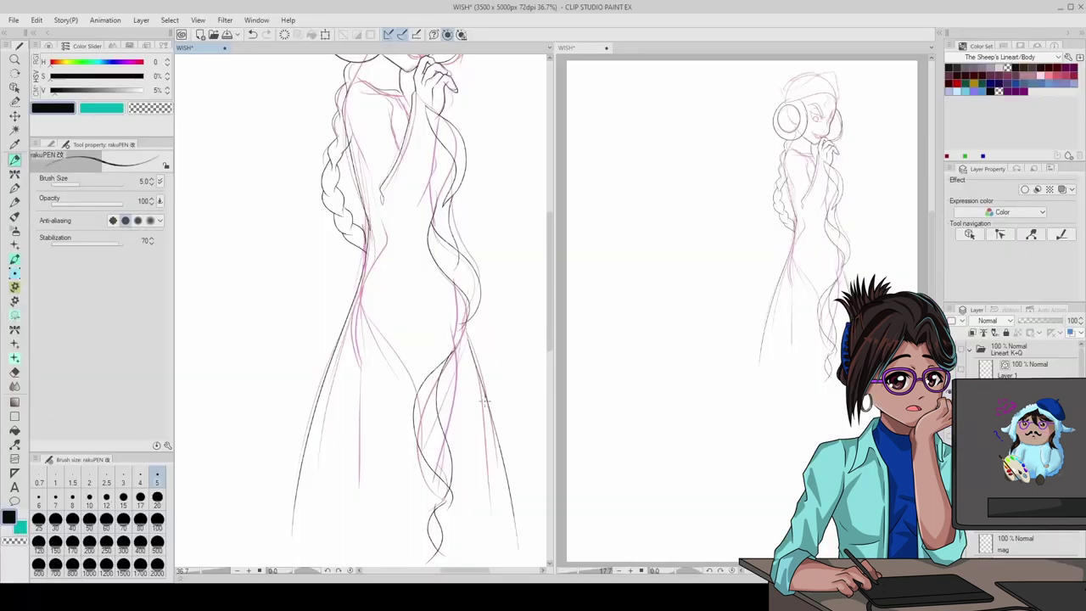
{"action": "scroll", "coordinate": [484, 400], "scroll_direction": "down", "scroll_amount": 3}
{"action": "scroll", "coordinate": [483, 400], "scroll_direction": "up", "scroll_amount": 5}
- Ink the crossing waist lines and the long pointed front panel of the queen's gown
{"action": "left_click_drag", "start_coordinate": [340, 244], "coordinate": [422, 370]}
{"action": "key", "text": "e"}
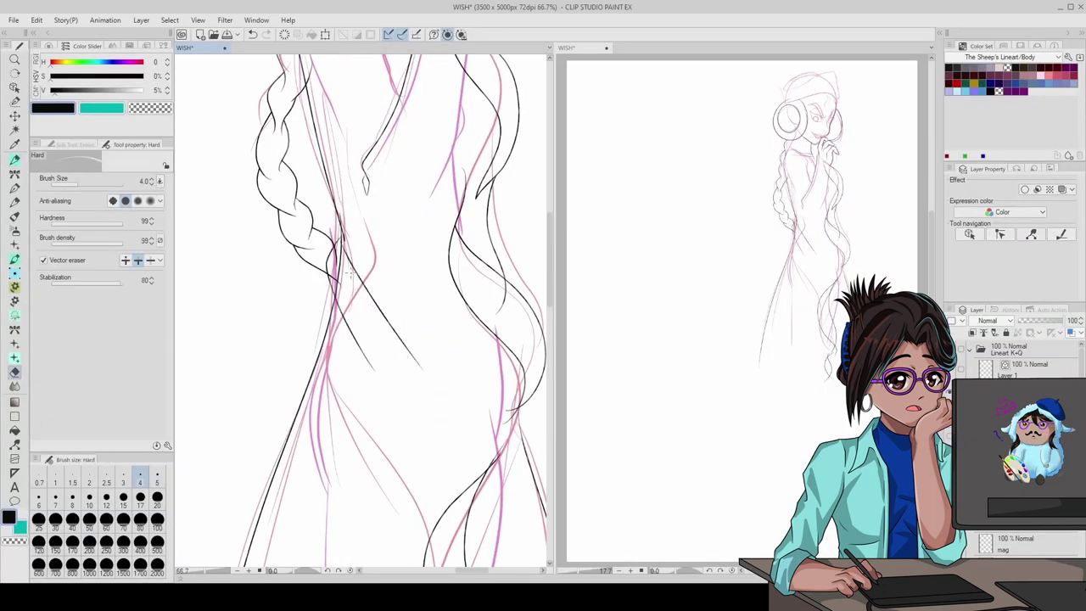
{"action": "key", "text": "p"}
{"action": "scroll", "coordinate": [245, 258], "scroll_direction": "down", "scroll_amount": 3}
{"action": "scroll", "coordinate": [245, 258], "scroll_direction": "up", "scroll_amount": 2}
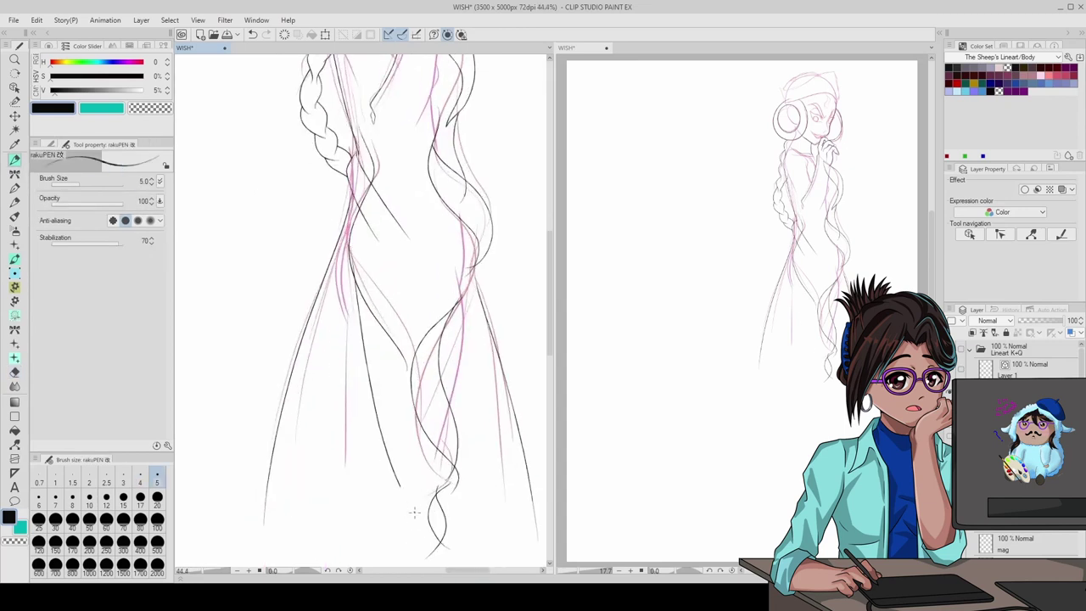
{"action": "scroll", "coordinate": [250, 58], "scroll_direction": "down", "scroll_amount": 1}
{"action": "left_click_drag", "start_coordinate": [367, 433], "coordinate": [384, 346]}
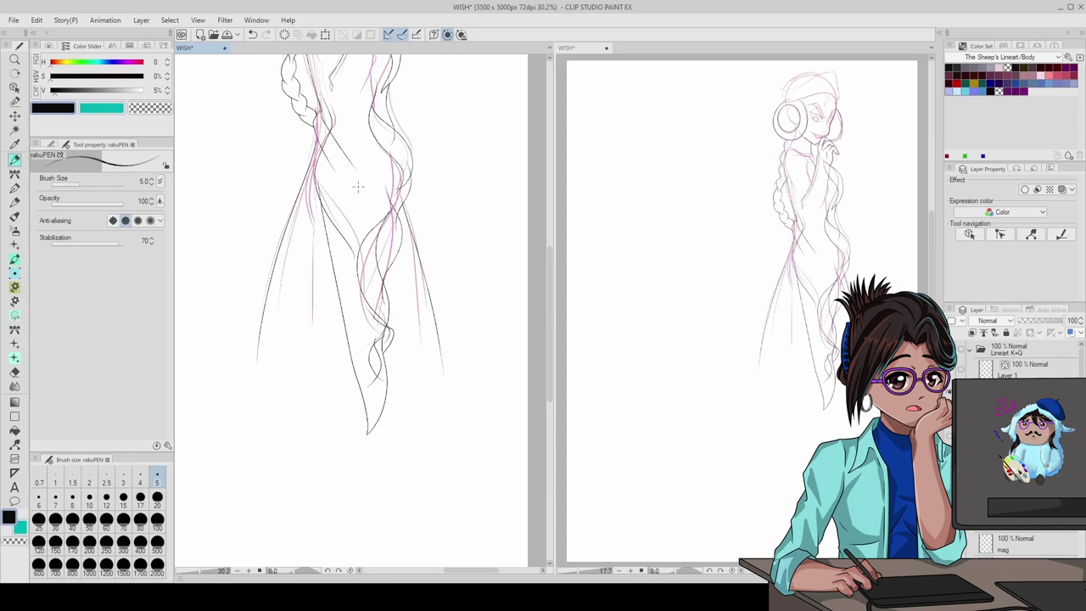
- Clean up the overlapping lines in the lower waves of the long hair lock with the vector eraser at size 4
{"action": "key", "text": "e"}
{"action": "scroll", "coordinate": [357, 186], "scroll_direction": "up", "scroll_amount": 3}
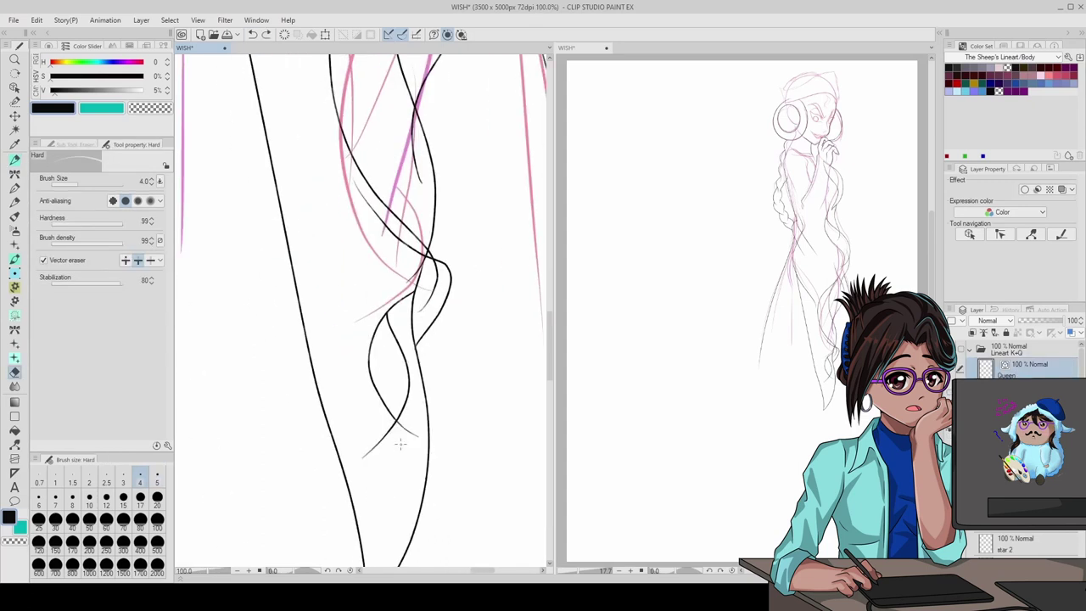
{"action": "scroll", "coordinate": [400, 443], "scroll_direction": "down", "scroll_amount": 1}
{"action": "scroll", "coordinate": [402, 326], "scroll_direction": "down", "scroll_amount": 1}
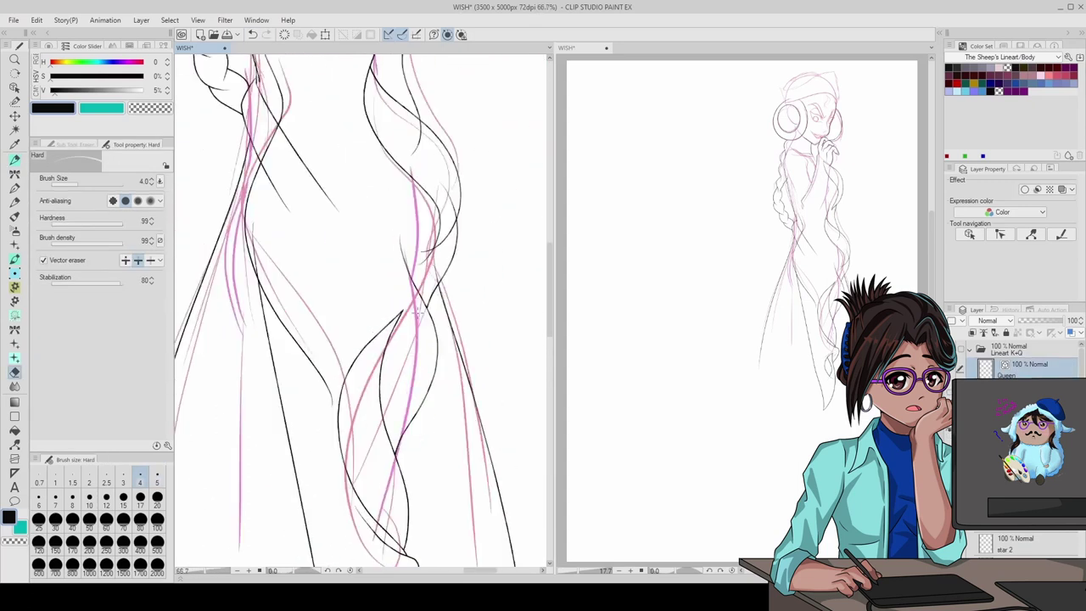
{"action": "scroll", "coordinate": [411, 308], "scroll_direction": "down", "scroll_amount": 6}
{"action": "scroll", "coordinate": [398, 294], "scroll_direction": "up", "scroll_amount": 3}
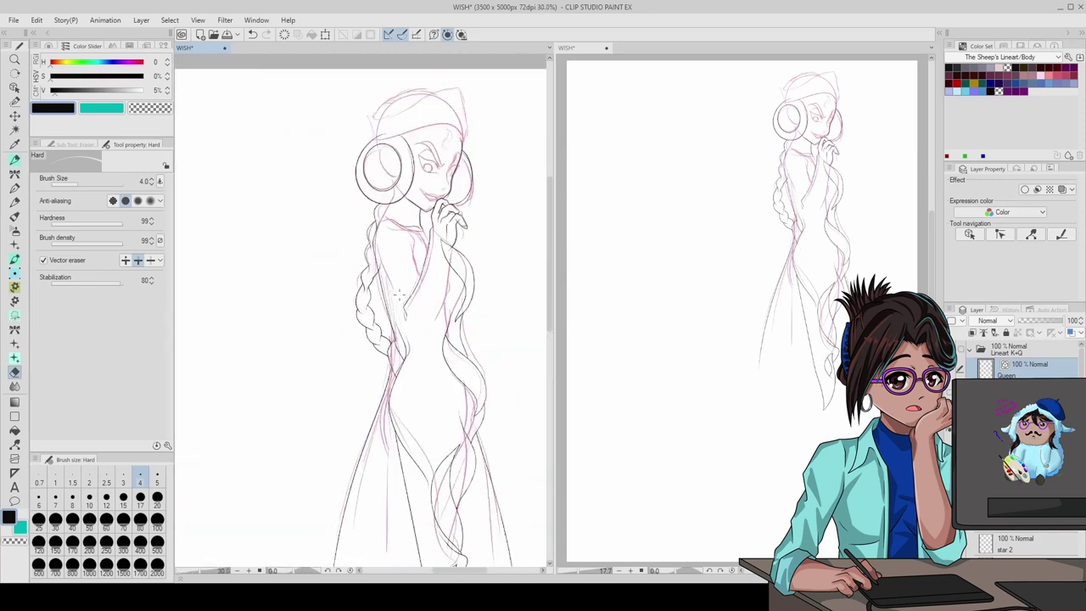
- Ink the inner edge of the queen's upper arm and erase the stray line ends around the arm and waist
{"action": "scroll", "coordinate": [399, 294], "scroll_direction": "up", "scroll_amount": 3}
{"action": "key", "text": "p"}
{"action": "key", "text": "e"}
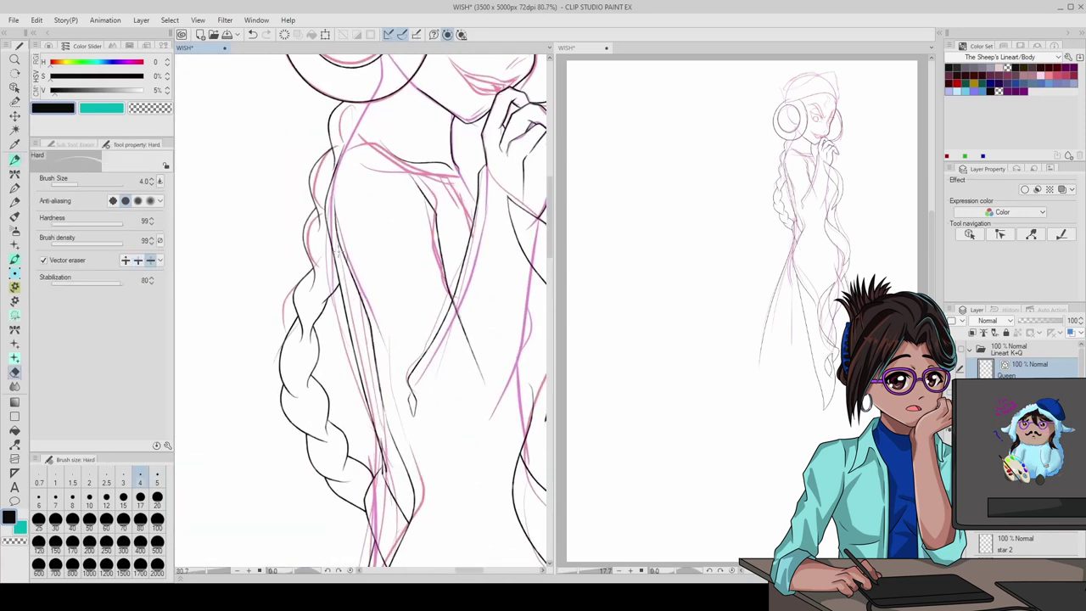
{"action": "scroll", "coordinate": [422, 339], "scroll_direction": "down", "scroll_amount": 4}
{"action": "scroll", "coordinate": [424, 340], "scroll_direction": "up", "scroll_amount": 2}
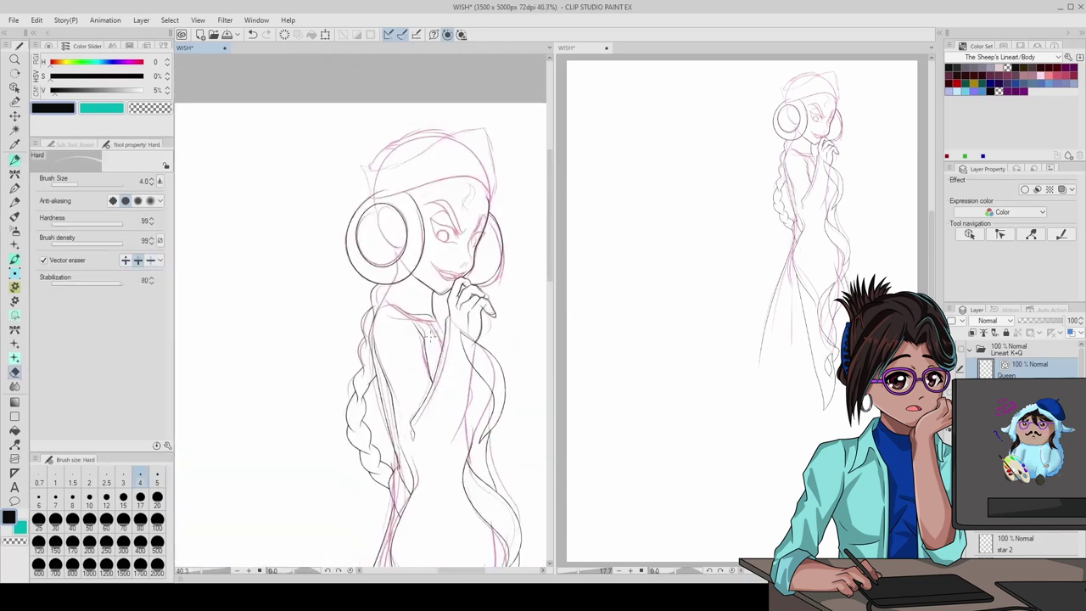
{"action": "scroll", "coordinate": [413, 320], "scroll_direction": "up", "scroll_amount": 2}
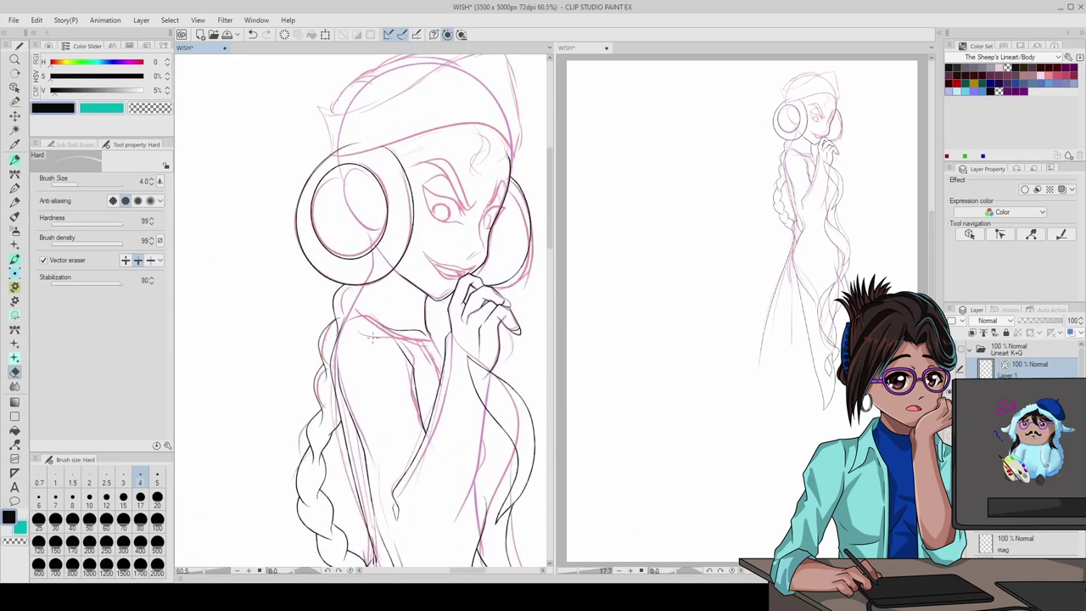
- Ink the queen's shoulder line and the layered neckline running down to her raised forearm
{"action": "scroll", "coordinate": [371, 339], "scroll_direction": "up", "scroll_amount": 2}
{"action": "key", "text": "p"}
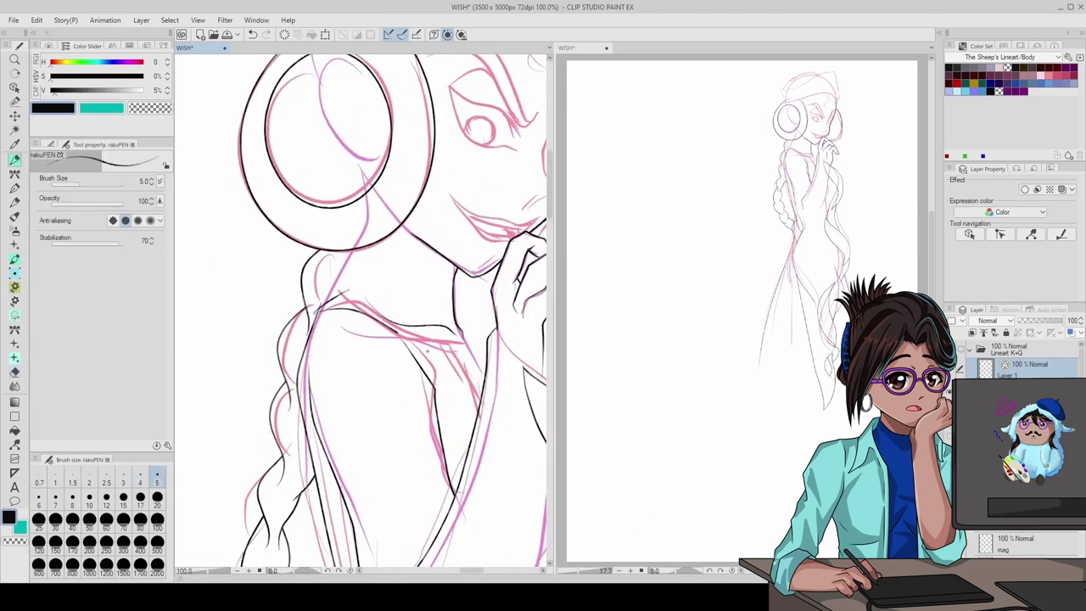
{"action": "mouse_move", "coordinate": [427, 351]}
{"action": "left_mouse_down"}
{"action": "mouse_move", "coordinate": [486, 461]}
{"action": "mouse_move", "coordinate": [488, 524]}
{"action": "left_mouse_up"}
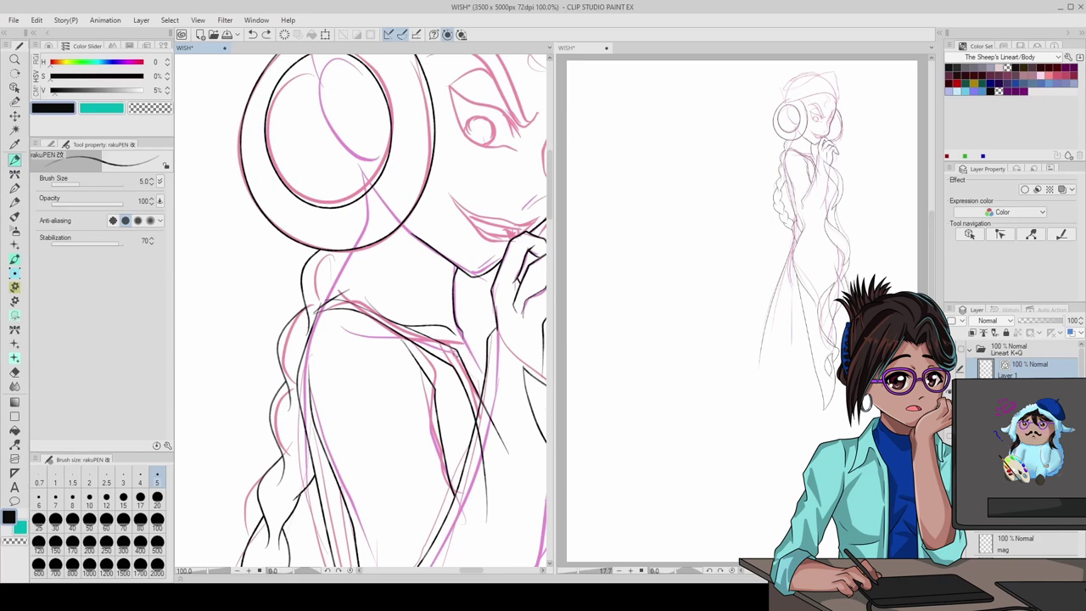
{"action": "scroll", "coordinate": [475, 356], "scroll_direction": "up", "scroll_amount": 6}
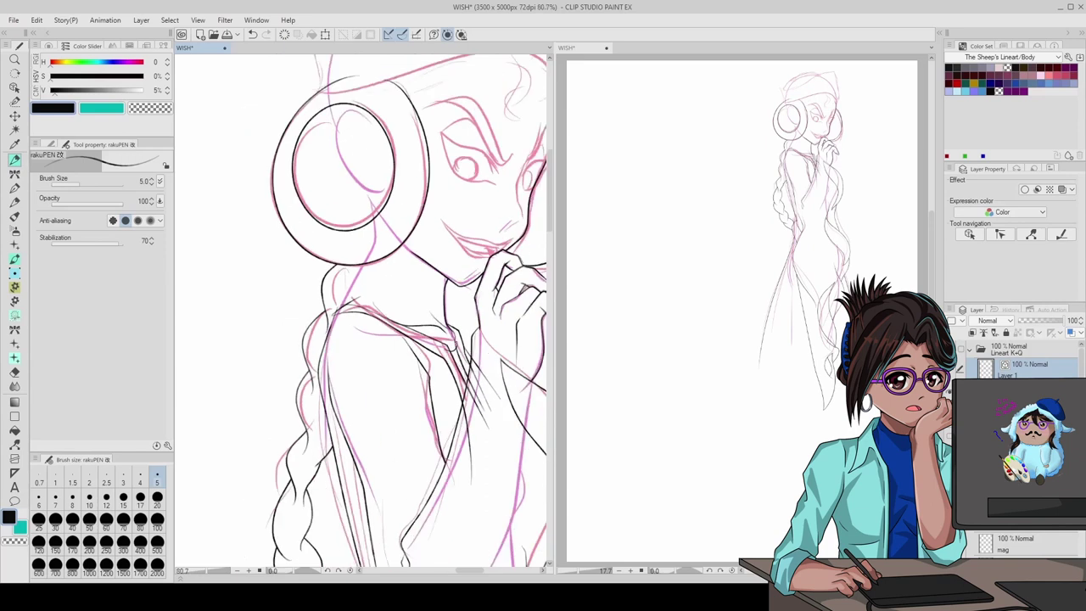
- Adjust the neckline strokes with Pinch vector line and erase the ends that cross the raised forearm
{"action": "key", "text": "y"}
{"action": "left_click_drag", "start_coordinate": [475, 399], "coordinate": [433, 331]}
{"action": "key", "text": "e"}
{"action": "scroll", "coordinate": [434, 327], "scroll_direction": "down", "scroll_amount": 5}
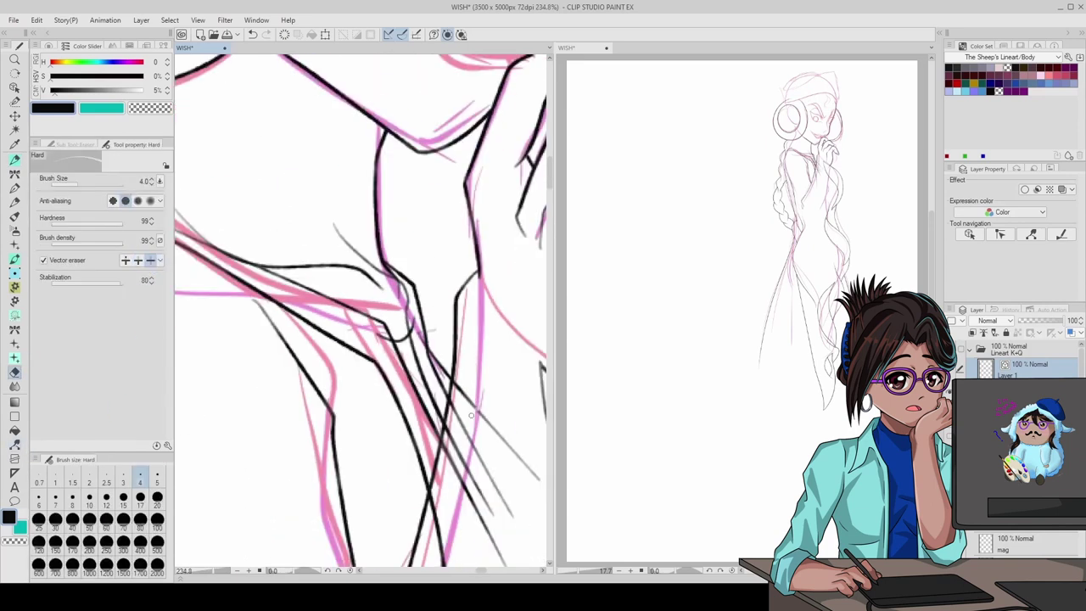
{"action": "scroll", "coordinate": [380, 441], "scroll_direction": "down", "scroll_amount": 5}
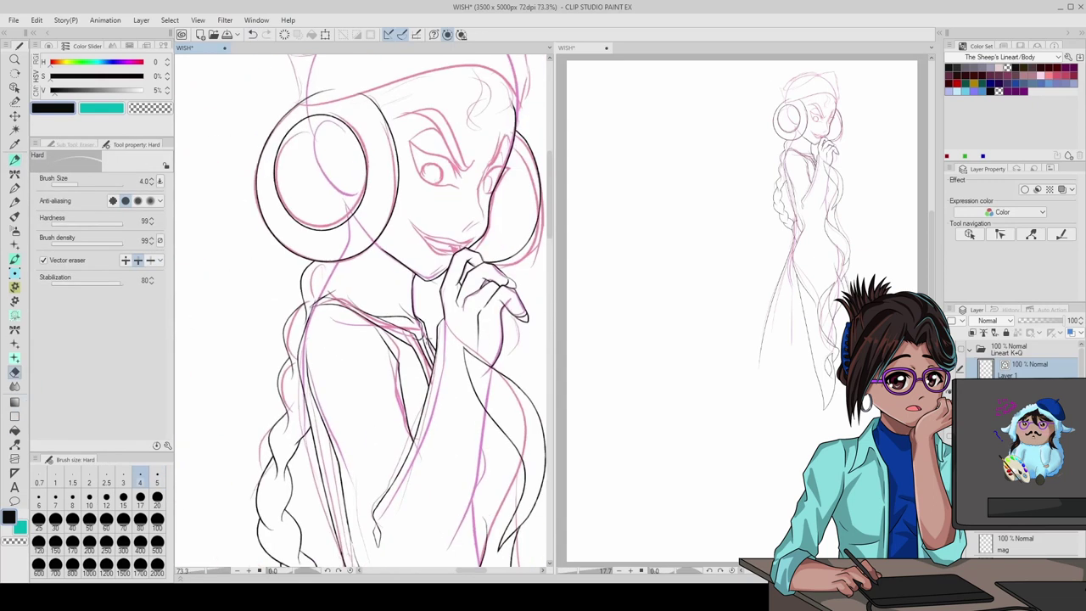
- Refine the lines where the queen's shoulder meets the top of the braid with Pinch vector line and the size 4 vector eraser
{"action": "scroll", "coordinate": [343, 346], "scroll_direction": "down", "scroll_amount": 3}
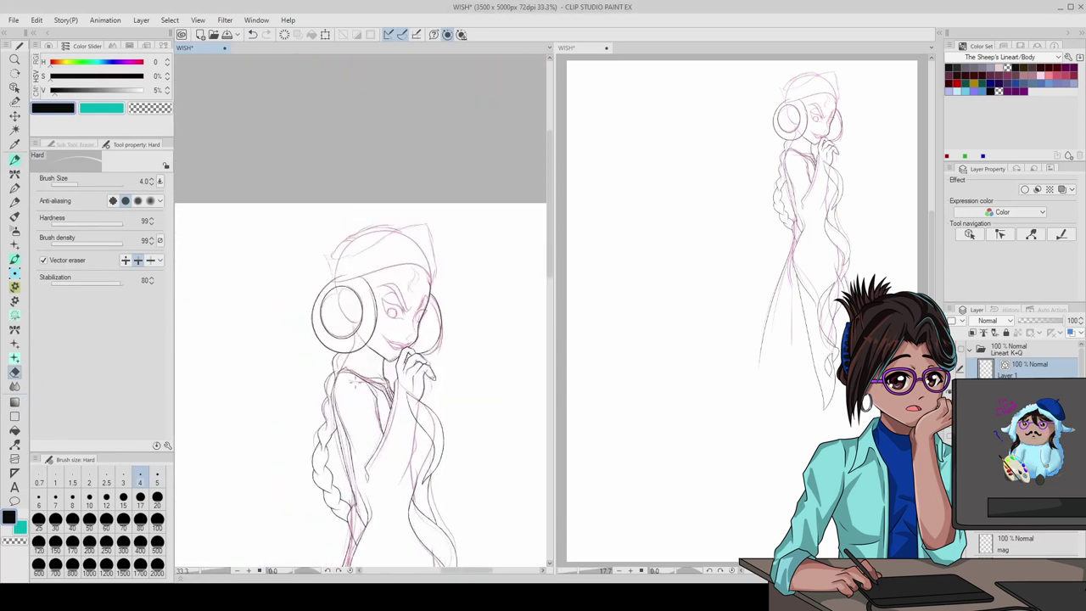
{"action": "scroll", "coordinate": [343, 346], "scroll_direction": "up", "scroll_amount": 6}
{"action": "scroll", "coordinate": [346, 341], "scroll_direction": "down", "scroll_amount": 5}
{"action": "scroll", "coordinate": [345, 341], "scroll_direction": "up", "scroll_amount": 5}
{"action": "key", "text": "y"}
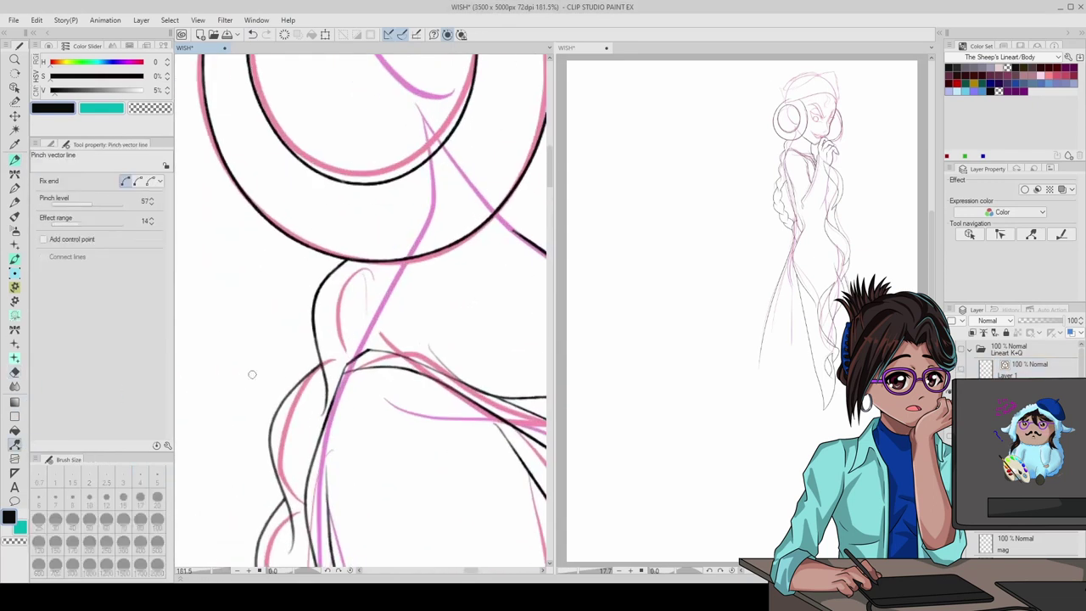
{"action": "scroll", "coordinate": [345, 342], "scroll_direction": "down", "scroll_amount": 5}
{"action": "scroll", "coordinate": [345, 341], "scroll_direction": "up", "scroll_amount": 5}
{"action": "key", "text": "e"}
{"action": "scroll", "coordinate": [357, 339], "scroll_direction": "down", "scroll_amount": 6}
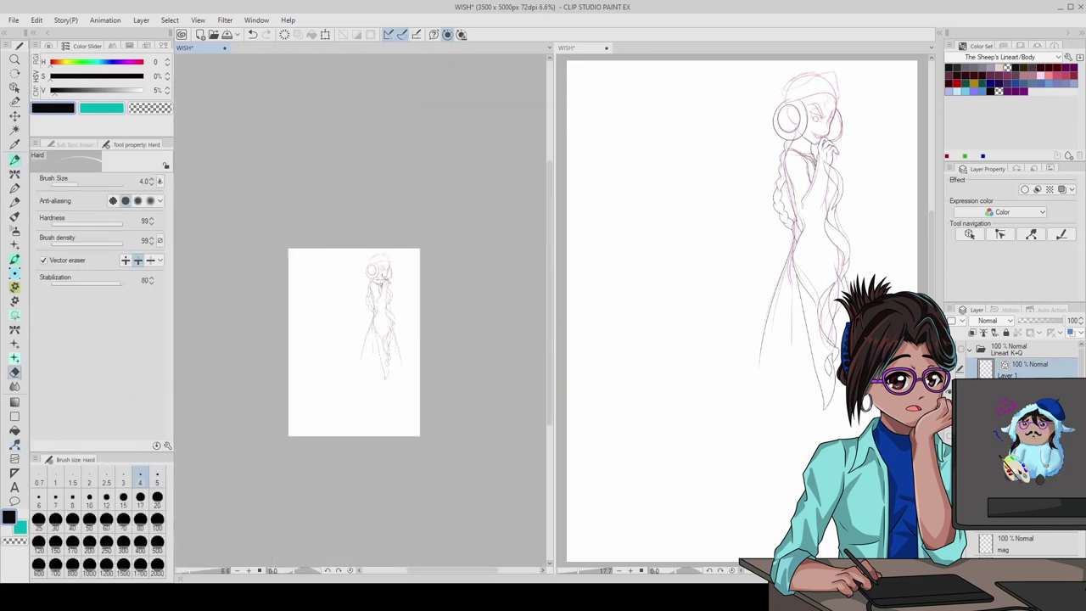
- Ink the rounded outer contour of the queen's headpiece down both sides of the head
{"action": "scroll", "coordinate": [357, 340], "scroll_direction": "up", "scroll_amount": 2}
{"action": "scroll", "coordinate": [393, 304], "scroll_direction": "up", "scroll_amount": 8}
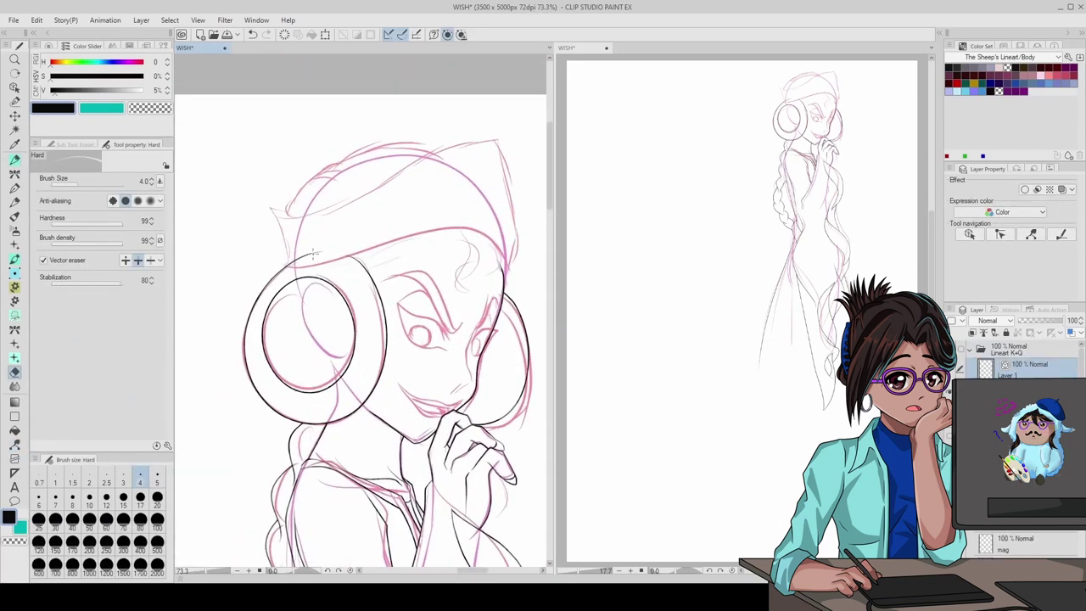
{"action": "key", "text": "p"}
{"action": "mouse_move", "coordinate": [335, 157]}
{"action": "left_mouse_down"}
{"action": "mouse_move", "coordinate": [474, 156]}
{"action": "mouse_move", "coordinate": [493, 172]}
{"action": "mouse_move", "coordinate": [519, 295]}
{"action": "left_mouse_up"}
{"action": "key", "text": "e"}
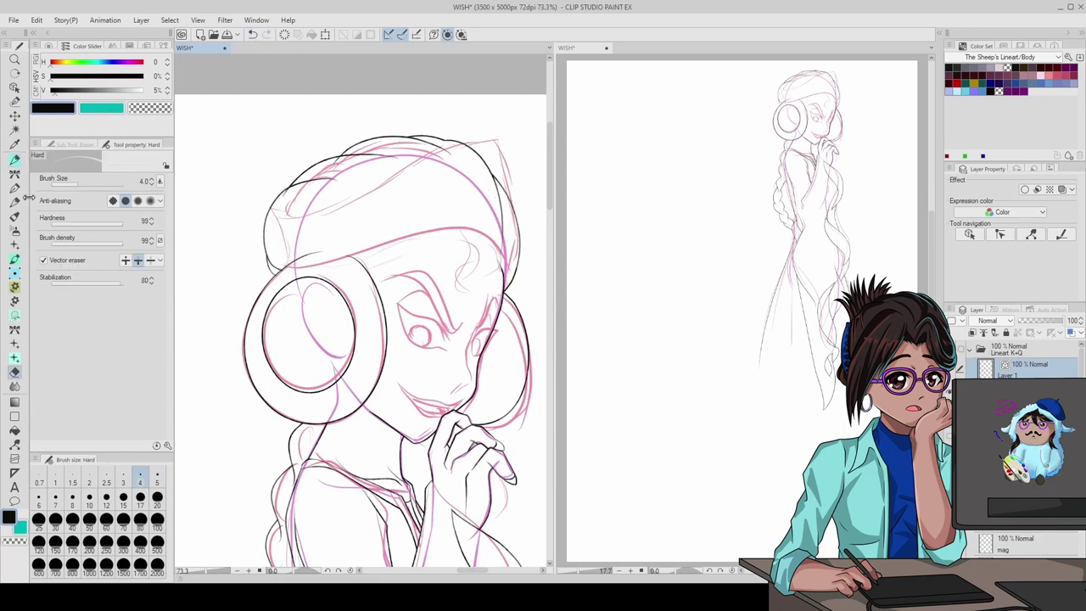
{"action": "key", "text": "p"}
{"action": "scroll", "coordinate": [373, 322], "scroll_direction": "down", "scroll_amount": 5}
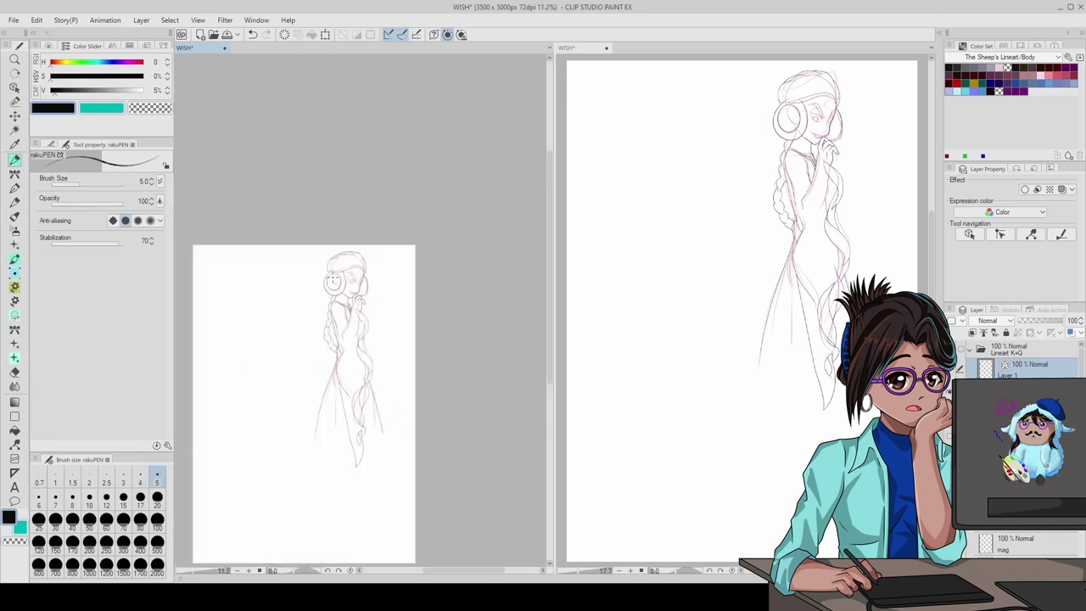
- Ink the upper and lower edges of the headpiece's band across the queen's forehead
{"action": "key", "text": "e"}
{"action": "scroll", "coordinate": [373, 322], "scroll_direction": "up", "scroll_amount": 6}
{"action": "scroll", "coordinate": [503, 233], "scroll_direction": "down", "scroll_amount": 4}
{"action": "scroll", "coordinate": [373, 322], "scroll_direction": "up", "scroll_amount": 4}
{"action": "key", "text": "p"}
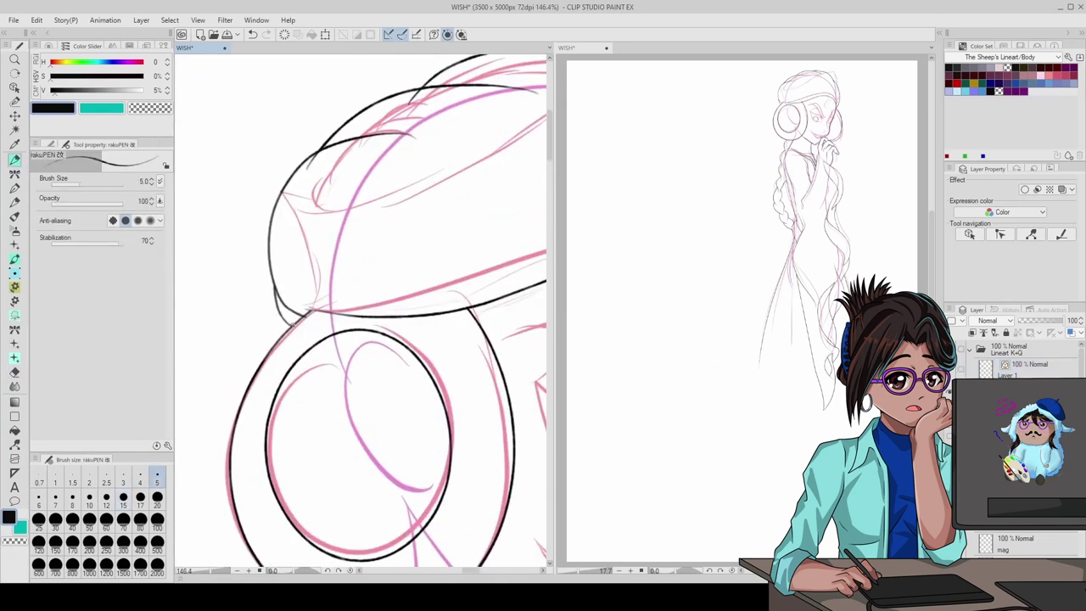
{"action": "scroll", "coordinate": [223, 313], "scroll_direction": "down", "scroll_amount": 3}
{"action": "mouse_move", "coordinate": [222, 313]}
{"action": "left_mouse_down"}
{"action": "mouse_move", "coordinate": [514, 339]}
{"action": "mouse_move", "coordinate": [512, 367]}
{"action": "left_mouse_up"}
- Trim the overlapping line ends around the headpiece's band with the vector eraser at size 15
{"action": "key", "text": "e"}
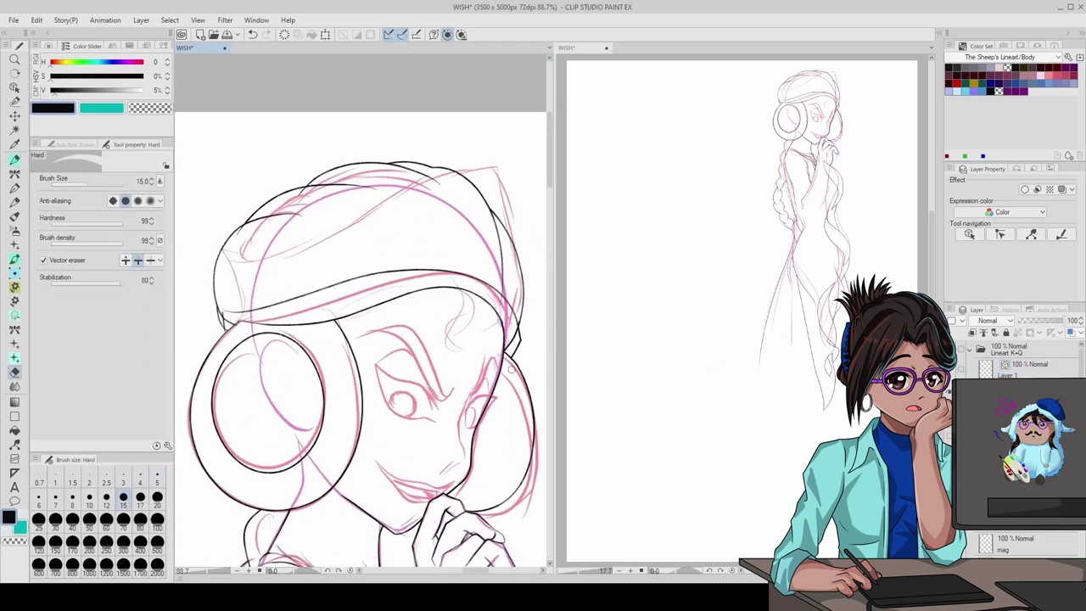
{"action": "scroll", "coordinate": [246, 329], "scroll_direction": "up", "scroll_amount": 3}
{"action": "scroll", "coordinate": [246, 328], "scroll_direction": "down", "scroll_amount": 2}
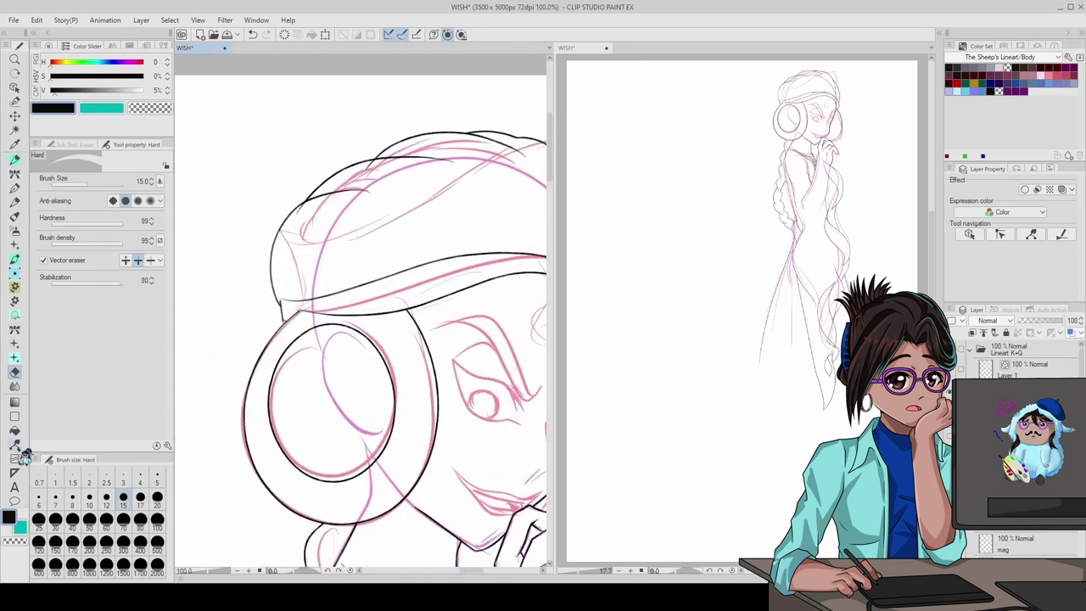
- Reshape the headpiece band's upper edge to follow the sketch using Pinch vector line, lowering the pinch level to 24
{"action": "key", "text": "y"}
{"action": "scroll", "coordinate": [314, 326], "scroll_direction": "up", "scroll_amount": 4}
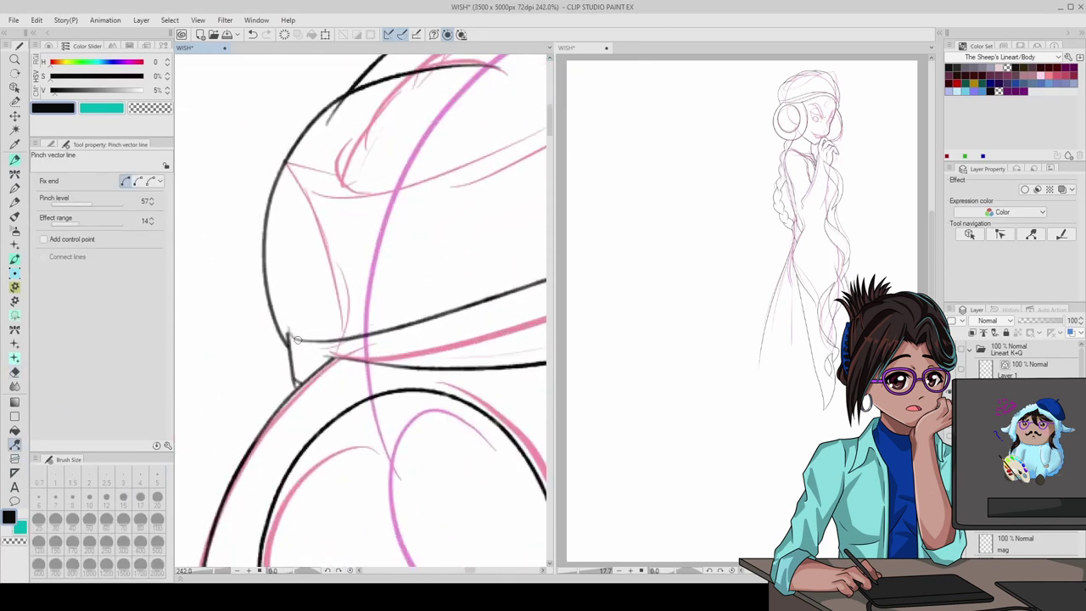
{"action": "left_click", "coordinate": [137, 181]}
{"action": "scroll", "coordinate": [314, 326], "scroll_direction": "down", "scroll_amount": 5}
{"action": "scroll", "coordinate": [315, 326], "scroll_direction": "up", "scroll_amount": 2}
{"action": "scroll", "coordinate": [314, 326], "scroll_direction": "down", "scroll_amount": 4}
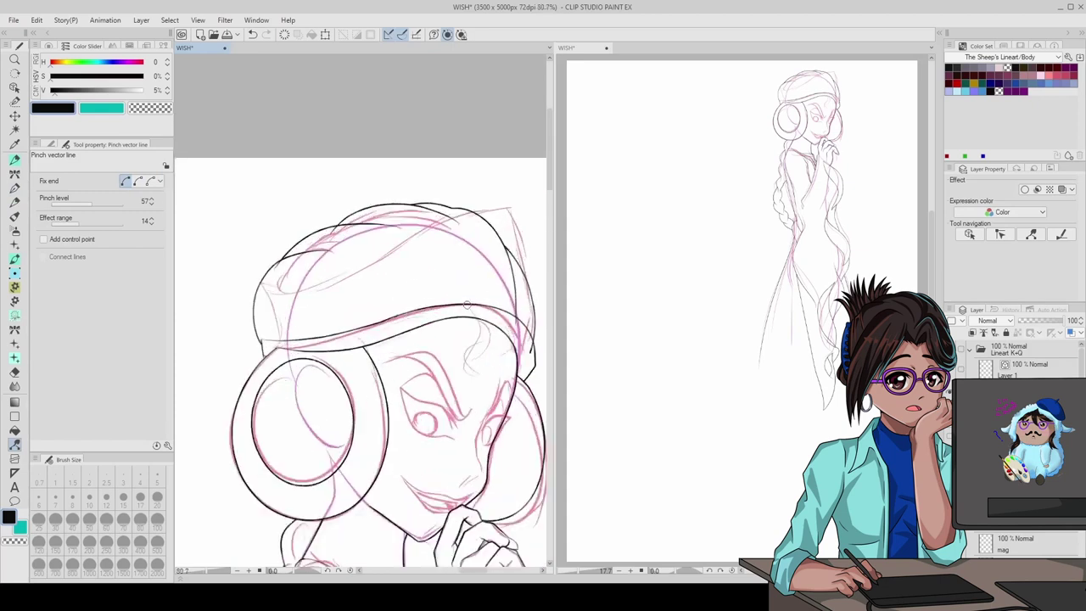
{"action": "scroll", "coordinate": [391, 334], "scroll_direction": "up", "scroll_amount": 4}
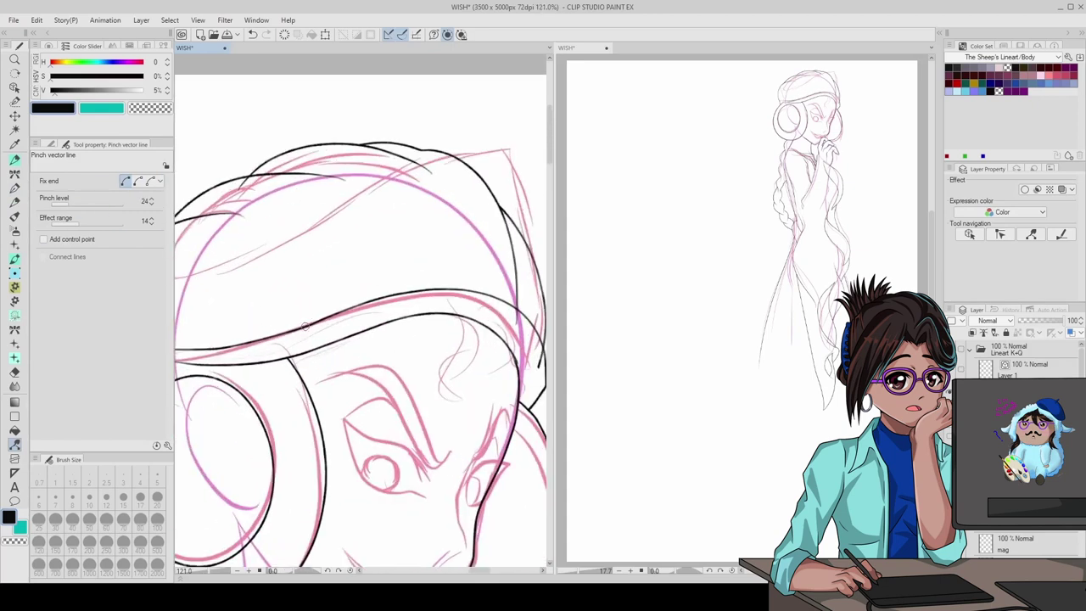
{"action": "scroll", "coordinate": [331, 316], "scroll_direction": "down", "scroll_amount": 2}
{"action": "scroll", "coordinate": [332, 316], "scroll_direction": "down", "scroll_amount": 2}
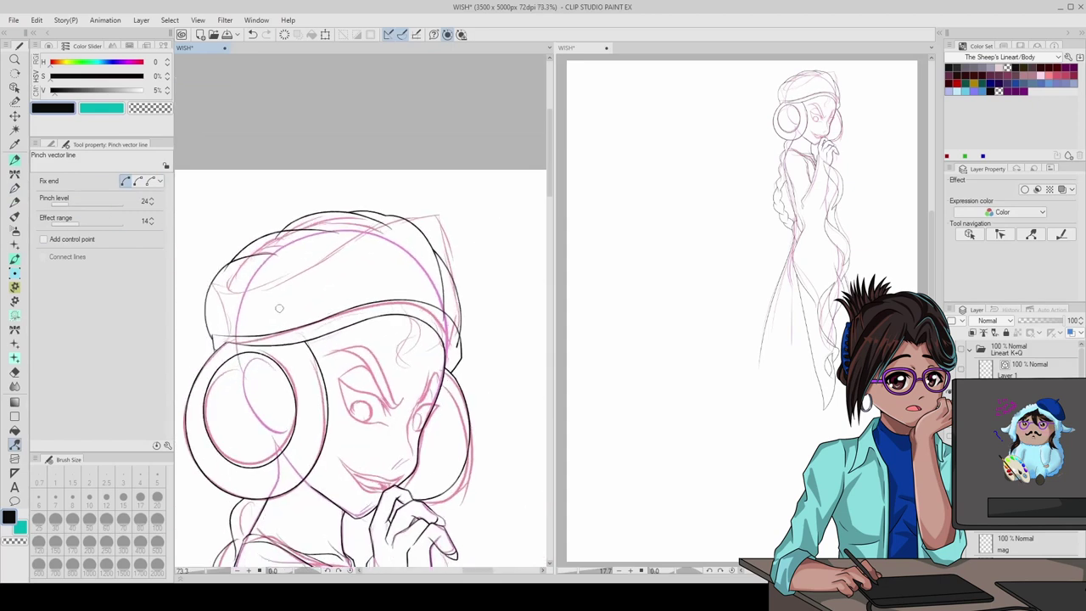
- Redraw the corner of the headpiece's band beside the queen's far temple and erase the overlapping ends at size 15
{"action": "key", "text": "e"}
{"action": "scroll", "coordinate": [356, 318], "scroll_direction": "up", "scroll_amount": 2}
{"action": "scroll", "coordinate": [389, 321], "scroll_direction": "down", "scroll_amount": 4}
{"action": "scroll", "coordinate": [436, 358], "scroll_direction": "up", "scroll_amount": 4}
{"action": "key", "text": "p"}
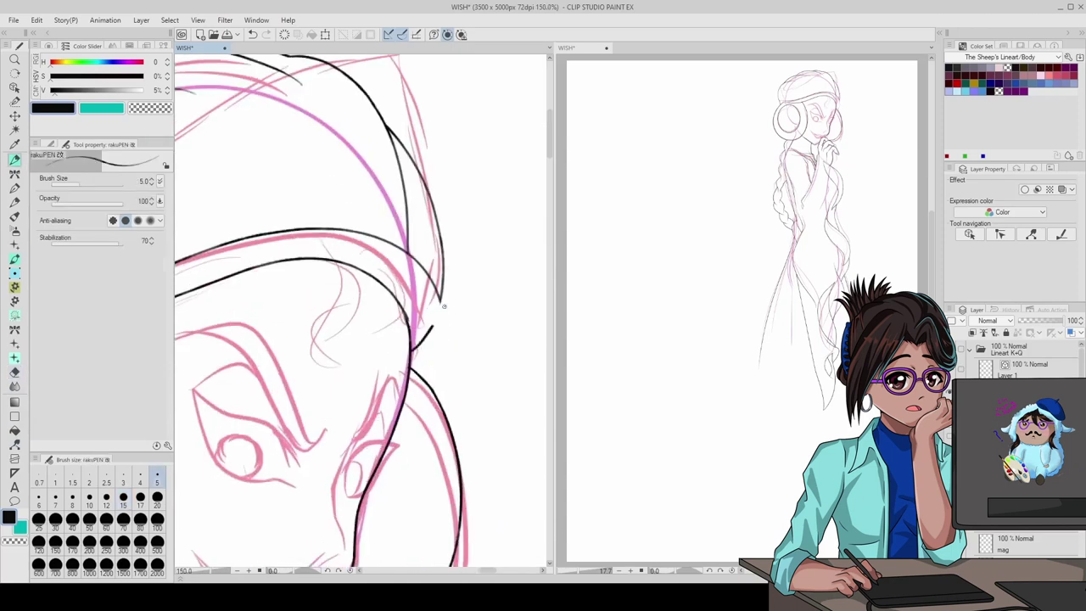
{"action": "scroll", "coordinate": [439, 312], "scroll_direction": "down", "scroll_amount": 4}
{"action": "scroll", "coordinate": [440, 312], "scroll_direction": "up", "scroll_amount": 4}
{"action": "key", "text": "e"}
{"action": "left_click", "coordinate": [467, 272]}
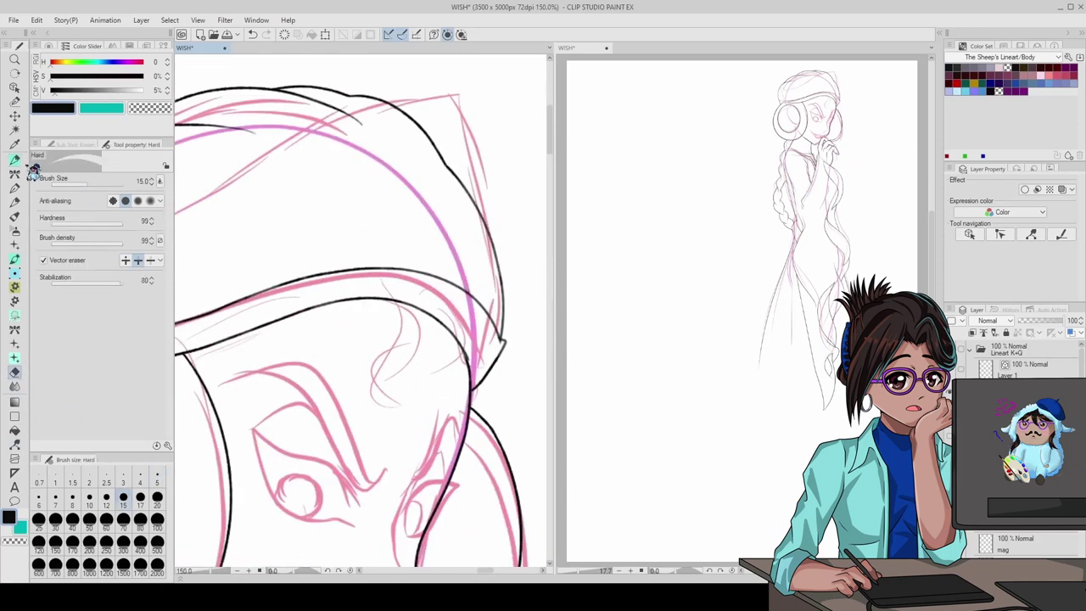
- Ink the curved fold lines across the cap of the queen's headpiece with the size 5 pen
{"action": "scroll", "coordinate": [255, 272], "scroll_direction": "down", "scroll_amount": 6}
{"action": "scroll", "coordinate": [176, 307], "scroll_direction": "up", "scroll_amount": 4}
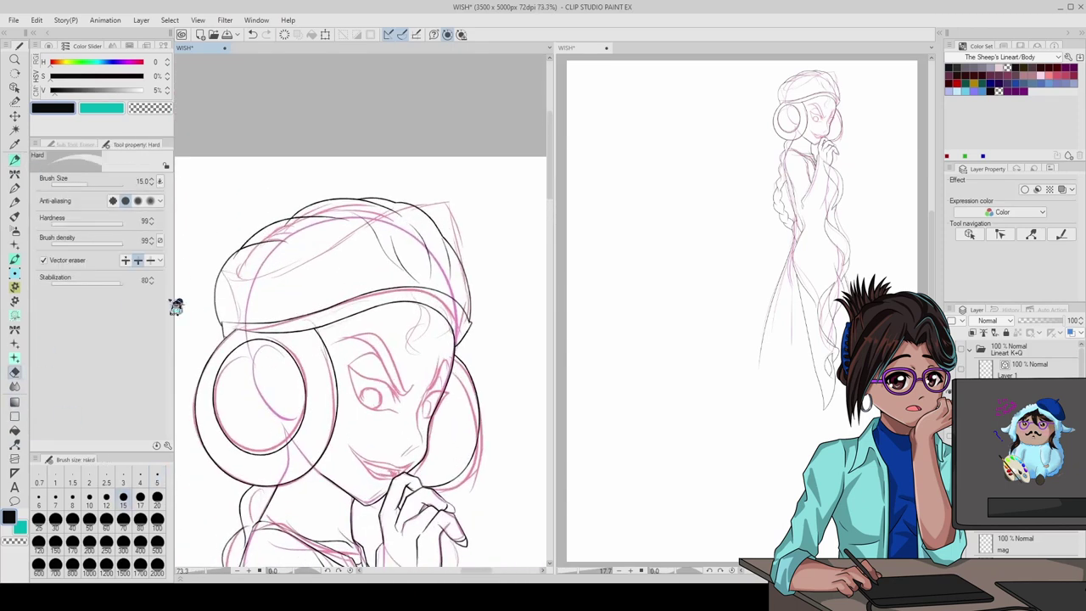
{"action": "scroll", "coordinate": [196, 254], "scroll_direction": "up", "scroll_amount": 1}
{"action": "key", "text": "p"}
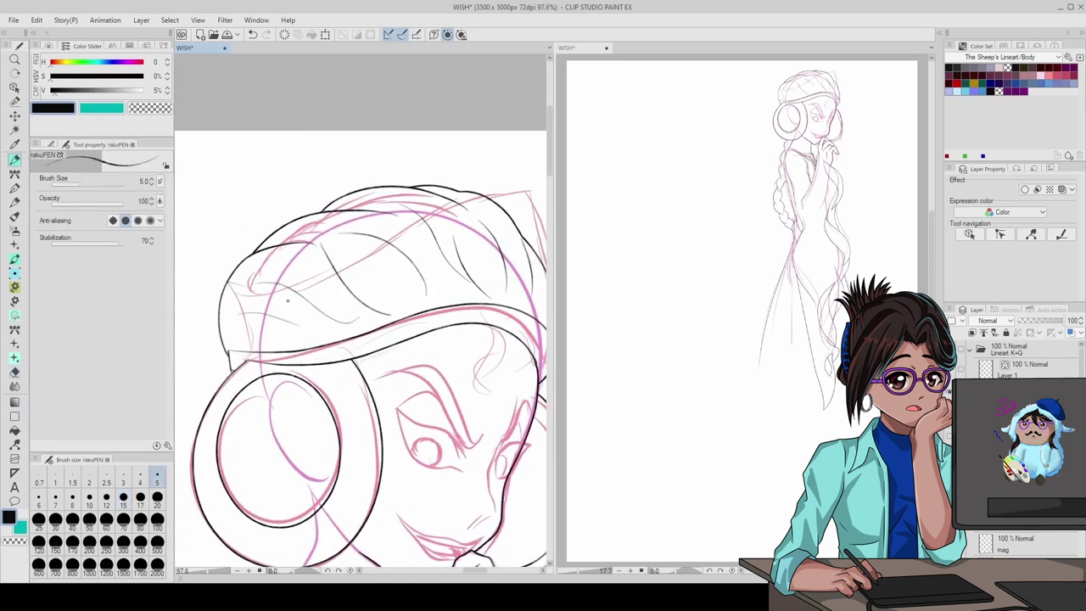
{"action": "scroll", "coordinate": [286, 299], "scroll_direction": "down", "scroll_amount": 4}
{"action": "scroll", "coordinate": [374, 340], "scroll_direction": "up", "scroll_amount": 1}
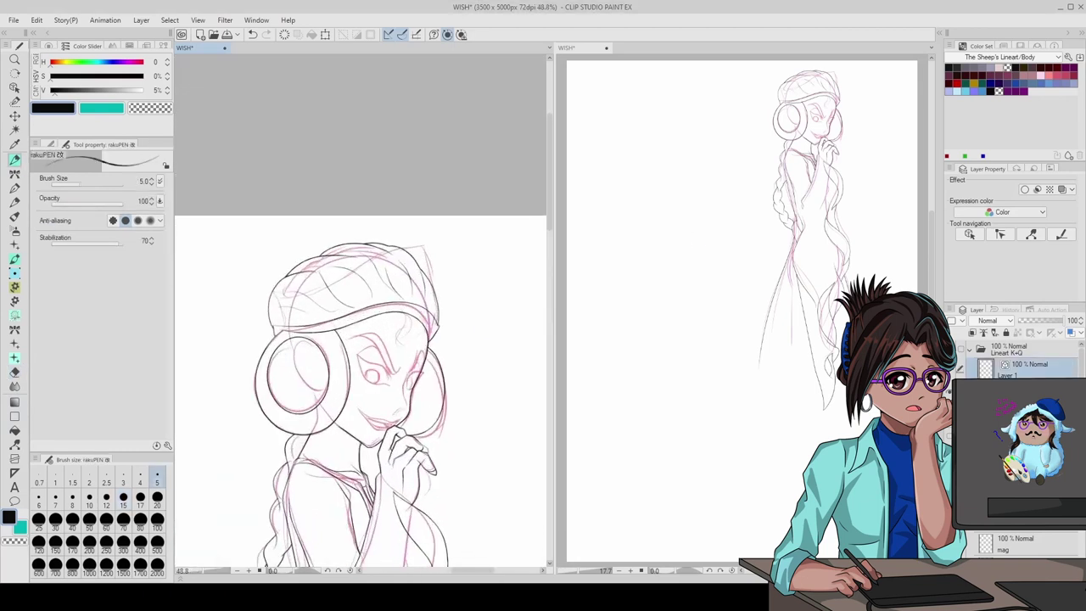
- Ink a row of leaf-shaped points along the upper edge of the headpiece's band
{"action": "scroll", "coordinate": [385, 267], "scroll_direction": "up", "scroll_amount": 4}
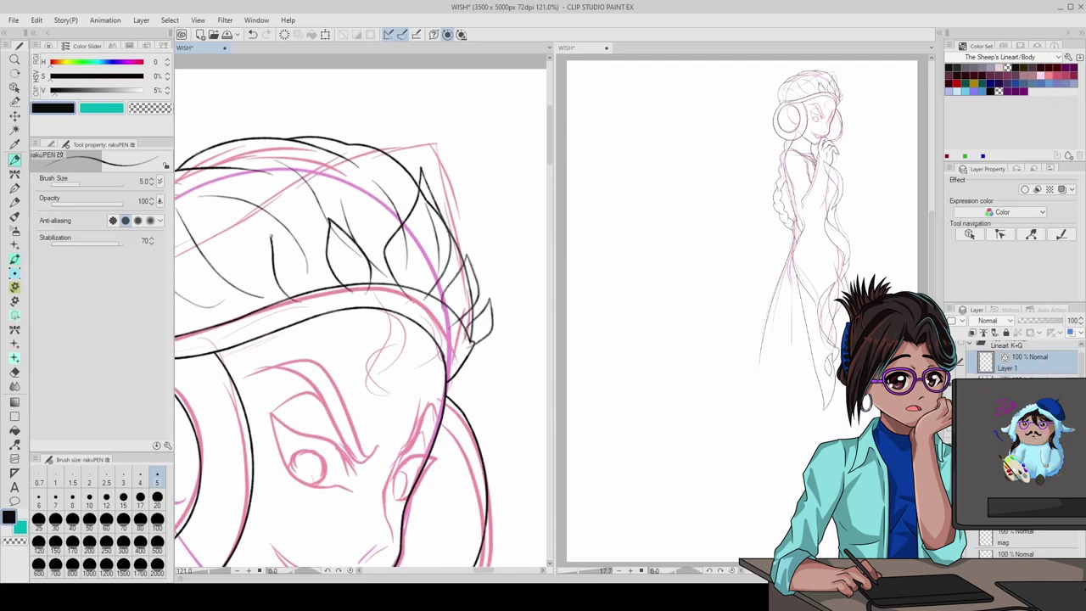
{"action": "scroll", "coordinate": [240, 269], "scroll_direction": "up", "scroll_amount": 1}
{"action": "left_click_drag", "start_coordinate": [357, 318], "coordinate": [240, 338]}
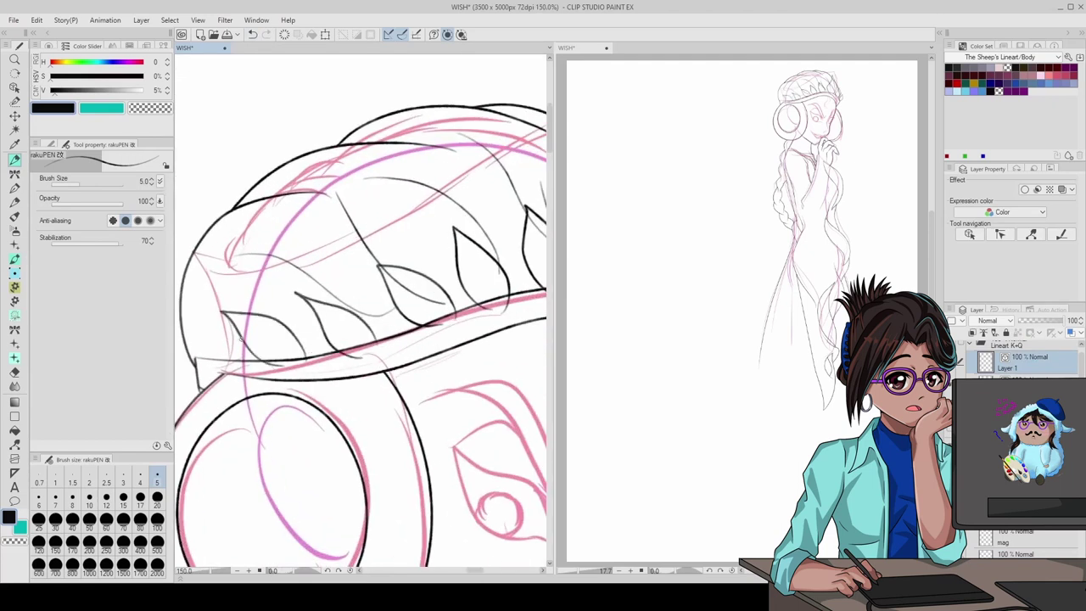
{"action": "scroll", "coordinate": [235, 357], "scroll_direction": "down", "scroll_amount": 3}
{"action": "scroll", "coordinate": [280, 373], "scroll_direction": "up", "scroll_amount": 5}
- Trim the lines overlapping at the base of the leaf points and the band with the vector eraser at size 15
{"action": "key", "text": "e"}
{"action": "scroll", "coordinate": [322, 390], "scroll_direction": "down", "scroll_amount": 2}
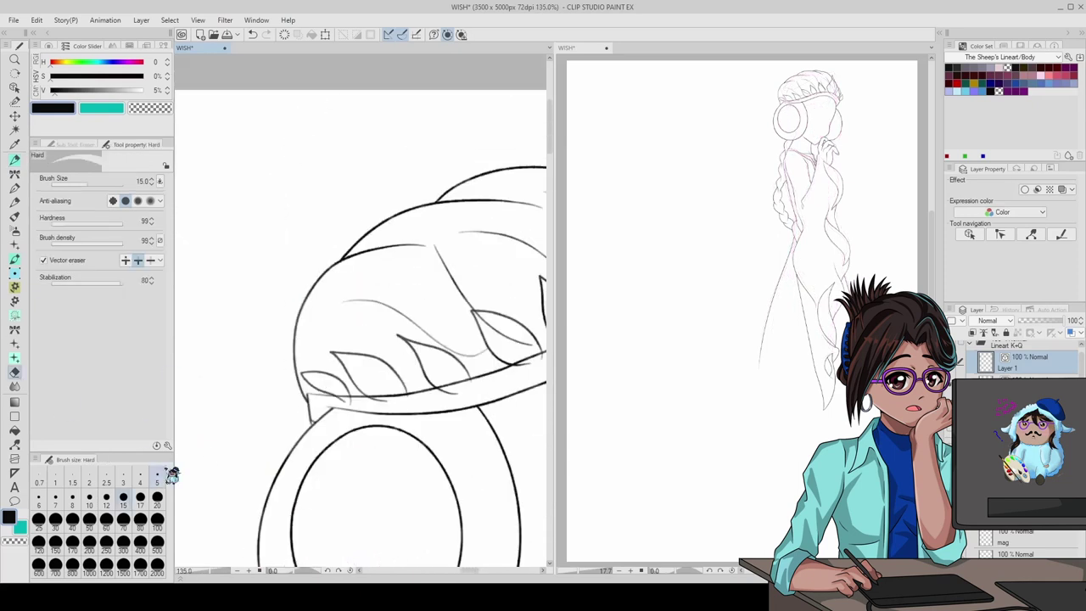
{"action": "scroll", "coordinate": [333, 396], "scroll_direction": "down", "scroll_amount": 2}
{"action": "left_click", "coordinate": [123, 498]}
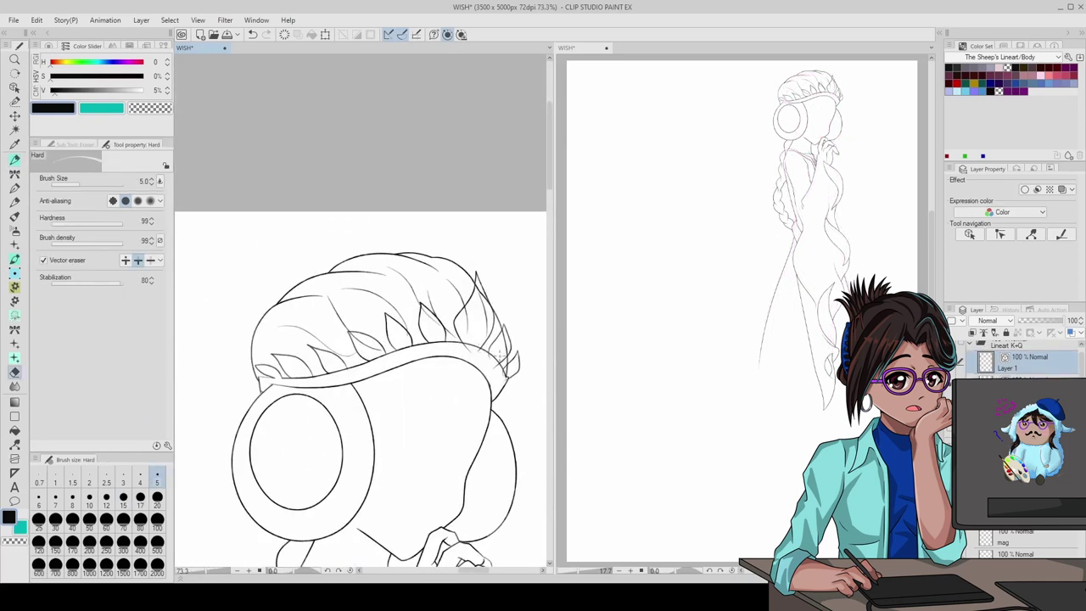
{"action": "scroll", "coordinate": [463, 342], "scroll_direction": "up", "scroll_amount": 2}
{"action": "mouse_move", "coordinate": [463, 342]}
{"action": "left_mouse_down"}
{"action": "mouse_move", "coordinate": [477, 244]}
{"action": "mouse_move", "coordinate": [516, 357]}
{"action": "left_mouse_up"}
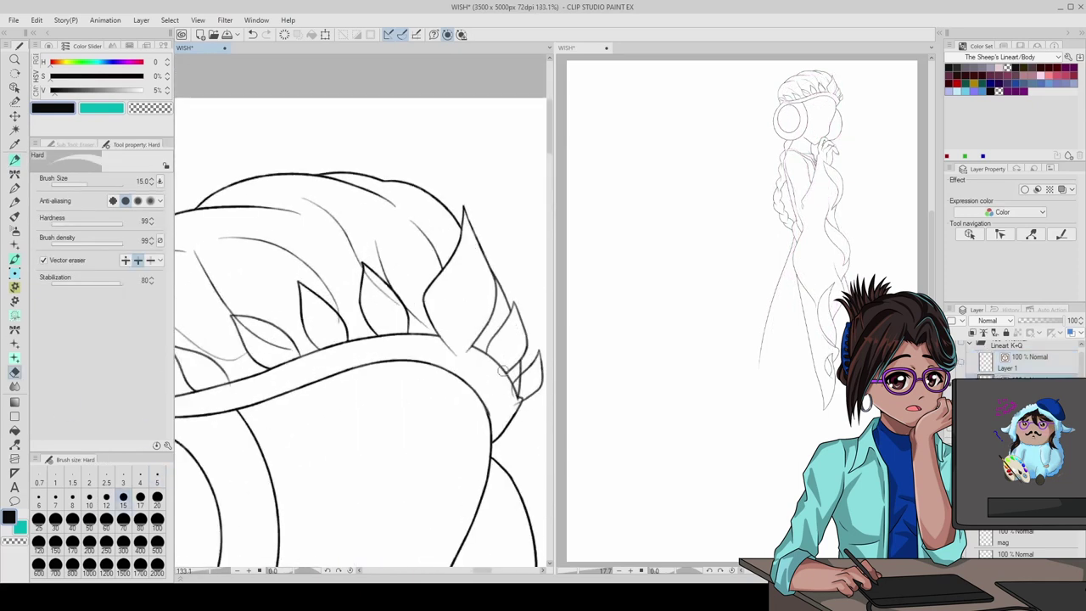
{"action": "scroll", "coordinate": [540, 396], "scroll_direction": "down", "scroll_amount": 1}
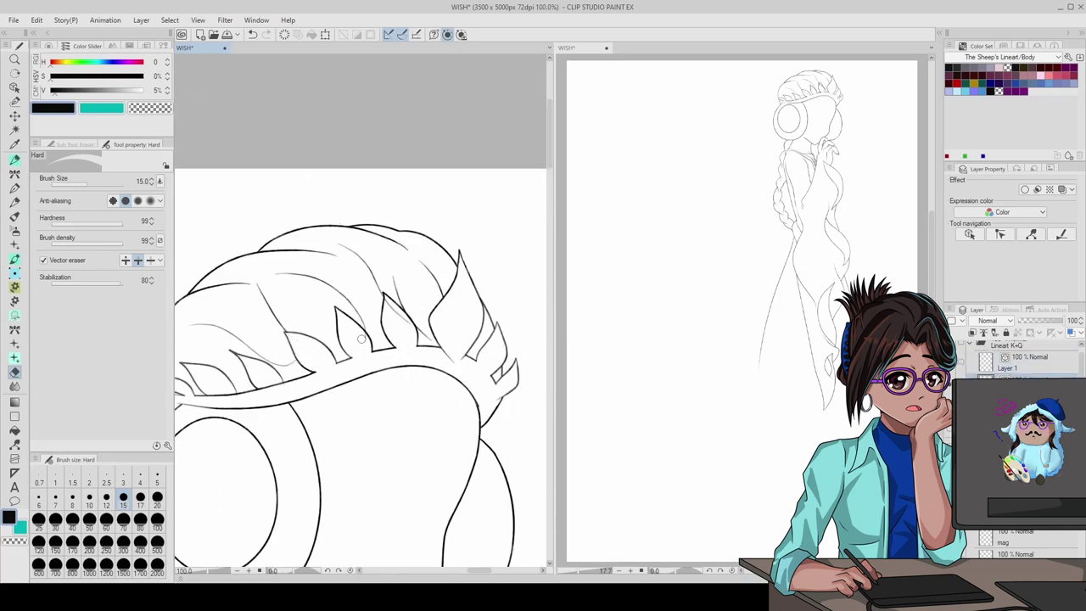
{"action": "scroll", "coordinate": [407, 347], "scroll_direction": "down", "scroll_amount": 5}
{"action": "scroll", "coordinate": [457, 364], "scroll_direction": "up", "scroll_amount": 5}
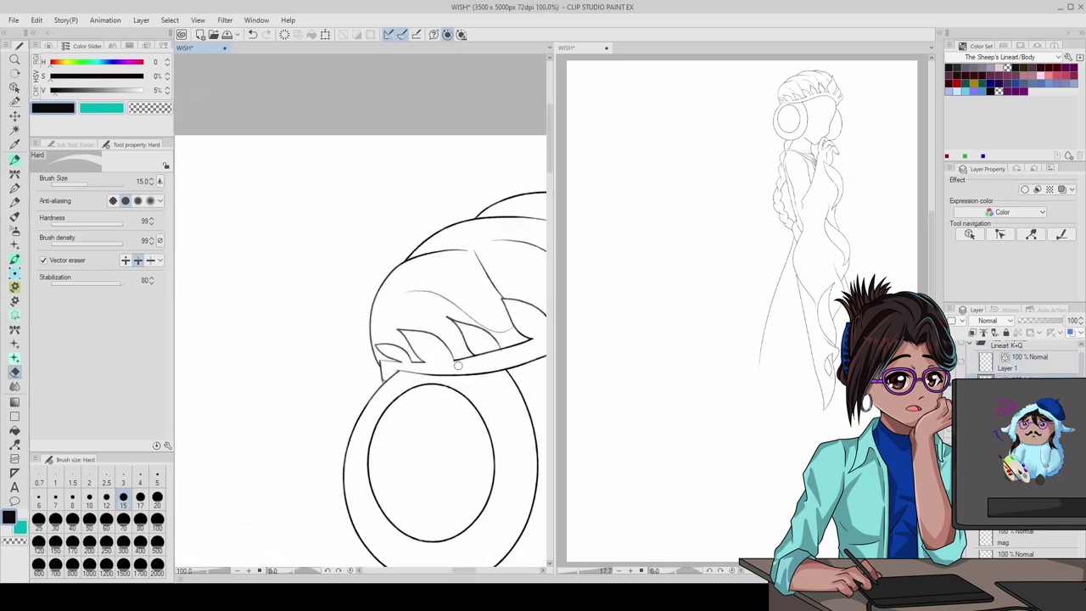
- Ink an inner teardrop outline inside the headpiece's tallest leaf point, undoing and redrawing its strokes
{"action": "scroll", "coordinate": [458, 364], "scroll_direction": "up", "scroll_amount": 4}
{"action": "scroll", "coordinate": [441, 339], "scroll_direction": "down", "scroll_amount": 5}
{"action": "scroll", "coordinate": [438, 322], "scroll_direction": "up", "scroll_amount": 5}
{"action": "key", "text": "p"}
{"action": "mouse_move", "coordinate": [395, 365]}
{"action": "left_mouse_down"}
{"action": "mouse_move", "coordinate": [434, 209]}
{"action": "mouse_move", "coordinate": [423, 254]}
{"action": "left_mouse_up"}
{"action": "key", "text": "ctrl+z"}
{"action": "key", "text": "ctrl+z"}
{"action": "left_click_drag", "start_coordinate": [426, 204], "coordinate": [466, 372]}
{"action": "key", "text": "ctrl+z"}
{"action": "key", "text": "ctrl+z"}
{"action": "mouse_move", "coordinate": [417, 247]}
{"action": "left_mouse_down"}
{"action": "mouse_move", "coordinate": [402, 370]}
{"action": "mouse_move", "coordinate": [446, 275]}
{"action": "left_mouse_up"}
{"action": "key", "text": "ctrl+z"}
- Ink inner teardrops in the leaf points beside the tallest one and refine the lines using Pinch vector line at pinch level 10
{"action": "mouse_move", "coordinate": [497, 342]}
{"action": "left_mouse_down"}
{"action": "mouse_move", "coordinate": [469, 393]}
{"action": "mouse_move", "coordinate": [495, 413]}
{"action": "left_mouse_up"}
{"action": "key", "text": "e"}
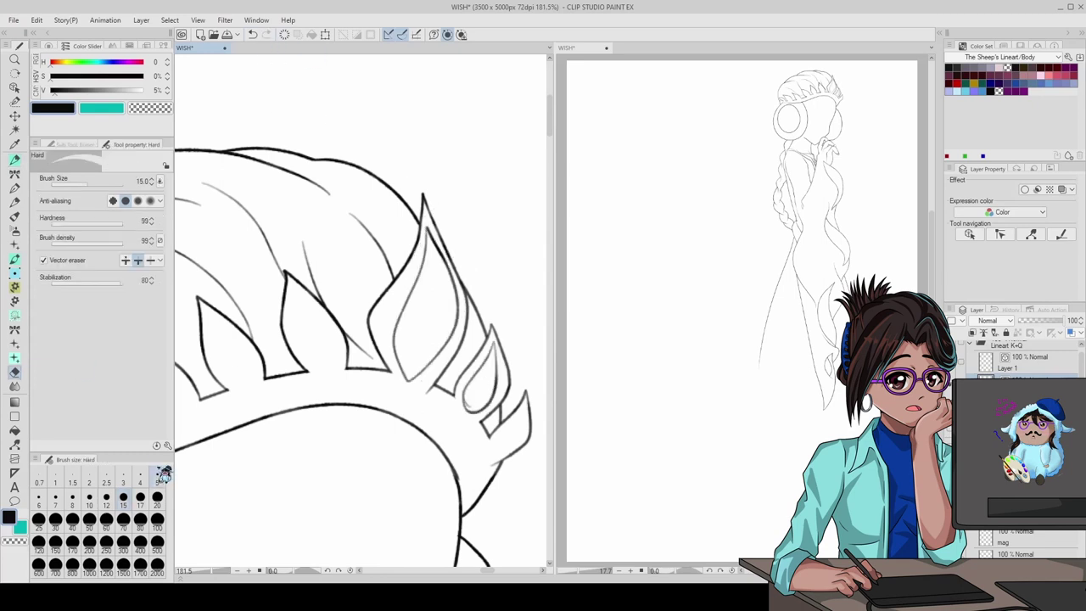
{"action": "key", "text": "p"}
{"action": "key", "text": "y"}
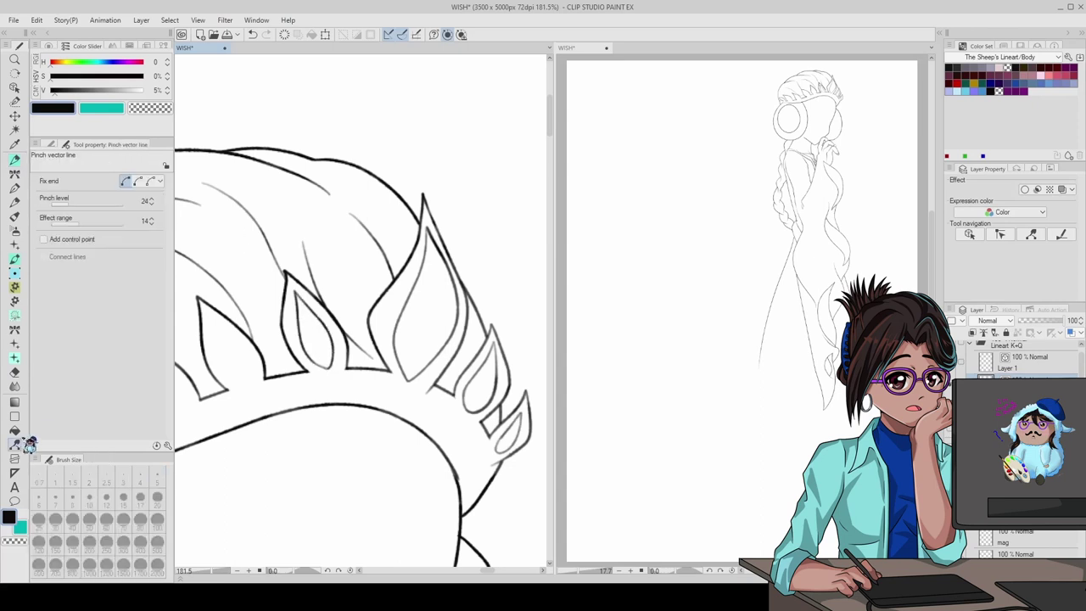
{"action": "scroll", "coordinate": [387, 219], "scroll_direction": "up", "scroll_amount": 1}
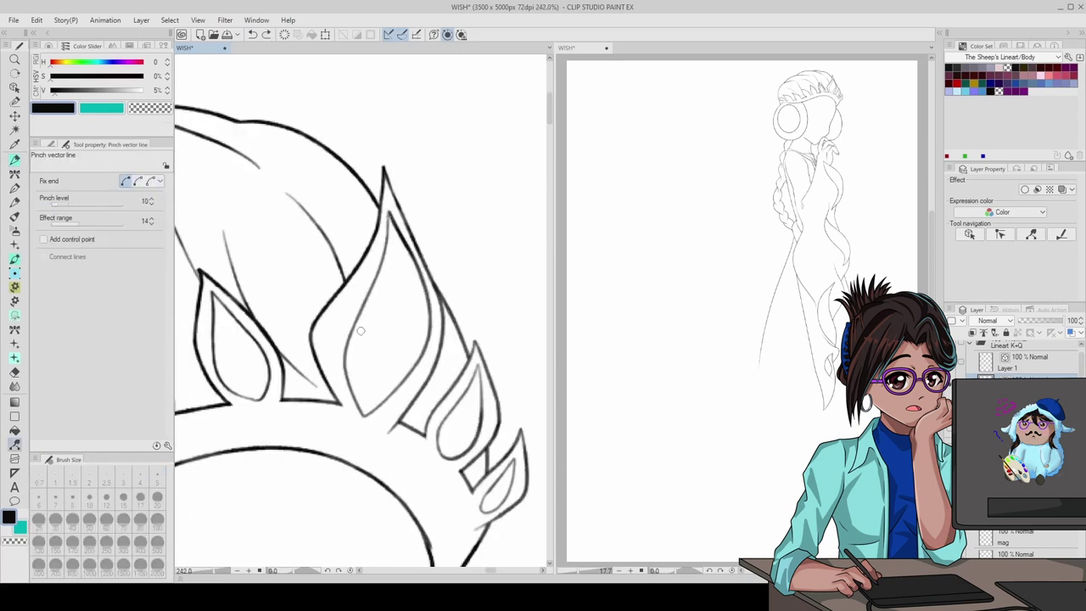
- Ink inner teardrops in the remaining leaf points toward the back of the headpiece and clean up stray ends with the eraser at size 4
{"action": "scroll", "coordinate": [337, 346], "scroll_direction": "down", "scroll_amount": 10}
{"action": "scroll", "coordinate": [395, 353], "scroll_direction": "up", "scroll_amount": 1}
{"action": "scroll", "coordinate": [395, 353], "scroll_direction": "up", "scroll_amount": 6}
{"action": "key", "text": "p"}
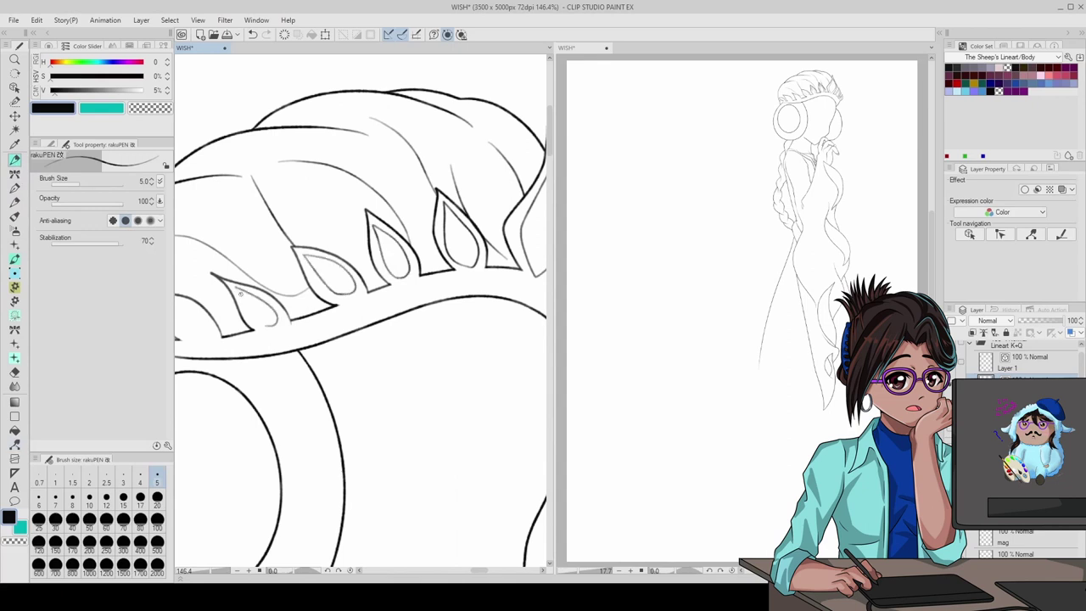
{"action": "scroll", "coordinate": [240, 293], "scroll_direction": "down", "scroll_amount": 3}
{"action": "key", "text": "e"}
{"action": "scroll", "coordinate": [364, 322], "scroll_direction": "up", "scroll_amount": 6}
{"action": "scroll", "coordinate": [324, 314], "scroll_direction": "down", "scroll_amount": 6}
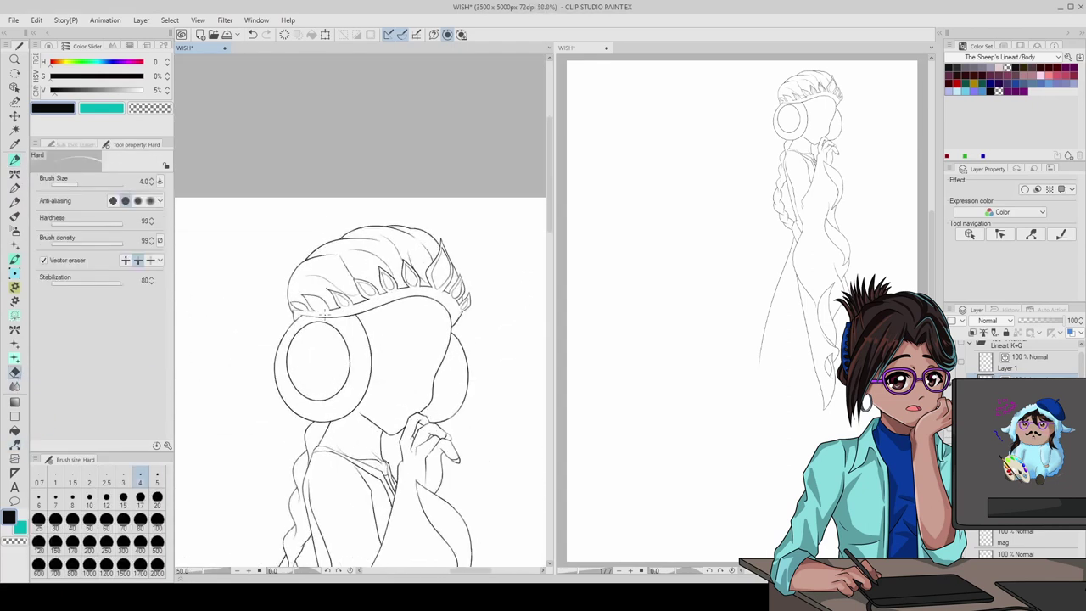
{"action": "scroll", "coordinate": [324, 314], "scroll_direction": "up", "scroll_amount": 6}
{"action": "key", "text": "p"}
{"action": "mouse_move", "coordinate": [302, 275]}
{"action": "left_mouse_down"}
{"action": "mouse_move", "coordinate": [373, 315]}
{"action": "mouse_move", "coordinate": [399, 353]}
{"action": "left_mouse_up"}
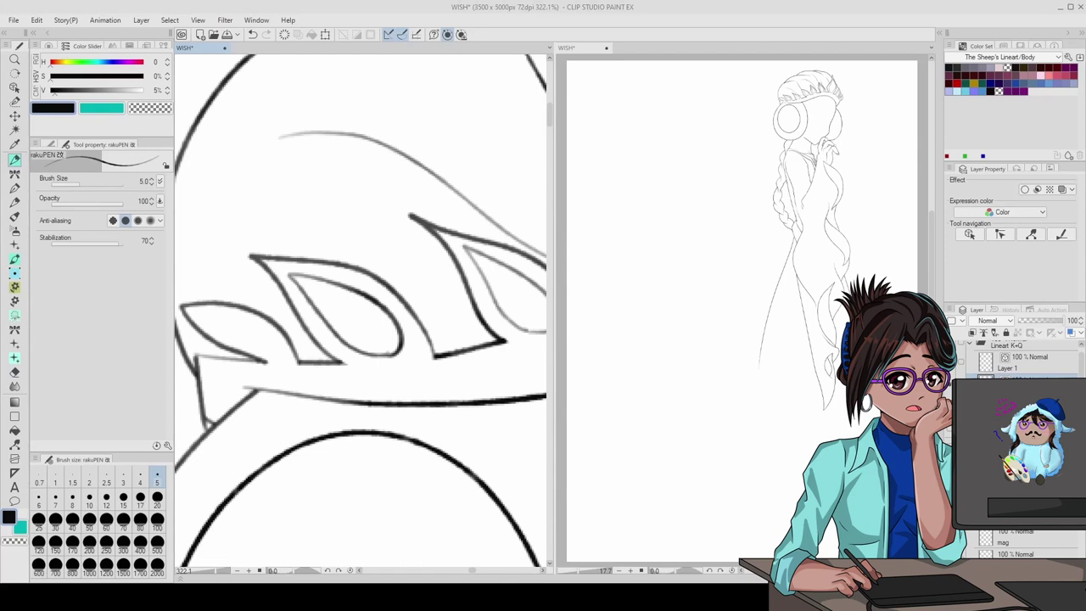
- Decorate the headpiece's band with alternating small circles and wavy strokes
{"action": "mouse_move", "coordinate": [271, 354]}
{"action": "left_mouse_down"}
{"action": "mouse_move", "coordinate": [242, 344]}
{"action": "mouse_move", "coordinate": [280, 349]}
{"action": "mouse_move", "coordinate": [208, 315]}
{"action": "mouse_move", "coordinate": [272, 360]}
{"action": "left_mouse_up"}
{"action": "key", "text": "ctrl+z"}
{"action": "scroll", "coordinate": [390, 378], "scroll_direction": "down", "scroll_amount": 5}
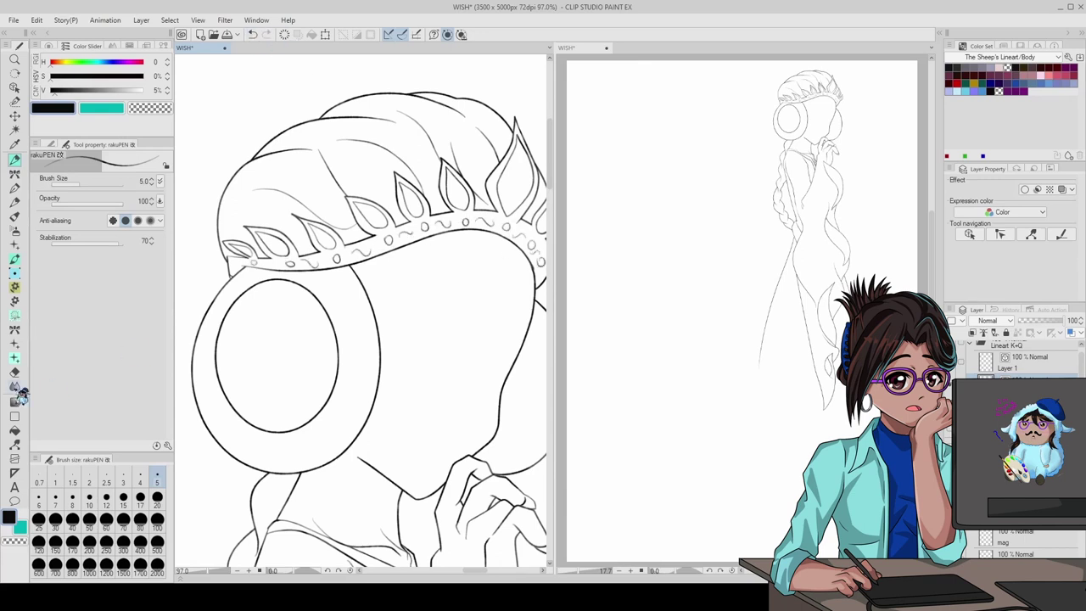
- Ink the queen's nose line, the far side of the brow and both eyebrows on the Queen layer
{"action": "scroll", "coordinate": [415, 326], "scroll_direction": "down", "scroll_amount": 5}
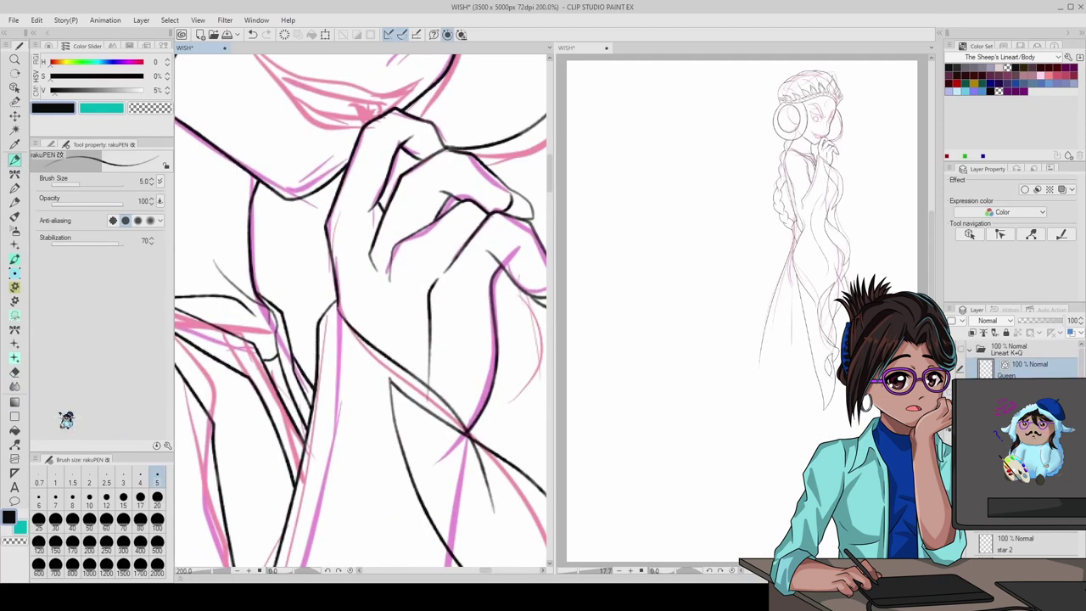
{"action": "key", "text": "e"}
{"action": "scroll", "coordinate": [392, 237], "scroll_direction": "down", "scroll_amount": 8}
{"action": "scroll", "coordinate": [392, 236], "scroll_direction": "up", "scroll_amount": 8}
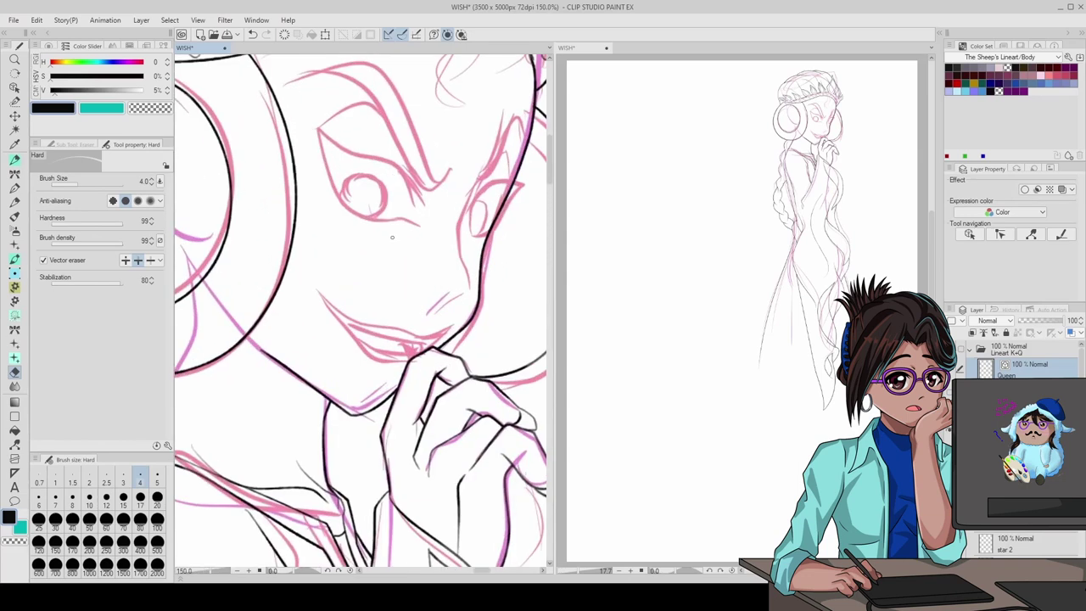
{"action": "key", "text": "p"}
{"action": "left_click_drag", "start_coordinate": [426, 312], "coordinate": [460, 295]}
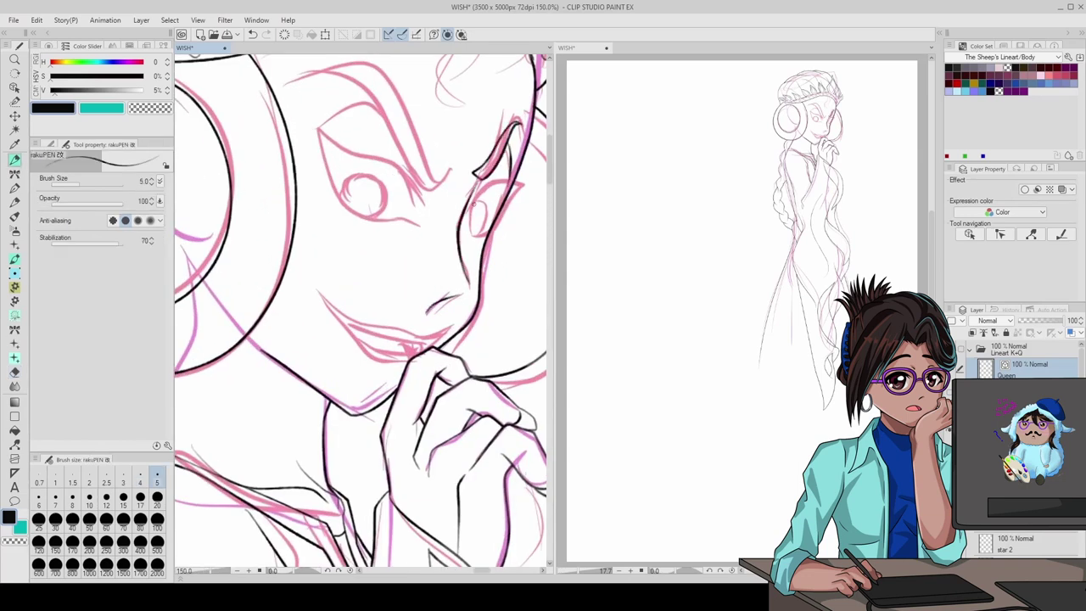
{"action": "left_click_drag", "start_coordinate": [373, 100], "coordinate": [451, 182]}
{"action": "key", "text": "ctrl+z"}
{"action": "mouse_move", "coordinate": [297, 78]}
{"action": "left_mouse_down"}
{"action": "mouse_move", "coordinate": [450, 185]}
{"action": "mouse_move", "coordinate": [293, 83]}
{"action": "left_mouse_up"}
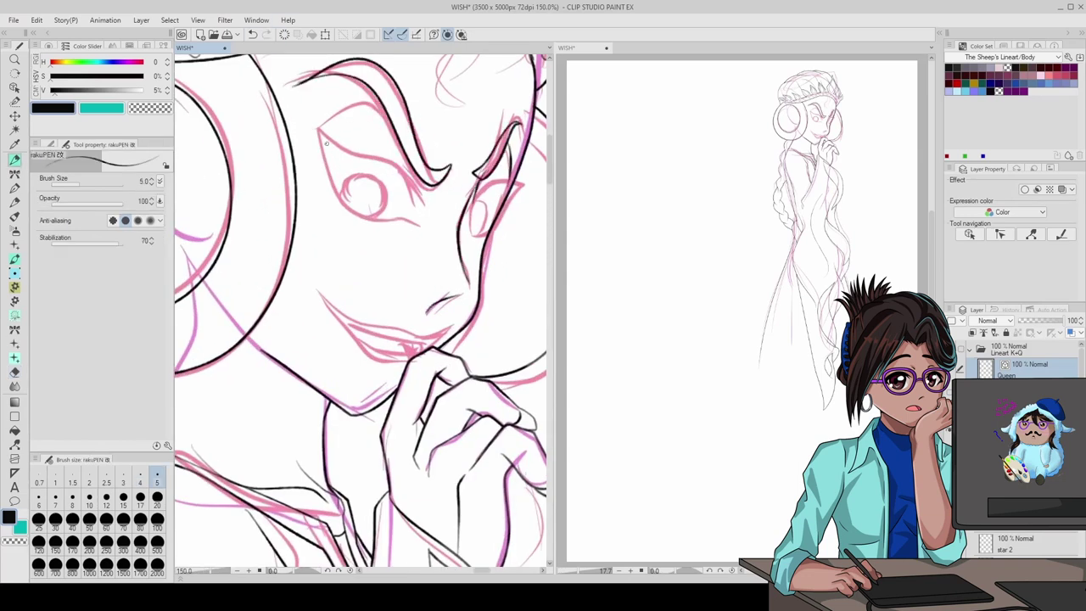
- Ink the eyelid outlines of the queen's near and far eyes over the sketch
{"action": "left_click_drag", "start_coordinate": [411, 145], "coordinate": [419, 197]}
{"action": "mouse_move", "coordinate": [316, 124]}
{"action": "left_mouse_down"}
{"action": "mouse_move", "coordinate": [417, 201]}
{"action": "mouse_move", "coordinate": [394, 222]}
{"action": "left_mouse_up"}
{"action": "left_click_drag", "start_coordinate": [321, 138], "coordinate": [392, 222]}
{"action": "scroll", "coordinate": [453, 309], "scroll_direction": "down", "scroll_amount": 8}
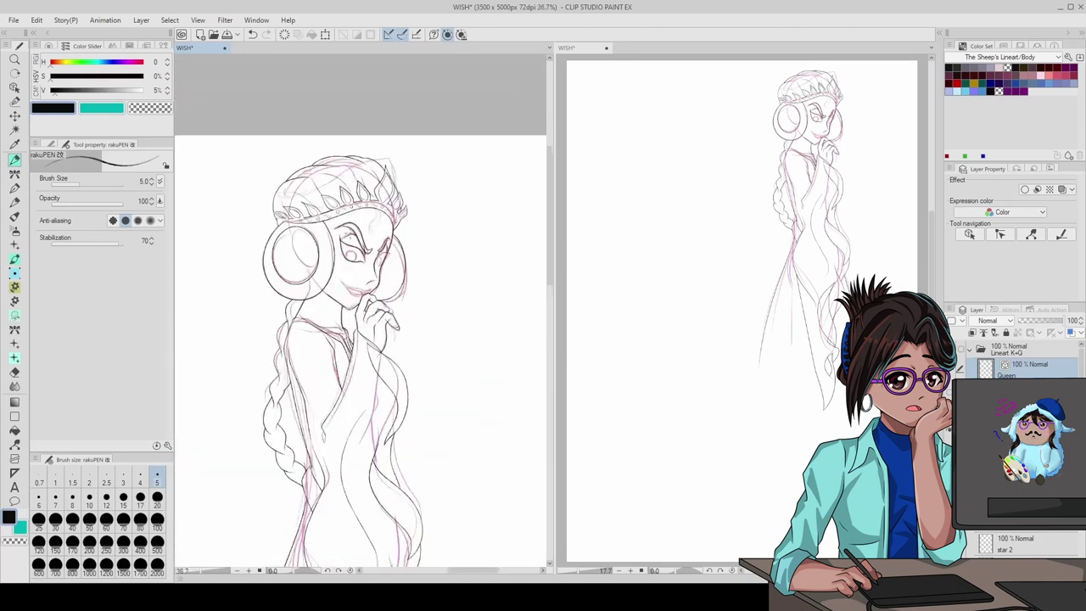
{"action": "scroll", "coordinate": [453, 309], "scroll_direction": "up", "scroll_amount": 8}
- Thicken the near eye's upper lid and ink its upper and lower eyelashes
{"action": "key", "text": "e"}
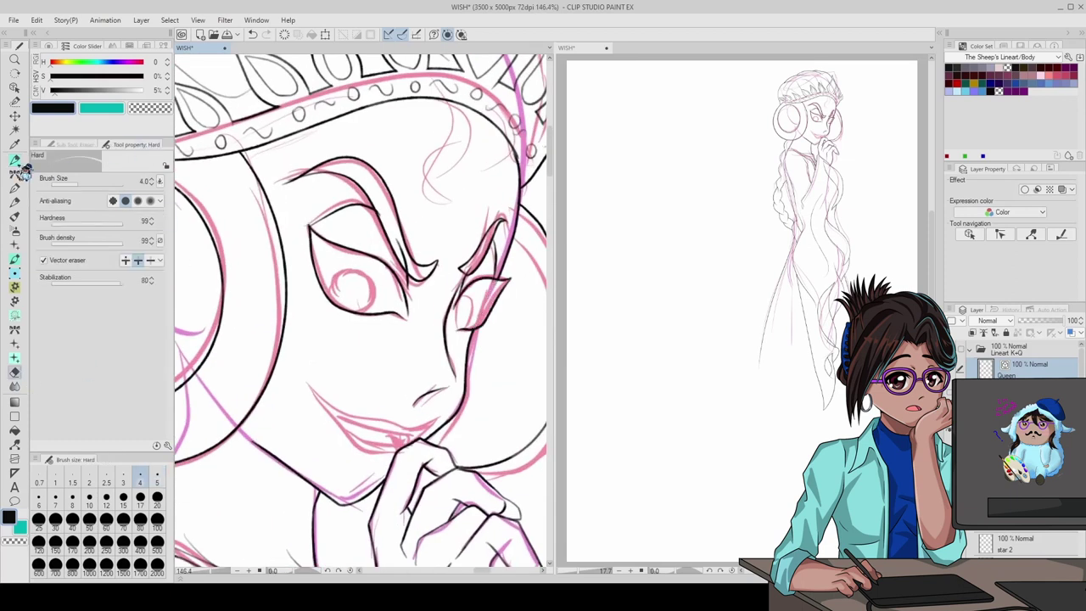
{"action": "left_click", "coordinate": [15, 159]}
{"action": "left_click_drag", "start_coordinate": [360, 225], "coordinate": [374, 256]}
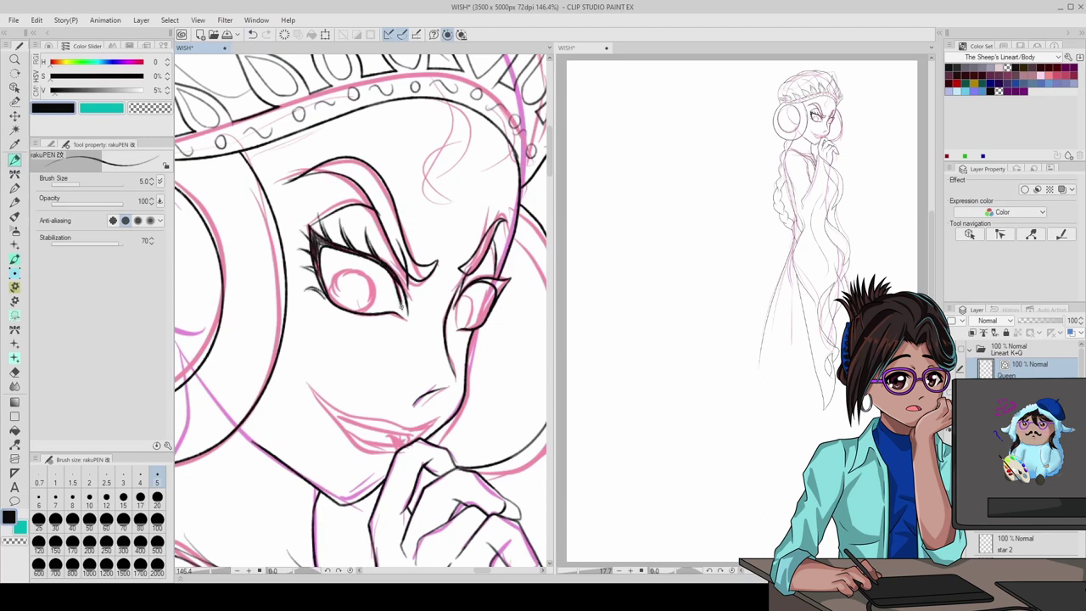
- Ink the irises and pupils of both of the queen's eyes
{"action": "left_click_drag", "start_coordinate": [327, 297], "coordinate": [365, 271]}
{"action": "key", "text": "ctrl+z"}
{"action": "key", "text": "e"}
{"action": "key", "text": "p"}
{"action": "left_click_drag", "start_coordinate": [467, 295], "coordinate": [462, 331]}
{"action": "key", "text": "ctrl+z"}
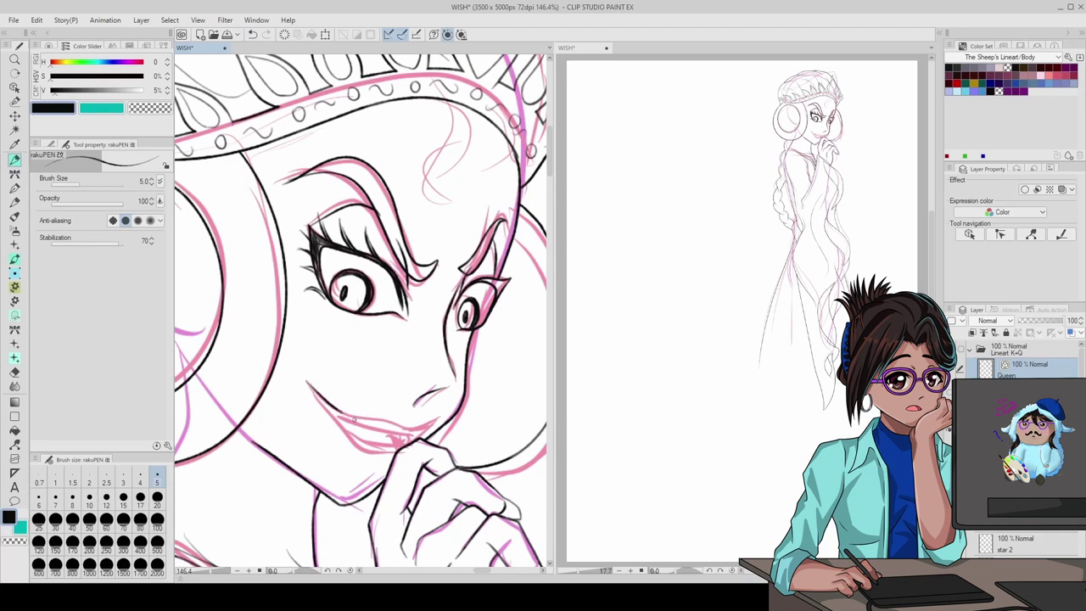
- Ink the queen's smirking lips over the sketch, undoing a faulty edit and rotating the canvas to -50 degrees for the strokes
{"action": "left_click_drag", "start_coordinate": [425, 424], "coordinate": [314, 407]}
{"action": "key", "text": "e"}
{"action": "left_click", "coordinate": [252, 34]}
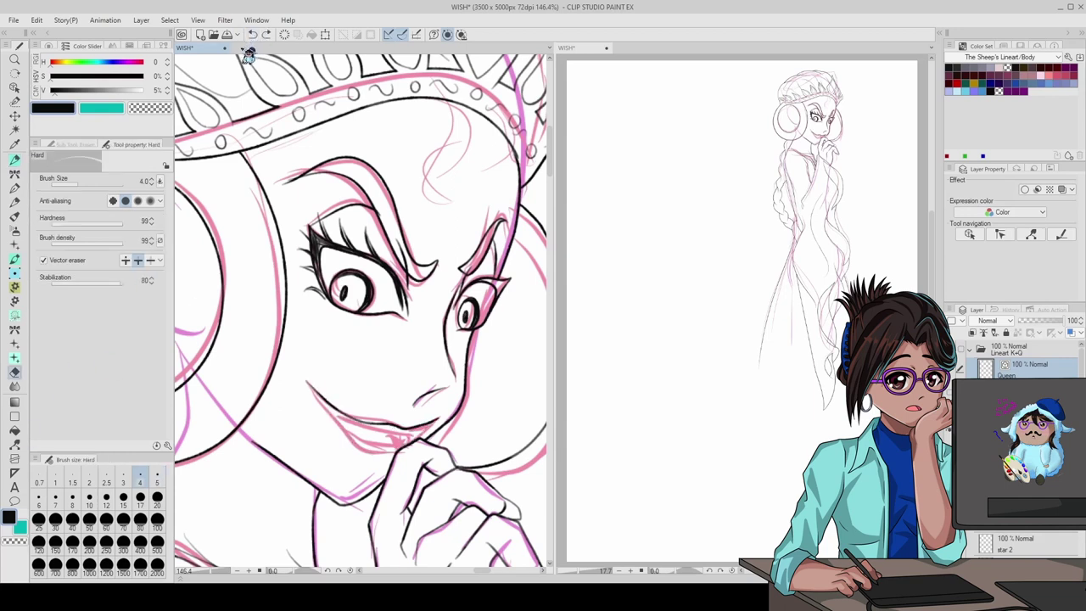
{"action": "scroll", "coordinate": [370, 321], "scroll_direction": "down", "scroll_amount": 1}
{"action": "scroll", "coordinate": [370, 320], "scroll_direction": "up", "scroll_amount": 4}
{"action": "key", "text": "p"}
{"action": "mouse_move", "coordinate": [239, 370]}
{"action": "left_mouse_down"}
{"action": "mouse_move", "coordinate": [270, 377]}
{"action": "mouse_move", "coordinate": [437, 374]}
{"action": "mouse_move", "coordinate": [478, 331]}
{"action": "mouse_move", "coordinate": [475, 245]}
{"action": "left_mouse_up"}
{"action": "left_click_drag", "start_coordinate": [335, 377], "coordinate": [471, 289]}
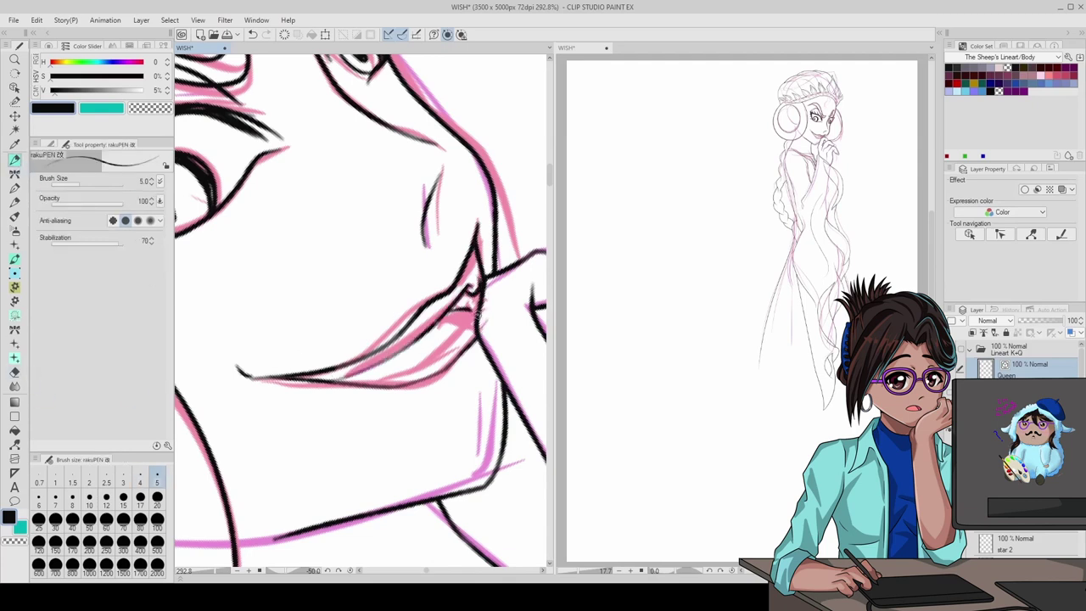
{"action": "left_click_drag", "start_coordinate": [390, 388], "coordinate": [468, 305]}
- Clean up the facial lines with the vector eraser at size 4 and ink a short hairline curve beneath the headpiece's band
{"action": "scroll", "coordinate": [468, 299], "scroll_direction": "down", "scroll_amount": 5}
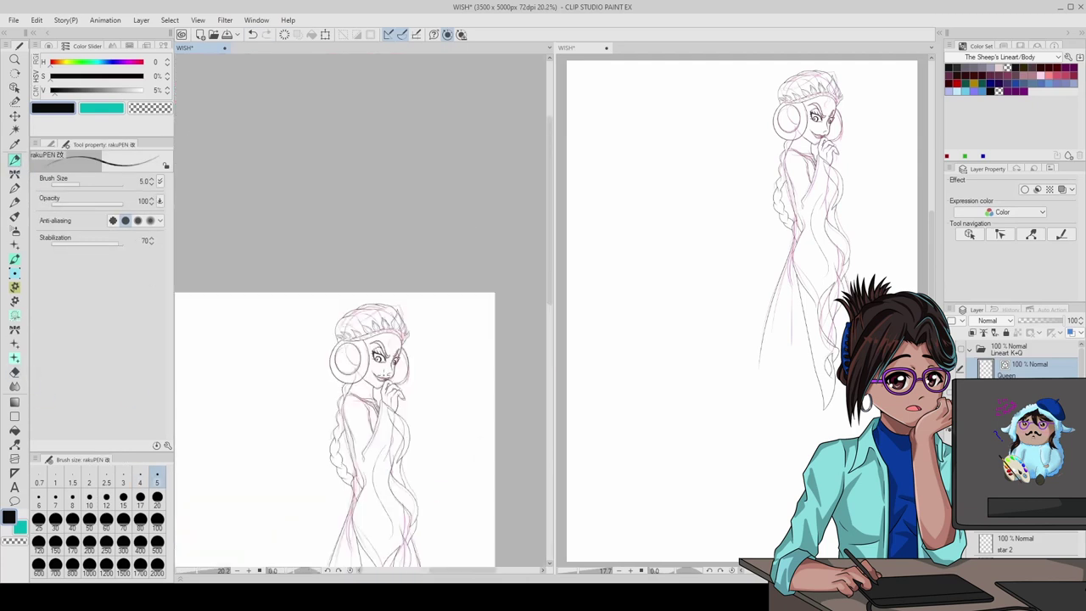
{"action": "scroll", "coordinate": [465, 334], "scroll_direction": "up", "scroll_amount": 3}
{"action": "key", "text": "e"}
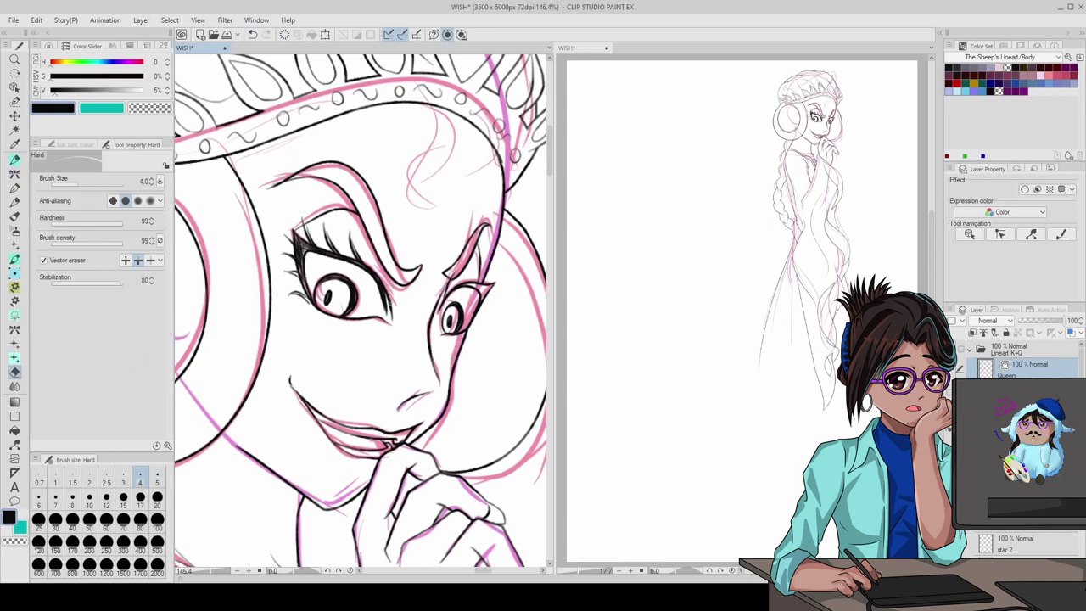
{"action": "key", "text": "p"}
{"action": "key", "text": "e"}
{"action": "key", "text": "p"}
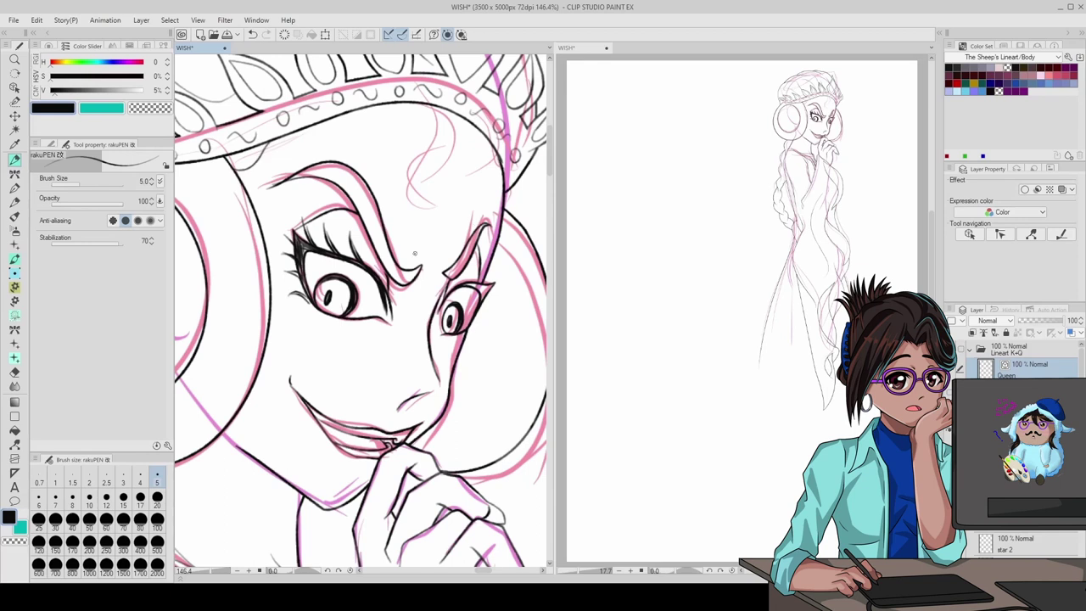
- Hatch shadow strokes on the queen's neck beneath the jaw and trim them with the vector eraser at size 5
{"action": "scroll", "coordinate": [415, 253], "scroll_direction": "down", "scroll_amount": 5}
{"action": "scroll", "coordinate": [351, 281], "scroll_direction": "up", "scroll_amount": 5}
{"action": "left_click_drag", "start_coordinate": [373, 274], "coordinate": [410, 344]}
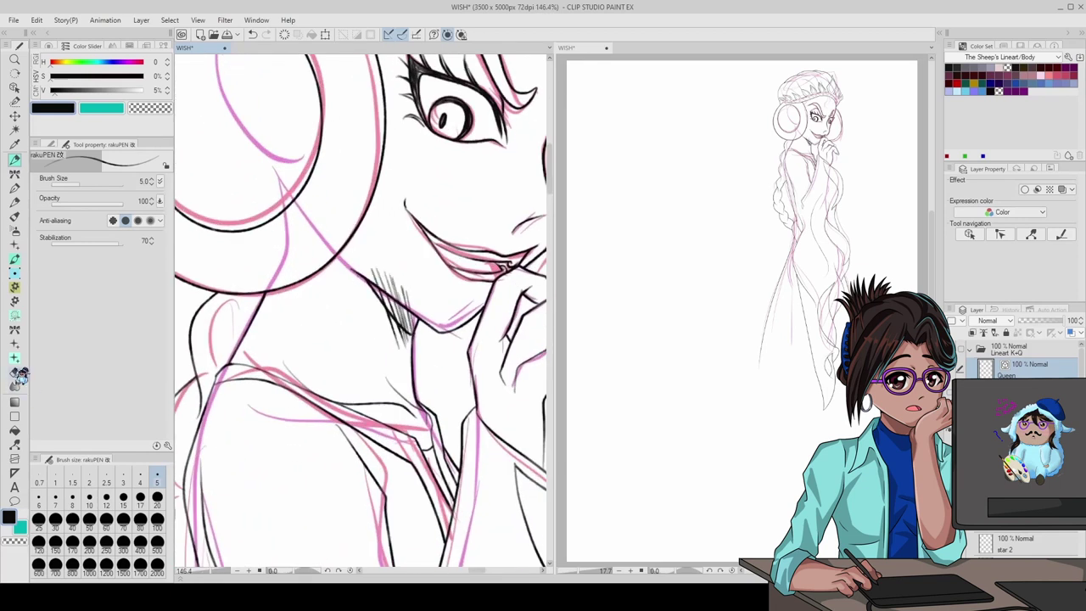
{"action": "key", "text": "e"}
{"action": "scroll", "coordinate": [374, 340], "scroll_direction": "down", "scroll_amount": 5}
{"action": "scroll", "coordinate": [374, 339], "scroll_direction": "up", "scroll_amount": 3}
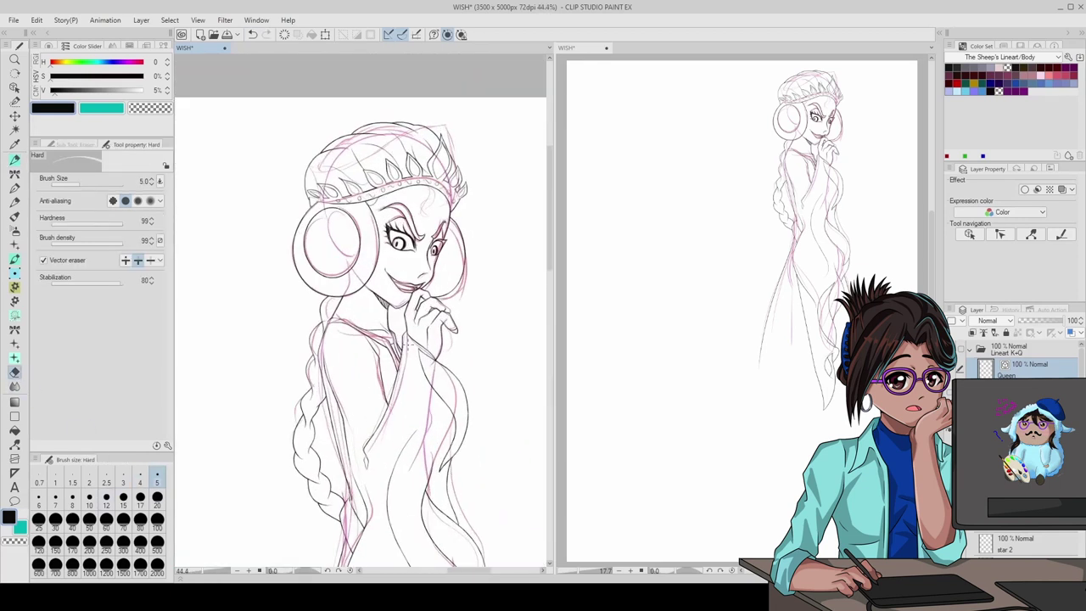
{"action": "scroll", "coordinate": [373, 340], "scroll_direction": "down", "scroll_amount": 6}
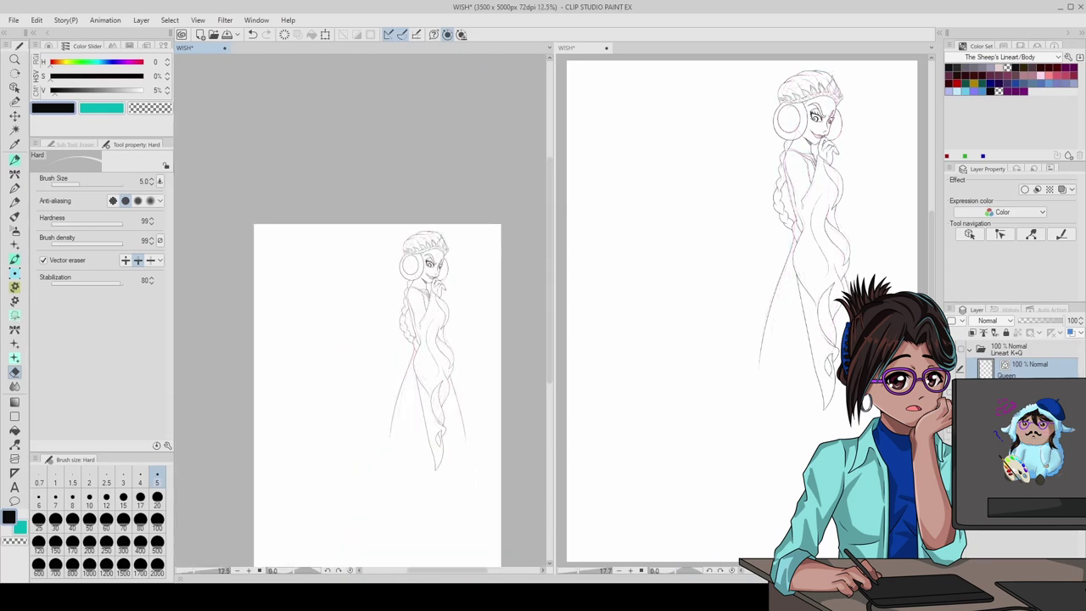
- Scribble a huge "WHY!" and repeated letters A across the canvas on a new layer with the size 200 G-pen and remove the scribbles
{"action": "key", "text": "ctrl+shift+n"}
{"action": "key", "text": "p"}
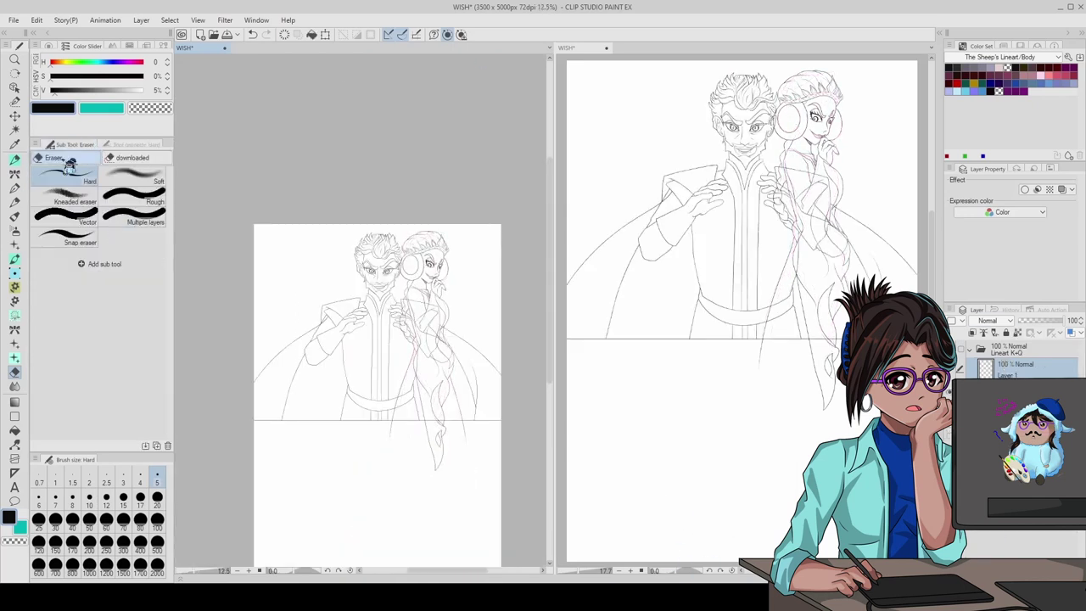
{"action": "mouse_move", "coordinate": [289, 314]}
{"action": "left_mouse_down"}
{"action": "mouse_move", "coordinate": [322, 417]}
{"action": "mouse_move", "coordinate": [374, 411]}
{"action": "left_mouse_up"}
{"action": "left_click_drag", "start_coordinate": [387, 284], "coordinate": [424, 377]}
{"action": "left_click_drag", "start_coordinate": [399, 254], "coordinate": [424, 373]}
{"action": "left_click_drag", "start_coordinate": [475, 230], "coordinate": [467, 314]}
{"action": "left_click_drag", "start_coordinate": [272, 505], "coordinate": [293, 424]}
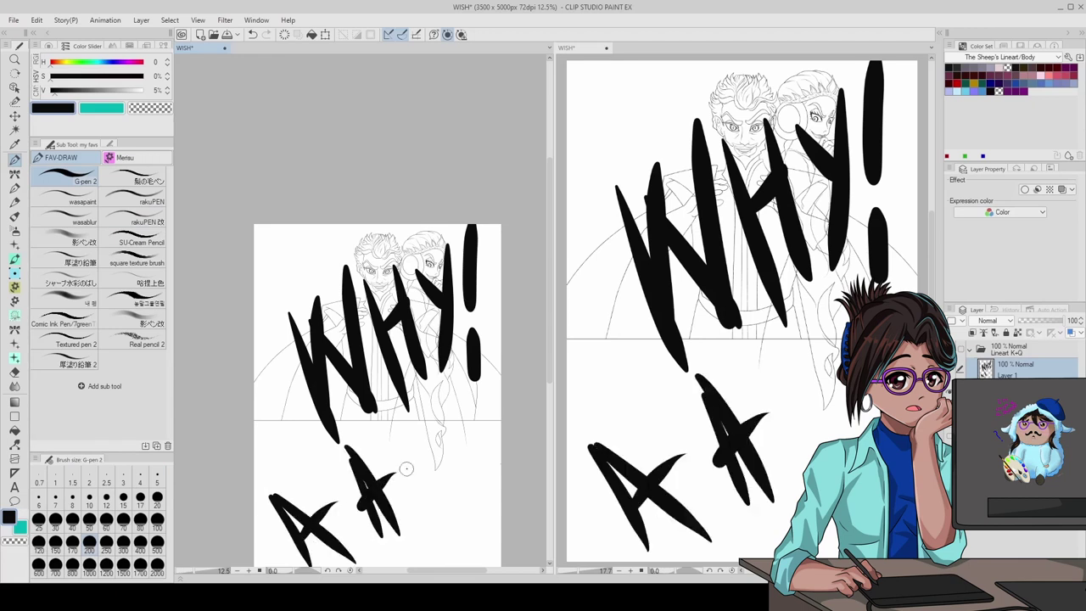
{"action": "left_click_drag", "start_coordinate": [378, 484], "coordinate": [398, 424]}
{"action": "key", "text": "Delete"}
{"action": "left_click_drag", "start_coordinate": [407, 241], "coordinate": [427, 434]}
{"action": "left_click_drag", "start_coordinate": [273, 458], "coordinate": [270, 537]}
{"action": "left_click_drag", "start_coordinate": [276, 426], "coordinate": [287, 453]}
{"action": "left_click_drag", "start_coordinate": [289, 474], "coordinate": [326, 556]}
{"action": "left_click_drag", "start_coordinate": [363, 365], "coordinate": [350, 402]}
{"action": "left_click", "coordinate": [285, 35]}
{"action": "key", "text": "ctrl+Delete"}
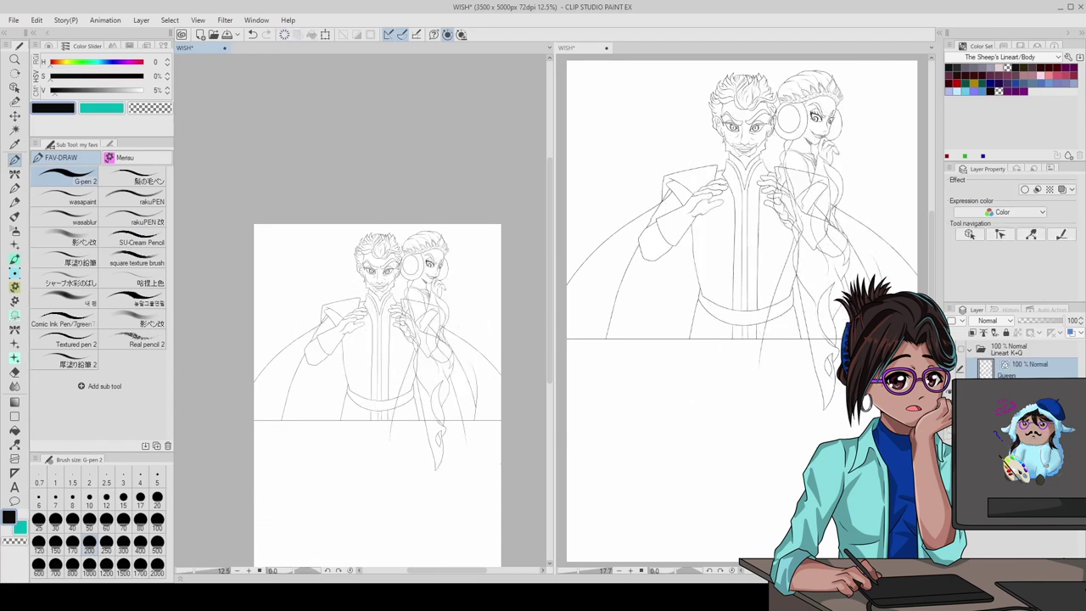
- Transform the queen's lineart to shift it sideways, away from the king's head and shoulder
{"action": "left_click", "coordinate": [325, 34]}
{"action": "key", "text": "ctrl+plus"}
{"action": "left_click_drag", "start_coordinate": [433, 381], "coordinate": [454, 382]}
{"action": "key", "text": "Return"}
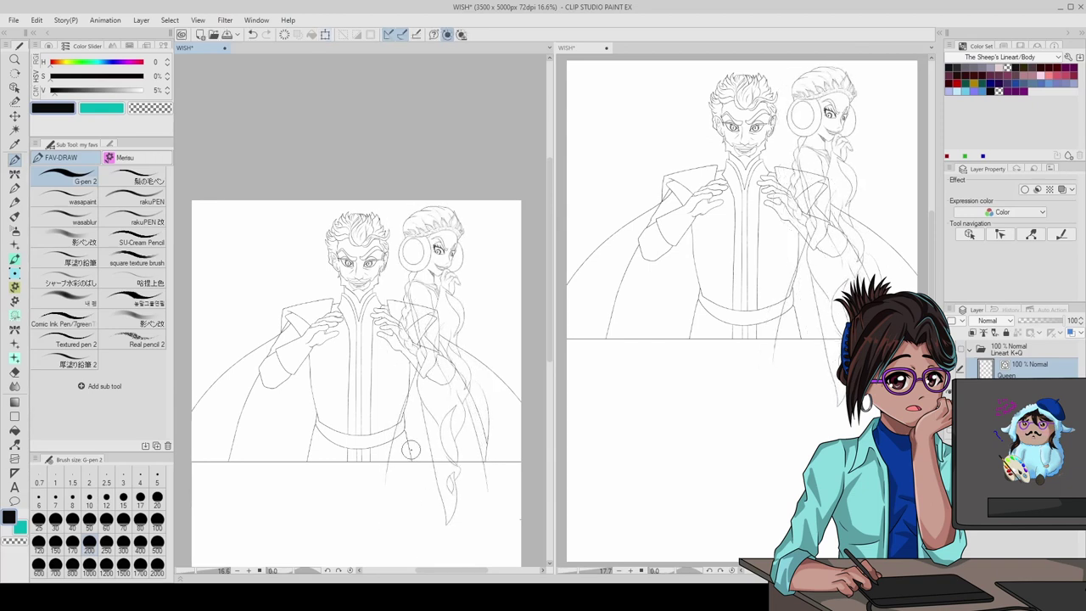
- Erase the queen's lines that fall behind the king's sleeve and cape and below the panel line
{"action": "left_click_drag", "start_coordinate": [410, 450], "coordinate": [386, 424]}
{"action": "key", "text": "e"}
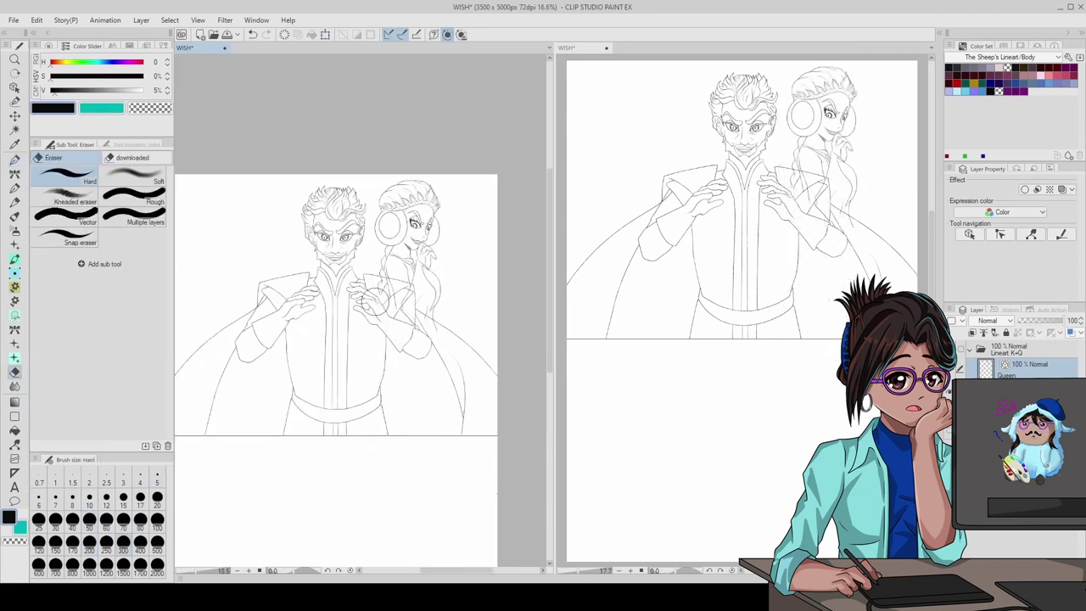
{"action": "scroll", "coordinate": [415, 331], "scroll_direction": "up", "scroll_amount": 3}
{"action": "scroll", "coordinate": [415, 332], "scroll_direction": "down", "scroll_amount": 6}
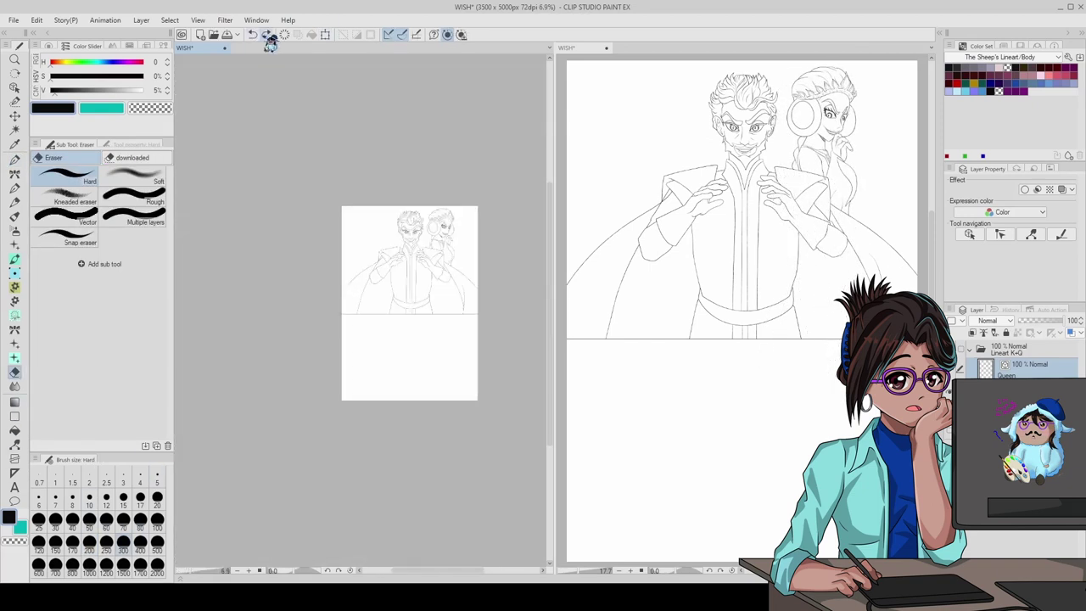
- Show the young pair's lineart beneath the king and queen and examine the full four-character composition
{"action": "left_click", "coordinate": [267, 35]}
{"action": "scroll", "coordinate": [390, 339], "scroll_direction": "up", "scroll_amount": 4}
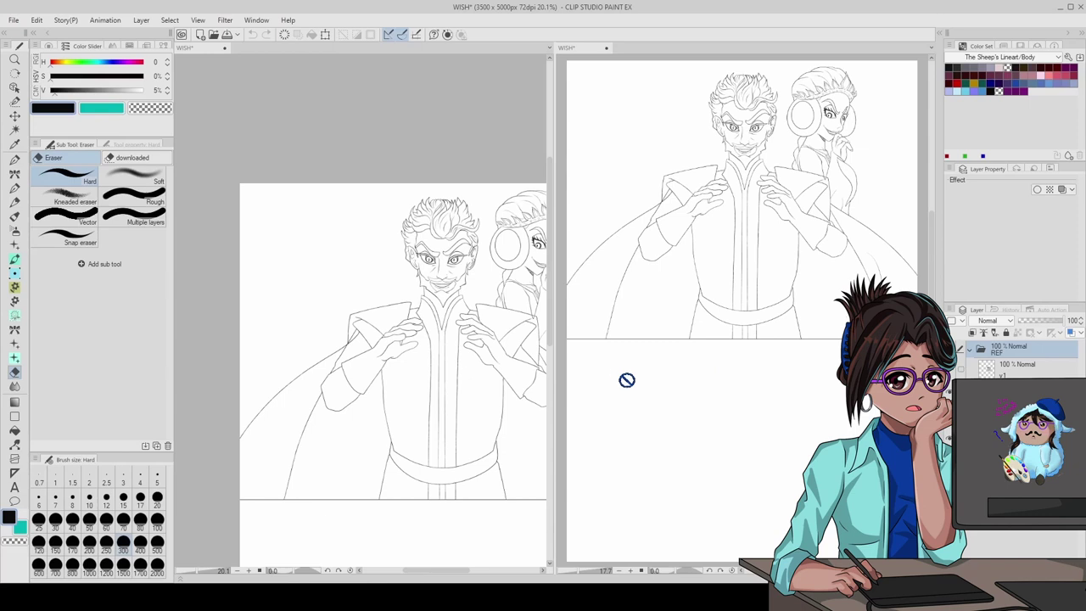
{"action": "key", "text": "ctrl+z"}
{"action": "scroll", "coordinate": [412, 402], "scroll_direction": "down", "scroll_amount": 3}
{"action": "scroll", "coordinate": [452, 335], "scroll_direction": "up", "scroll_amount": 7}
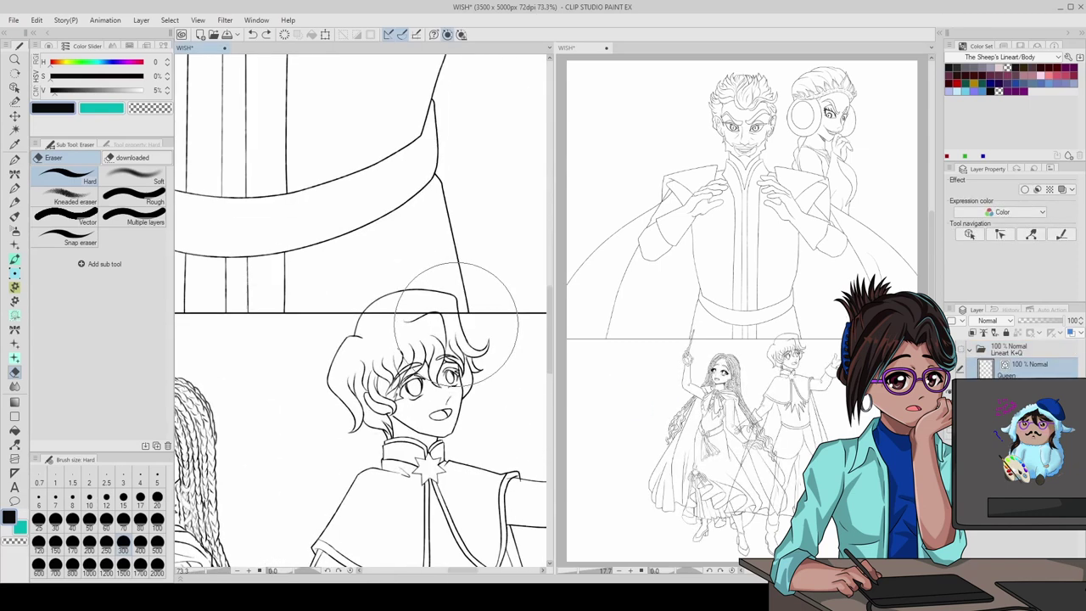
{"action": "scroll", "coordinate": [452, 335], "scroll_direction": "down", "scroll_amount": 5}
{"action": "scroll", "coordinate": [382, 323], "scroll_direction": "up", "scroll_amount": 3}
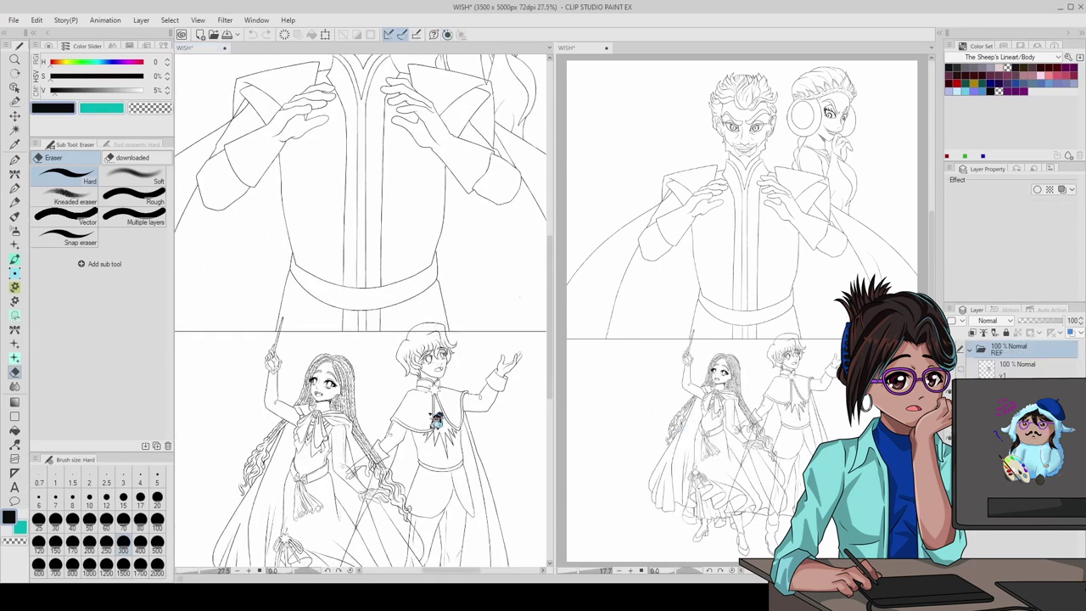
{"action": "scroll", "coordinate": [336, 311], "scroll_direction": "down", "scroll_amount": 2}
{"action": "scroll", "coordinate": [336, 311], "scroll_direction": "down", "scroll_amount": 3}
{"action": "scroll", "coordinate": [316, 390], "scroll_direction": "up", "scroll_amount": 2}
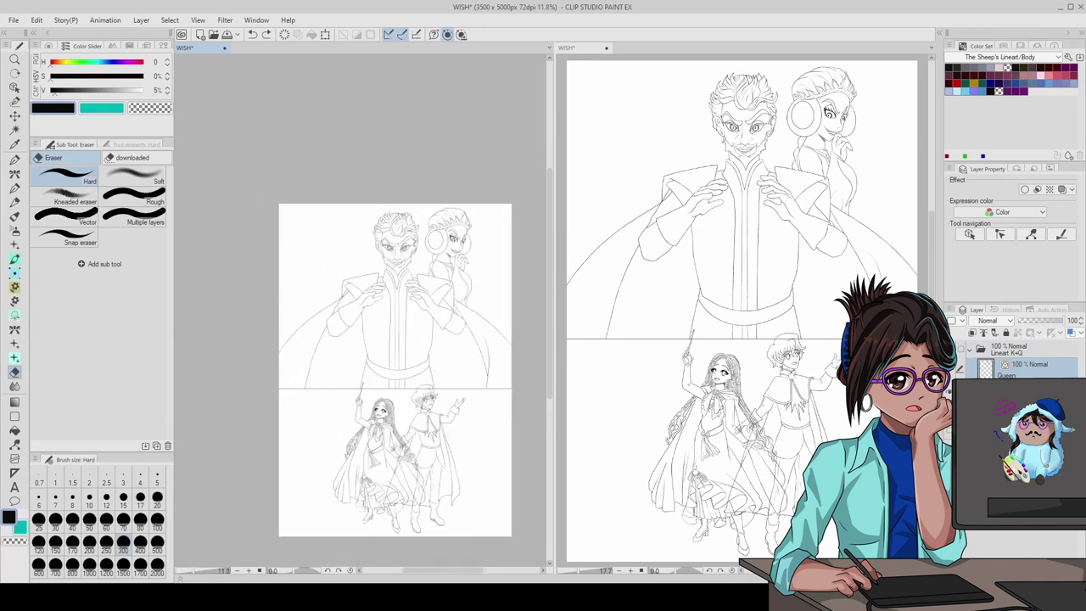
{"action": "scroll", "coordinate": [354, 271], "scroll_direction": "up", "scroll_amount": 1}
- Hide the Lineart K+Q and Lineart A+S folders and select the REF folder
{"action": "left_click", "coordinate": [998, 356]}
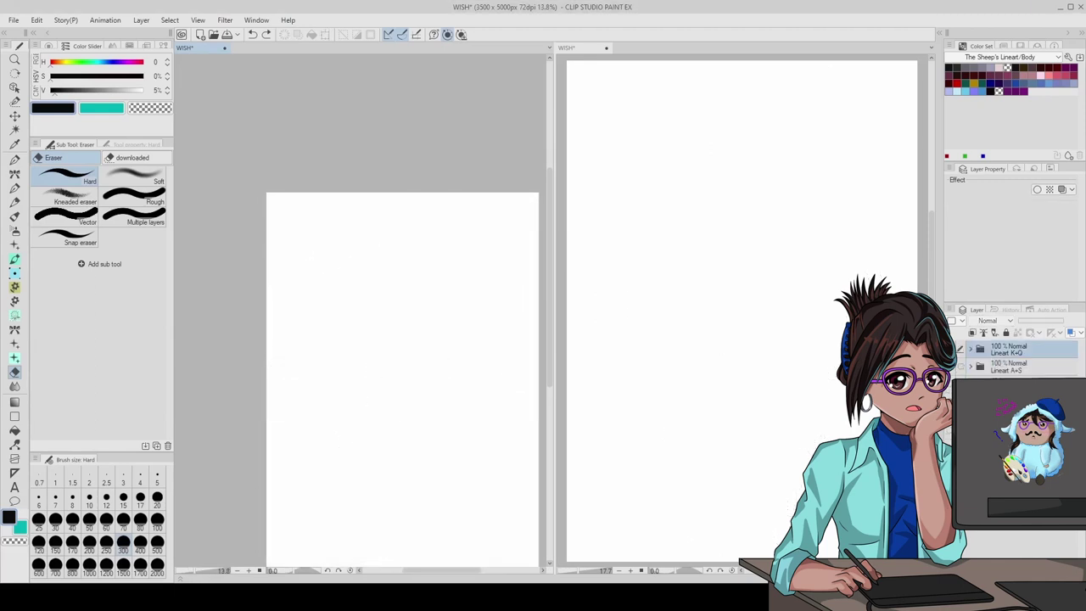
{"action": "left_click", "coordinate": [999, 356]}
{"action": "left_click", "coordinate": [1008, 348]}
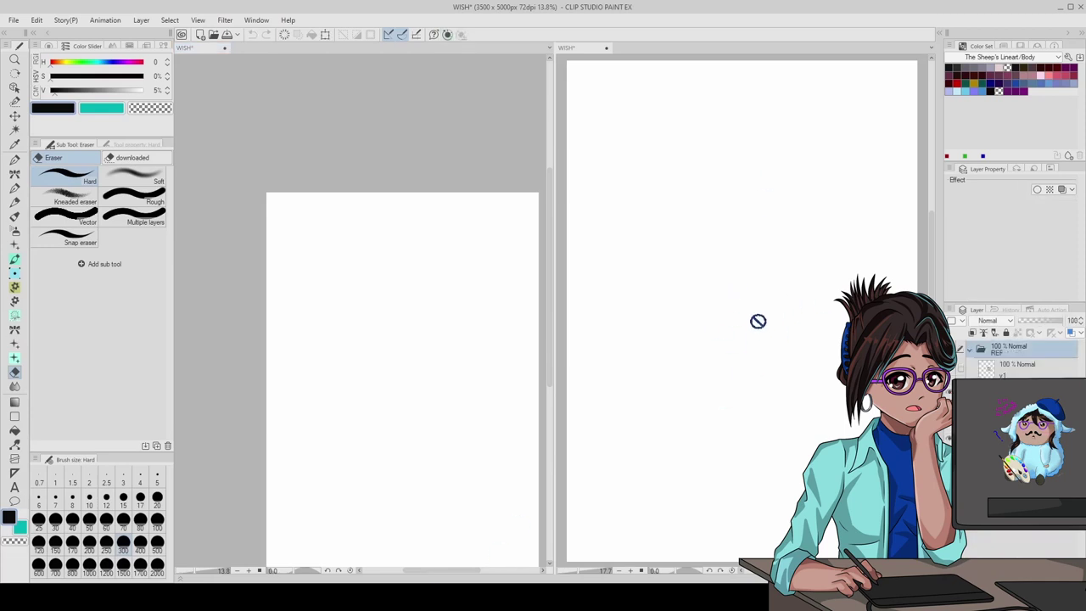
- Move the CMYK and Sky gradient presets into a separate gradient sub tool group
{"action": "key", "text": "g"}
{"action": "left_click", "coordinate": [119, 109]}
{"action": "key", "text": "g"}
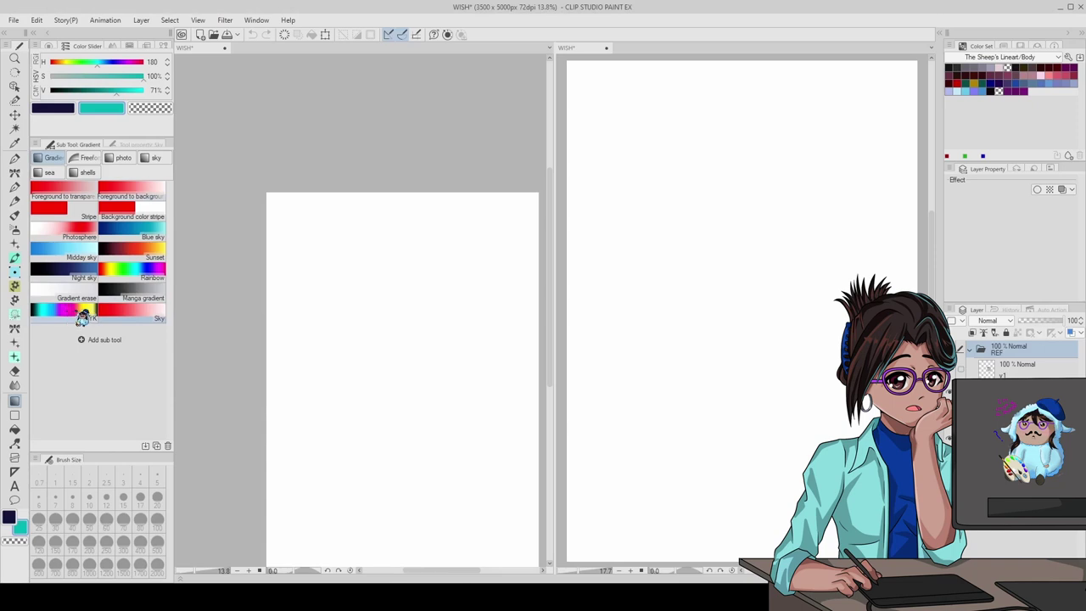
{"action": "left_click_drag", "start_coordinate": [82, 316], "coordinate": [84, 160]}
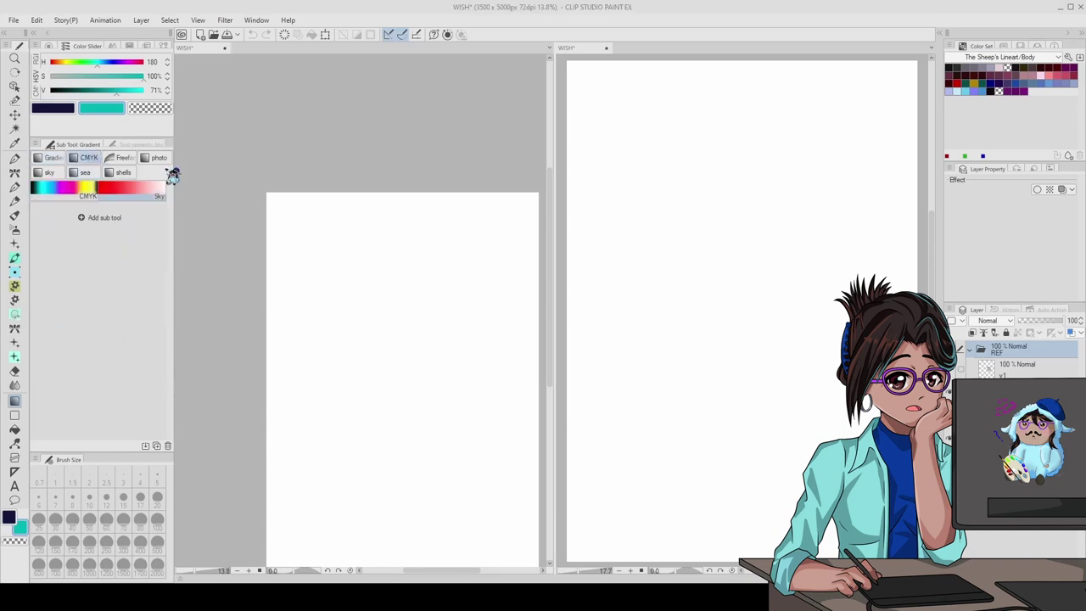
- Build the Sky gradient's colour stops from eyedropped dark navy tones, including hue 240 with brightness 14% and 5%
{"action": "left_click", "coordinate": [15, 143]}
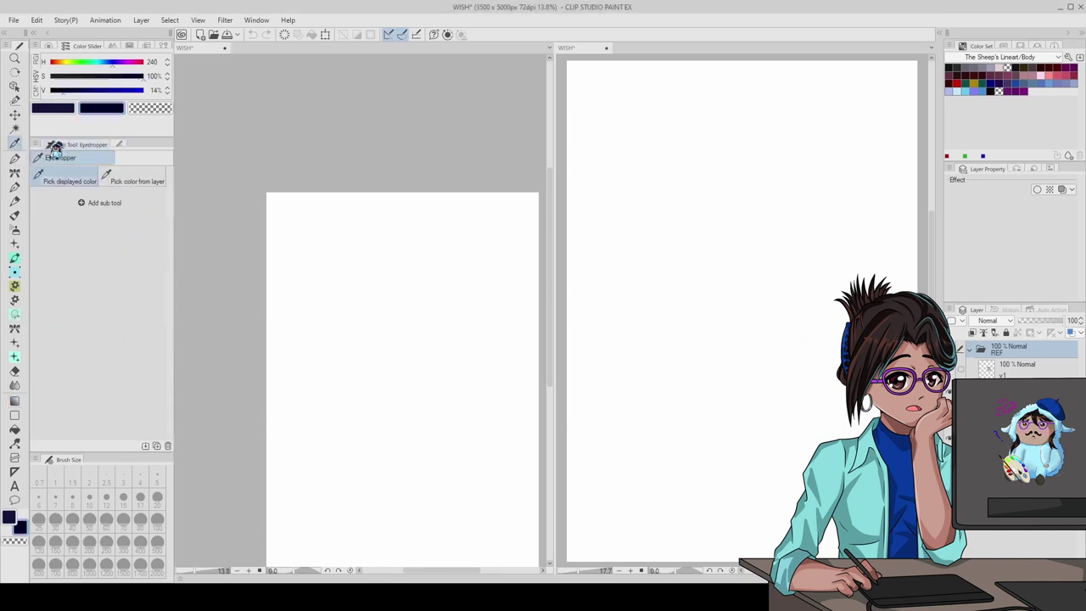
{"action": "key", "text": "g"}
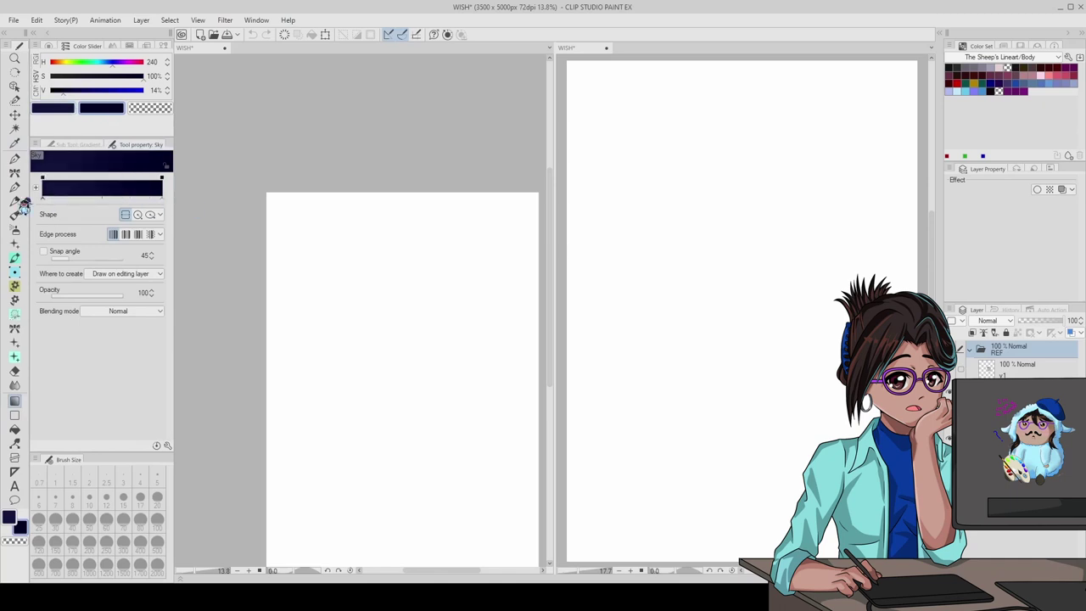
{"action": "key", "text": "alt"}
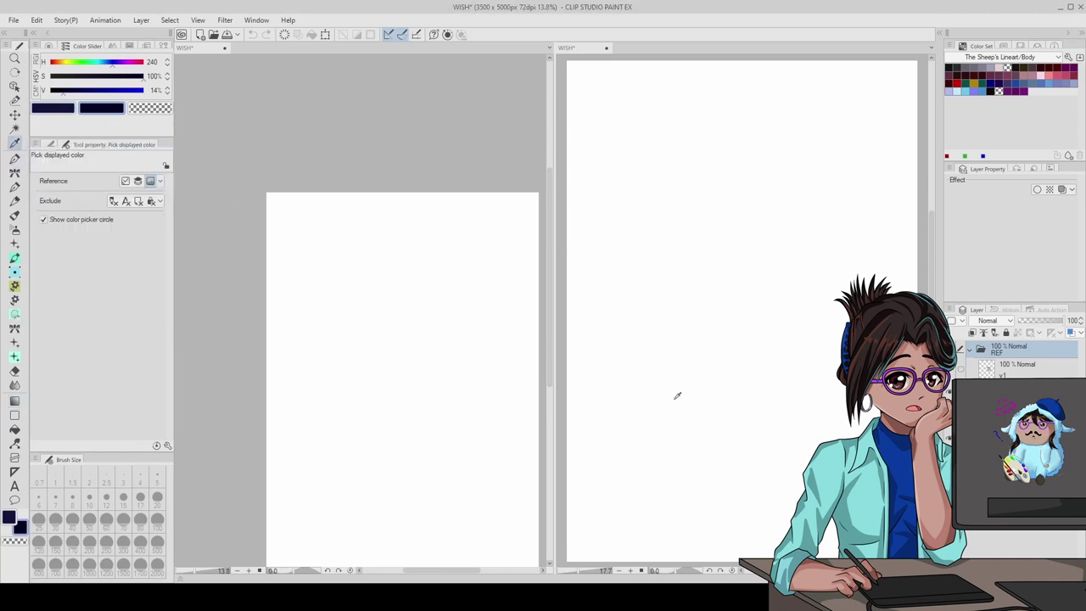
{"action": "key", "text": "alt"}
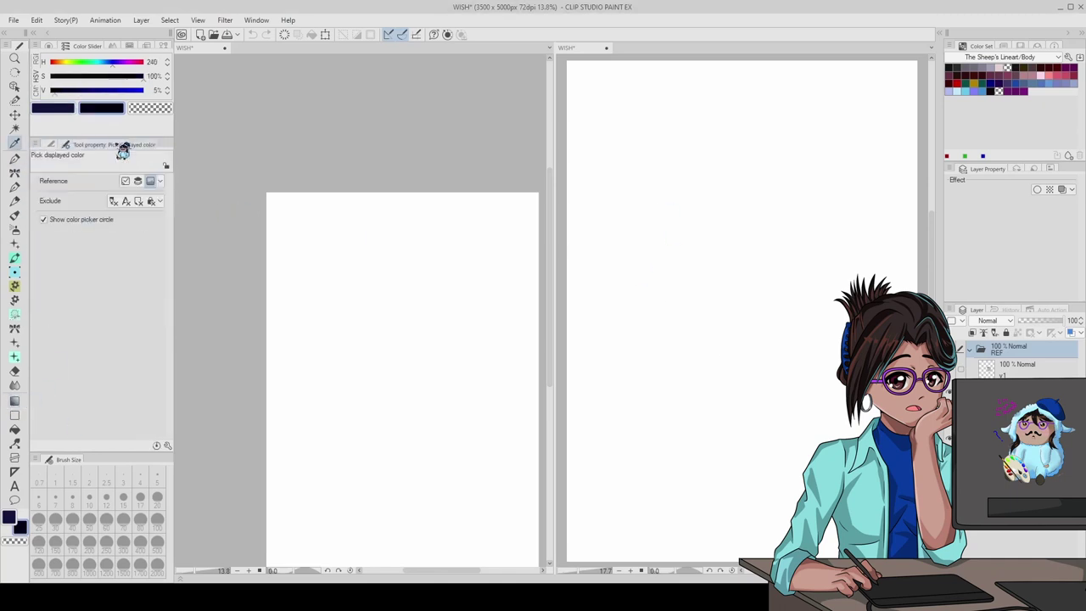
{"action": "key", "text": "alt"}
{"action": "left_click", "coordinate": [39, 196]}
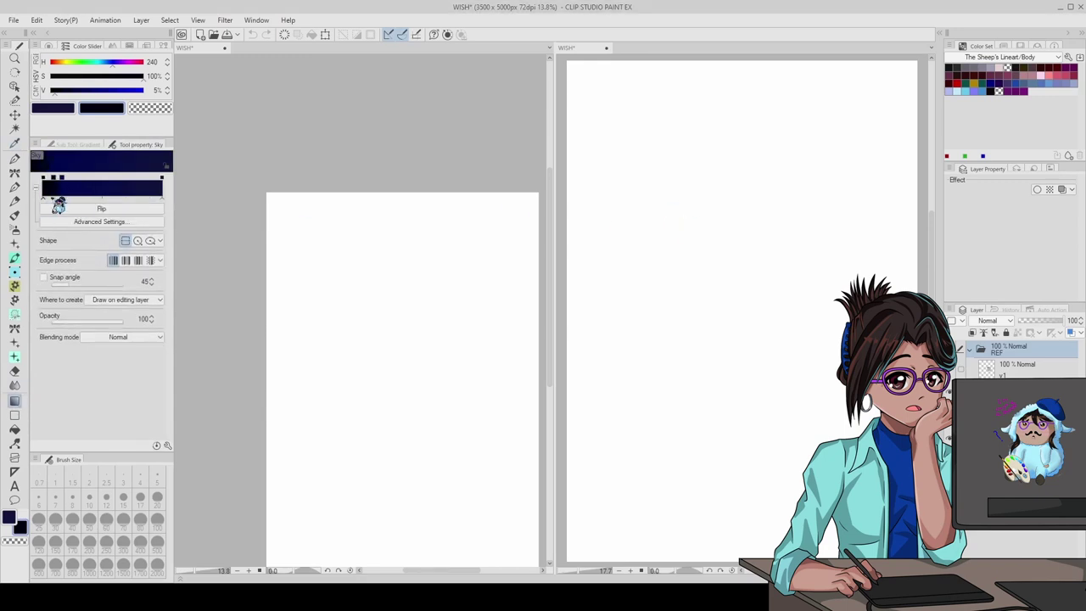
{"action": "key", "text": "alt"}
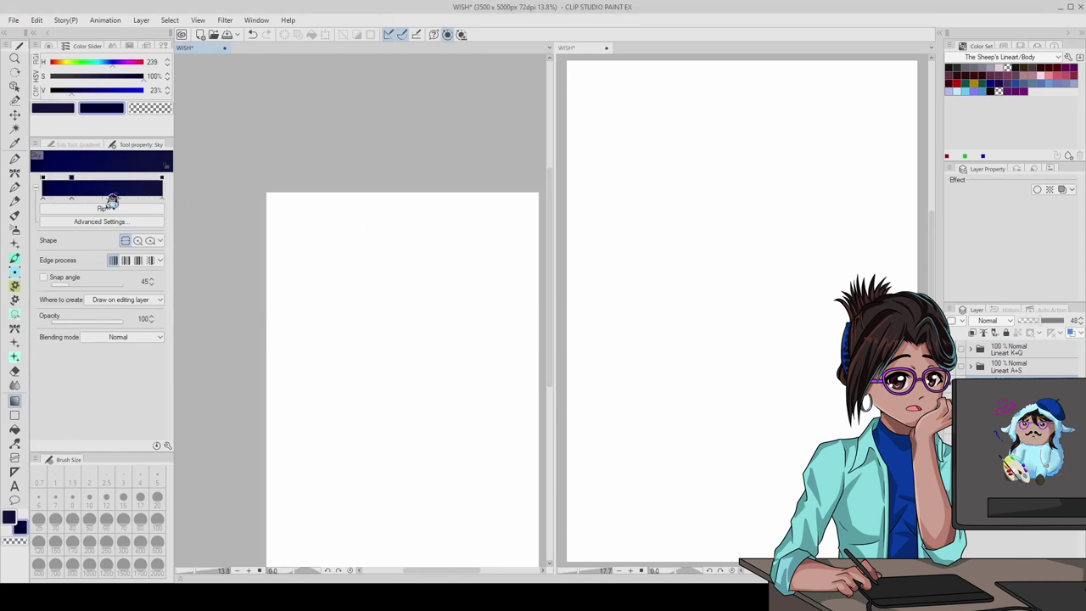
- Add muted pink-purple stops with eyedropped colours at one end of the Sky gradient
{"action": "key", "text": "ctrl+minus"}
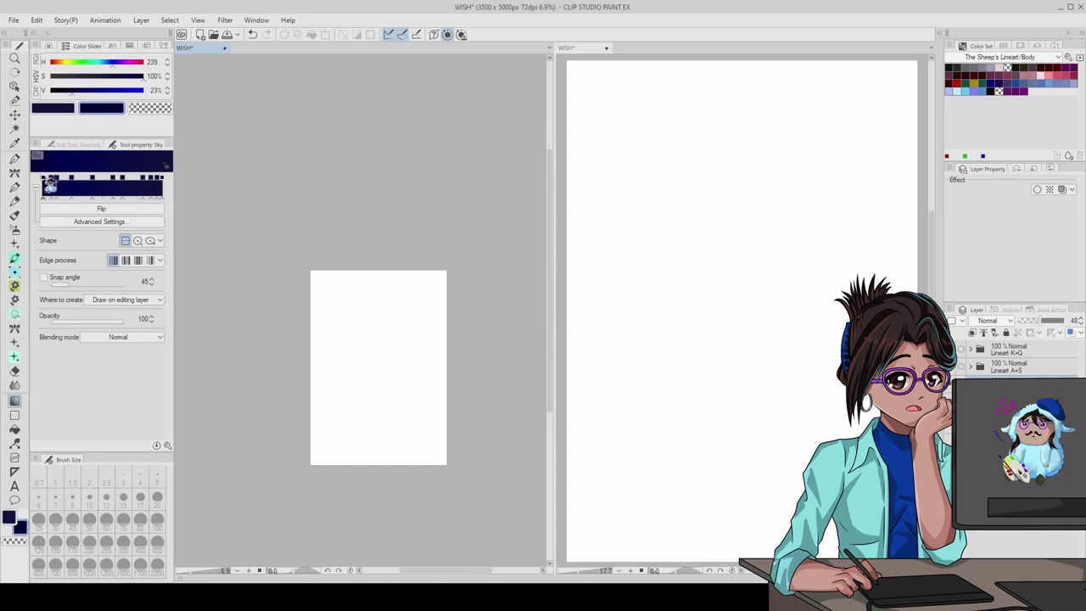
{"action": "key", "text": "i"}
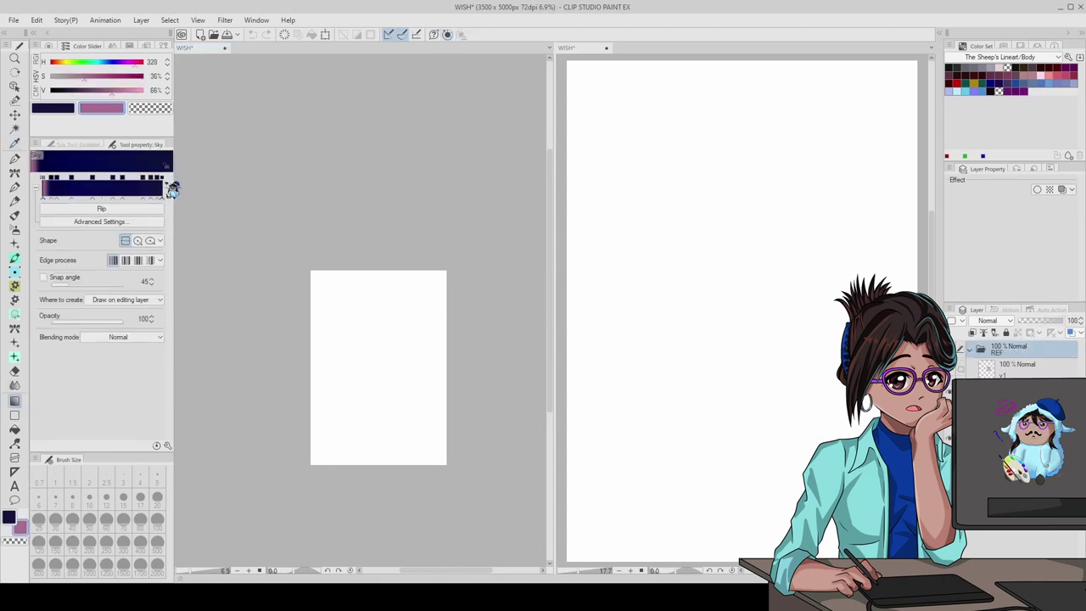
{"action": "left_click", "coordinate": [40, 174]}
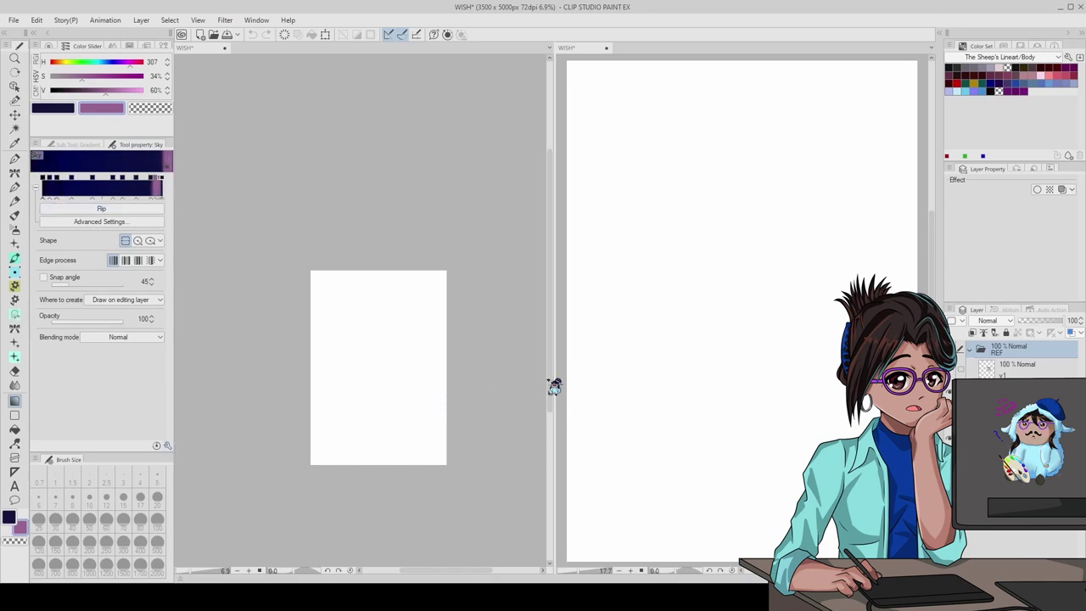
- Cover the whole canvas in salmon orange (H 16, S 56, V 93) with the G-pen at size 1500
{"action": "key", "text": "p"}
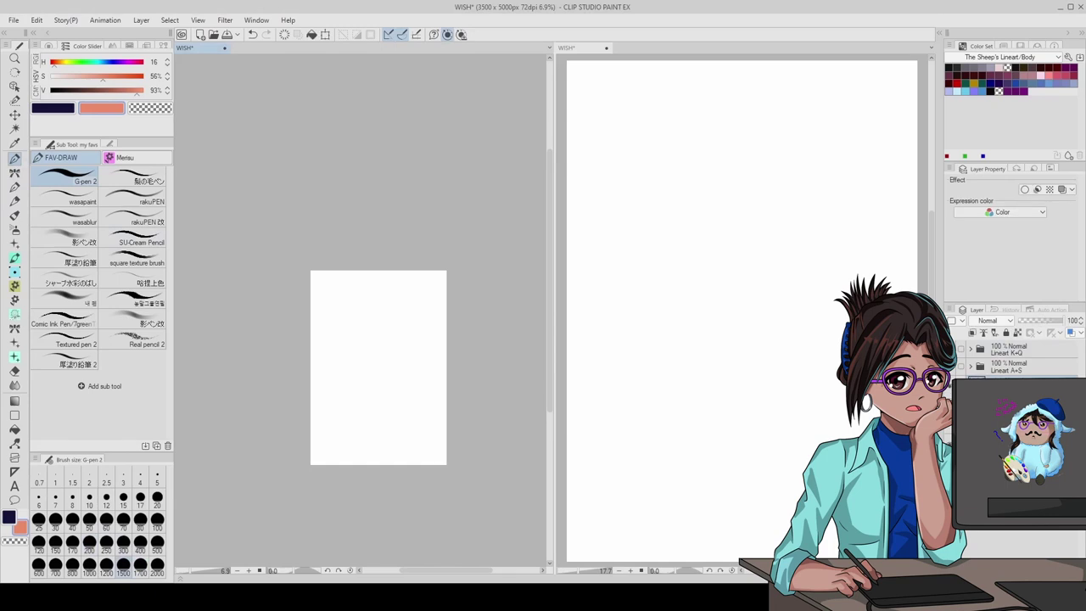
{"action": "scroll", "coordinate": [310, 458], "scroll_direction": "up", "scroll_amount": 1}
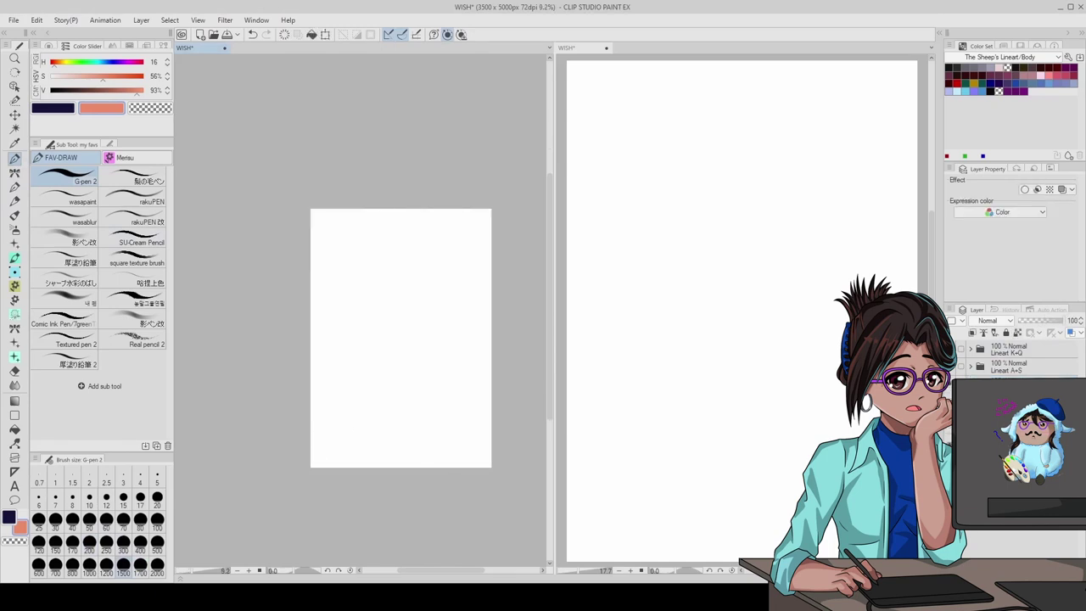
{"action": "mouse_move", "coordinate": [424, 475]}
{"action": "left_mouse_down"}
{"action": "mouse_move", "coordinate": [436, 347]}
{"action": "mouse_move", "coordinate": [407, 212]}
{"action": "left_mouse_up"}
- Select the upper three quarters of the canvas, fill it with a vertical navy-to-purple gradient and shift the gradient block lower
{"action": "key", "text": "b"}
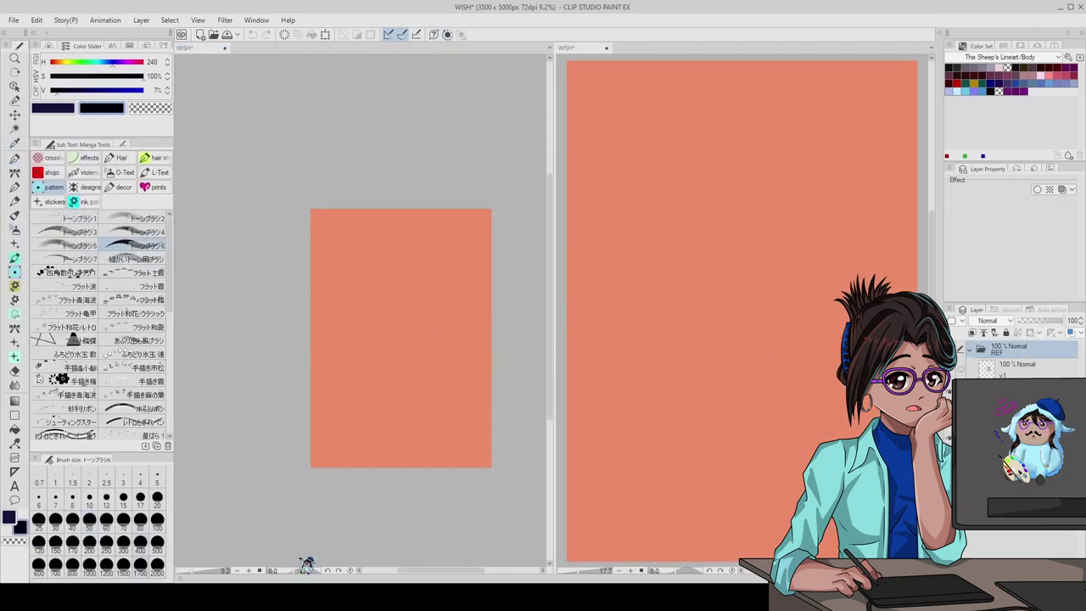
{"action": "key", "text": "i"}
{"action": "left_click", "coordinate": [66, 123]}
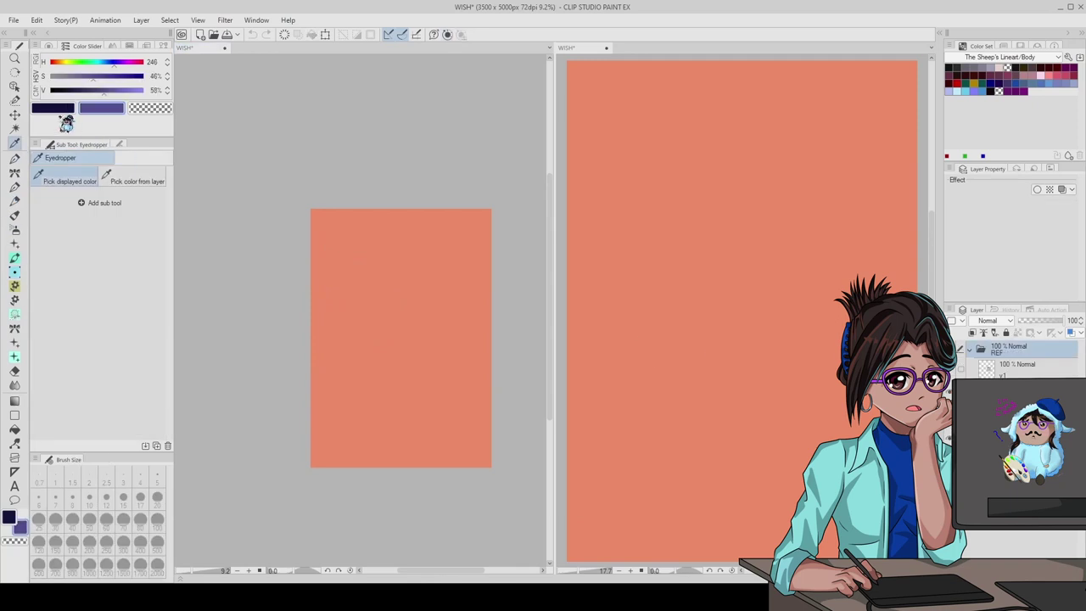
{"action": "left_click", "coordinate": [18, 405]}
{"action": "left_click", "coordinate": [15, 102]}
{"action": "left_click_drag", "start_coordinate": [278, 206], "coordinate": [521, 400]}
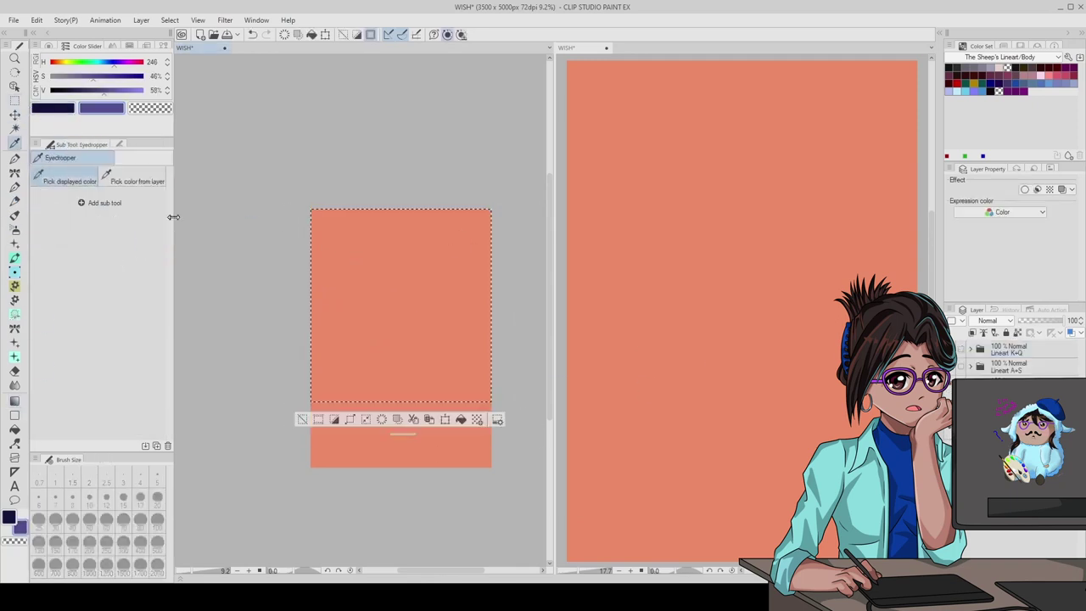
{"action": "key", "text": "g"}
{"action": "left_click_drag", "start_coordinate": [404, 208], "coordinate": [393, 390]}
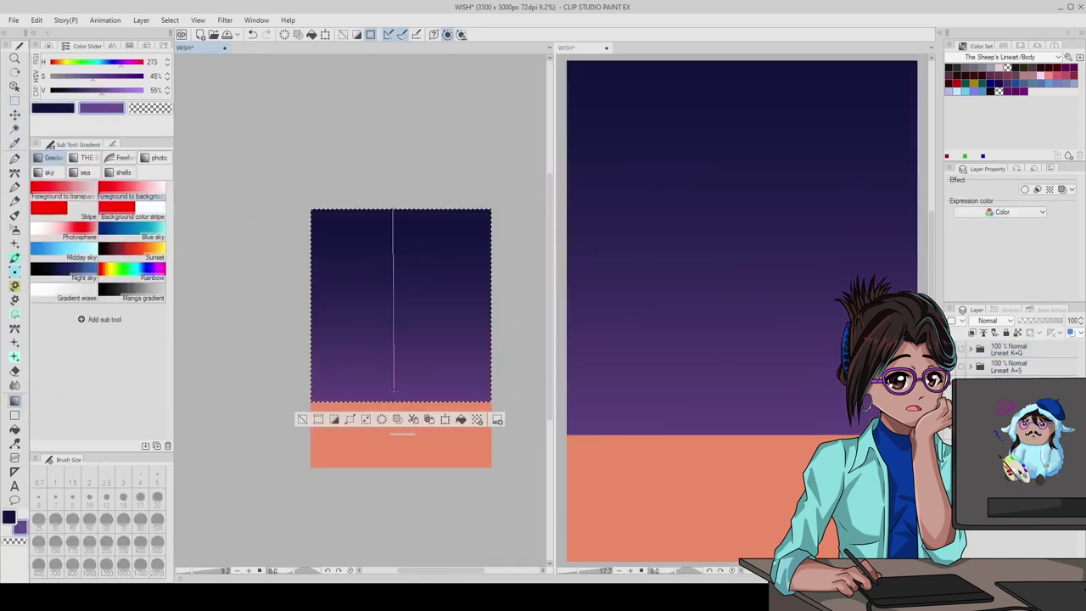
{"action": "key", "text": "ctrl+z"}
- Paint Dappled light strokes in eyedropped dark blues over the salmon top band and the upper sky, blending their border
{"action": "key", "text": "i"}
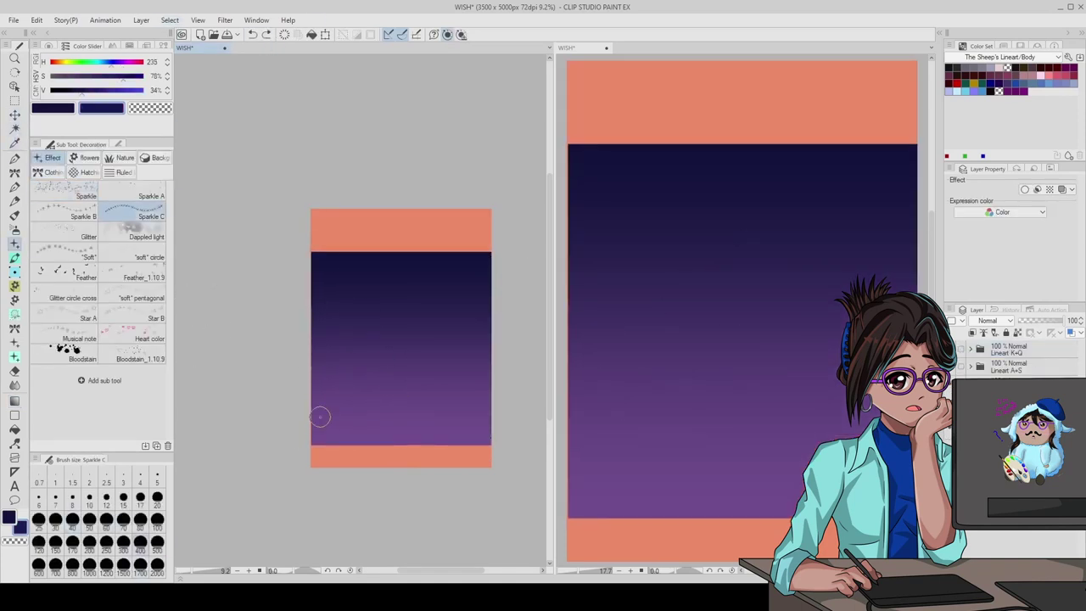
{"action": "mouse_move", "coordinate": [320, 416]}
{"action": "left_mouse_down"}
{"action": "mouse_move", "coordinate": [472, 293]}
{"action": "mouse_move", "coordinate": [399, 229]}
{"action": "left_mouse_up"}
{"action": "left_click", "coordinate": [15, 182]}
{"action": "left_click", "coordinate": [664, 328], "text": "alt"}
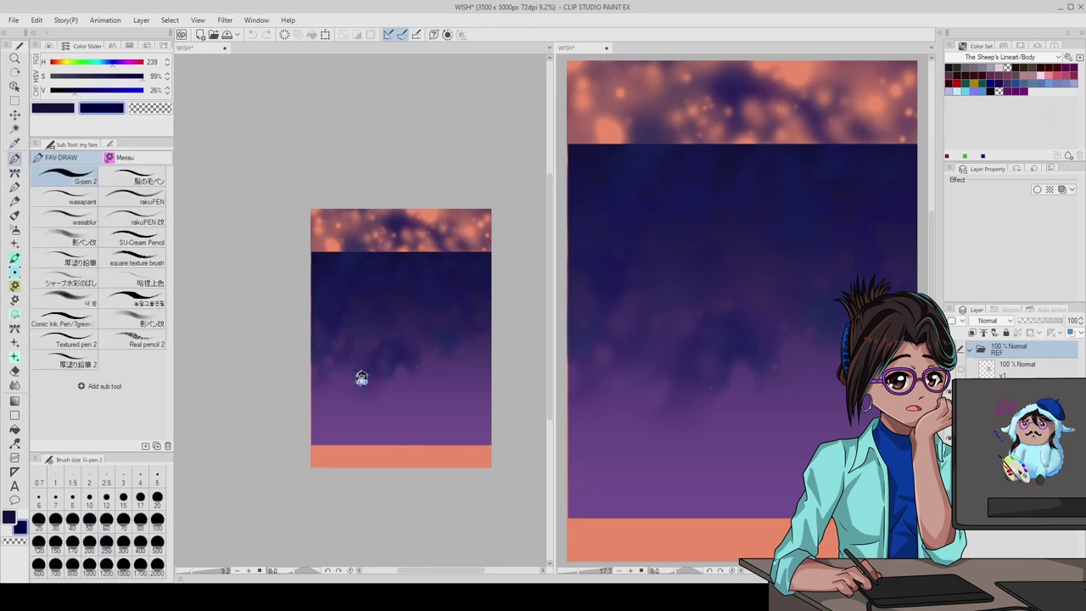
{"action": "left_click_drag", "start_coordinate": [476, 246], "coordinate": [272, 308]}
{"action": "key", "text": "i"}
{"action": "scroll", "coordinate": [368, 305], "scroll_direction": "down", "scroll_amount": 1}
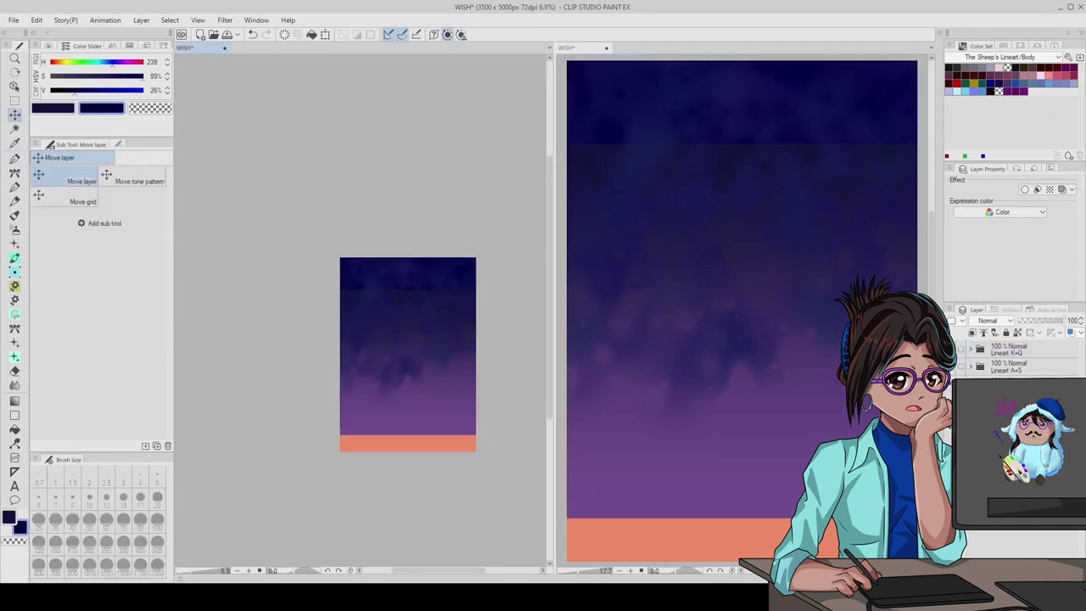
{"action": "scroll", "coordinate": [296, 277], "scroll_direction": "up", "scroll_amount": 2}
{"action": "key", "text": "b"}
{"action": "scroll", "coordinate": [373, 270], "scroll_direction": "down", "scroll_amount": 2}
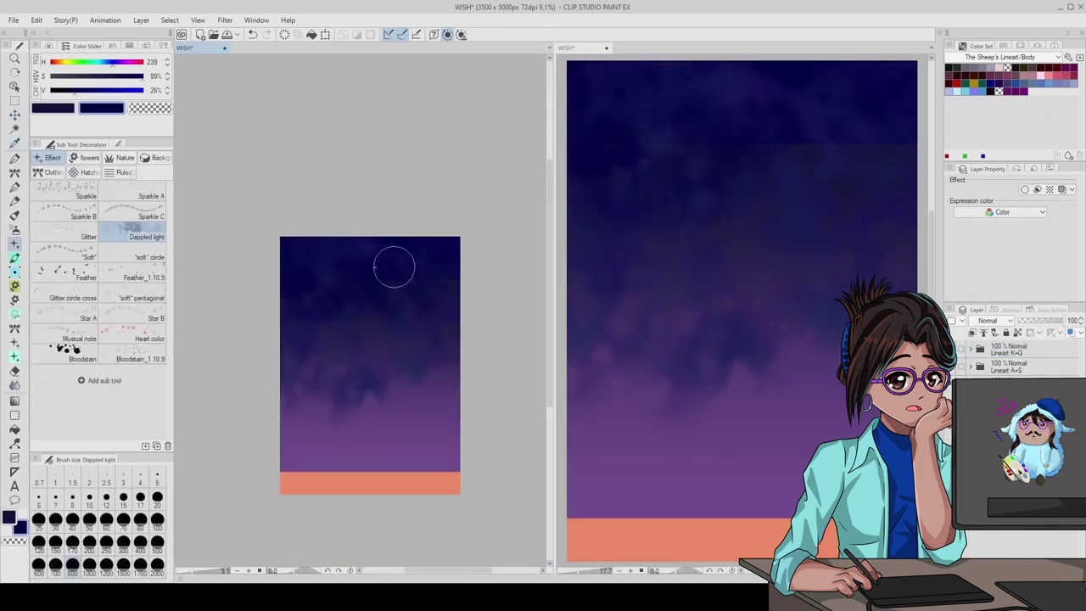
- Paint Dappled light patches in eyedropped purples over the middle of the sky and the salmon band at the canvas bottom
{"action": "left_click", "coordinate": [429, 338], "text": "alt"}
{"action": "left_click_drag", "start_coordinate": [288, 480], "coordinate": [509, 483]}
{"action": "scroll", "coordinate": [509, 483], "scroll_direction": "up", "scroll_amount": 2}
{"action": "key", "text": "i"}
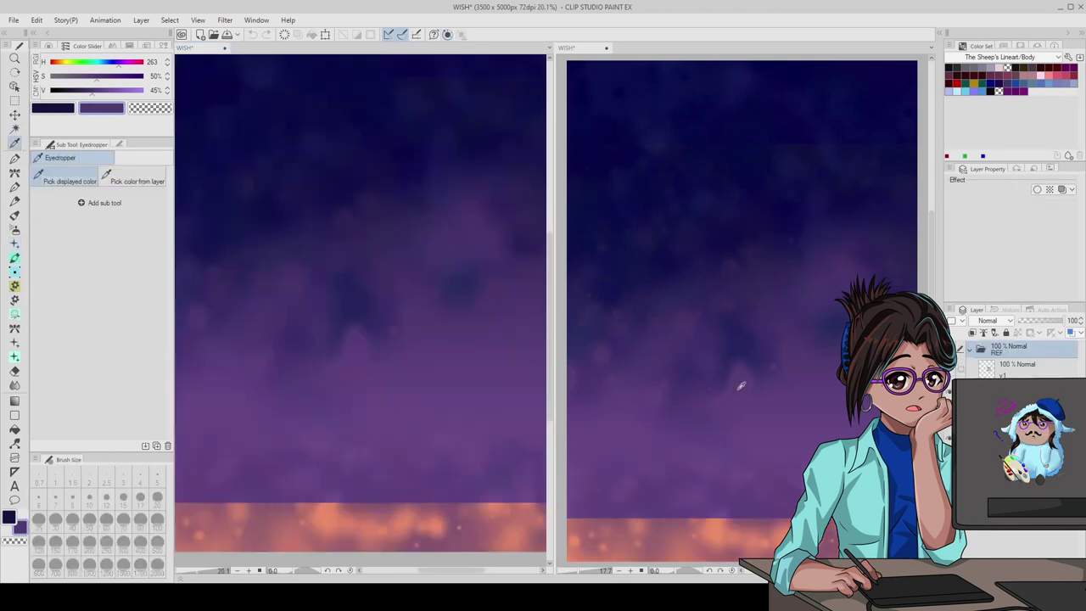
{"action": "key", "text": "b"}
{"action": "scroll", "coordinate": [443, 443], "scroll_direction": "down", "scroll_amount": 4}
{"action": "key", "text": "b"}
{"action": "scroll", "coordinate": [313, 439], "scroll_direction": "up", "scroll_amount": 1}
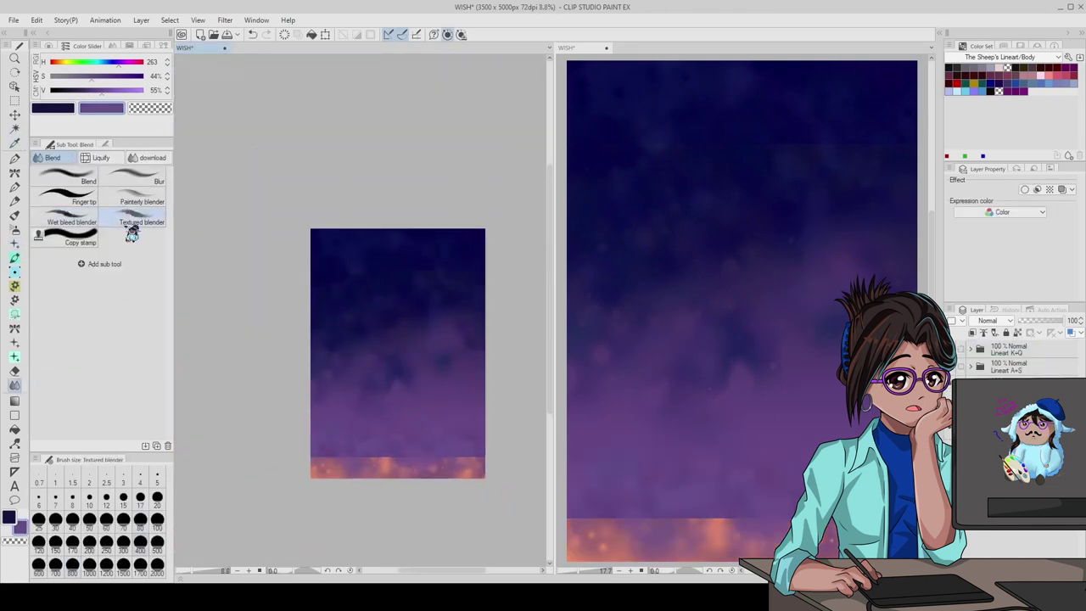
- Airbrush the salmon band's hard edge into the purple with soft orange and pink, and smooth the sky with the Textured blender
{"action": "mouse_move", "coordinate": [288, 460]}
{"action": "left_mouse_down"}
{"action": "mouse_move", "coordinate": [467, 445]}
{"action": "mouse_move", "coordinate": [326, 442]}
{"action": "mouse_move", "coordinate": [398, 458]}
{"action": "left_mouse_up"}
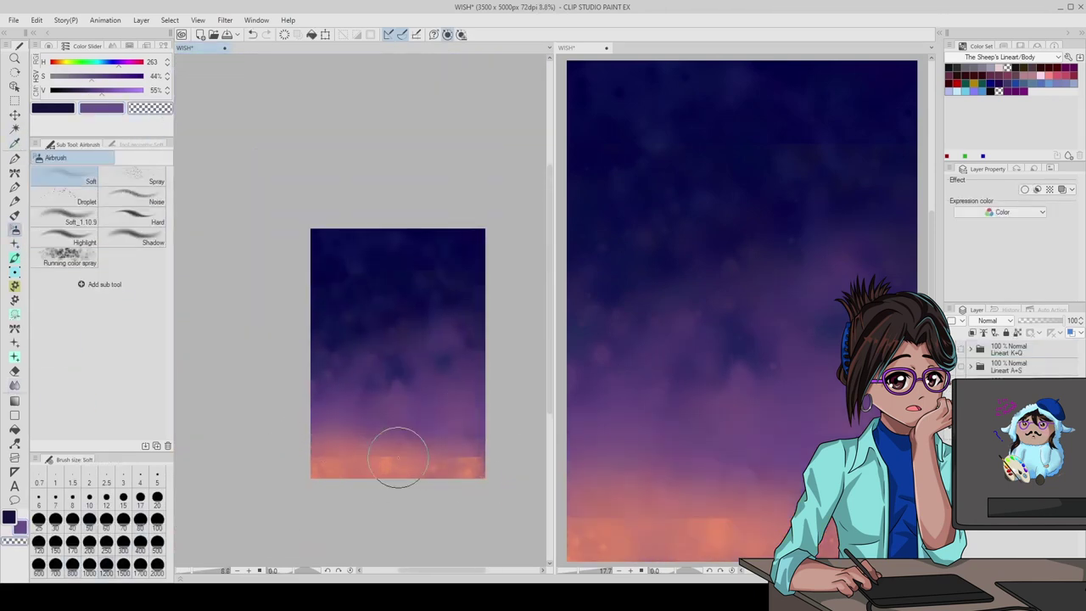
{"action": "left_click", "coordinate": [462, 424], "text": "alt"}
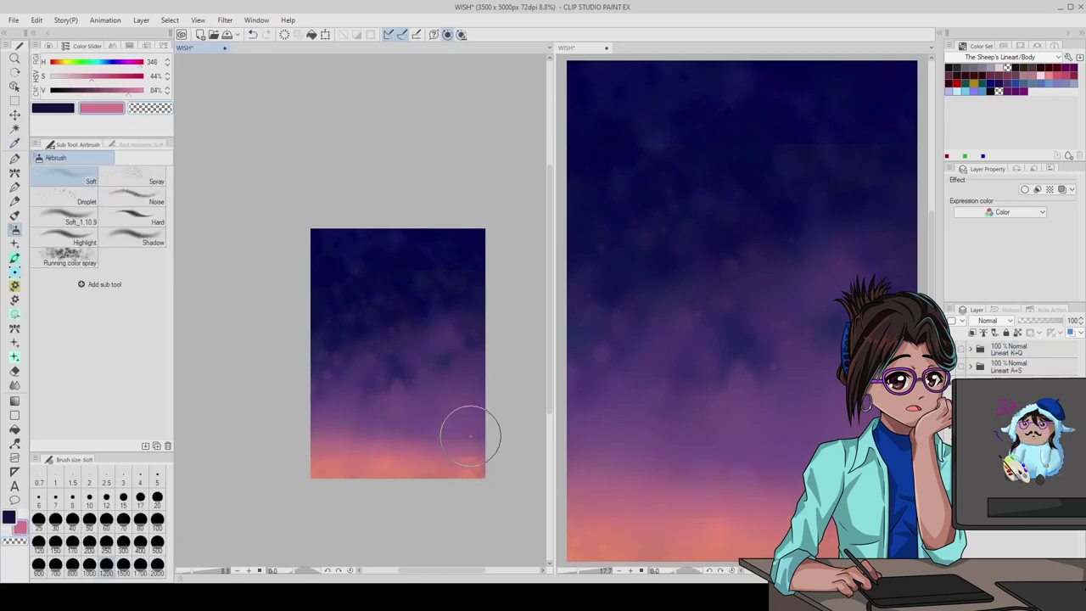
{"action": "scroll", "coordinate": [427, 440], "scroll_direction": "up", "scroll_amount": 1}
{"action": "key", "text": "j"}
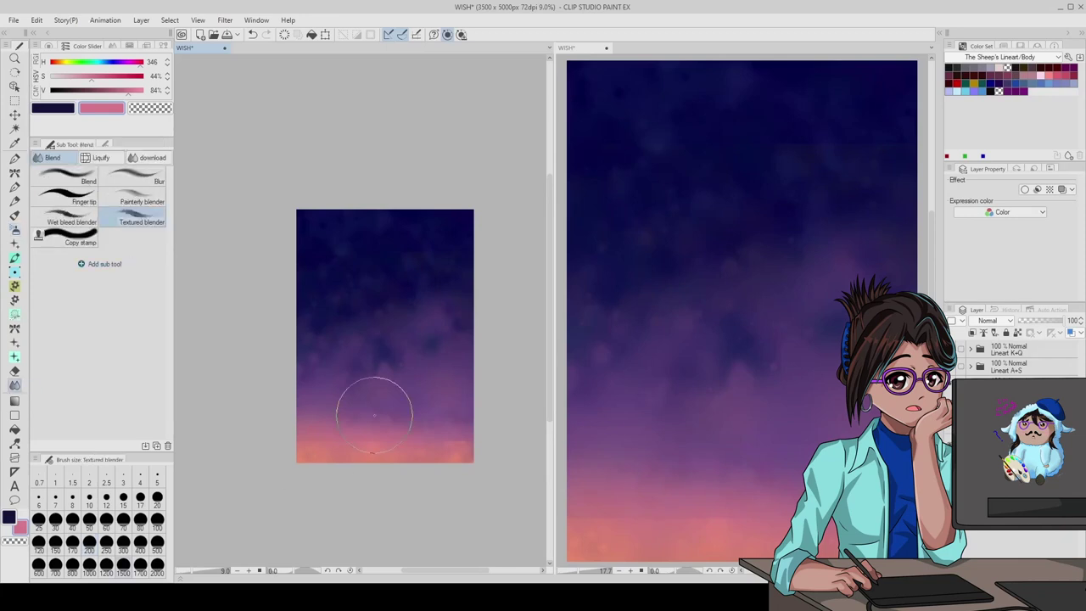
{"action": "scroll", "coordinate": [388, 385], "scroll_direction": "up", "scroll_amount": 2}
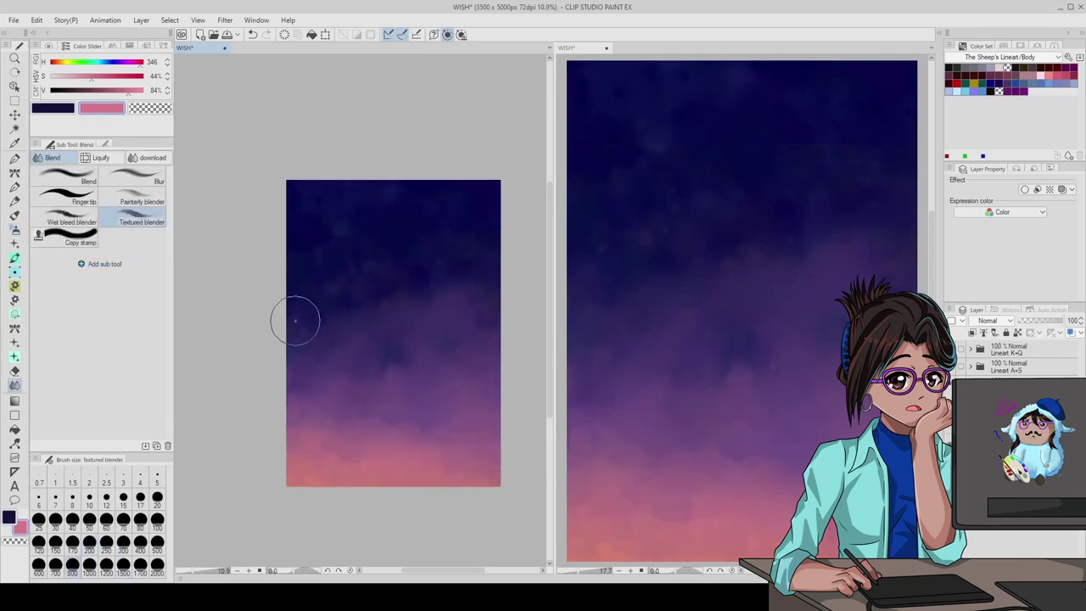
- Dab near-black (H 240, S 100, V 4) Dappled light clouds into the upper navy sky
{"action": "scroll", "coordinate": [391, 330], "scroll_direction": "down", "scroll_amount": 3}
{"action": "key", "text": "i"}
{"action": "key", "text": "j"}
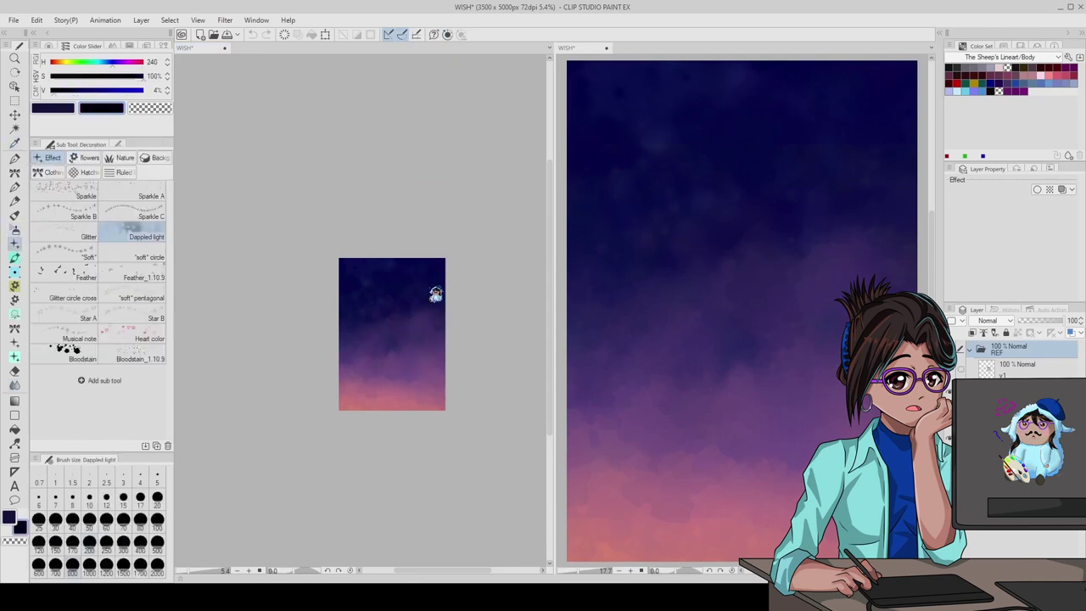
{"action": "scroll", "coordinate": [432, 286], "scroll_direction": "up", "scroll_amount": 1}
- Paint soft light-blue cloud patches (H 225, S 53) with Dappled light through the middle and right of the sky
{"action": "key", "text": "i"}
{"action": "left_click", "coordinate": [764, 390]}
{"action": "key", "text": "b"}
{"action": "scroll", "coordinate": [421, 346], "scroll_direction": "up", "scroll_amount": 3}
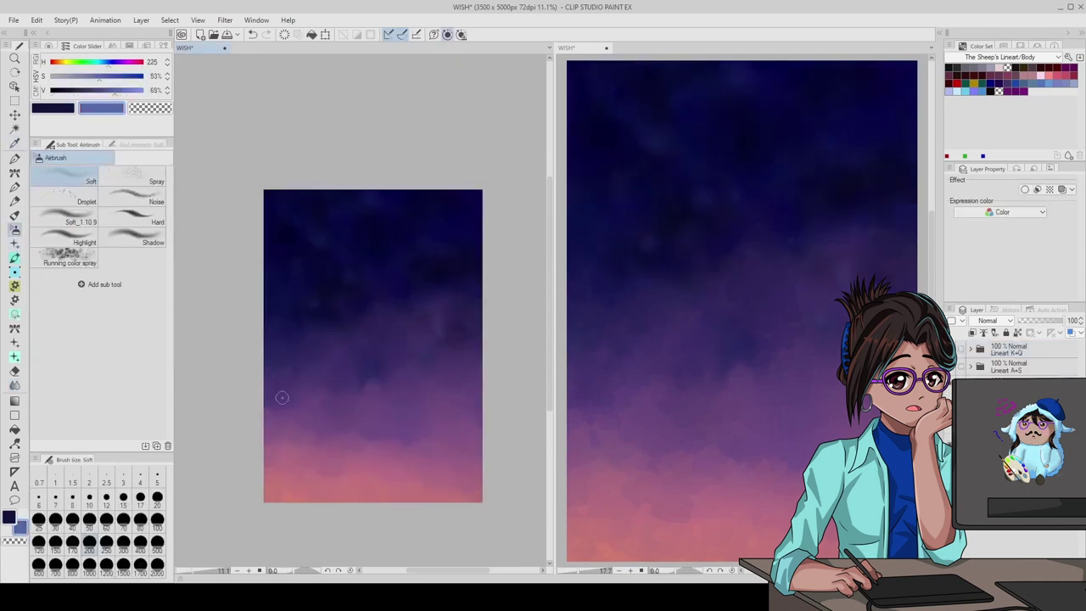
{"action": "key", "text": "b"}
{"action": "mouse_move", "coordinate": [424, 335]}
{"action": "left_mouse_down"}
{"action": "mouse_move", "coordinate": [408, 296]}
{"action": "mouse_move", "coordinate": [351, 296]}
{"action": "left_mouse_up"}
{"action": "scroll", "coordinate": [352, 296], "scroll_direction": "down", "scroll_amount": 1}
{"action": "scroll", "coordinate": [415, 379], "scroll_direction": "down", "scroll_amount": 1}
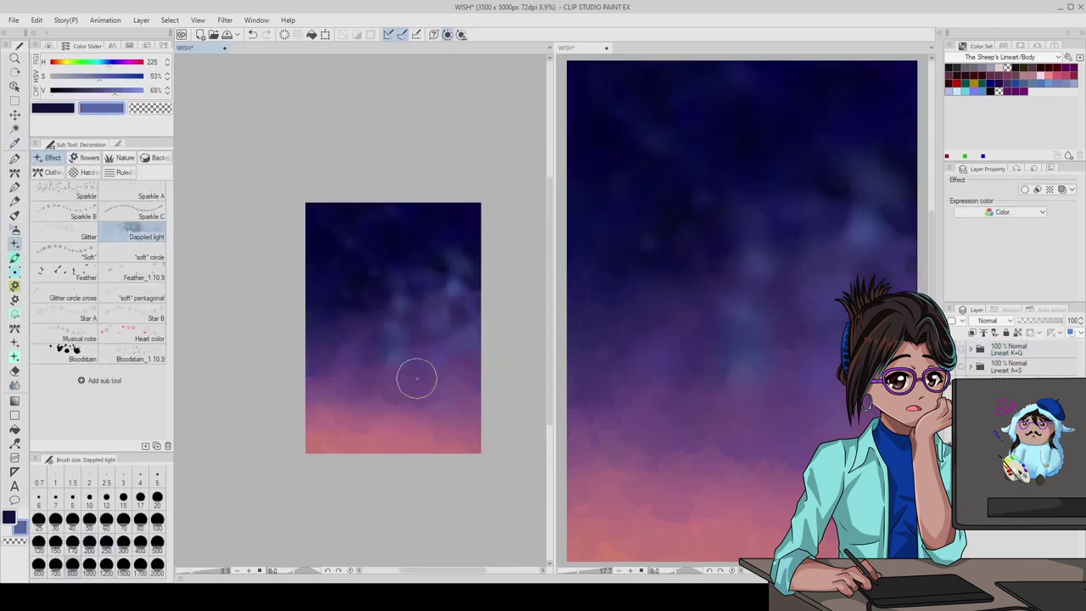
{"action": "key", "text": "ctrl+s"}
- Paint Dappled light clouds in eyedropped purples over the lower sky to break up the pink horizon glow
{"action": "left_click", "coordinate": [396, 400], "text": "alt"}
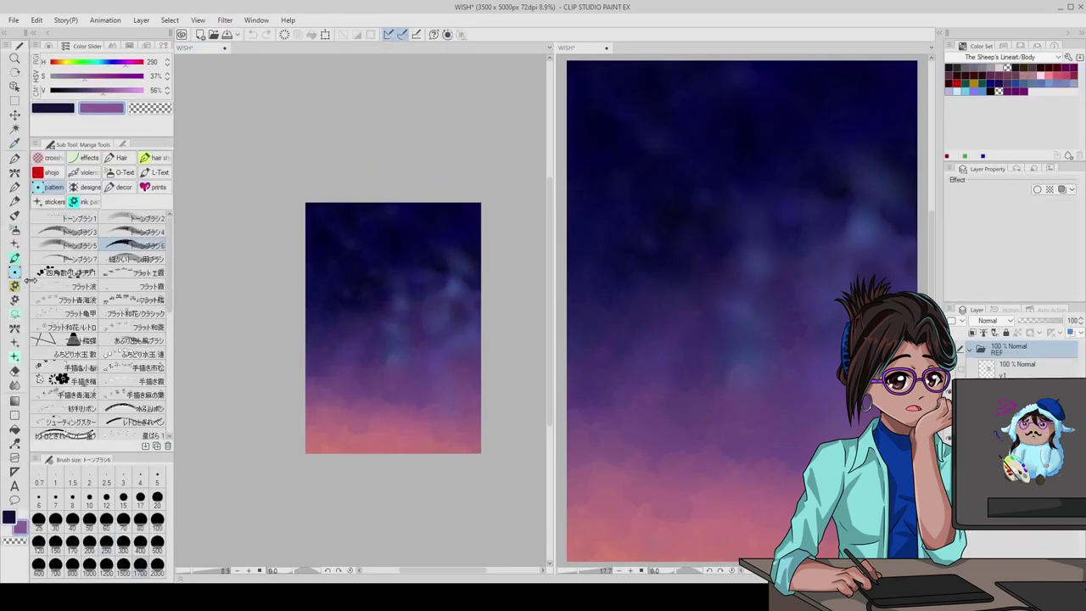
{"action": "scroll", "coordinate": [357, 417], "scroll_direction": "up", "scroll_amount": 2}
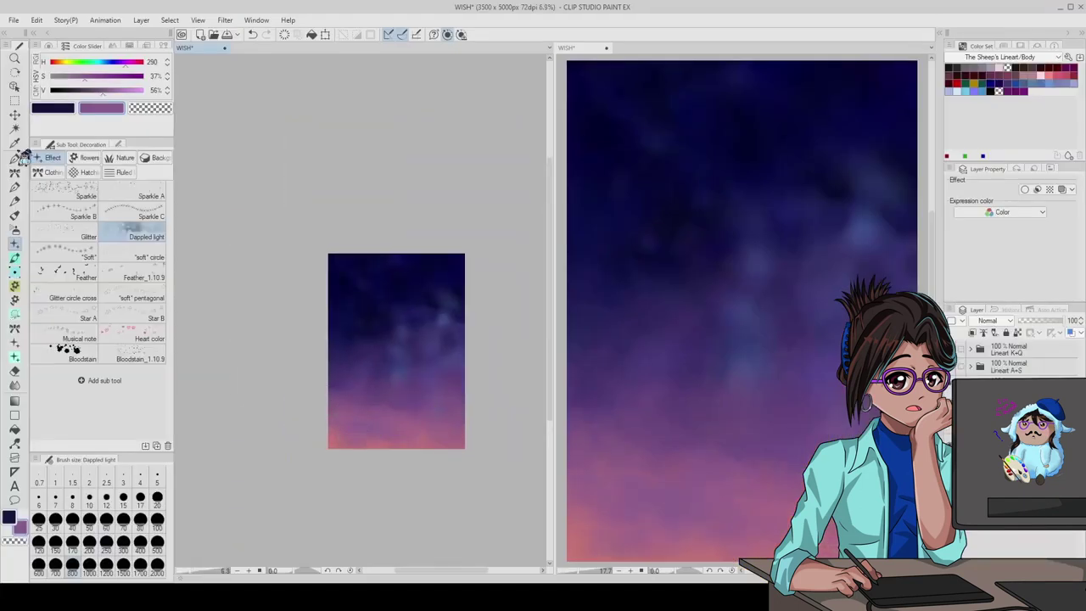
{"action": "left_click", "coordinate": [454, 399], "text": "alt"}
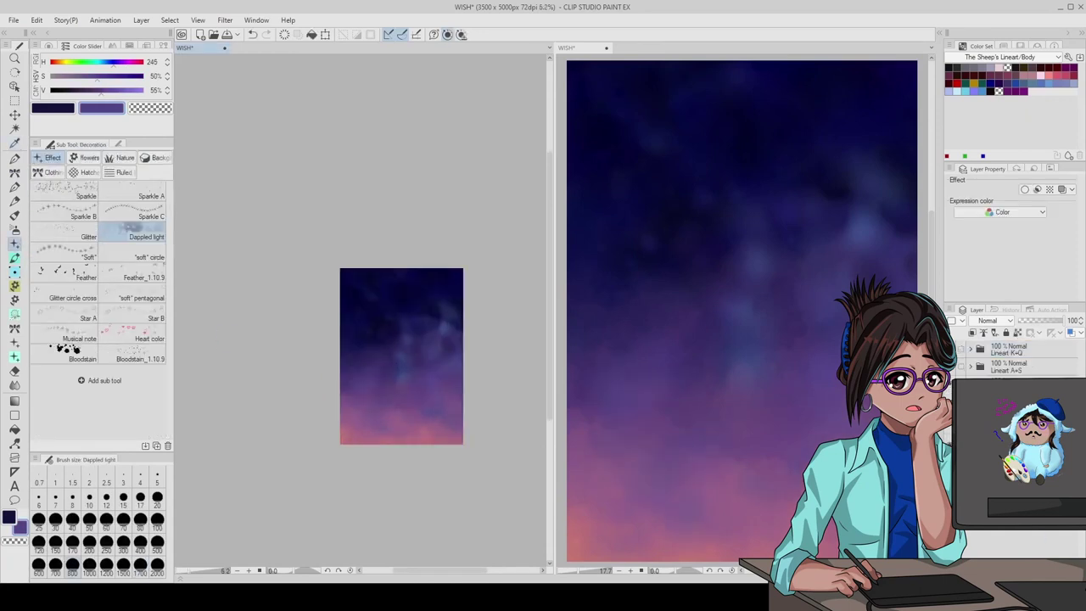
- Scatter tiny white stars over the sky with the Sparkle brush at size 2000 and particle size 21.7
{"action": "left_click", "coordinate": [66, 193]}
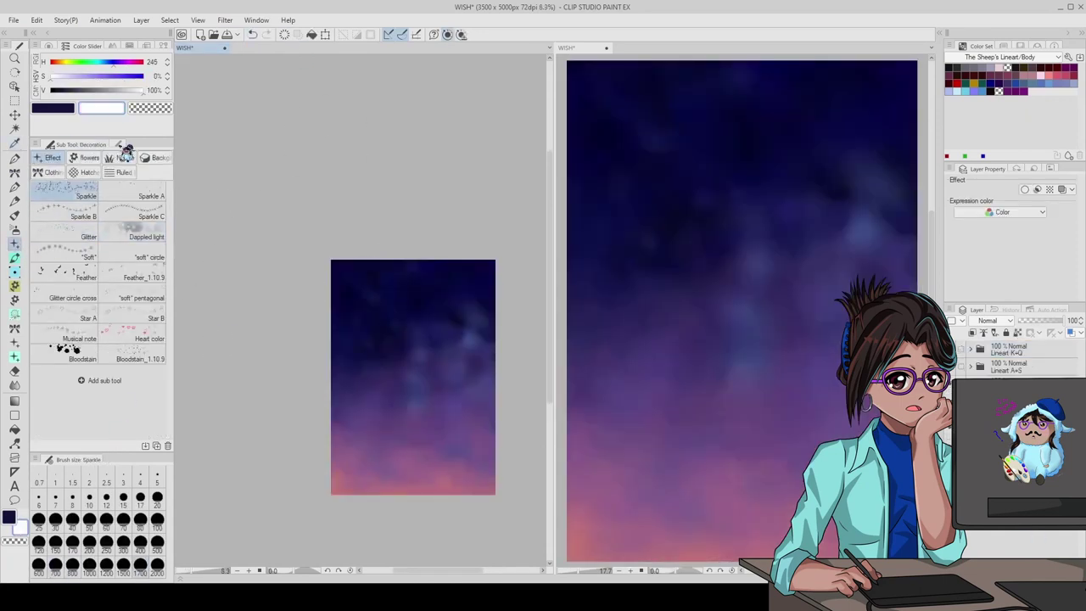
{"action": "left_click", "coordinate": [125, 151]}
{"action": "left_click_drag", "start_coordinate": [352, 328], "coordinate": [526, 280]}
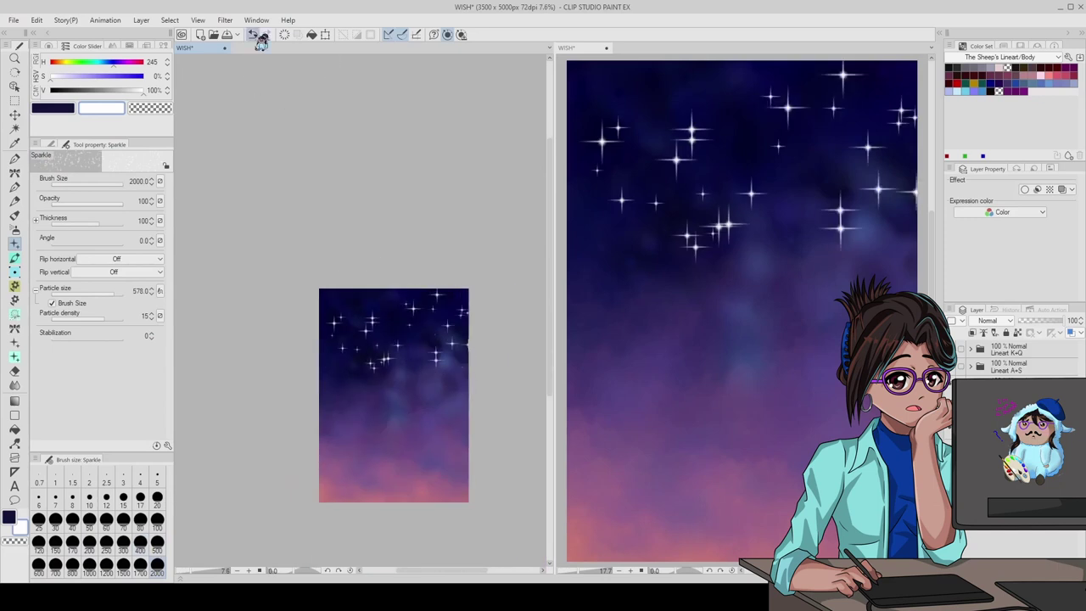
{"action": "left_click", "coordinate": [259, 38]}
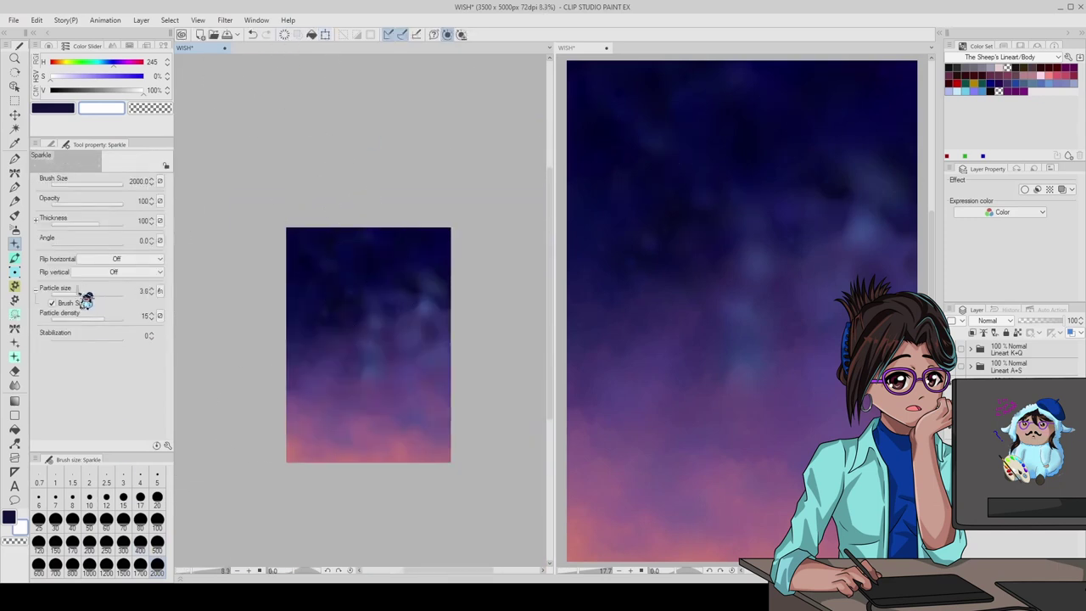
{"action": "scroll", "coordinate": [348, 248], "scroll_direction": "up", "scroll_amount": 1}
{"action": "scroll", "coordinate": [342, 298], "scroll_direction": "up", "scroll_amount": 1}
{"action": "scroll", "coordinate": [298, 64], "scroll_direction": "down", "scroll_amount": 2}
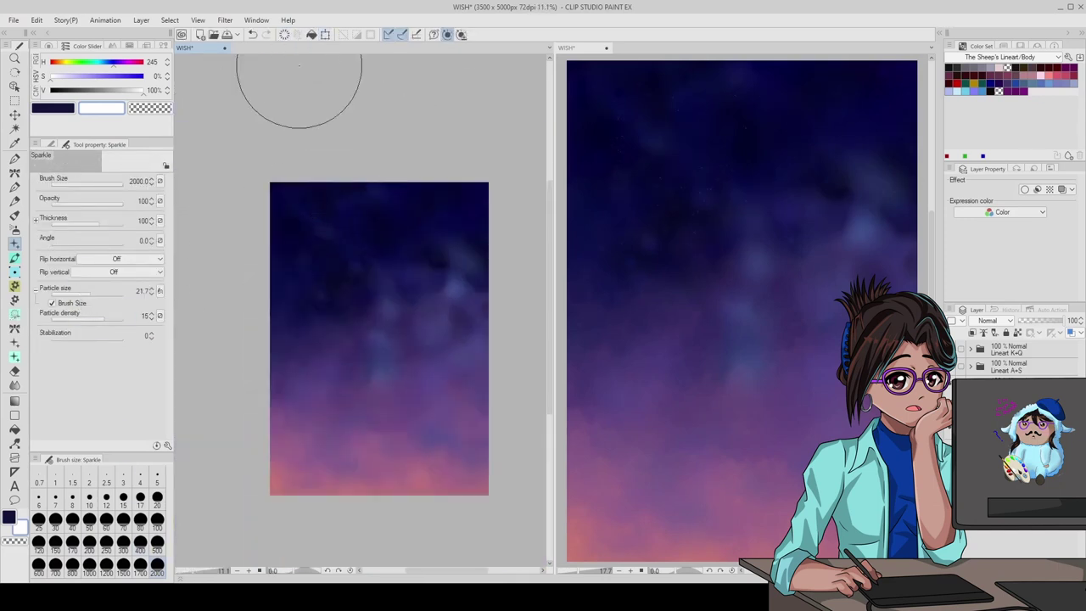
{"action": "mouse_move", "coordinate": [309, 217]}
{"action": "left_mouse_down"}
{"action": "mouse_move", "coordinate": [354, 243]}
{"action": "mouse_move", "coordinate": [433, 444]}
{"action": "left_mouse_up"}
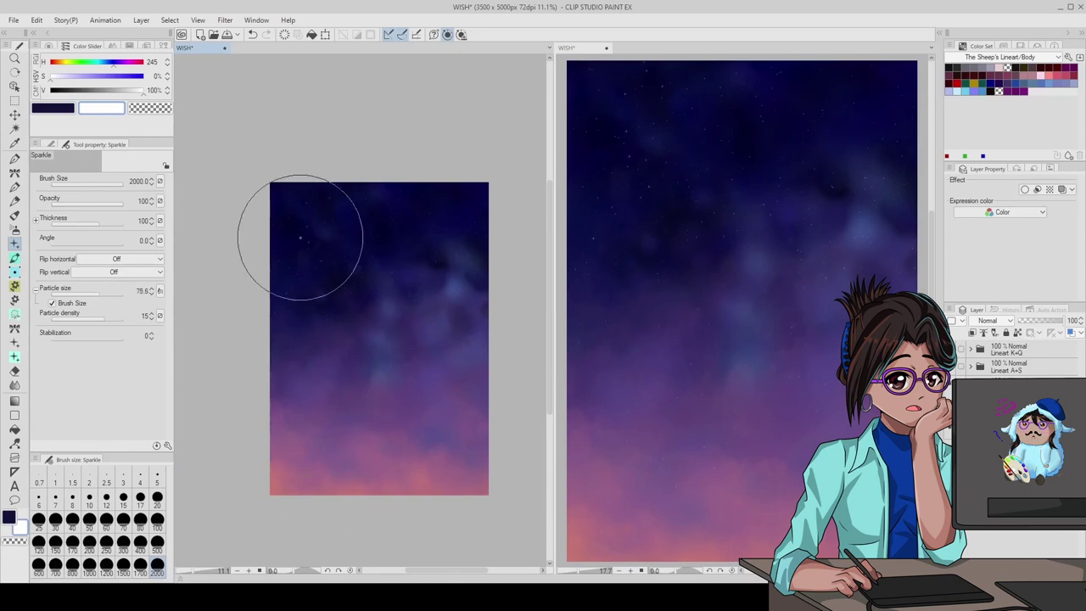
- Scatter larger white Sparkle stars over the upper sky, using particle size 284.7 and then 114.5 at brush size 1500
{"action": "scroll", "coordinate": [447, 214], "scroll_direction": "down", "scroll_amount": 1}
{"action": "left_click", "coordinate": [116, 294]}
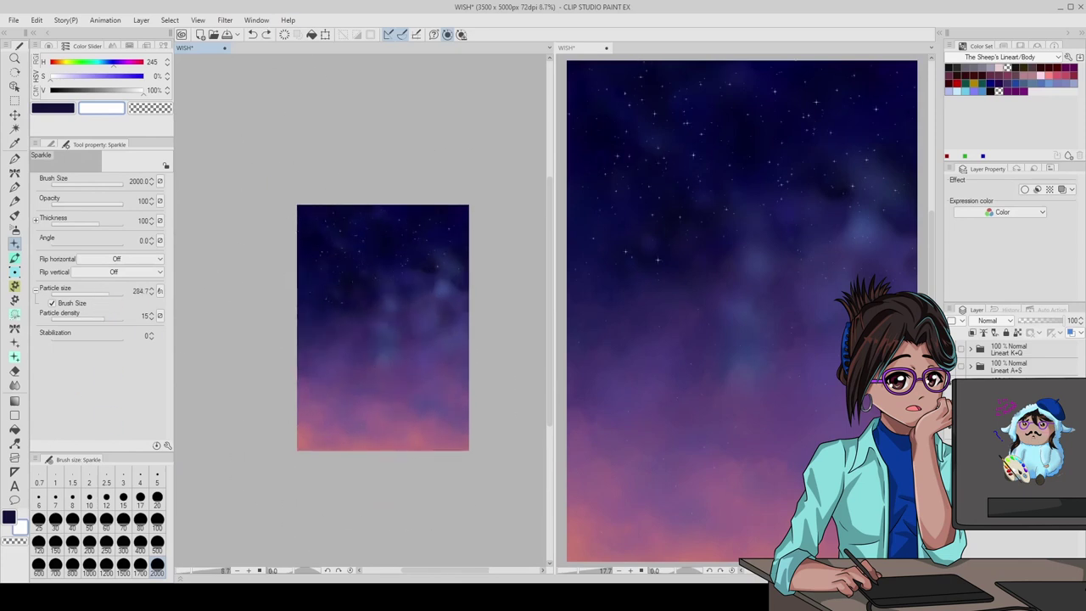
{"action": "left_click", "coordinate": [388, 242]}
{"action": "scroll", "coordinate": [208, 225], "scroll_direction": "up", "scroll_amount": 1}
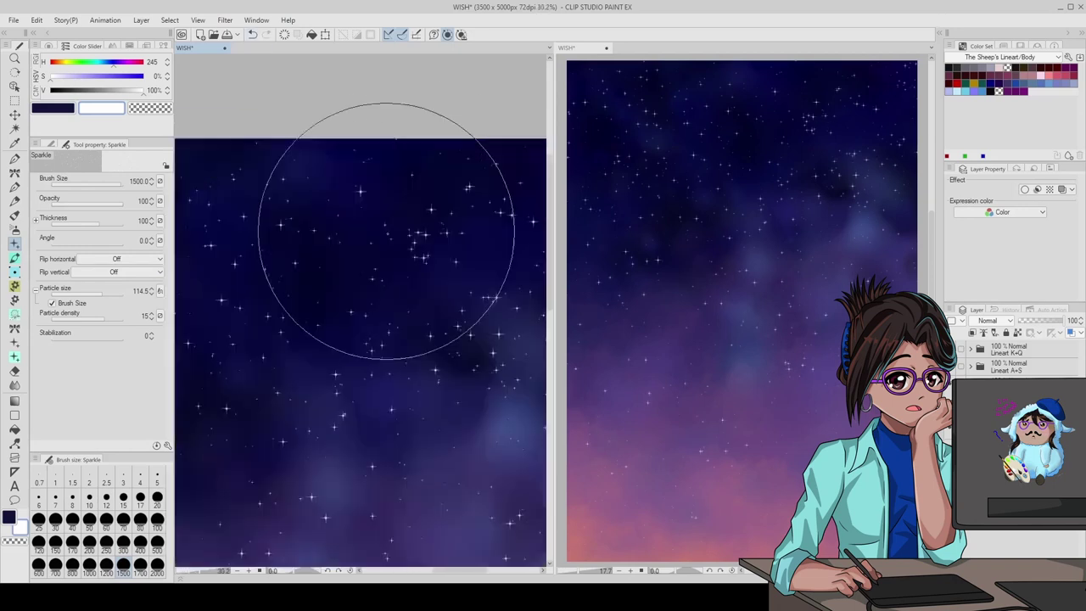
- Add denser white Sparkle stars at brush size 1500 and particle size 164.9, and set their layer to Add (Glow)
{"action": "left_click", "coordinate": [108, 291]}
{"action": "scroll", "coordinate": [386, 288], "scroll_direction": "up", "scroll_amount": 1}
{"action": "scroll", "coordinate": [342, 232], "scroll_direction": "down", "scroll_amount": 2}
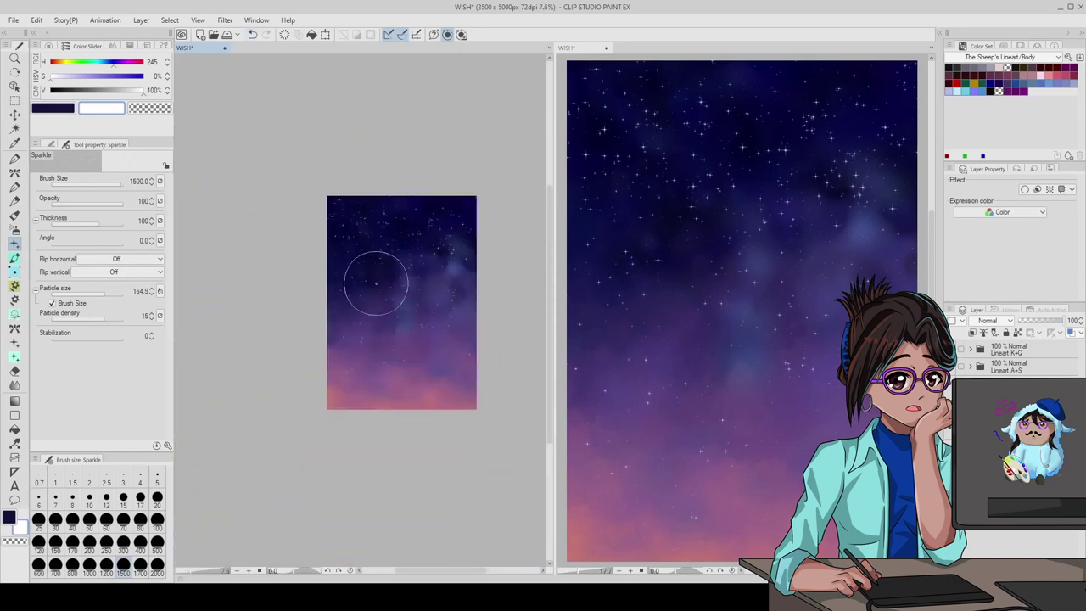
{"action": "scroll", "coordinate": [376, 283], "scroll_direction": "up", "scroll_amount": 4}
{"action": "scroll", "coordinate": [399, 255], "scroll_direction": "down", "scroll_amount": 8}
{"action": "scroll", "coordinate": [345, 238], "scroll_direction": "up", "scroll_amount": 8}
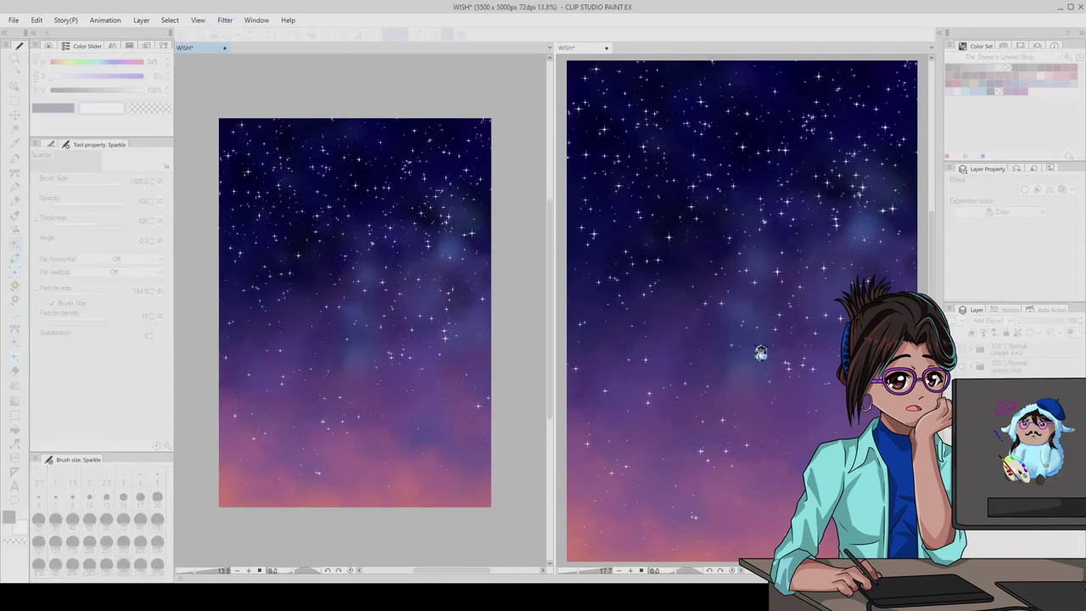
{"action": "scroll", "coordinate": [429, 270], "scroll_direction": "up", "scroll_amount": 4}
{"action": "scroll", "coordinate": [429, 270], "scroll_direction": "down", "scroll_amount": 6}
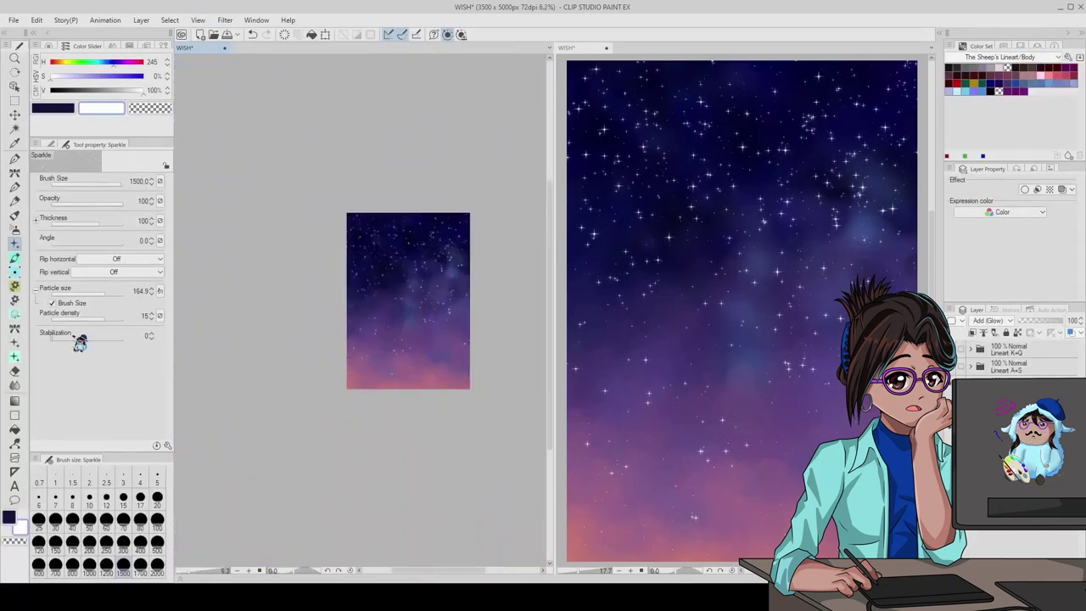
{"action": "left_click", "coordinate": [14, 342]}
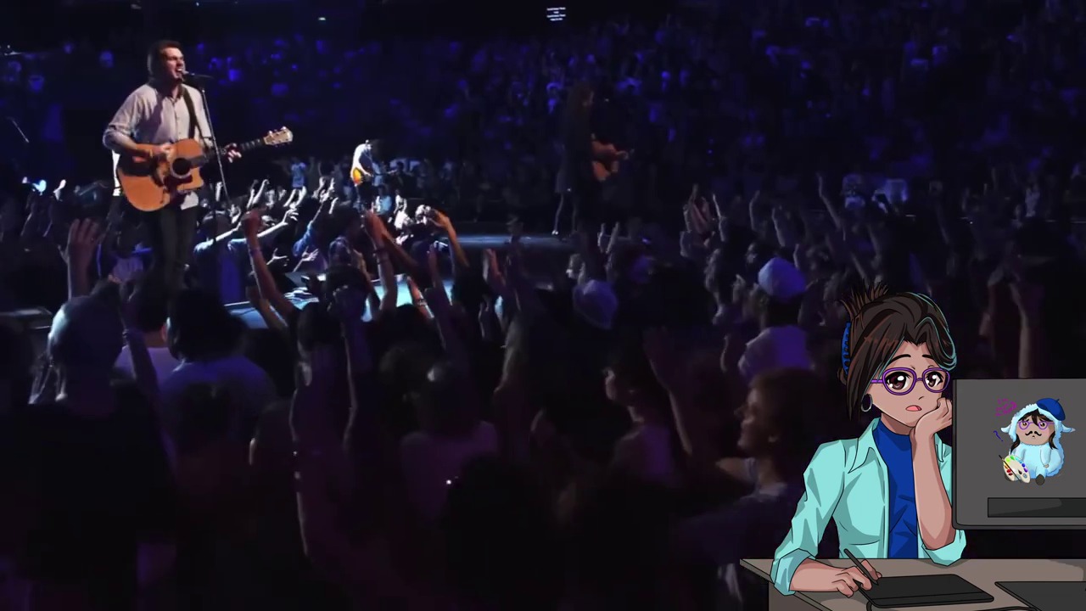
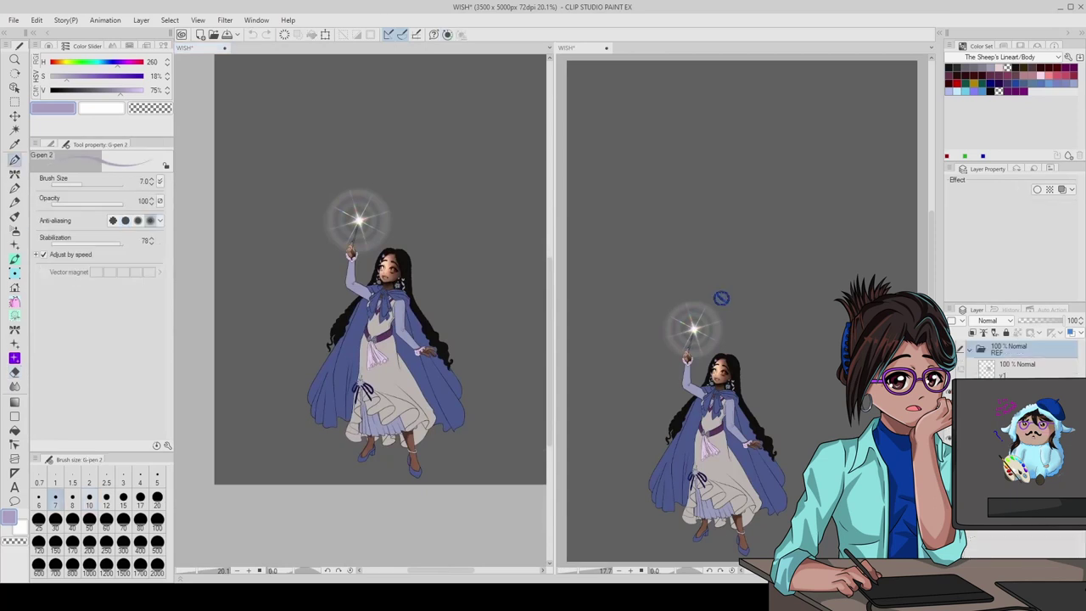
- Paint the girl's eye whites in warm white (H 17, S 4, V 98) with G-pen 2 at size 17
{"action": "key", "text": "ctrl+minus"}
{"action": "key", "text": "ctrl+minus"}
{"action": "key", "text": "i"}
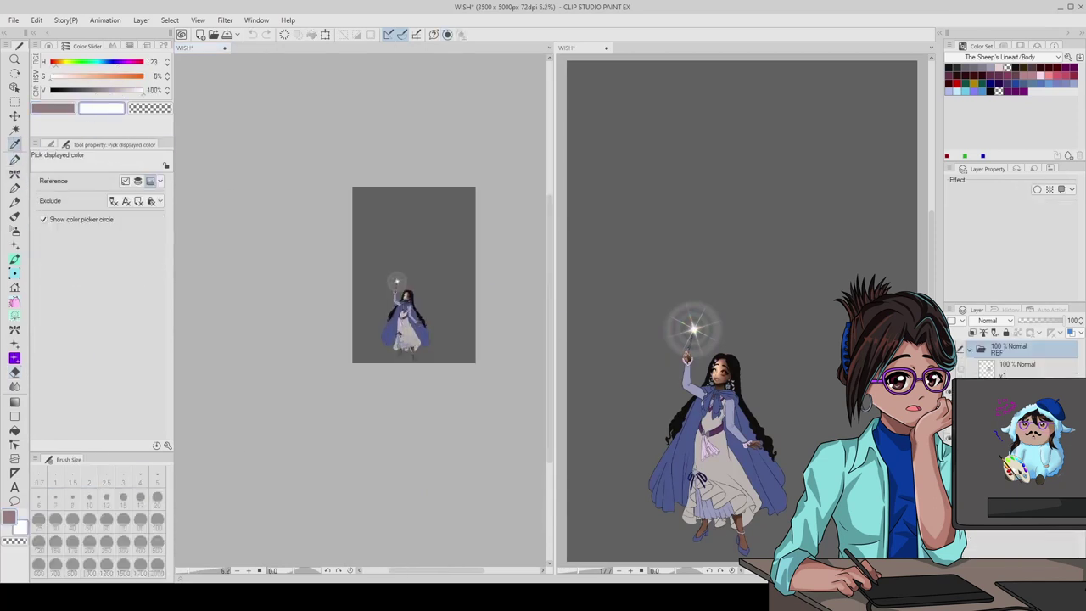
{"action": "key", "text": "p"}
{"action": "scroll", "coordinate": [364, 314], "scroll_direction": "up", "scroll_amount": 6}
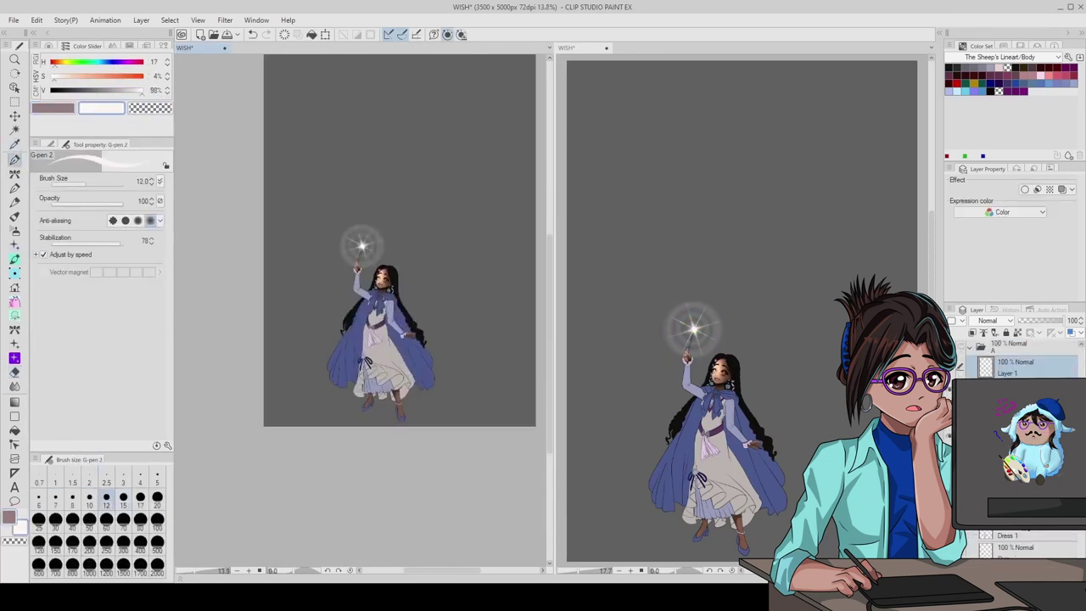
{"action": "scroll", "coordinate": [363, 280], "scroll_direction": "up", "scroll_amount": 5}
{"action": "left_click", "coordinate": [140, 496]}
{"action": "mouse_move", "coordinate": [374, 272]}
{"action": "left_mouse_down"}
{"action": "mouse_move", "coordinate": [498, 279]}
{"action": "mouse_move", "coordinate": [424, 308]}
{"action": "mouse_move", "coordinate": [381, 277]}
{"action": "mouse_move", "coordinate": [509, 297]}
{"action": "left_mouse_up"}
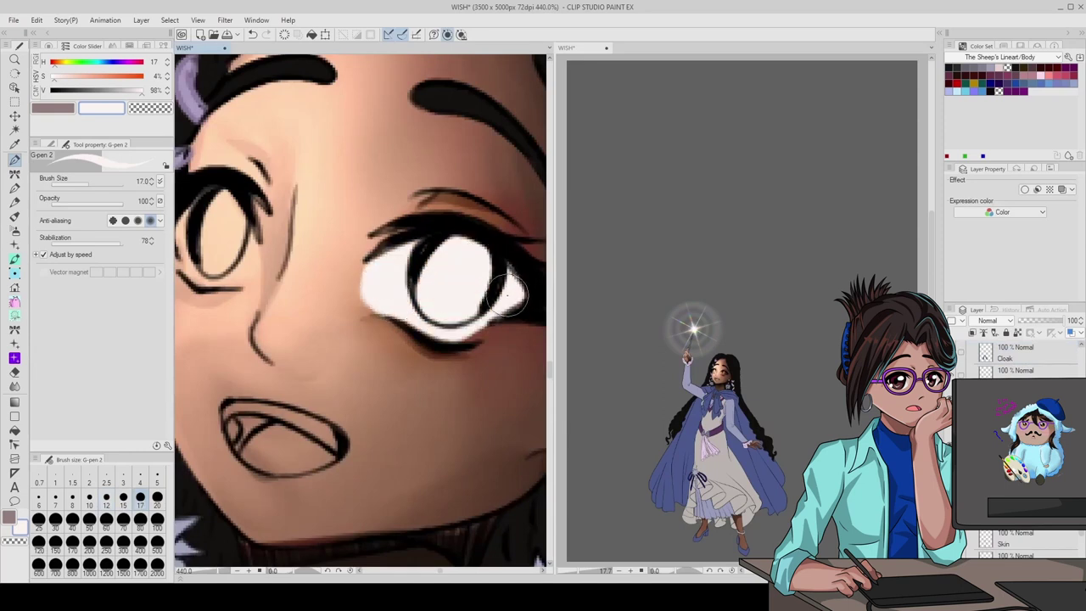
{"action": "scroll", "coordinate": [316, 309], "scroll_direction": "up", "scroll_amount": 5}
{"action": "left_click_drag", "start_coordinate": [316, 310], "coordinate": [339, 254]}
{"action": "scroll", "coordinate": [340, 280], "scroll_direction": "down", "scroll_amount": 10}
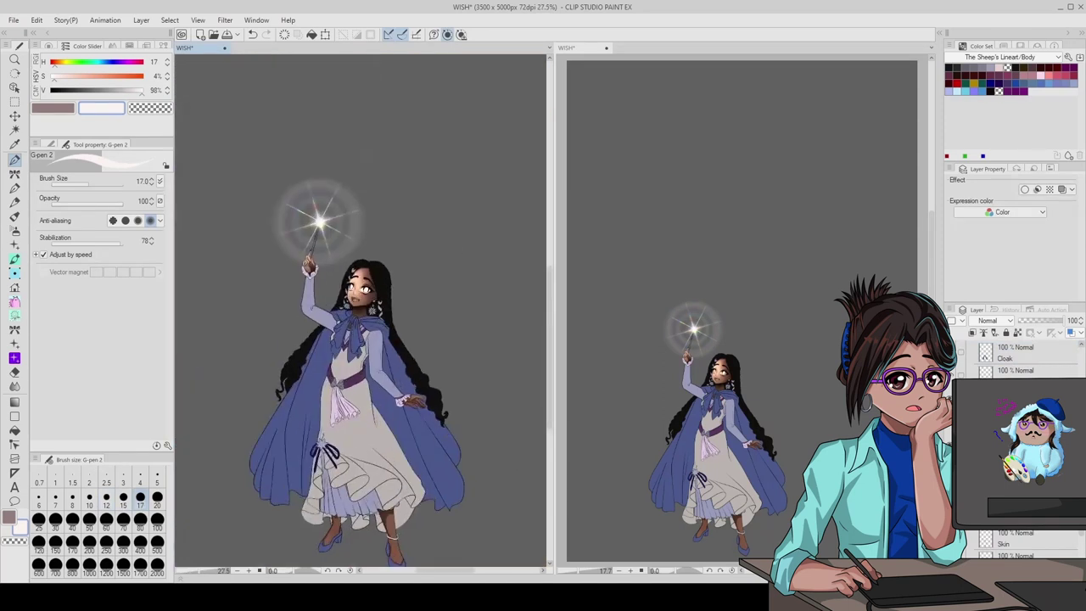
- Paint the girl's irises dark brown (H 32, S 36, V 29) with G-pen 2 at size 17
{"action": "scroll", "coordinate": [382, 289], "scroll_direction": "up", "scroll_amount": 3}
{"action": "scroll", "coordinate": [517, 322], "scroll_direction": "down", "scroll_amount": 2}
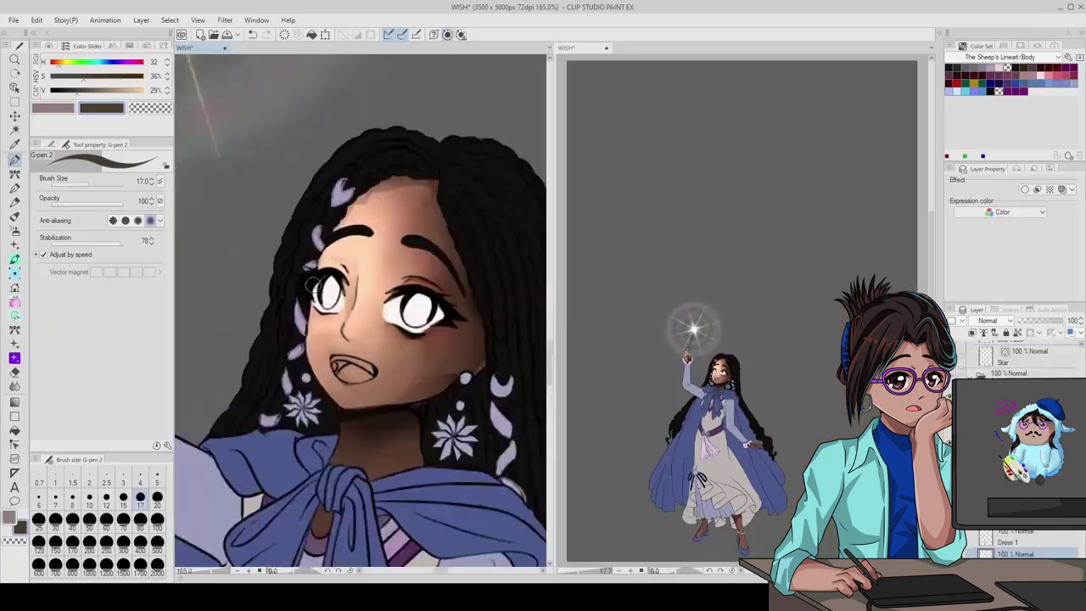
{"action": "scroll", "coordinate": [496, 340], "scroll_direction": "up", "scroll_amount": 3}
{"action": "scroll", "coordinate": [497, 339], "scroll_direction": "down", "scroll_amount": 2}
{"action": "scroll", "coordinate": [496, 339], "scroll_direction": "down", "scroll_amount": 5}
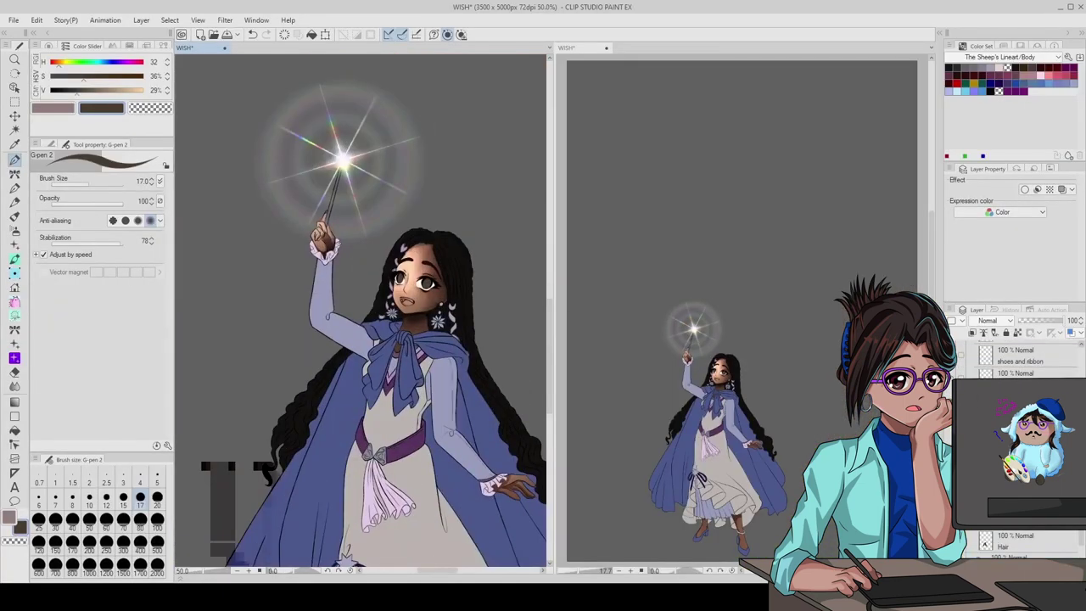
- Paint the inside of the girl's mouth coral pink (H 3, S 48, V 100) and fill the upper teeth off-white
{"action": "scroll", "coordinate": [403, 321], "scroll_direction": "up", "scroll_amount": 5}
{"action": "mouse_move", "coordinate": [365, 310]}
{"action": "left_mouse_down"}
{"action": "mouse_move", "coordinate": [402, 323]}
{"action": "mouse_move", "coordinate": [373, 296]}
{"action": "mouse_move", "coordinate": [433, 317]}
{"action": "left_mouse_up"}
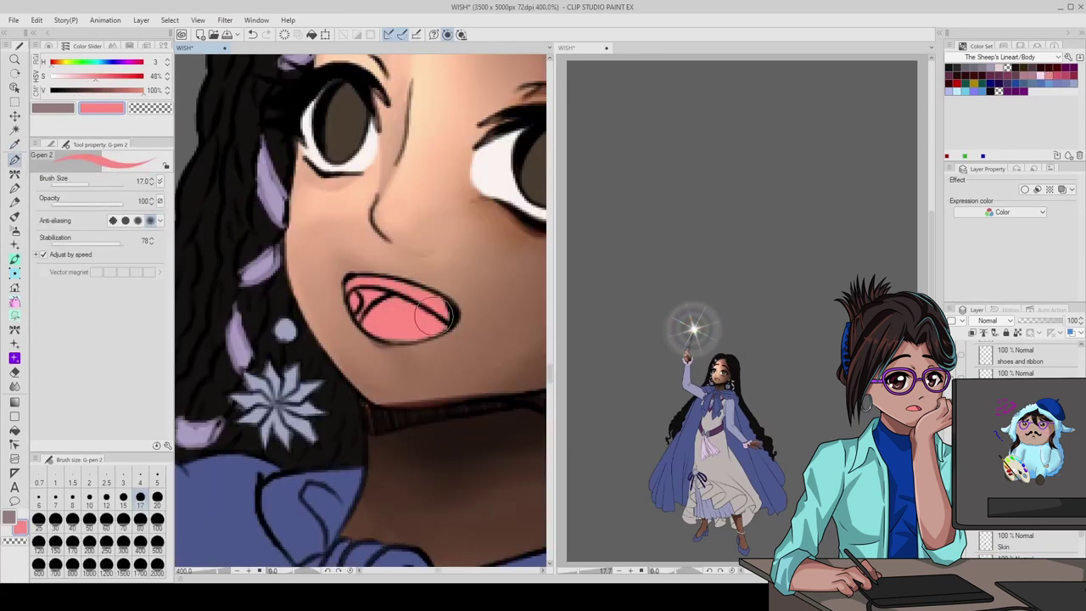
{"action": "key", "text": "g"}
{"action": "left_click", "coordinate": [409, 289]}
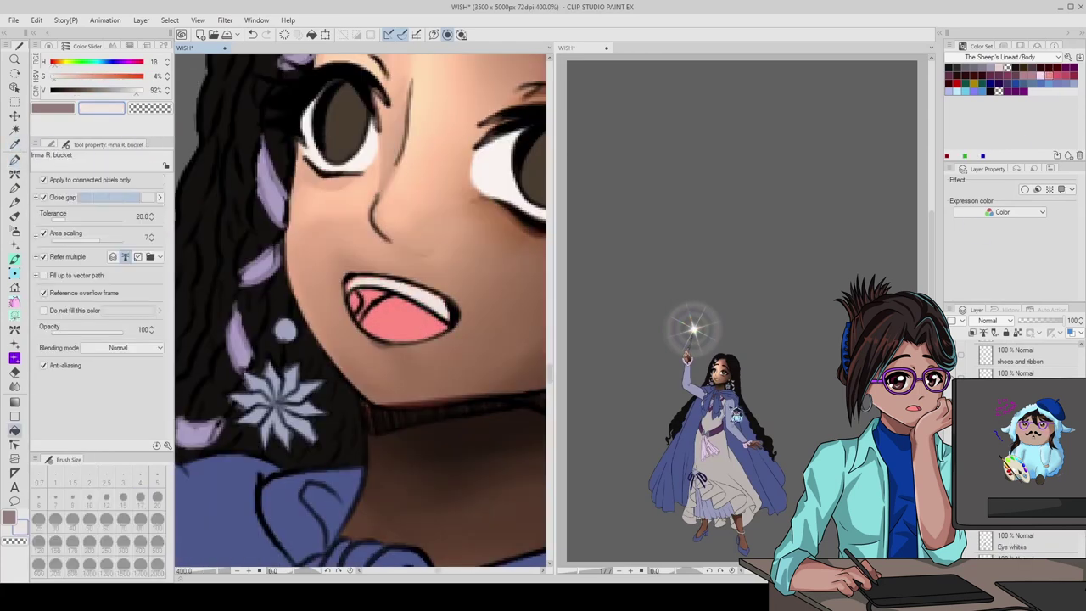
- Paint the gap behind the tongue near-black (H 332, S 19, V 13) with G-pen 2 at size 4 and tint the side tooth grey-blue
{"action": "left_click", "coordinate": [355, 295], "text": "alt"}
{"action": "key", "text": "p"}
{"action": "scroll", "coordinate": [356, 301], "scroll_direction": "up", "scroll_amount": 2}
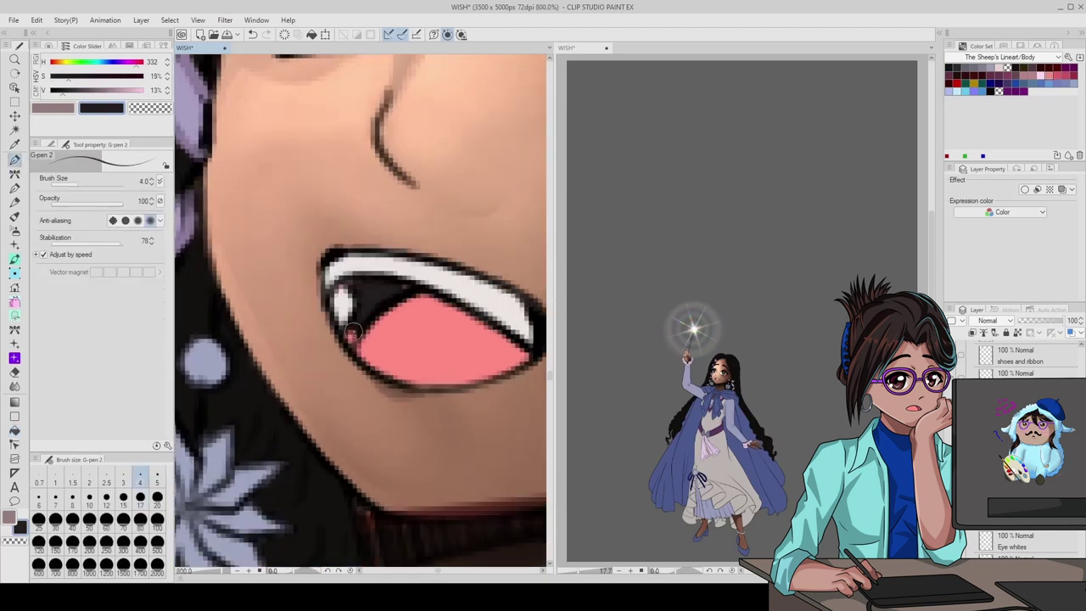
{"action": "left_click", "coordinate": [339, 293], "text": "alt"}
{"action": "scroll", "coordinate": [386, 365], "scroll_direction": "down", "scroll_amount": 3}
{"action": "key", "text": "b"}
- Shade the girl's tongue dusty pink (H 3, S 35, V 72) with G-pen 2 at size 5
{"action": "scroll", "coordinate": [386, 364], "scroll_direction": "up", "scroll_amount": 3}
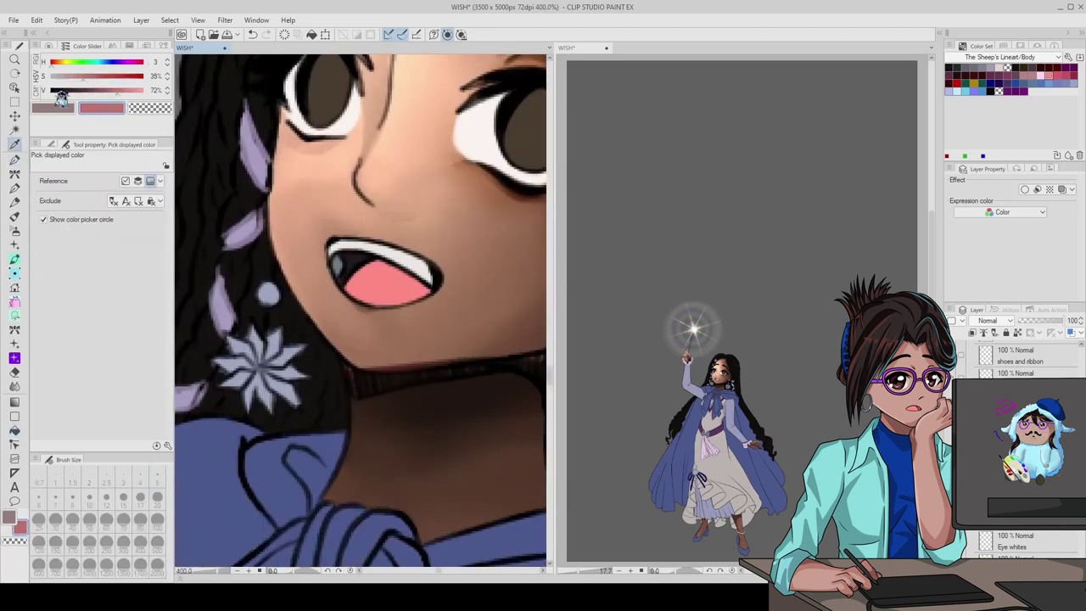
{"action": "scroll", "coordinate": [386, 365], "scroll_direction": "up", "scroll_amount": 1}
{"action": "key", "text": "p"}
{"action": "left_click_drag", "start_coordinate": [323, 258], "coordinate": [462, 297]}
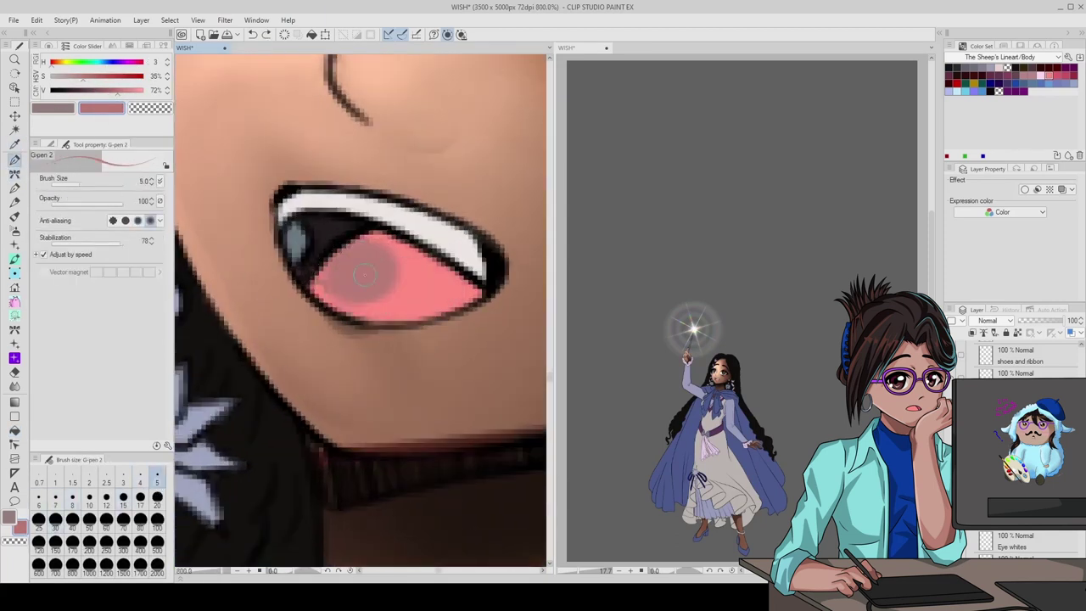
{"action": "left_click_drag", "start_coordinate": [382, 276], "coordinate": [467, 292]}
{"action": "left_click", "coordinate": [157, 492]}
{"action": "scroll", "coordinate": [357, 339], "scroll_direction": "down", "scroll_amount": 10}
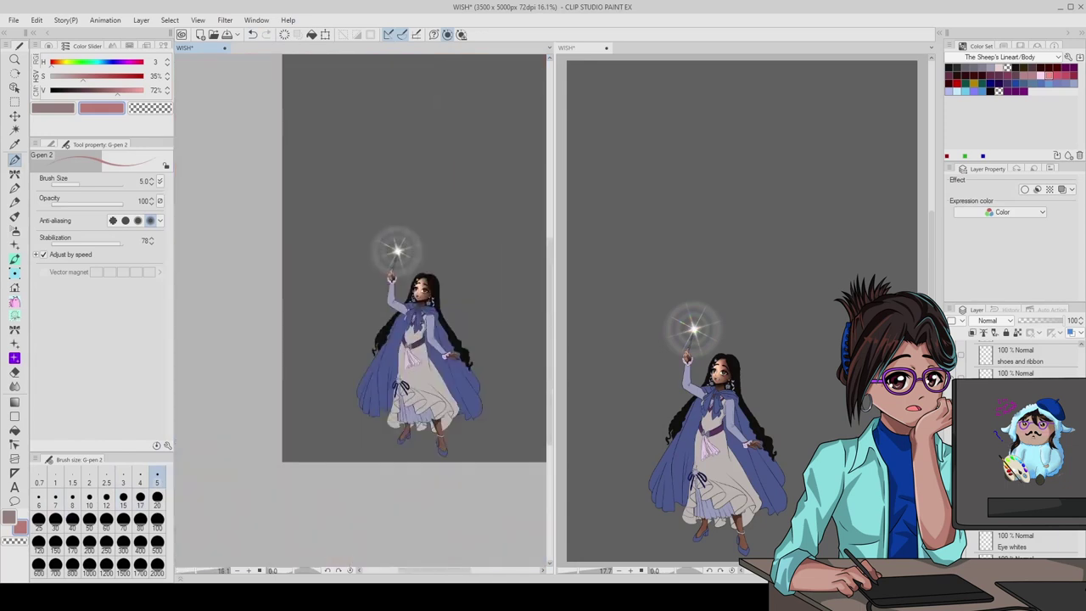
- Paint shadows on the girl's eye whites in greyed pink (H 3, S 19, V 72) with G-pen 2 at size 15
{"action": "scroll", "coordinate": [322, 339], "scroll_direction": "down", "scroll_amount": 2}
{"action": "scroll", "coordinate": [322, 339], "scroll_direction": "up", "scroll_amount": 2}
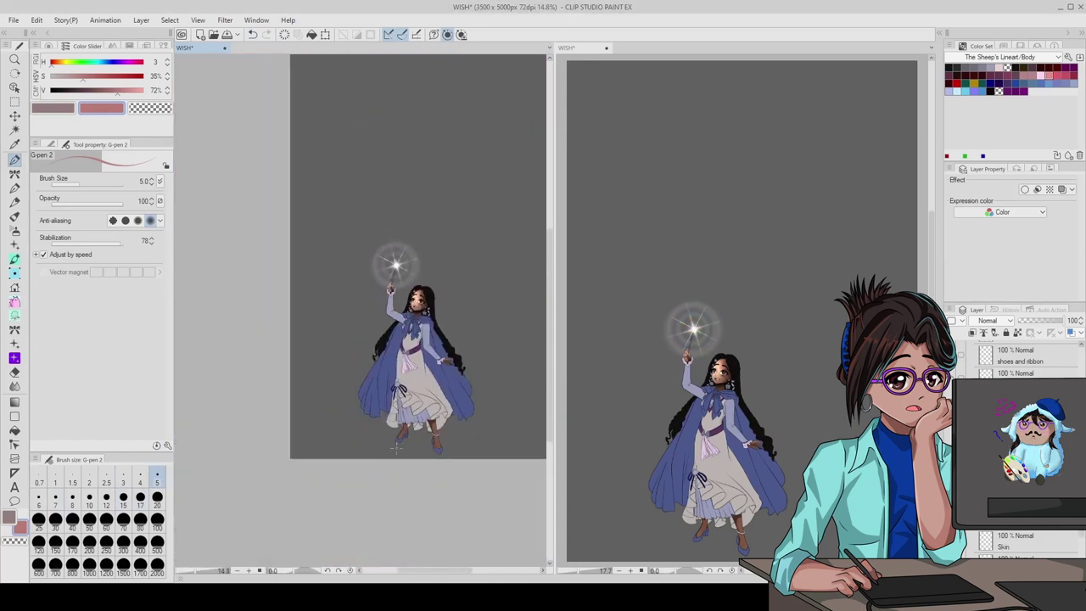
{"action": "scroll", "coordinate": [322, 339], "scroll_direction": "down", "scroll_amount": 1}
{"action": "scroll", "coordinate": [315, 337], "scroll_direction": "up", "scroll_amount": 5}
{"action": "key", "text": "e"}
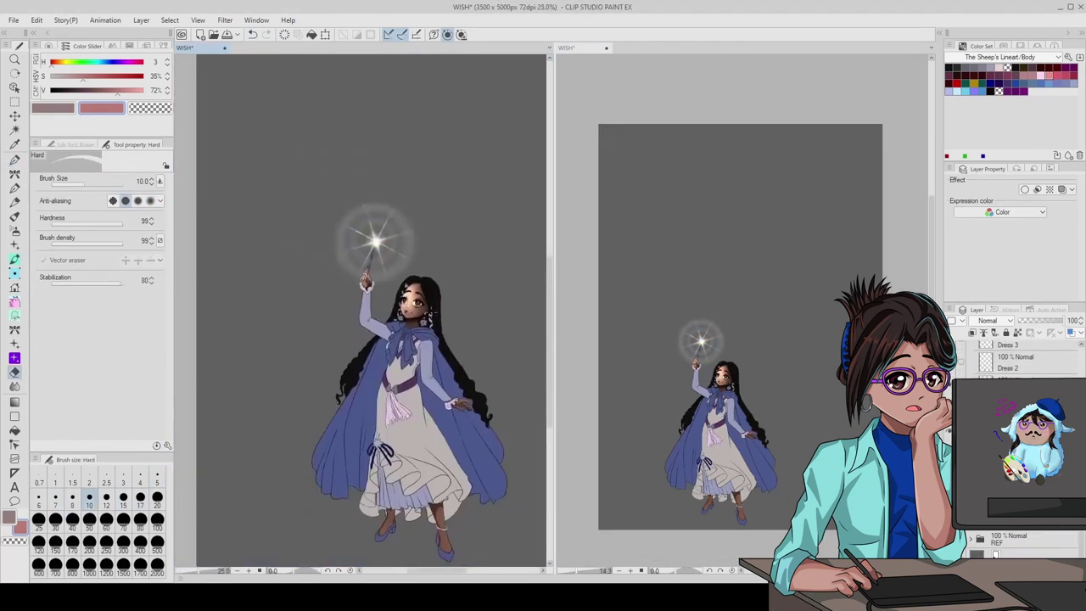
{"action": "scroll", "coordinate": [359, 283], "scroll_direction": "up", "scroll_amount": 10}
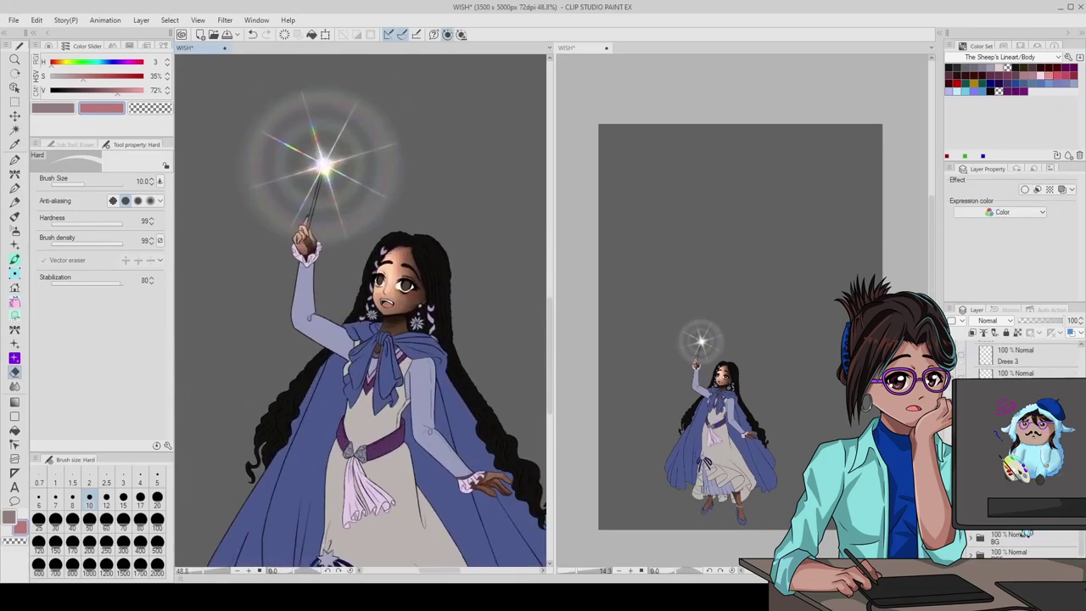
{"action": "scroll", "coordinate": [358, 282], "scroll_direction": "up", "scroll_amount": 2}
{"action": "key", "text": "p"}
{"action": "scroll", "coordinate": [479, 360], "scroll_direction": "up", "scroll_amount": 1}
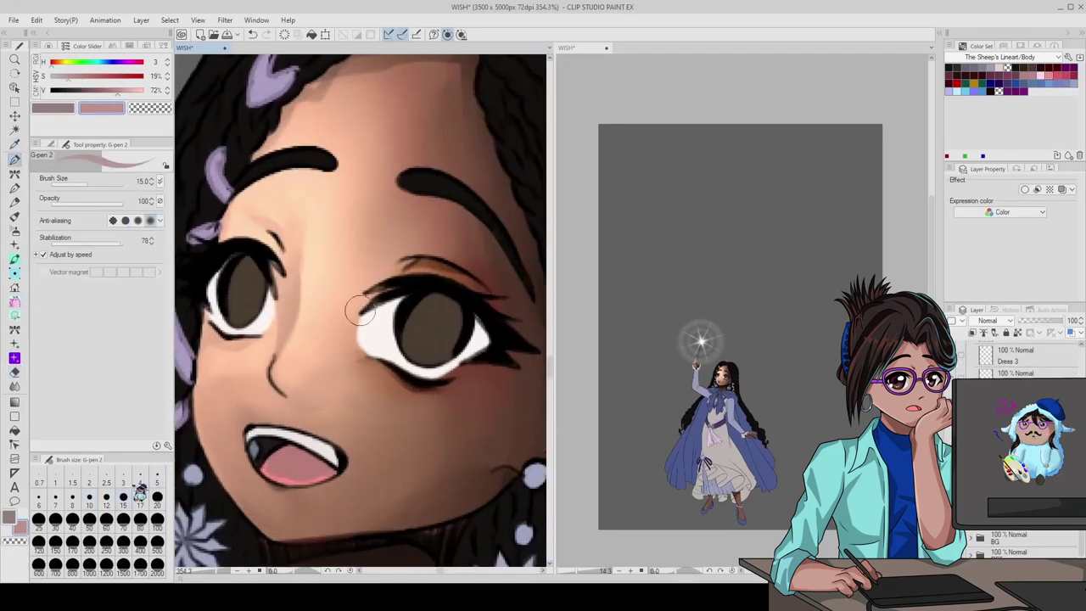
{"action": "key", "text": "ctrl+z"}
{"action": "key", "text": "ctrl+z"}
{"action": "key", "text": "ctrl+z"}
{"action": "key", "text": "ctrl+z"}
{"action": "key", "text": "ctrl+z"}
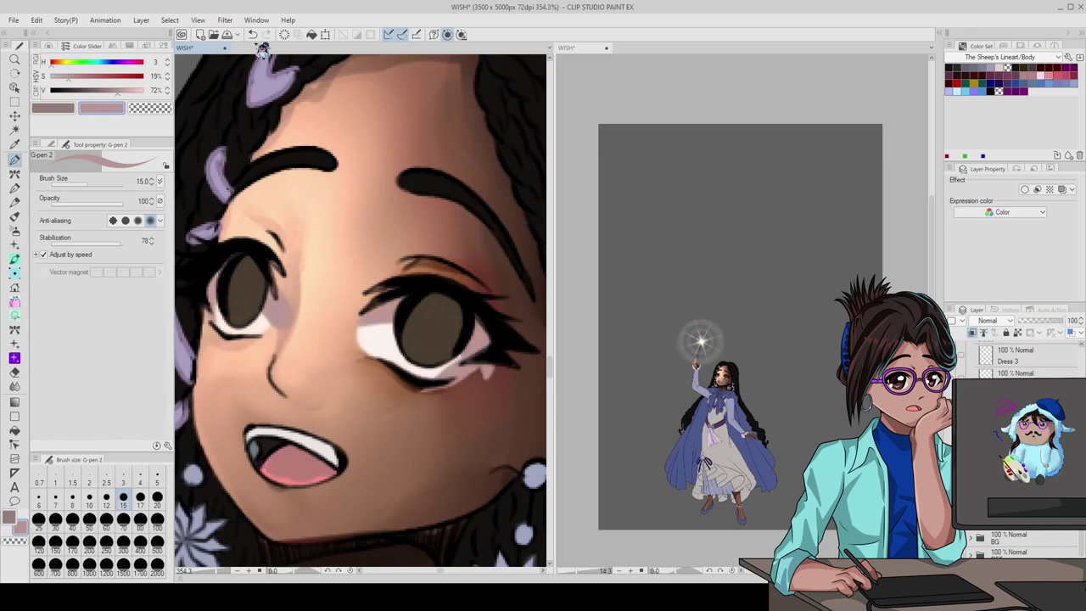
- Confine the shadows to the eye whites and lighten them to S 19, V 79
{"action": "key", "text": "ctrl+z"}
{"action": "key", "text": "ctrl+z"}
{"action": "key", "text": "ctrl+z"}
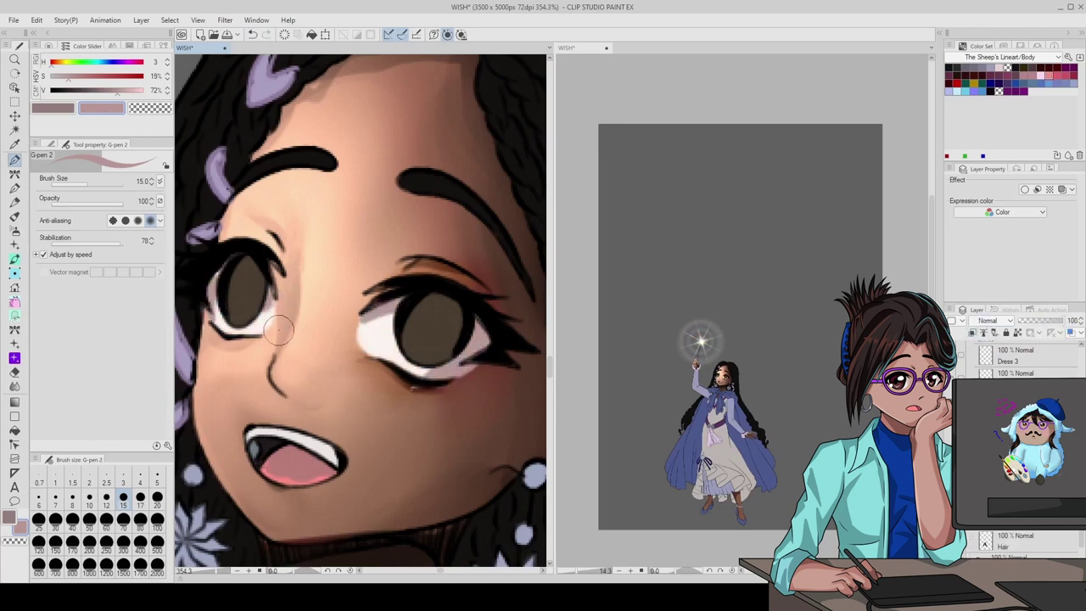
{"action": "left_click", "coordinate": [380, 319], "text": "alt"}
{"action": "key", "text": "ctrl+z"}
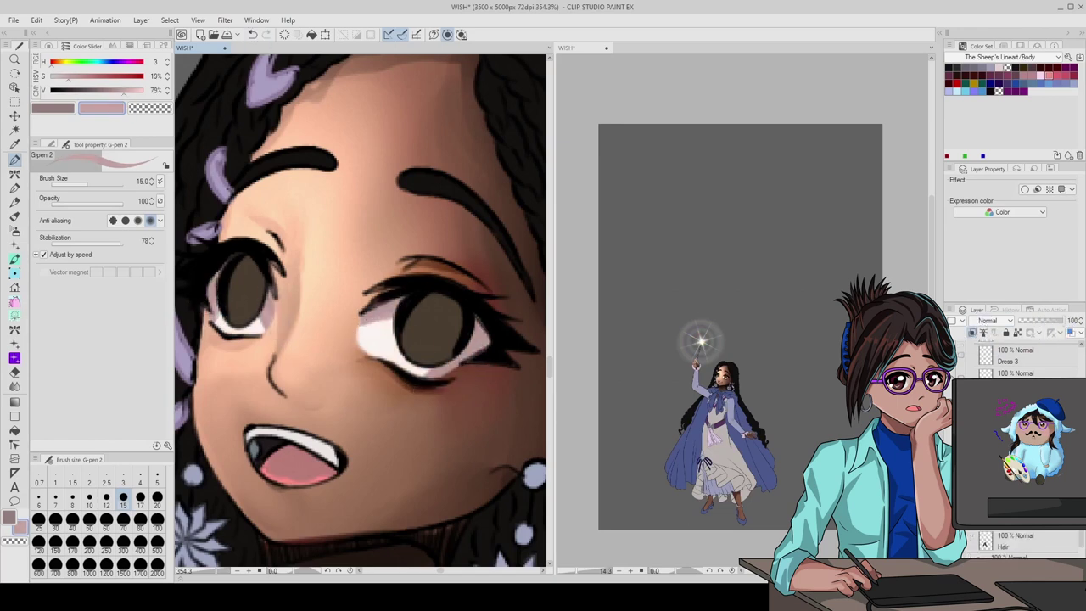
{"action": "scroll", "coordinate": [231, 281], "scroll_direction": "down", "scroll_amount": 10}
{"action": "scroll", "coordinate": [426, 350], "scroll_direction": "up", "scroll_amount": 10}
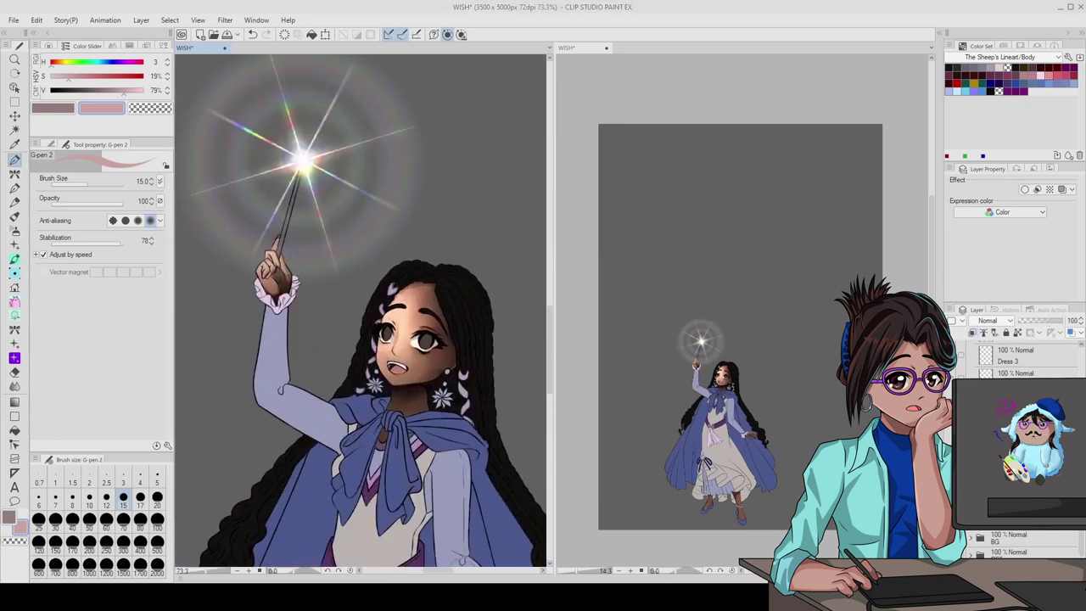
- Paint dark shading (H 2, S 36, V 10) in both irises and add black pupil details with G-pen 2 at size 5
{"action": "left_click", "coordinate": [254, 136], "text": "alt"}
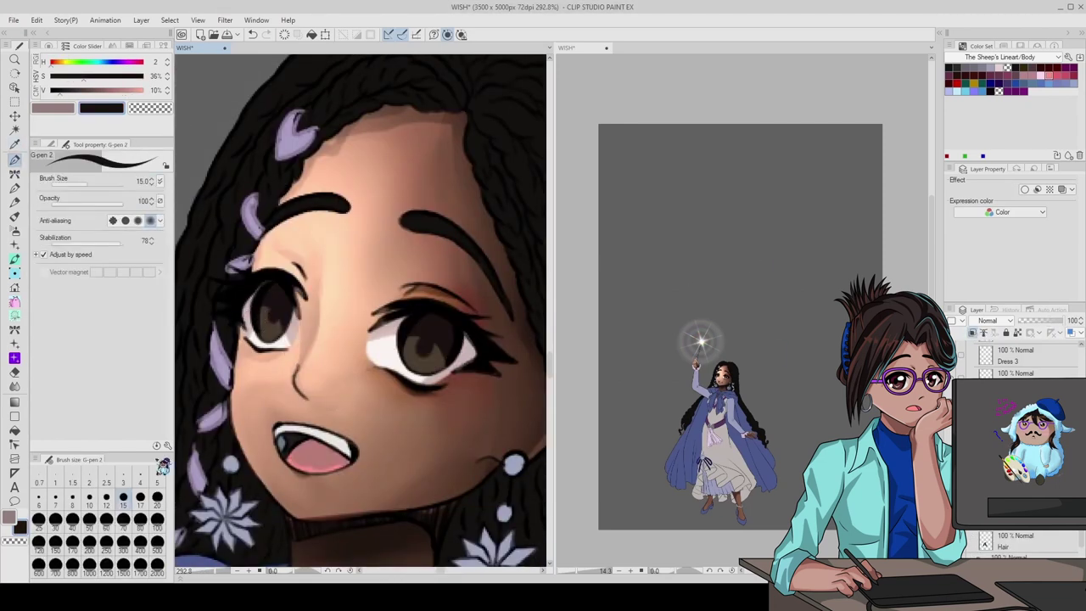
{"action": "left_click", "coordinate": [263, 305], "text": "alt"}
{"action": "left_click", "coordinate": [421, 367], "text": "alt"}
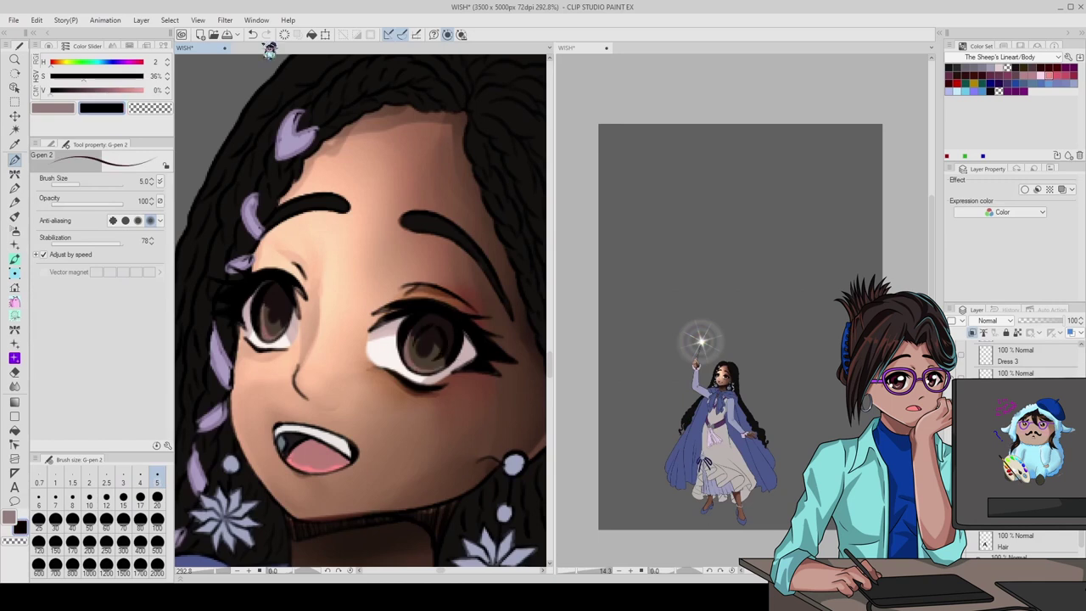
{"action": "scroll", "coordinate": [434, 316], "scroll_direction": "down", "scroll_amount": 3}
{"action": "scroll", "coordinate": [434, 316], "scroll_direction": "up", "scroll_amount": 3}
- Add periwinkle reflections (H 247, S 37, V 85) to the lower irises with G-pen 2 at size 20
{"action": "left_click_drag", "start_coordinate": [51, 62], "coordinate": [84, 68]}
{"action": "left_click", "coordinate": [152, 503]}
{"action": "left_click", "coordinate": [155, 499]}
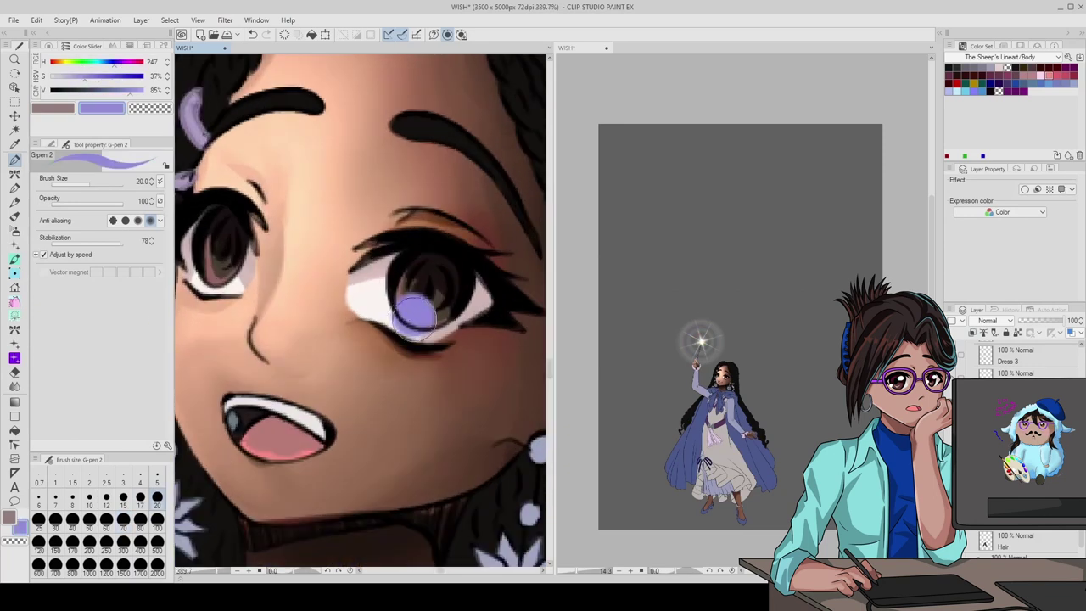
{"action": "key", "text": "ctrl+0"}
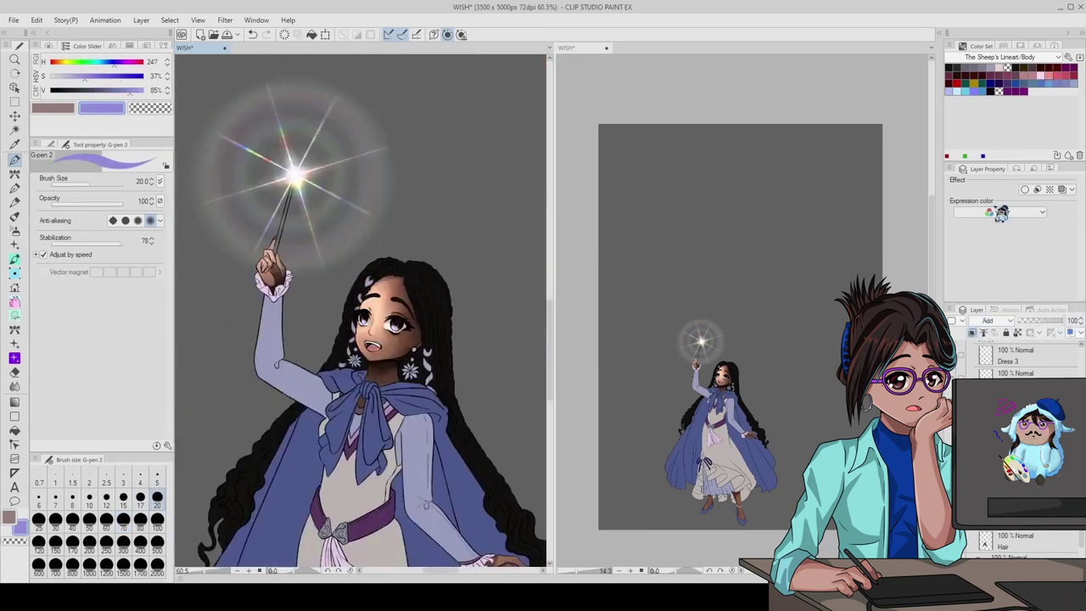
{"action": "scroll", "coordinate": [386, 331], "scroll_direction": "up", "scroll_amount": 3}
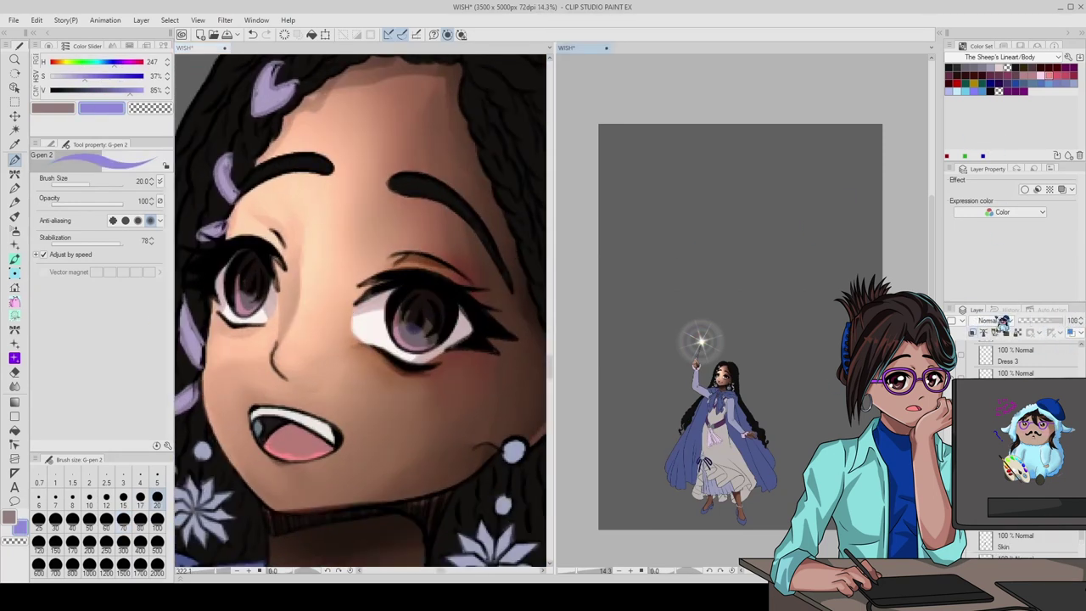
- Shade the eyes on a Multiply layer in dark navy (H 247, S 96, V 13) with the Soft airbrush at size 17
{"action": "left_click", "coordinate": [199, 68], "text": "alt"}
{"action": "key", "text": "b"}
{"action": "left_click", "coordinate": [454, 313], "text": "alt"}
{"action": "scroll", "coordinate": [246, 246], "scroll_direction": "up", "scroll_amount": 1}
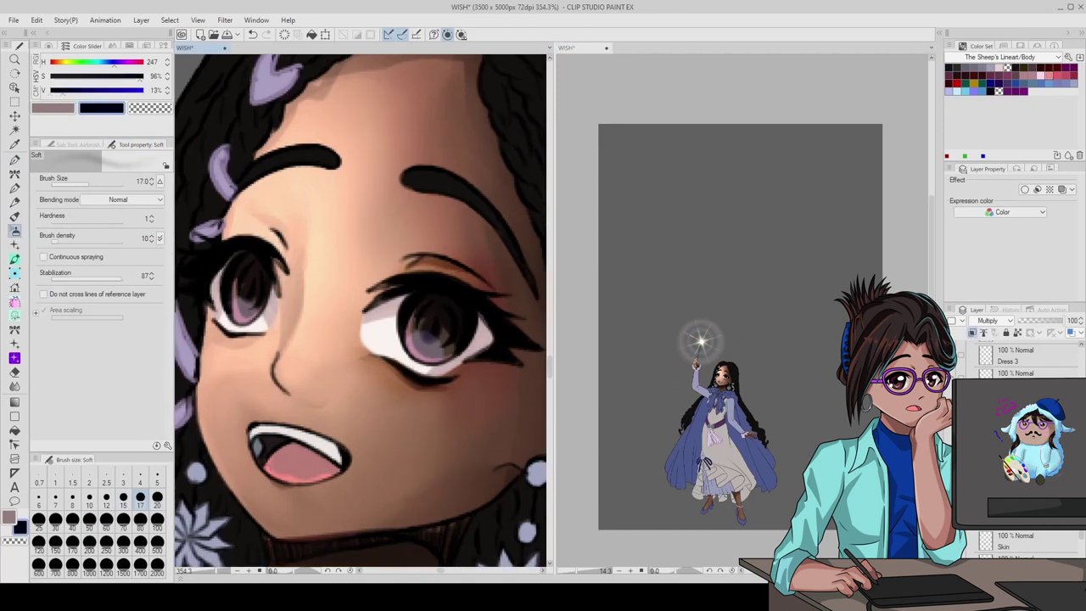
{"action": "scroll", "coordinate": [472, 340], "scroll_direction": "down", "scroll_amount": 6}
{"action": "left_click", "coordinate": [472, 340], "text": "alt"}
{"action": "scroll", "coordinate": [472, 340], "scroll_direction": "down", "scroll_amount": 1}
- Spray pale lavender speckles (H 247, S 18, V 100) over the dress with the Spray airbrush at size 500
{"action": "left_click", "coordinate": [76, 144]}
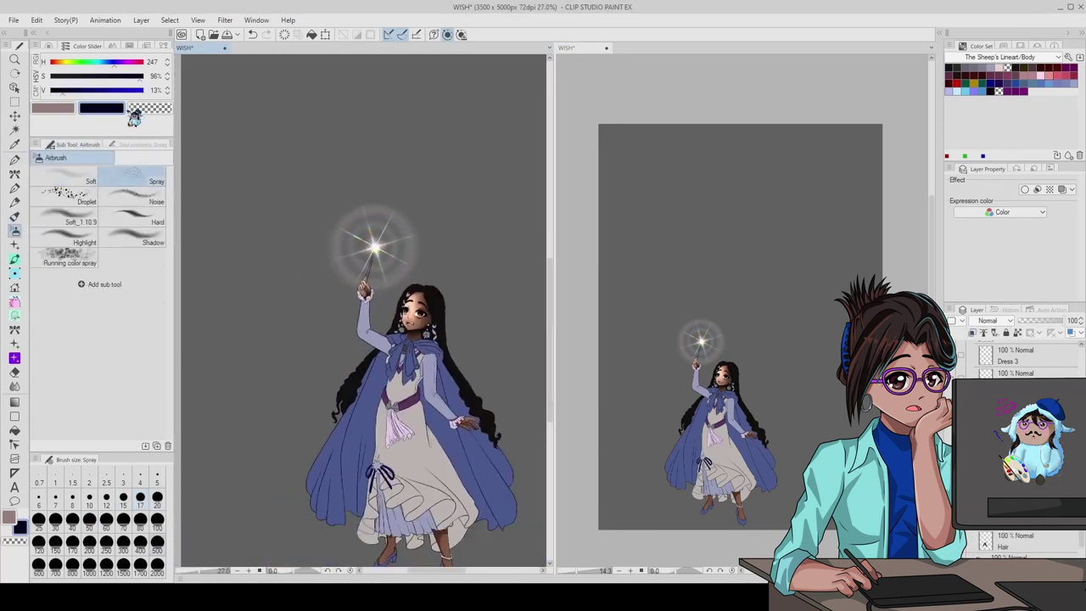
{"action": "left_click", "coordinate": [128, 179]}
{"action": "left_click", "coordinate": [365, 326], "text": "alt"}
{"action": "scroll", "coordinate": [408, 509], "scroll_direction": "up", "scroll_amount": 2}
{"action": "left_click", "coordinate": [140, 144]}
{"action": "scroll", "coordinate": [383, 339], "scroll_direction": "down", "scroll_amount": 3}
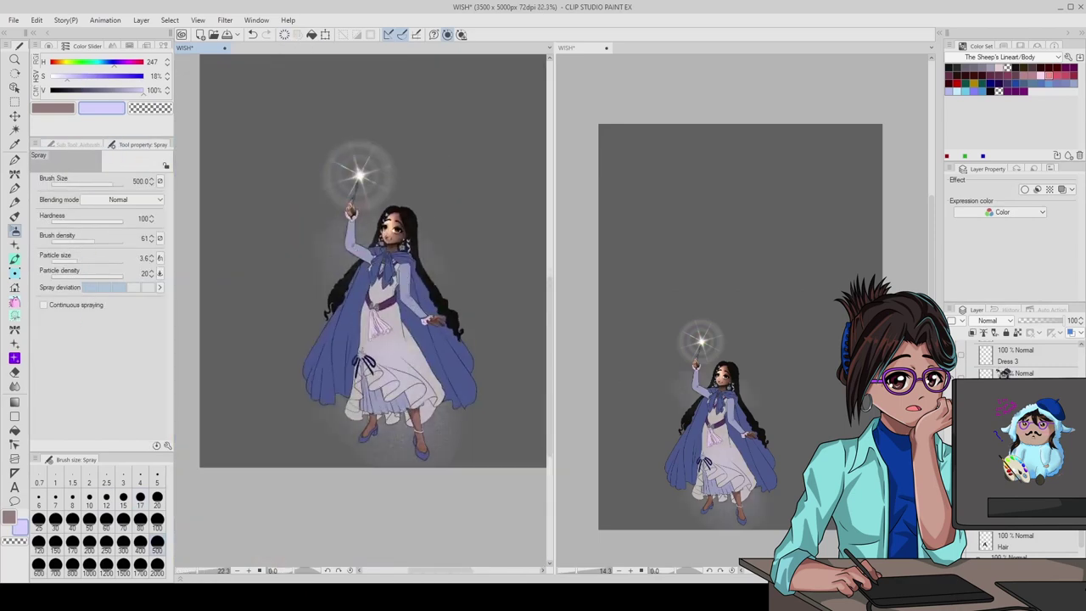
- Confine the glitter to the dress and add dark speckles (H 247, S 18, V 25) with the Spray airbrush
{"action": "left_click", "coordinate": [383, 343], "text": "alt"}
{"action": "left_click_drag", "start_coordinate": [383, 343], "coordinate": [323, 442]}
{"action": "scroll", "coordinate": [360, 326], "scroll_direction": "up", "scroll_amount": 5}
{"action": "scroll", "coordinate": [363, 322], "scroll_direction": "down", "scroll_amount": 4}
- Try a vertical Rainbow gradient over the whole dress on an Overlay layer at 12% opacity
{"action": "left_click", "coordinate": [14, 387]}
{"action": "left_click", "coordinate": [136, 242]}
{"action": "left_click_drag", "start_coordinate": [374, 195], "coordinate": [382, 526]}
{"action": "scroll", "coordinate": [989, 320], "scroll_direction": "down", "scroll_amount": 2}
{"action": "scroll", "coordinate": [988, 321], "scroll_direction": "down", "scroll_amount": 2}
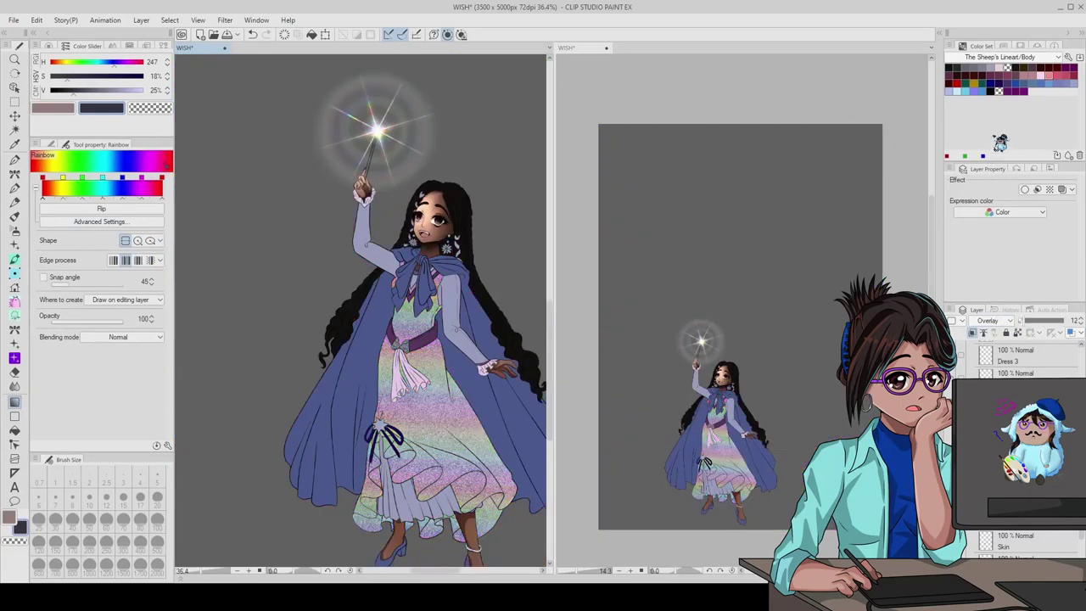
- Try the dress's rainbow gradient in Add (Glow) mode at 12% opacity with wider colour bands
{"action": "scroll", "coordinate": [360, 310], "scroll_direction": "down", "scroll_amount": 3}
{"action": "scroll", "coordinate": [361, 310], "scroll_direction": "up", "scroll_amount": 4}
{"action": "scroll", "coordinate": [360, 310], "scroll_direction": "down", "scroll_amount": 2}
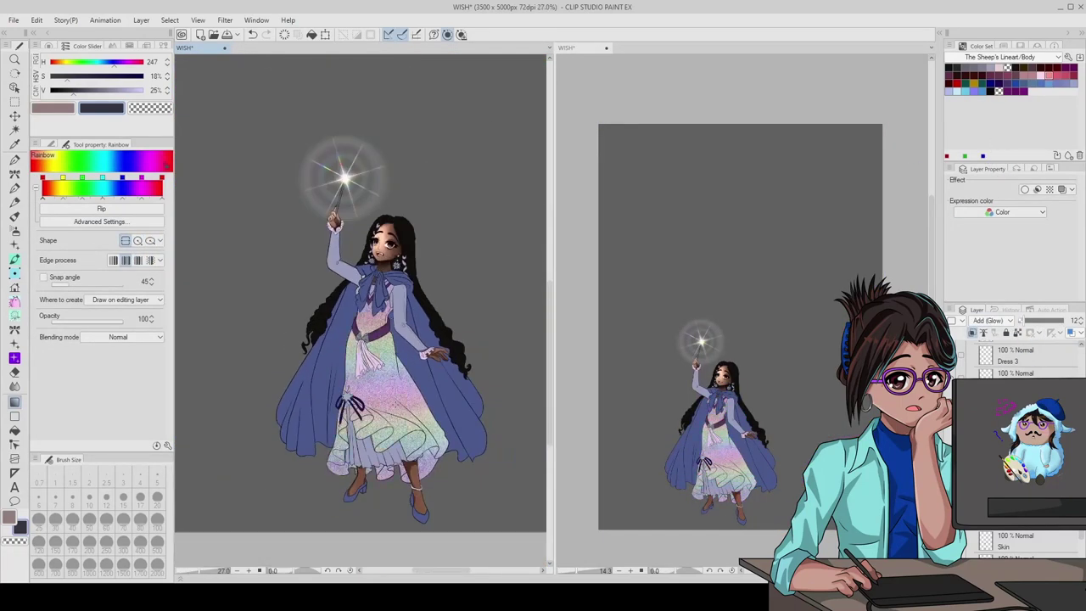
{"action": "scroll", "coordinate": [361, 309], "scroll_direction": "up", "scroll_amount": 1}
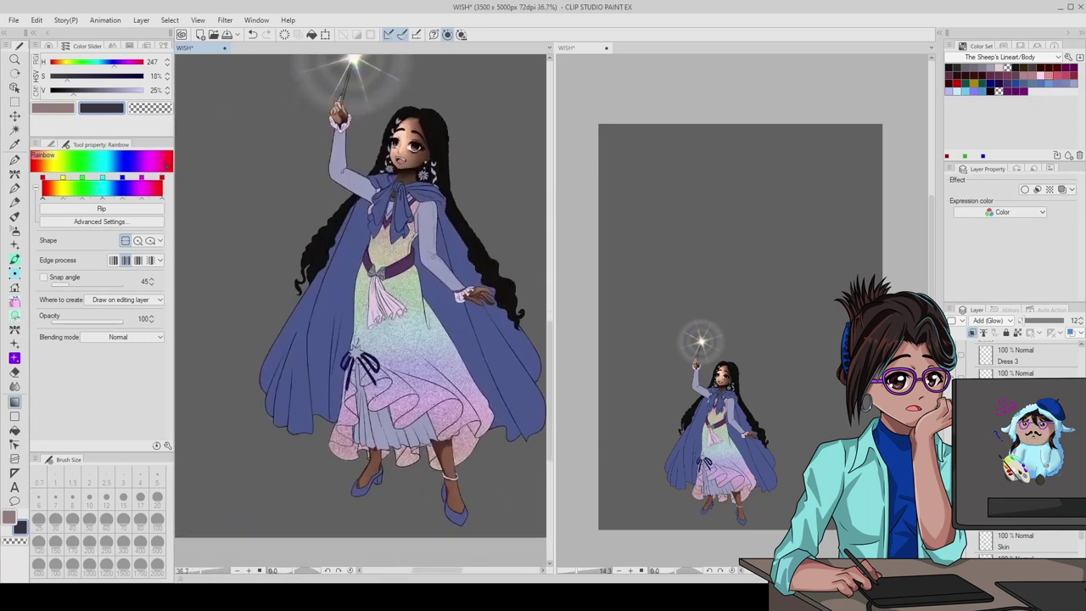
- Select the undersides of the skirt's ruffled hem with the Auto select tool
{"action": "key", "text": "w"}
{"action": "key", "text": "ctrl+z"}
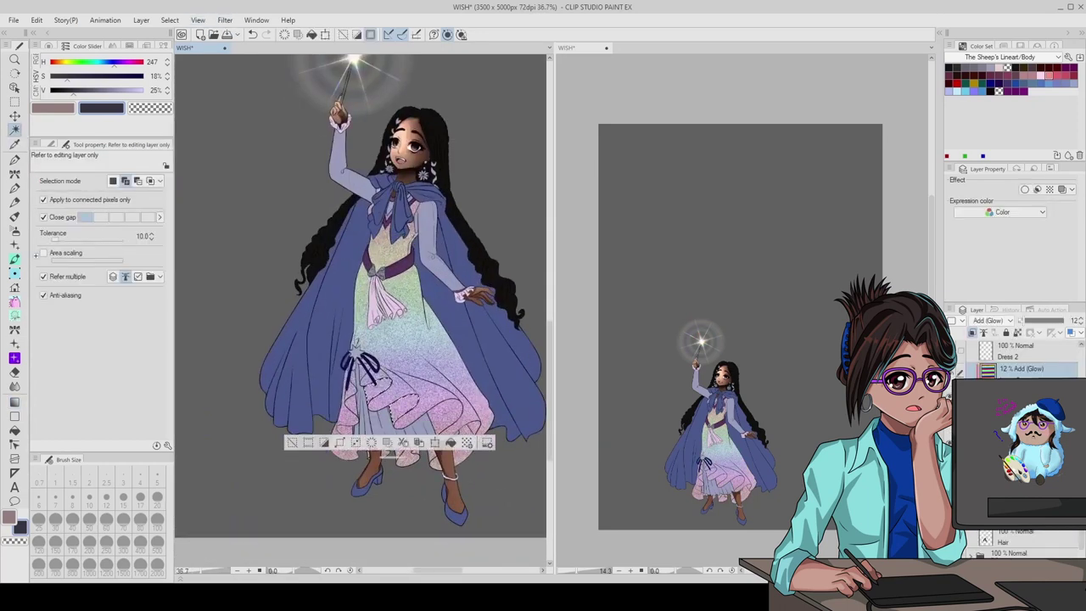
{"action": "scroll", "coordinate": [445, 466], "scroll_direction": "up", "scroll_amount": 5}
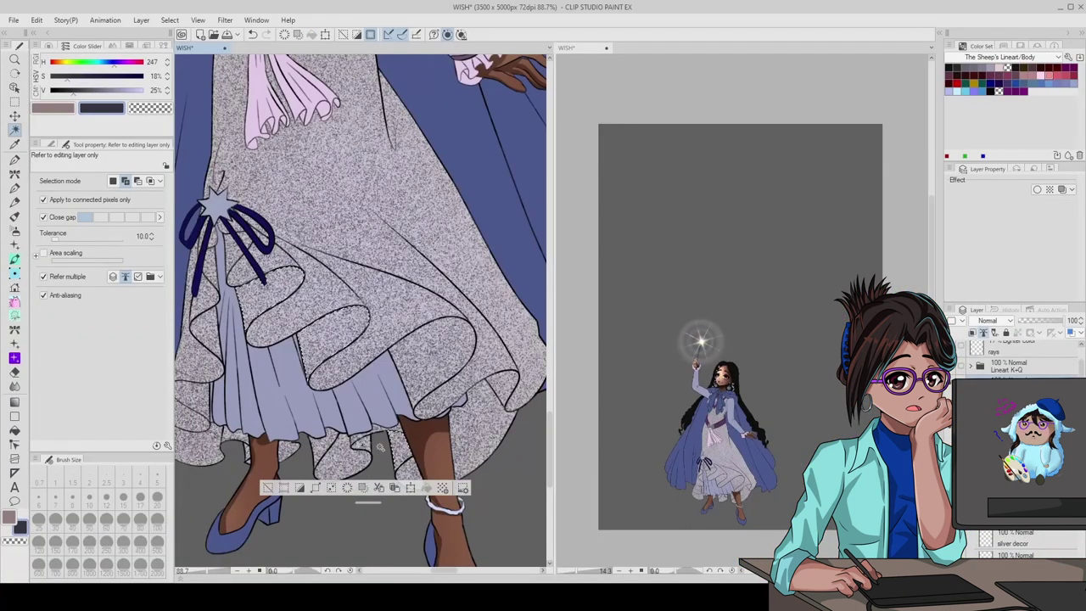
{"action": "scroll", "coordinate": [361, 310], "scroll_direction": "down", "scroll_amount": 2}
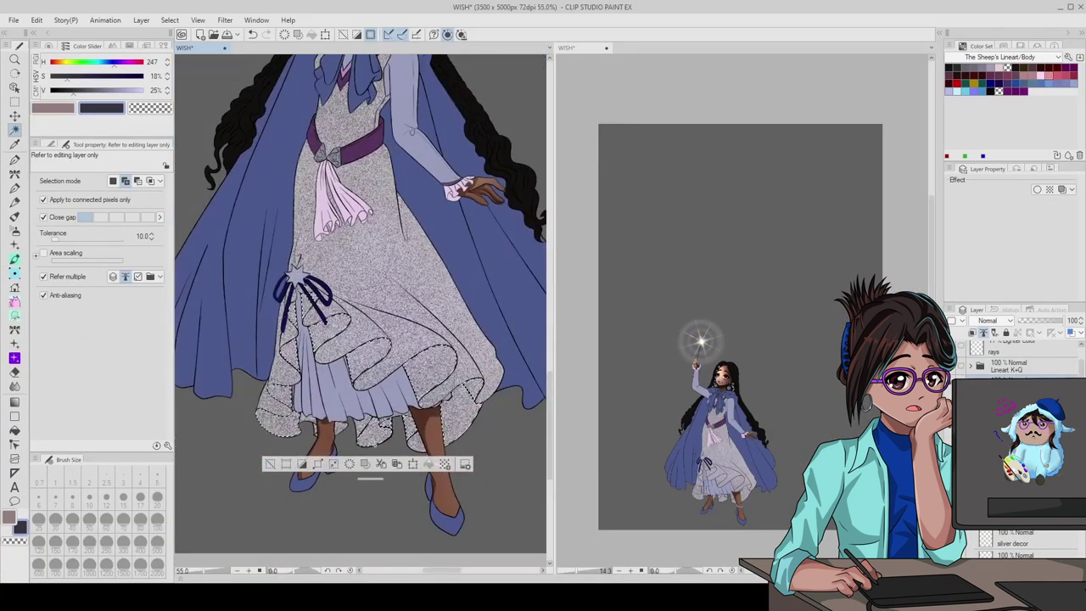
{"action": "scroll", "coordinate": [360, 309], "scroll_direction": "down", "scroll_amount": 1}
- Fill the selected ruffle undersides with a Rainbow gradient on an Overlay layer at 25% opacity
{"action": "key", "text": "g"}
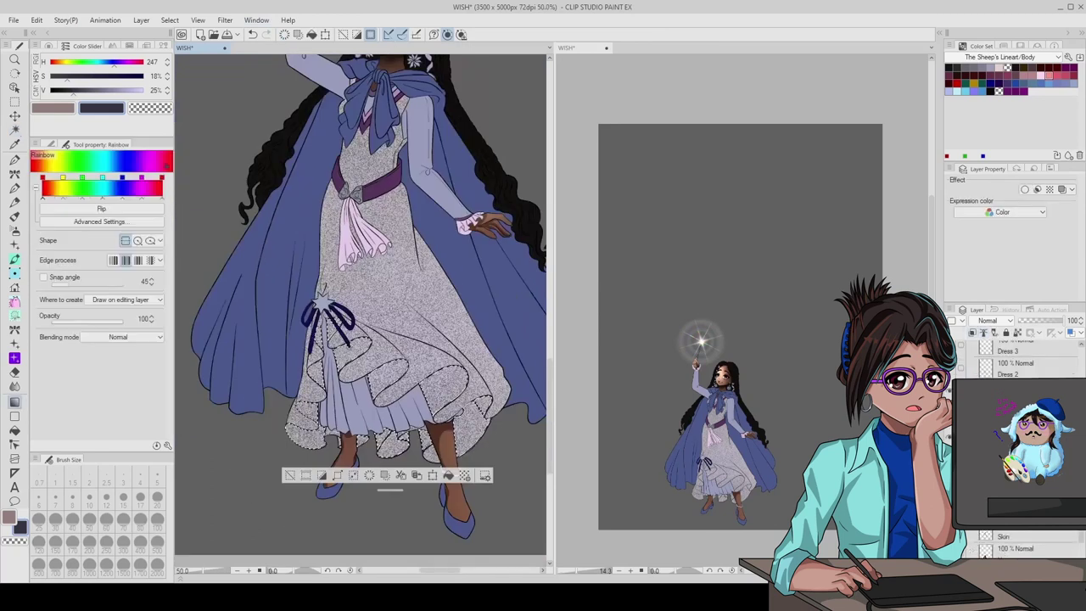
{"action": "left_click", "coordinate": [1038, 323]}
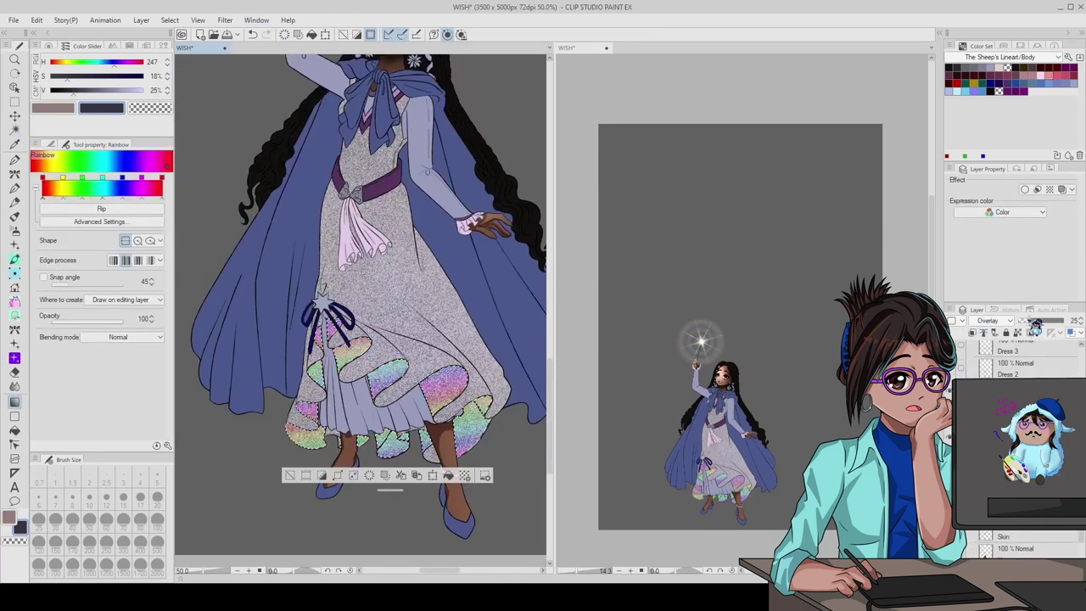
{"action": "scroll", "coordinate": [361, 305], "scroll_direction": "down", "scroll_amount": 1}
{"action": "scroll", "coordinate": [361, 309], "scroll_direction": "up", "scroll_amount": 2}
{"action": "scroll", "coordinate": [361, 309], "scroll_direction": "down", "scroll_amount": 2}
{"action": "scroll", "coordinate": [361, 309], "scroll_direction": "up", "scroll_amount": 2}
- Shade the dress folds in dark slate (H 247, S 18, V 25) with the Round mixing brush at size 60, on Multiply at 44%
{"action": "key", "text": "b"}
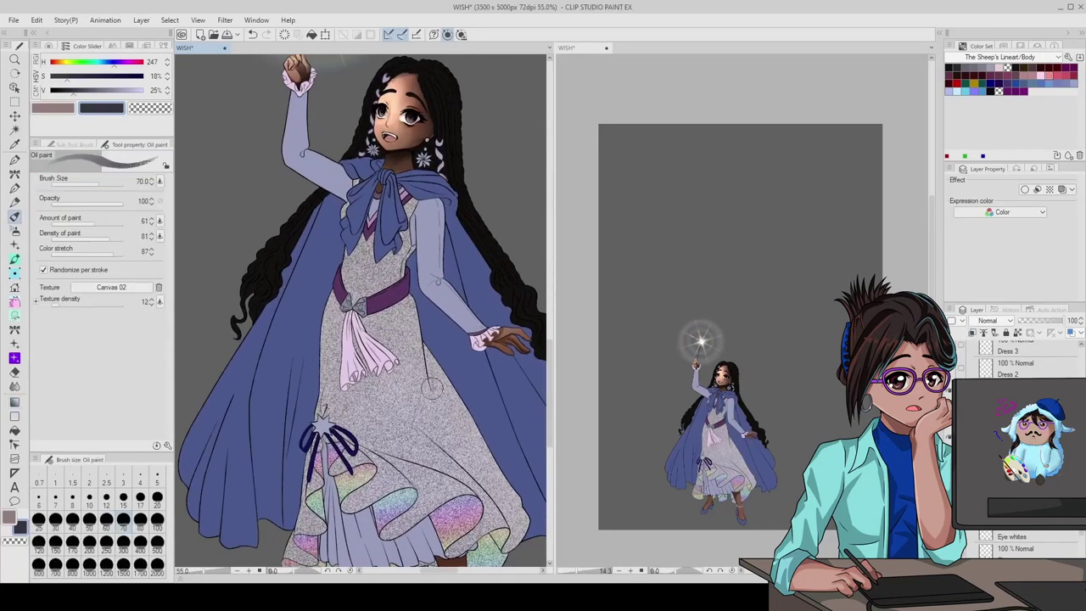
{"action": "left_click", "coordinate": [83, 146]}
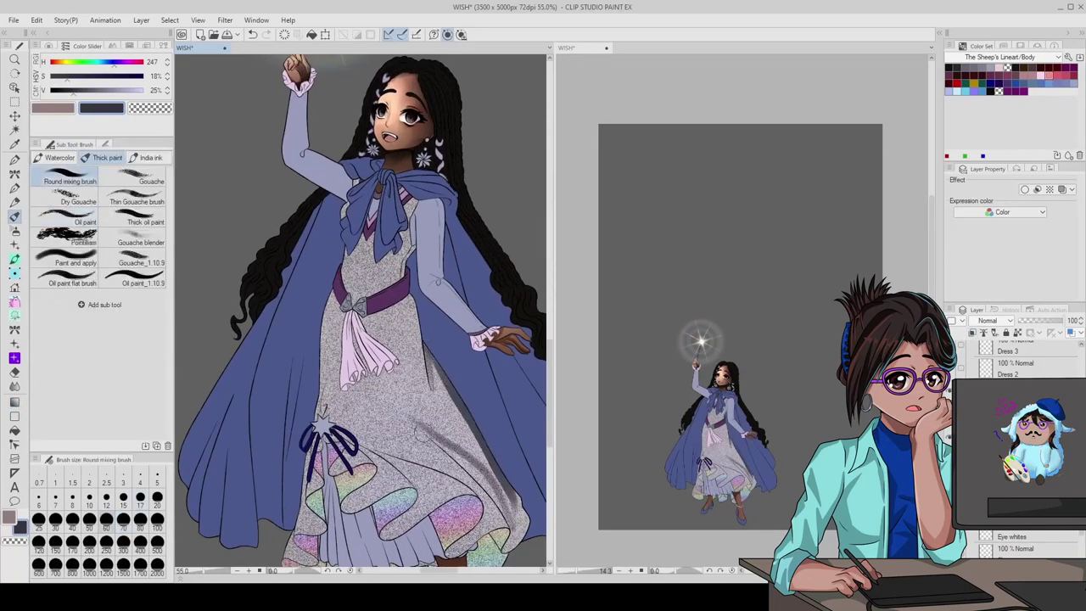
{"action": "key", "text": "ctrl+z"}
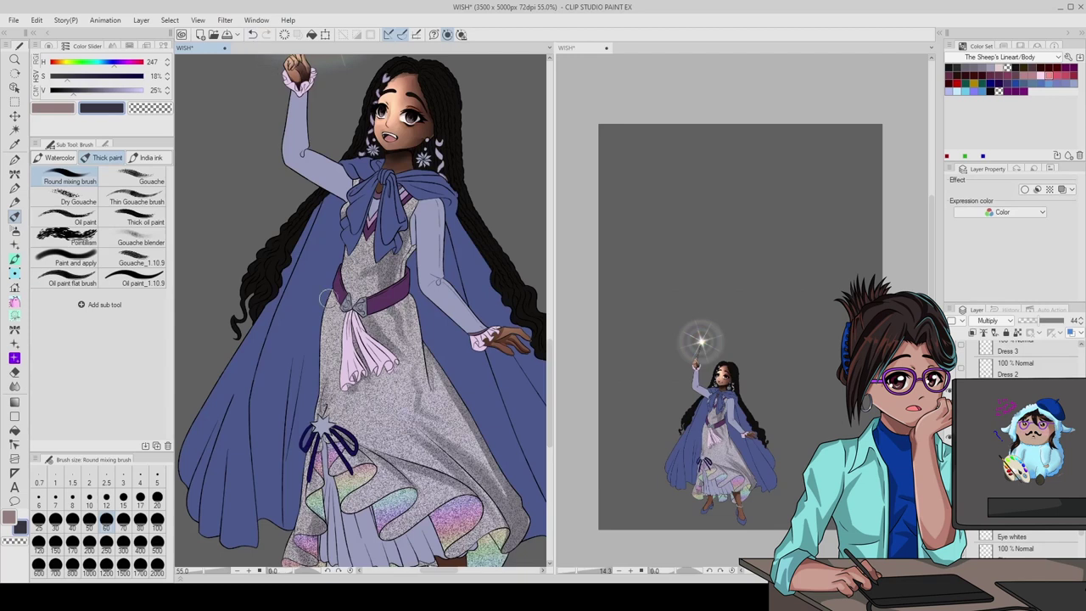
{"action": "key", "text": "c"}
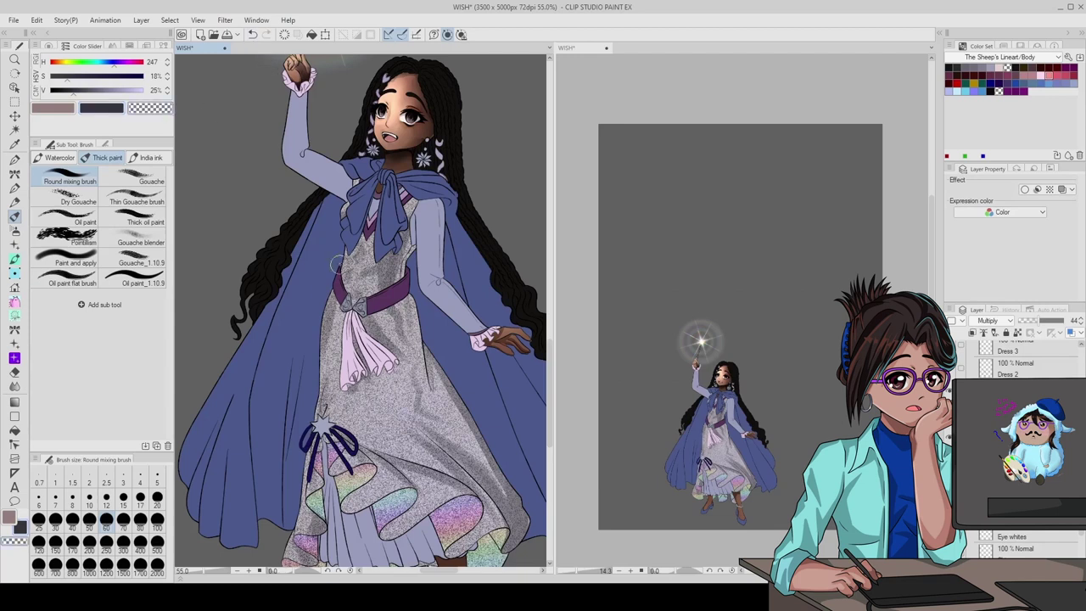
{"action": "key", "text": "ctrl+minus"}
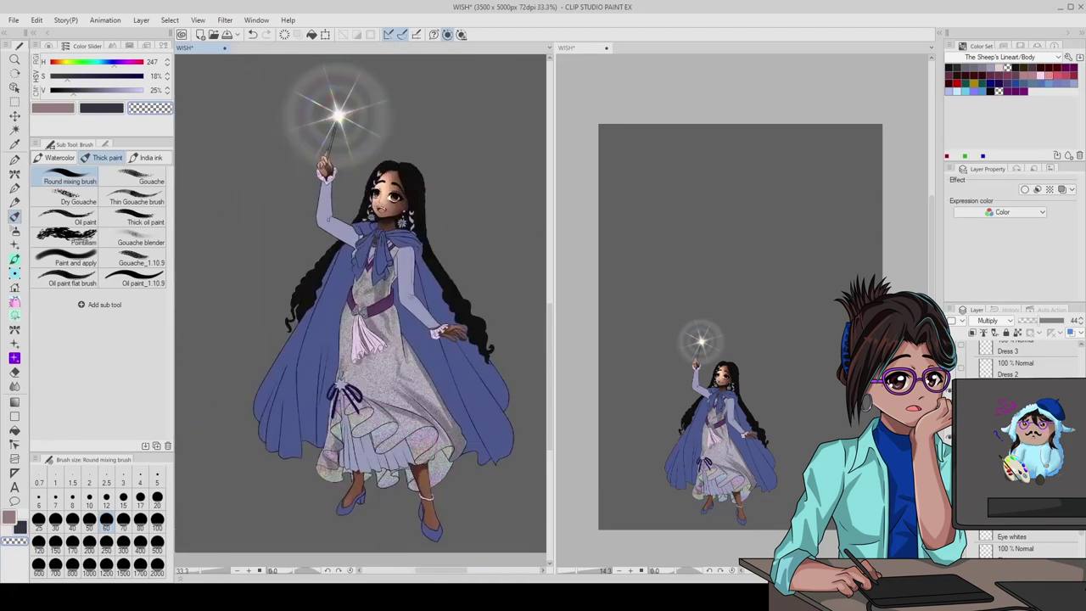
- Paint bright shine streaks along the dress folds in pale lavender (H 247, S 18, V 95) with the Round mixing brush on an Add (Glow) layer
{"action": "scroll", "coordinate": [1002, 324], "scroll_direction": "up", "scroll_amount": 8}
{"action": "scroll", "coordinate": [1002, 324], "scroll_direction": "up", "scroll_amount": 6}
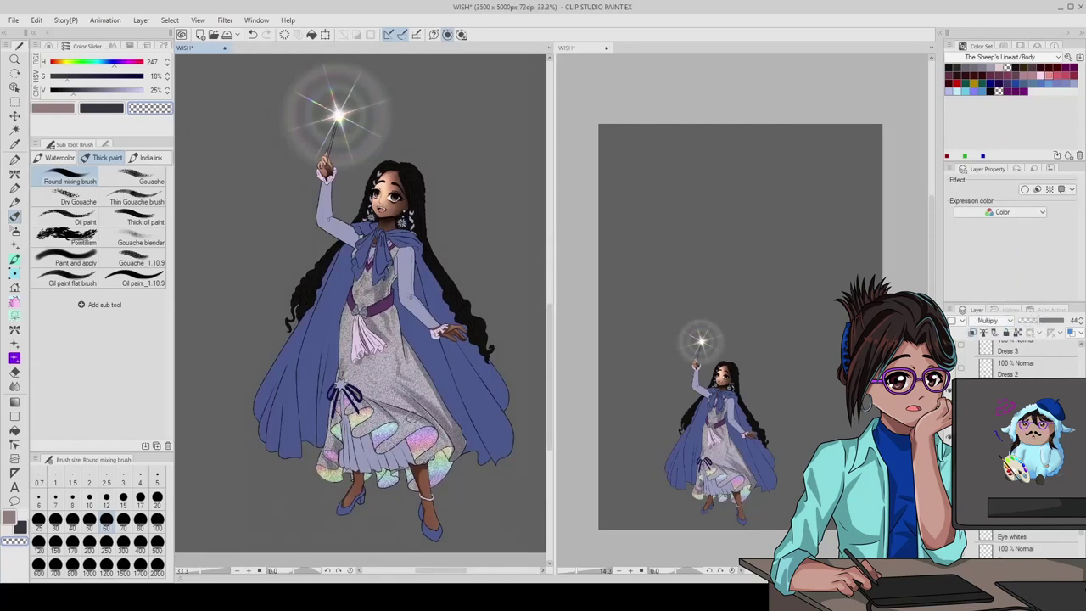
{"action": "scroll", "coordinate": [309, 365], "scroll_direction": "down", "scroll_amount": 1}
{"action": "scroll", "coordinate": [309, 364], "scroll_direction": "up", "scroll_amount": 3}
{"action": "left_click_drag", "start_coordinate": [384, 412], "coordinate": [445, 417]}
{"action": "scroll", "coordinate": [1002, 321], "scroll_direction": "down", "scroll_amount": 12}
{"action": "scroll", "coordinate": [1019, 361], "scroll_direction": "up", "scroll_amount": 3}
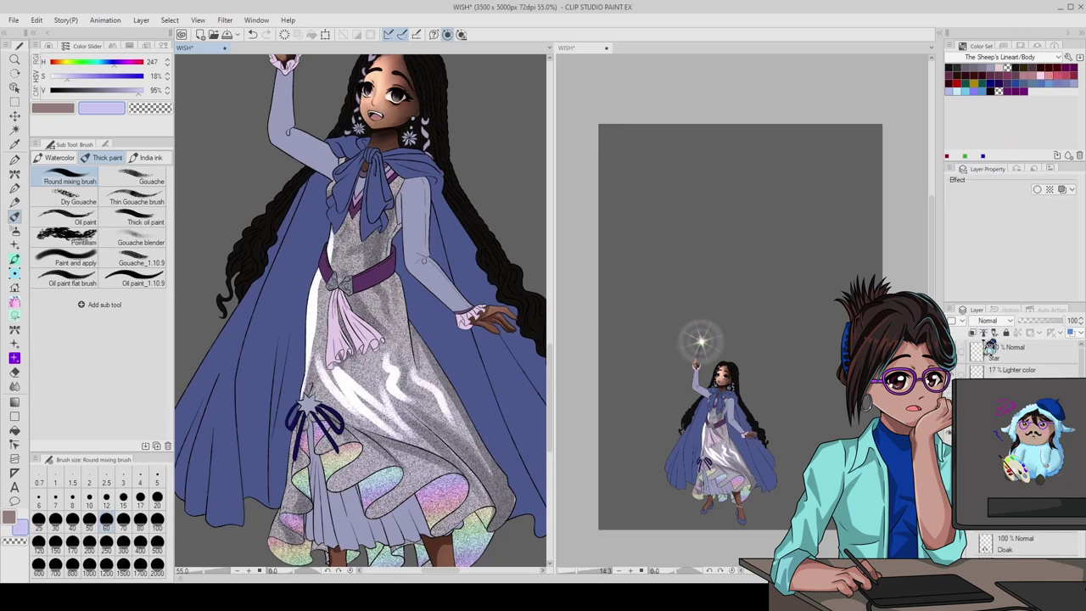
{"action": "scroll", "coordinate": [360, 314], "scroll_direction": "down", "scroll_amount": 1}
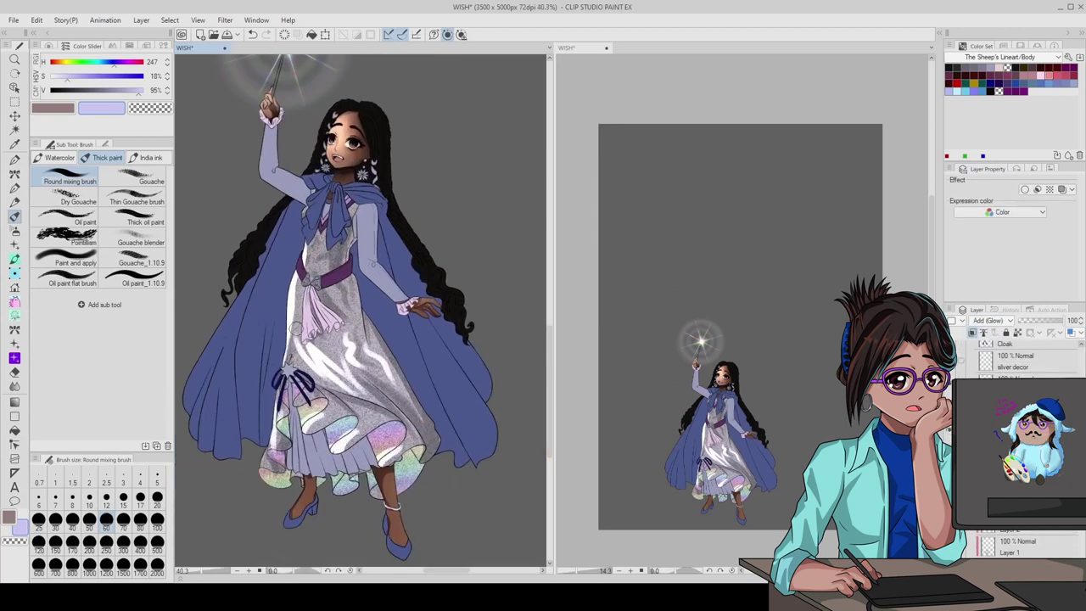
- Soften the dress fold shading on the 44% Multiply layer with the Gouache blender
{"action": "key", "text": "b"}
{"action": "left_click", "coordinate": [1031, 323]}
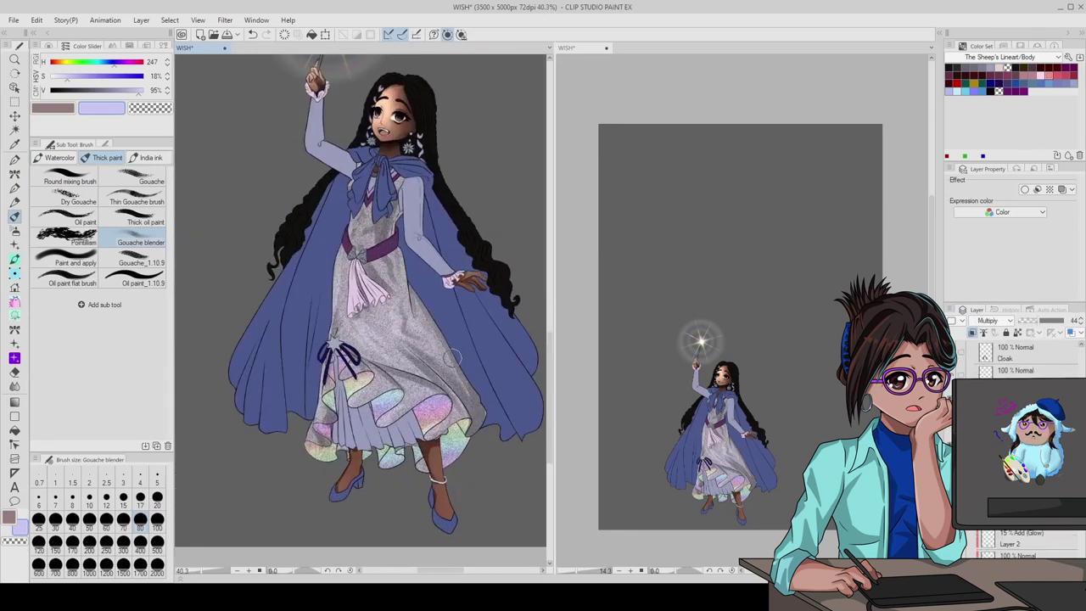
{"action": "left_click", "coordinate": [448, 360], "text": "alt"}
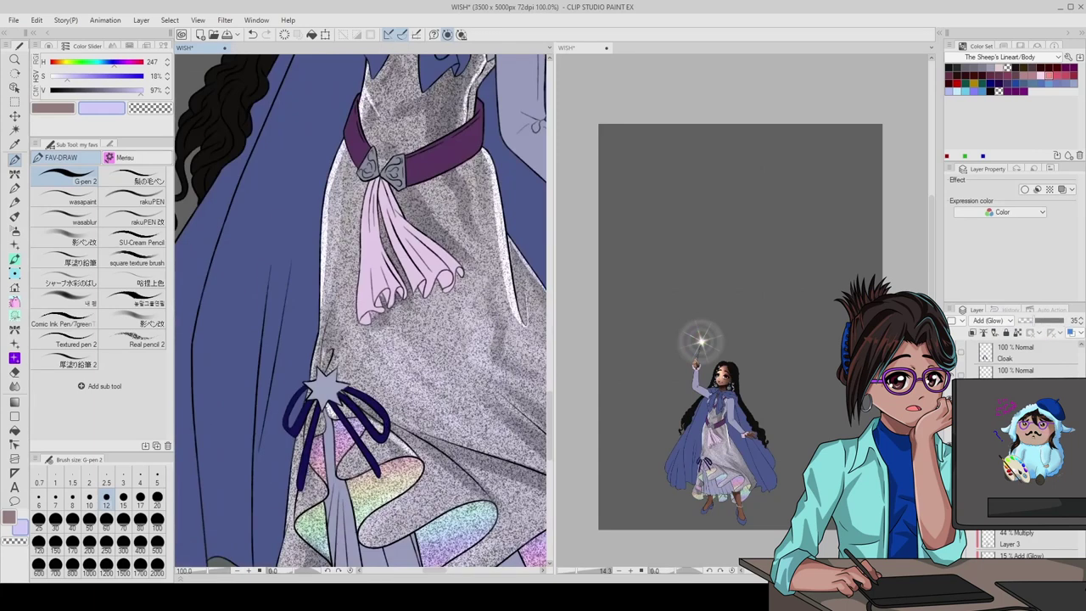
- Paint pale lavender highlights (H 247, S 18, V 97) along the dress edges and folds with G-pen 2 on a 35% Add (Glow) layer, blending them
{"action": "key", "text": "j"}
{"action": "key", "text": "ctrl+0"}
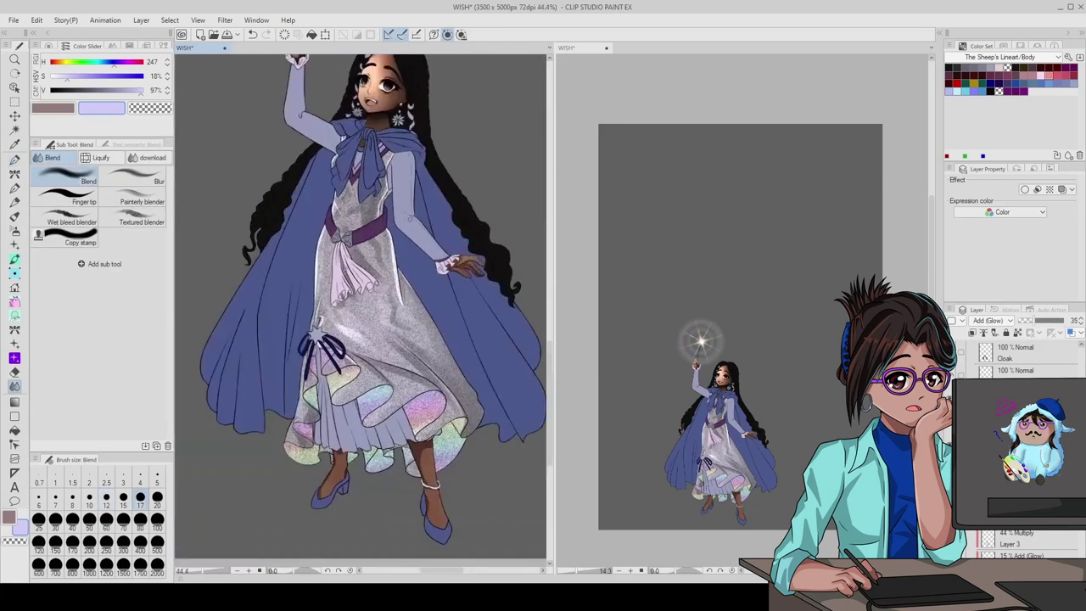
{"action": "scroll", "coordinate": [363, 314], "scroll_direction": "up", "scroll_amount": 3}
{"action": "key", "text": "p"}
{"action": "key", "text": "j"}
{"action": "key", "text": "p"}
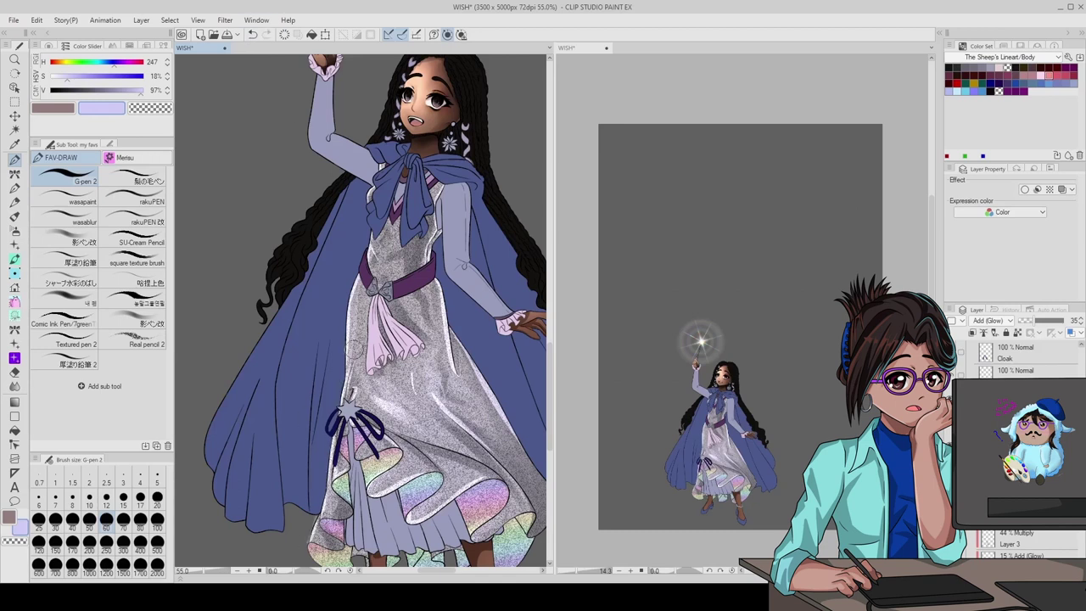
{"action": "scroll", "coordinate": [363, 314], "scroll_direction": "down", "scroll_amount": 3}
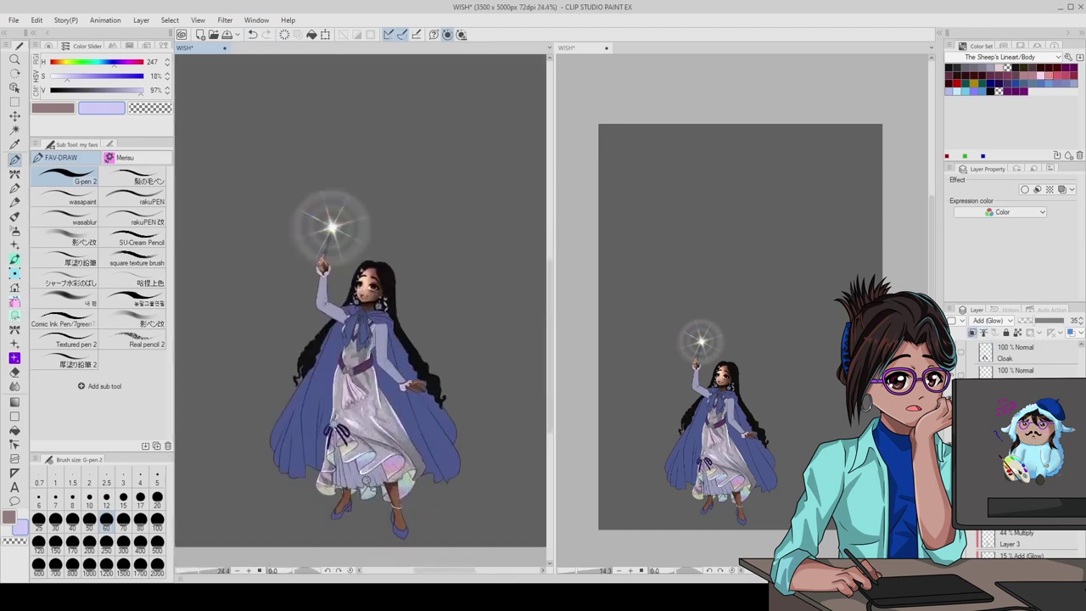
{"action": "scroll", "coordinate": [363, 314], "scroll_direction": "up", "scroll_amount": 4}
{"action": "left_click_drag", "start_coordinate": [175, 437], "coordinate": [171, 437]}
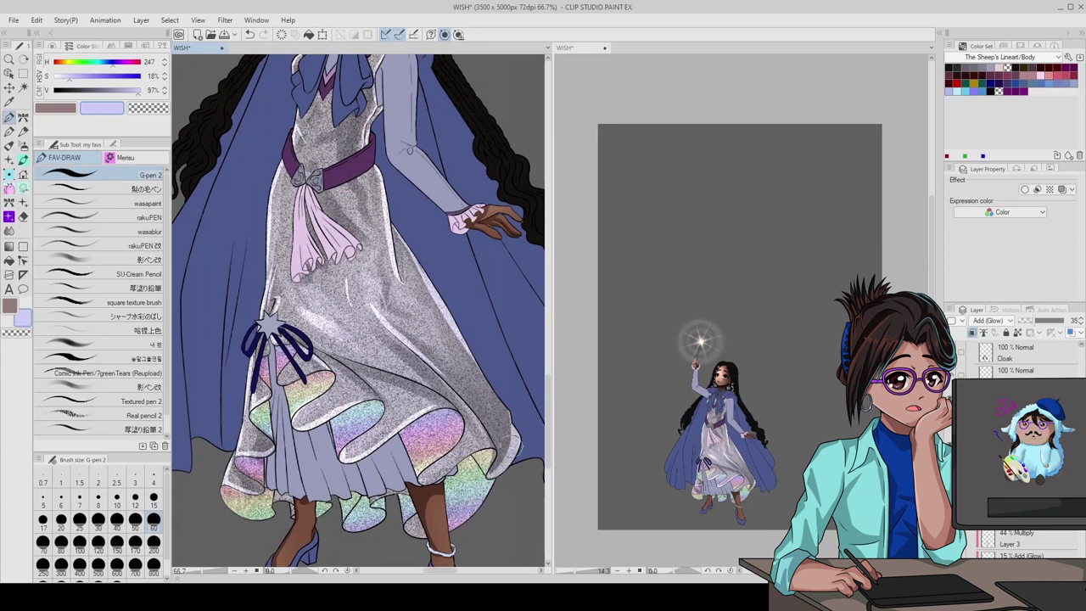
{"action": "scroll", "coordinate": [1018, 449], "scroll_direction": "down", "scroll_amount": 3}
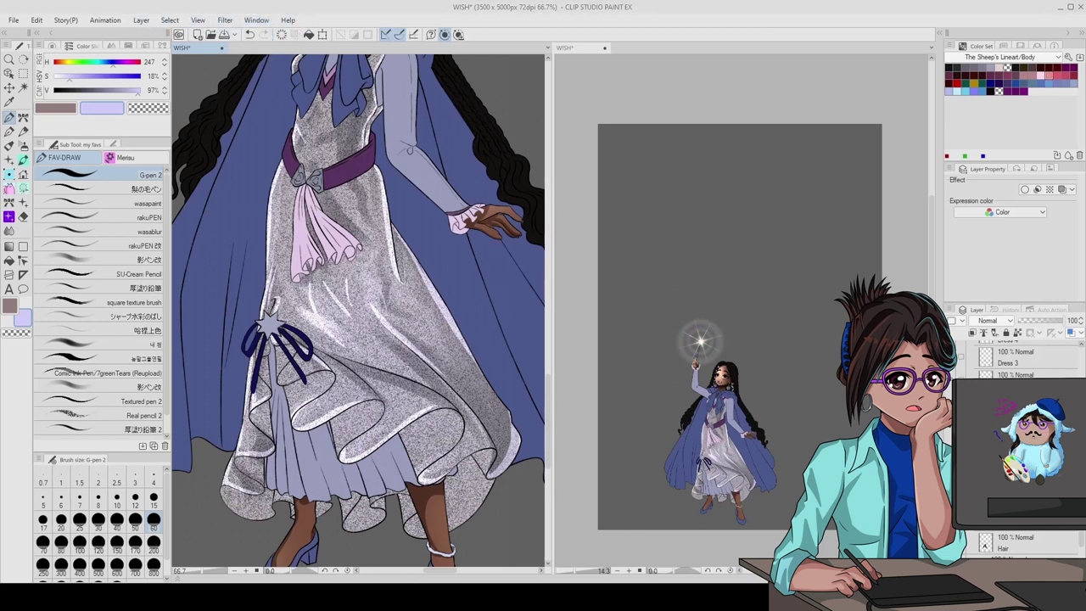
{"action": "key", "text": "o"}
{"action": "key", "text": "ctrl+0"}
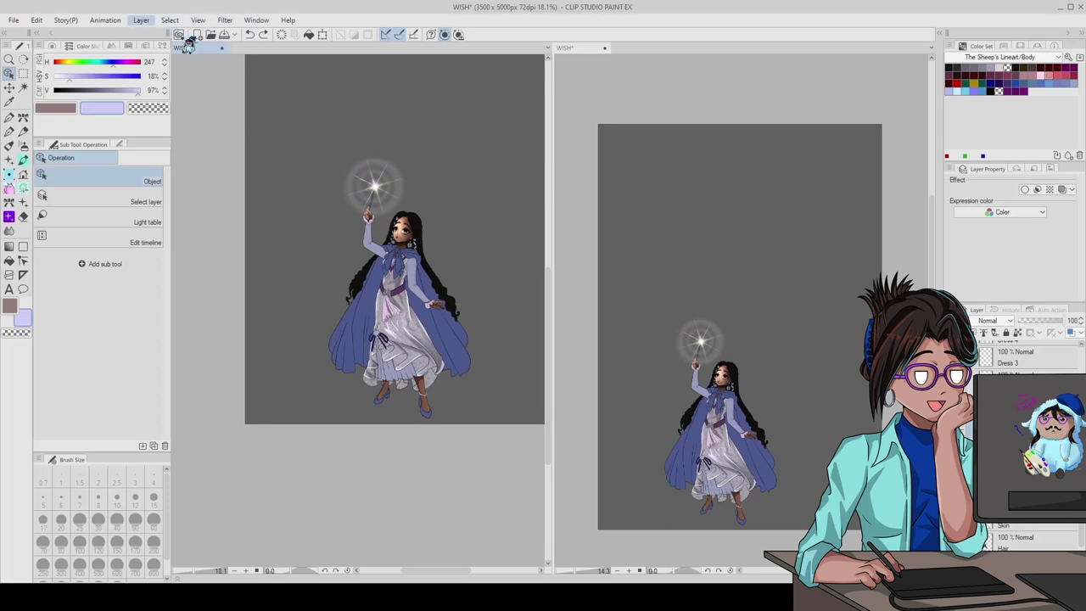
{"action": "left_click", "coordinate": [372, 174]}
{"action": "scroll", "coordinate": [461, 260], "scroll_direction": "down", "scroll_amount": 2}
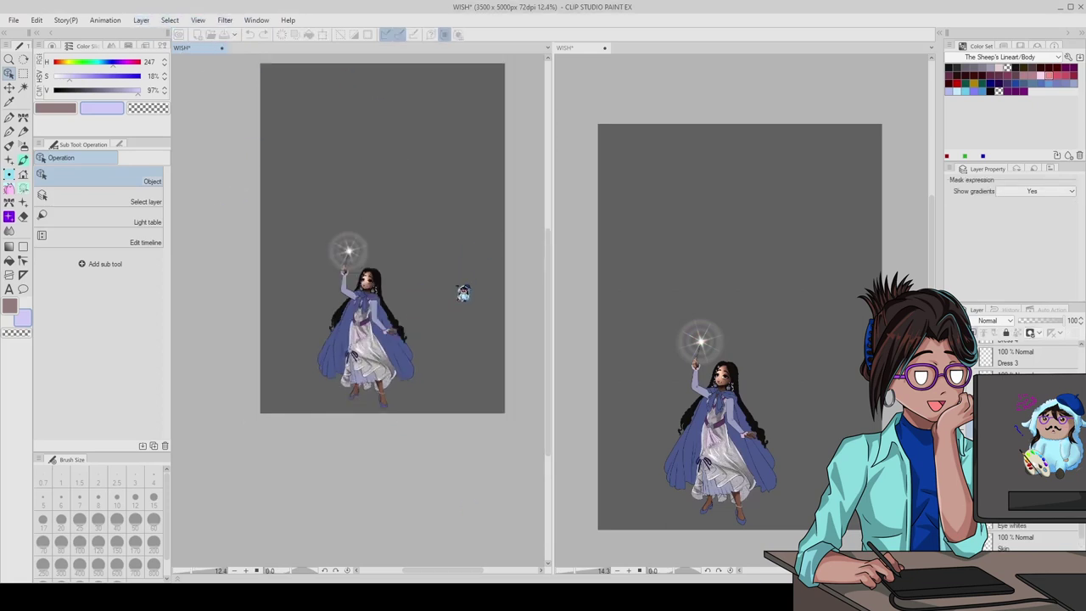
{"action": "scroll", "coordinate": [373, 333], "scroll_direction": "up", "scroll_amount": 5}
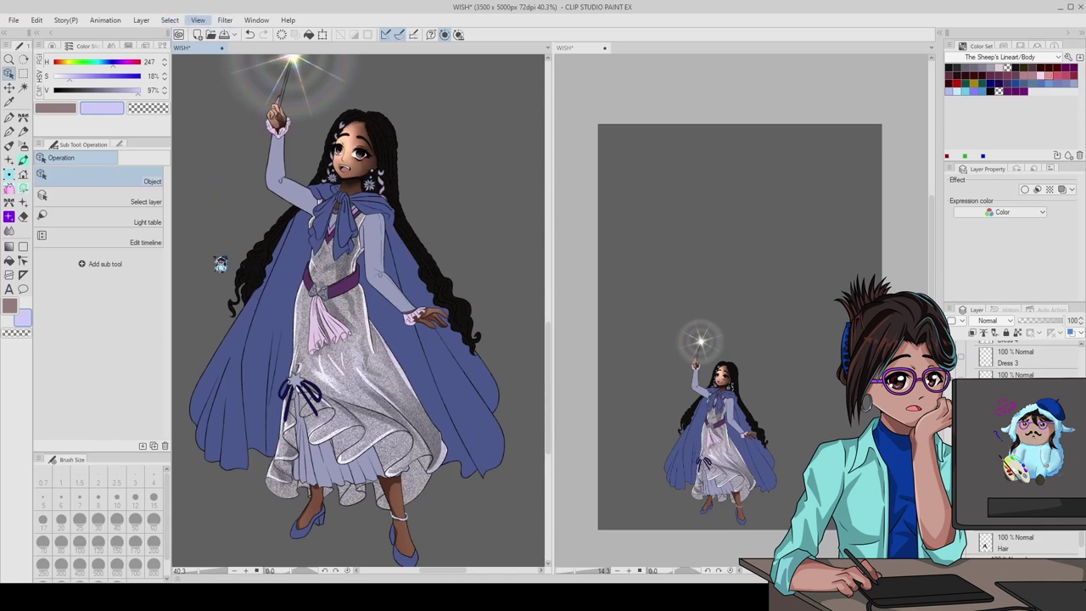
- Recolour the dress with an iridescent pastel gradient map, trying several gradients
{"action": "left_click", "coordinate": [276, 114]}
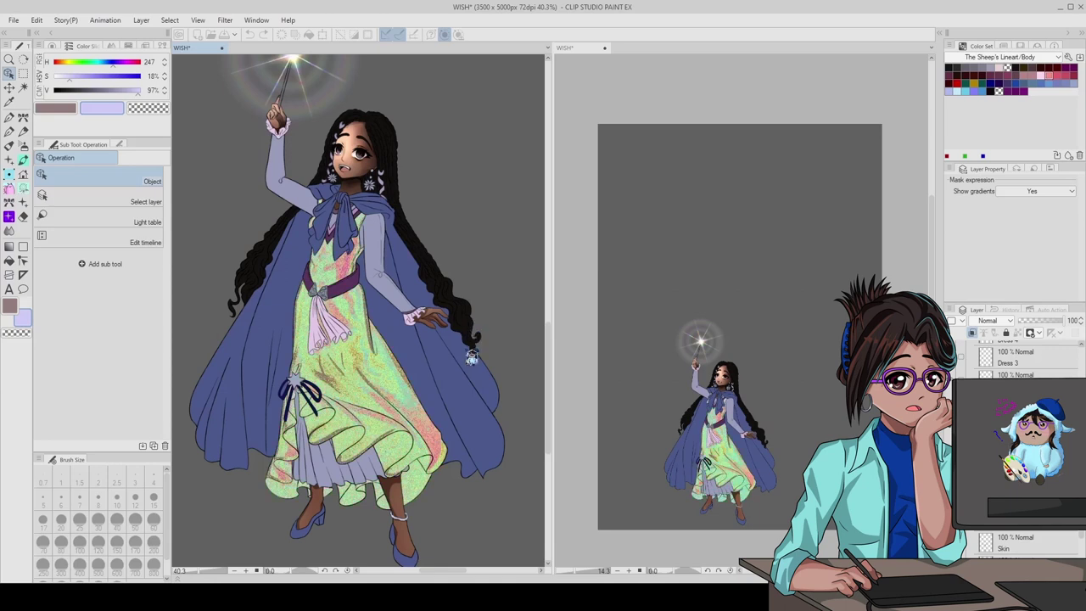
{"action": "scroll", "coordinate": [472, 278], "scroll_direction": "down", "scroll_amount": 3}
{"action": "scroll", "coordinate": [472, 278], "scroll_direction": "up", "scroll_amount": 2}
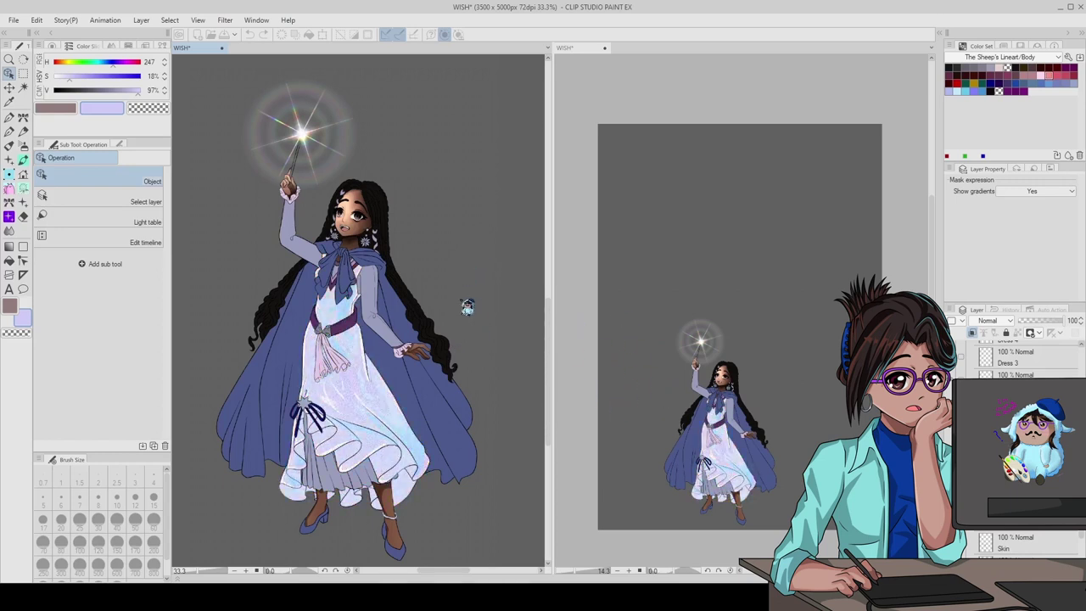
{"action": "scroll", "coordinate": [429, 356], "scroll_direction": "down", "scroll_amount": 10}
{"action": "scroll", "coordinate": [424, 382], "scroll_direction": "up", "scroll_amount": 8}
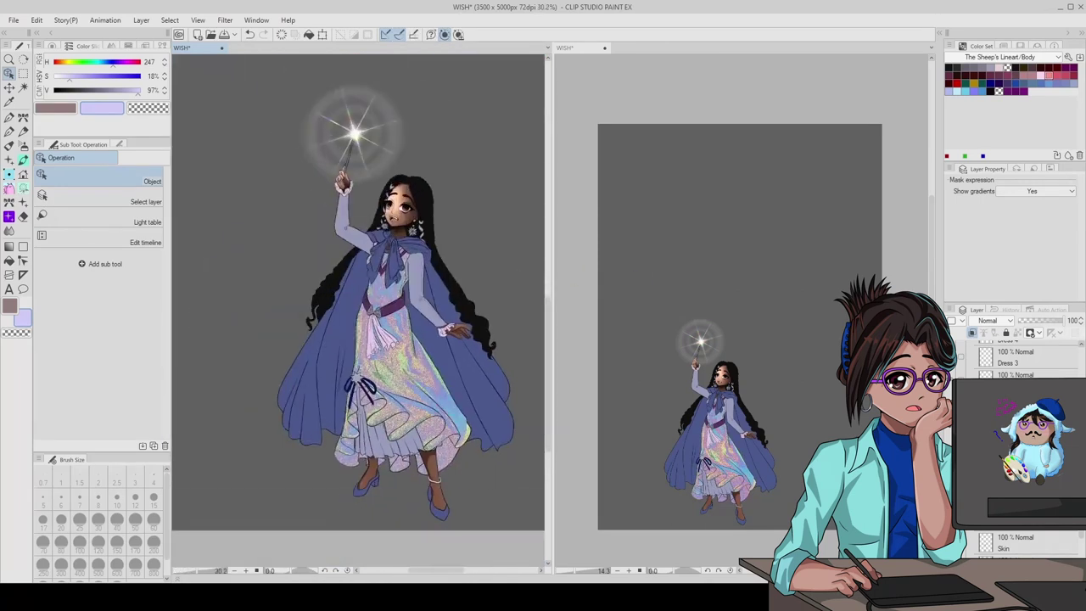
{"action": "scroll", "coordinate": [427, 501], "scroll_direction": "down", "scroll_amount": 6}
{"action": "scroll", "coordinate": [405, 436], "scroll_direction": "up", "scroll_amount": 5}
{"action": "key", "text": "ctrl+z"}
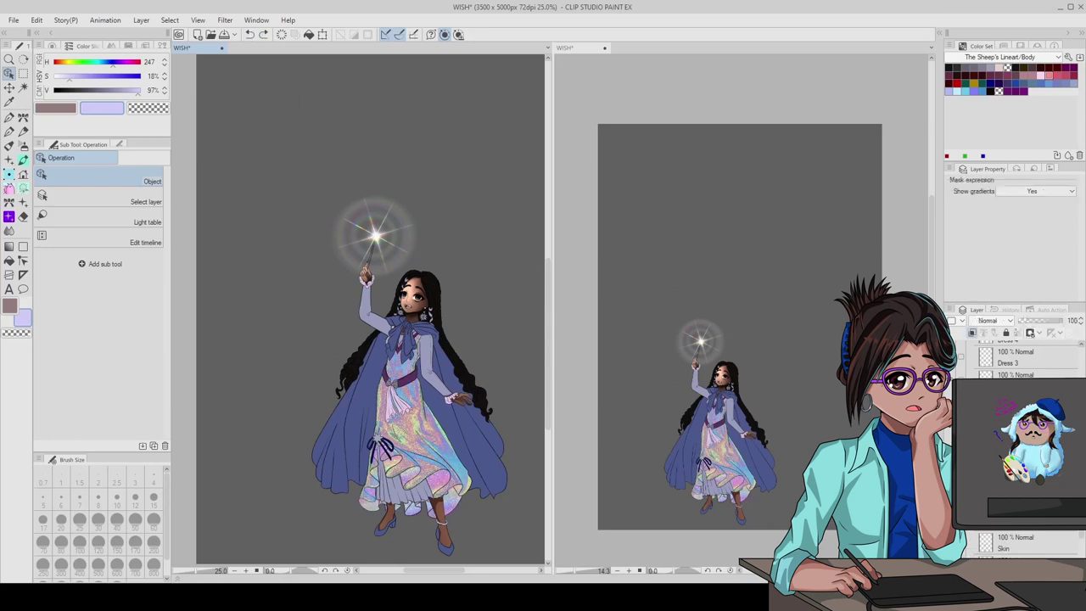
{"action": "scroll", "coordinate": [374, 314], "scroll_direction": "up", "scroll_amount": 2}
{"action": "scroll", "coordinate": [373, 314], "scroll_direction": "down", "scroll_amount": 4}
{"action": "scroll", "coordinate": [373, 314], "scroll_direction": "up", "scroll_amount": 1}
- Shade both sleeves in muted lavender (H 247, S 18, V 79) with G-pen 2 on a Multiply layer, and merge the shading down
{"action": "left_click", "coordinate": [373, 314]}
{"action": "scroll", "coordinate": [403, 344], "scroll_direction": "up", "scroll_amount": 3}
{"action": "left_click", "coordinate": [131, 91]}
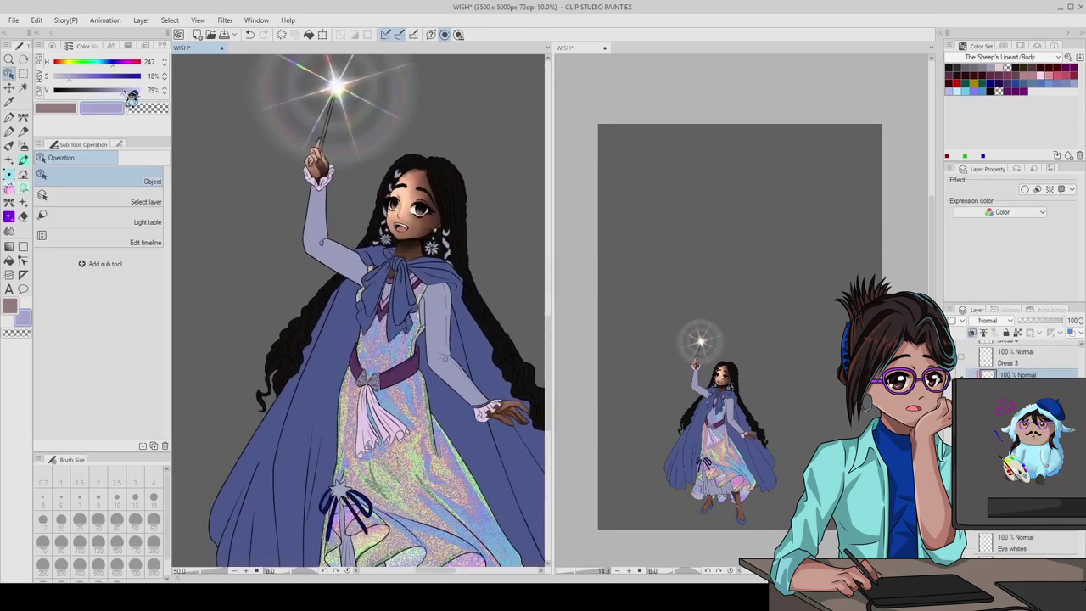
{"action": "key", "text": "p"}
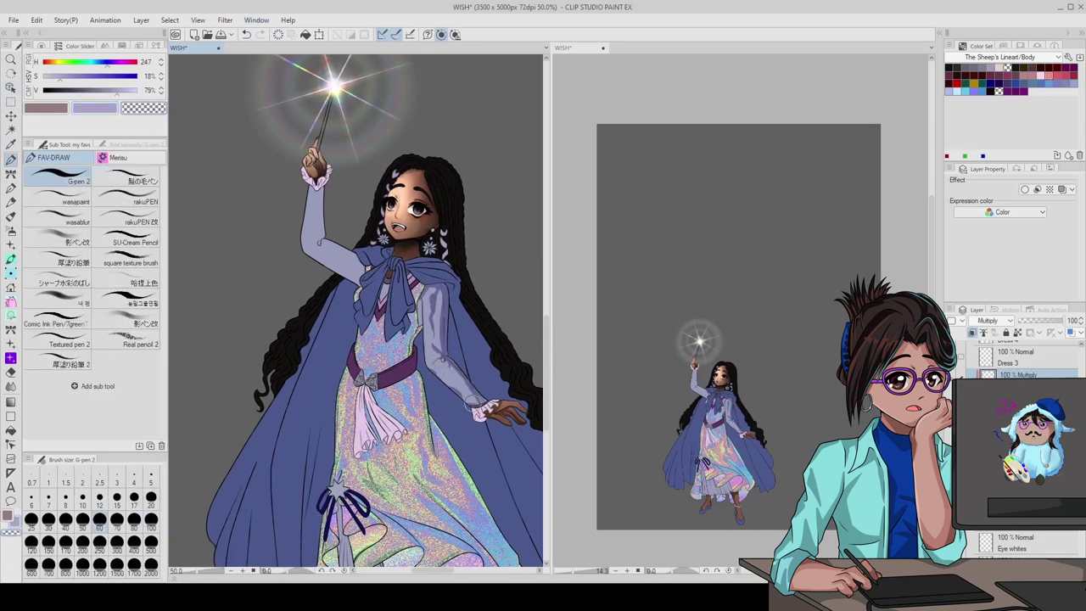
{"action": "scroll", "coordinate": [352, 314], "scroll_direction": "down", "scroll_amount": 3}
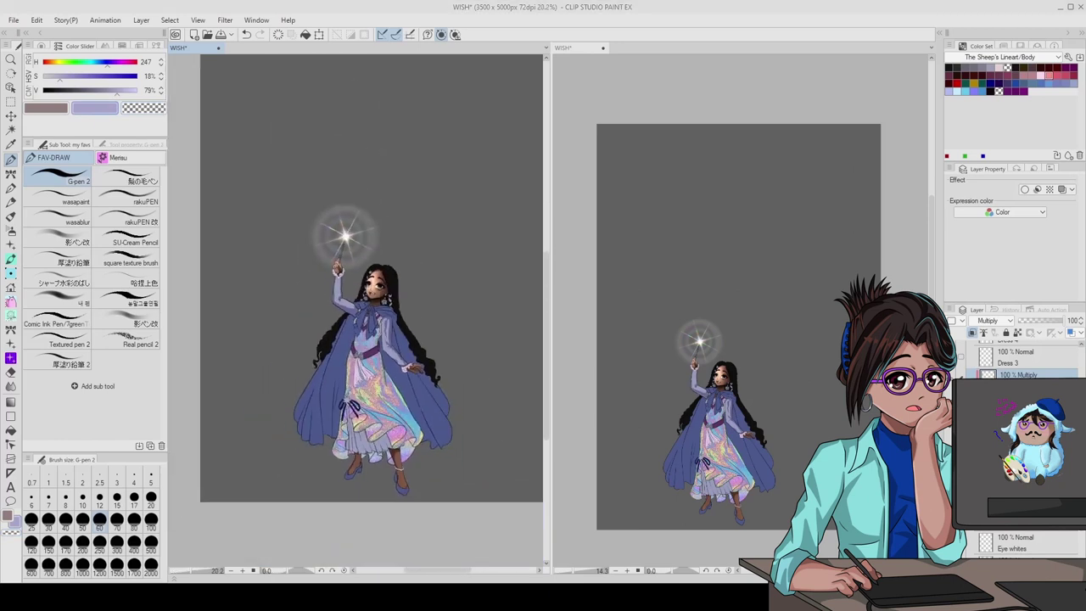
{"action": "scroll", "coordinate": [363, 331], "scroll_direction": "up", "scroll_amount": 3}
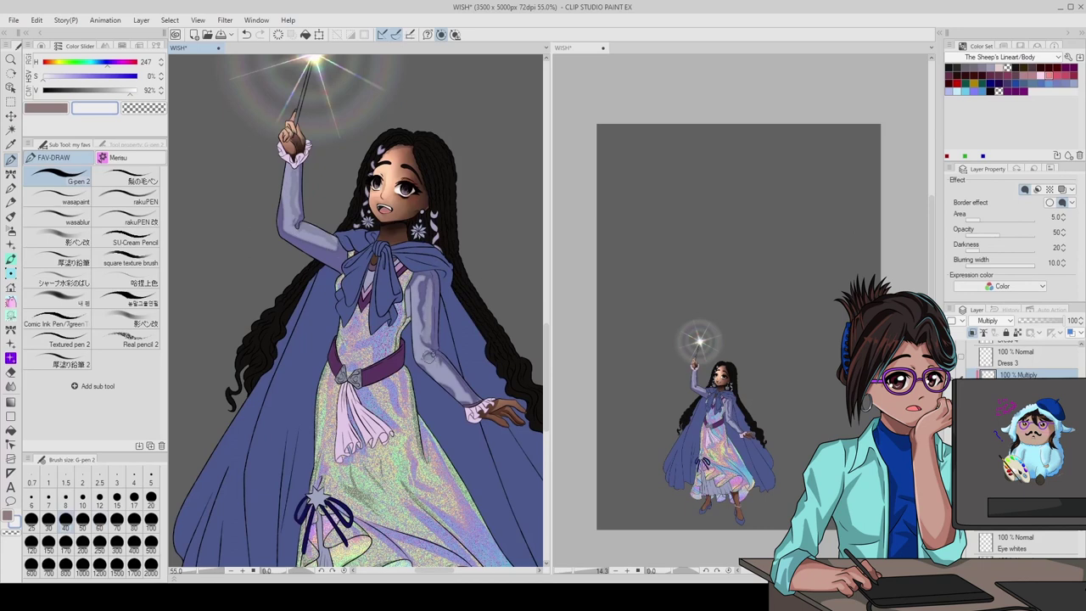
{"action": "key", "text": "ctrl+e"}
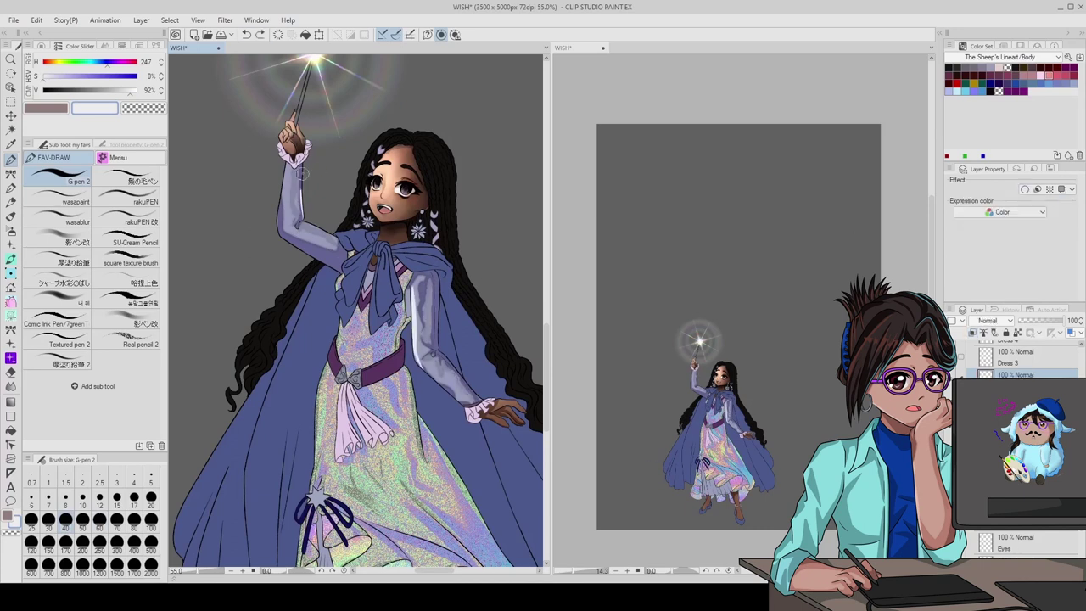
- Spray pale grey speckles (S 0, V 92) over the sleeves with the Spray airbrush, undoing the stray spray outside the figure
{"action": "key", "text": "b"}
{"action": "scroll", "coordinate": [284, 203], "scroll_direction": "down", "scroll_amount": 2}
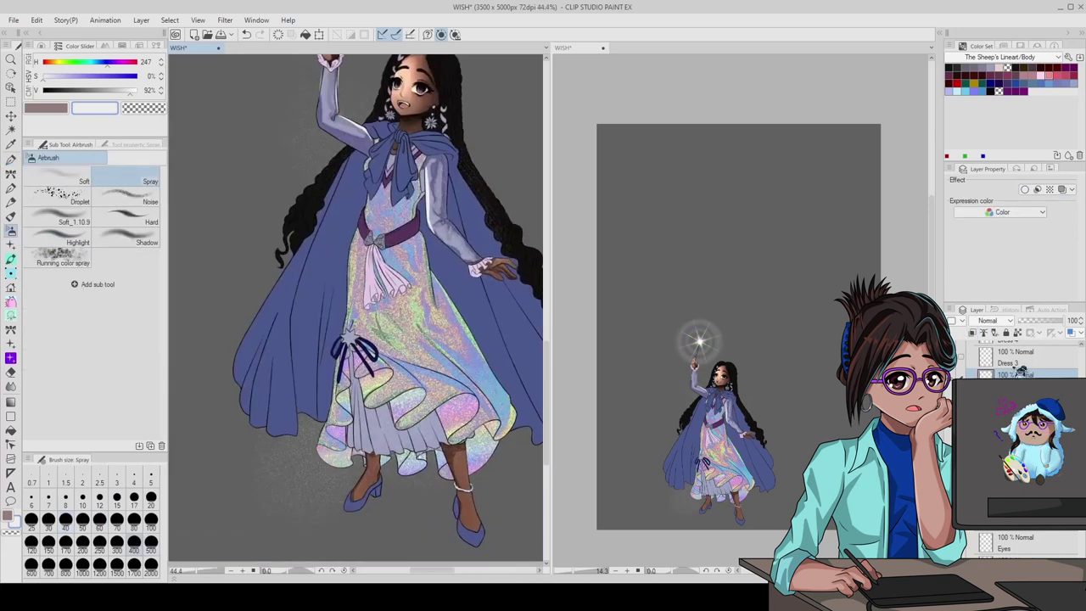
{"action": "scroll", "coordinate": [355, 306], "scroll_direction": "down", "scroll_amount": 2}
{"action": "key", "text": "ctrl+z"}
{"action": "key", "text": "ctrl+z"}
{"action": "key", "text": "ctrl+z"}
{"action": "key", "text": "ctrl+z"}
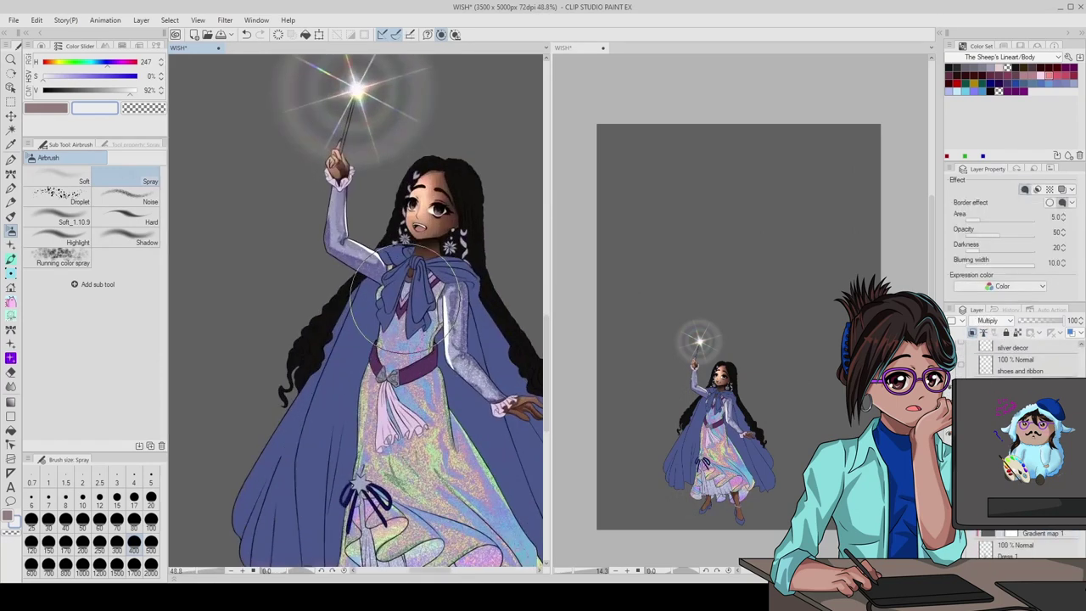
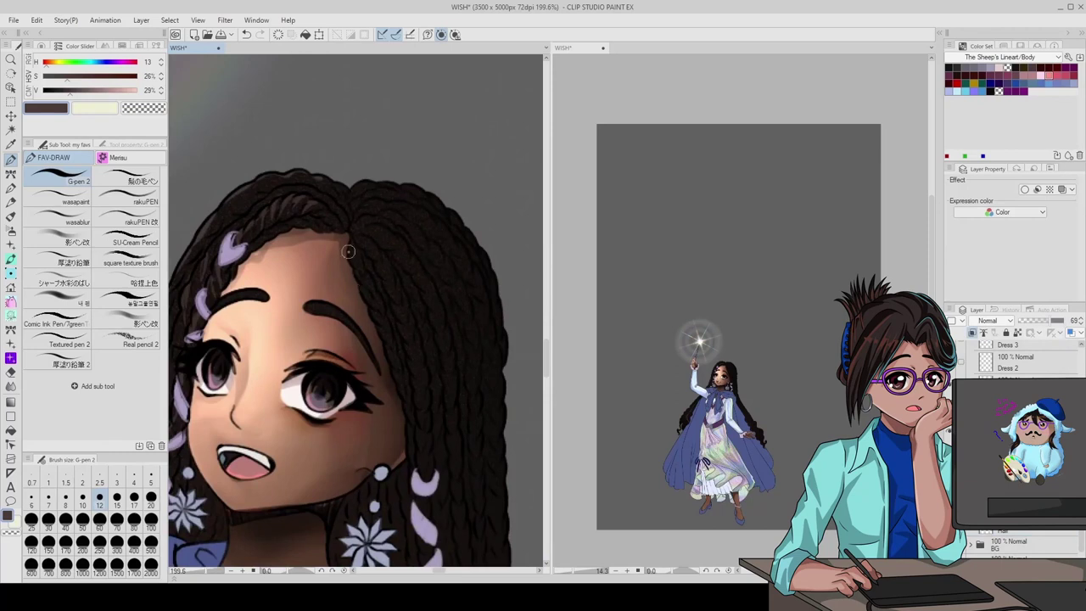
- Paint brown highlights (H 13, S 26, V 29) on the wand-side wavy hair ends and crown braids with G-pen 2 at size 12
{"action": "scroll", "coordinate": [295, 364], "scroll_direction": "up", "scroll_amount": 4}
{"action": "mouse_move", "coordinate": [295, 364]}
{"action": "left_mouse_down"}
{"action": "mouse_move", "coordinate": [492, 149]}
{"action": "mouse_move", "coordinate": [528, 132]}
{"action": "left_mouse_up"}
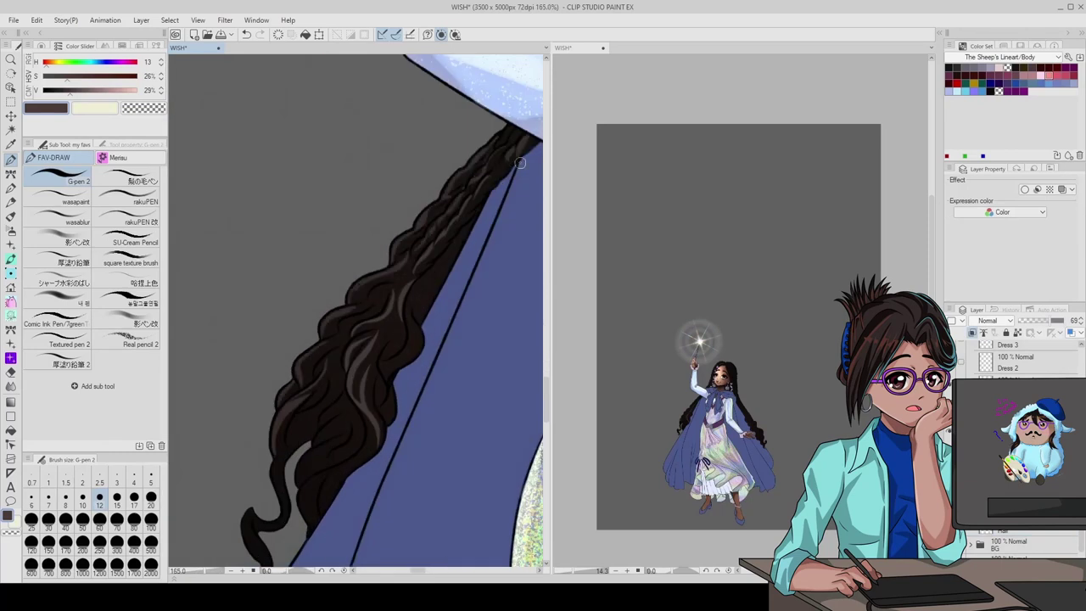
{"action": "scroll", "coordinate": [528, 132], "scroll_direction": "down", "scroll_amount": 4}
{"action": "scroll", "coordinate": [425, 399], "scroll_direction": "up", "scroll_amount": 4}
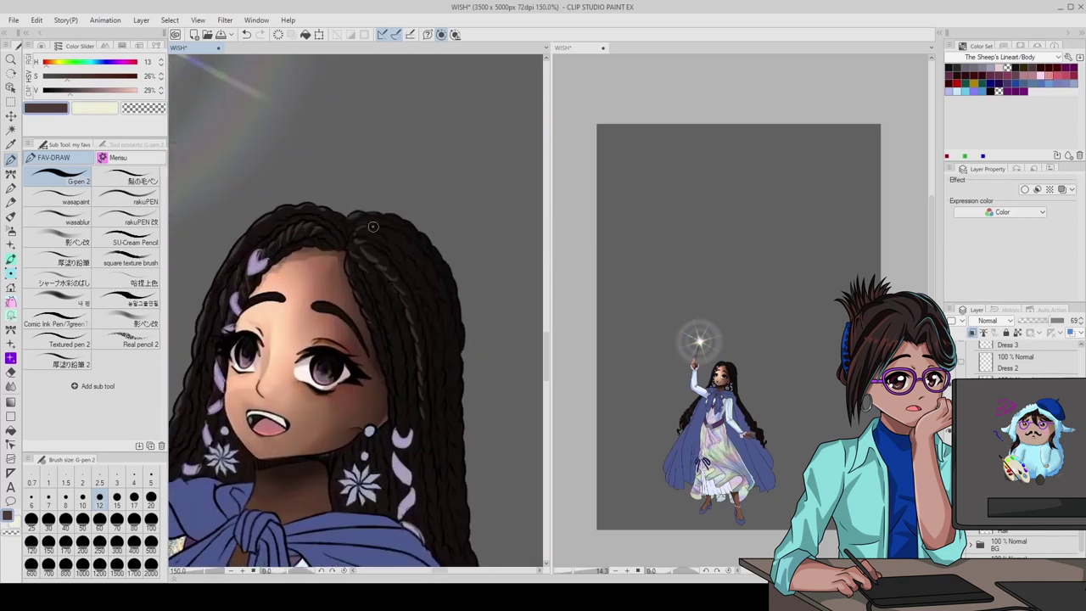
{"action": "scroll", "coordinate": [454, 309], "scroll_direction": "up", "scroll_amount": 2}
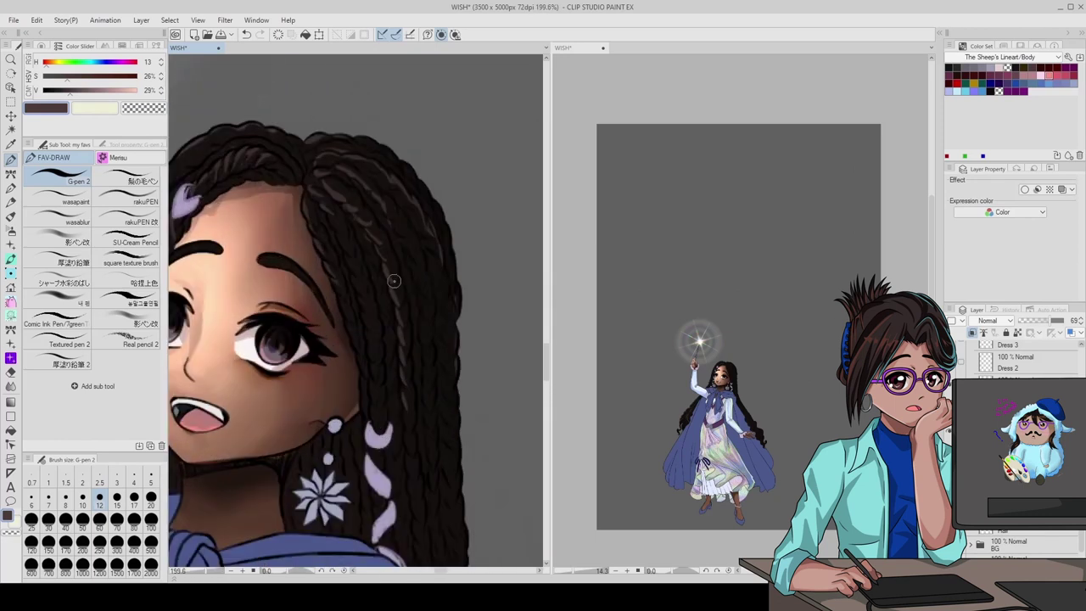
- Paint brown highlight strands on the loose curls beside the girl's lowered hand with G-pen 2
{"action": "scroll", "coordinate": [309, 148], "scroll_direction": "down", "scroll_amount": 4}
{"action": "scroll", "coordinate": [373, 509], "scroll_direction": "up", "scroll_amount": 3}
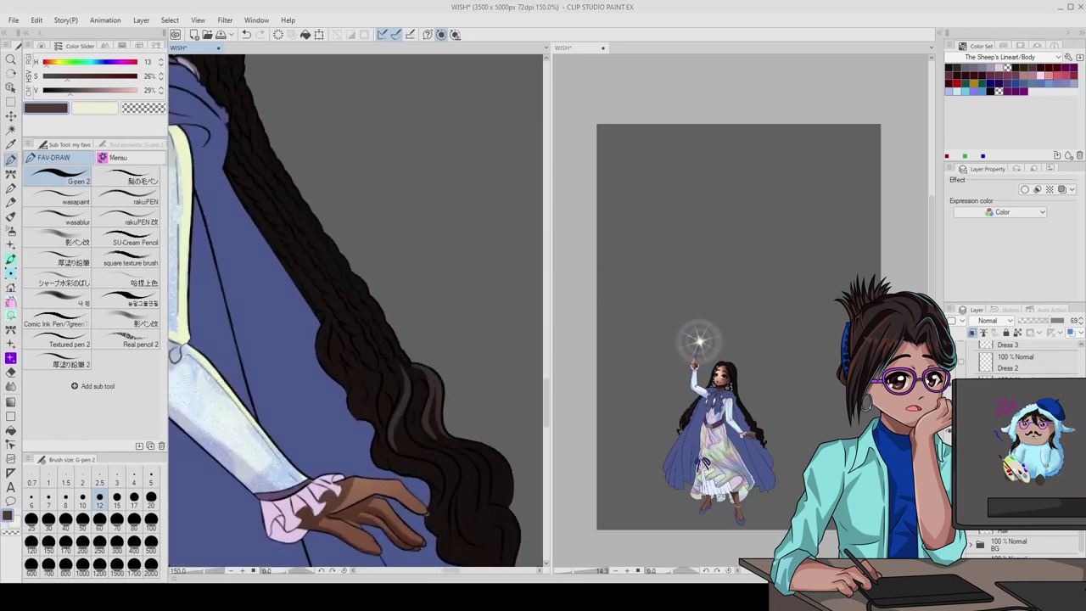
{"action": "scroll", "coordinate": [512, 500], "scroll_direction": "down", "scroll_amount": 3}
{"action": "scroll", "coordinate": [406, 326], "scroll_direction": "up", "scroll_amount": 3}
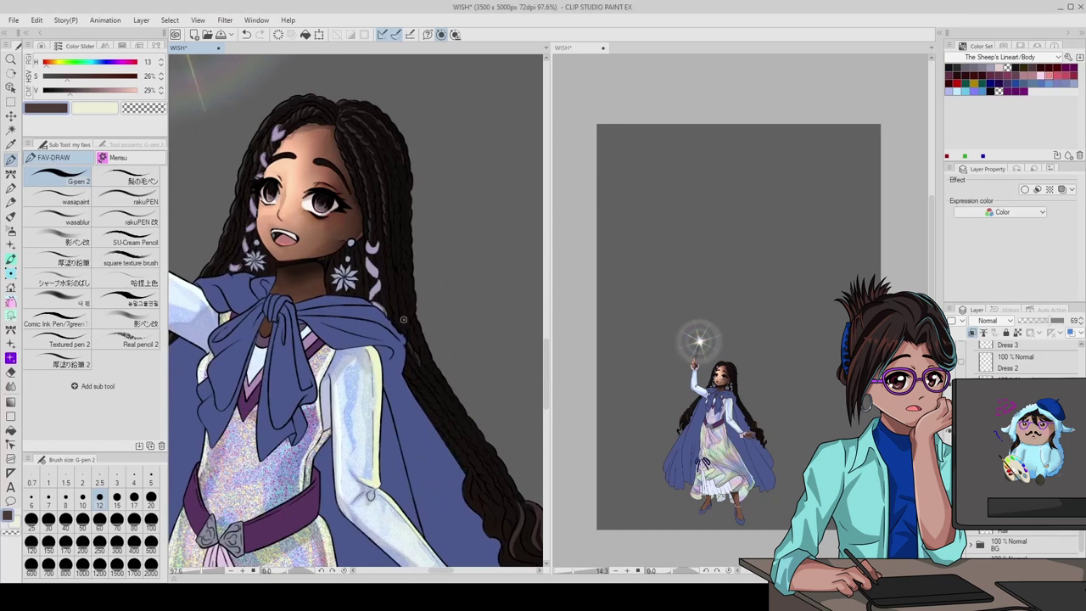
- Paint brown highlights along the braids beside the face on the lowered-arm side, continuing down past the cloaked shoulder
{"action": "scroll", "coordinate": [392, 270], "scroll_direction": "down", "scroll_amount": 2}
{"action": "scroll", "coordinate": [415, 255], "scroll_direction": "up", "scroll_amount": 5}
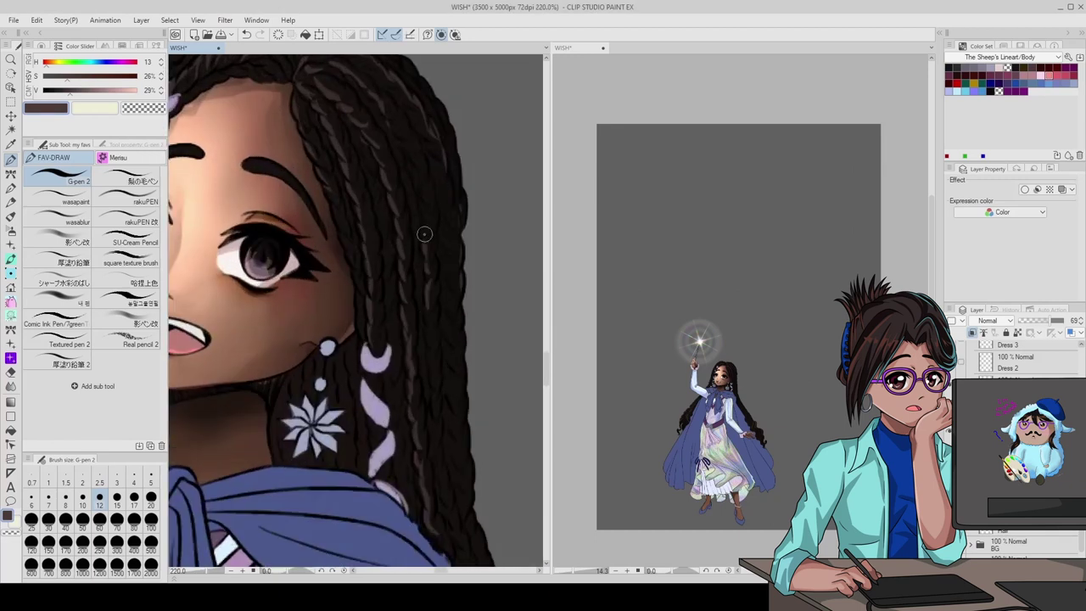
{"action": "scroll", "coordinate": [448, 517], "scroll_direction": "down", "scroll_amount": 2}
{"action": "scroll", "coordinate": [406, 416], "scroll_direction": "up", "scroll_amount": 1}
{"action": "scroll", "coordinate": [436, 364], "scroll_direction": "down", "scroll_amount": 2}
{"action": "scroll", "coordinate": [412, 436], "scroll_direction": "up", "scroll_amount": 3}
{"action": "scroll", "coordinate": [400, 319], "scroll_direction": "down", "scroll_amount": 1}
{"action": "scroll", "coordinate": [400, 319], "scroll_direction": "up", "scroll_amount": 1}
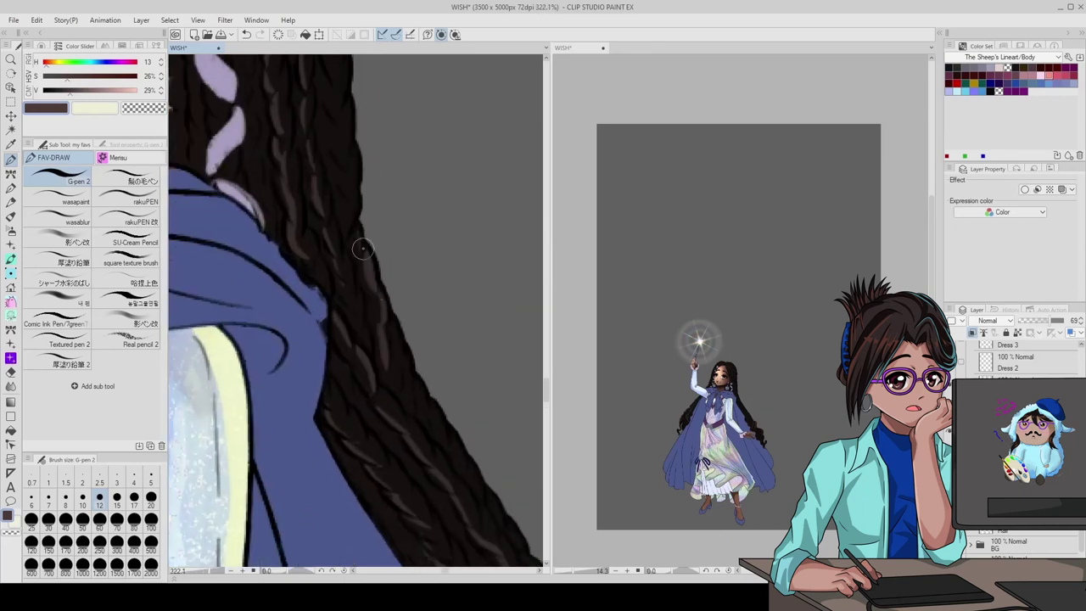
{"action": "scroll", "coordinate": [357, 213], "scroll_direction": "down", "scroll_amount": 5}
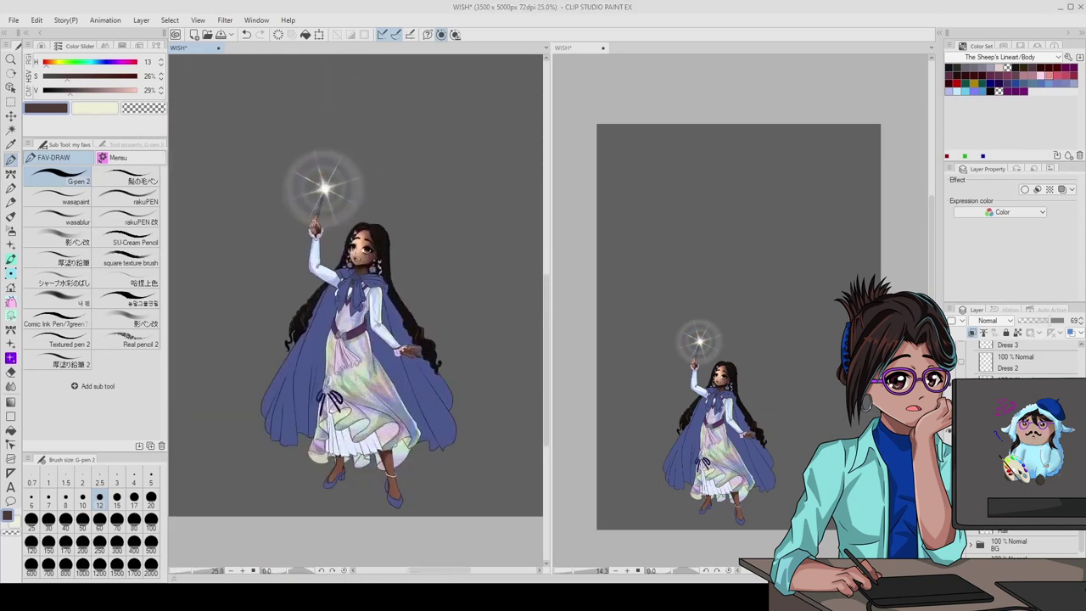
{"action": "scroll", "coordinate": [362, 314], "scroll_direction": "up", "scroll_amount": 5}
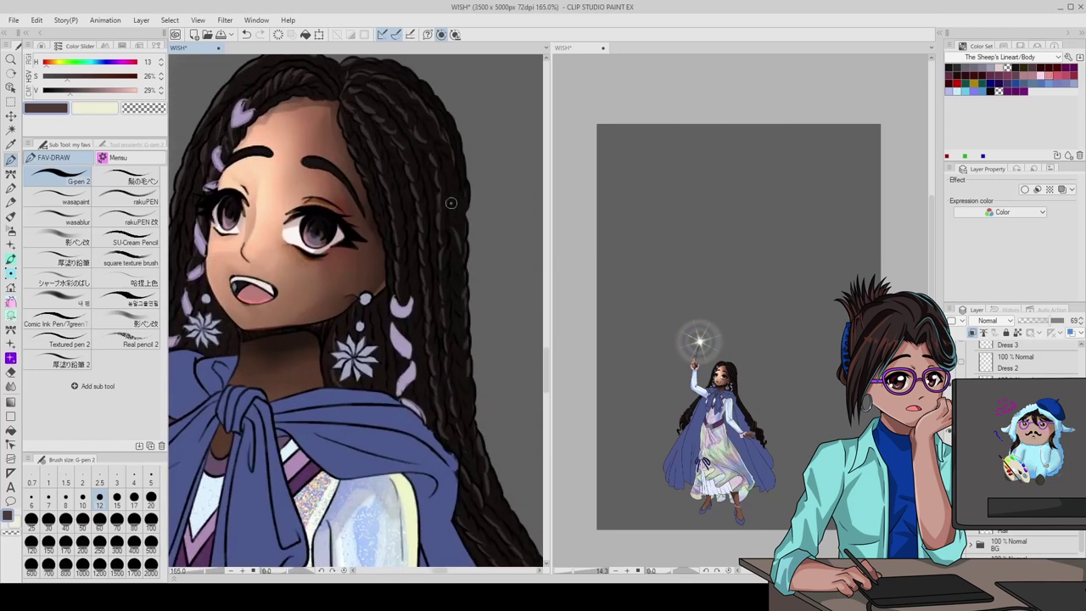
- Consult the boat-scene reference image and extend the brown highlights to the braids on the wand side of the face
{"action": "scroll", "coordinate": [456, 124], "scroll_direction": "down", "scroll_amount": 3}
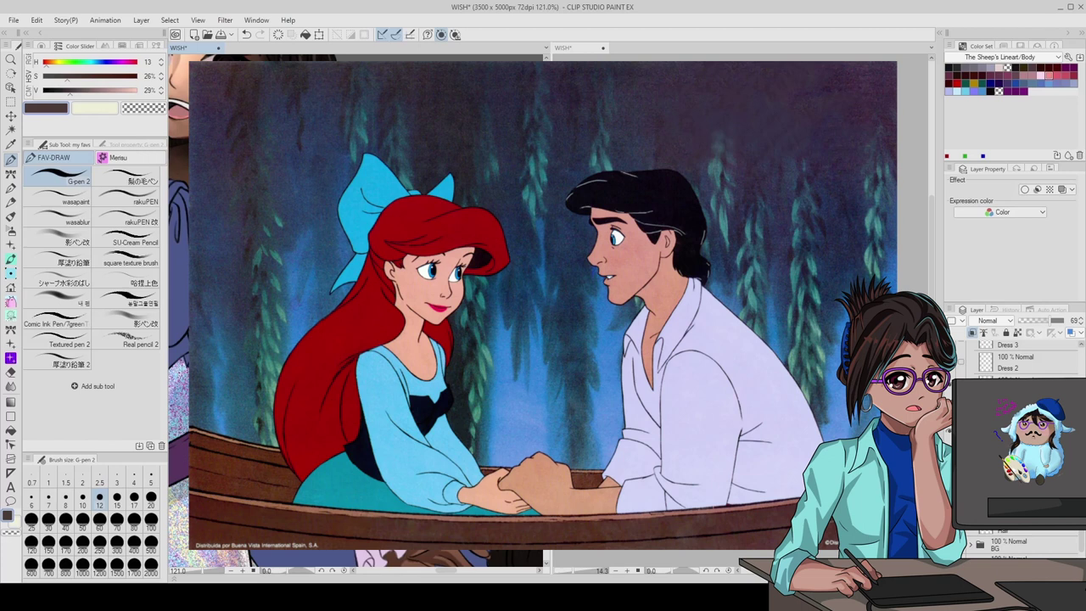
{"action": "scroll", "coordinate": [369, 181], "scroll_direction": "up", "scroll_amount": 3}
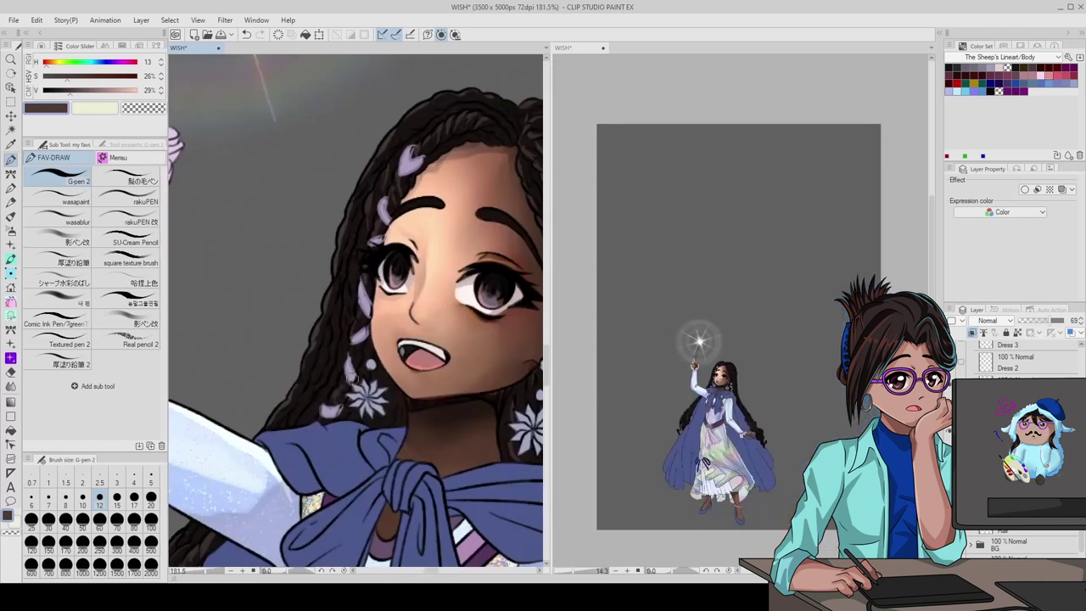
{"action": "scroll", "coordinate": [369, 182], "scroll_direction": "down", "scroll_amount": 2}
{"action": "scroll", "coordinate": [369, 182], "scroll_direction": "down", "scroll_amount": 5}
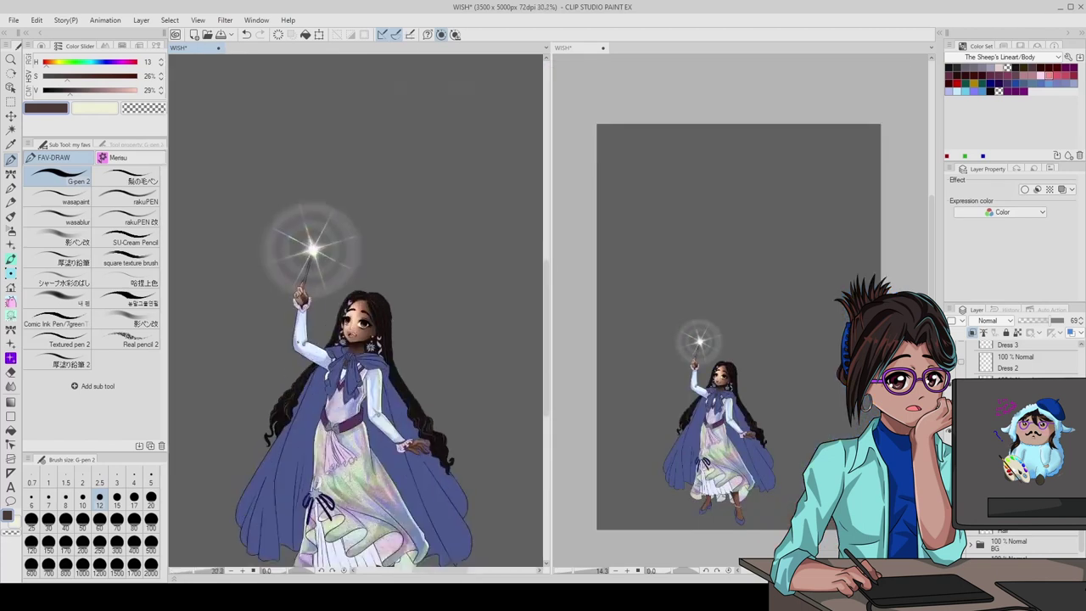
- Darken the colour to near-black (H 13, S 26, V 2) and paint shadows between the crown braids with G-pen 2
{"action": "left_click_drag", "start_coordinate": [91, 89], "coordinate": [44, 89]}
{"action": "scroll", "coordinate": [441, 333], "scroll_direction": "up", "scroll_amount": 5}
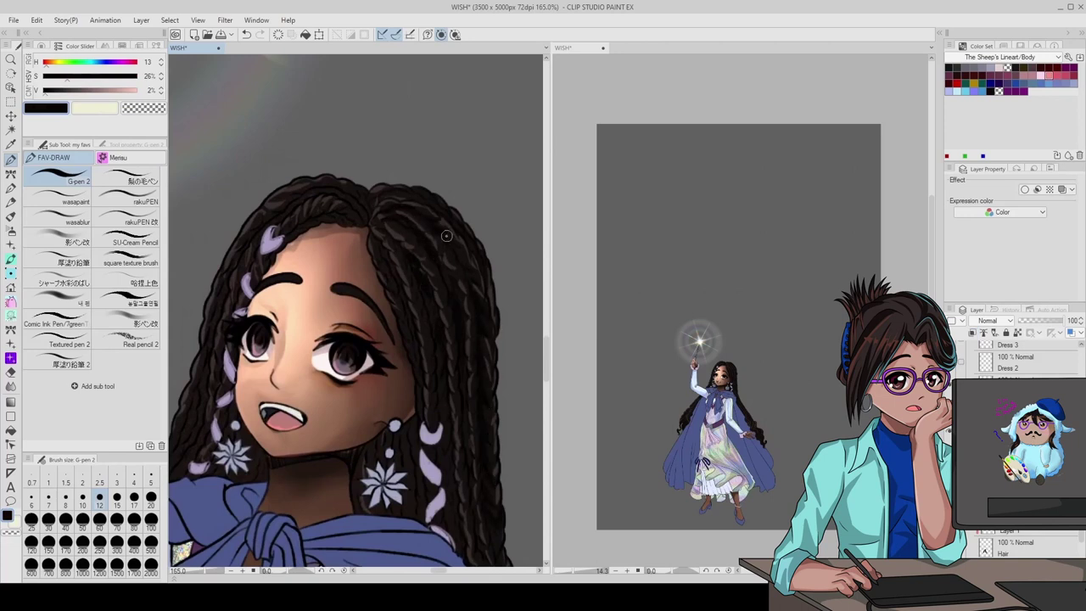
{"action": "left_click_drag", "start_coordinate": [427, 204], "coordinate": [406, 185]}
{"action": "left_click_drag", "start_coordinate": [302, 229], "coordinate": [331, 214]}
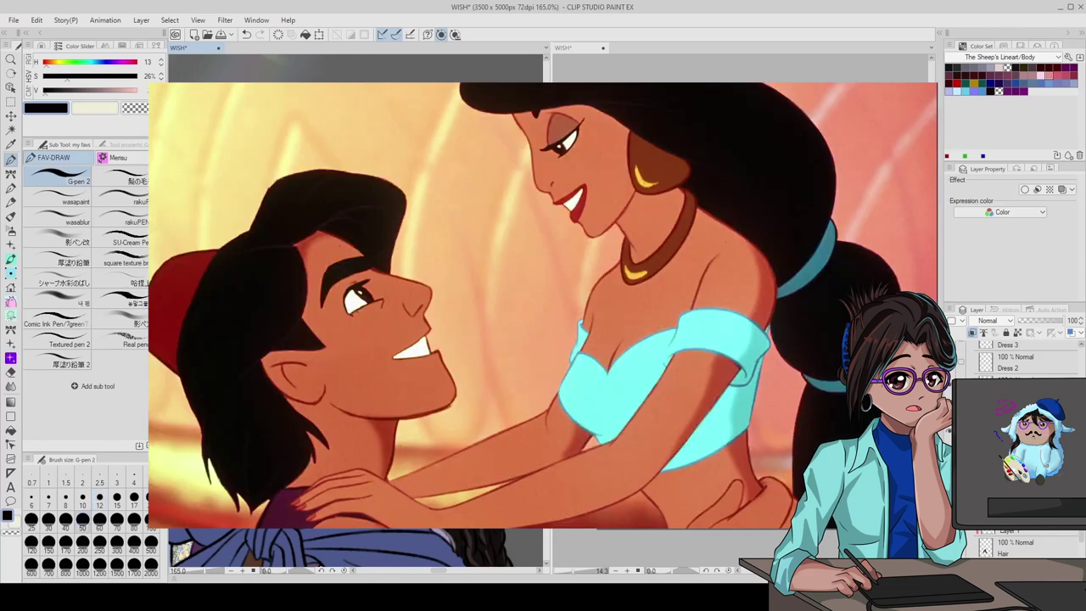
- Shade the curls beside the lowered hand and the wand-side wavy hair near-black with G-pen 2 at size 10
{"action": "left_click", "coordinate": [82, 497]}
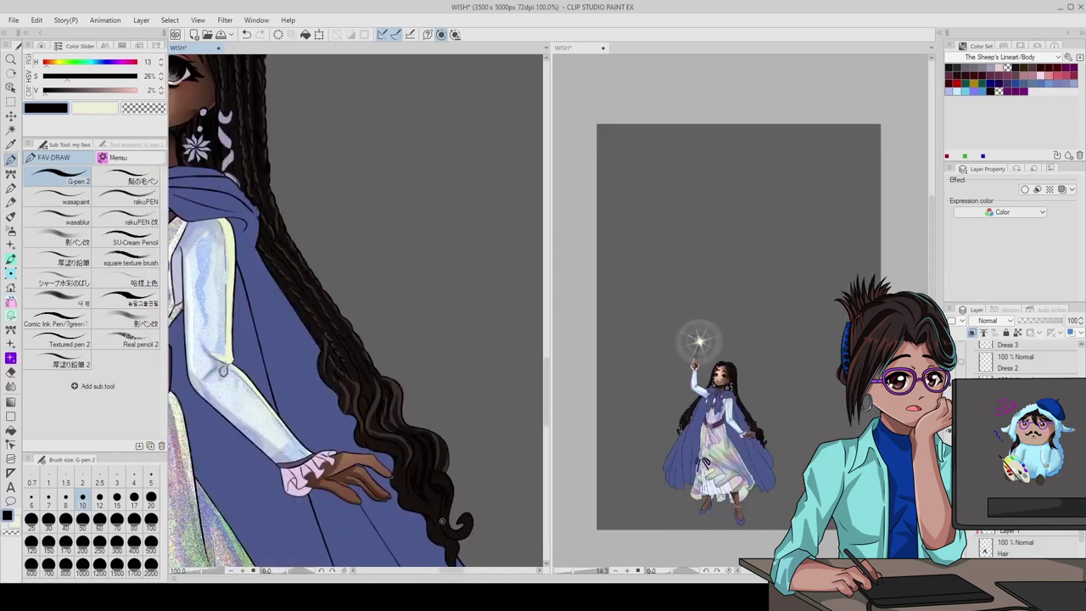
{"action": "scroll", "coordinate": [328, 363], "scroll_direction": "down", "scroll_amount": 5}
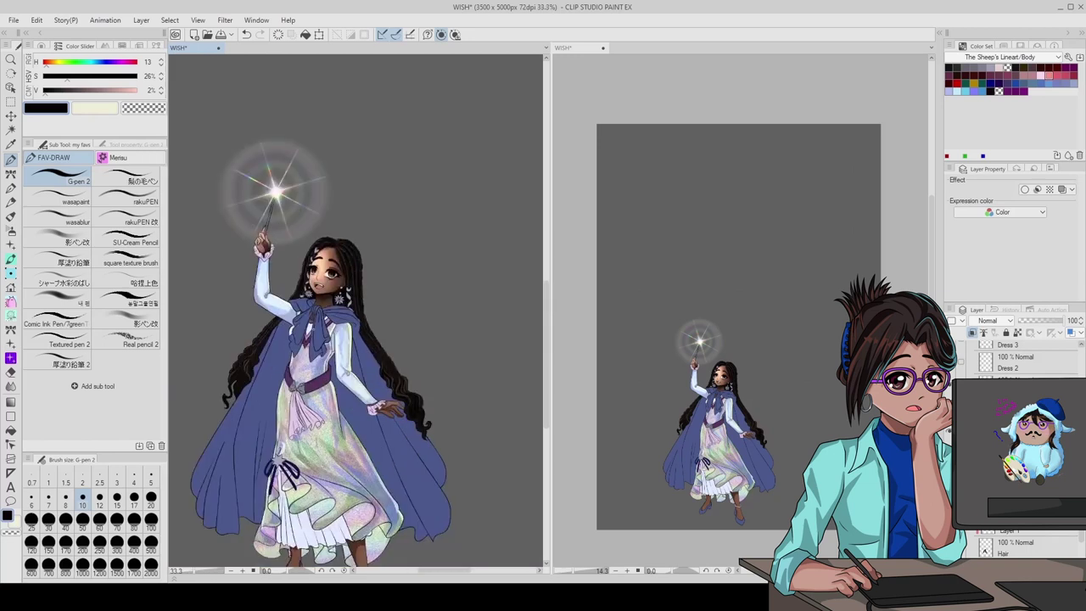
{"action": "scroll", "coordinate": [357, 398], "scroll_direction": "up", "scroll_amount": 6}
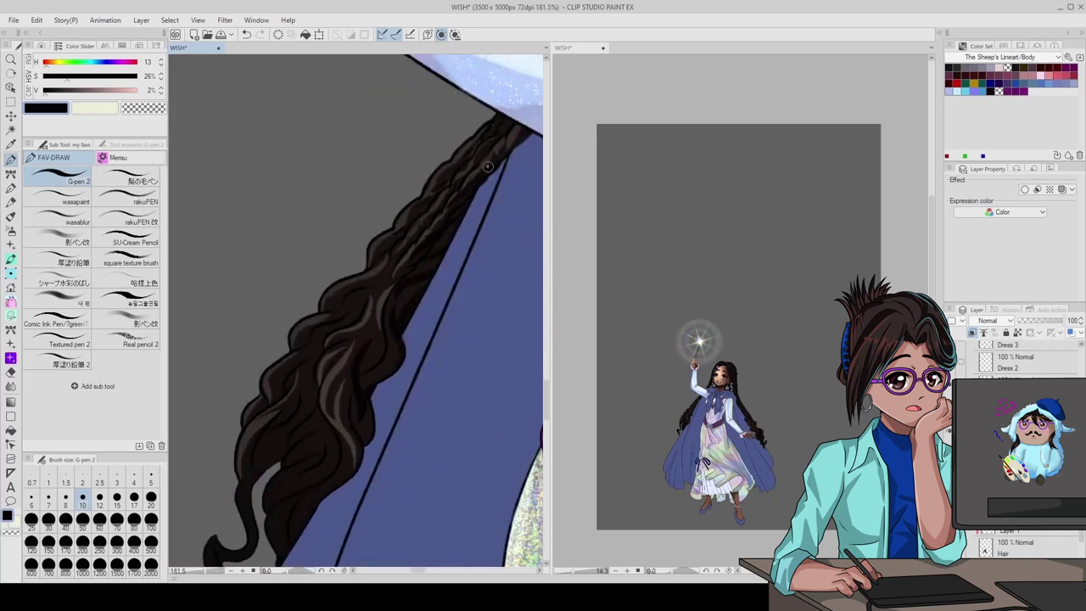
{"action": "mouse_move", "coordinate": [379, 245]}
{"action": "left_mouse_down"}
{"action": "mouse_move", "coordinate": [287, 392]}
{"action": "mouse_move", "coordinate": [263, 468]}
{"action": "left_mouse_up"}
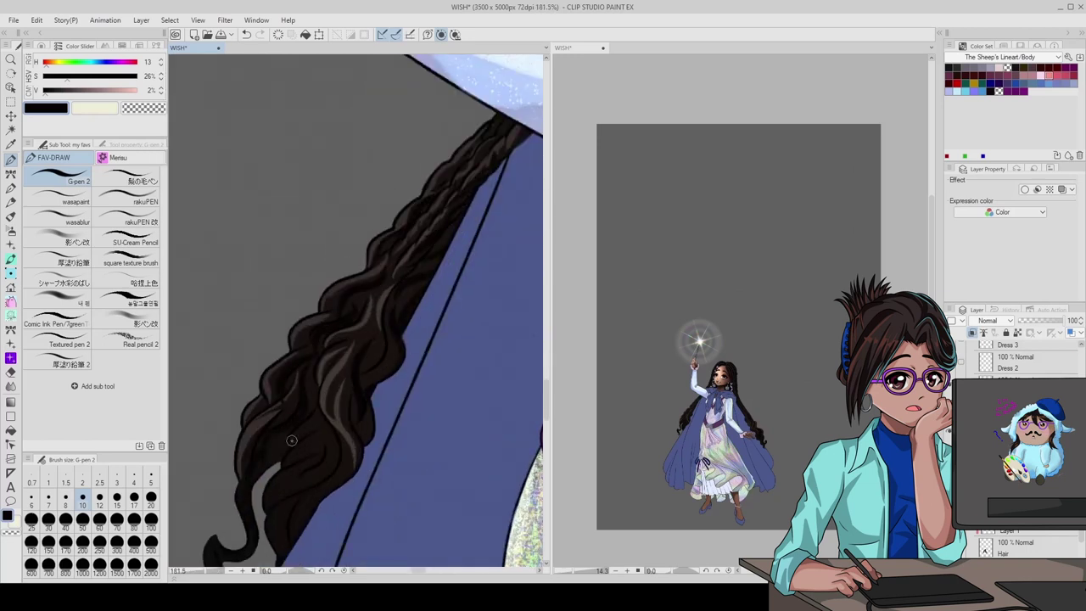
{"action": "mouse_move", "coordinate": [322, 438]}
{"action": "left_mouse_down"}
{"action": "mouse_move", "coordinate": [288, 492]}
{"action": "mouse_move", "coordinate": [359, 422]}
{"action": "left_mouse_up"}
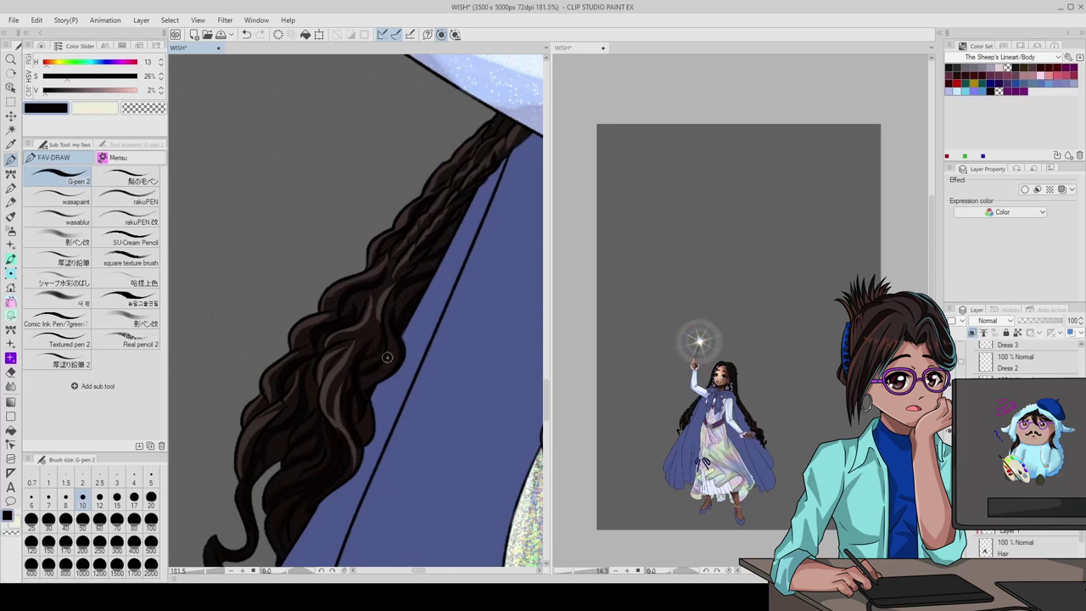
- Extend the near-black shading along the braids on both sides of the face and down past the lowered arm
{"action": "scroll", "coordinate": [363, 372], "scroll_direction": "down", "scroll_amount": 5}
{"action": "scroll", "coordinate": [262, 397], "scroll_direction": "up", "scroll_amount": 4}
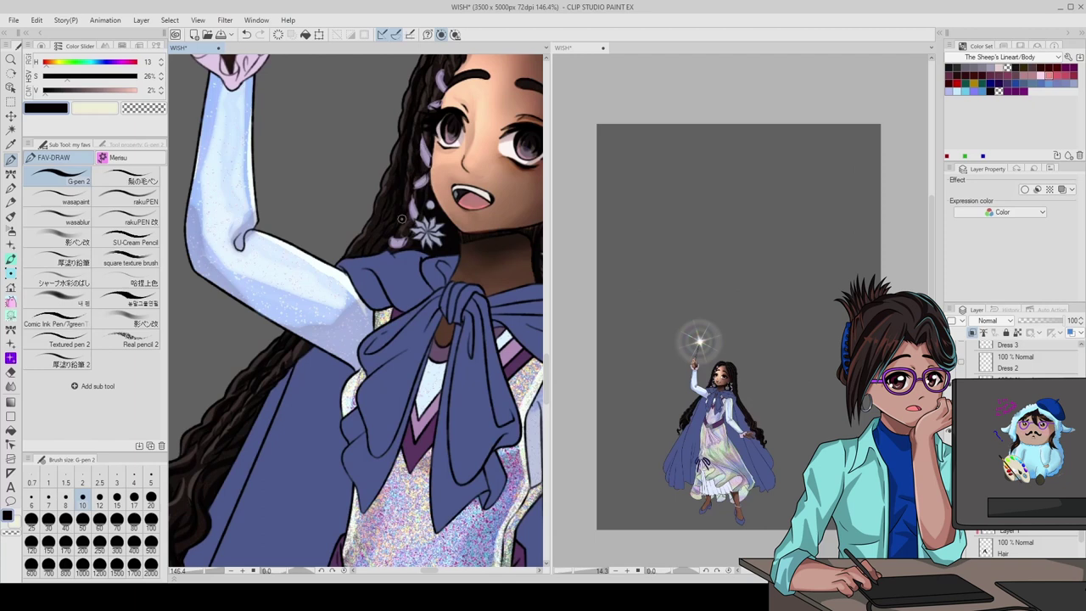
{"action": "scroll", "coordinate": [397, 156], "scroll_direction": "down", "scroll_amount": 2}
{"action": "scroll", "coordinate": [370, 159], "scroll_direction": "up", "scroll_amount": 4}
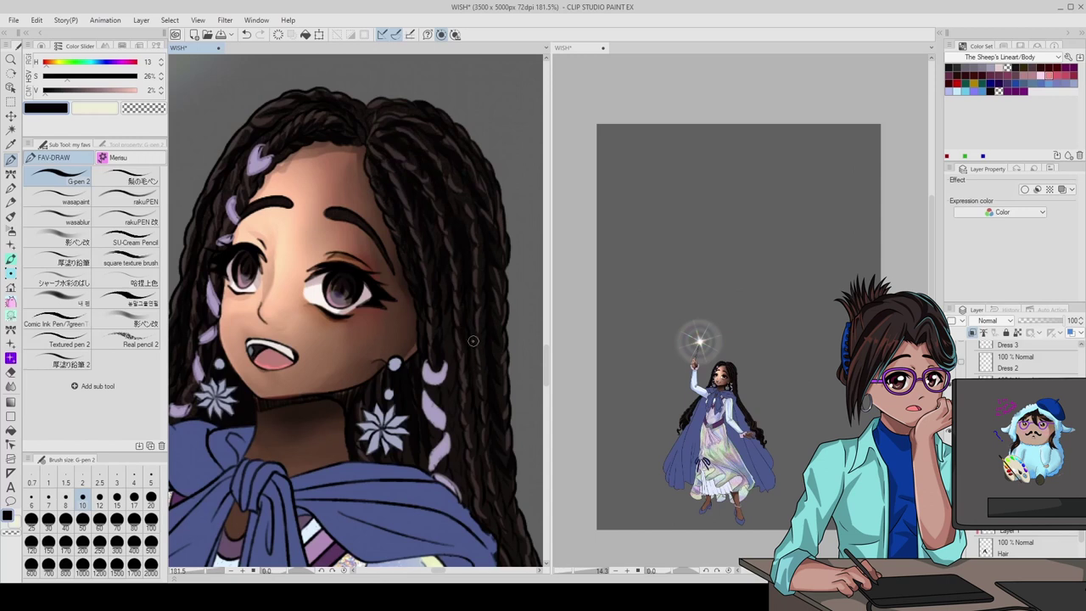
{"action": "scroll", "coordinate": [393, 81], "scroll_direction": "down", "scroll_amount": 3}
{"action": "scroll", "coordinate": [360, 440], "scroll_direction": "up", "scroll_amount": 2}
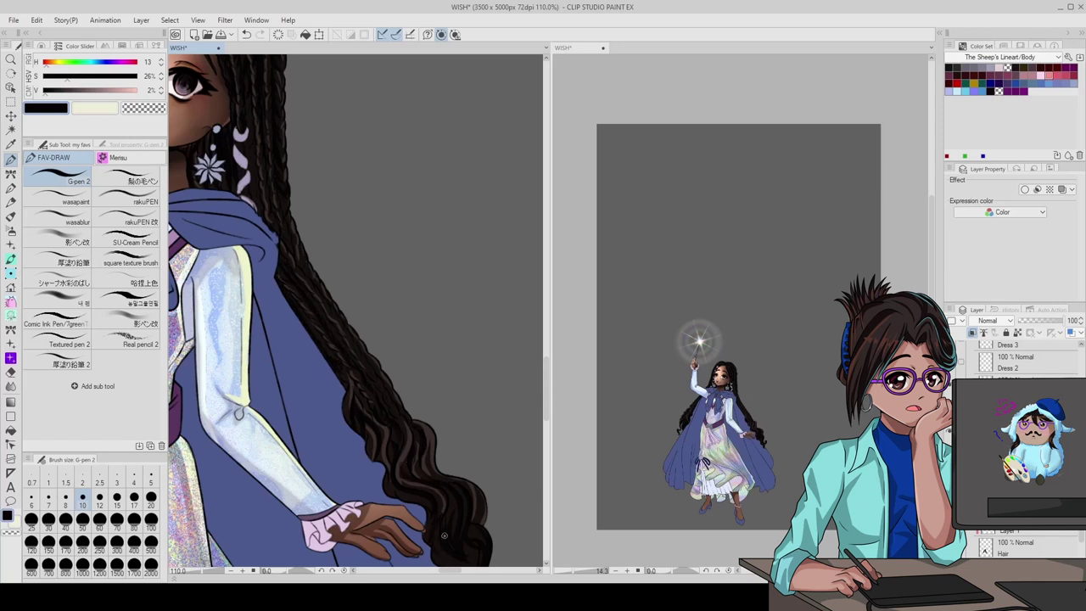
{"action": "scroll", "coordinate": [441, 538], "scroll_direction": "down", "scroll_amount": 5}
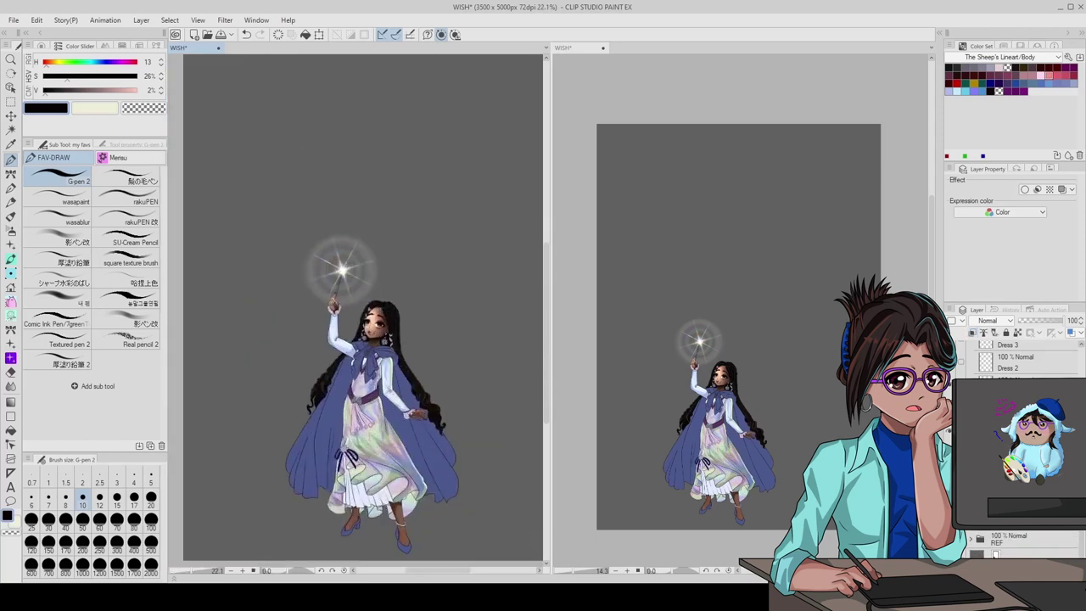
- Sample tones around the face and mix a dark brown (H 27, S 50, V 22) for G-pen 2
{"action": "scroll", "coordinate": [376, 326], "scroll_direction": "up", "scroll_amount": 5}
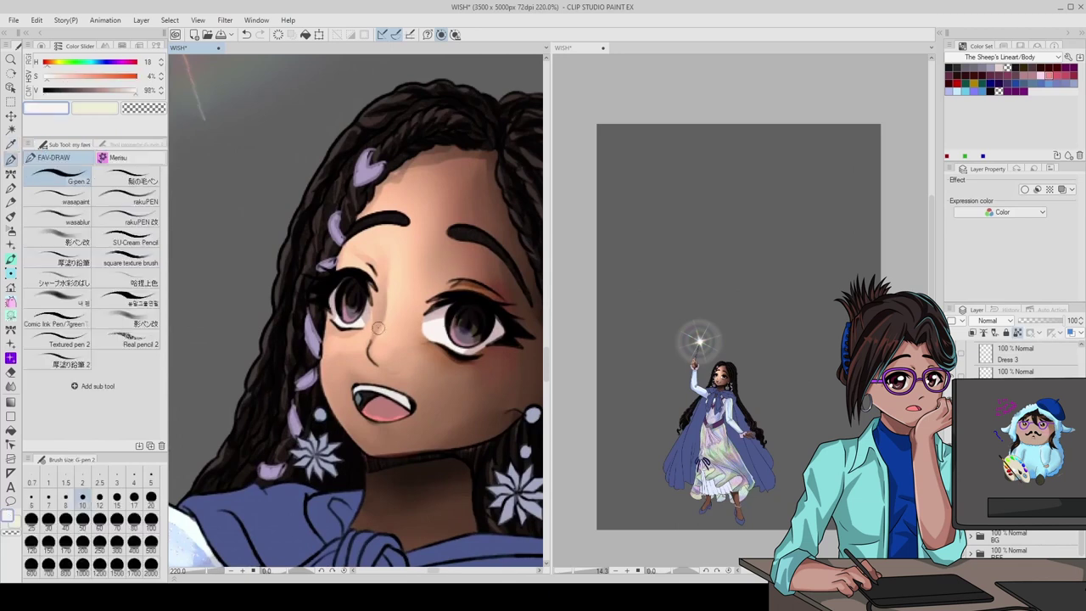
{"action": "scroll", "coordinate": [360, 317], "scroll_direction": "down", "scroll_amount": 3}
{"action": "scroll", "coordinate": [373, 296], "scroll_direction": "up", "scroll_amount": 3}
{"action": "left_click", "coordinate": [386, 280], "text": "alt"}
{"action": "scroll", "coordinate": [312, 253], "scroll_direction": "down", "scroll_amount": 4}
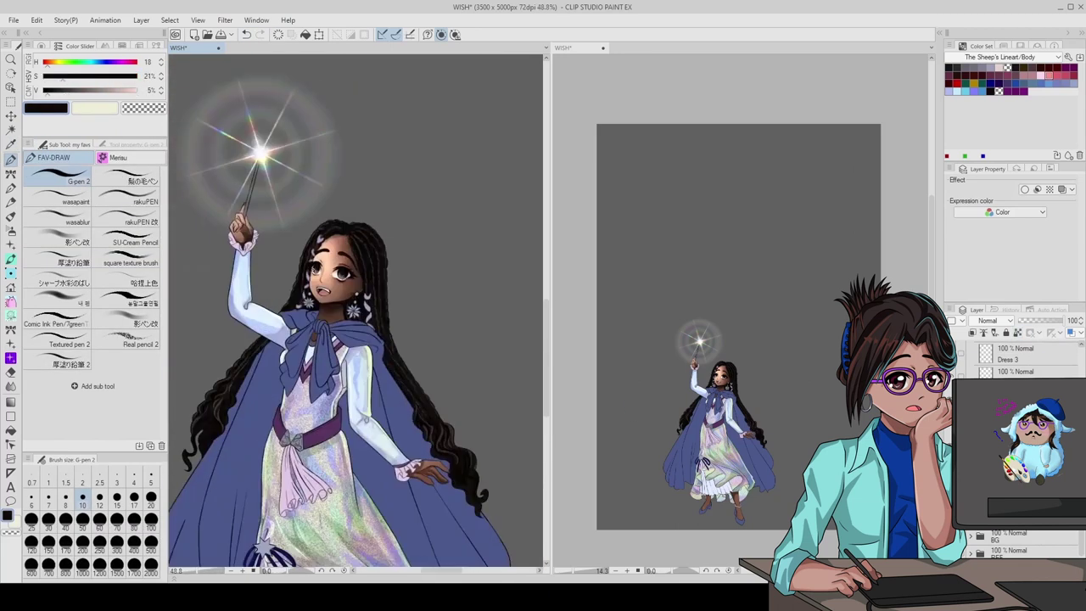
{"action": "key", "text": "i"}
{"action": "mouse_move", "coordinate": [81, 75]}
{"action": "left_mouse_down"}
{"action": "mouse_move", "coordinate": [93, 85]}
{"action": "mouse_move", "coordinate": [67, 90]}
{"action": "left_mouse_up"}
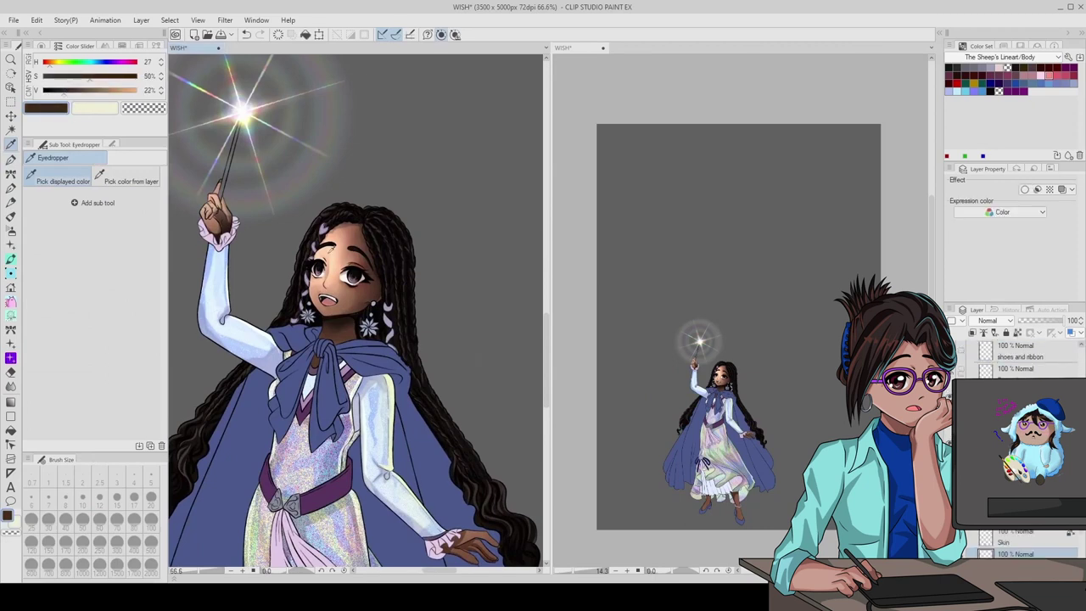
{"action": "scroll", "coordinate": [328, 262], "scroll_direction": "up", "scroll_amount": 3}
{"action": "key", "text": "p"}
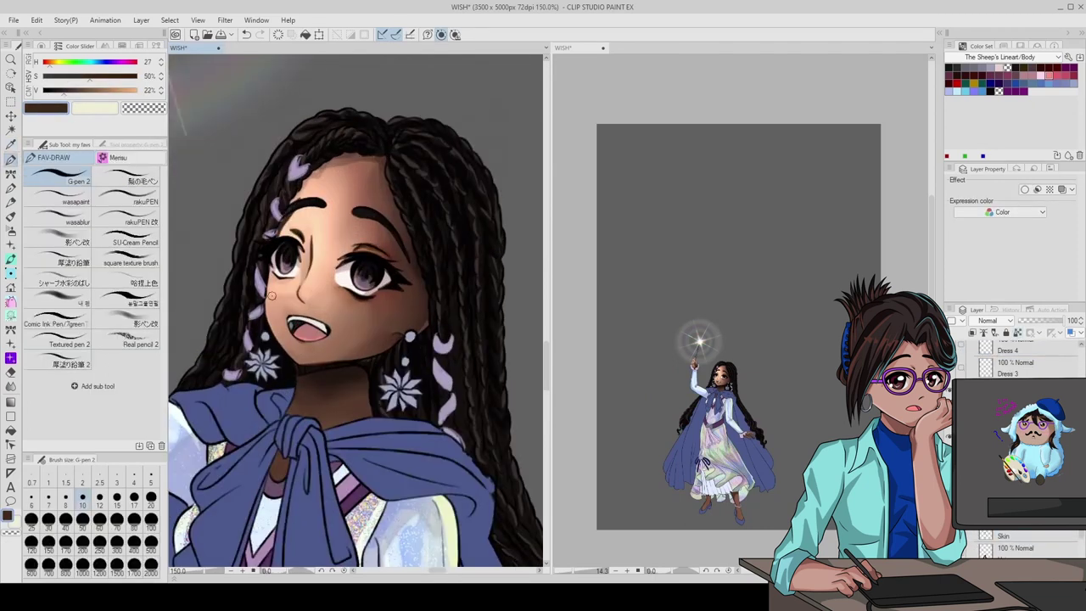
{"action": "scroll", "coordinate": [275, 326], "scroll_direction": "down", "scroll_amount": 4}
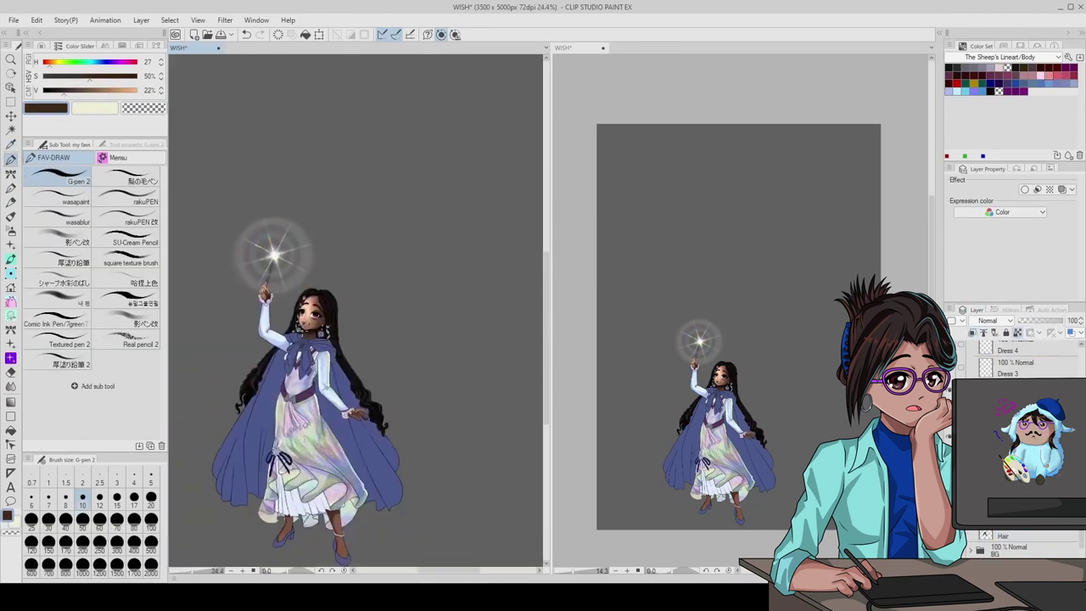
- Sample the raised hand's skin tones and retouch the extended index fingertip with light skin colour (H 15, S 23, V 70)
{"action": "scroll", "coordinate": [280, 237], "scroll_direction": "up", "scroll_amount": 5}
{"action": "left_click", "coordinate": [301, 341], "text": "alt"}
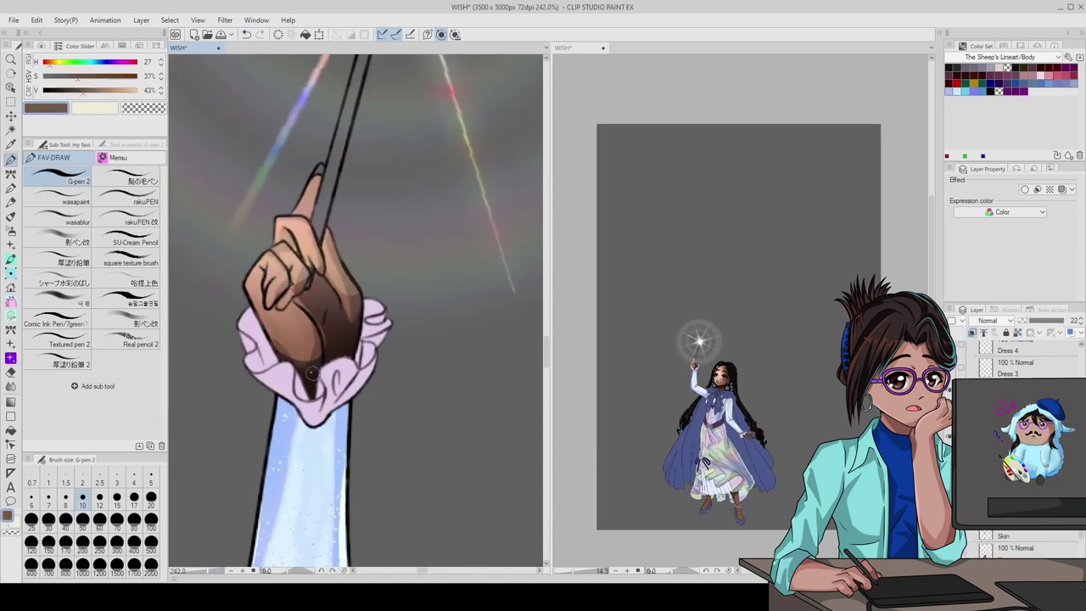
{"action": "left_click", "coordinate": [286, 297], "text": "alt"}
{"action": "left_click", "coordinate": [1025, 550]}
{"action": "left_click", "coordinate": [314, 174], "text": "alt"}
{"action": "left_click_drag", "start_coordinate": [316, 171], "coordinate": [319, 168]}
{"action": "scroll", "coordinate": [273, 254], "scroll_direction": "down", "scroll_amount": 10}
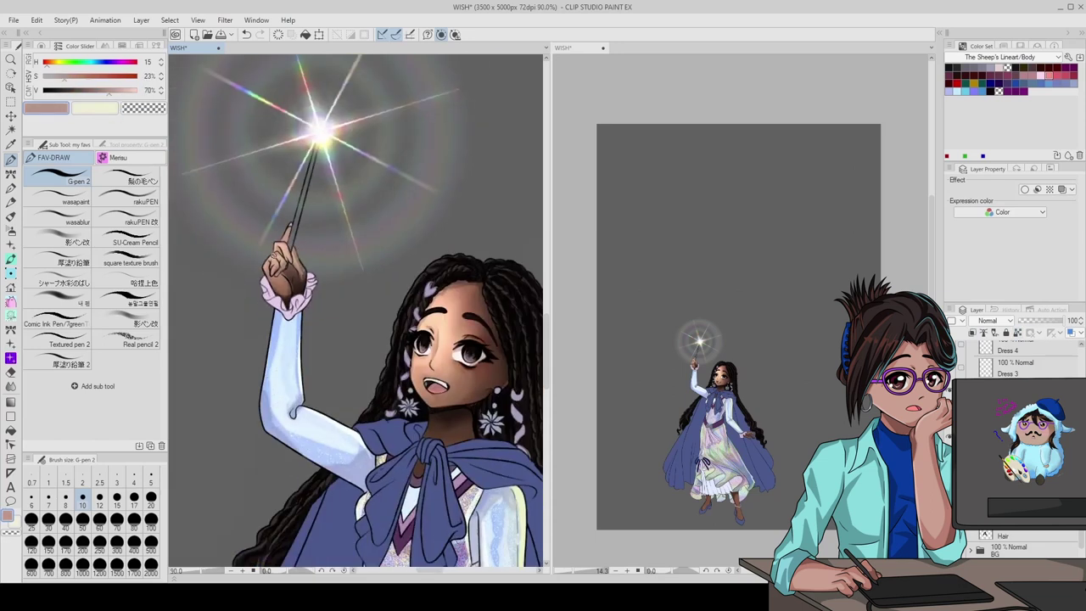
- Sample colours around the lowered hand and change the drawing colour to pink (H 3, S 48, V 100)
{"action": "scroll", "coordinate": [321, 290], "scroll_direction": "up", "scroll_amount": 10}
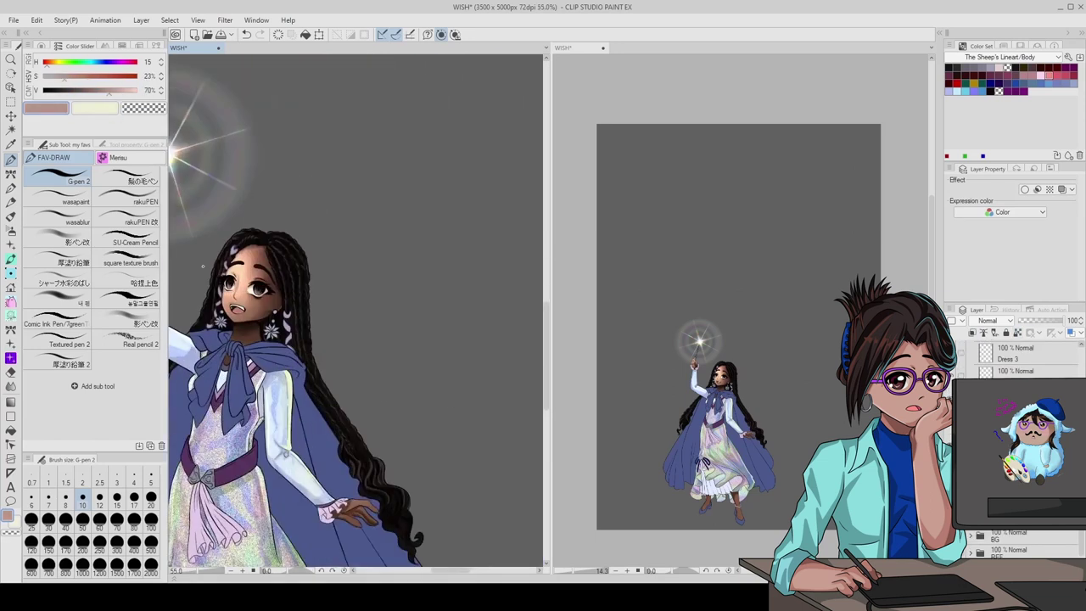
{"action": "left_click", "coordinate": [343, 348], "text": "alt"}
{"action": "left_click", "coordinate": [349, 345], "text": "alt"}
{"action": "scroll", "coordinate": [350, 344], "scroll_direction": "down", "scroll_amount": 6}
{"action": "scroll", "coordinate": [280, 364], "scroll_direction": "up", "scroll_amount": 8}
{"action": "left_click", "coordinate": [273, 370], "text": "alt"}
{"action": "scroll", "coordinate": [273, 371], "scroll_direction": "down", "scroll_amount": 12}
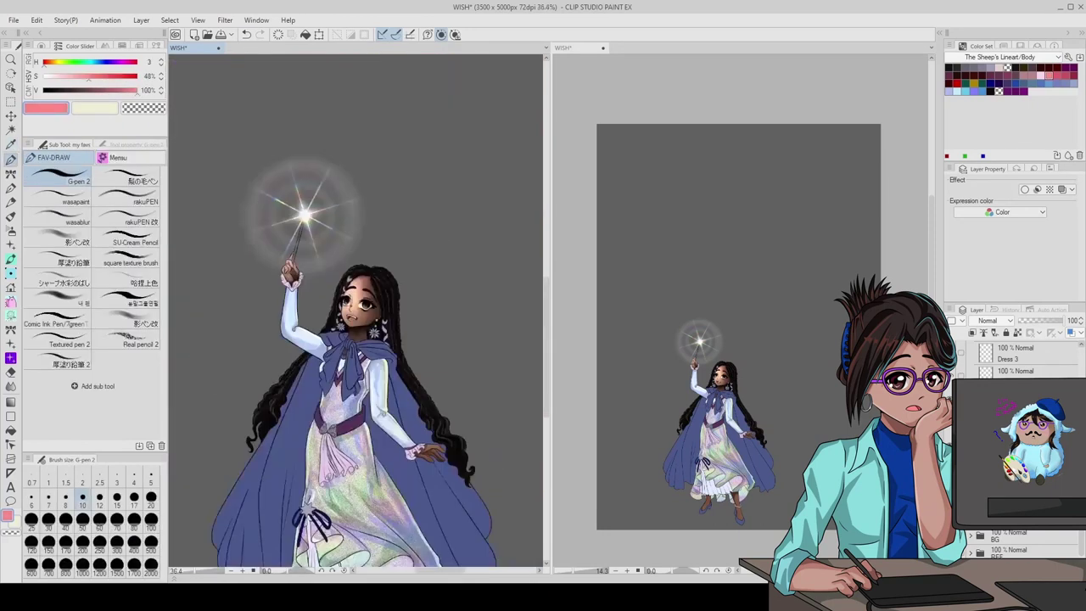
{"action": "scroll", "coordinate": [273, 371], "scroll_direction": "up", "scroll_amount": 1}
- Paint blue fold shadows (H 220, S 48, V 46) on the pleated white underskirt with G-pen 2 at size 20
{"action": "scroll", "coordinate": [274, 370], "scroll_direction": "up", "scroll_amount": 5}
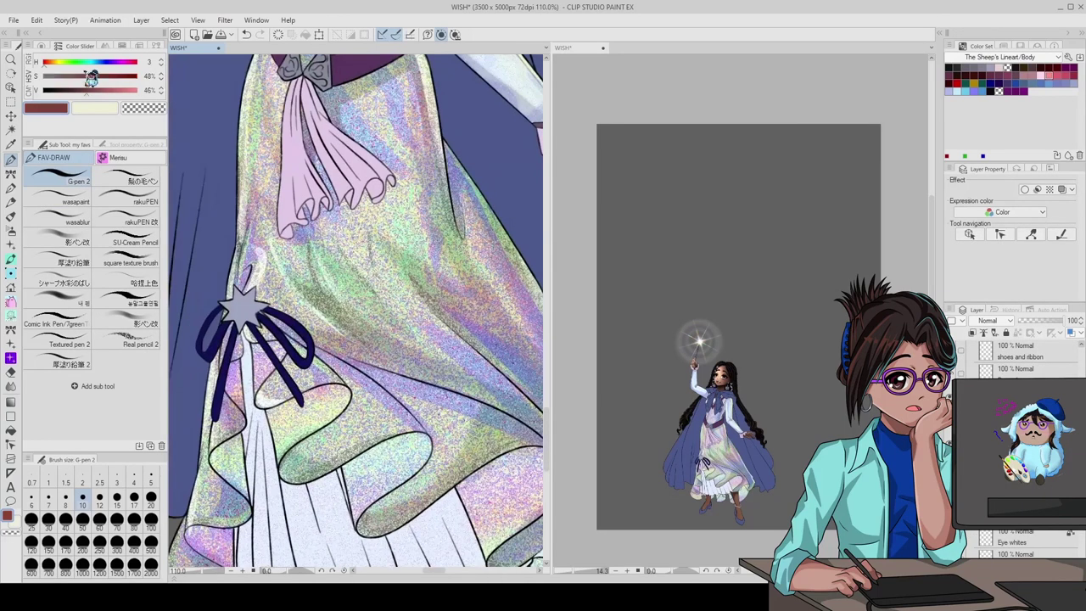
{"action": "scroll", "coordinate": [356, 382], "scroll_direction": "down", "scroll_amount": 2}
{"action": "left_click", "coordinate": [151, 496]}
{"action": "left_click", "coordinate": [212, 382], "text": "alt"}
{"action": "mouse_move", "coordinate": [360, 437]}
{"action": "left_mouse_down"}
{"action": "mouse_move", "coordinate": [390, 502]}
{"action": "mouse_move", "coordinate": [412, 501]}
{"action": "left_mouse_up"}
{"action": "left_click_drag", "start_coordinate": [434, 451], "coordinate": [455, 502]}
{"action": "left_click_drag", "start_coordinate": [324, 414], "coordinate": [344, 472]}
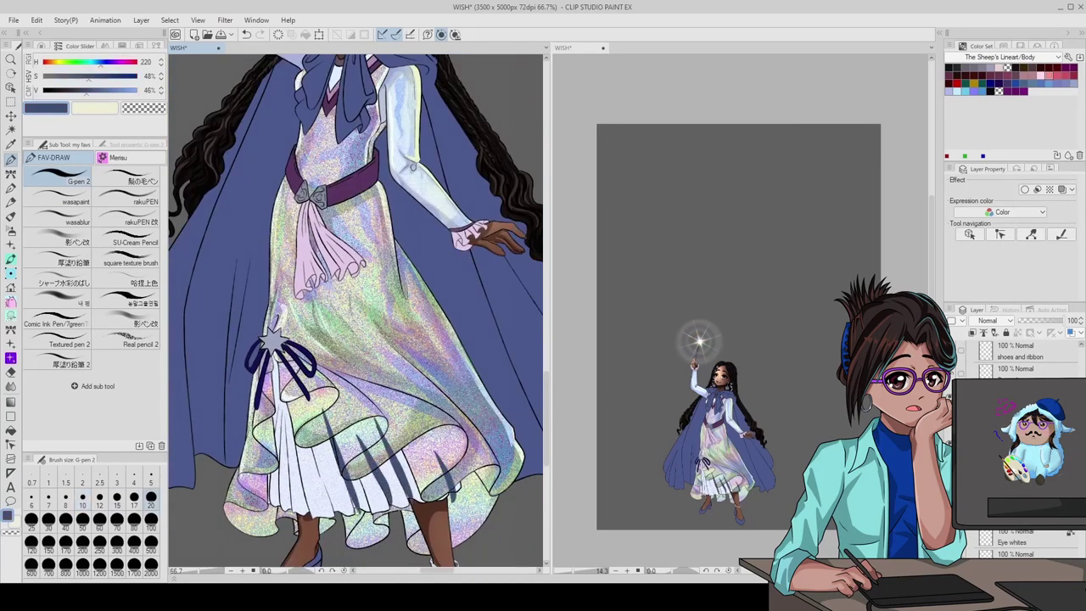
- Set the shadow layer to Multiply at 30% opacity and extend the underskirt and sleeve fold shadows at size 17
{"action": "left_click", "coordinate": [134, 496]}
{"action": "left_click", "coordinate": [997, 321]}
{"action": "left_click", "coordinate": [997, 339]}
{"action": "left_click_drag", "start_coordinate": [1069, 321], "coordinate": [1044, 321]}
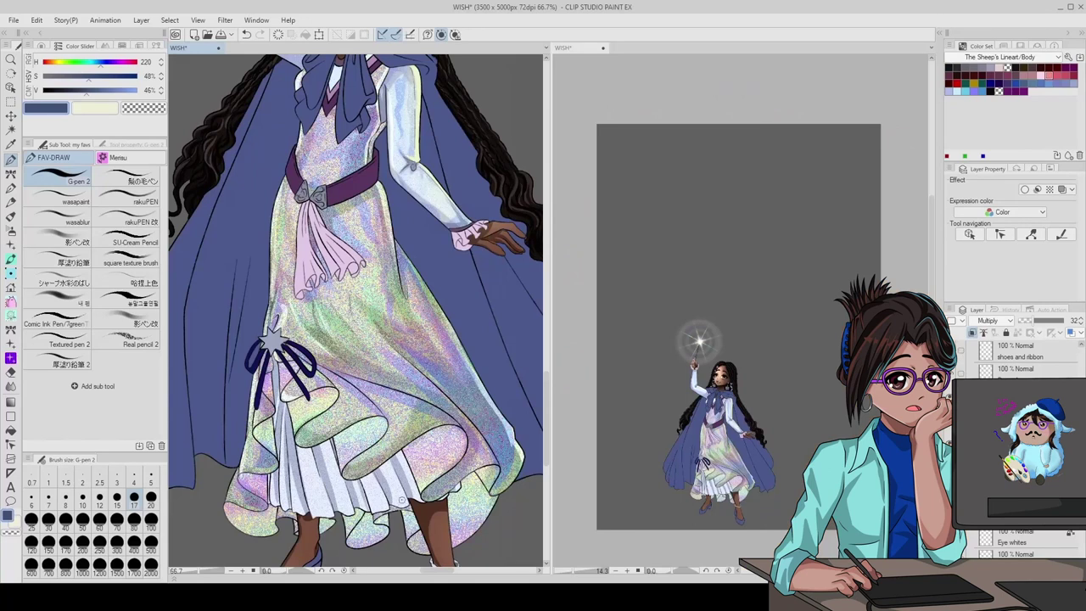
{"action": "scroll", "coordinate": [407, 467], "scroll_direction": "down", "scroll_amount": 3}
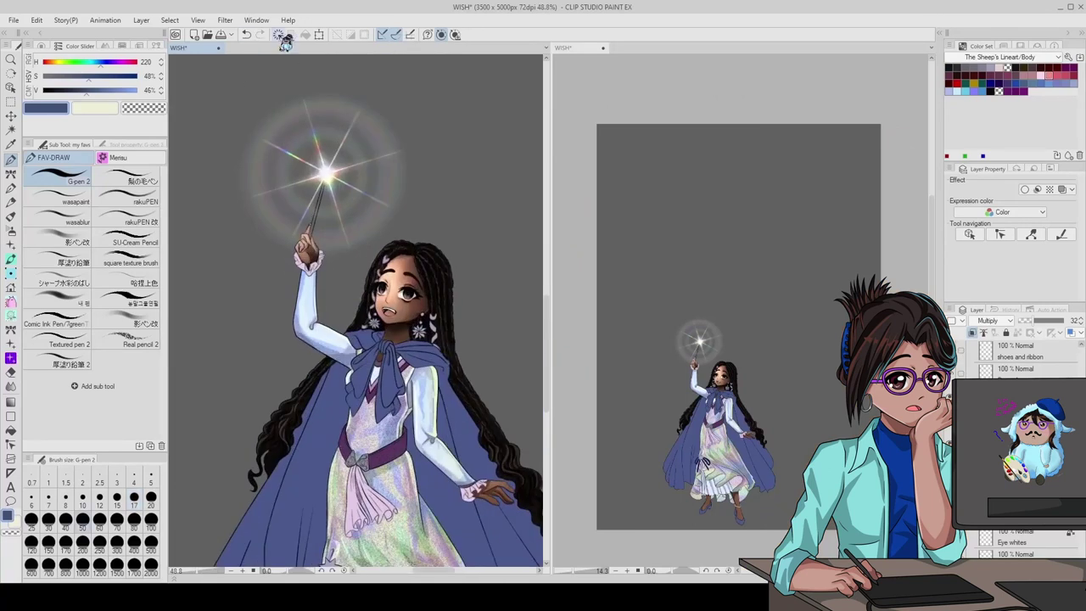
{"action": "scroll", "coordinate": [356, 309], "scroll_direction": "down", "scroll_amount": 3}
{"action": "scroll", "coordinate": [356, 310], "scroll_direction": "up", "scroll_amount": 1}
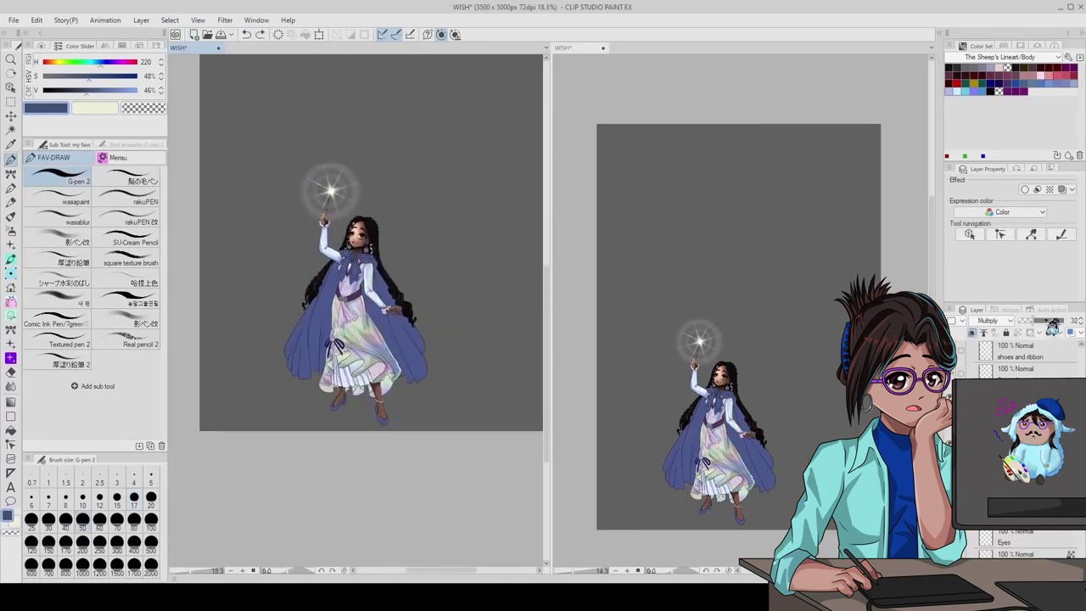
{"action": "left_click", "coordinate": [1040, 329]}
{"action": "scroll", "coordinate": [366, 252], "scroll_direction": "up", "scroll_amount": 3}
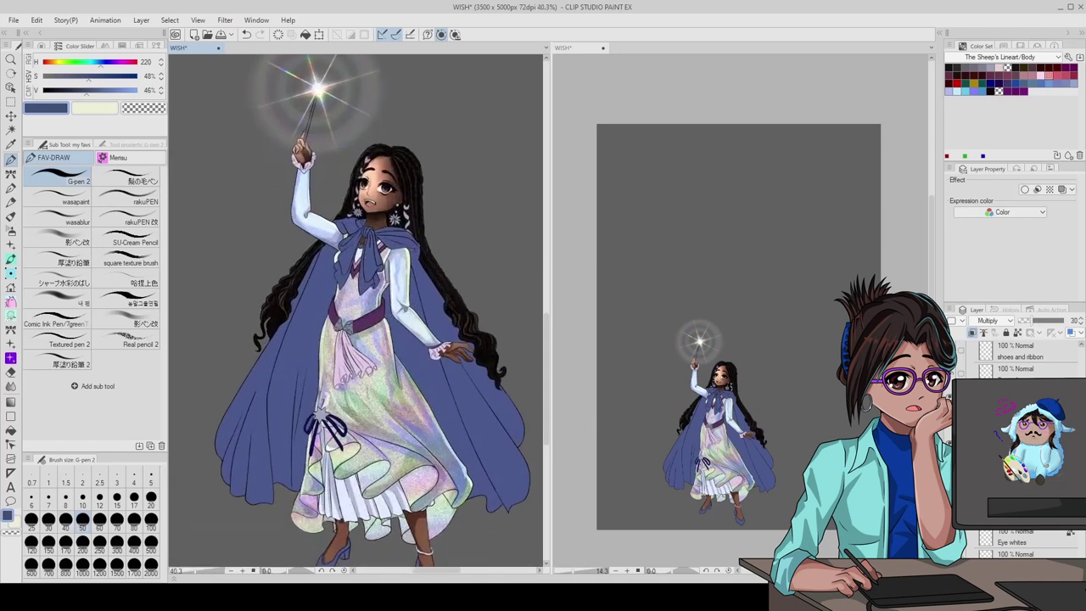
- Add near-white highlights (H 220, S 7, V 100) to the sleeves on the Add (Glow) layer and soften them with Painterly blender
{"action": "left_click", "coordinate": [1010, 542]}
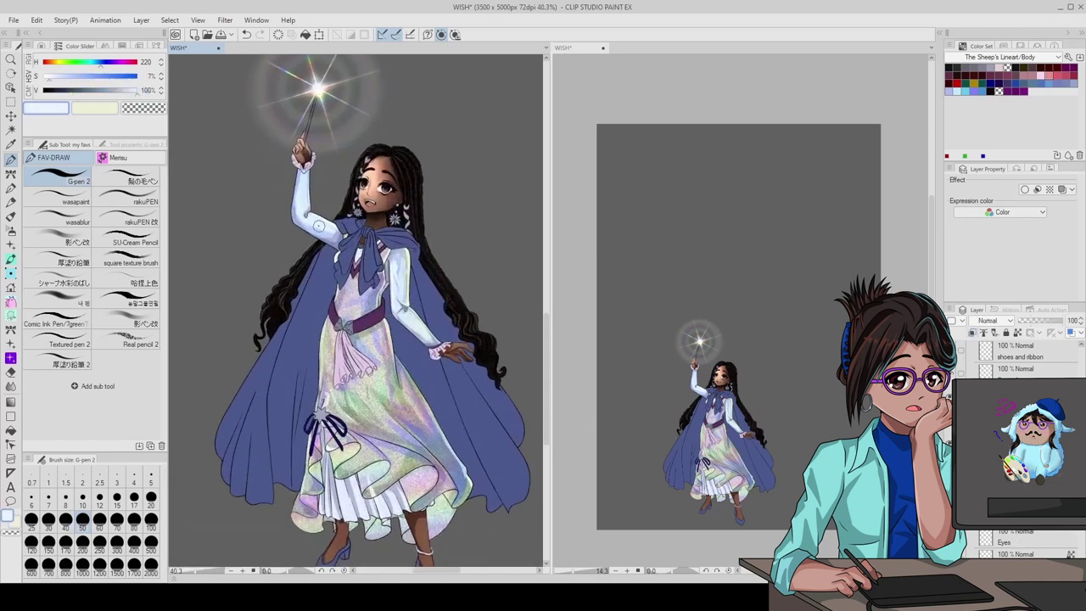
{"action": "left_click", "coordinate": [982, 350]}
{"action": "key", "text": "j"}
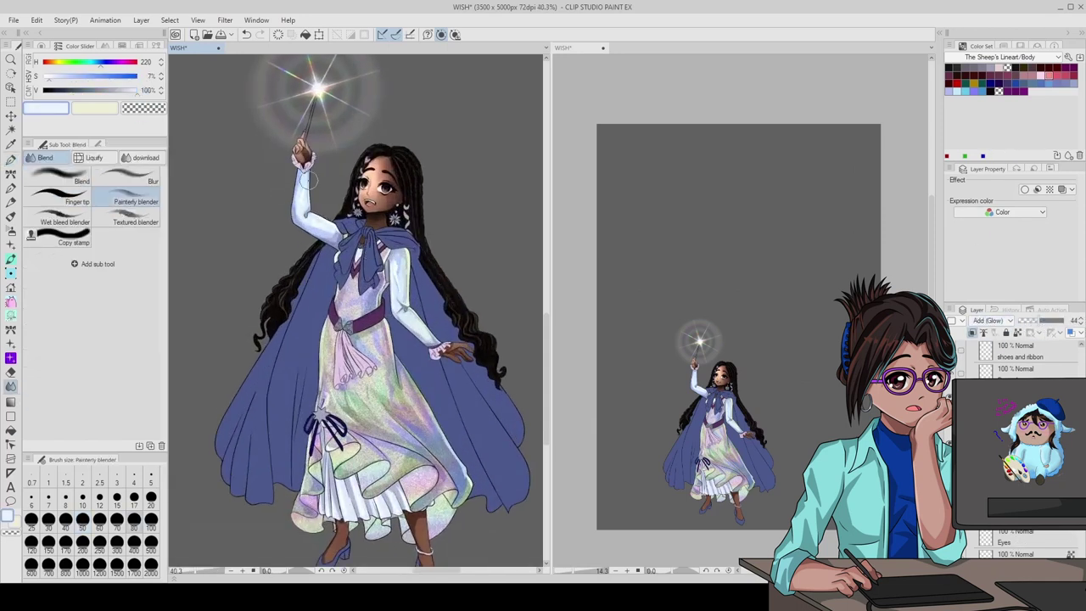
{"action": "scroll", "coordinate": [407, 300], "scroll_direction": "down", "scroll_amount": 5}
{"action": "scroll", "coordinate": [407, 300], "scroll_direction": "up", "scroll_amount": 2}
{"action": "scroll", "coordinate": [407, 300], "scroll_direction": "down", "scroll_amount": 1}
- Paint light lavender rim highlights (H 254, S 28, V 95) along the purple belt's edges with G-pen 2
{"action": "key", "text": "ctrl+alt+0"}
{"action": "key", "text": "p"}
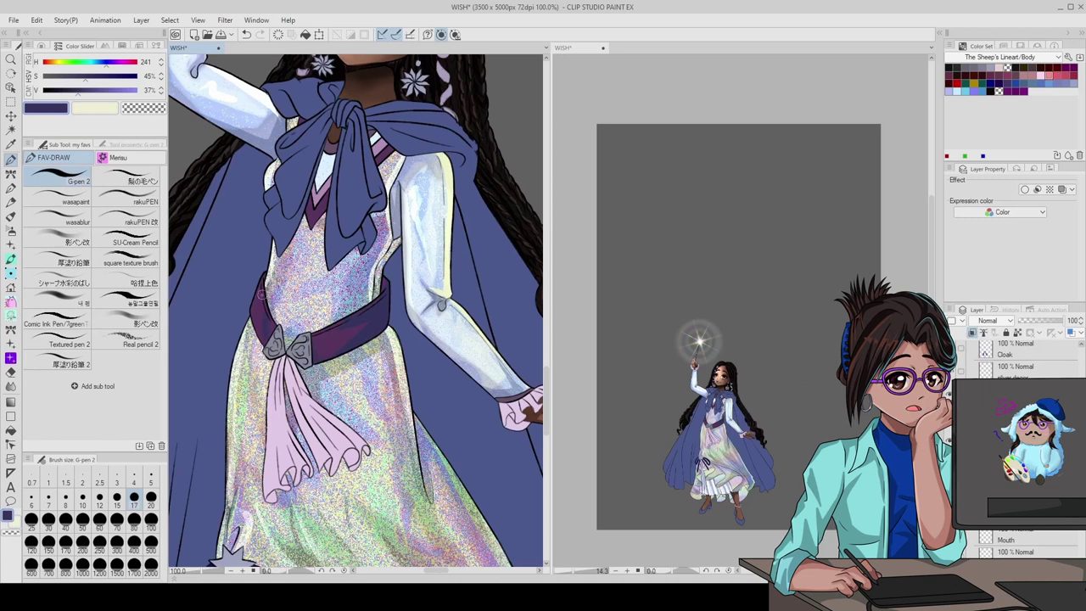
{"action": "left_click_drag", "start_coordinate": [79, 90], "coordinate": [127, 90]}
{"action": "left_click", "coordinate": [94, 108]}
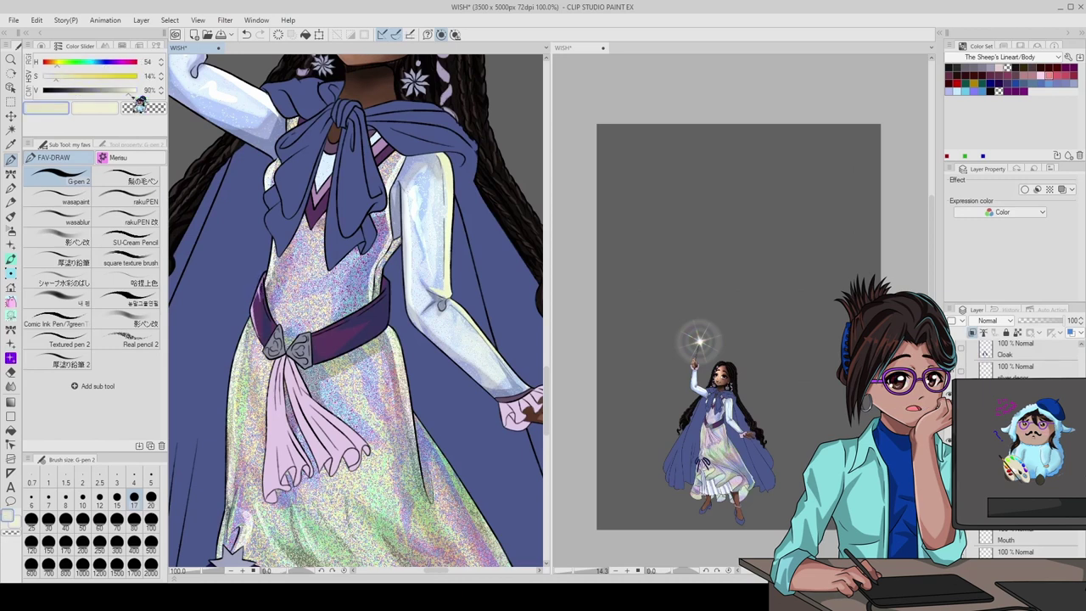
{"action": "left_click", "coordinate": [307, 298], "text": "alt"}
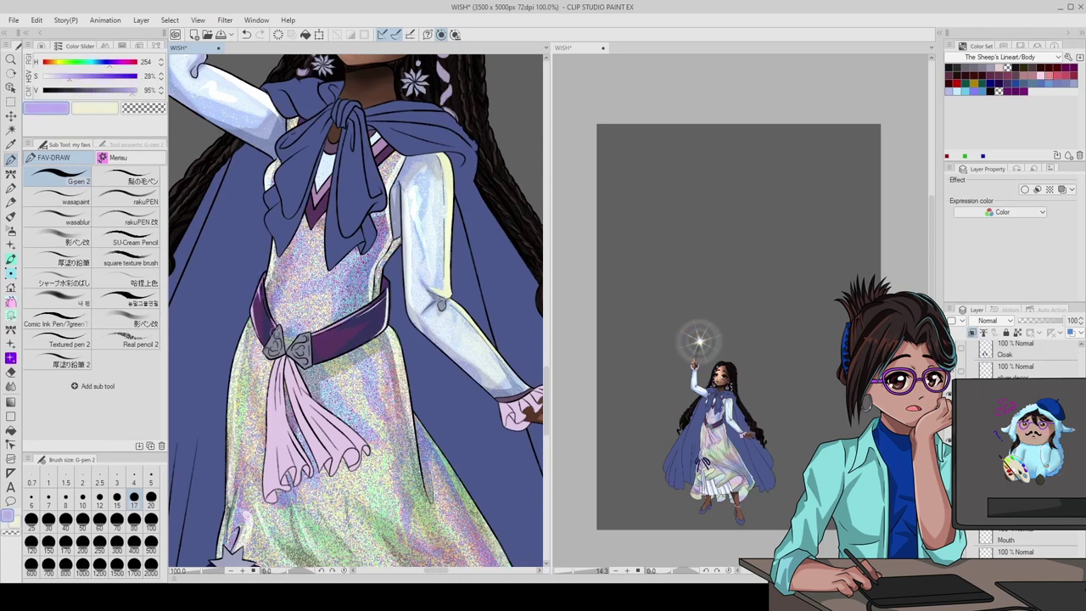
{"action": "scroll", "coordinate": [232, 489], "scroll_direction": "up", "scroll_amount": 3}
- Try a dark shadow stroke (H 254, S 20, V 29) along the belt's lower edge beside the buckle
{"action": "left_click", "coordinate": [395, 272], "text": "alt"}
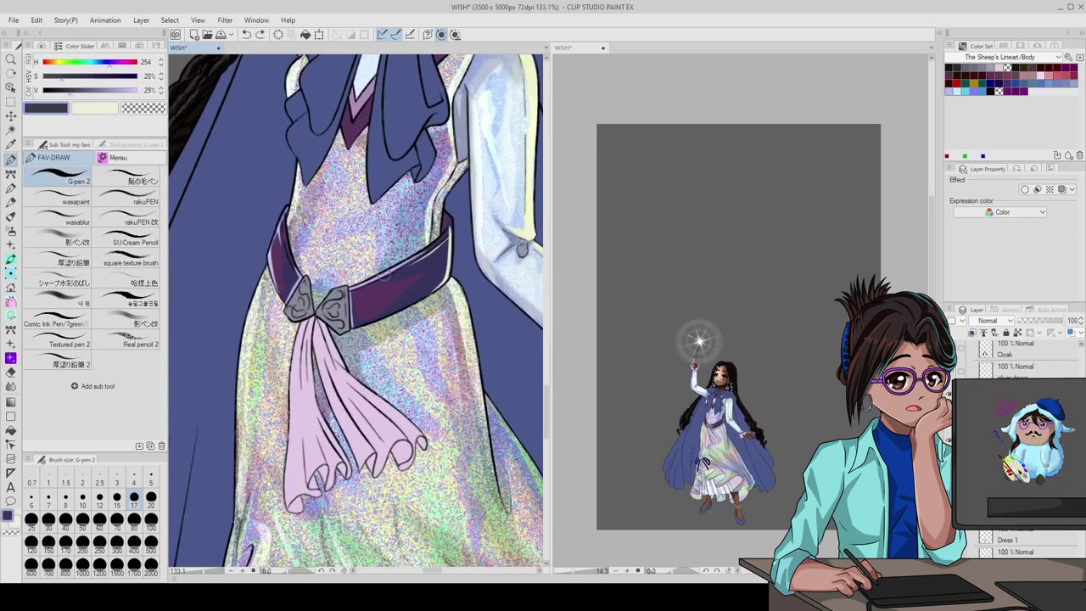
{"action": "left_click_drag", "start_coordinate": [428, 297], "coordinate": [381, 323]}
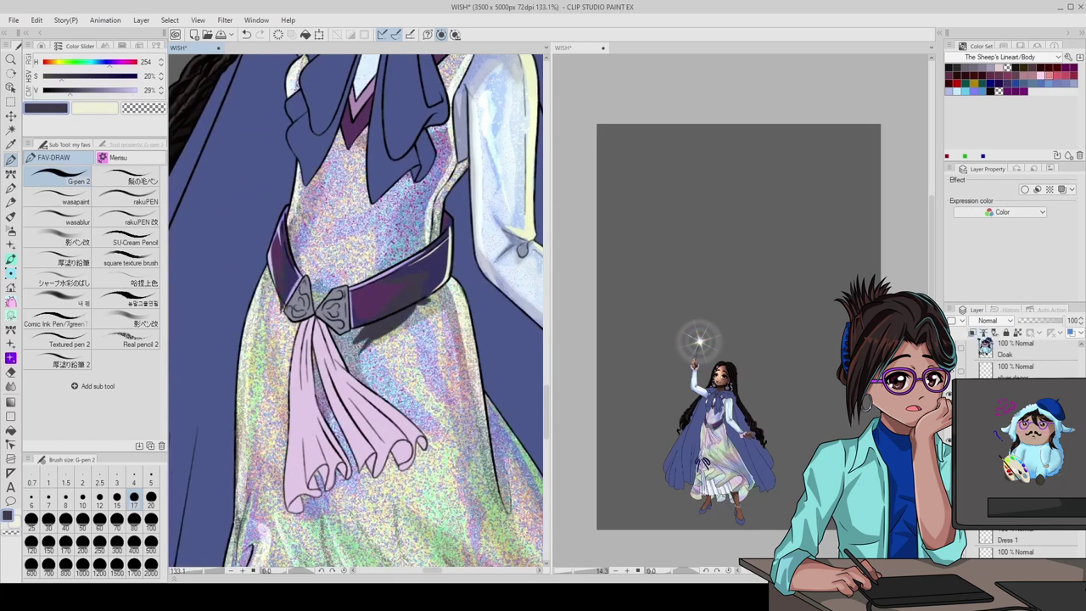
{"action": "key", "text": "ctrl+z"}
- Save the drawing and touch up the belt's edge highlights with pale yellow (H 58, S 10, V 93)
{"action": "left_click", "coordinate": [285, 299], "text": "alt"}
{"action": "key", "text": "ctrl+s"}
{"action": "key", "text": "ctrl+0"}
{"action": "key", "text": "ctrl+alt+0"}
{"action": "left_click", "coordinate": [420, 287], "text": "alt"}
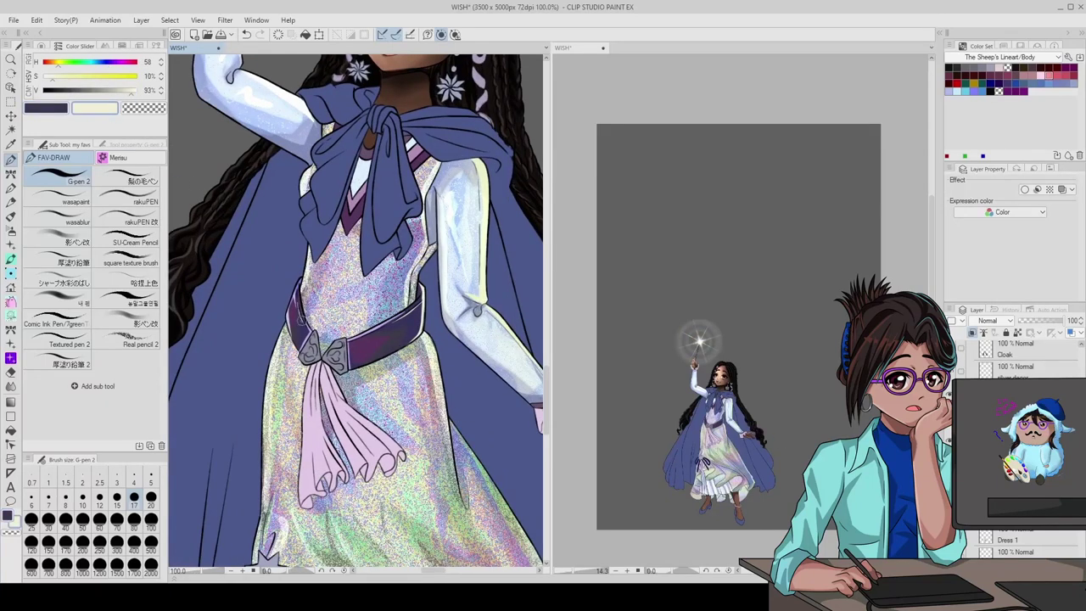
{"action": "key", "text": "ctrl+0"}
{"action": "scroll", "coordinate": [411, 260], "scroll_direction": "up", "scroll_amount": 5}
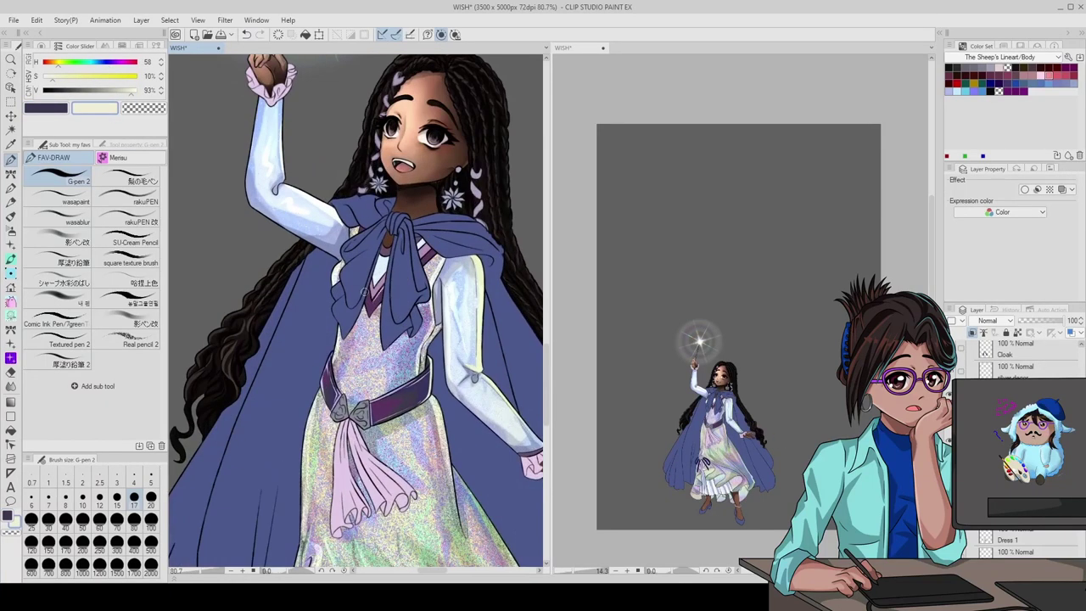
- Shade the V-neck collar trim beneath the cloak's bow with blue-violet tones, including H 241, S 41, V 54
{"action": "left_click", "coordinate": [407, 383], "text": "alt"}
{"action": "scroll", "coordinate": [373, 271], "scroll_direction": "down", "scroll_amount": 4}
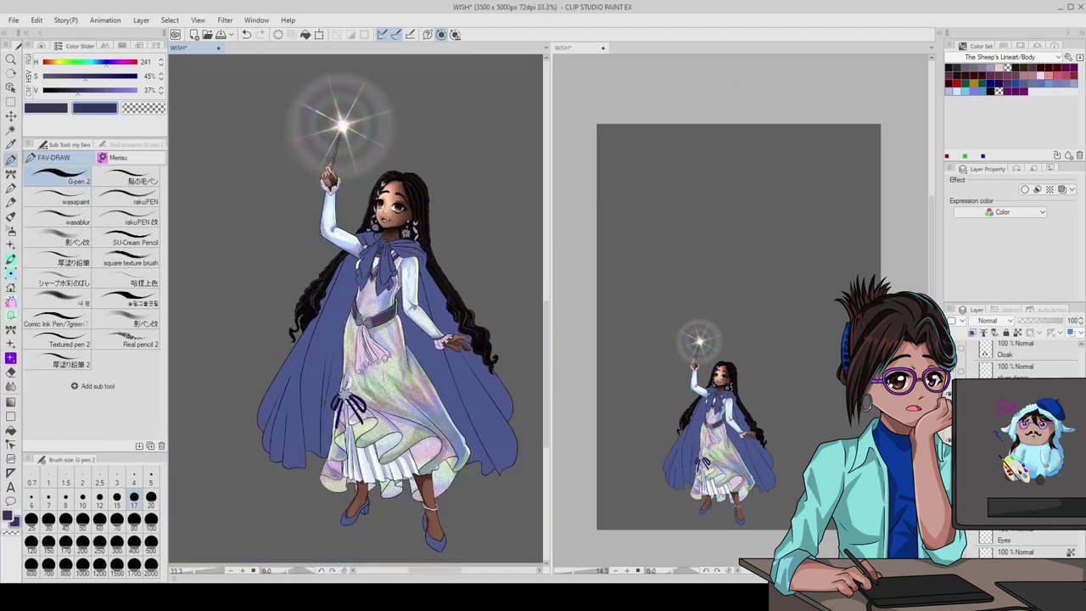
{"action": "scroll", "coordinate": [346, 263], "scroll_direction": "up", "scroll_amount": 5}
{"action": "left_click", "coordinate": [334, 328], "text": "alt"}
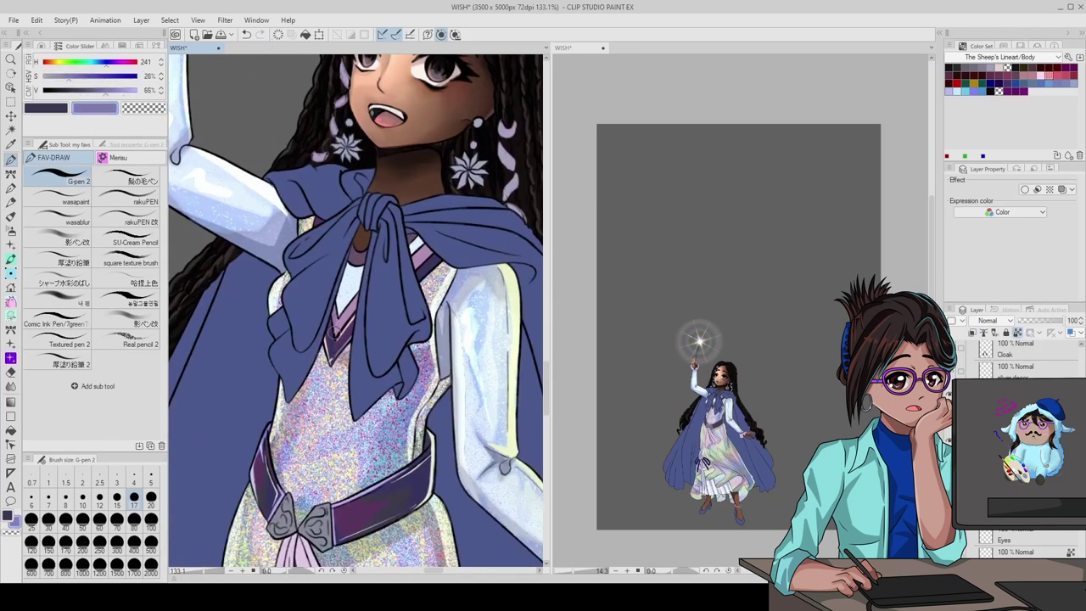
{"action": "left_click", "coordinate": [351, 243], "text": "alt"}
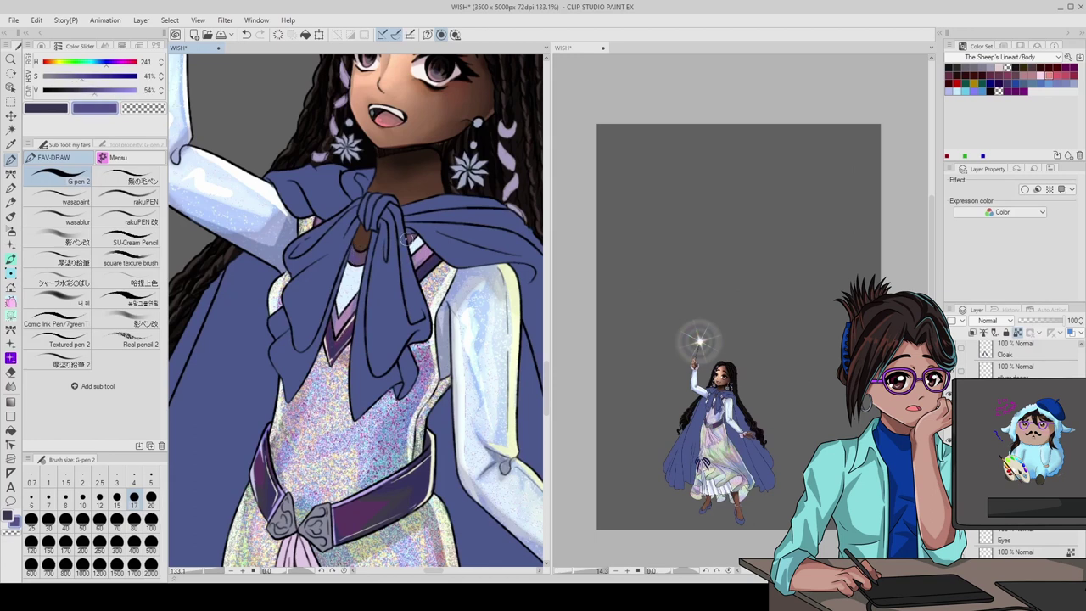
{"action": "left_click", "coordinate": [398, 259], "text": "alt"}
{"action": "left_click", "coordinate": [169, 67], "text": "alt"}
{"action": "key", "text": "ctrl+0"}
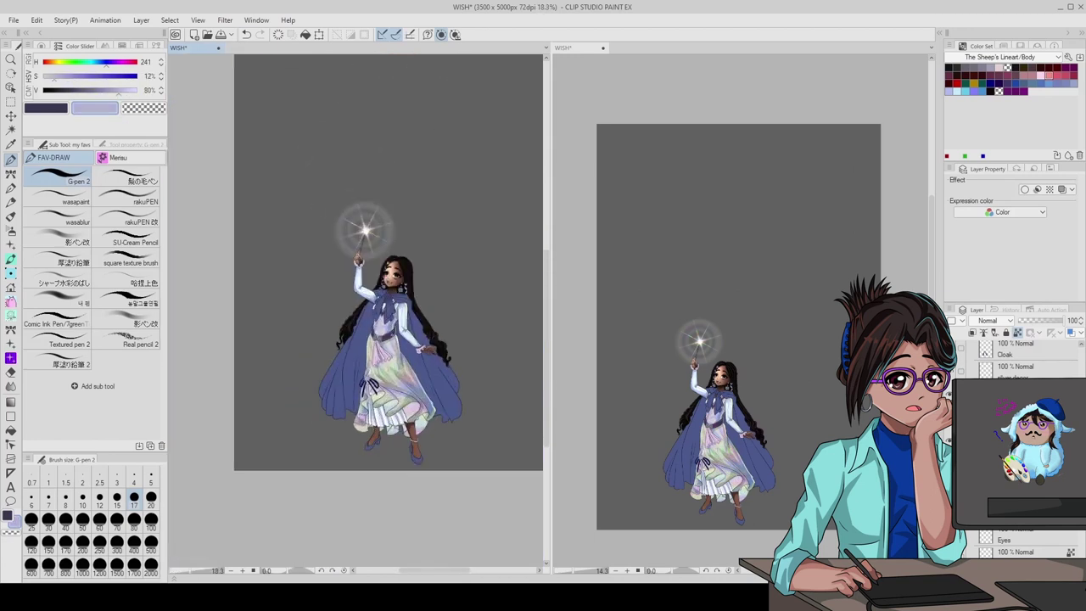
- Scatter sparkles over the purple belt with the Sparkle brush at size 80 on an Add (Glow) layer
{"action": "key", "text": "b"}
{"action": "scroll", "coordinate": [439, 351], "scroll_direction": "up", "scroll_amount": 3}
{"action": "left_click", "coordinate": [111, 144]}
{"action": "scroll", "coordinate": [255, 266], "scroll_direction": "up", "scroll_amount": 4}
{"action": "scroll", "coordinate": [356, 313], "scroll_direction": "up", "scroll_amount": 2}
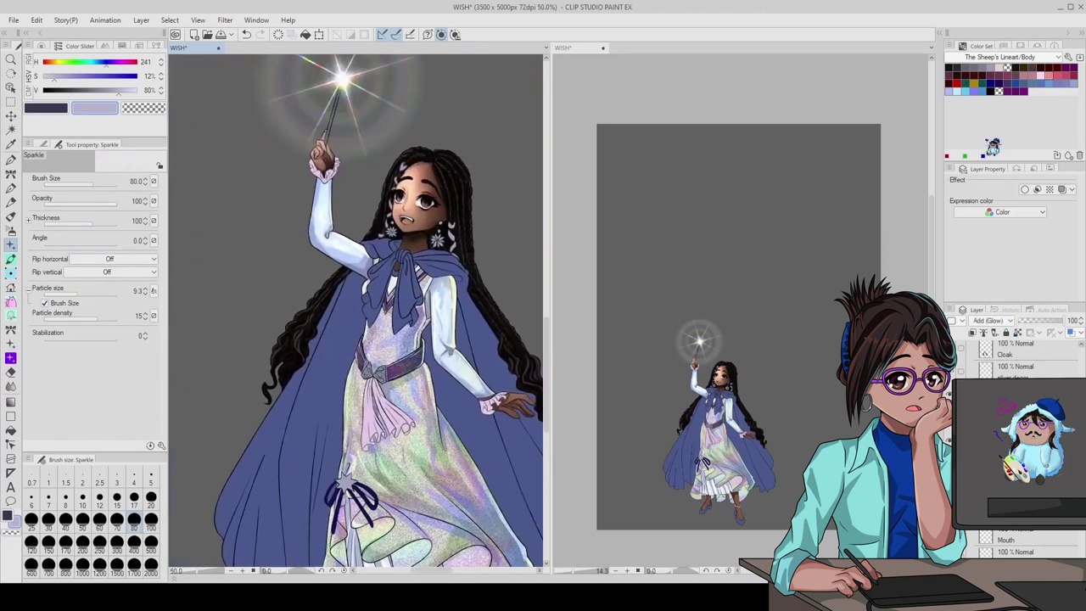
{"action": "key", "text": "ctrl+minus"}
{"action": "key", "text": "ctrl+minus"}
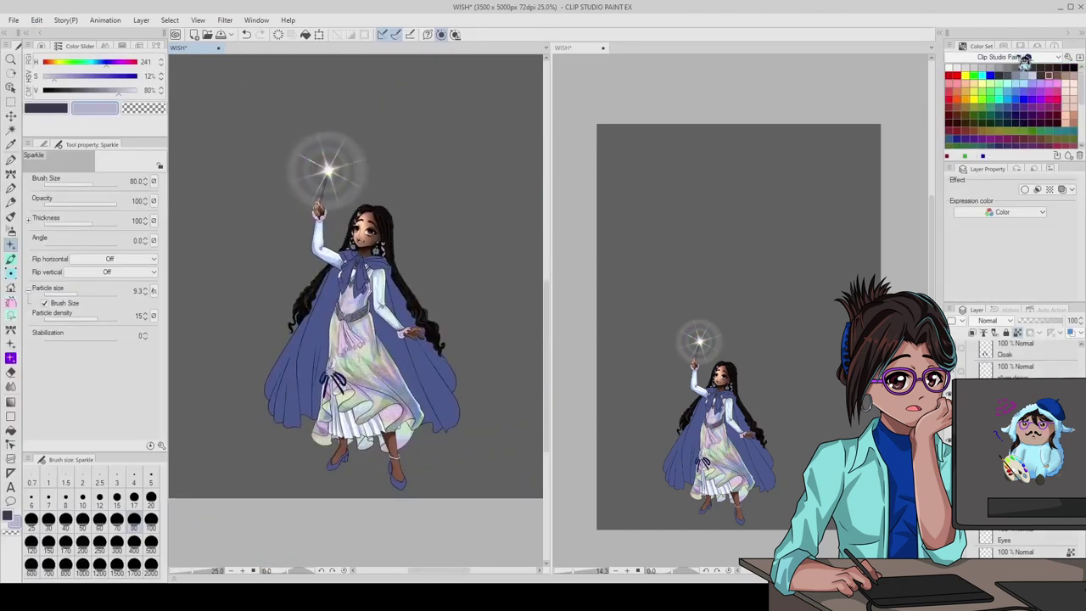
- Load the Metal color set and paint bright green reflections (H 143, S 72, V 97) along the buckle's edges with G-pen 2 at size 12
{"action": "left_click", "coordinate": [1025, 63]}
{"action": "left_click", "coordinate": [986, 111]}
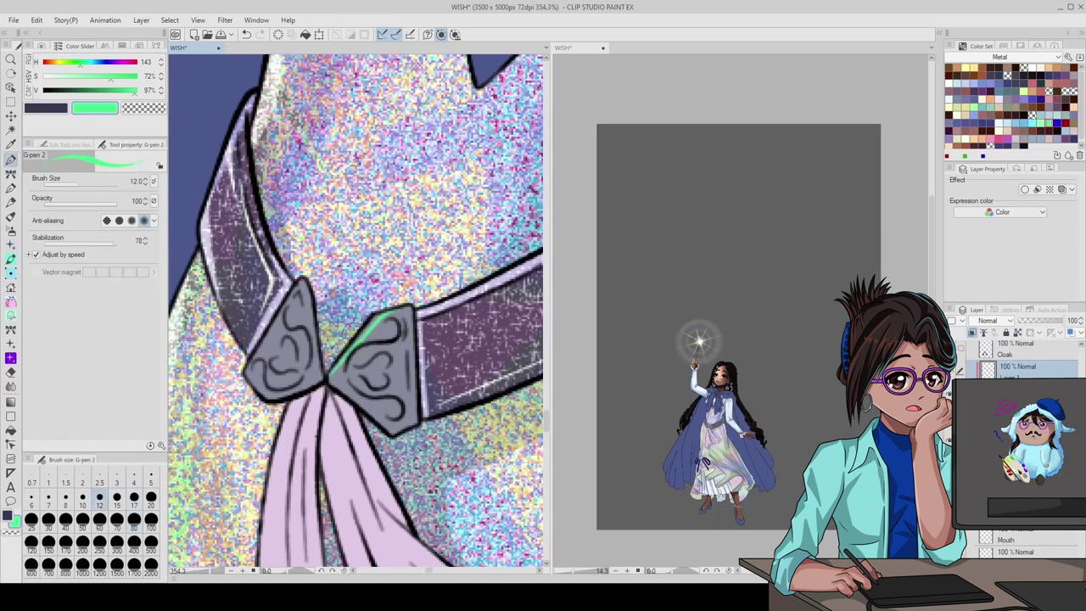
{"action": "left_click_drag", "start_coordinate": [372, 336], "coordinate": [412, 316]}
{"action": "left_click_drag", "start_coordinate": [344, 358], "coordinate": [398, 341]}
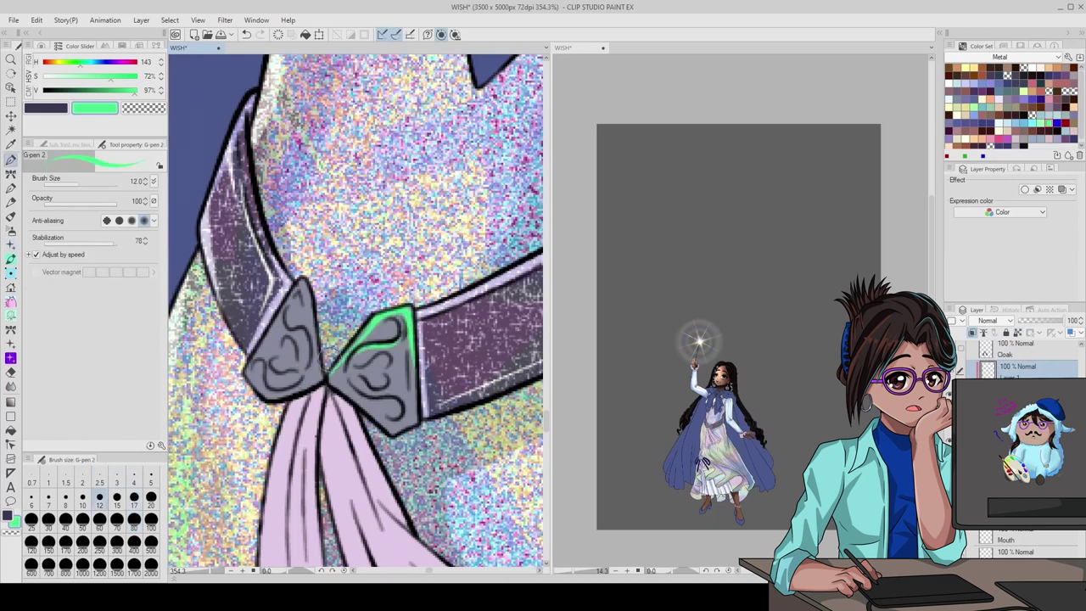
{"action": "left_click_drag", "start_coordinate": [302, 282], "coordinate": [316, 343]}
- Add yellow edge reflections to both buckle halves and shade one half's engraved scrollwork with dark and pale tones, using brush sizes up to 15
{"action": "left_click", "coordinate": [1009, 81]}
{"action": "left_click_drag", "start_coordinate": [311, 305], "coordinate": [322, 380]}
{"action": "left_click_drag", "start_coordinate": [412, 324], "coordinate": [416, 424]}
{"action": "left_click", "coordinate": [960, 144]}
{"action": "mouse_move", "coordinate": [365, 339]}
{"action": "left_mouse_down"}
{"action": "mouse_move", "coordinate": [345, 369]}
{"action": "mouse_move", "coordinate": [362, 369]}
{"action": "mouse_move", "coordinate": [411, 428]}
{"action": "left_mouse_up"}
{"action": "left_click", "coordinate": [247, 34]}
{"action": "left_click", "coordinate": [382, 407], "text": "alt"}
{"action": "left_click", "coordinate": [117, 497]}
{"action": "left_click", "coordinate": [382, 408], "text": "alt"}
{"action": "mouse_move", "coordinate": [339, 373]}
{"action": "left_mouse_down"}
{"action": "mouse_move", "coordinate": [396, 416]}
{"action": "mouse_move", "coordinate": [386, 365]}
{"action": "left_mouse_up"}
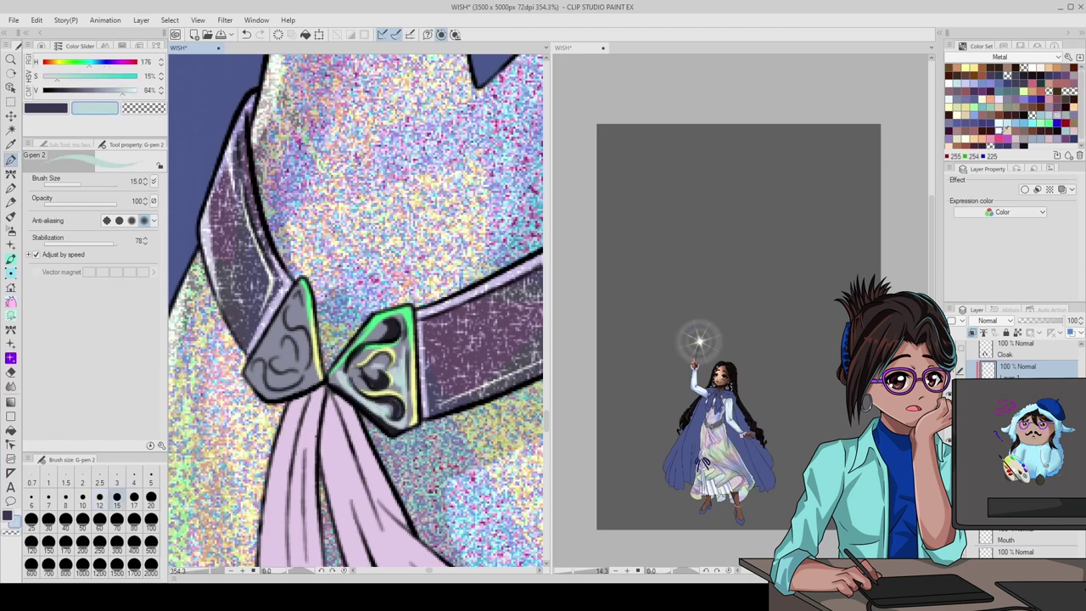
- Add crimson accents at the buckle's upper tips and paint silvery reflections with dark shading over the other half's scrollwork
{"action": "left_click", "coordinate": [948, 155]}
{"action": "left_click_drag", "start_coordinate": [407, 296], "coordinate": [399, 326]}
{"action": "mouse_move", "coordinate": [301, 297]}
{"action": "left_mouse_down"}
{"action": "mouse_move", "coordinate": [318, 332]}
{"action": "mouse_move", "coordinate": [280, 348]}
{"action": "mouse_move", "coordinate": [310, 391]}
{"action": "mouse_move", "coordinate": [331, 361]}
{"action": "left_mouse_up"}
{"action": "left_click", "coordinate": [952, 80]}
{"action": "left_click", "coordinate": [382, 407], "text": "alt"}
{"action": "mouse_move", "coordinate": [292, 314]}
{"action": "left_mouse_down"}
{"action": "mouse_move", "coordinate": [255, 399]}
{"action": "mouse_move", "coordinate": [316, 397]}
{"action": "left_mouse_up"}
{"action": "left_click", "coordinate": [288, 378], "text": "alt"}
{"action": "left_click_drag", "start_coordinate": [273, 369], "coordinate": [305, 399]}
{"action": "left_click_drag", "start_coordinate": [275, 332], "coordinate": [327, 394]}
{"action": "left_click", "coordinate": [288, 373], "text": "alt"}
{"action": "left_click_drag", "start_coordinate": [352, 350], "coordinate": [367, 369]}
- Refine the buckle with thin white highlights and muted purple strokes (H 269, S 29, V 61) at brush size 5
{"action": "scroll", "coordinate": [362, 319], "scroll_direction": "up", "scroll_amount": 2}
{"action": "key", "text": "bracketleft"}
{"action": "left_click", "coordinate": [399, 321], "text": "alt"}
{"action": "left_click_drag", "start_coordinate": [445, 299], "coordinate": [437, 365]}
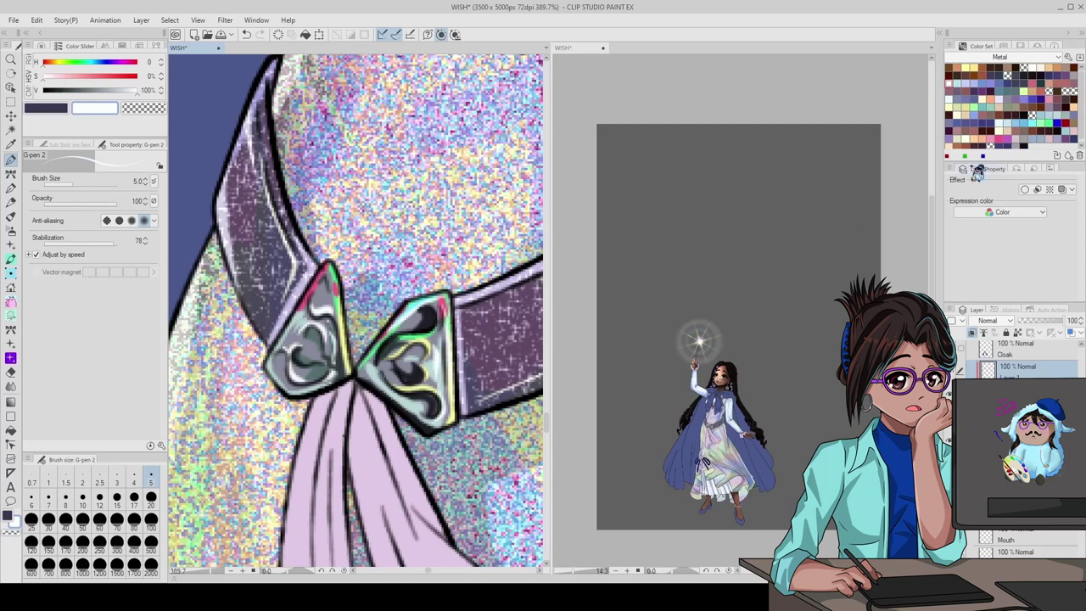
{"action": "left_click", "coordinate": [326, 322], "text": "alt"}
{"action": "left_click_drag", "start_coordinate": [280, 354], "coordinate": [310, 390]}
{"action": "left_click_drag", "start_coordinate": [327, 316], "coordinate": [332, 275]}
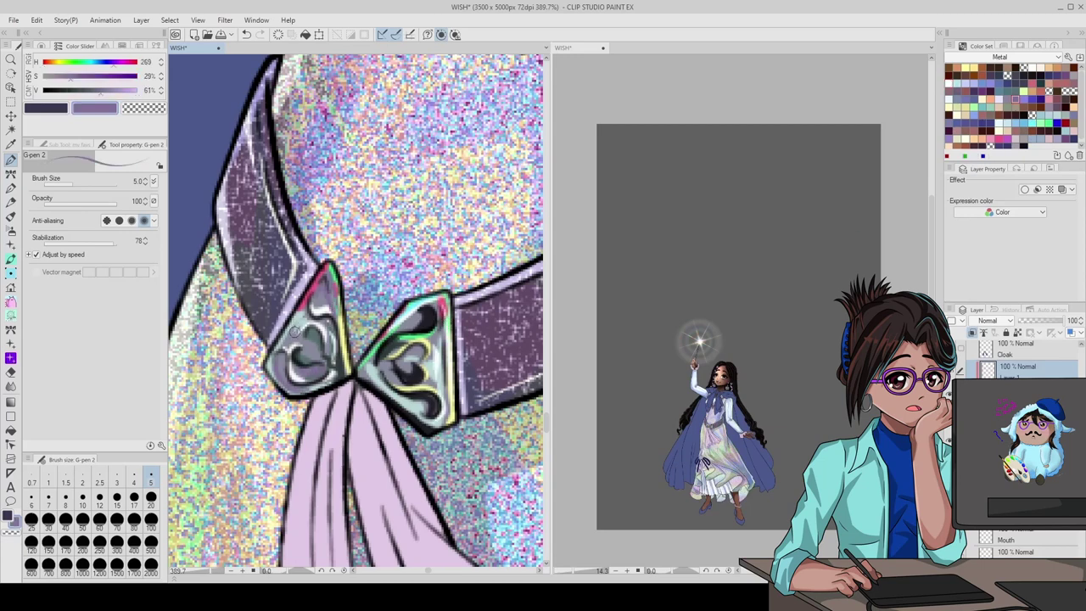
- Enlarge the brush to size 10 and lower the opacity of Layer 2 over the belt to 56%
{"action": "scroll", "coordinate": [295, 330], "scroll_direction": "down", "scroll_amount": 5}
{"action": "scroll", "coordinate": [294, 330], "scroll_direction": "up", "scroll_amount": 4}
{"action": "key", "text": "bracketright"}
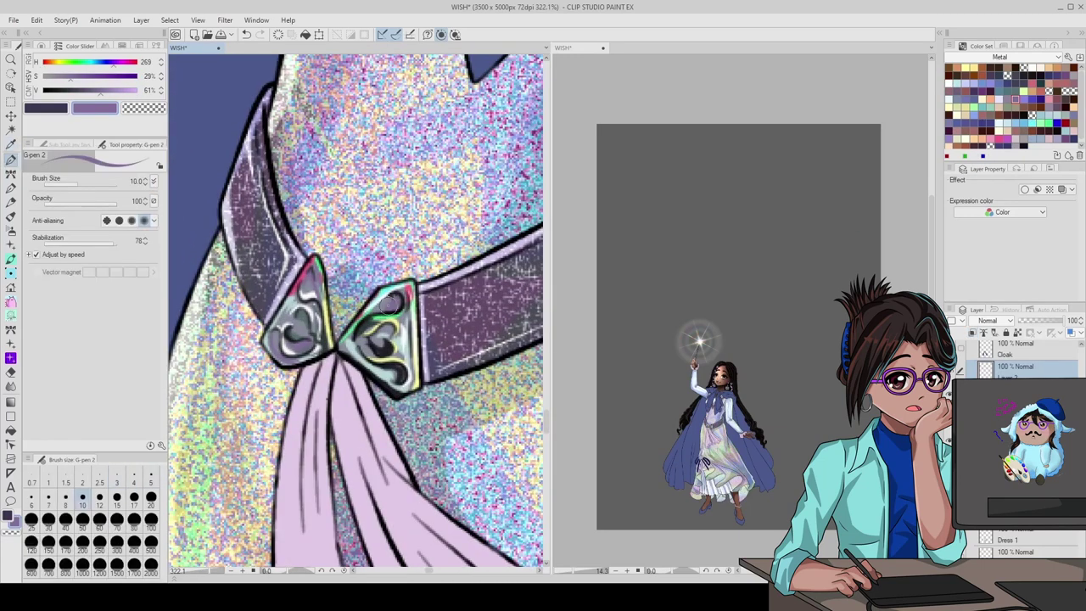
{"action": "left_click_drag", "start_coordinate": [1065, 321], "coordinate": [1043, 321]}
{"action": "left_click", "coordinate": [392, 304], "text": "alt"}
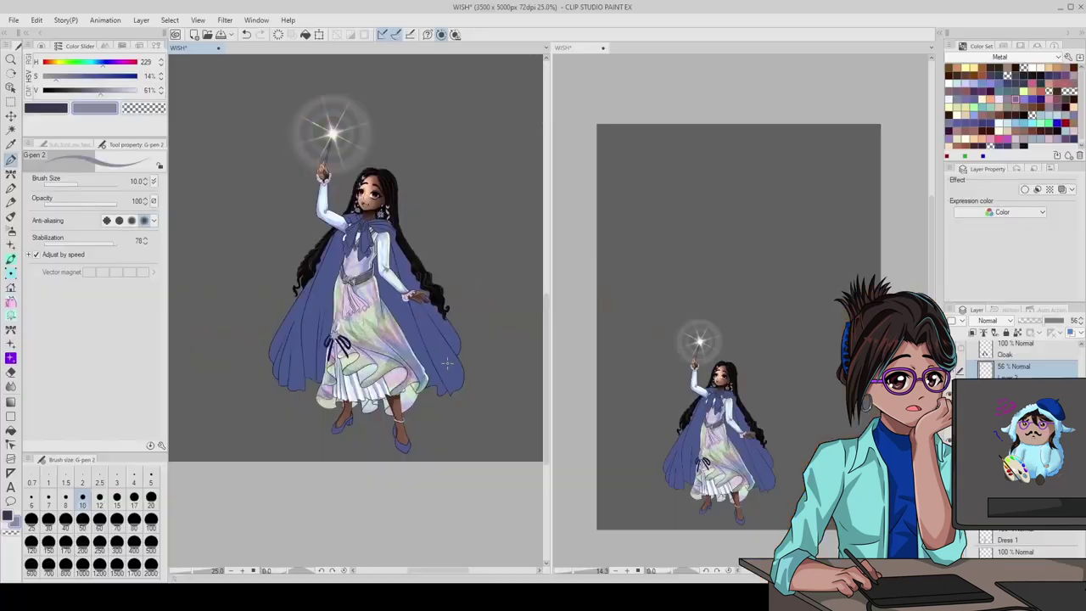
- Paint the silver anklet with dark blue-grey shadows (H 232, S 28, V 33) and near-white highlights (H 192, S 10, V 100)
{"action": "scroll", "coordinate": [355, 310], "scroll_direction": "up", "scroll_amount": 5}
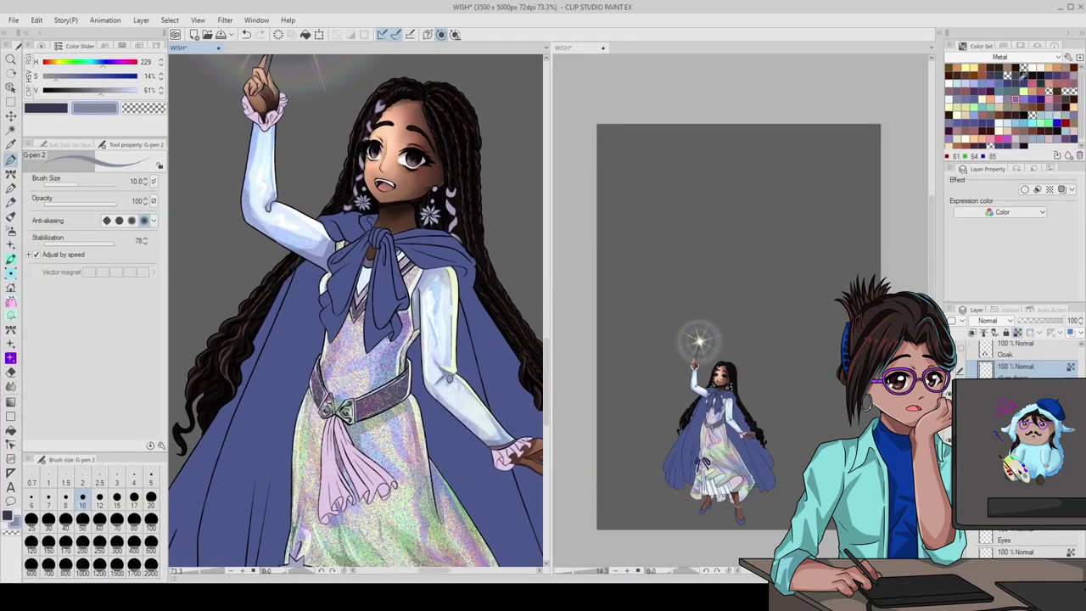
{"action": "left_click", "coordinate": [431, 427], "text": "alt"}
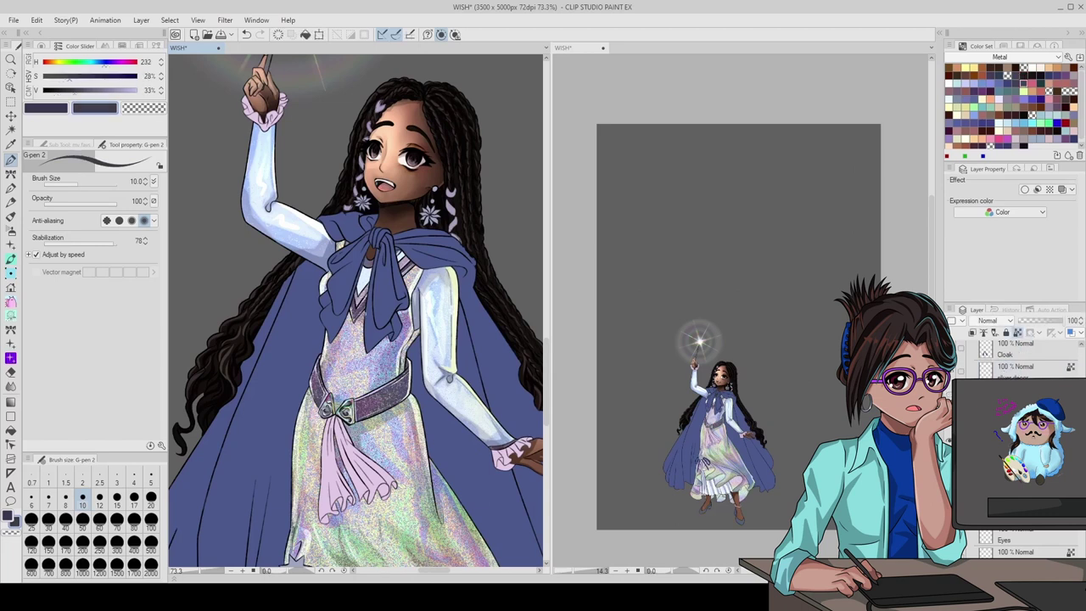
{"action": "key", "text": "ctrl+minus"}
{"action": "key", "text": "ctrl+plus"}
{"action": "key", "text": "ctrl+minus"}
{"action": "key", "text": "ctrl+minus"}
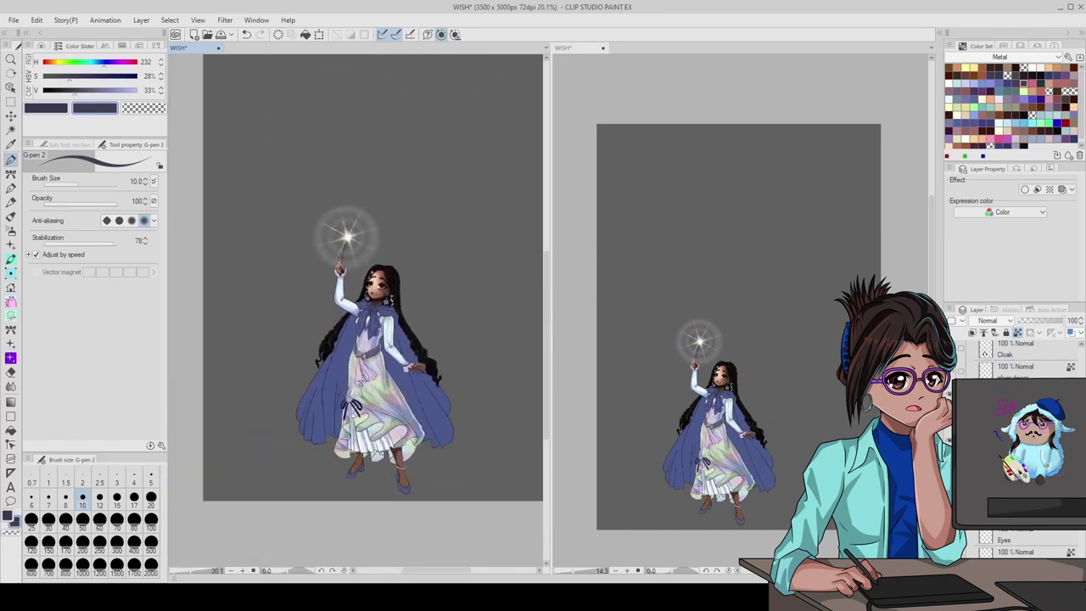
{"action": "left_click", "coordinate": [1016, 366]}
{"action": "scroll", "coordinate": [356, 443], "scroll_direction": "up", "scroll_amount": 10}
{"action": "mouse_move", "coordinate": [282, 354]}
{"action": "left_mouse_down"}
{"action": "mouse_move", "coordinate": [352, 394]}
{"action": "mouse_move", "coordinate": [383, 385]}
{"action": "mouse_move", "coordinate": [393, 348]}
{"action": "mouse_move", "coordinate": [277, 365]}
{"action": "mouse_move", "coordinate": [274, 329]}
{"action": "mouse_move", "coordinate": [333, 385]}
{"action": "left_mouse_up"}
{"action": "left_click_drag", "start_coordinate": [379, 339], "coordinate": [392, 363]}
{"action": "left_click_drag", "start_coordinate": [270, 331], "coordinate": [279, 356]}
{"action": "left_click", "coordinate": [387, 368], "text": "alt"}
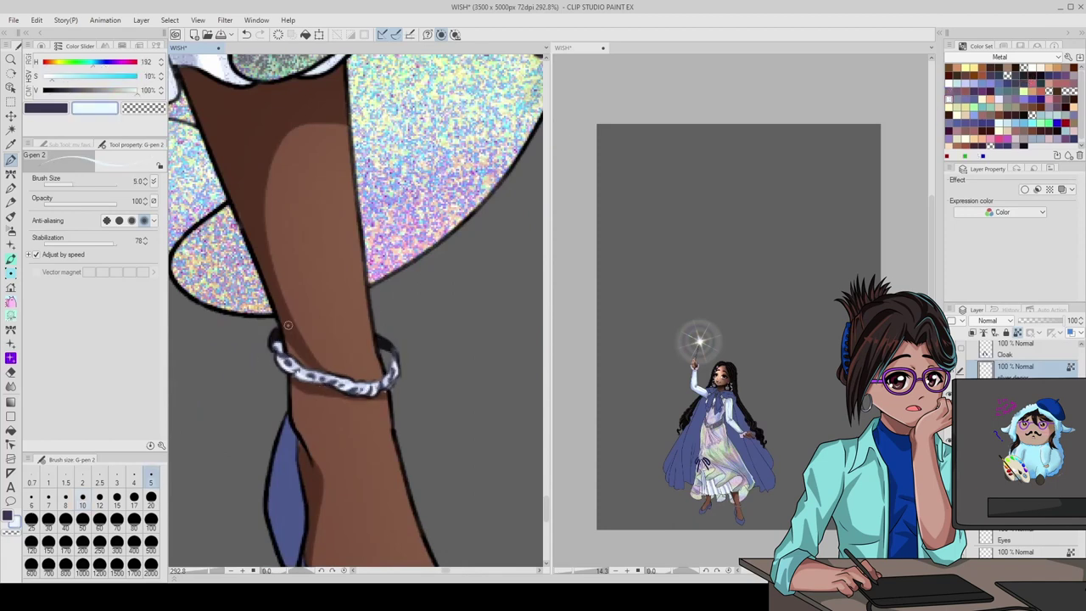
- Shade the flower-shaped earrings with grey-teal midtones (H 192, S 27, V 49) using G-pen 2 at size 12
{"action": "scroll", "coordinate": [357, 309], "scroll_direction": "down", "scroll_amount": 10}
{"action": "scroll", "coordinate": [356, 310], "scroll_direction": "up", "scroll_amount": 1}
{"action": "scroll", "coordinate": [356, 310], "scroll_direction": "down", "scroll_amount": 2}
{"action": "scroll", "coordinate": [356, 310], "scroll_direction": "up", "scroll_amount": 2}
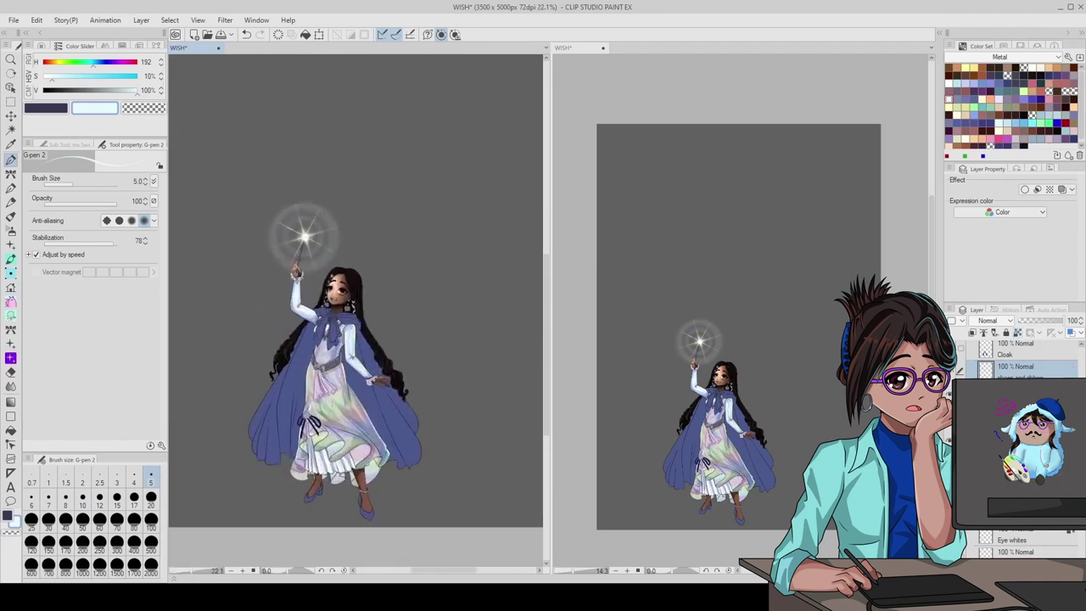
{"action": "scroll", "coordinate": [356, 309], "scroll_direction": "up", "scroll_amount": 7}
{"action": "left_click", "coordinate": [397, 320], "text": "alt"}
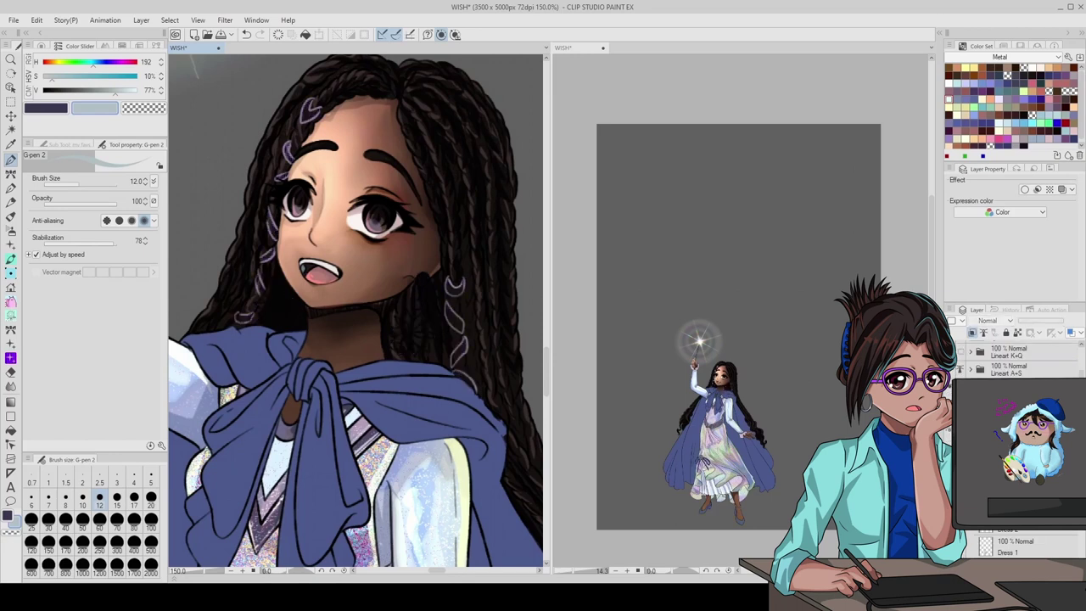
{"action": "scroll", "coordinate": [398, 322], "scroll_direction": "down", "scroll_amount": 8}
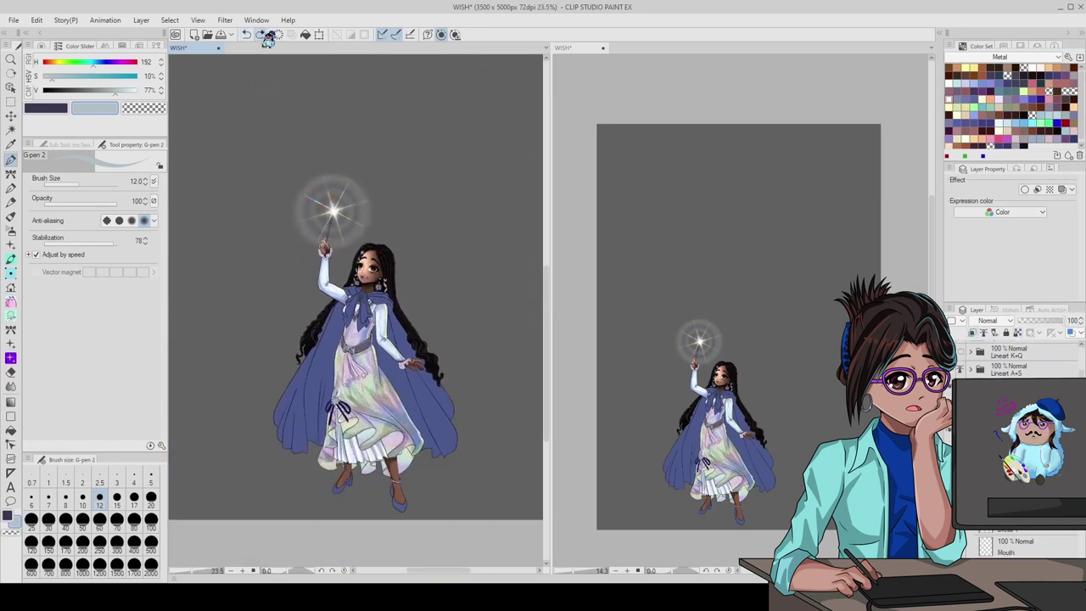
{"action": "scroll", "coordinate": [372, 276], "scroll_direction": "up", "scroll_amount": 7}
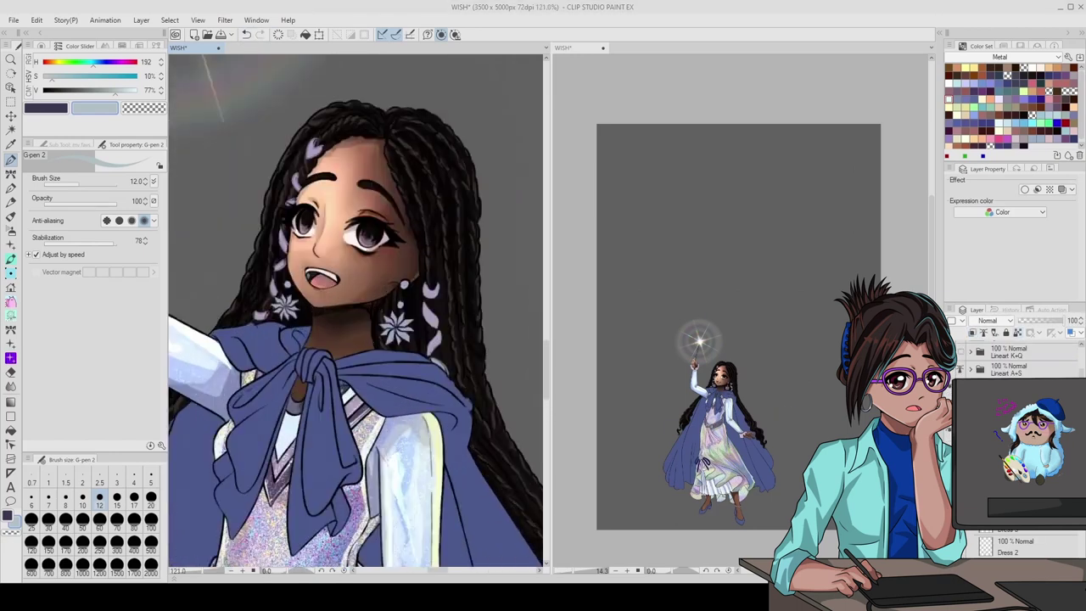
{"action": "scroll", "coordinate": [438, 399], "scroll_direction": "up", "scroll_amount": 1}
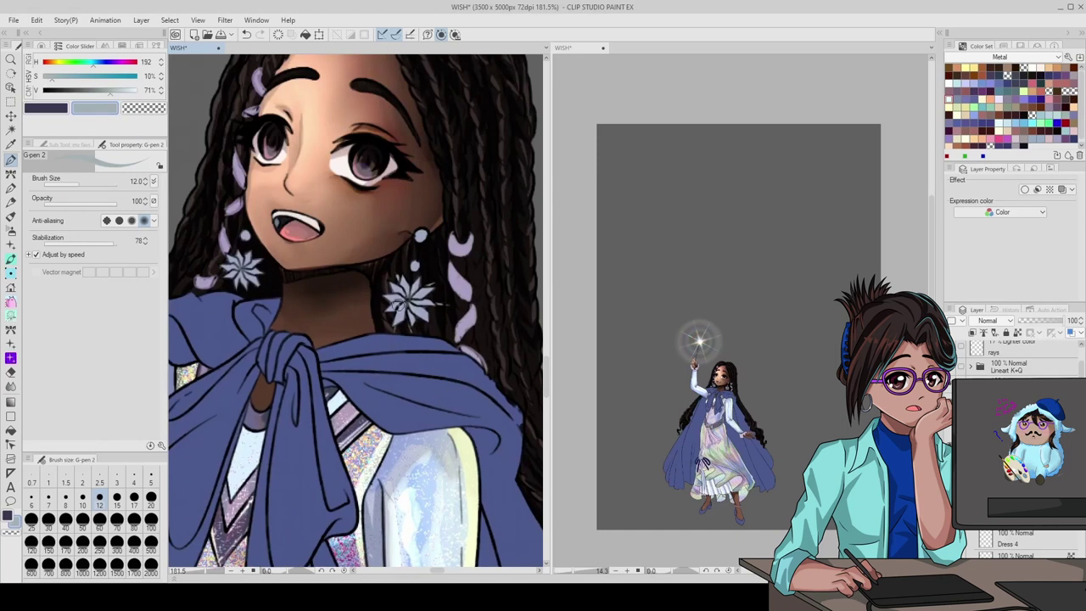
{"action": "left_click", "coordinate": [409, 295], "text": "alt"}
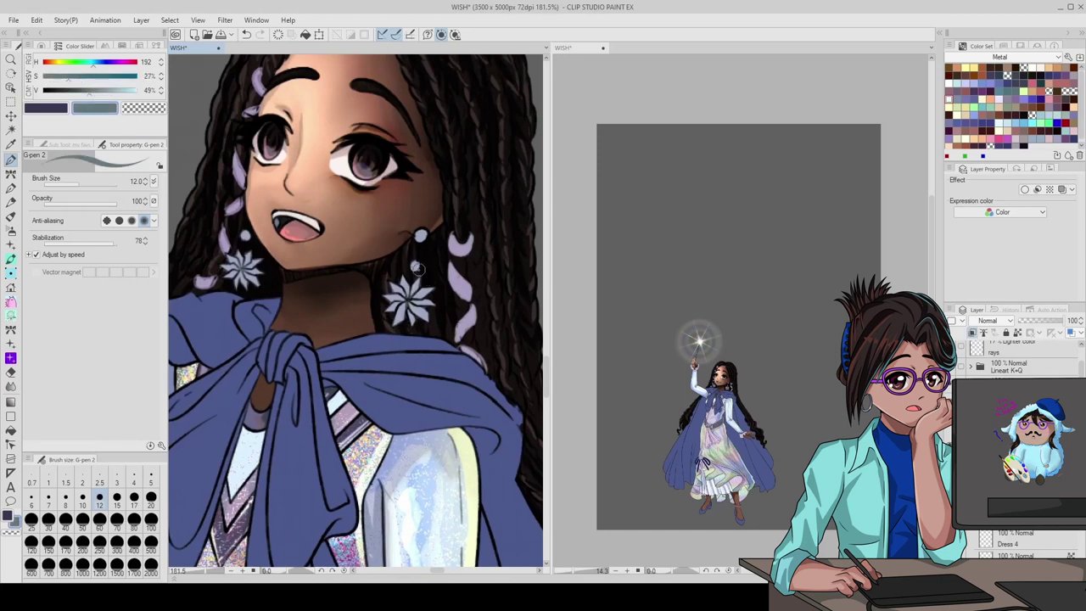
{"action": "scroll", "coordinate": [380, 284], "scroll_direction": "up", "scroll_amount": 1}
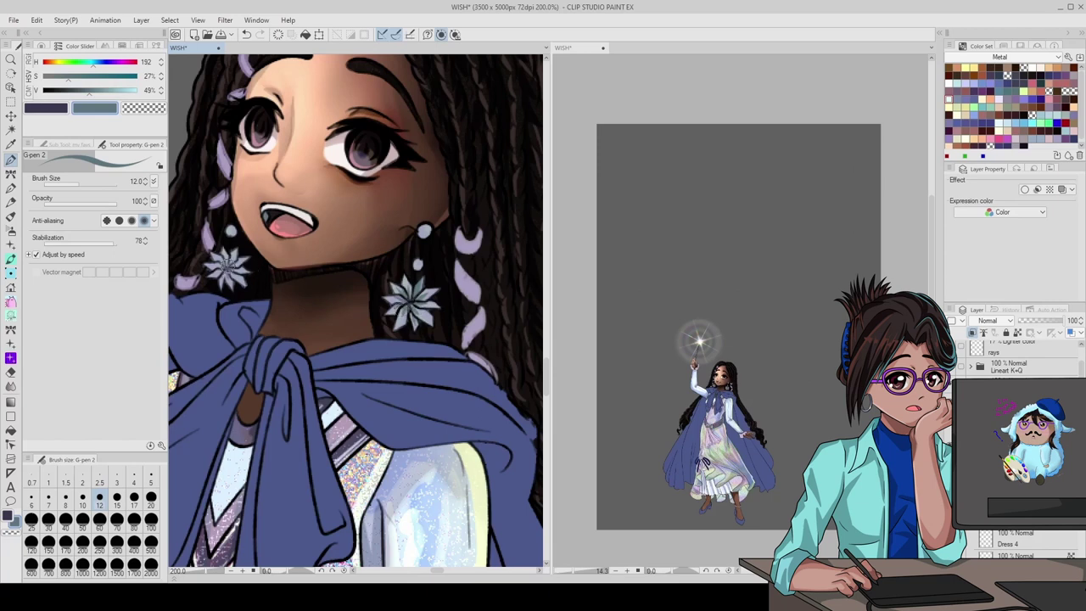
- Add deep shadows (H 192, S 27, V 18) and near-white highlights (H 192, S 7, V 93) to both earrings
{"action": "left_click", "coordinate": [61, 90]}
{"action": "left_click_drag", "start_coordinate": [426, 317], "coordinate": [392, 299]}
{"action": "left_click_drag", "start_coordinate": [216, 291], "coordinate": [254, 257]}
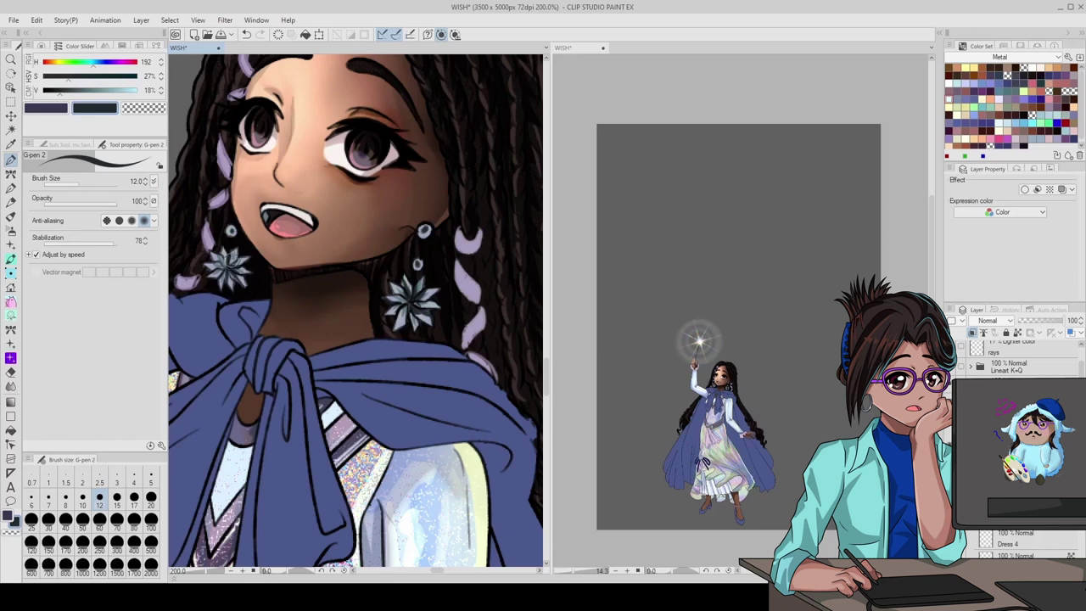
{"action": "left_click", "coordinate": [239, 246], "text": "alt"}
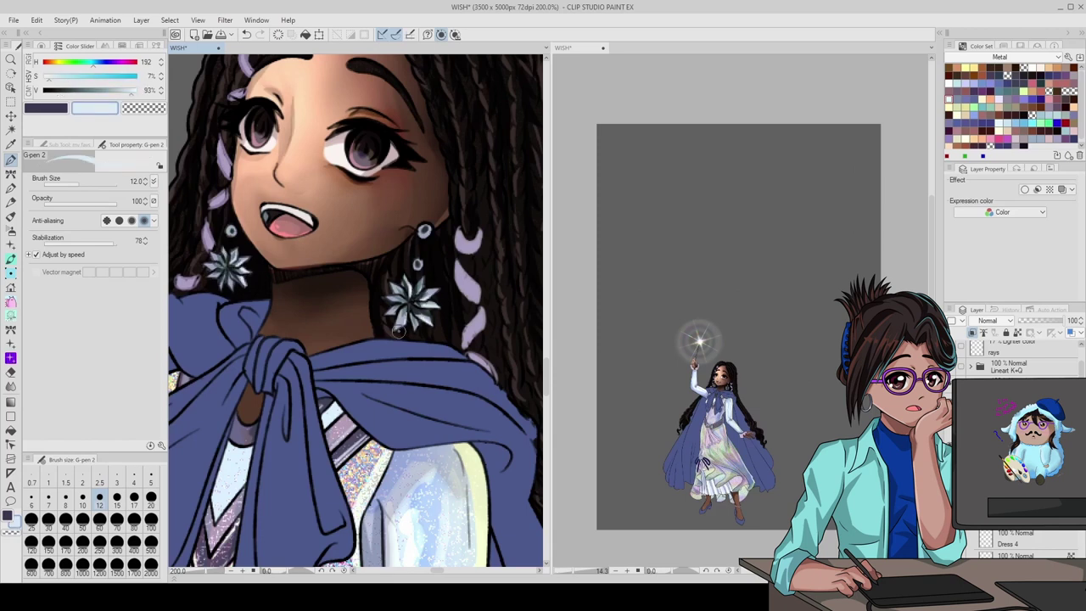
{"action": "scroll", "coordinate": [399, 331], "scroll_direction": "down", "scroll_amount": 5}
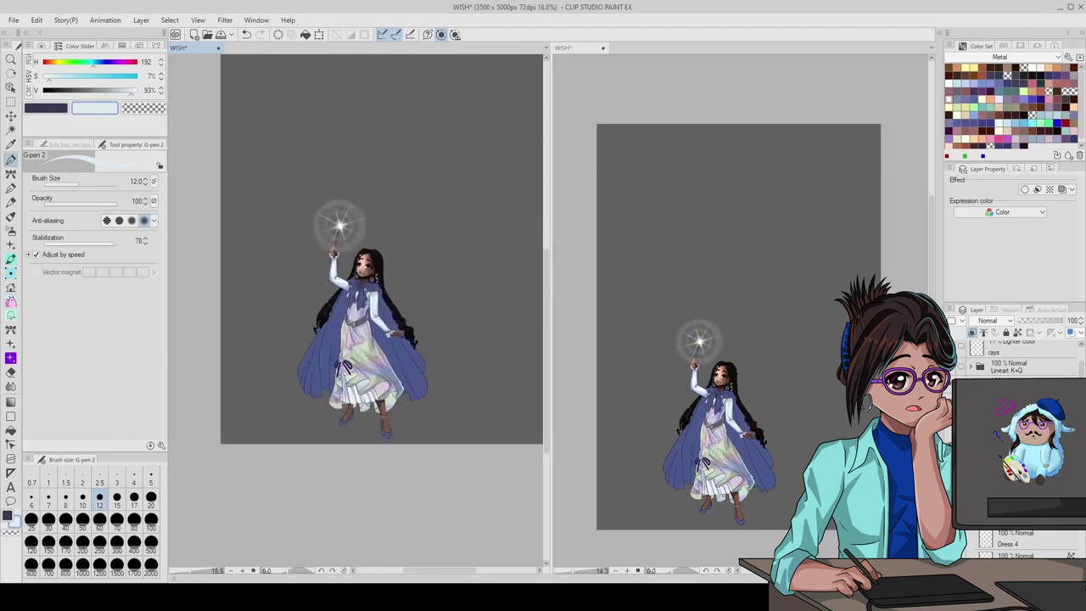
- Paint pale yellow highlights (H 58, S 38, V 100) on the lavender ribbon wrapped through the braids
{"action": "scroll", "coordinate": [398, 331], "scroll_direction": "up", "scroll_amount": 4}
{"action": "left_click", "coordinate": [465, 334], "text": "alt"}
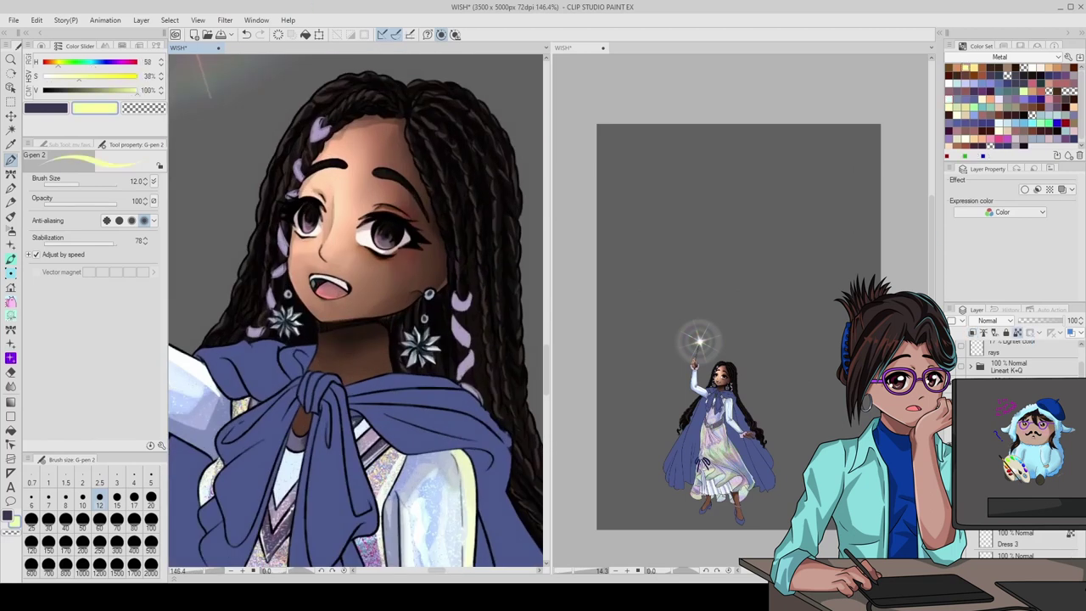
{"action": "scroll", "coordinate": [1018, 450], "scroll_direction": "down", "scroll_amount": 3}
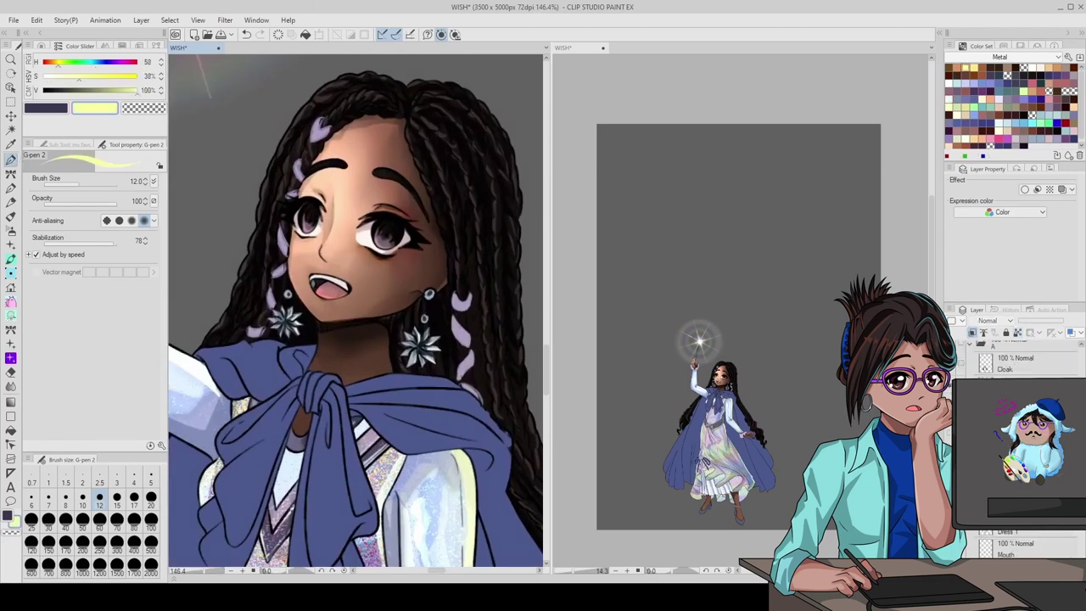
{"action": "left_click_drag", "start_coordinate": [460, 333], "coordinate": [466, 344]}
- Add light blue highlights (H 194, S 38, V 100) and dark teal shading (H 194, S 24, V 39) to the hair ribbon
{"action": "left_click", "coordinate": [94, 62]}
{"action": "scroll", "coordinate": [357, 306], "scroll_direction": "down", "scroll_amount": 3}
{"action": "scroll", "coordinate": [356, 306], "scroll_direction": "up", "scroll_amount": 3}
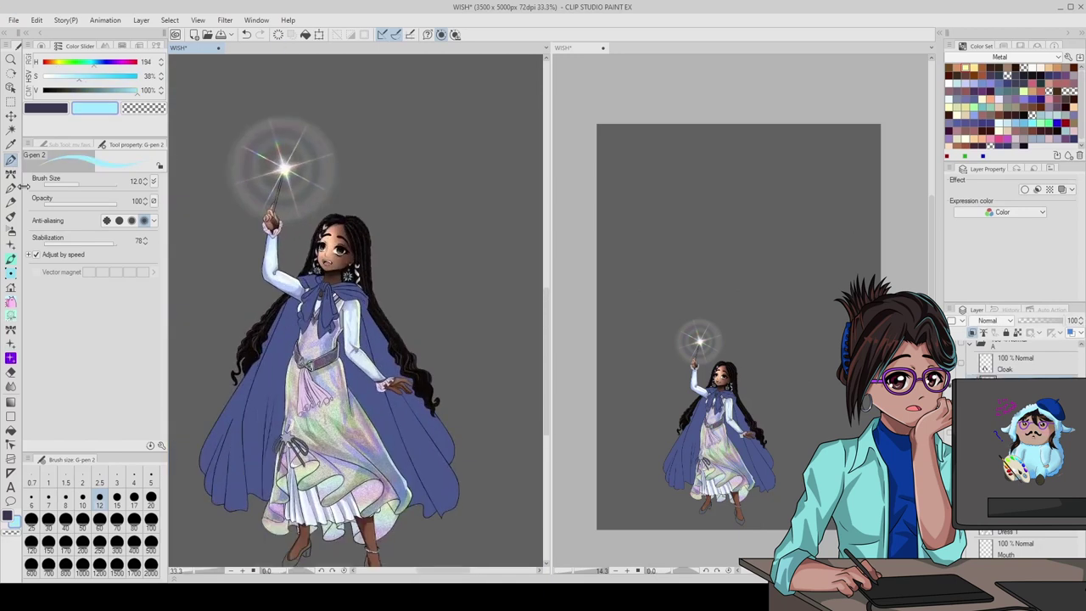
{"action": "left_click", "coordinate": [98, 90]}
{"action": "left_click", "coordinate": [100, 91]}
{"action": "left_click", "coordinate": [330, 146], "text": "alt"}
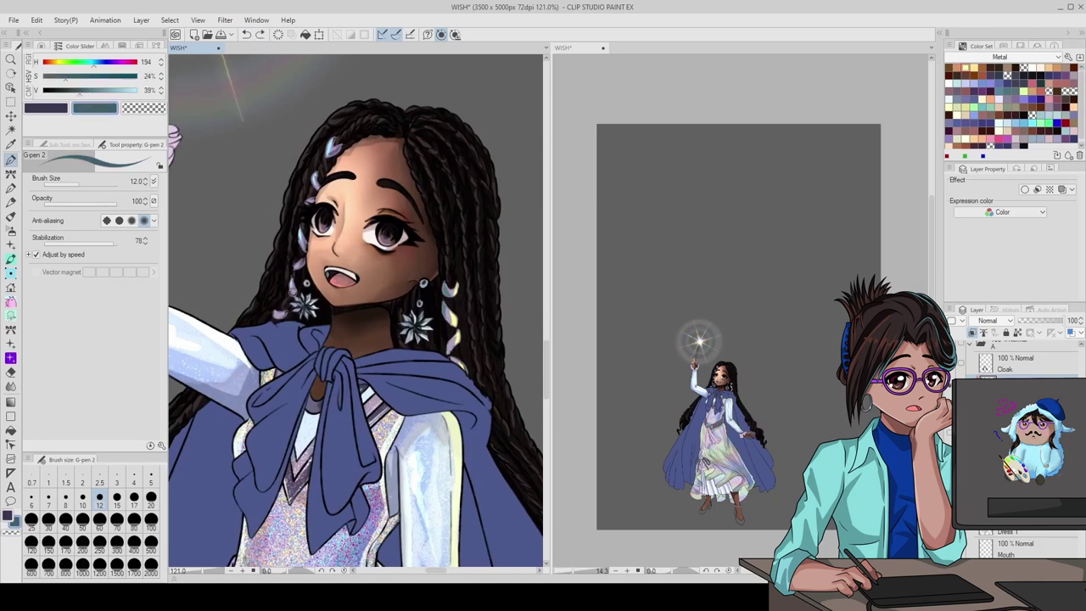
{"action": "left_click", "coordinate": [288, 306], "text": "alt"}
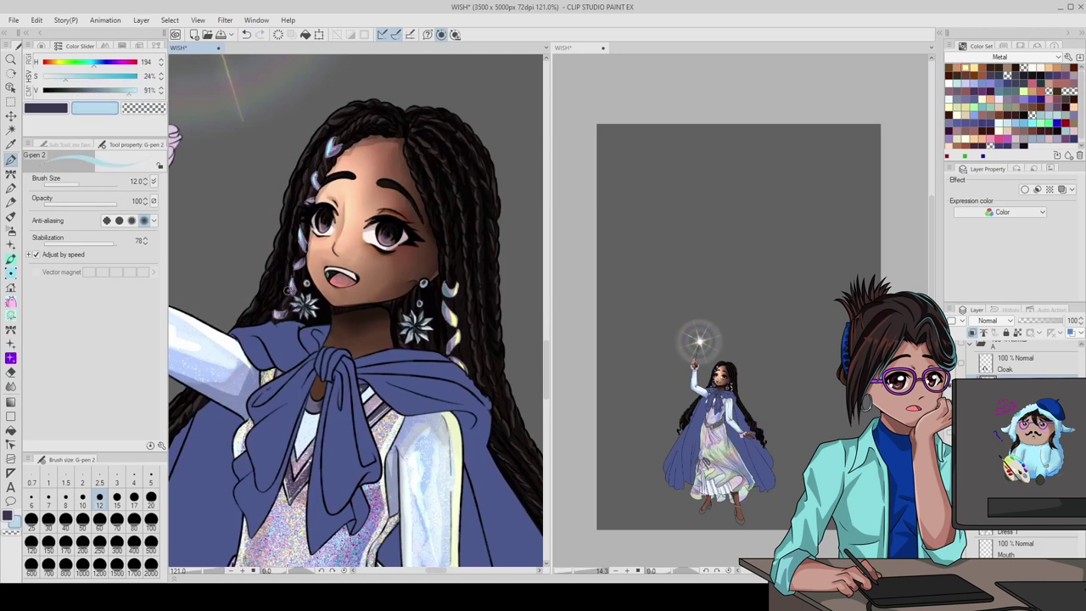
- Paint dark diagonal stripes along the loops and tails of the navy ribbon under the skirt's star ornament
{"action": "scroll", "coordinate": [297, 255], "scroll_direction": "down", "scroll_amount": 5}
{"action": "scroll", "coordinate": [356, 254], "scroll_direction": "up", "scroll_amount": 2}
{"action": "scroll", "coordinate": [308, 435], "scroll_direction": "up", "scroll_amount": 10}
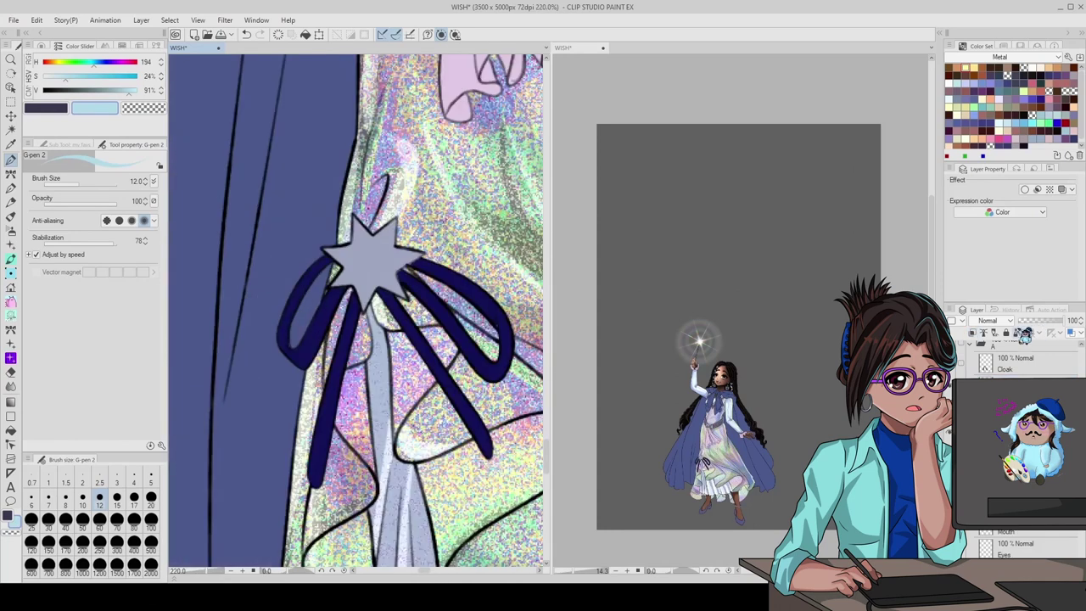
{"action": "left_click", "coordinate": [303, 255], "text": "alt"}
{"action": "left_click_drag", "start_coordinate": [305, 358], "coordinate": [320, 472]}
{"action": "left_click_drag", "start_coordinate": [481, 365], "coordinate": [502, 338]}
{"action": "left_click", "coordinate": [504, 338], "text": "alt"}
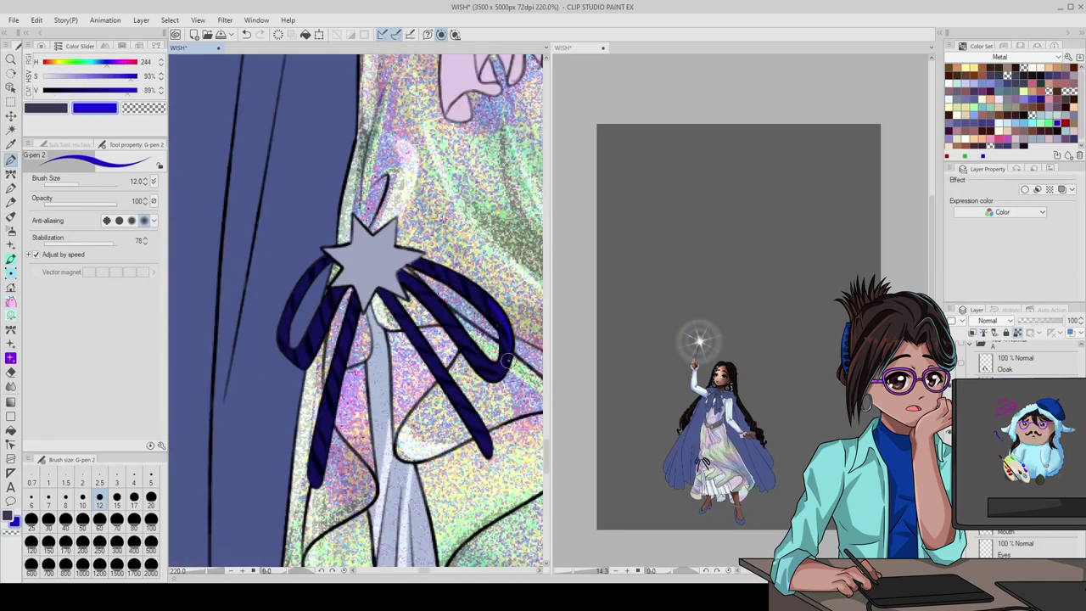
- Add saturated blue (H 244, S 93, V 89) and muted blue (H 231, S 52, V 48) accents to the skirt ribbon
{"action": "left_click", "coordinate": [306, 350], "text": "alt"}
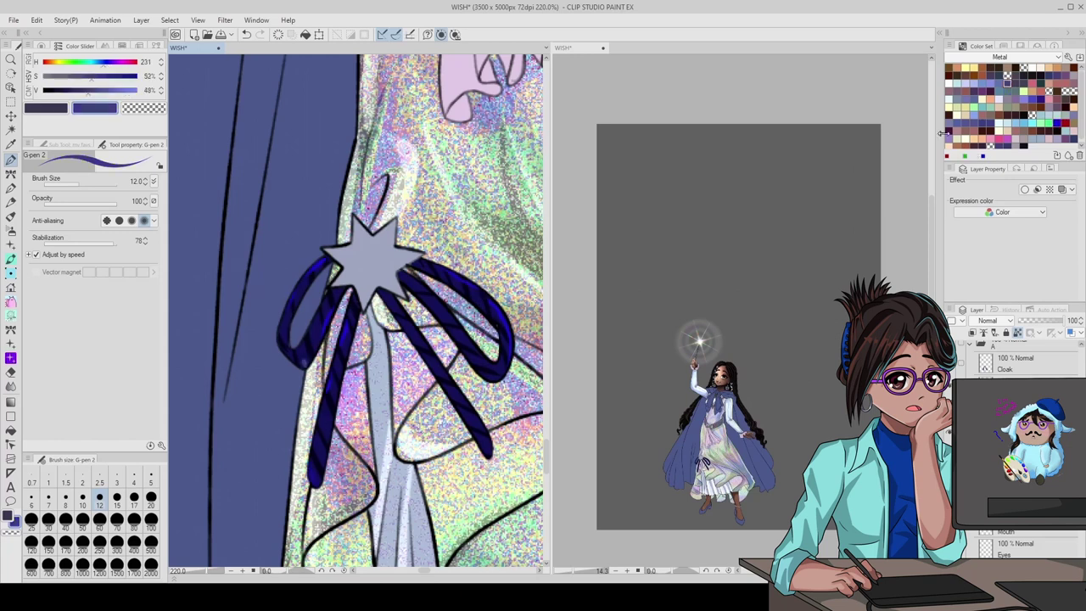
{"action": "left_click_drag", "start_coordinate": [399, 350], "coordinate": [465, 310]}
{"action": "left_click_drag", "start_coordinate": [459, 348], "coordinate": [507, 374]}
{"action": "left_click_drag", "start_coordinate": [323, 424], "coordinate": [325, 465]}
{"action": "left_click", "coordinate": [322, 459], "text": "alt"}
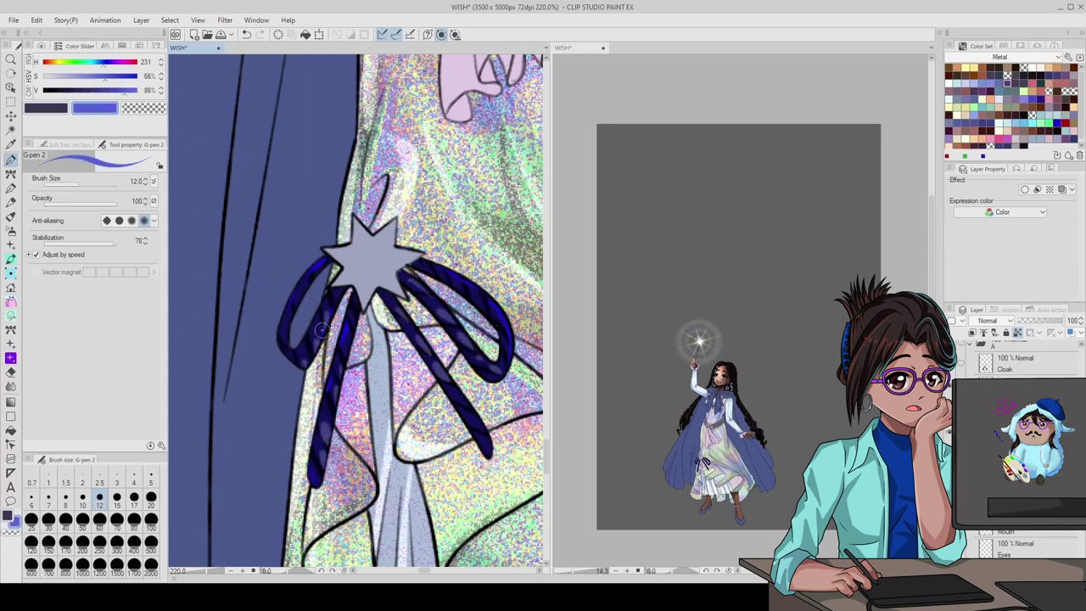
- Paint sky-blue highlights (H 209, S 66, V 96) along the skirt ribbon's loops and tails, and reduce the layer opacity to 70%
{"action": "left_click", "coordinate": [297, 308], "text": "alt"}
{"action": "left_click_drag", "start_coordinate": [294, 357], "coordinate": [329, 321]}
{"action": "left_click_drag", "start_coordinate": [335, 369], "coordinate": [312, 465]}
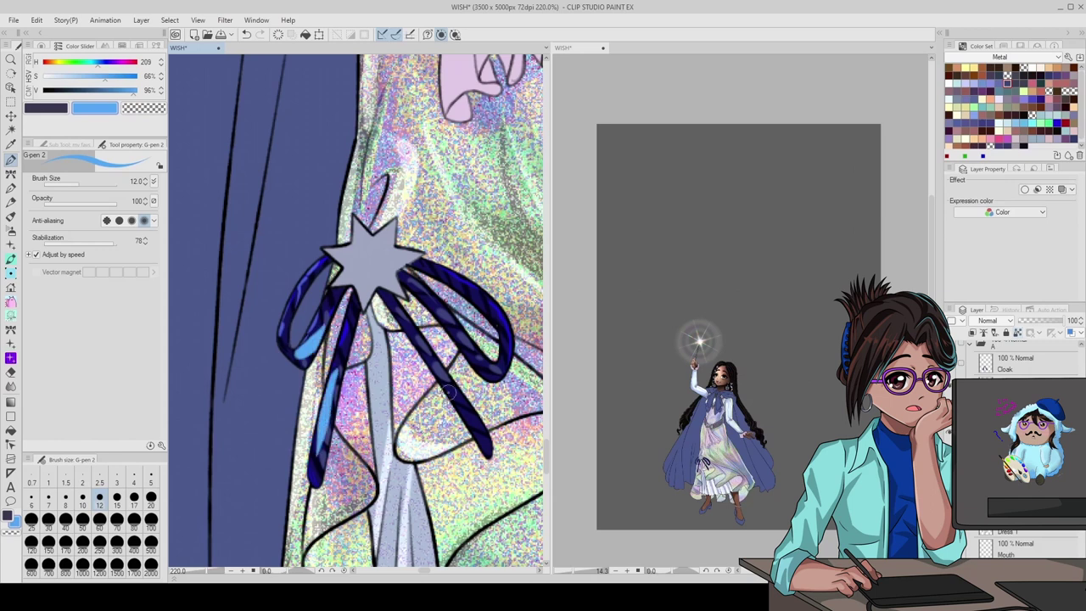
{"action": "left_click_drag", "start_coordinate": [439, 382], "coordinate": [490, 462]}
{"action": "mouse_move", "coordinate": [465, 409]}
{"action": "left_mouse_down"}
{"action": "mouse_move", "coordinate": [408, 332]}
{"action": "mouse_move", "coordinate": [420, 268]}
{"action": "left_mouse_up"}
{"action": "left_click_drag", "start_coordinate": [468, 299], "coordinate": [507, 371]}
{"action": "left_click_drag", "start_coordinate": [1071, 320], "coordinate": [1057, 320]}
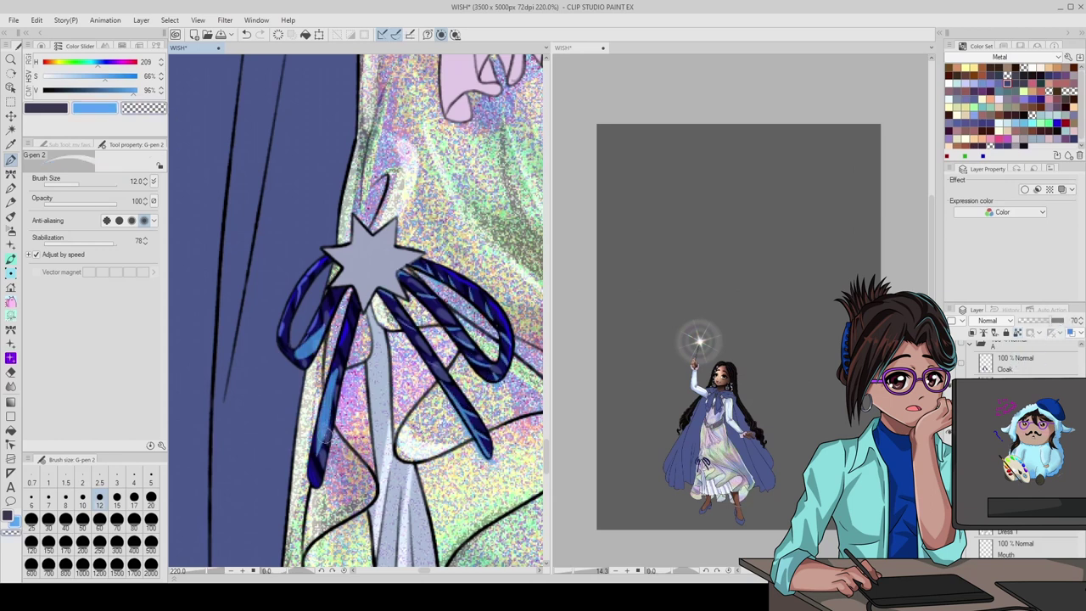